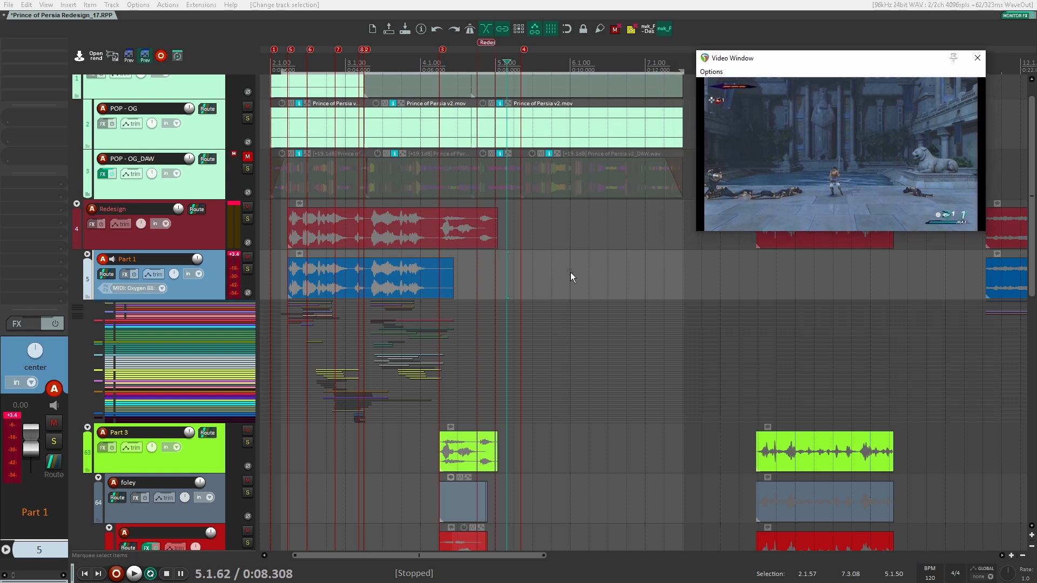
# Place the edit cursor near the start of the Redesign item and inspect the video frame in full screen
pyautogui.keyDown('alt'); pyautogui.click(489, 42); pyautogui.keyUp('alt')
pyautogui.moveTo(584, 310); pyautogui.dragTo(648, 316)
pyautogui.click(341, 215)
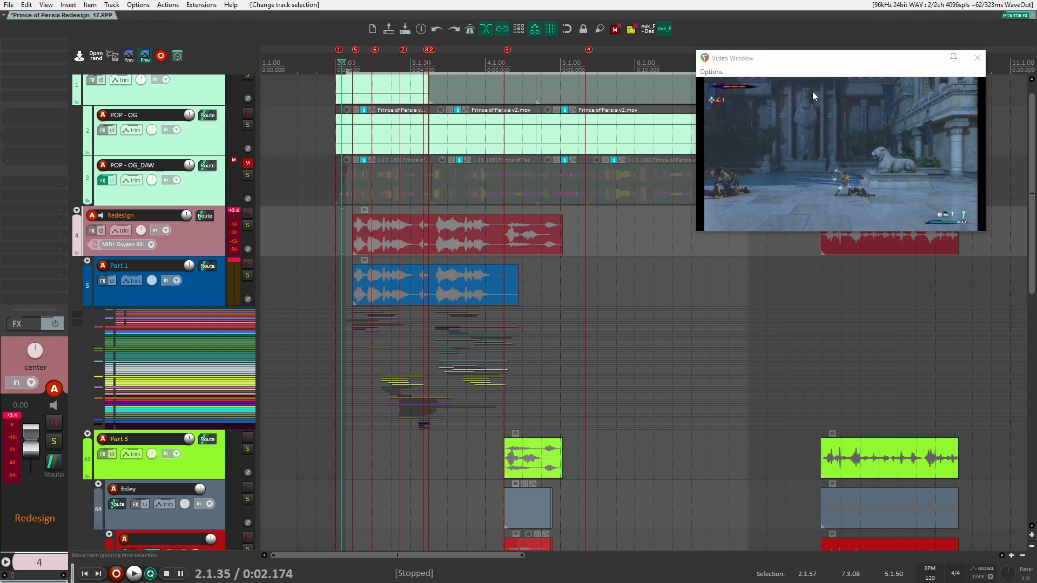
pyautogui.doubleClick(813, 114)
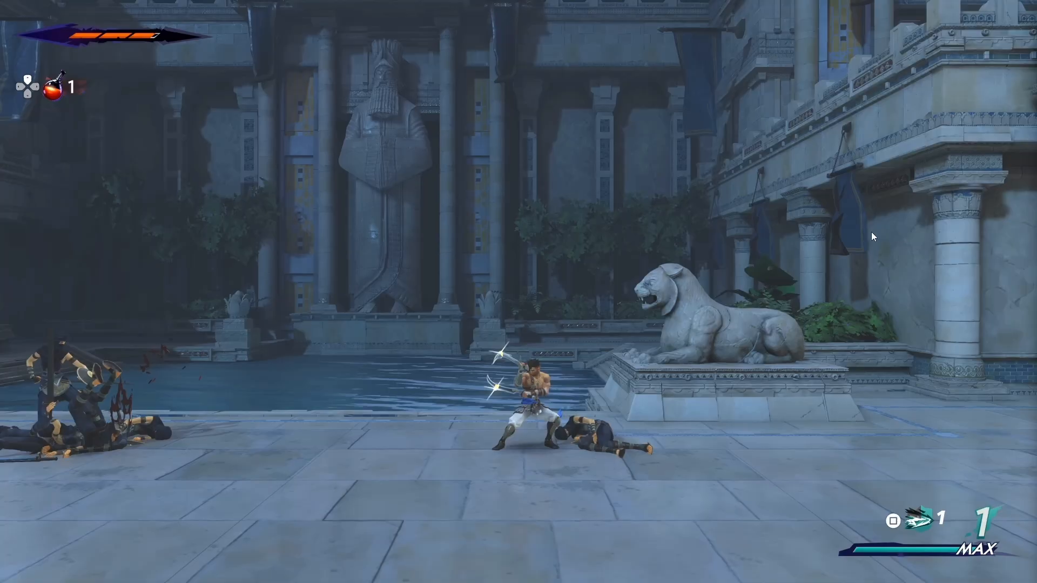
pyautogui.doubleClick(871, 236)
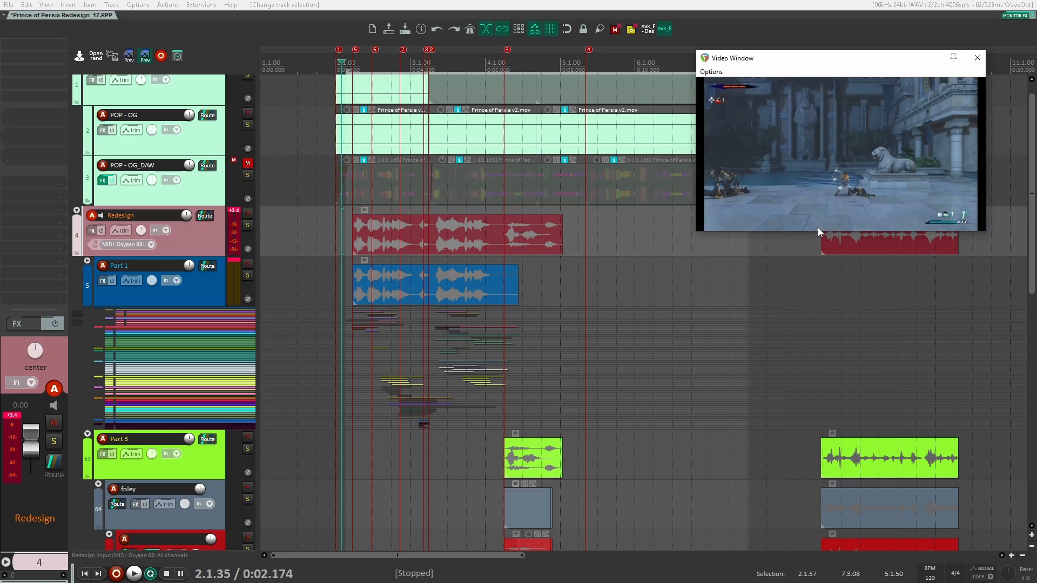
# Play the project from just before marker 4, where the Redesign audio has no sound yet
pyautogui.click(581, 218)
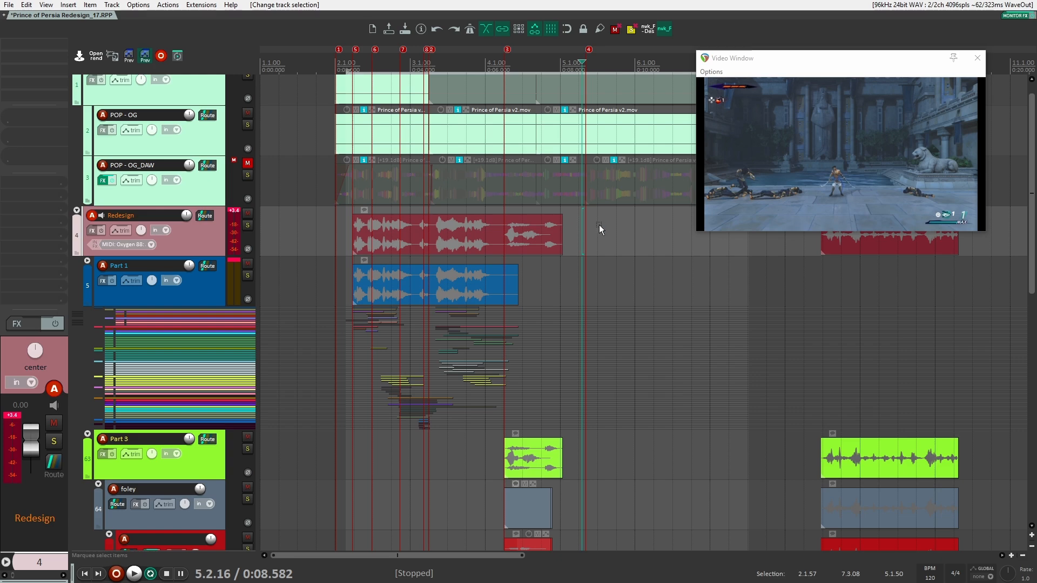
pyautogui.moveTo(576, 247); pyautogui.dragTo(477, 274)
pyautogui.press('space')
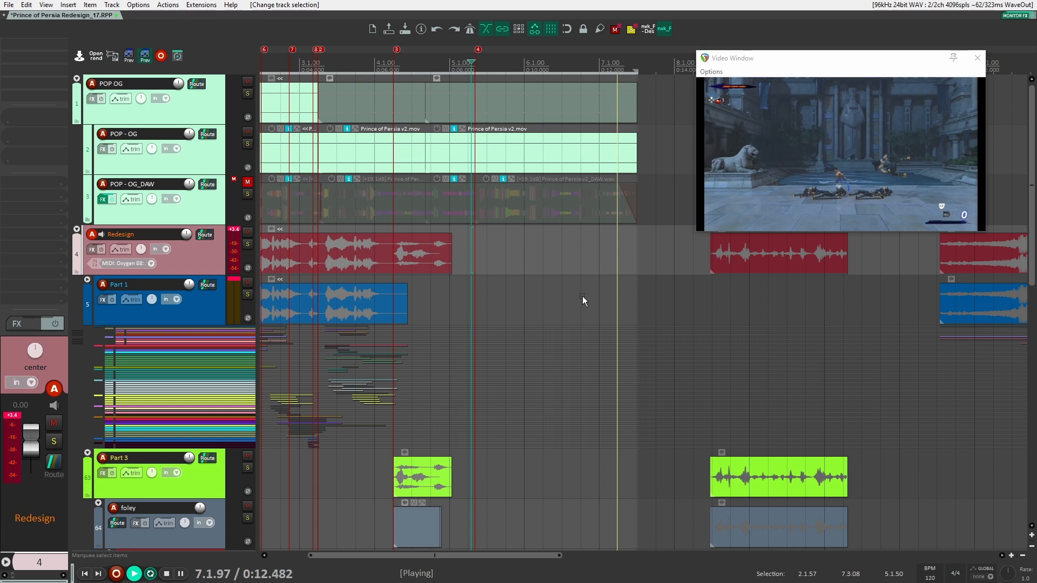
pyautogui.press('space')
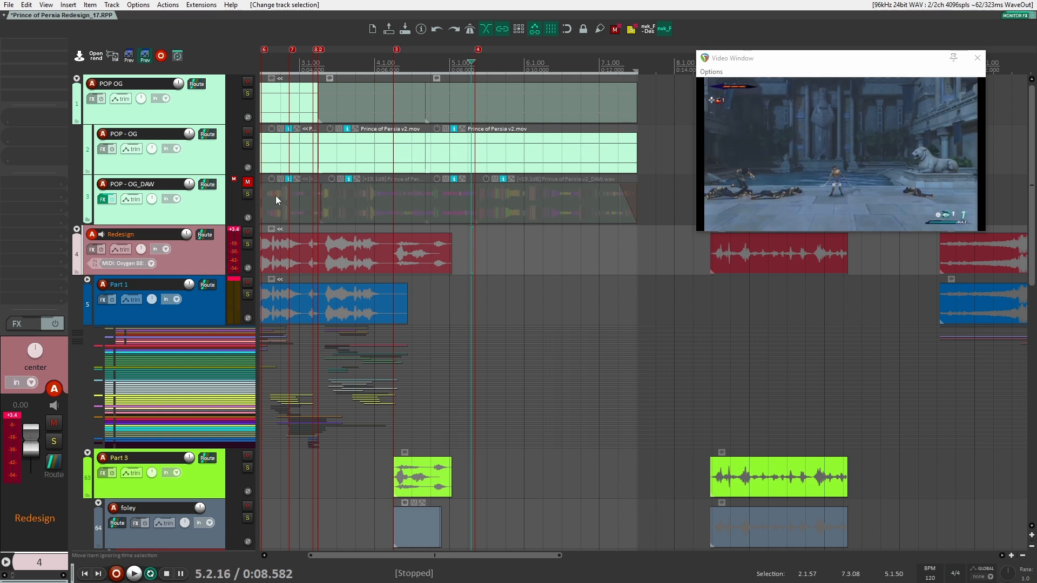
# Solo the POP - OG_DAW track, listen to the original audio from 5.2.16, and unsolo the track
pyautogui.click(248, 194)
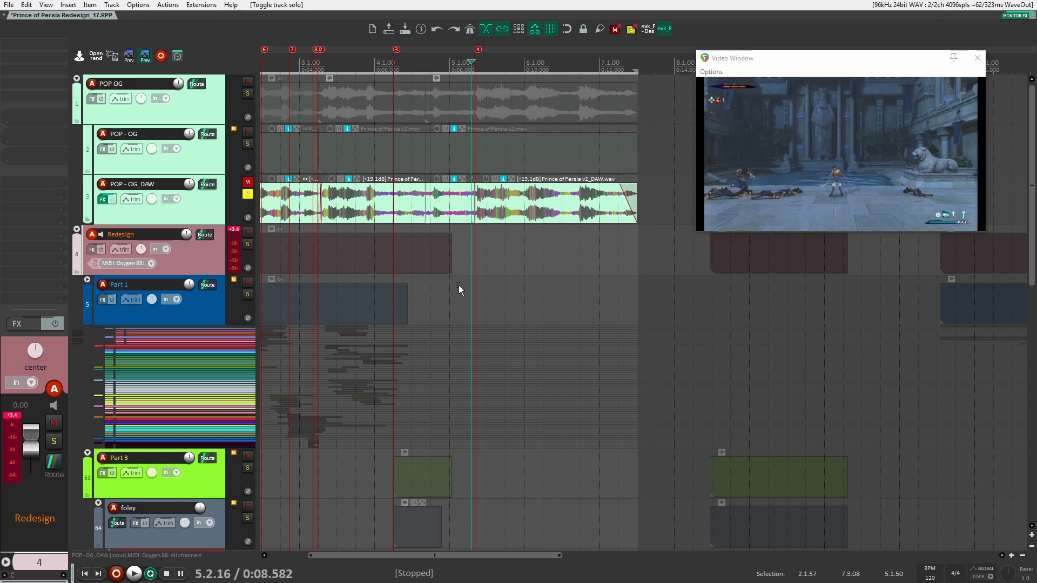
pyautogui.press('space')
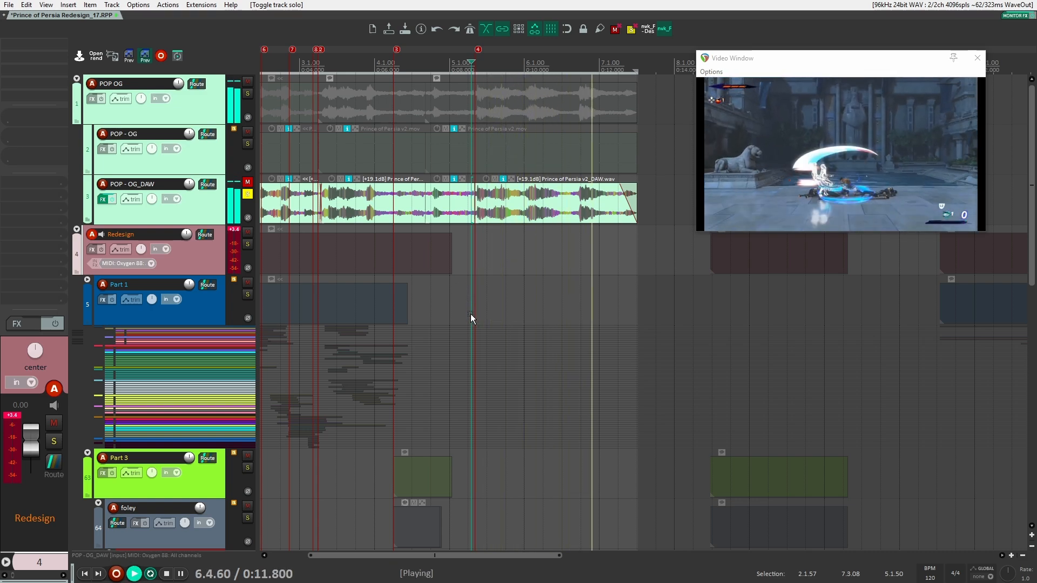
pyautogui.press('space')
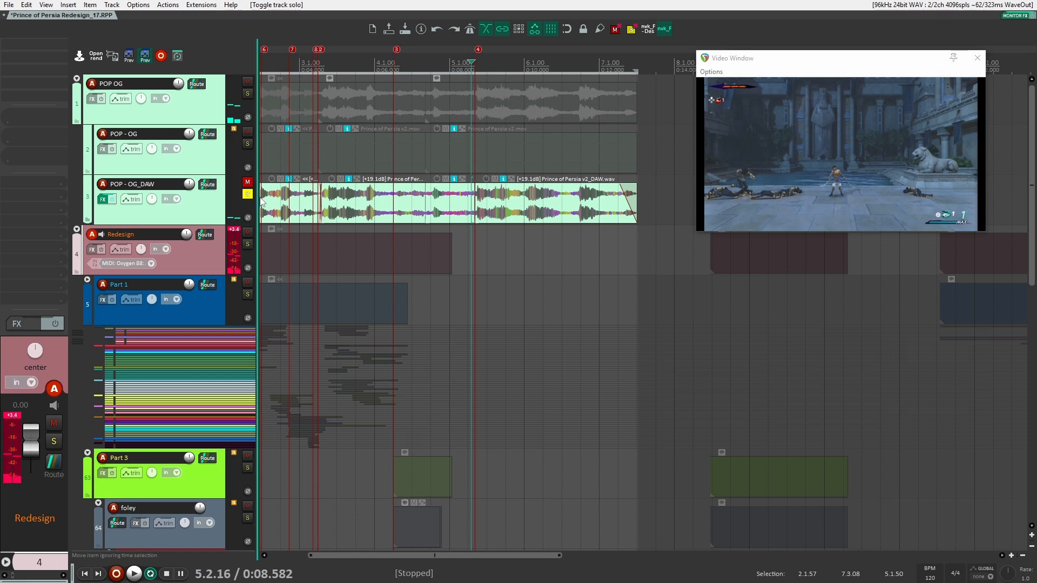
pyautogui.click(248, 194)
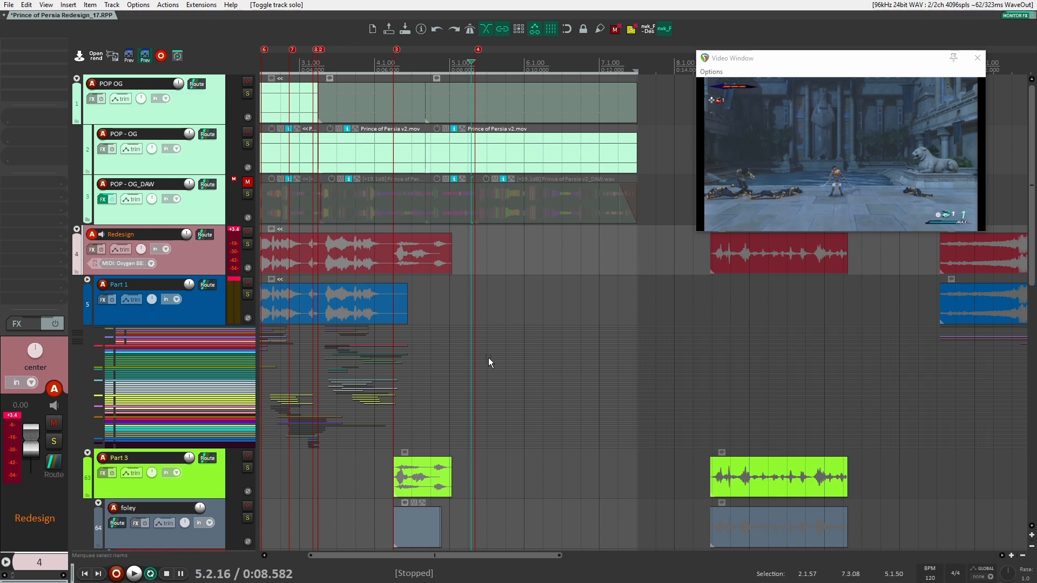
# Collapse the Part 3 folder so its child tracks are minimized
pyautogui.scroll(-15, 488, 358)
pyautogui.scroll(15, 479, 361)
pyautogui.click(87, 454)
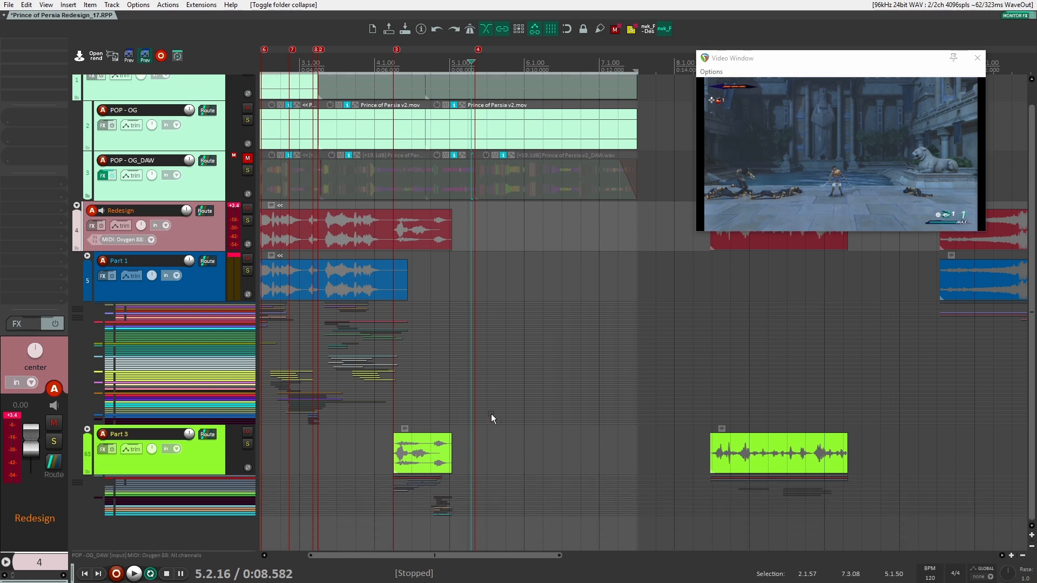
# Add a new track below Part 3 and nest it inside the Redesign folder at the same level as Part 3
pyautogui.doubleClick(165, 534)
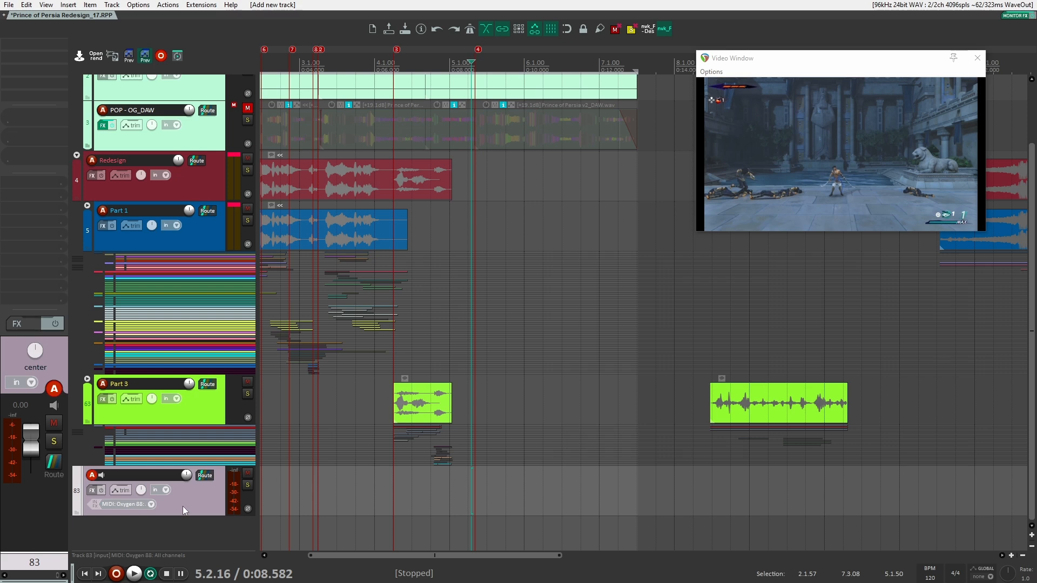
pyautogui.moveTo(188, 502); pyautogui.dragTo(202, 389)
pyautogui.moveTo(203, 442); pyautogui.dragTo(207, 384)
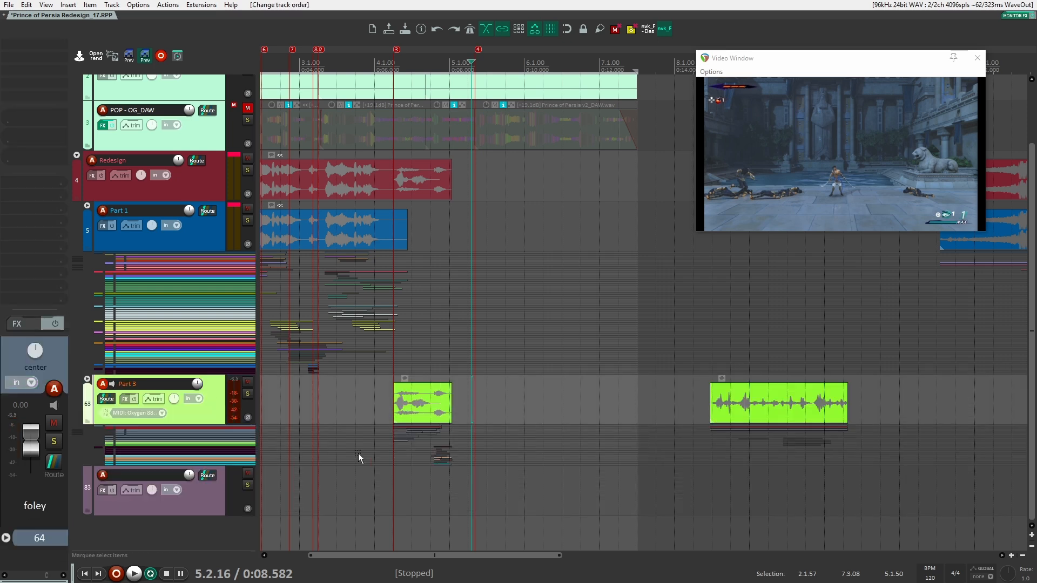
# Set the edit cursor at marker 4, solo POP - OG_DAW, and listen to the original sound of the fight move
pyautogui.click(474, 488)
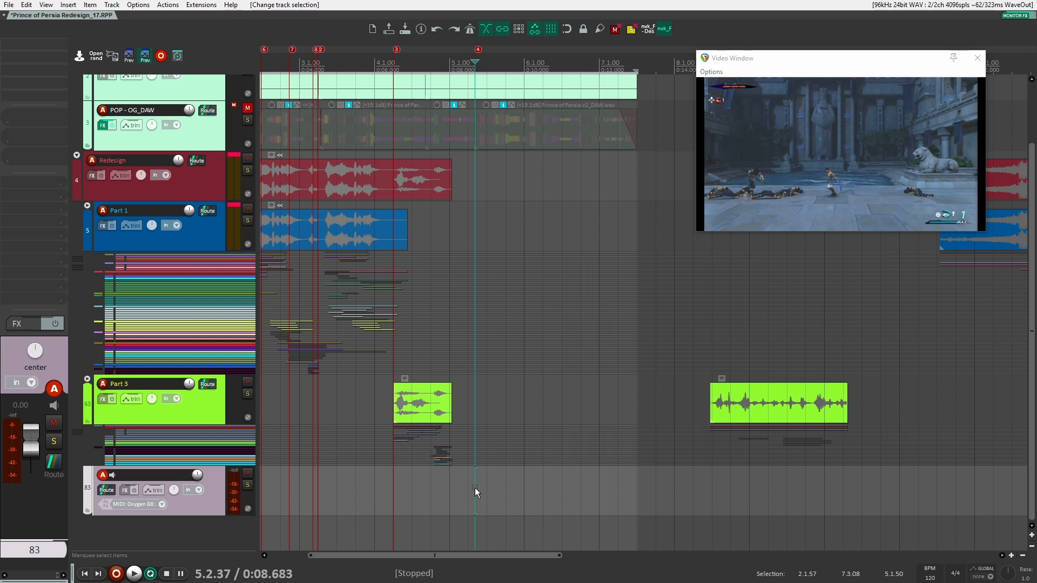
pyautogui.click(488, 489)
pyautogui.scroll(5, 489, 491)
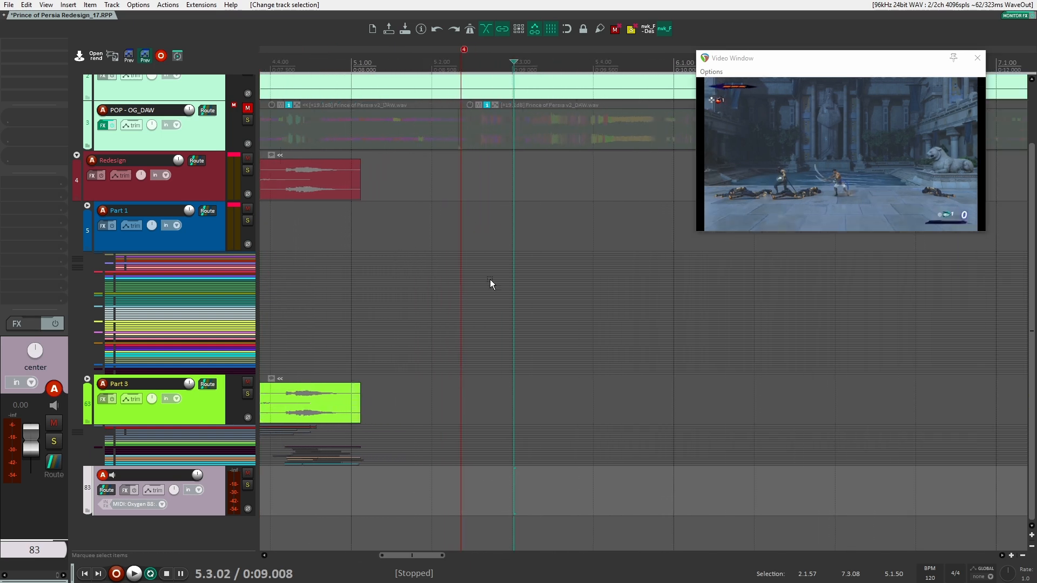
pyautogui.click(462, 494)
pyautogui.click(248, 120)
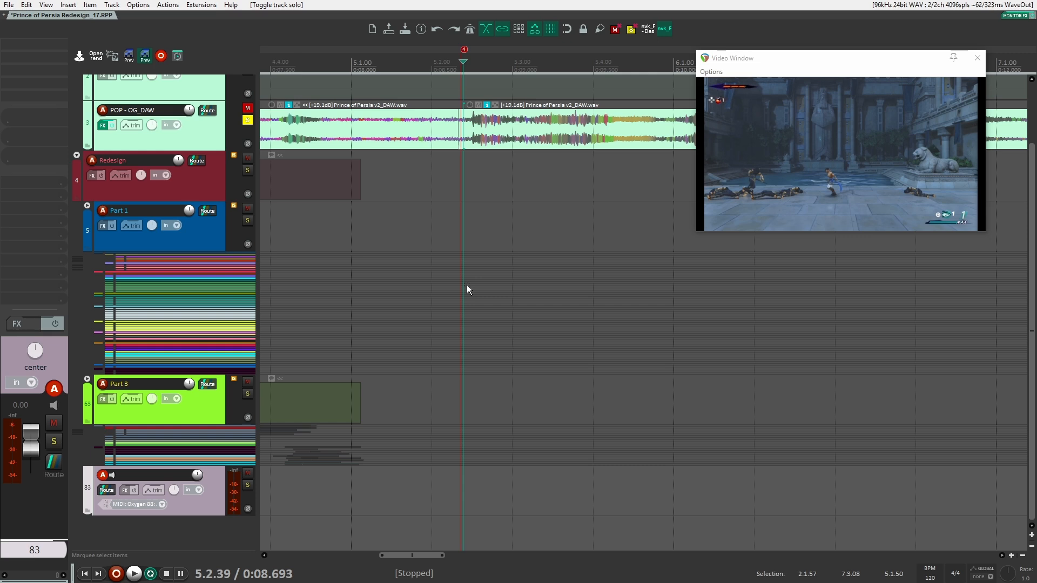
pyautogui.scroll(-4, 478, 298)
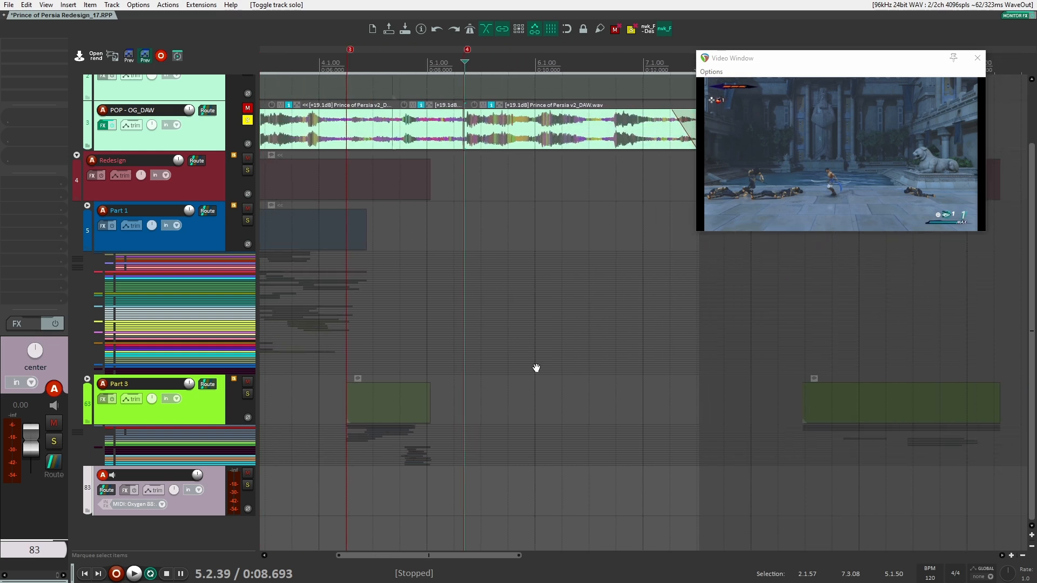
pyautogui.scroll(2, 446, 449)
pyautogui.press('space')
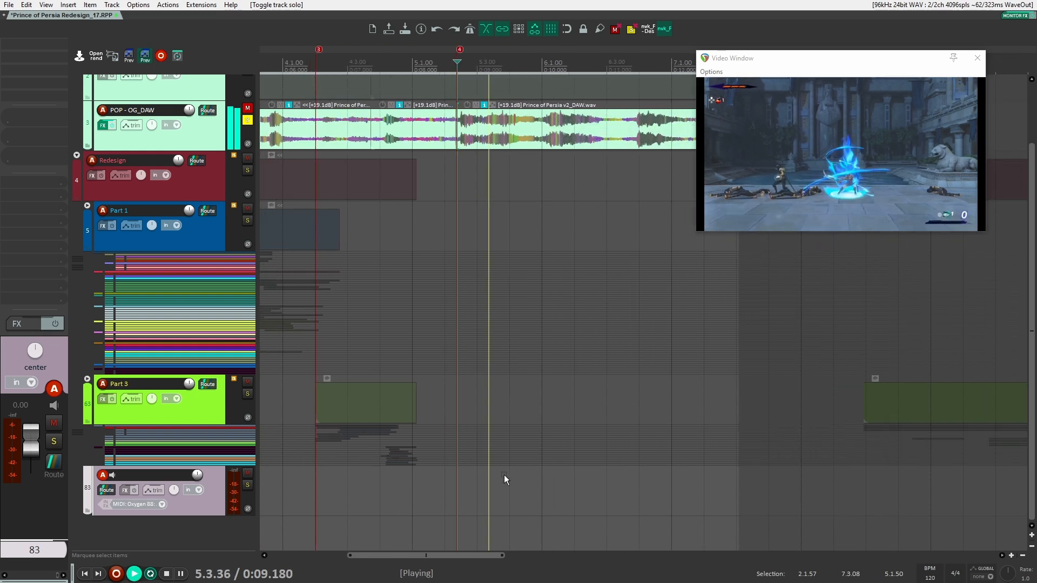
pyautogui.press('space')
pyautogui.press('space')
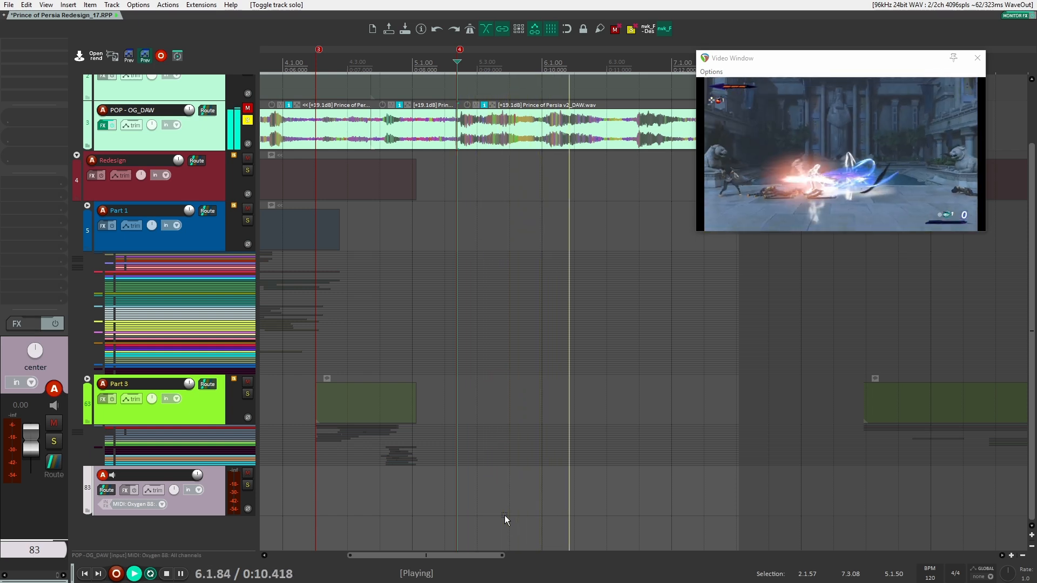
pyautogui.press('space')
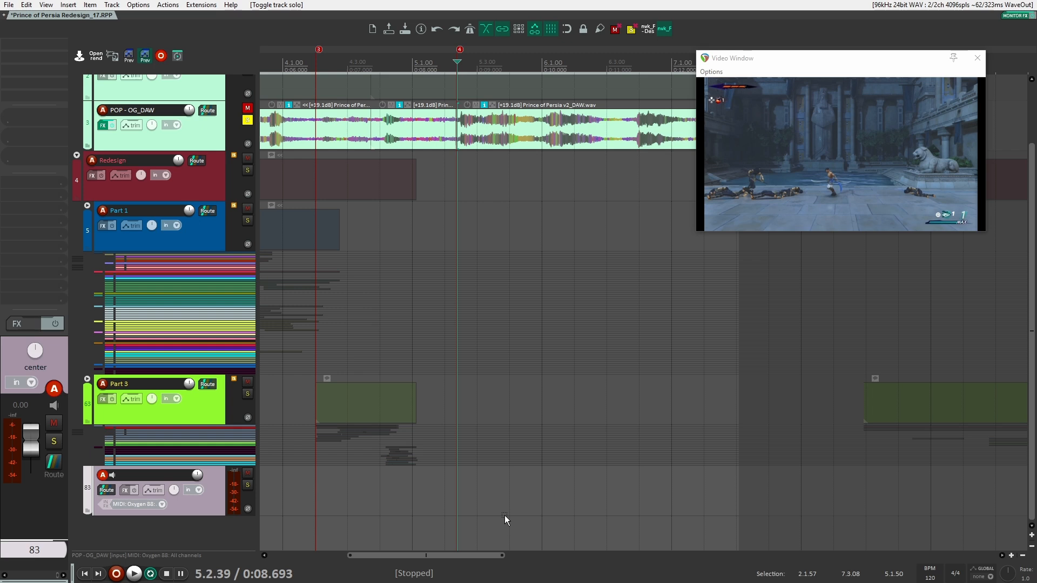
# Replay the soloed original audio from 5.2.23, slightly before marker 4
pyautogui.click(453, 491)
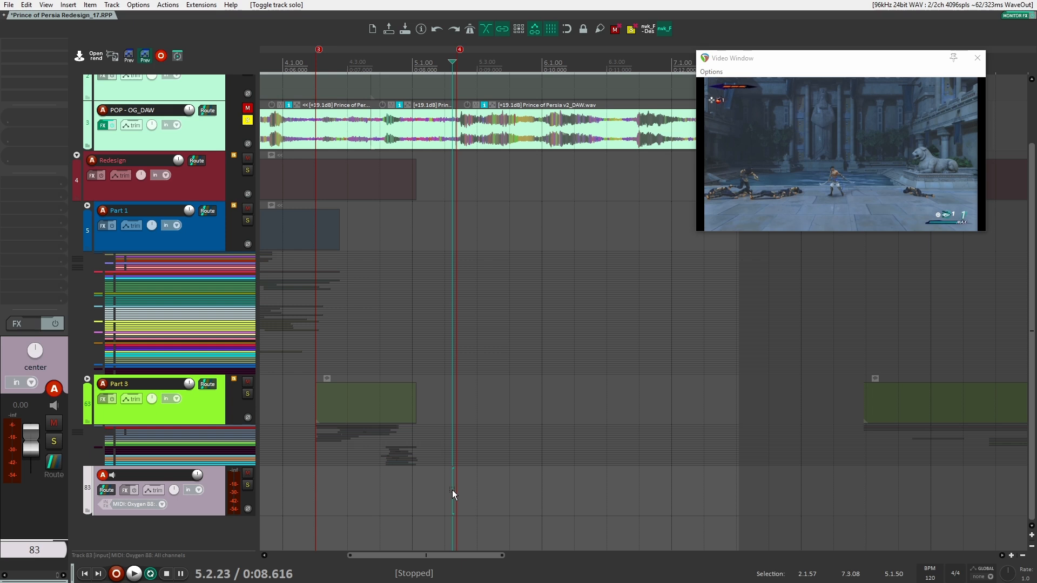
pyautogui.press('space')
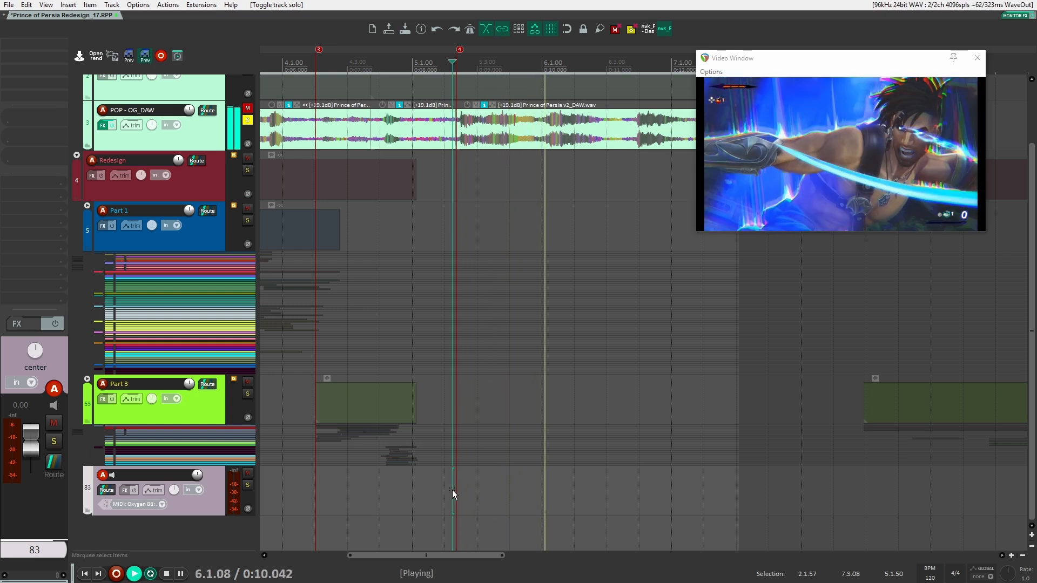
pyautogui.press('space')
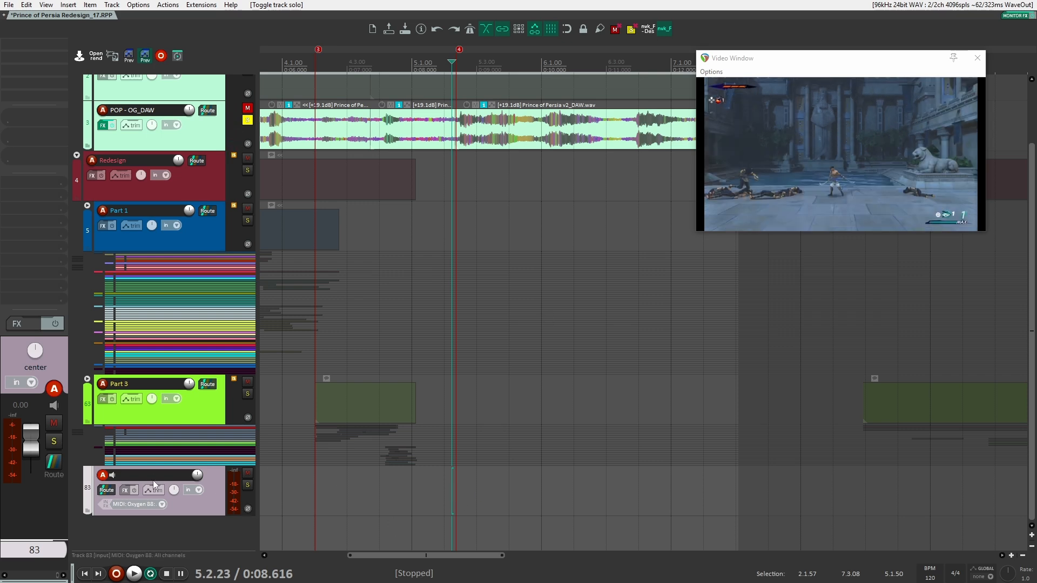
# Name the new track Part 4 and create two child tracks inside it
pyautogui.write('Par 4')
pyautogui.press('Return')
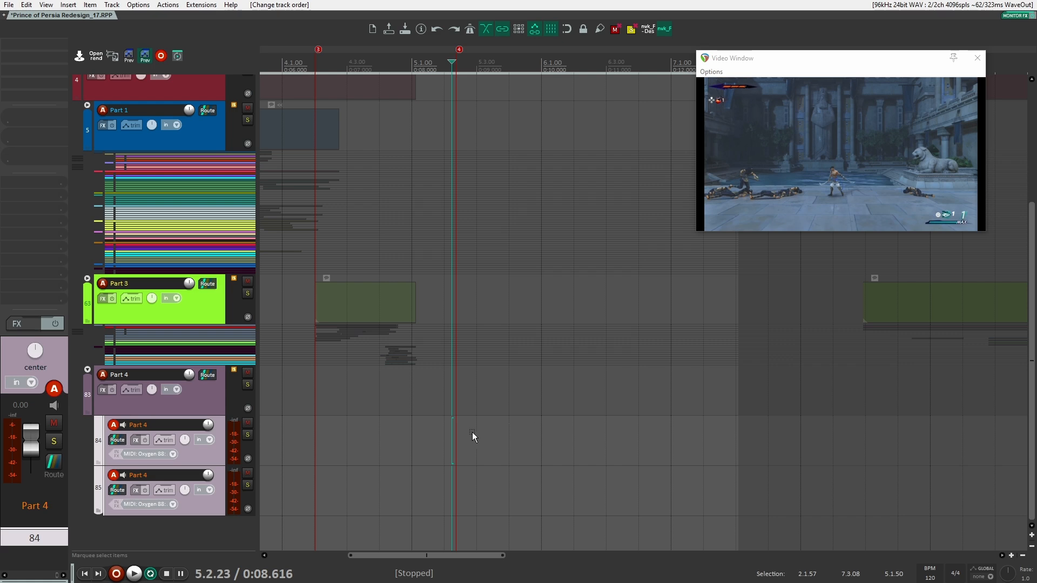
# Rename both child tracks of Part 4 as Foley
pyautogui.doubleClick(184, 424)
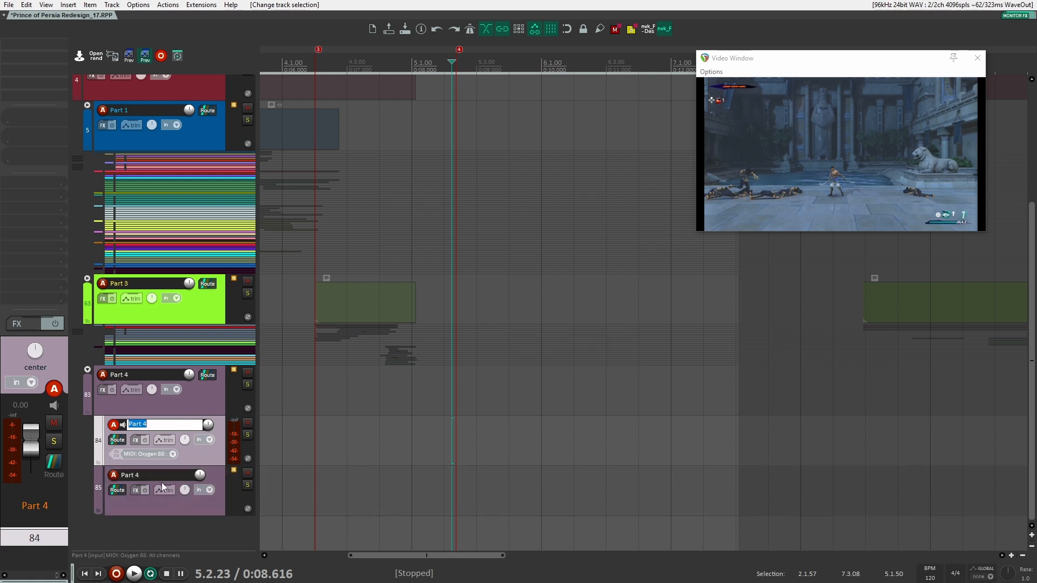
pyautogui.write('Foley')
pyautogui.press('Return')
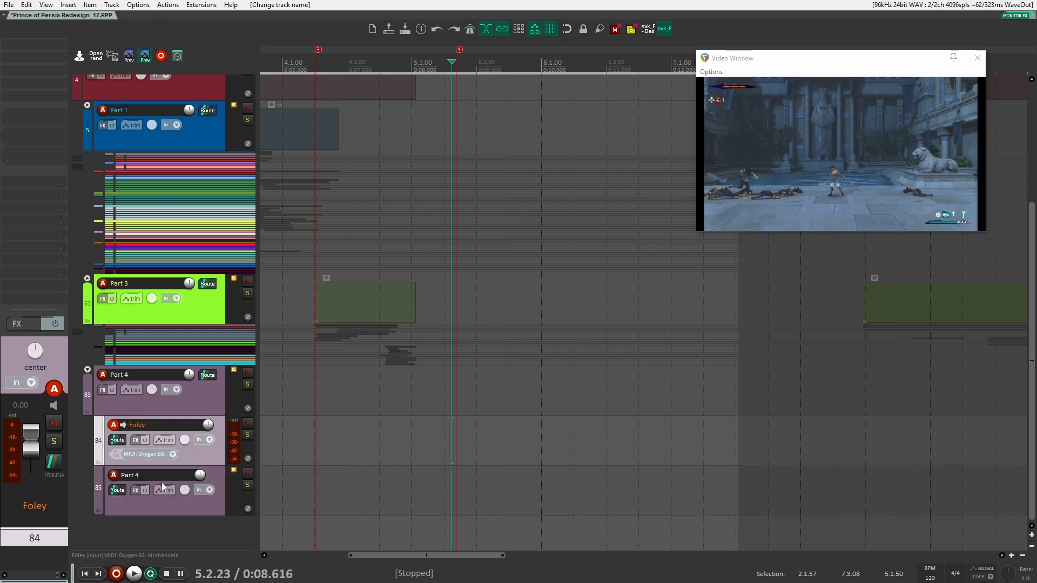
pyautogui.doubleClick(145, 475)
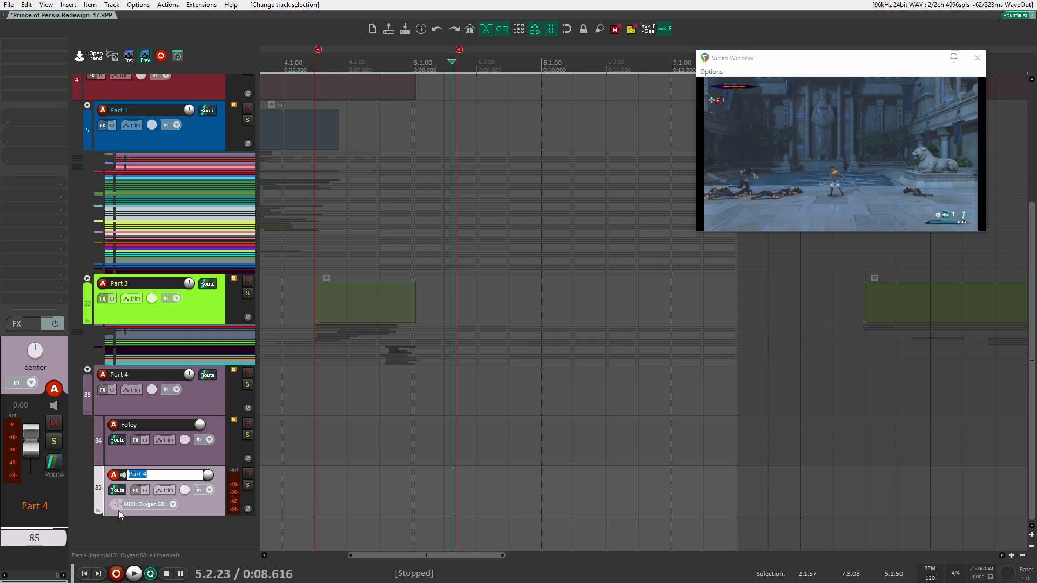
pyautogui.write('Foley')
pyautogui.press('Return')
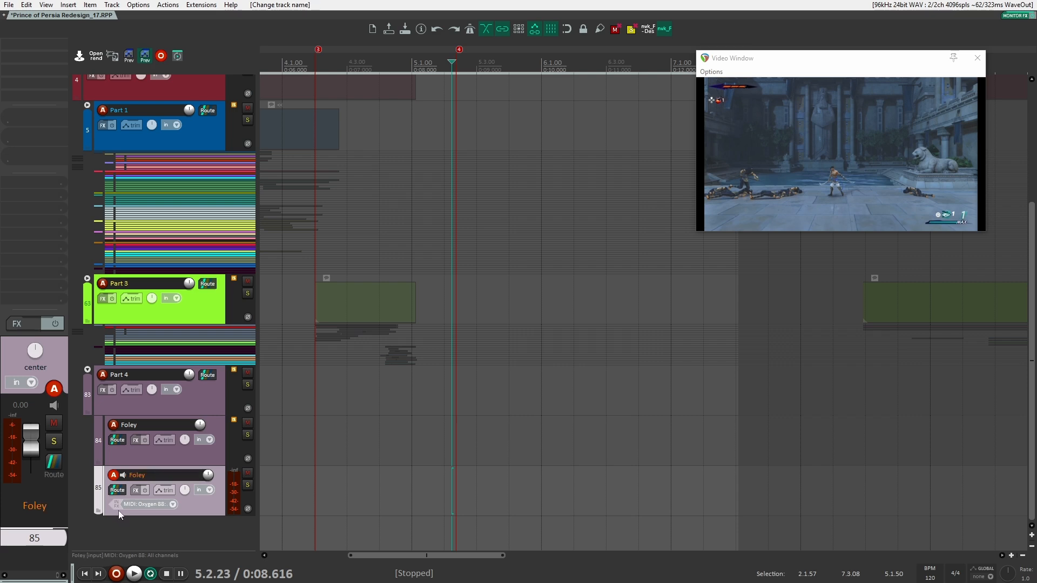
# Select the first Foley track, set the edit cursor at 5.2.18, unsolo POP - OG_DAW, and play the section
pyautogui.click(205, 457)
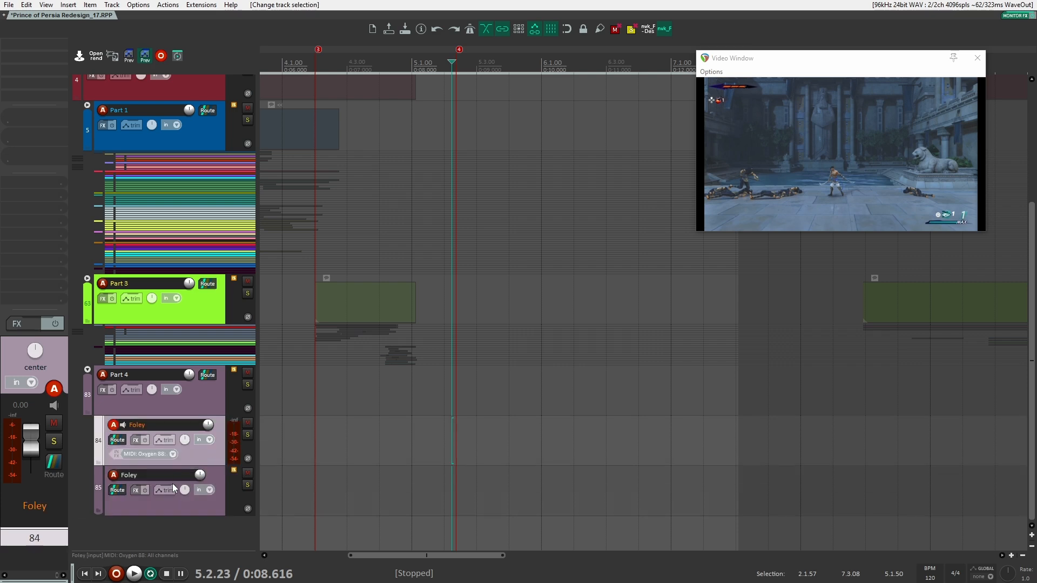
pyautogui.click(450, 436)
pyautogui.scroll(7, 440, 410)
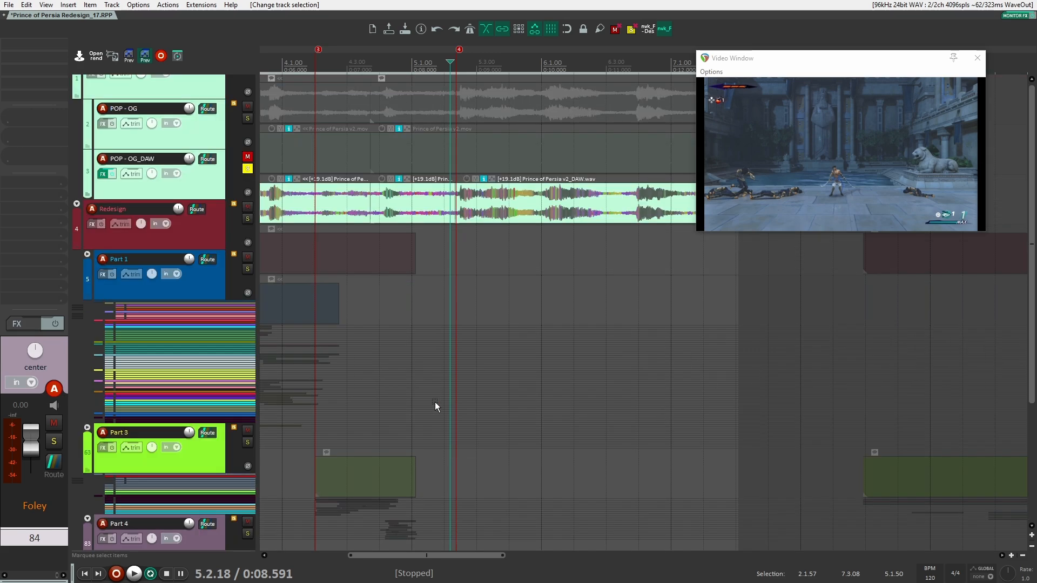
pyautogui.click(249, 194)
pyautogui.press('space')
pyautogui.scroll(-7, 440, 405)
pyautogui.press('space')
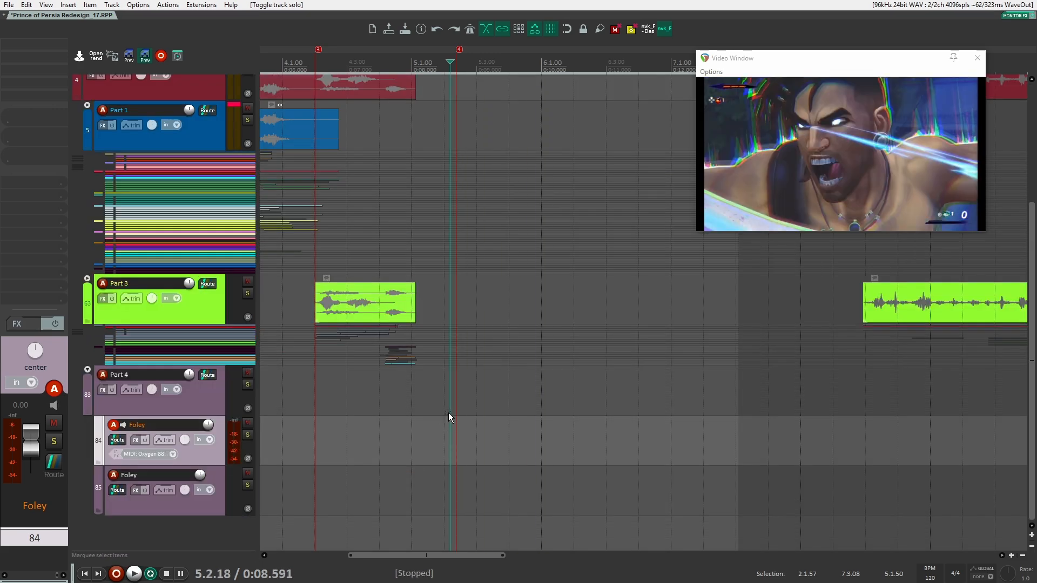
# Search the nvk_CREATE sound library for "foley cloth"
pyautogui.hotkey('ctrl', 'f')
pyautogui.press('Down')
pyautogui.press('Down')
pyautogui.press('Down')
pyautogui.press('Down')
pyautogui.press('Down')
pyautogui.press('Down')
pyautogui.press('Down')
pyautogui.press('Down')
pyautogui.press('Down')
pyautogui.write('foley cloth')
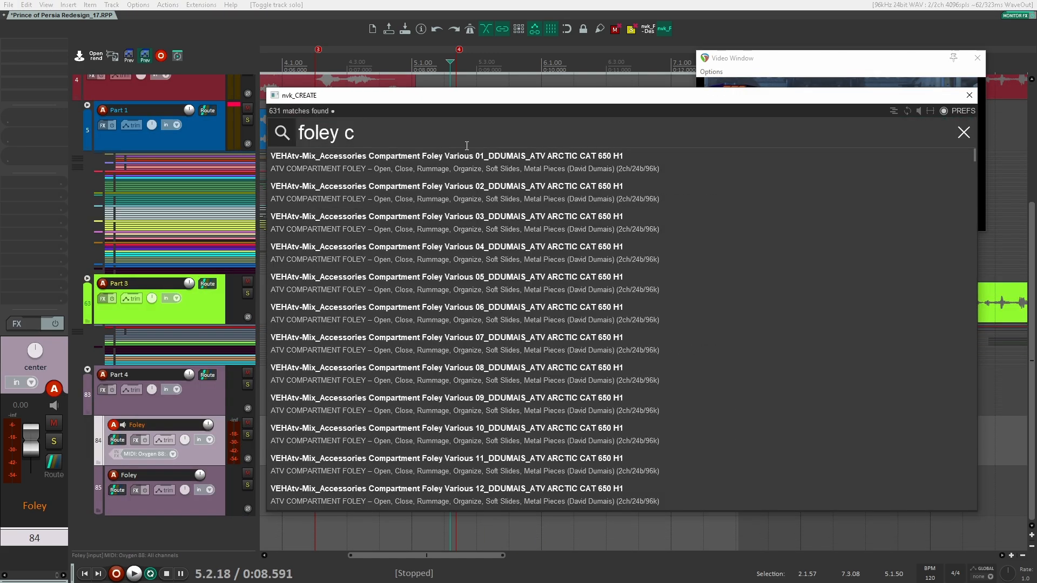
# Audition the cloth foley results and insert Denim_Rubbing_Foley-003 on the first Foley track
pyautogui.hotkey('ctrl', 'r')
pyautogui.press('Down')
pyautogui.press('Down')
pyautogui.press('Down')
pyautogui.press('Down')
pyautogui.press('Down')
pyautogui.press('Down')
pyautogui.press('Up')
pyautogui.press('Up')
pyautogui.press('Up')
pyautogui.press('Up')
pyautogui.press('Down')
pyautogui.press('Down')
pyautogui.press('Down')
pyautogui.press('Down')
pyautogui.press('Down')
pyautogui.press('Down')
pyautogui.press('Down')
pyautogui.press('Down')
pyautogui.press('Down')
pyautogui.press('Down')
pyautogui.press('Down')
pyautogui.press('Down')
pyautogui.press('Down')
pyautogui.press('Down')
pyautogui.press('Down')
pyautogui.press('Down')
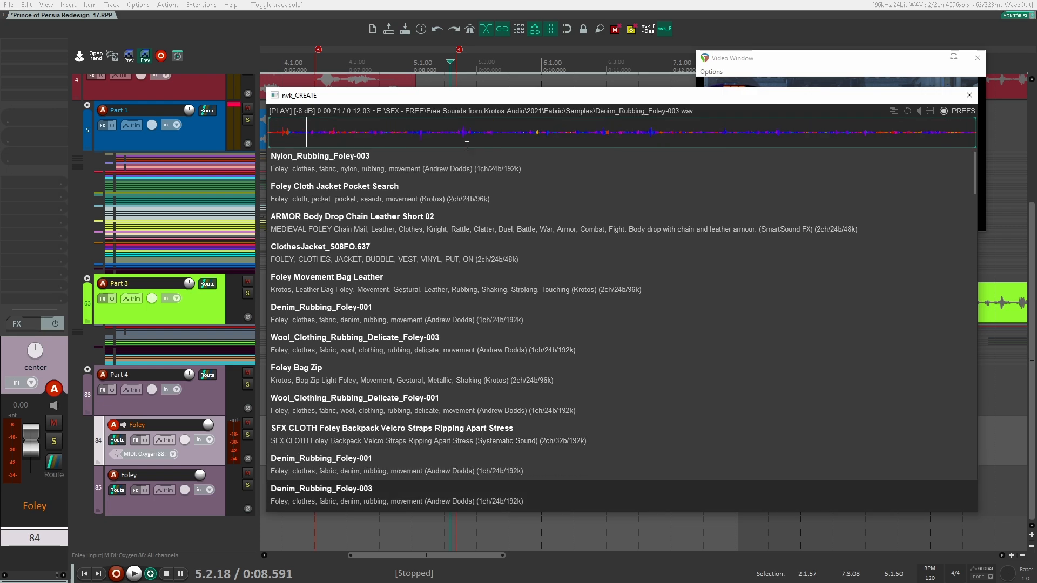
pyautogui.press('Up')
pyautogui.press('Up')
pyautogui.press('Up')
pyautogui.press('Return')
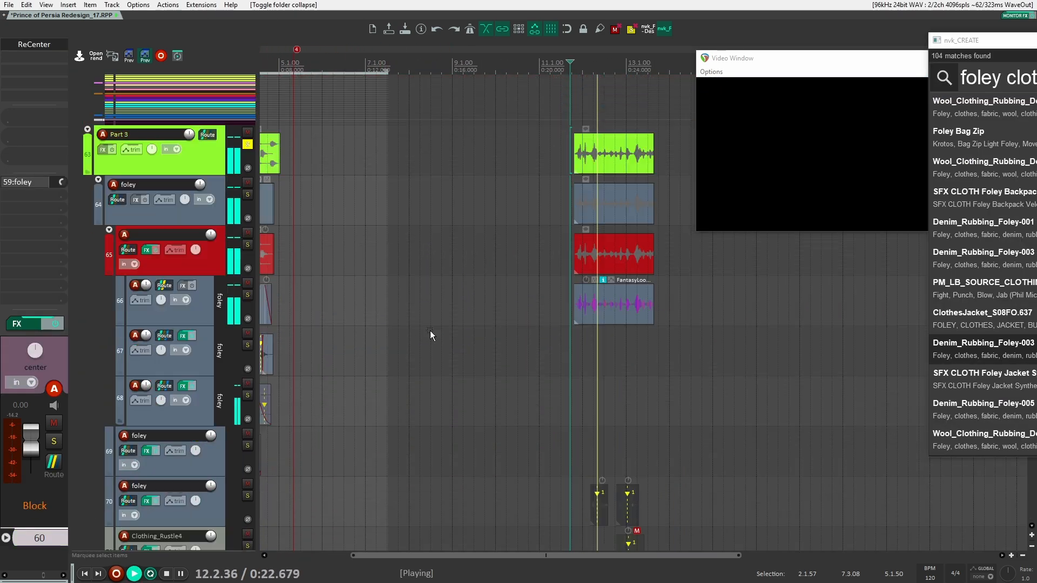
# Listen to the soloed Part 3 foley around measure 12, then stop playback
pyautogui.press('space')
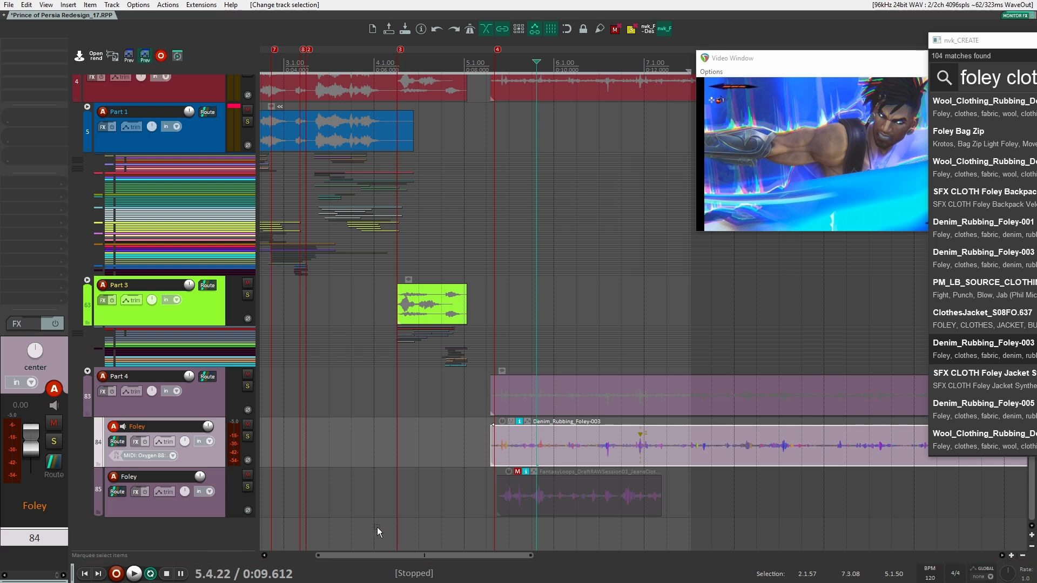
# Add the Uberloud and OTT effects to the first Foley track in Part 4
pyautogui.click(218, 511)
pyautogui.click(219, 463)
pyautogui.press('u')
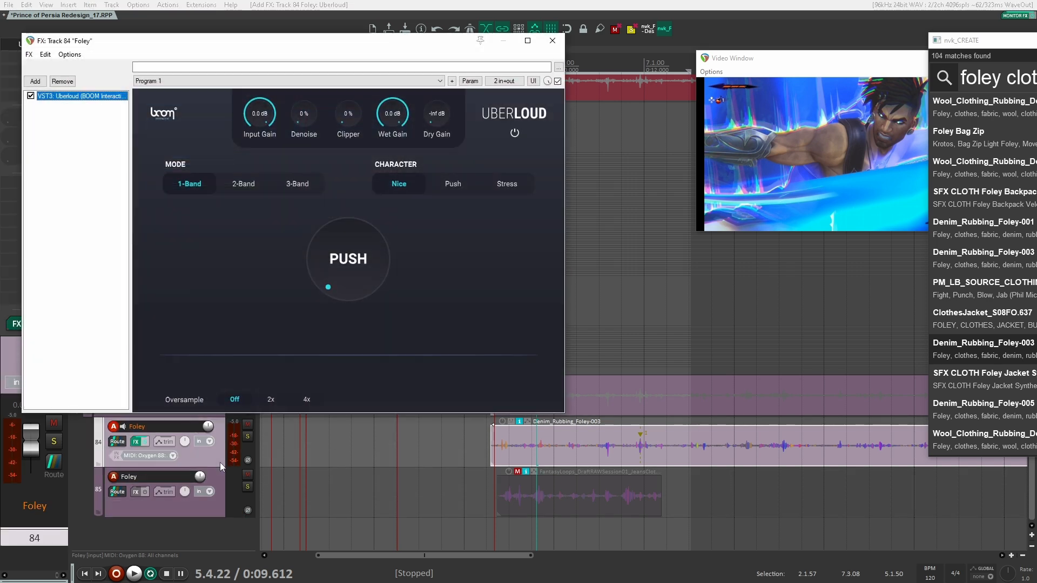
pyautogui.press('o')
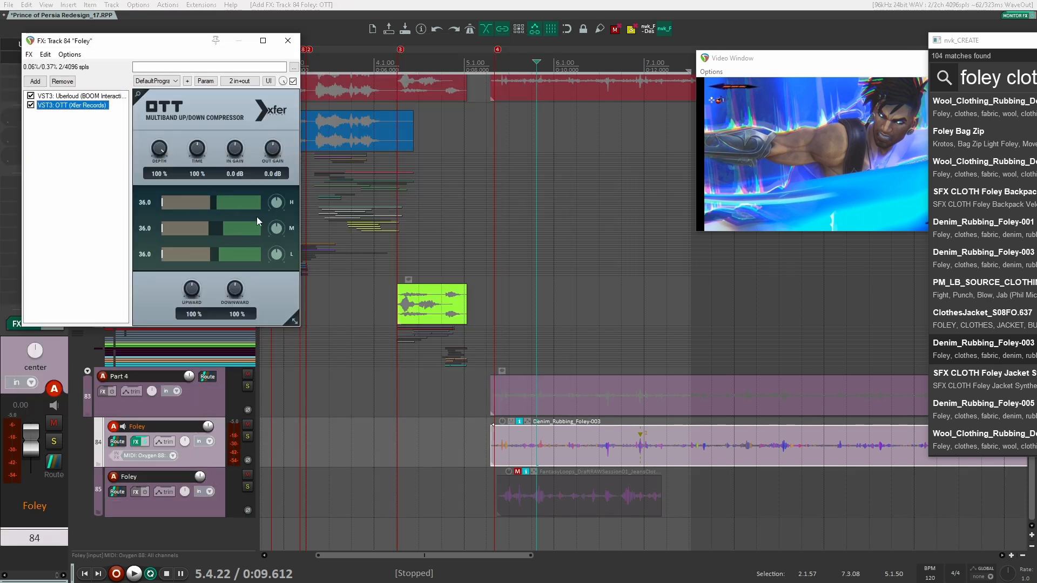
# Audition the foley from 5.2.54 while adjusting OTT's high-band gain, and close the effects chain
pyautogui.click(498, 339)
pyautogui.press('space')
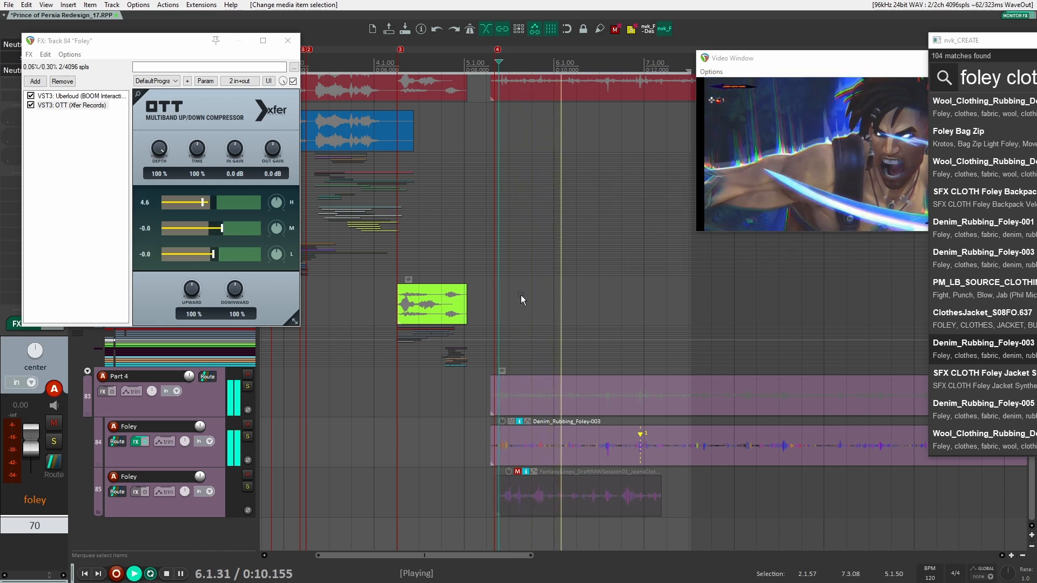
pyautogui.press('space')
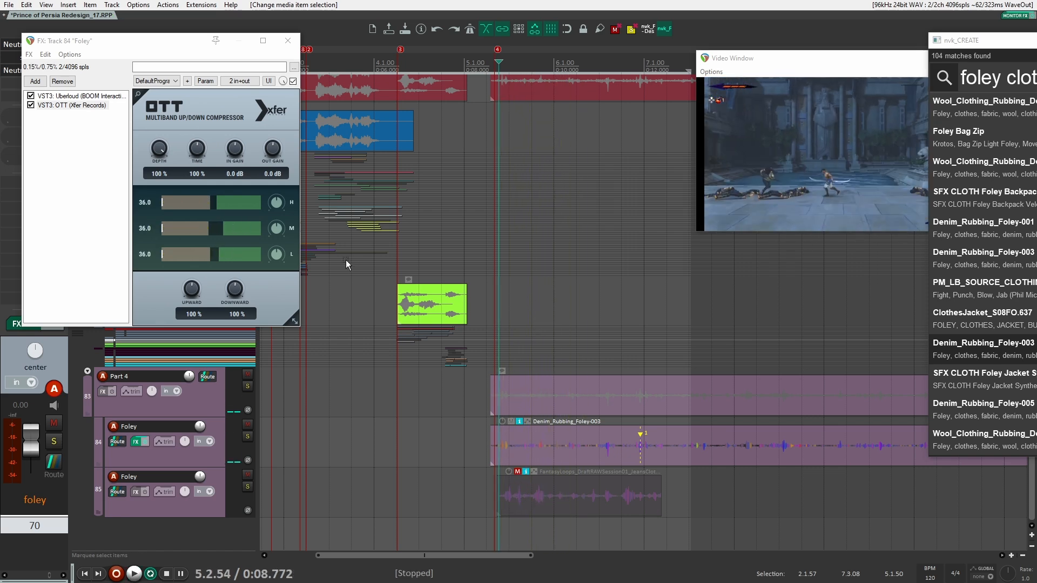
pyautogui.click(277, 204)
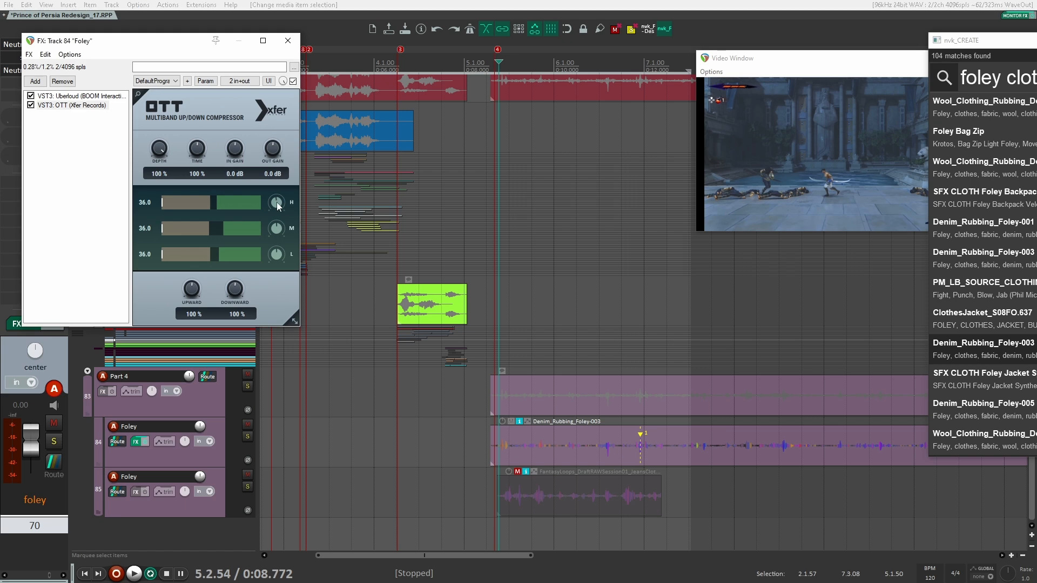
pyautogui.press('space')
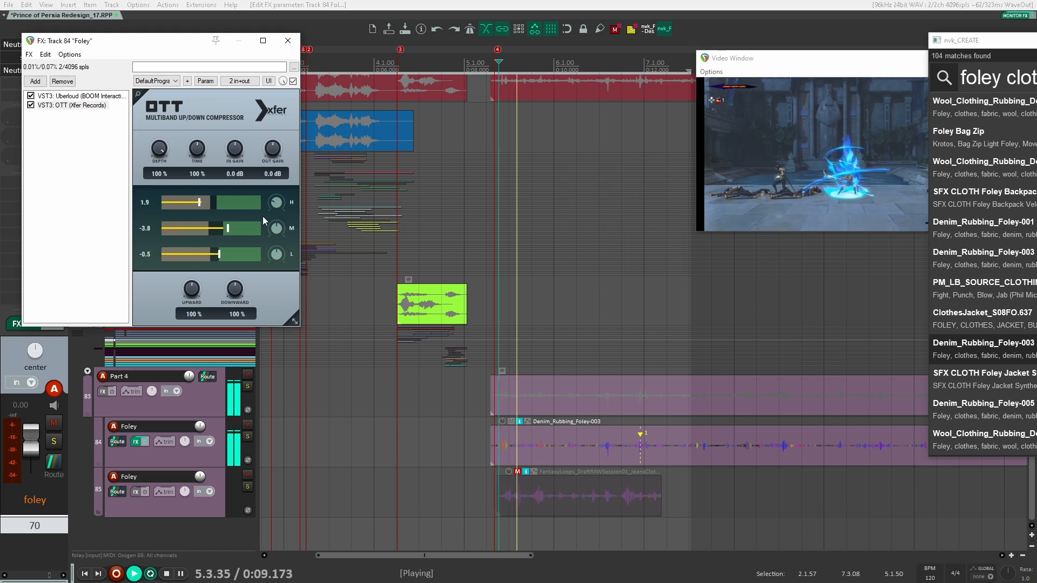
pyautogui.click(277, 204)
pyautogui.press('space')
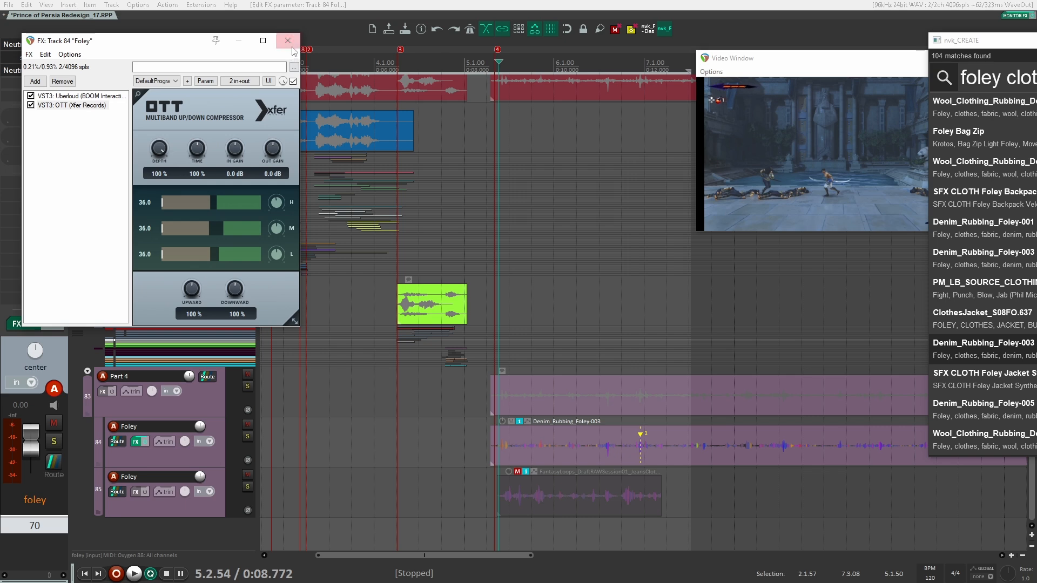
pyautogui.click(59, 96)
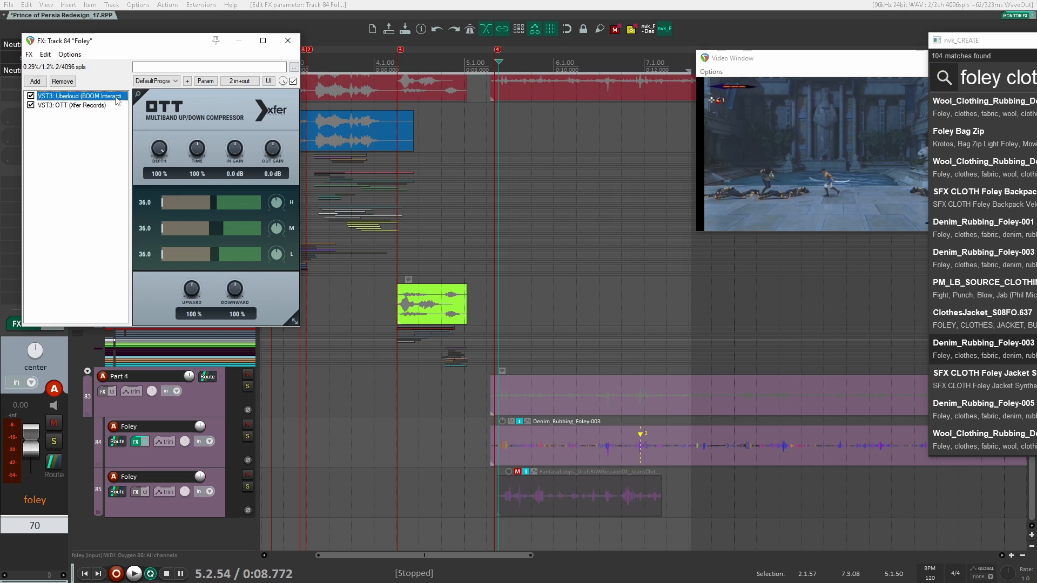
pyautogui.click(558, 38)
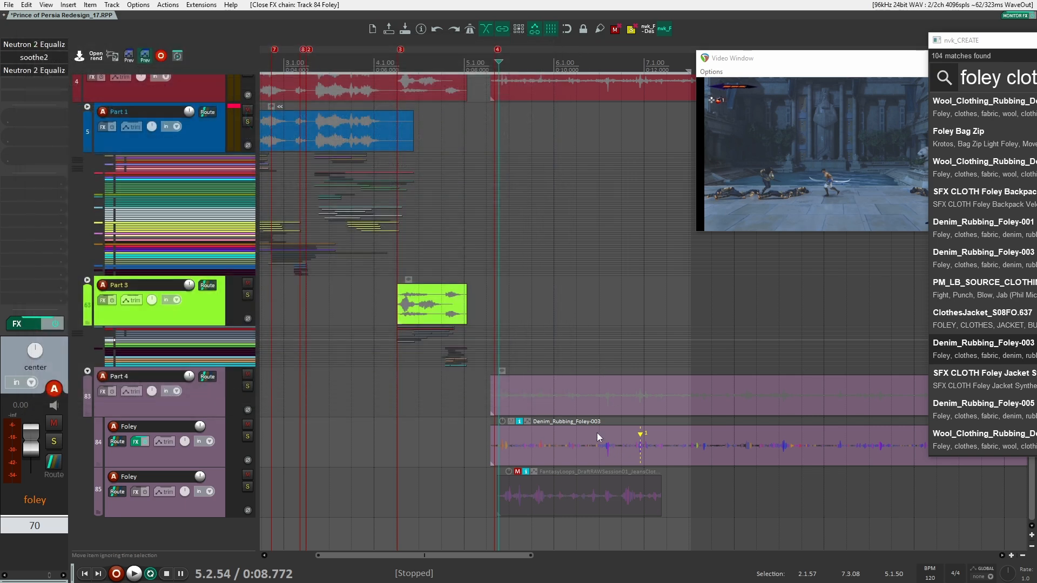
# Play the processed foley from just before marker 4, and shift the Denim_Rubbing_Foley-003 clip slightly later
pyautogui.click(483, 442)
pyautogui.press('space')
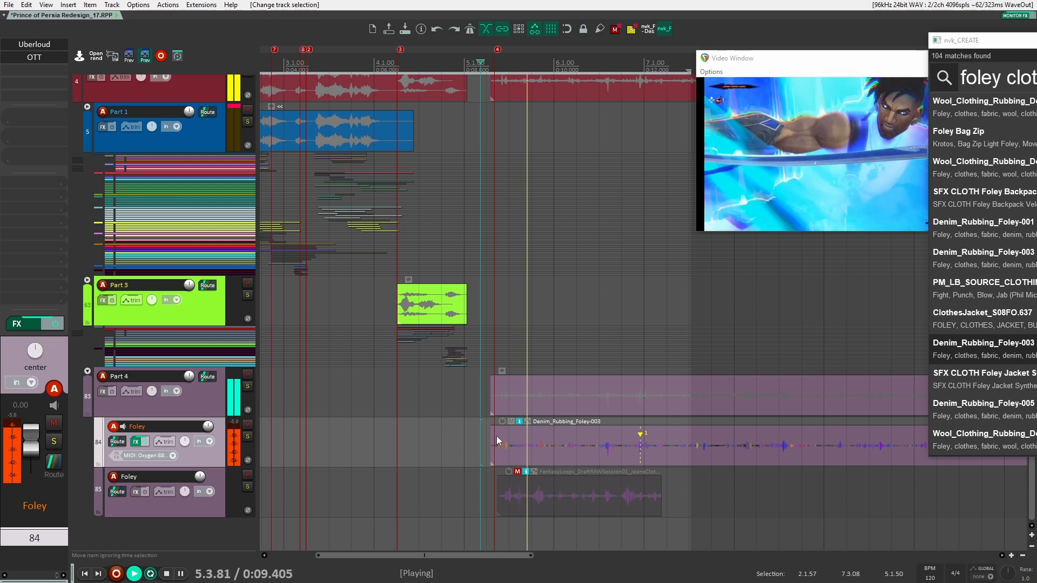
pyautogui.press('space')
pyautogui.moveTo(540, 452); pyautogui.dragTo(554, 454)
# Step the edit cursor to 5.3.77, nudge the denim clip a little later, and add a marker at the cursor
pyautogui.click(507, 366)
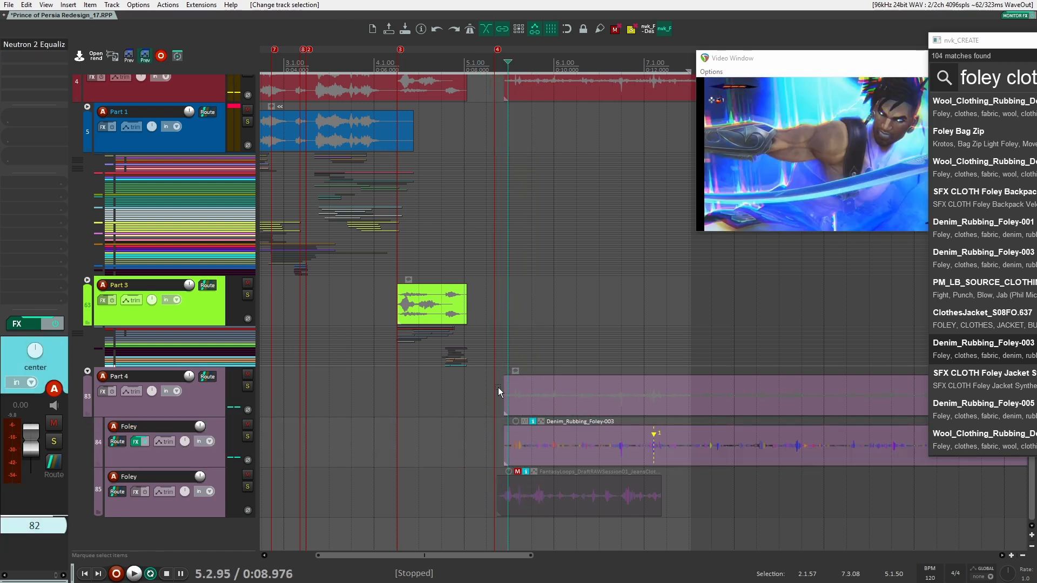
pyautogui.press('Right')
pyautogui.press('Right')
pyautogui.press('Right')
pyautogui.press('Right')
pyautogui.press('Right')
pyautogui.press('Right')
pyautogui.press('Right')
pyautogui.press('Right')
pyautogui.press('Right')
pyautogui.press('Right')
pyautogui.press('Right')
pyautogui.press('Right')
pyautogui.press('Right')
pyautogui.press('Right')
pyautogui.press('Right')
pyautogui.press('Right')
pyautogui.press('Right')
pyautogui.press('Right')
pyautogui.press('Right')
pyautogui.press('Right')
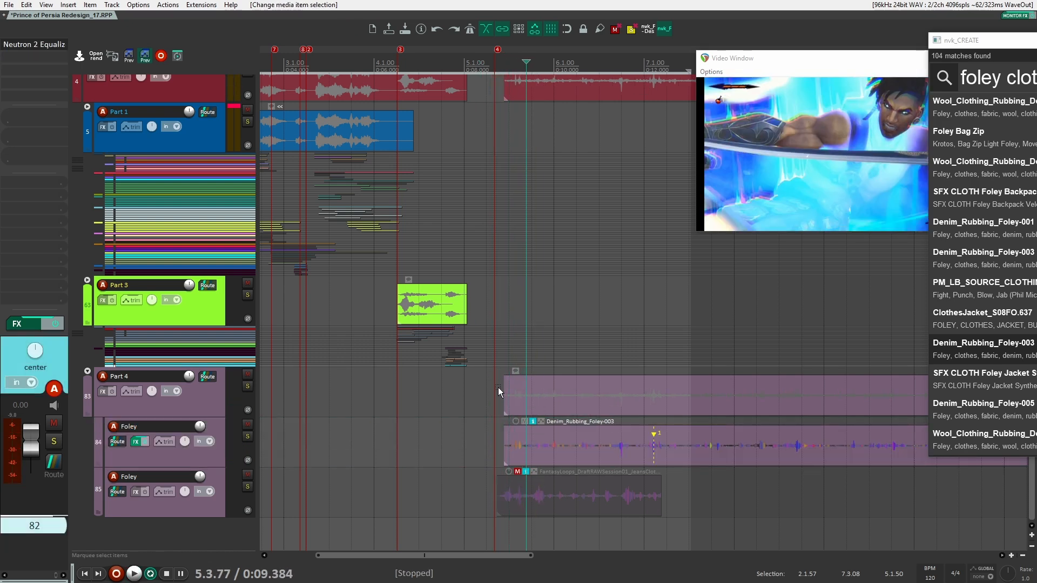
pyautogui.moveTo(552, 451); pyautogui.dragTo(558, 449)
pyautogui.hotkey('shift', 'm')
pyautogui.press('Return')
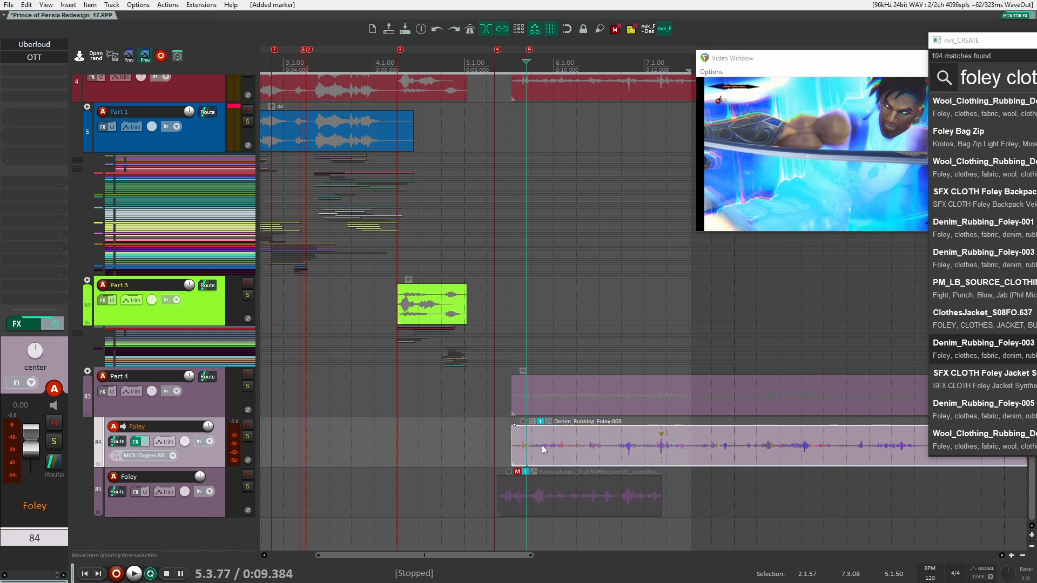
# Split the denim clip at 5.4.44, slide the second part earlier to overlap the first, and play the result
pyautogui.scroll(3, 542, 446)
pyautogui.scroll(-4, 532, 449)
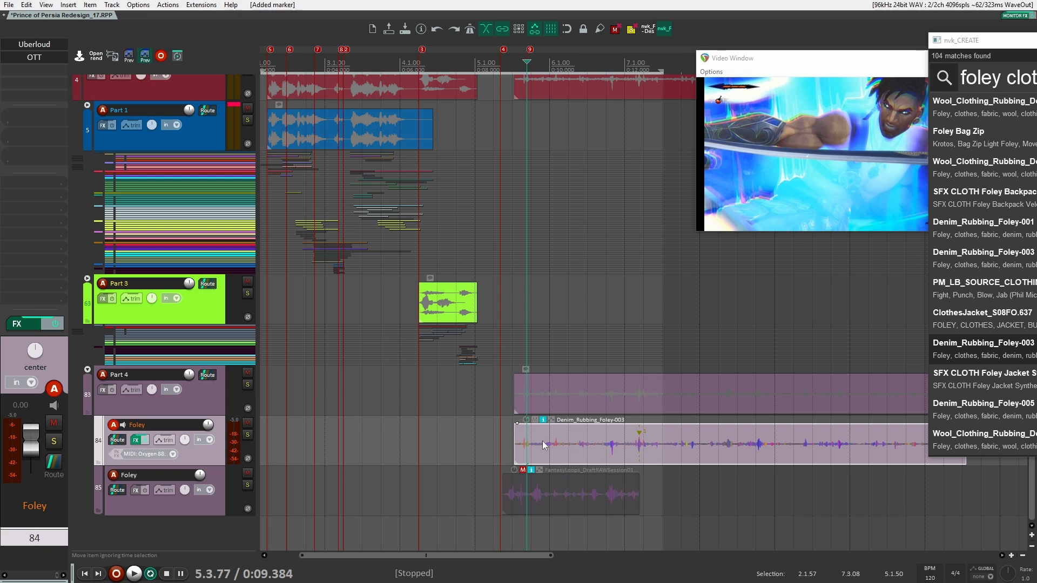
pyautogui.click(539, 442)
pyautogui.press('s')
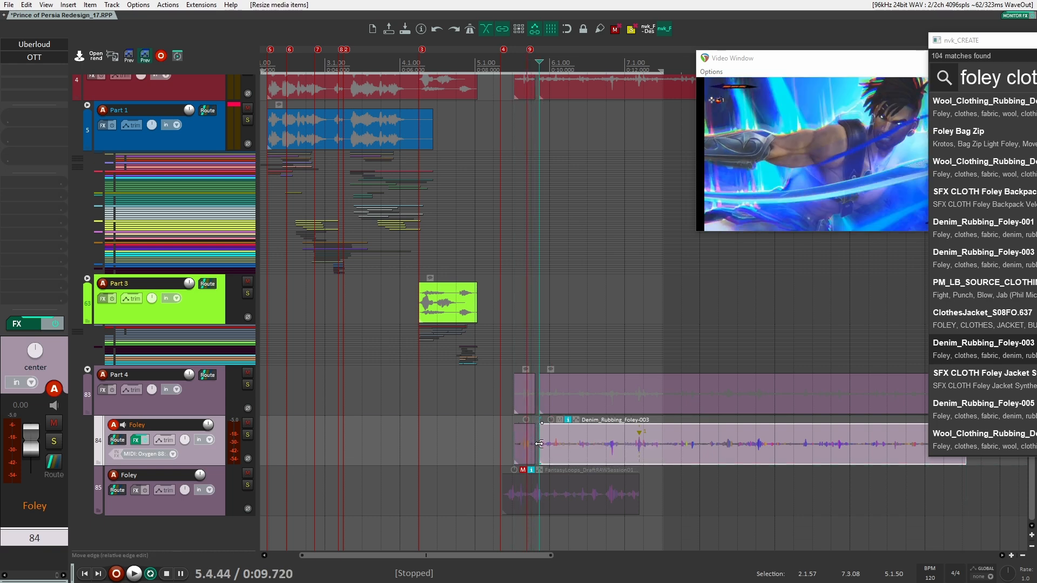
pyautogui.moveTo(536, 443); pyautogui.dragTo(533, 444)
pyautogui.click(501, 442)
pyautogui.press('space')
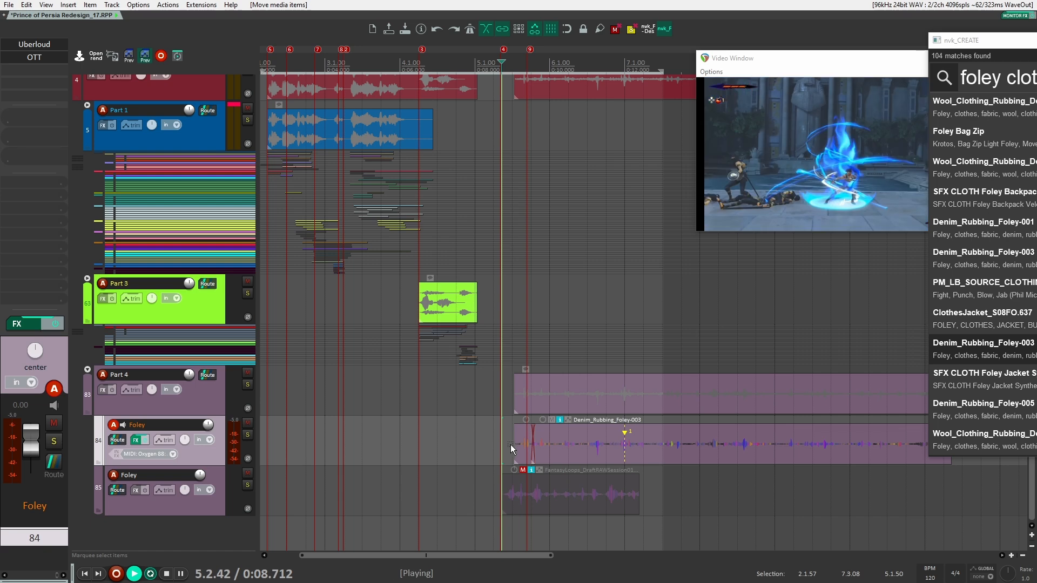
pyautogui.press('space')
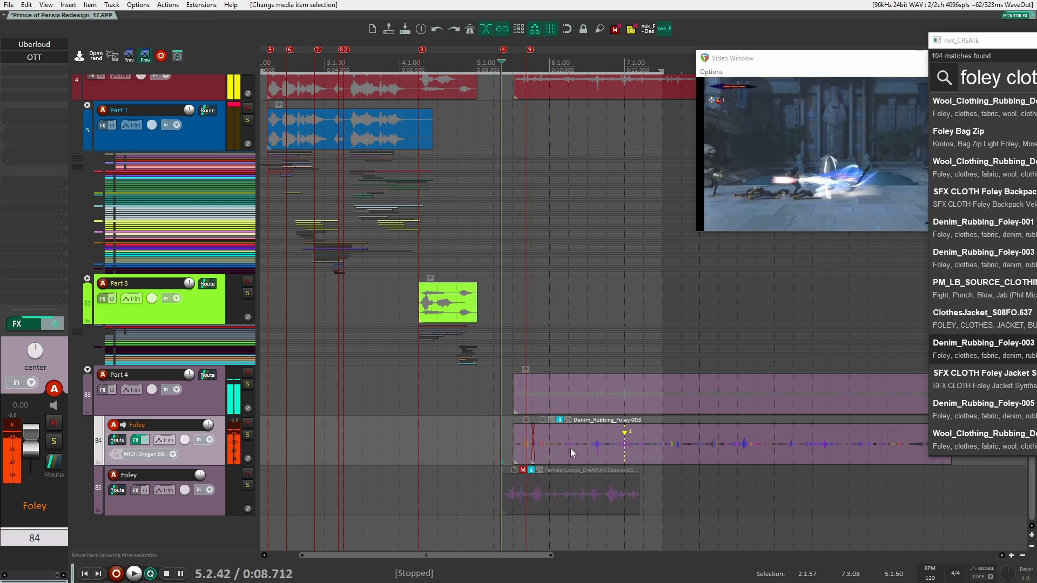
# Split the denim clip at 6.1.30 and again shortly after, delete the piece between, and slide the remainder earlier
pyautogui.click(557, 445)
pyautogui.press('s')
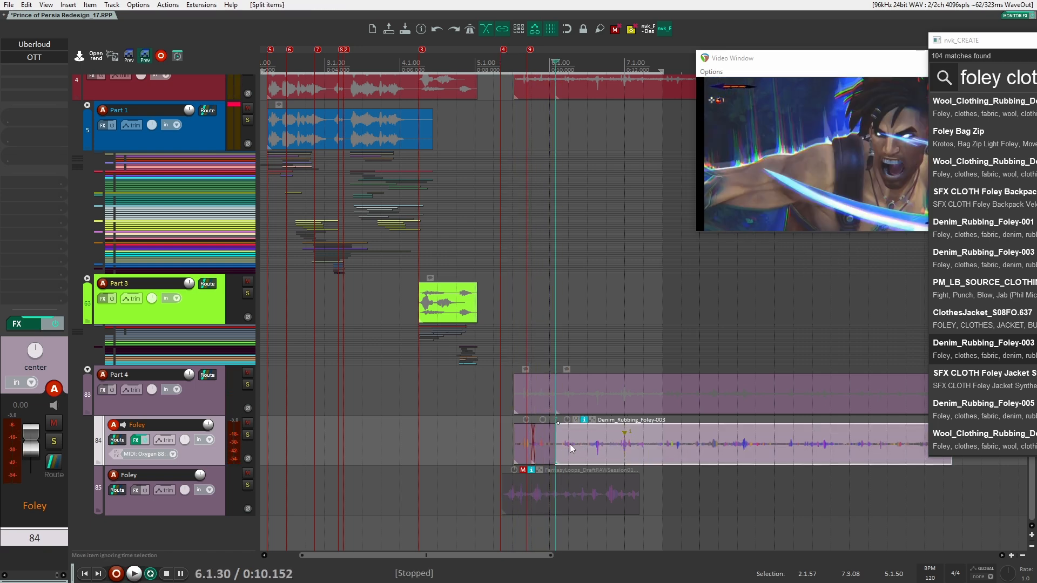
pyautogui.click(586, 444)
pyautogui.press('s')
pyautogui.click(580, 443)
pyautogui.press('Delete')
pyautogui.moveTo(589, 448); pyautogui.dragTo(569, 445)
# Split the remaining denim clip once more, slide its last part earlier into a crossfade, and play the sequence
pyautogui.click(571, 445)
pyautogui.press('s')
pyautogui.moveTo(583, 449); pyautogui.dragTo(577, 450)
pyautogui.click(505, 443)
pyautogui.press('space')
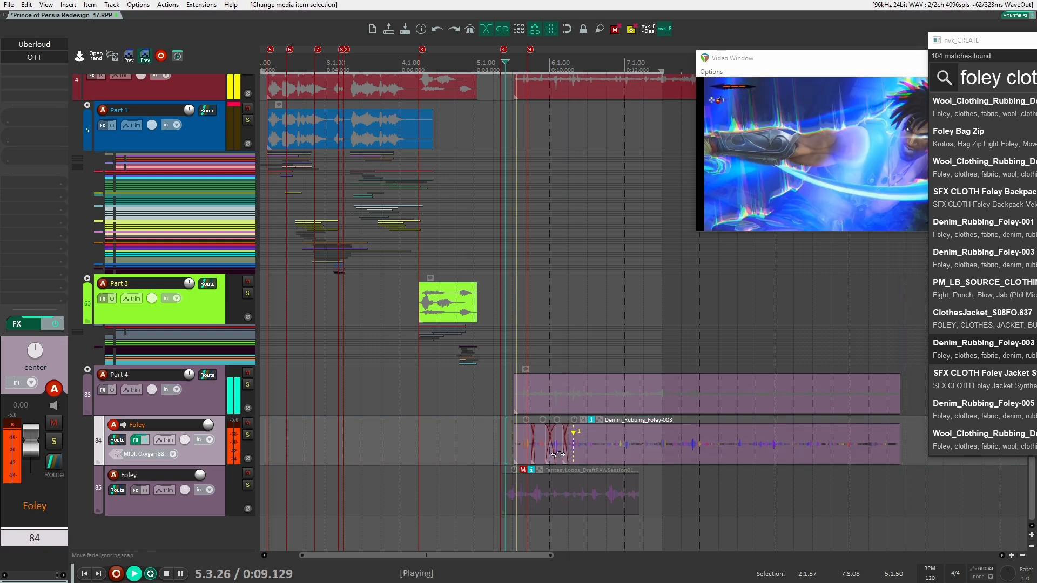
pyautogui.press('space')
# Split off and delete the denim clip's long tail, and shorten the last piece with a fade-out
pyautogui.click(598, 443)
pyautogui.press('s')
pyautogui.click(642, 444)
pyautogui.press('Delete')
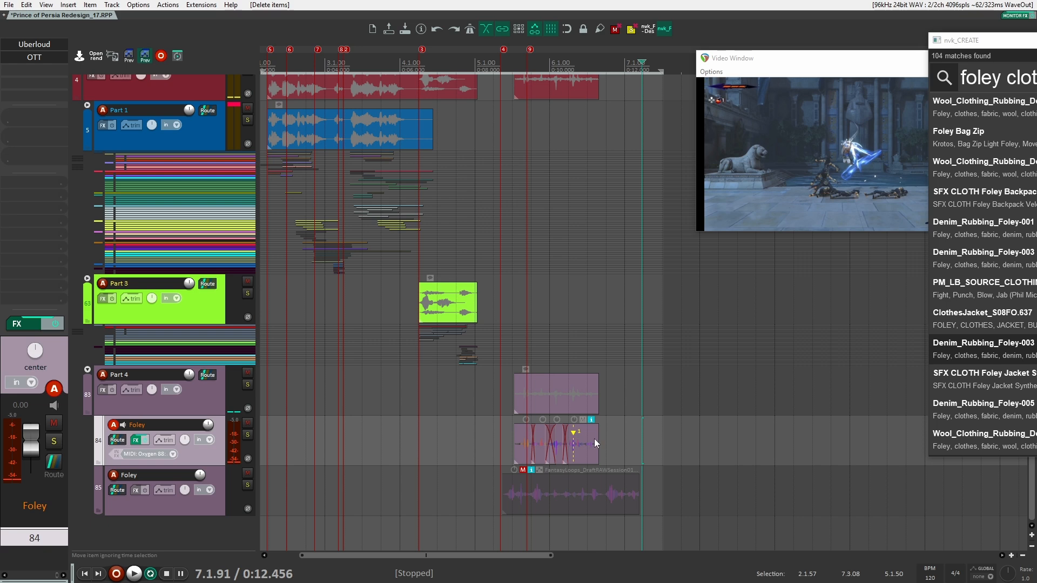
pyautogui.moveTo(597, 444); pyautogui.dragTo(568, 427)
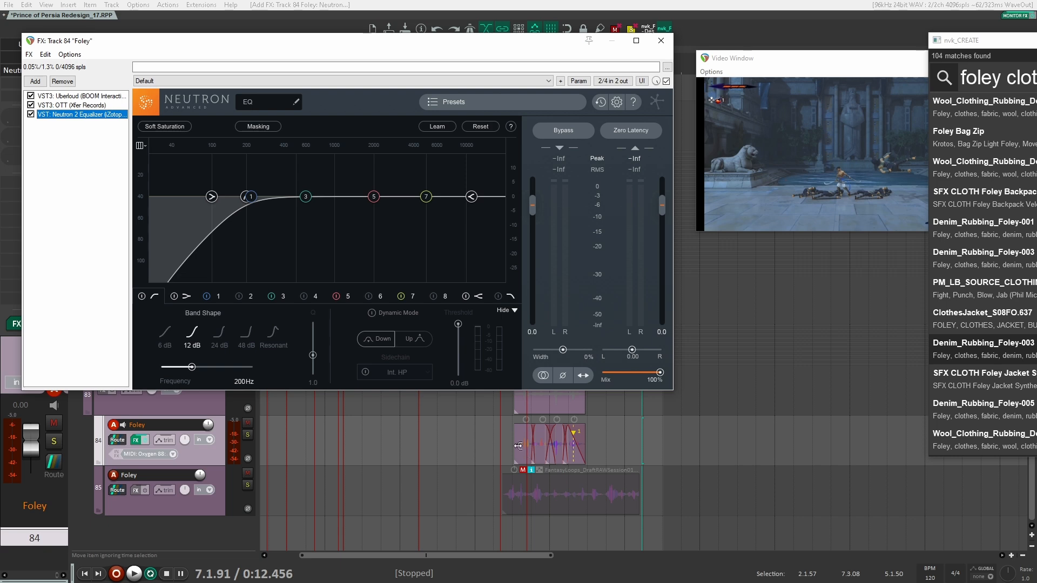
# In Neutron 2 Equalizer, disable the low cut, enable a 6 dB high cut at 1815 Hz, and set the mix to 50%
pyautogui.click(611, 438)
pyautogui.scroll(4, 518, 440)
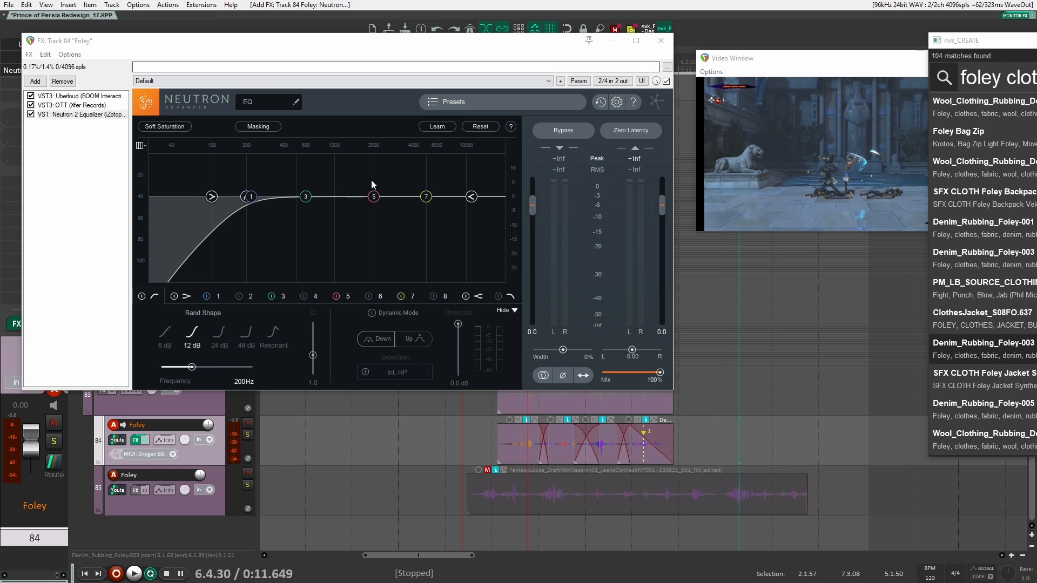
pyautogui.click(143, 297)
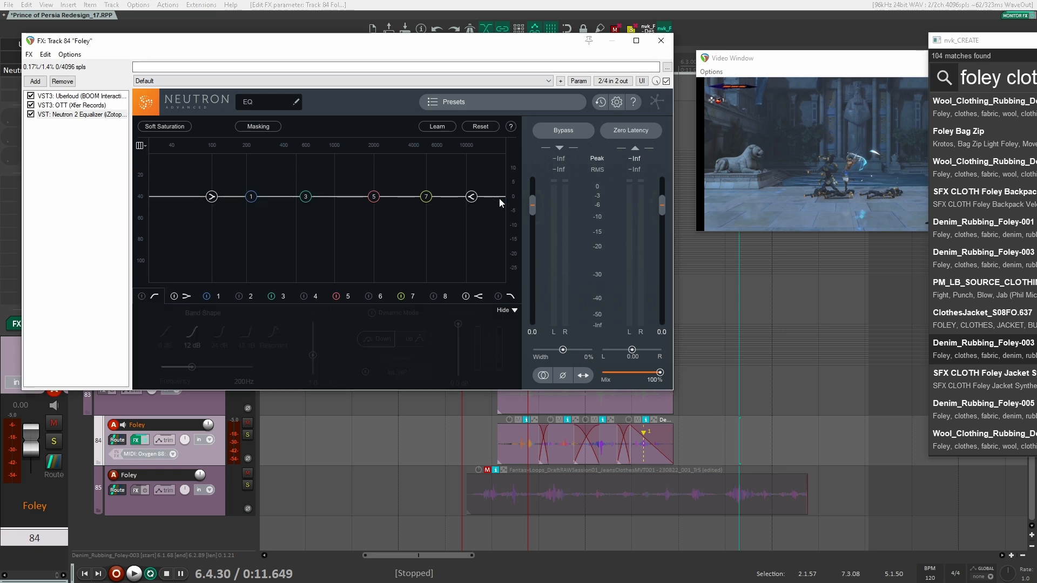
pyautogui.click(497, 296)
pyautogui.moveTo(492, 197); pyautogui.dragTo(403, 197)
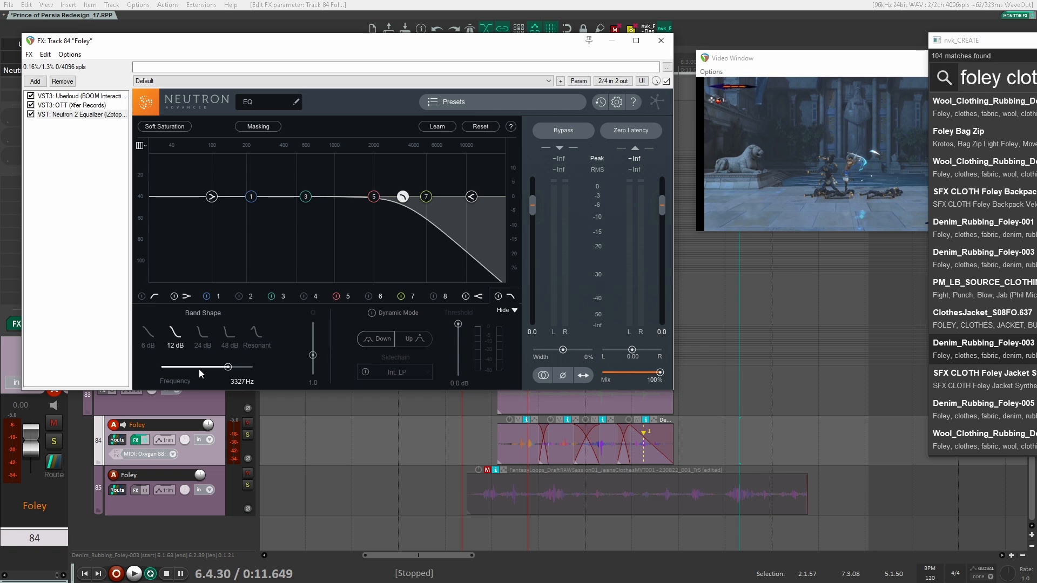
pyautogui.click(148, 333)
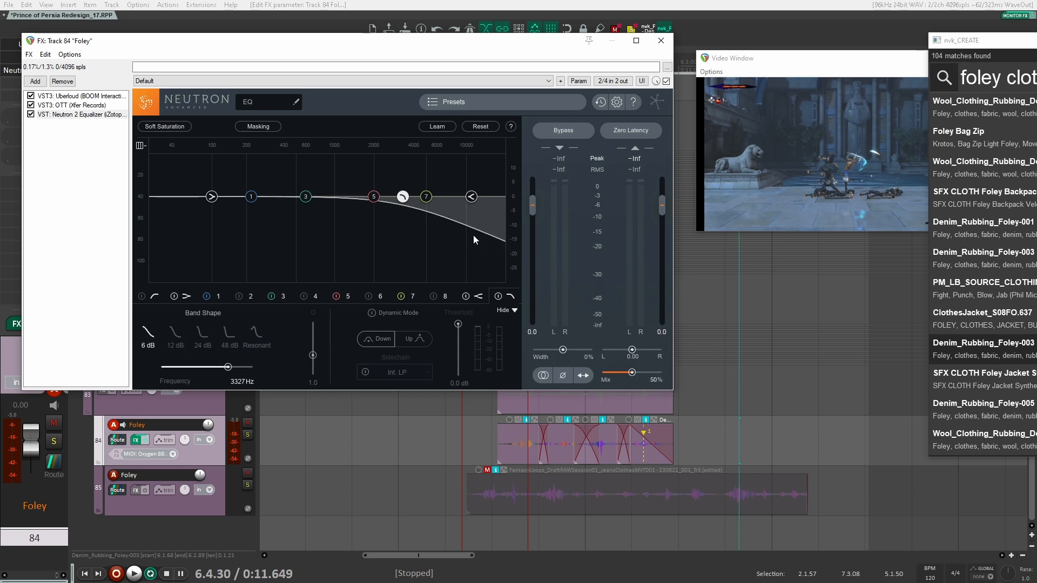
pyautogui.moveTo(400, 198); pyautogui.dragTo(371, 197)
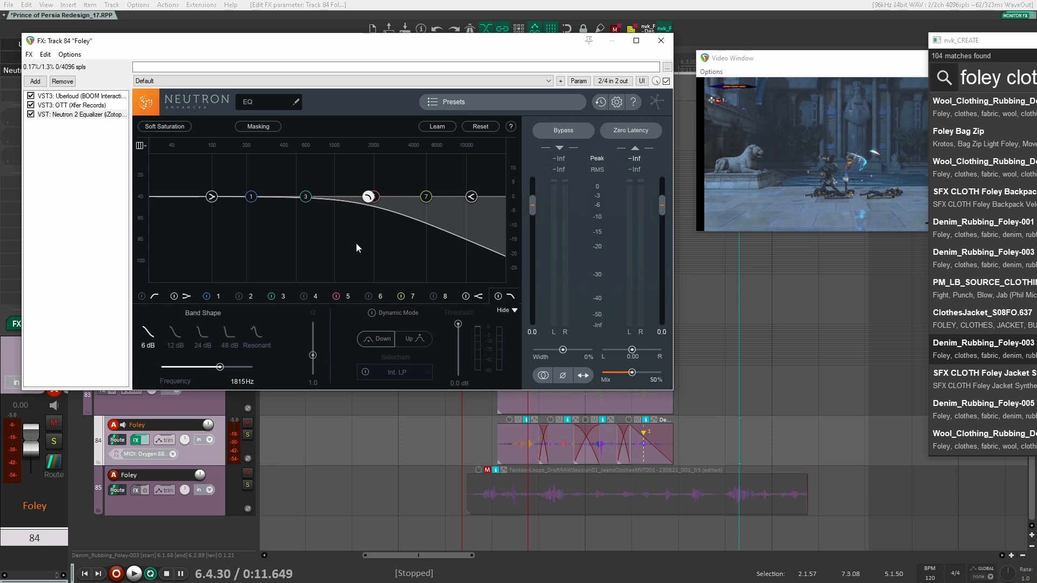
# Play the edited foley through the equalizer, and close the effects window
pyautogui.click(482, 444)
pyautogui.press('space')
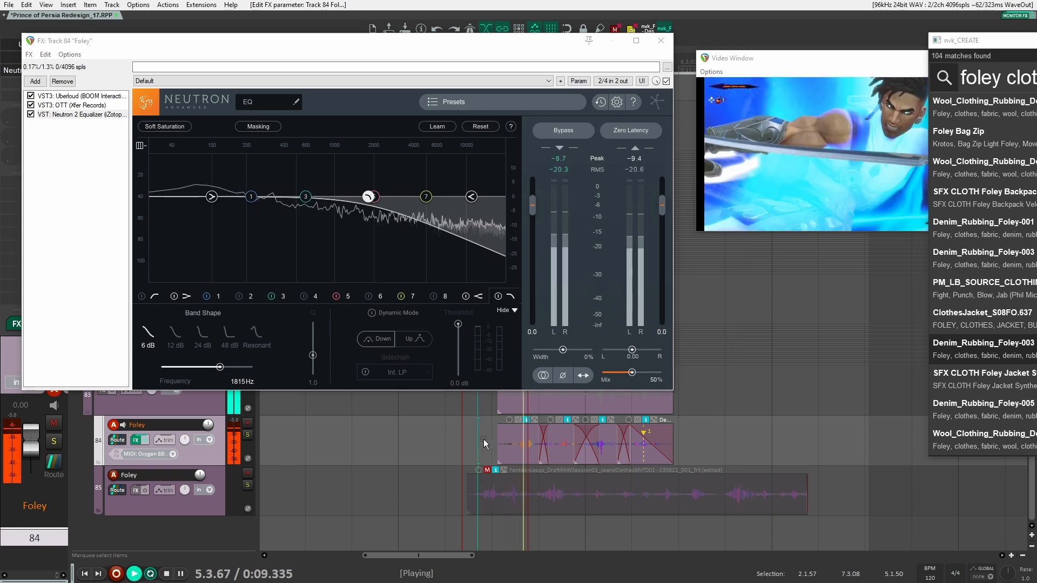
pyautogui.press('space')
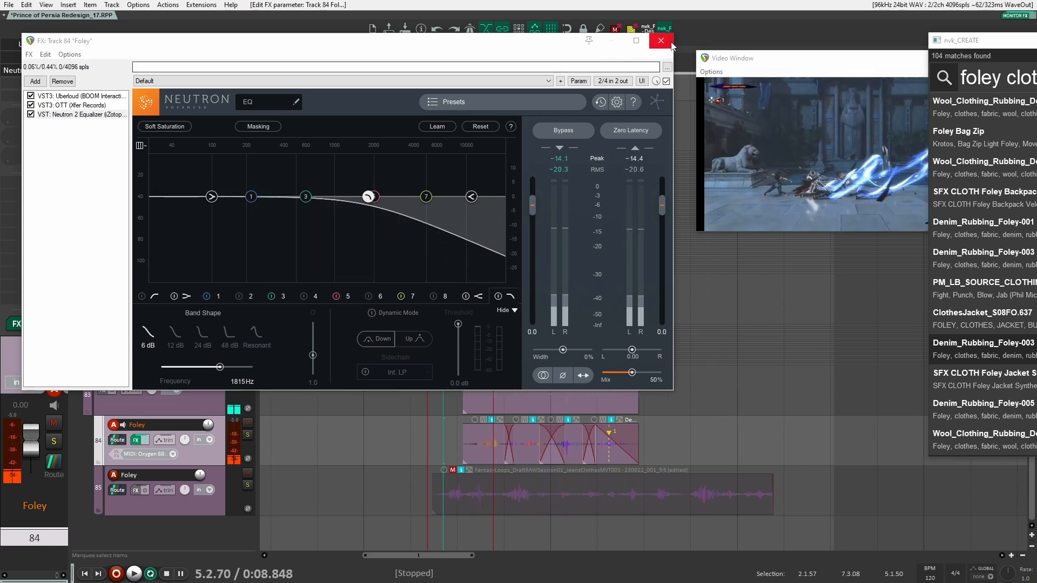
pyautogui.click(661, 41)
# Set OTT's Upward amount to 0% on the first Foley track while auditioning, and close the plugin
pyautogui.click(44, 59)
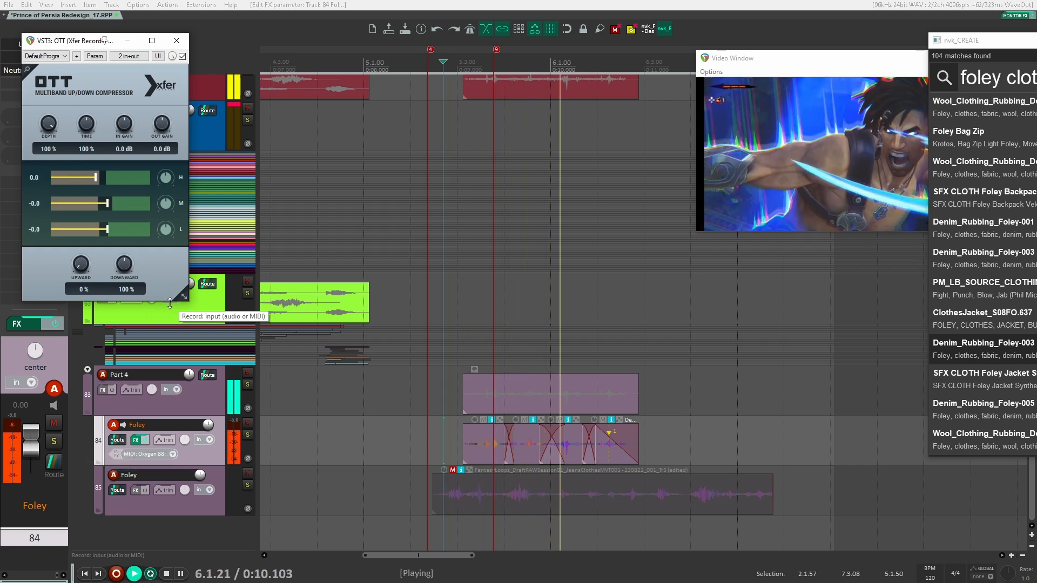
pyautogui.press('space')
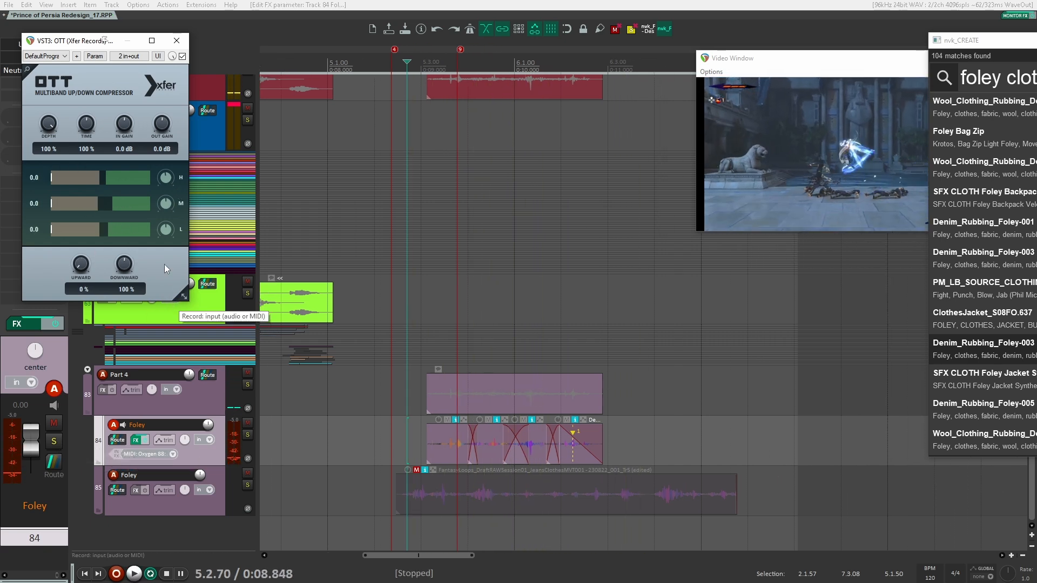
pyautogui.click(177, 41)
# Lower the Neutron 2 Equalizer high cut to 1372 Hz while auditioning the foley, and close the plugin
pyautogui.click(47, 70)
pyautogui.press('space')
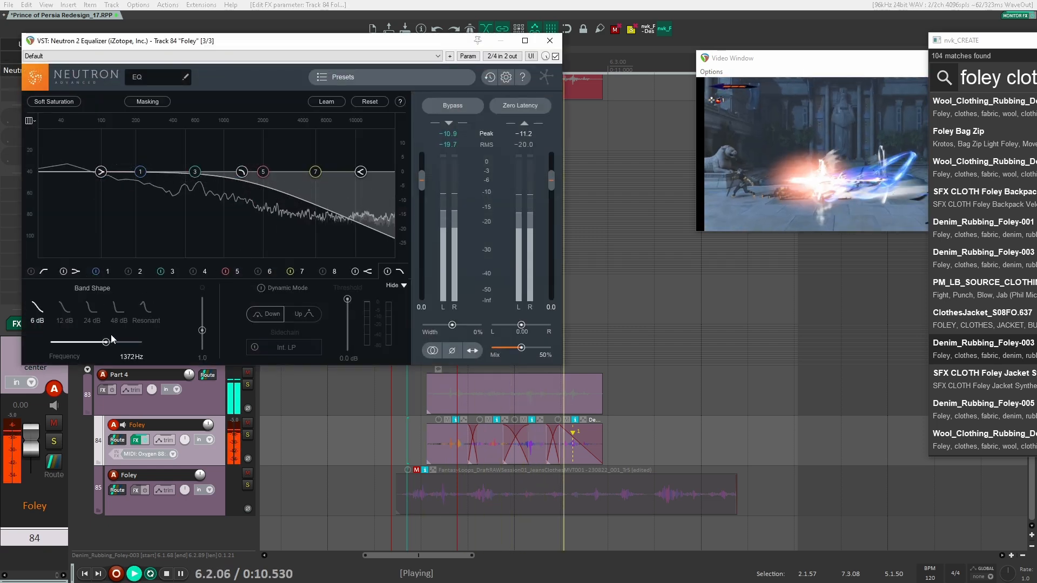
pyautogui.press('space')
pyautogui.click(558, 42)
# Play the edited denim foley against the video from 5.2.70 and again from 5.2.35
pyautogui.press('space')
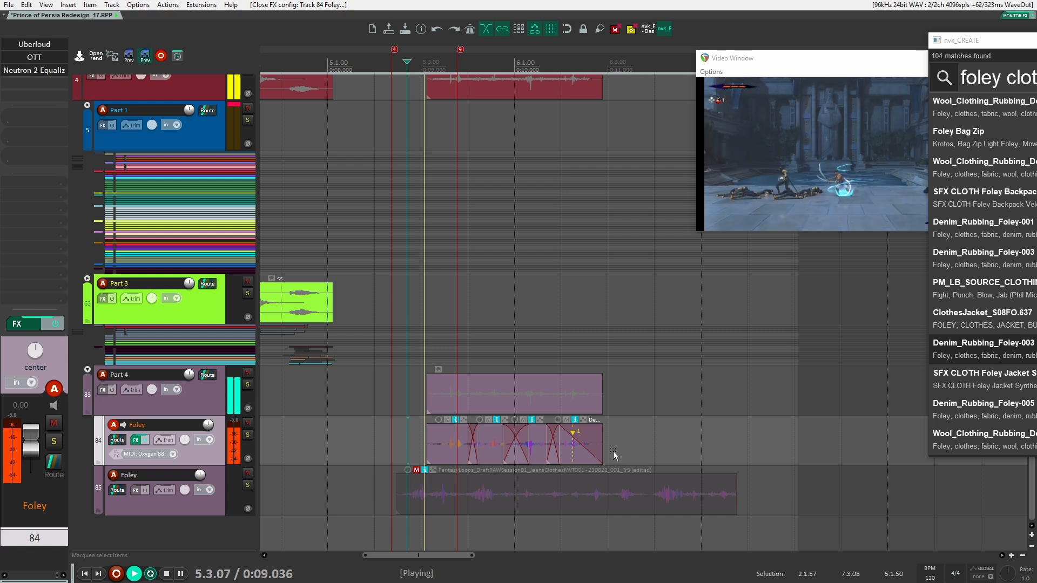
pyautogui.press('space')
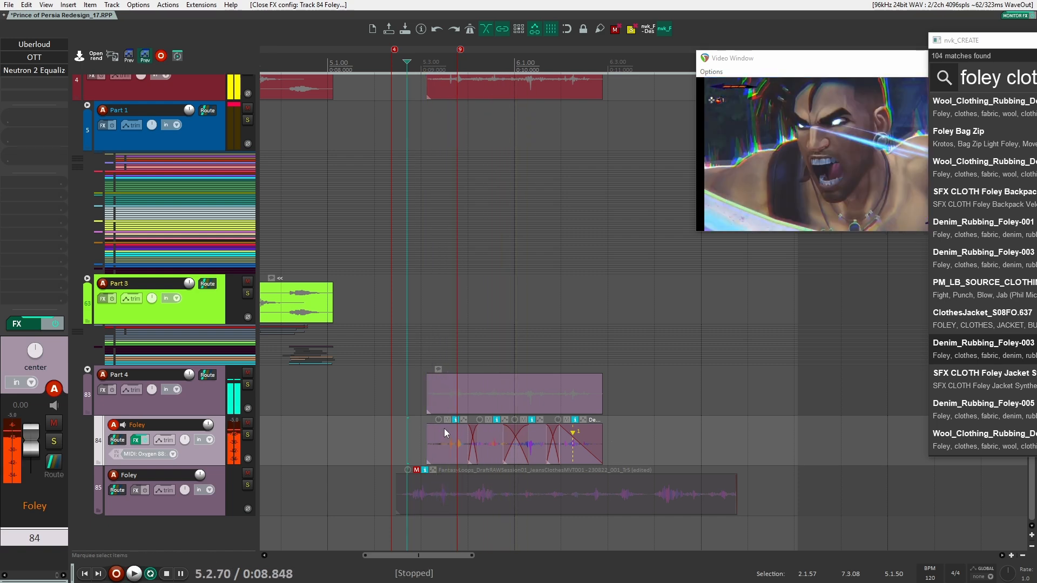
pyautogui.click(391, 437)
pyautogui.press('space')
pyautogui.press('space')
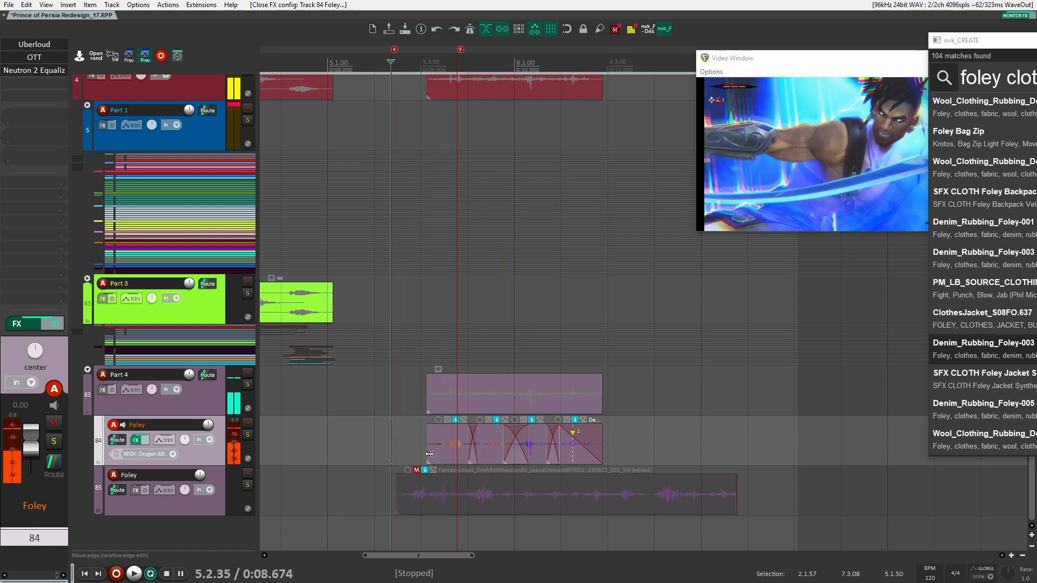
# Place the edit cursor at 5.2.78, ahead of the first denim clip, using single-step moves to check the video
pyautogui.scroll(2, 406, 442)
pyautogui.click(401, 443)
pyautogui.press('Right')
pyautogui.press('Right')
pyautogui.press('Right')
pyautogui.press('Right')
pyautogui.press('Right')
pyautogui.press('Right')
pyautogui.press('Right')
pyautogui.press('Right')
pyautogui.press('Right')
pyautogui.press('Right')
pyautogui.press('Right')
pyautogui.press('Right')
pyautogui.press('Right')
pyautogui.press('Right')
pyautogui.press('Right')
pyautogui.press('Right')
pyautogui.press('Right')
pyautogui.press('Right')
pyautogui.press('Right')
pyautogui.press('Right')
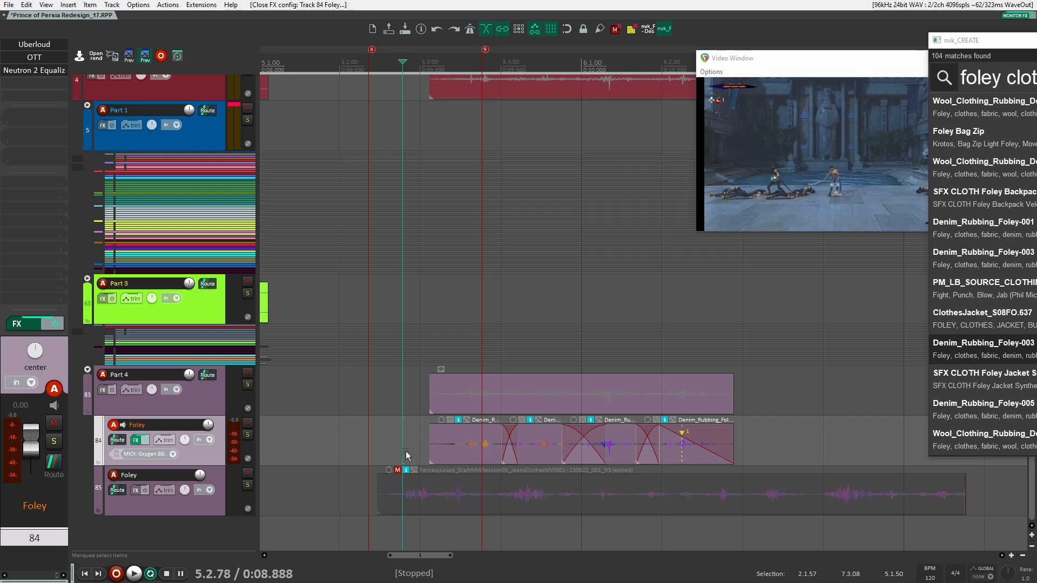
# Step the edit cursor forward to 5.3.57 to find the cut to the close-up sword slash in the video
pyautogui.press('Right')
pyautogui.press('Right')
pyautogui.press('Right')
pyautogui.press('Right')
pyautogui.press('Right')
pyautogui.press('Right')
pyautogui.press('Right')
pyautogui.press('Right')
pyautogui.press('Right')
pyautogui.press('Right')
pyautogui.press('Right')
pyautogui.press('Right')
pyautogui.press('Right')
pyautogui.press('Right')
pyautogui.press('Right')
pyautogui.press('Right')
pyautogui.press('Right')
pyautogui.press('Right')
pyautogui.press('Right')
pyautogui.press('Right')
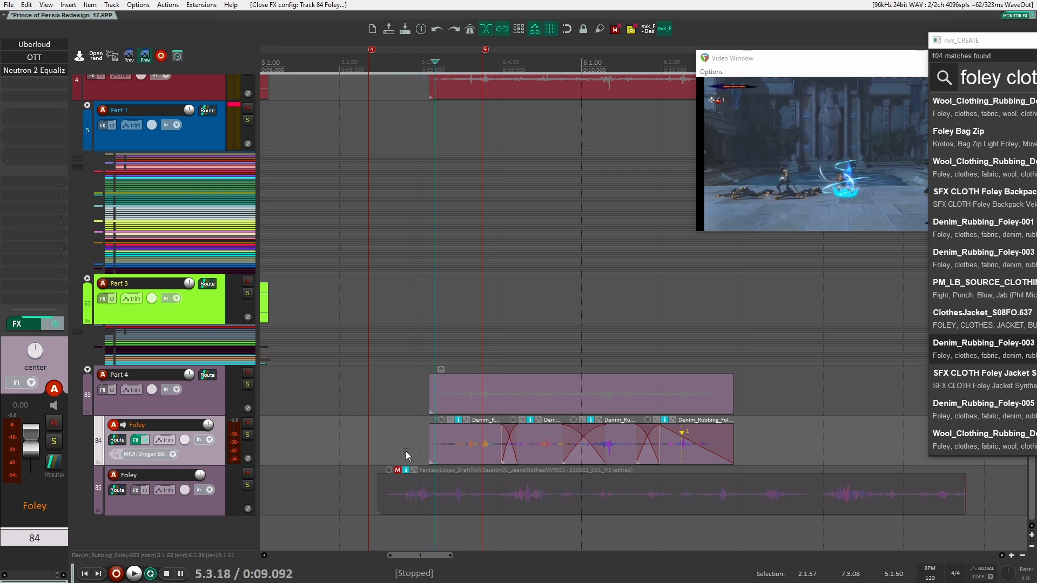
pyautogui.press('Right')
pyautogui.press('Right')
pyautogui.press('Right')
pyautogui.press('Right')
pyautogui.press('Right')
pyautogui.press('Right')
pyautogui.press('Right')
pyautogui.press('Right')
pyautogui.press('Right')
pyautogui.press('Right')
pyautogui.press('Right')
pyautogui.press('Right')
pyautogui.press('Right')
pyautogui.press('Right')
pyautogui.press('Right')
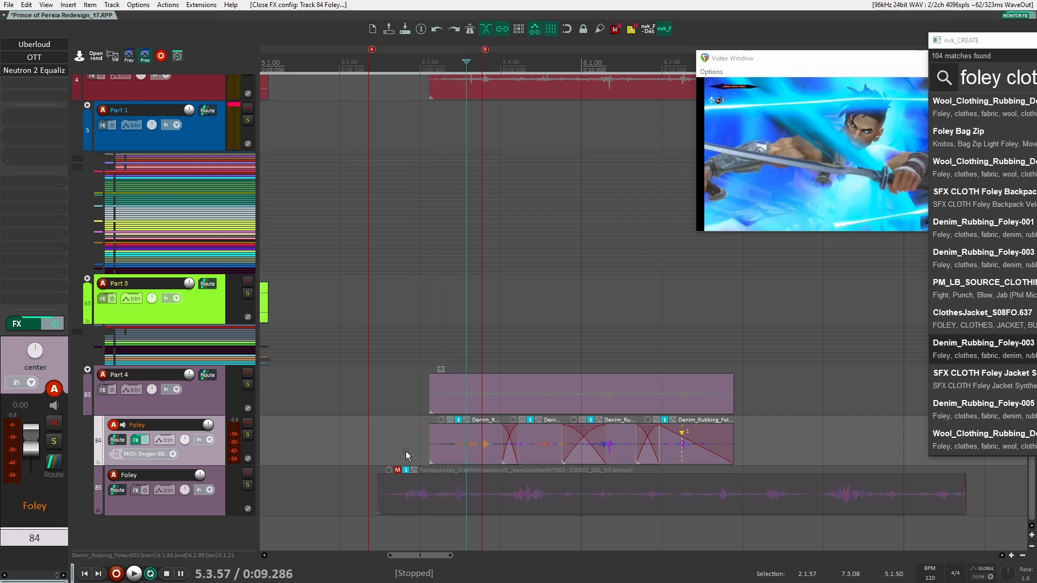
# Move all the denim clips slightly earlier, align marker 9 with 5.3.57, and audition the result from 5.2.27
pyautogui.moveTo(789, 445); pyautogui.dragTo(427, 442)
pyautogui.moveTo(486, 51); pyautogui.dragTo(470, 52)
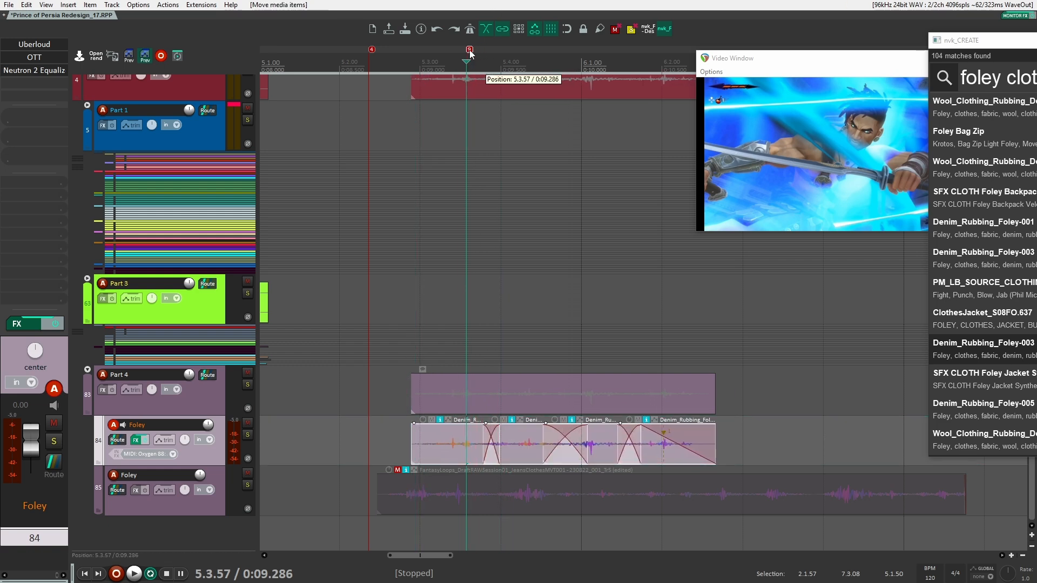
pyautogui.click(361, 308)
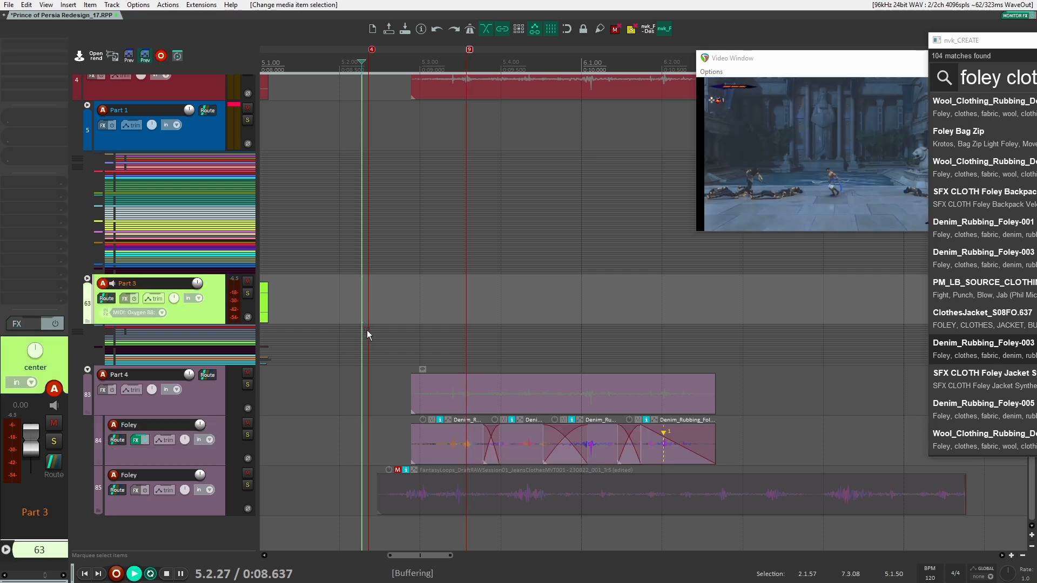
pyautogui.press('space')
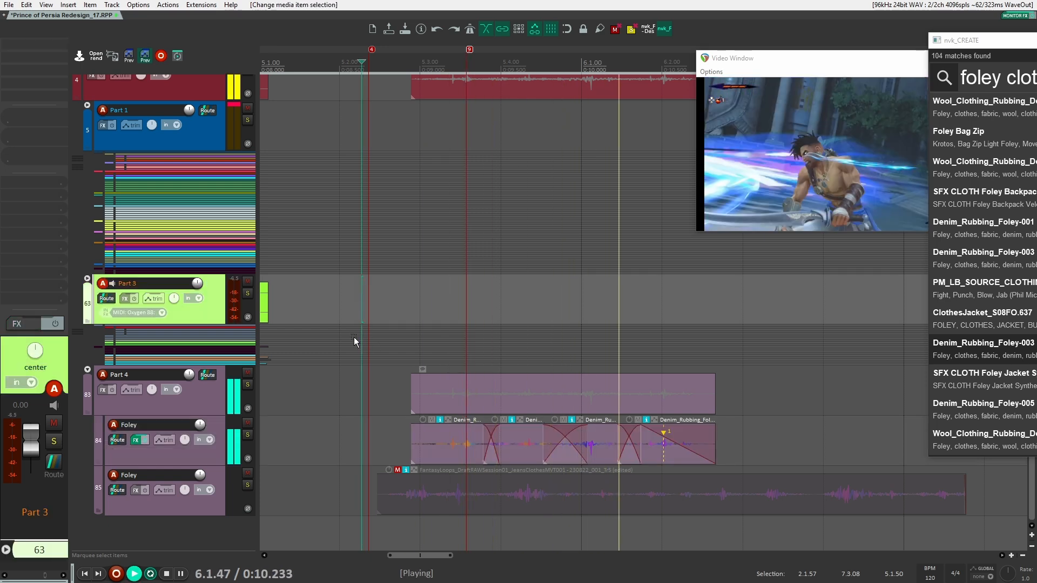
pyautogui.press('space')
# Mute the last denim clip and move it clear of the others, fade out the preceding clip, and audition the shortened sequence
pyautogui.click(576, 434)
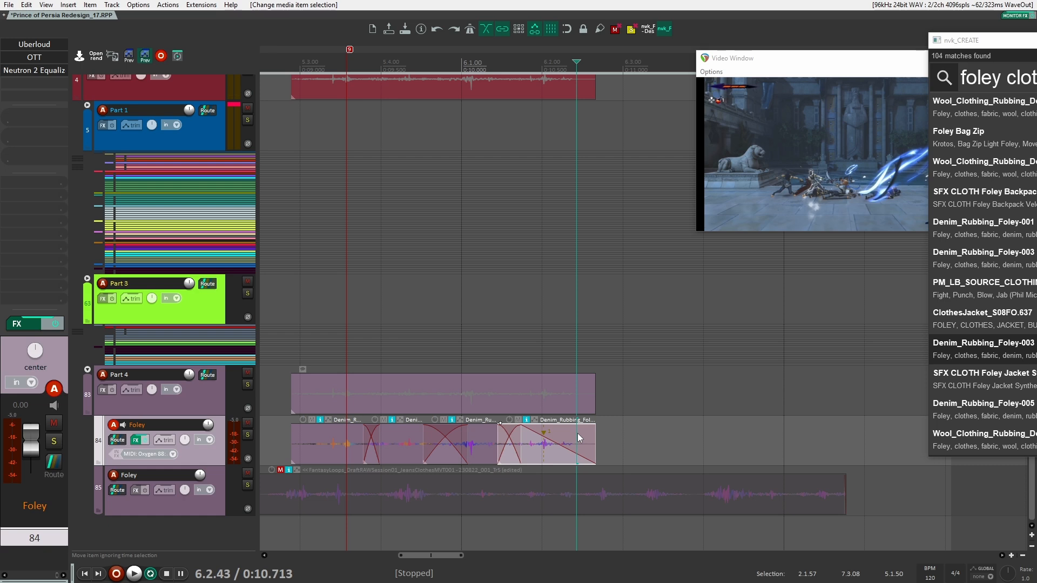
pyautogui.click(518, 420)
pyautogui.moveTo(561, 434); pyautogui.dragTo(660, 435)
pyautogui.moveTo(521, 443); pyautogui.dragTo(502, 426)
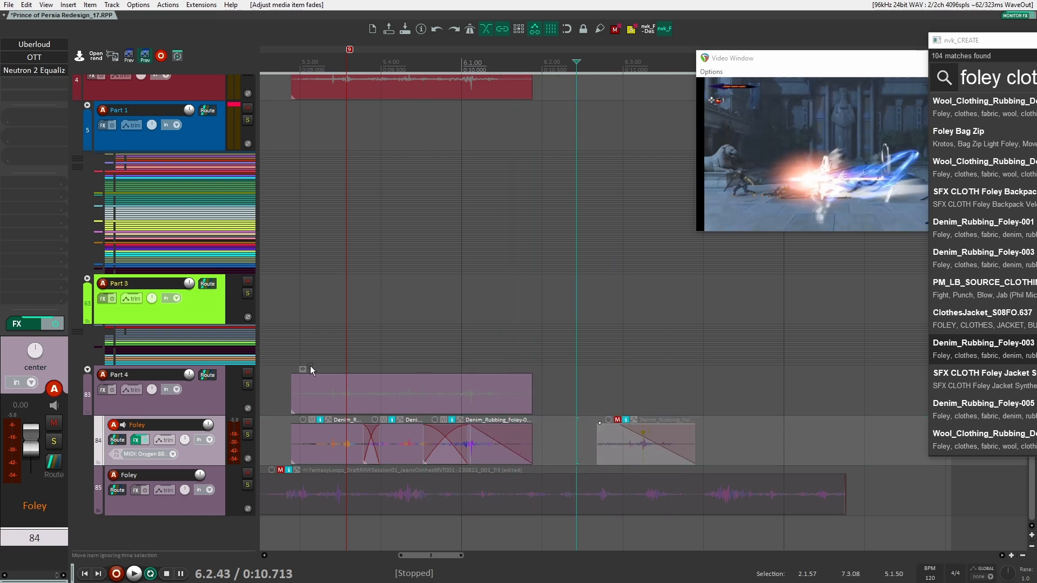
pyautogui.click(296, 362)
pyautogui.press('space')
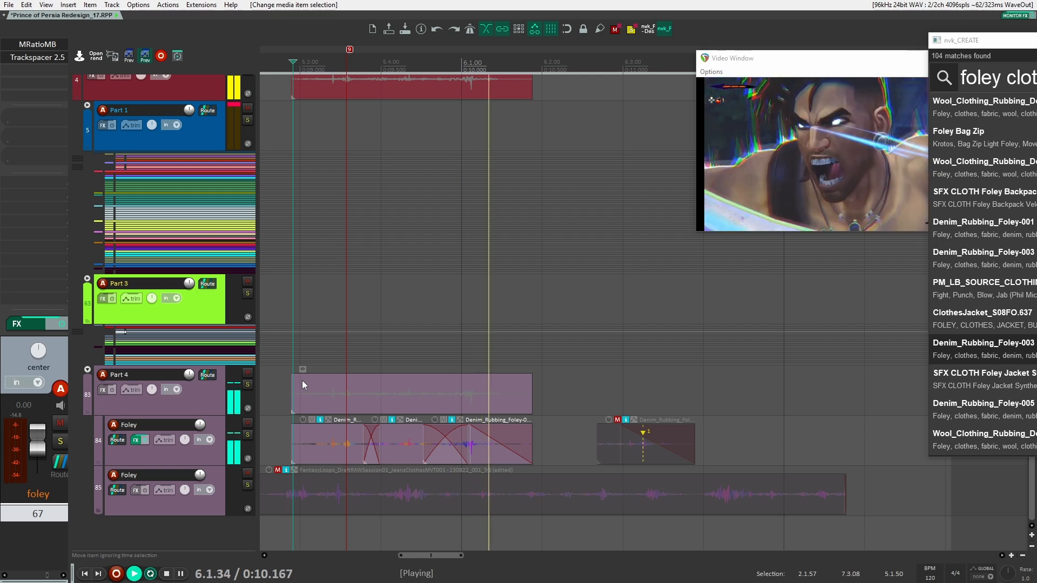
pyautogui.press('space')
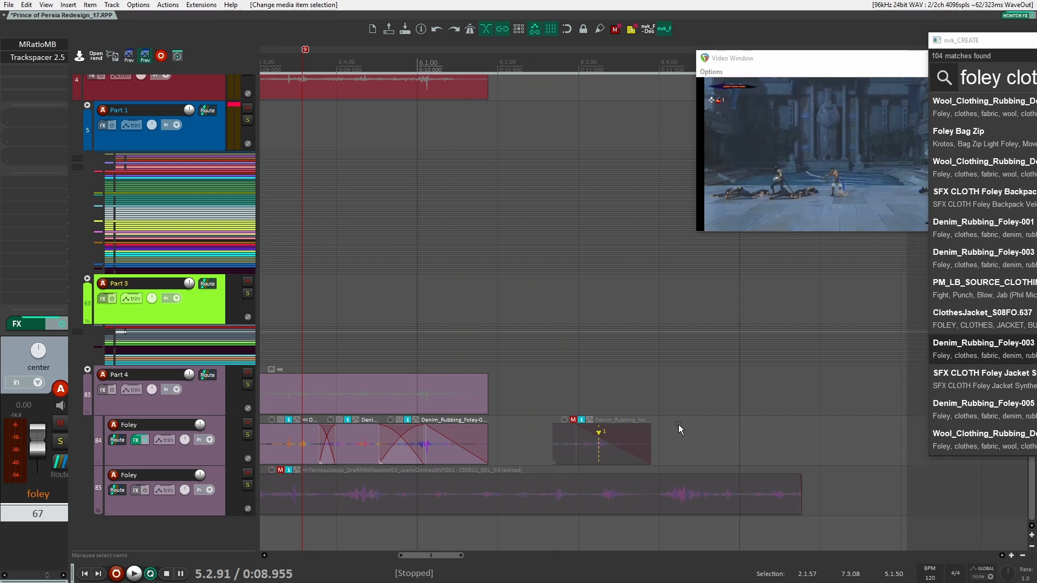
# Unmute the FantasyLoops jeans clothes clip, mute the first Foley track, and play the jeans recording from 5.2.28
pyautogui.scroll(-4, 678, 424)
pyautogui.click(399, 445)
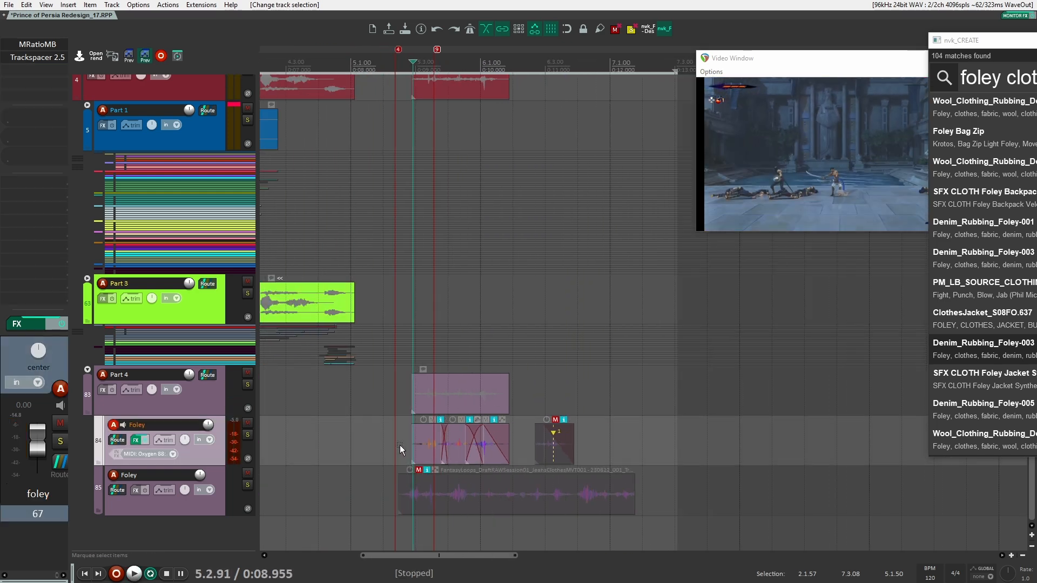
pyautogui.click(419, 471)
pyautogui.click(392, 476)
pyautogui.click(247, 422)
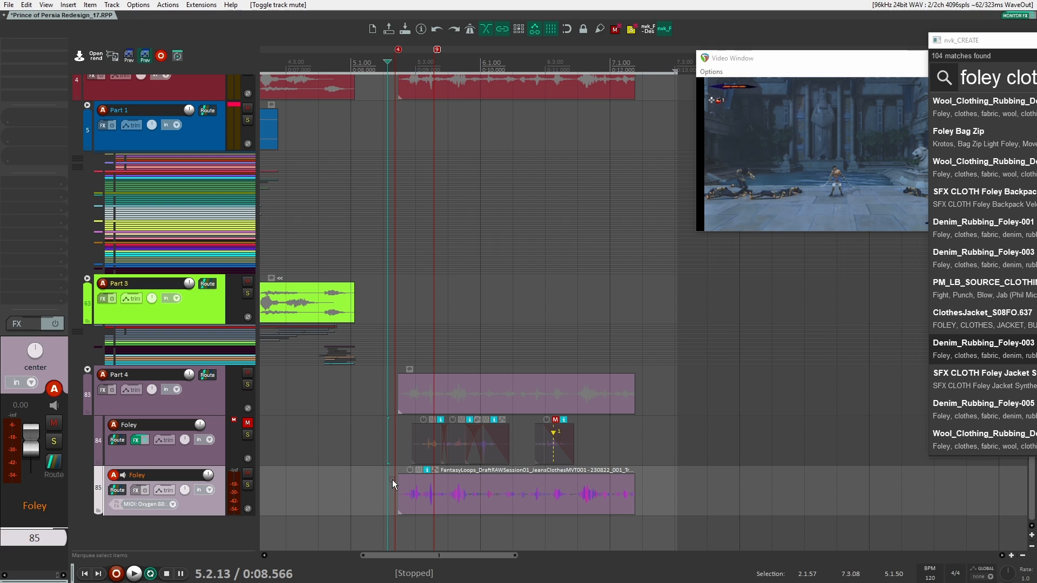
pyautogui.click(392, 480)
pyautogui.press('space')
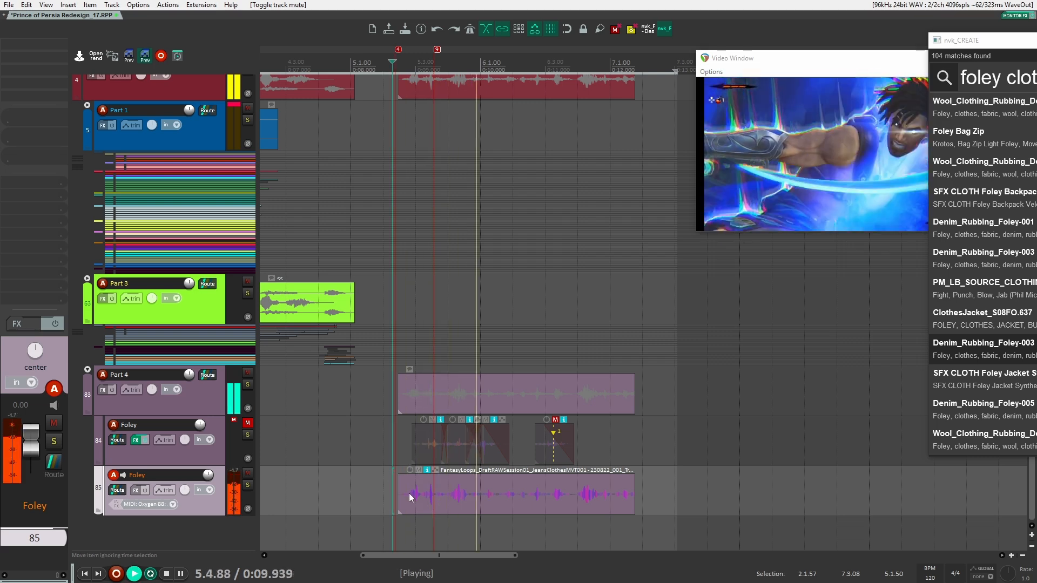
pyautogui.press('space')
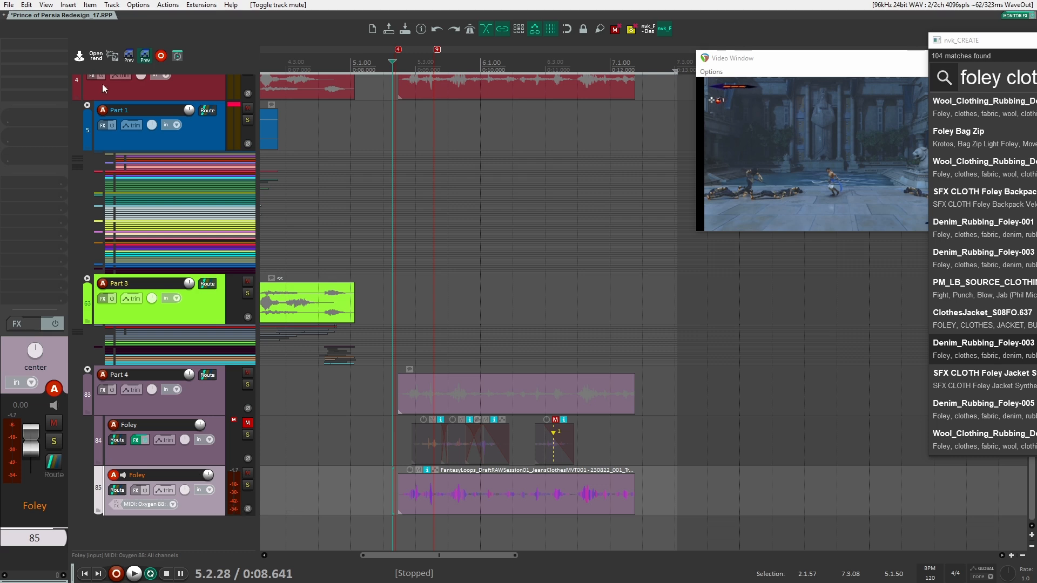
# Add the Kilohearts Disperser plugin to the second Foley track, audition it at 130 Hz, and close its window
pyautogui.click(27, 43)
pyautogui.write('disper')
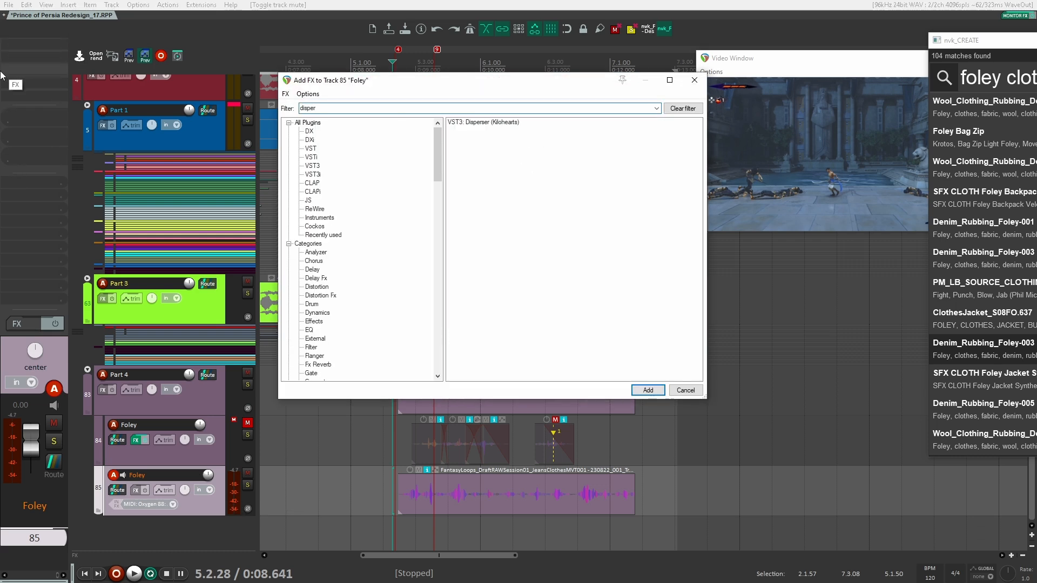
pyautogui.press('Return')
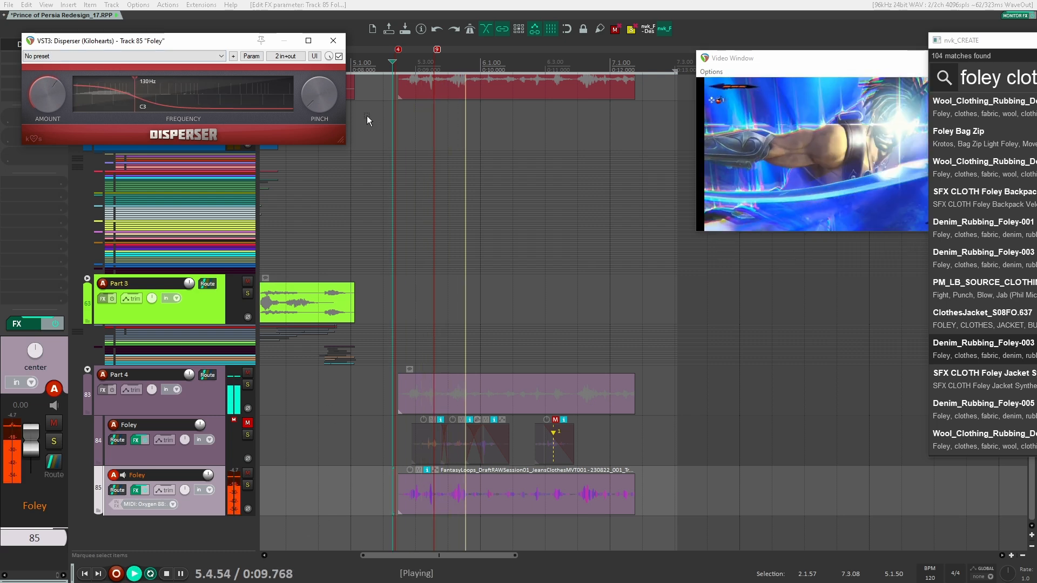
pyautogui.press('space')
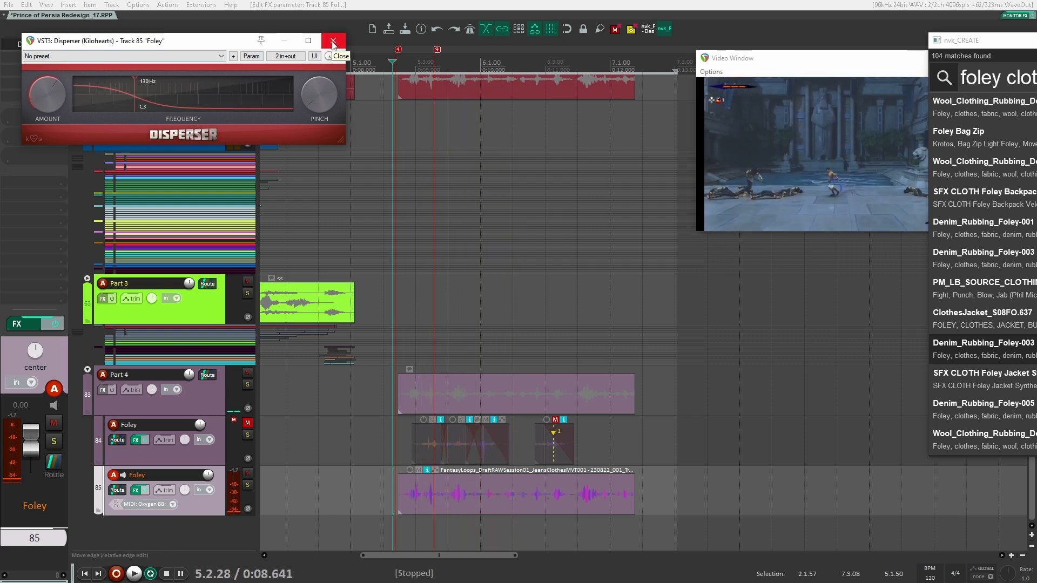
pyautogui.click(333, 41)
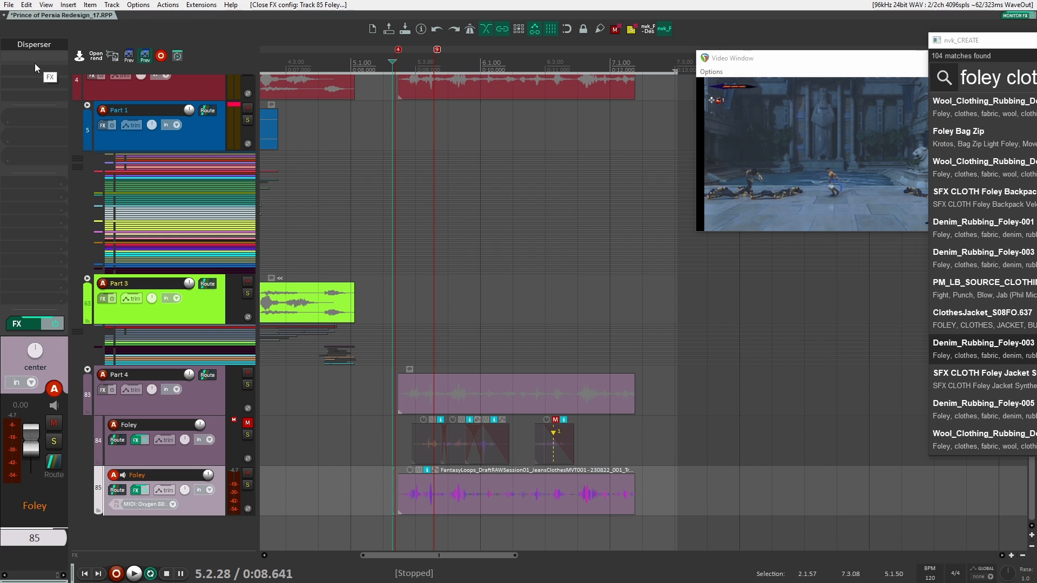
# Add Uberloud to the second Foley track in 3-Band mode with 19% Low and 15% Mid push, bypass Disperser, and audition
pyautogui.click(35, 71)
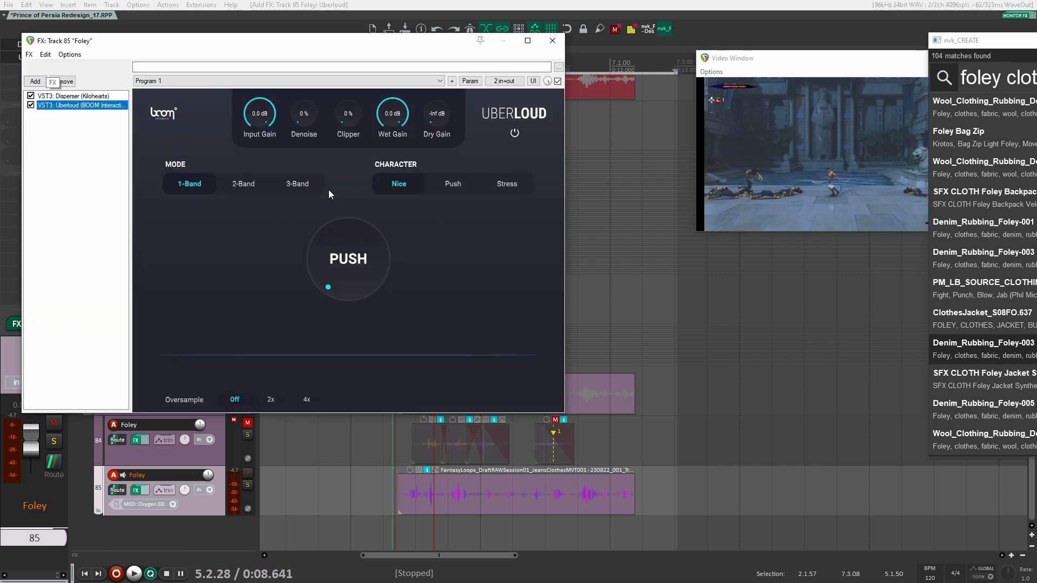
pyautogui.click(298, 184)
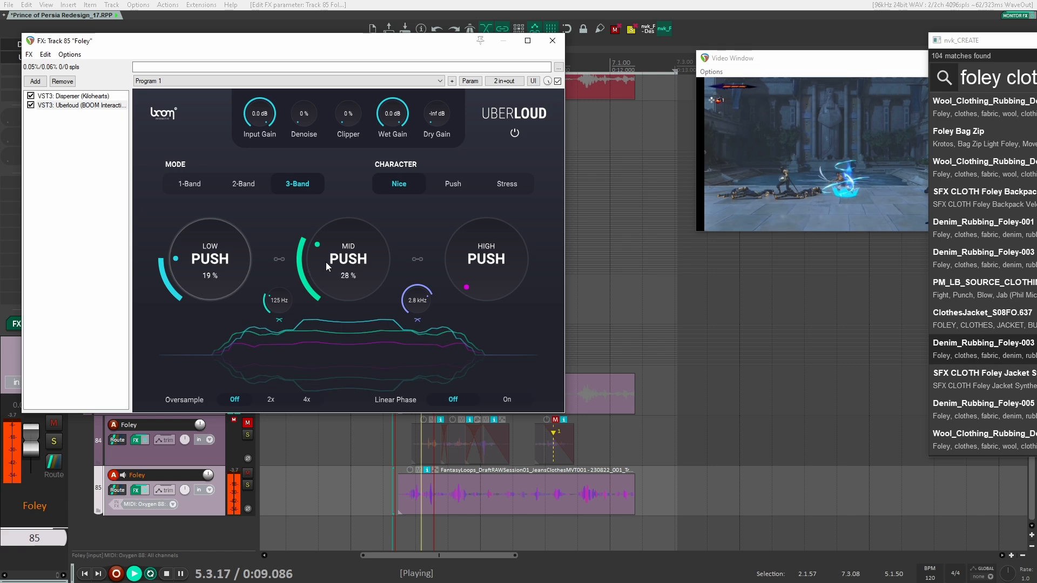
pyautogui.moveTo(326, 261); pyautogui.dragTo(327, 280)
pyautogui.press('space')
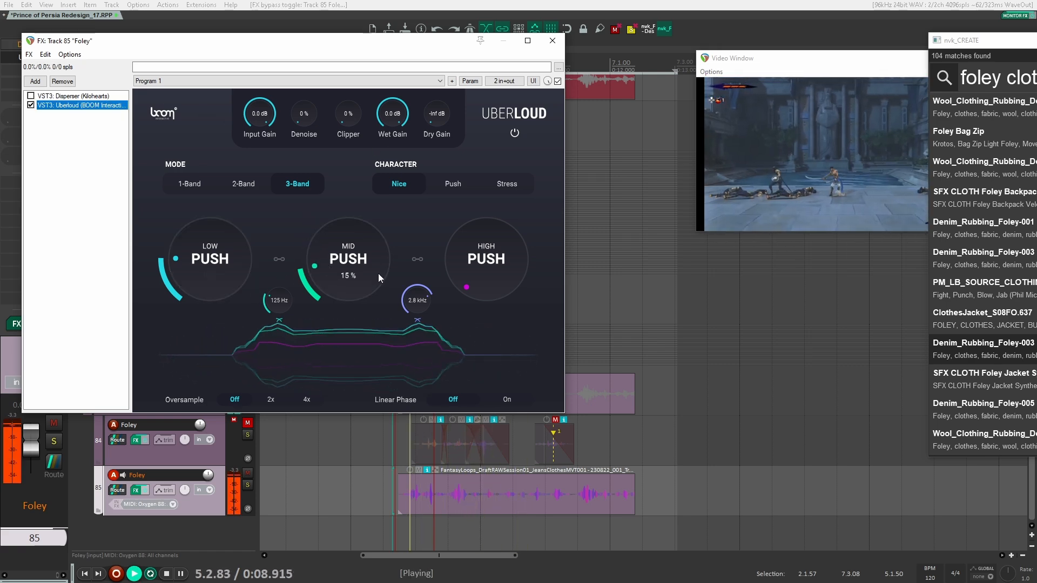
pyautogui.press('space')
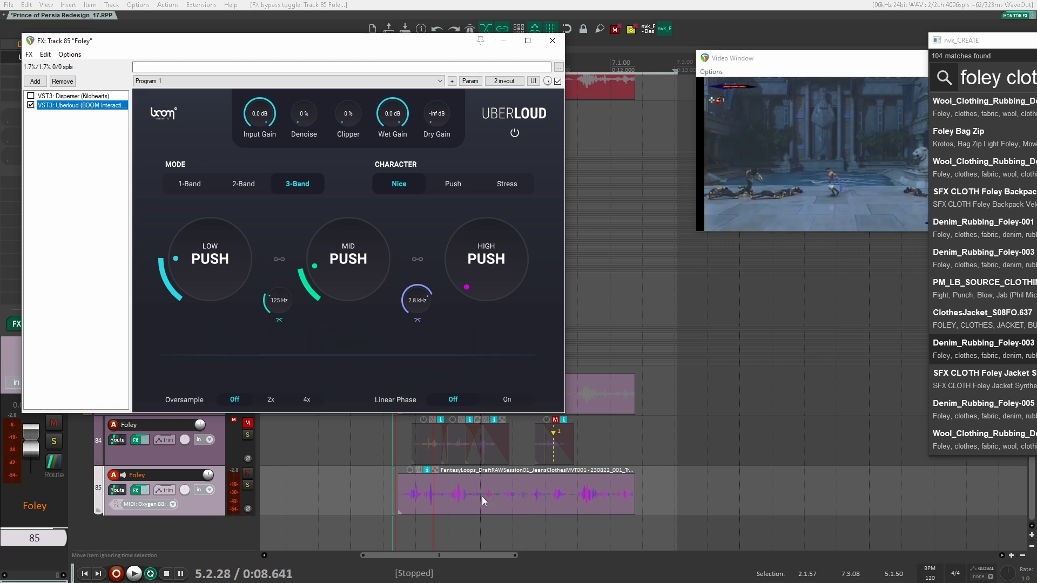
# Split the jeans clip at 6.3.90 and again after its third burst of movement, and delete the section in between
pyautogui.click(565, 495)
pyautogui.press('space')
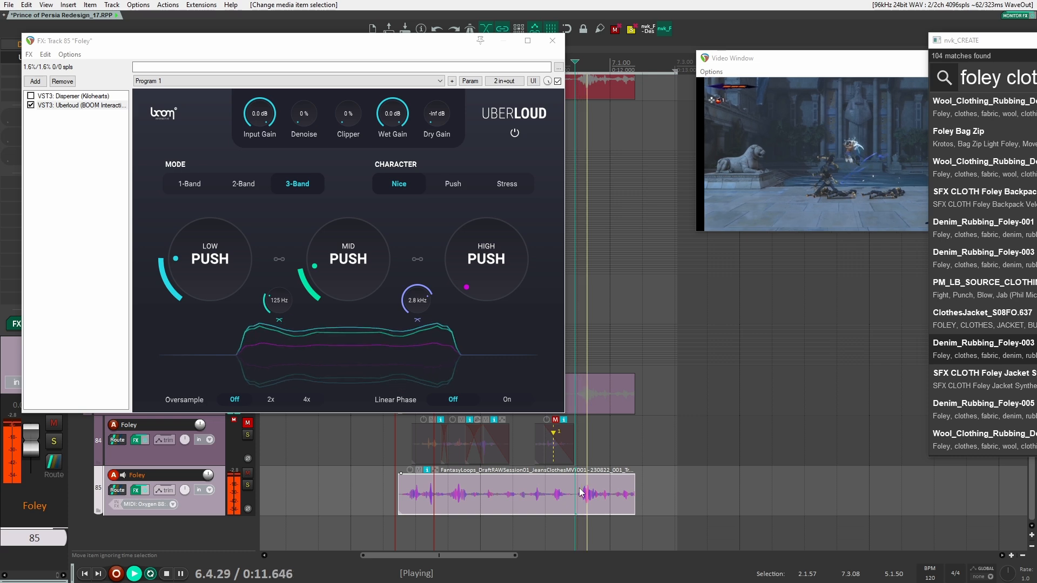
pyautogui.press('space')
pyautogui.click(575, 492)
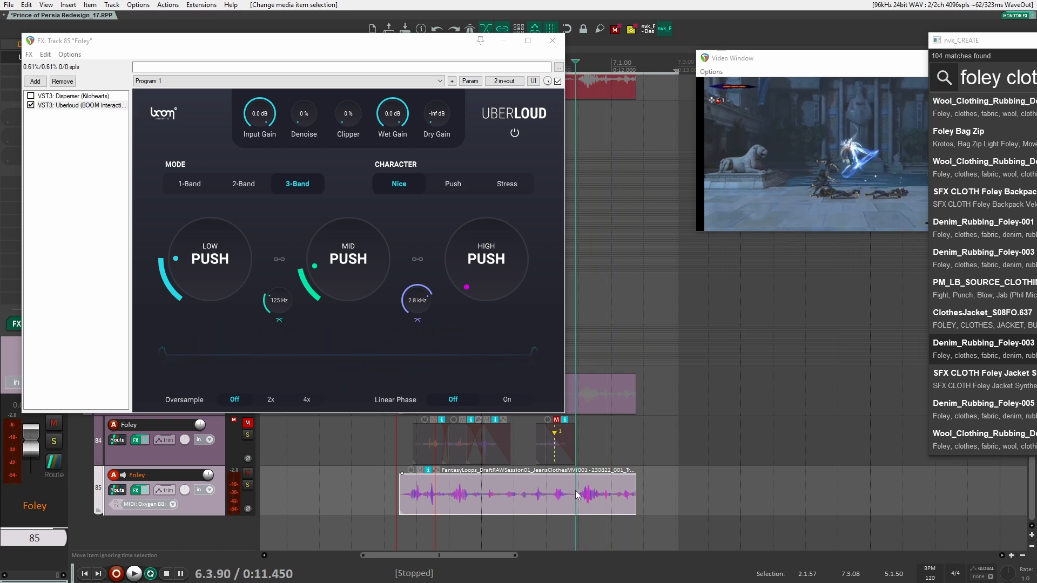
pyautogui.press('s')
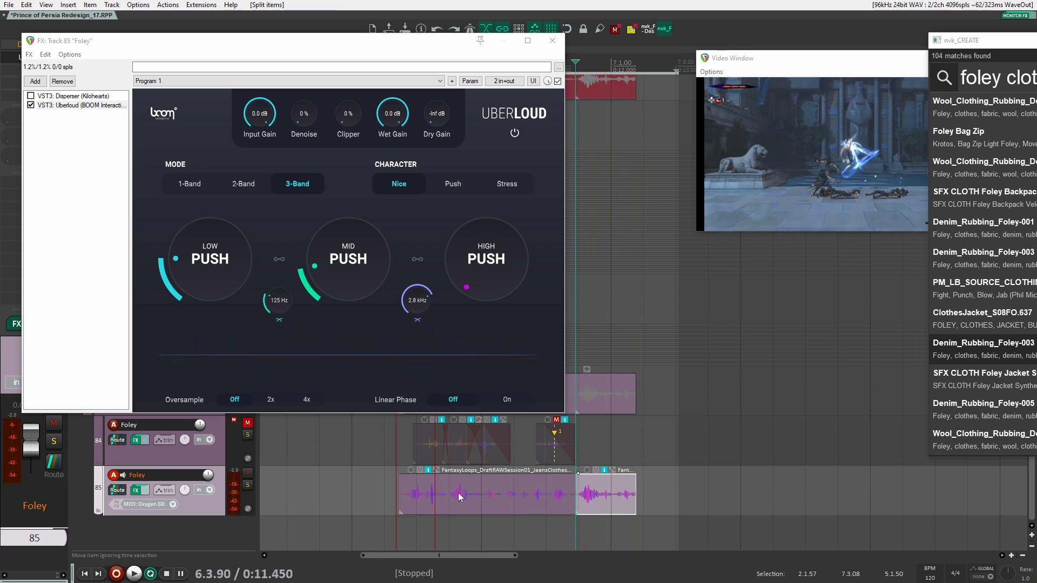
pyautogui.click(465, 491)
pyautogui.press('s')
pyautogui.click(527, 497)
pyautogui.press('Delete')
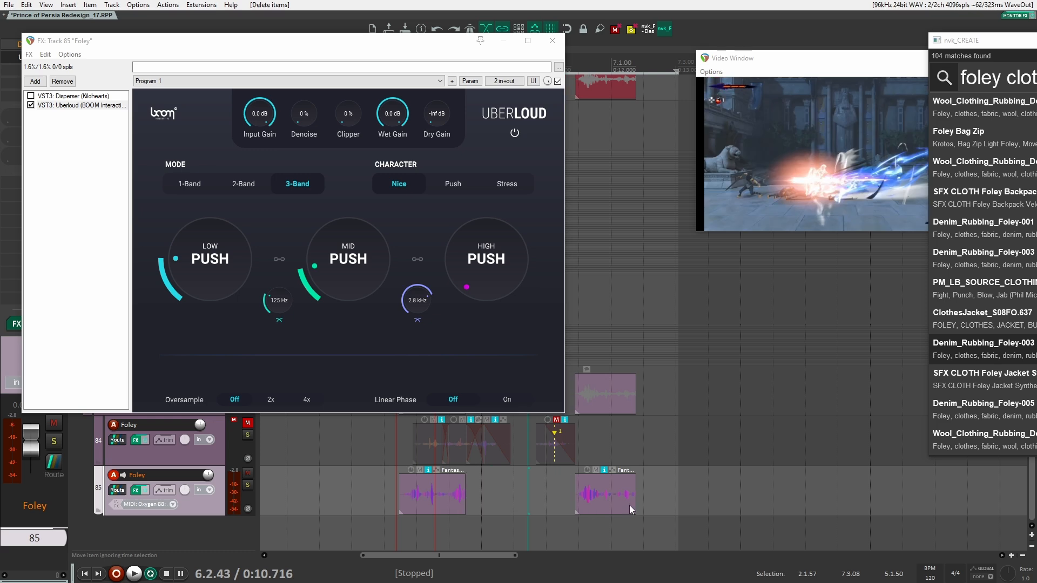
# Move the remaining end piece earlier so it crossfades with the first jeans clip, and audition the join
pyautogui.moveTo(610, 502); pyautogui.dragTo(492, 500)
pyautogui.press('space')
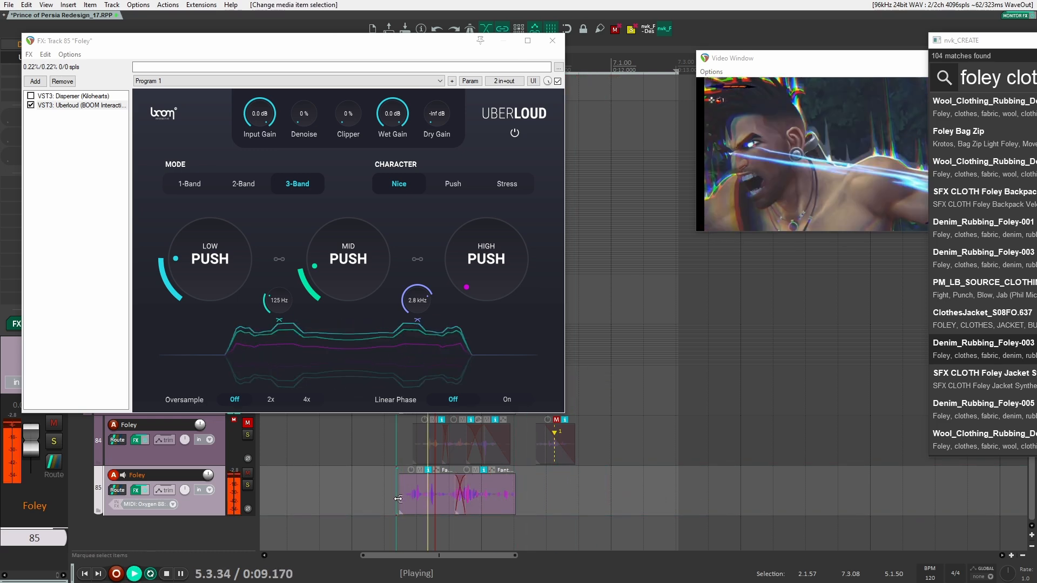
pyautogui.press('space')
# Shift both jeans clips slightly later to line up with the start of the Part 4 movement, and audition them
pyautogui.moveTo(414, 495); pyautogui.dragTo(423, 493)
pyautogui.click(391, 487)
pyautogui.press('space')
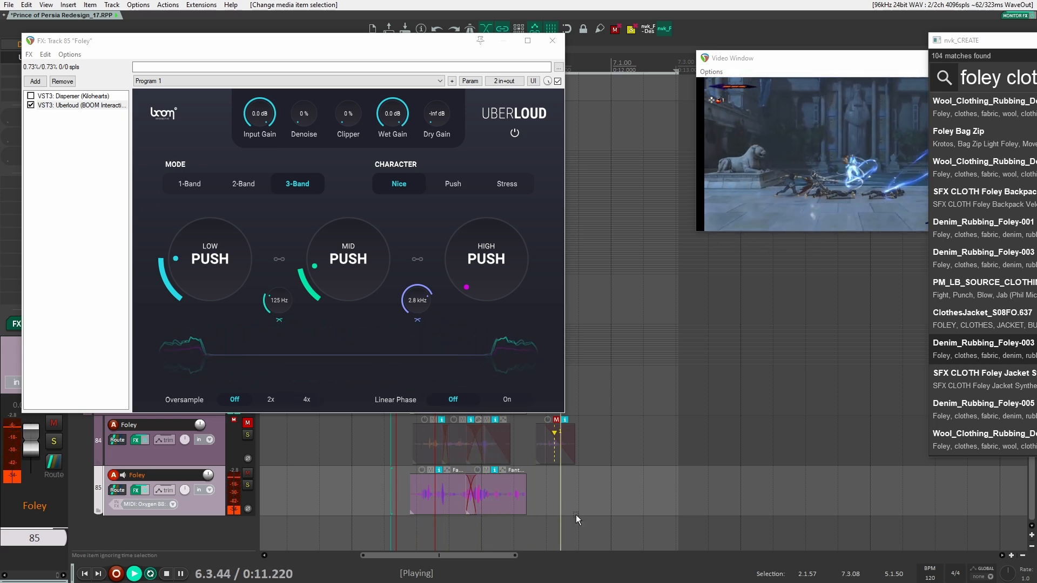
pyautogui.press('space')
# Separate the second jeans clip from the first with a small gap, fade out the first clip, and audition from 5.1.80
pyautogui.click(576, 499)
pyautogui.moveTo(515, 494); pyautogui.dragTo(558, 492)
pyautogui.click(491, 494)
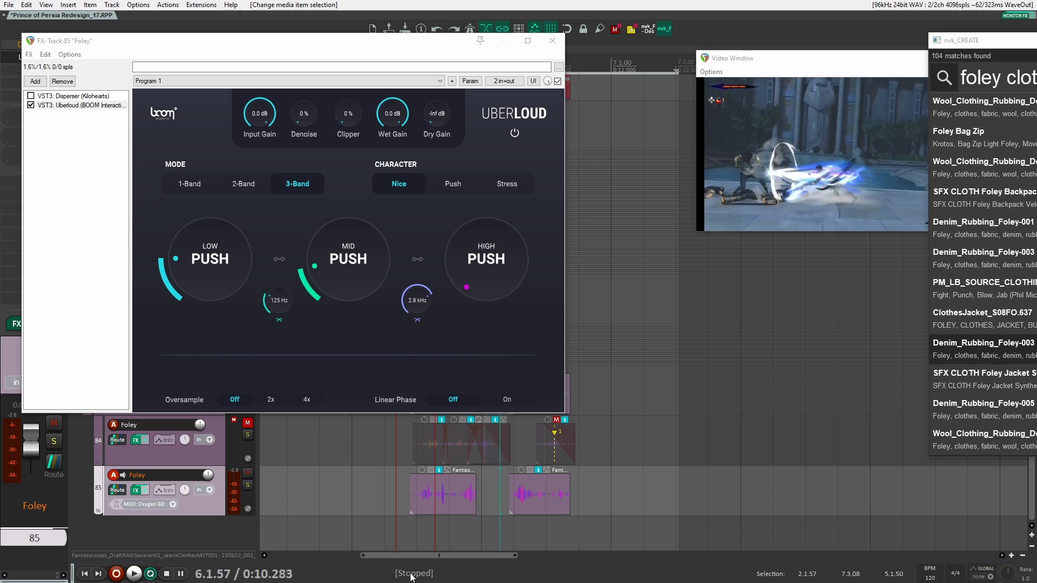
pyautogui.moveTo(547, 499)
pyautogui.mouseDown()
pyautogui.moveTo(483, 493)
pyautogui.moveTo(469, 478)
pyautogui.mouseUp()
pyautogui.click(385, 495)
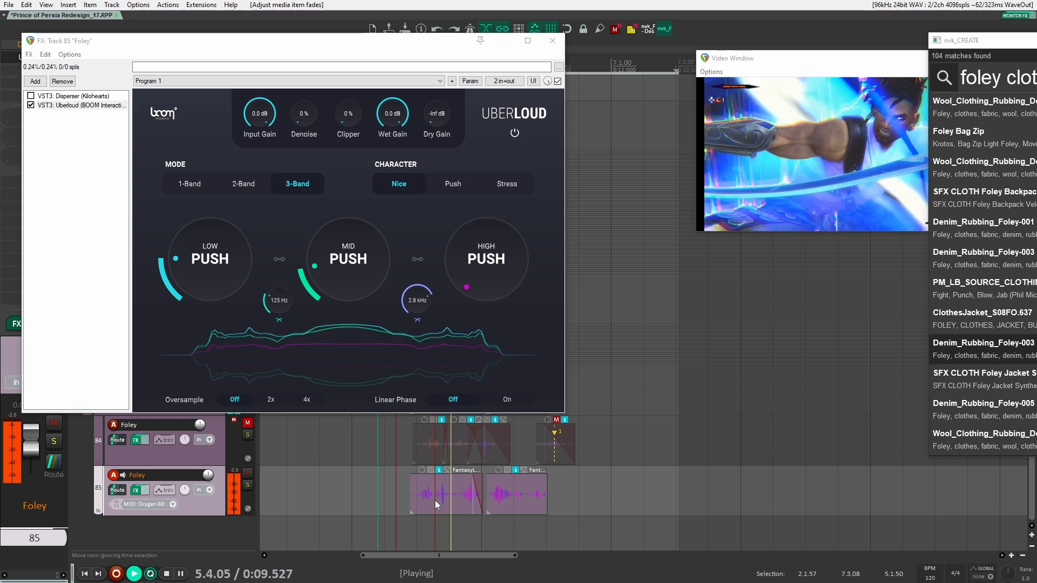
pyautogui.press('space')
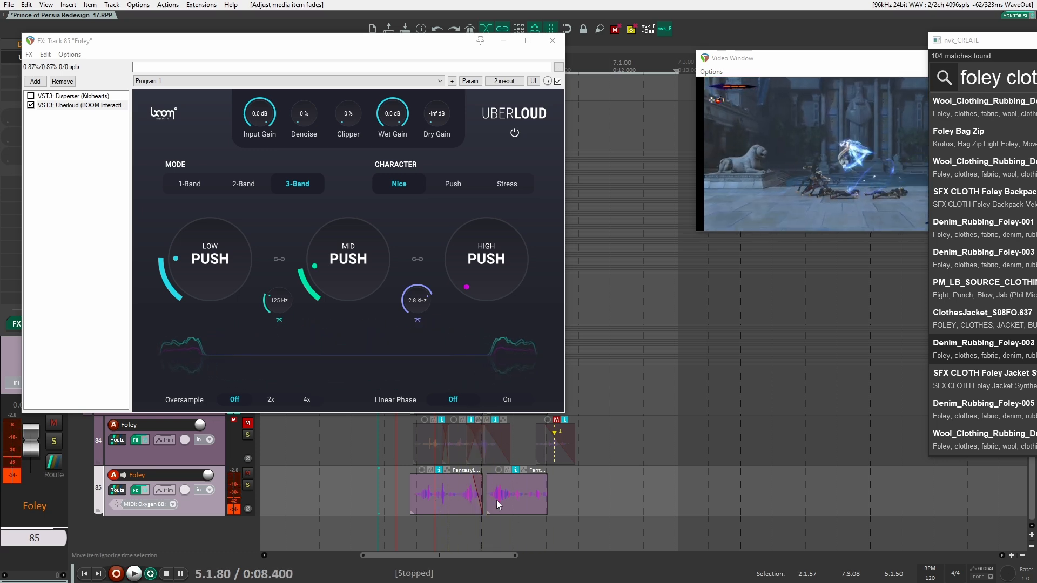
# Shorten the end of the first jeans clip, lengthen its fade-out to about 0.308 s, and audition the edit
pyautogui.moveTo(481, 497); pyautogui.dragTo(438, 478)
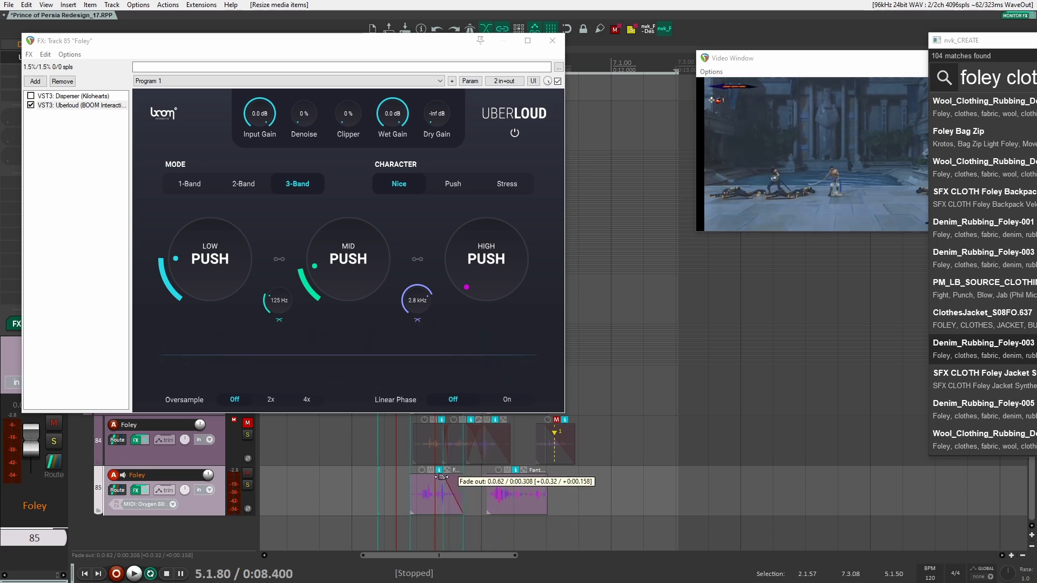
pyautogui.press('space')
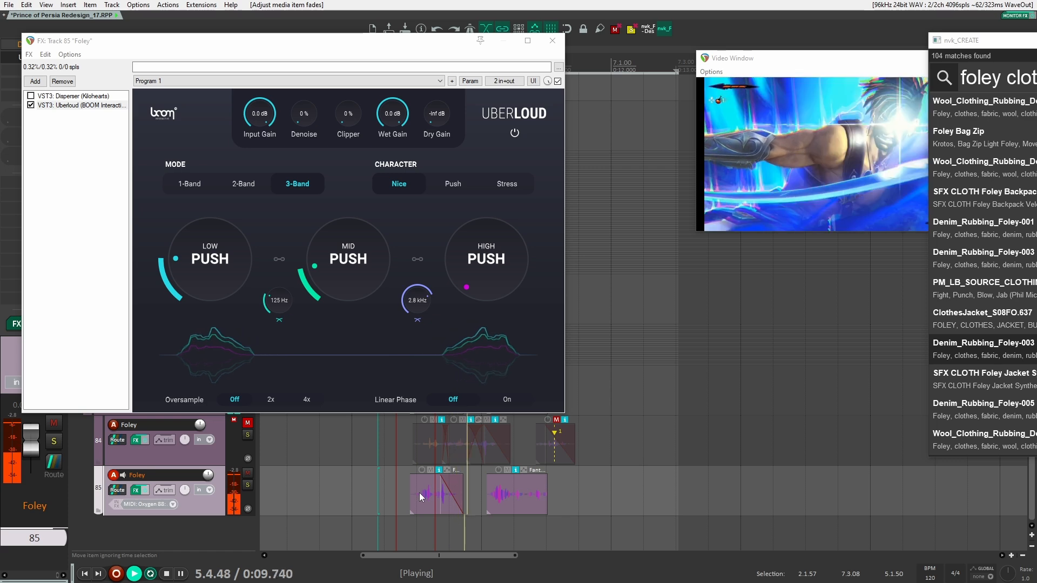
pyautogui.press('space')
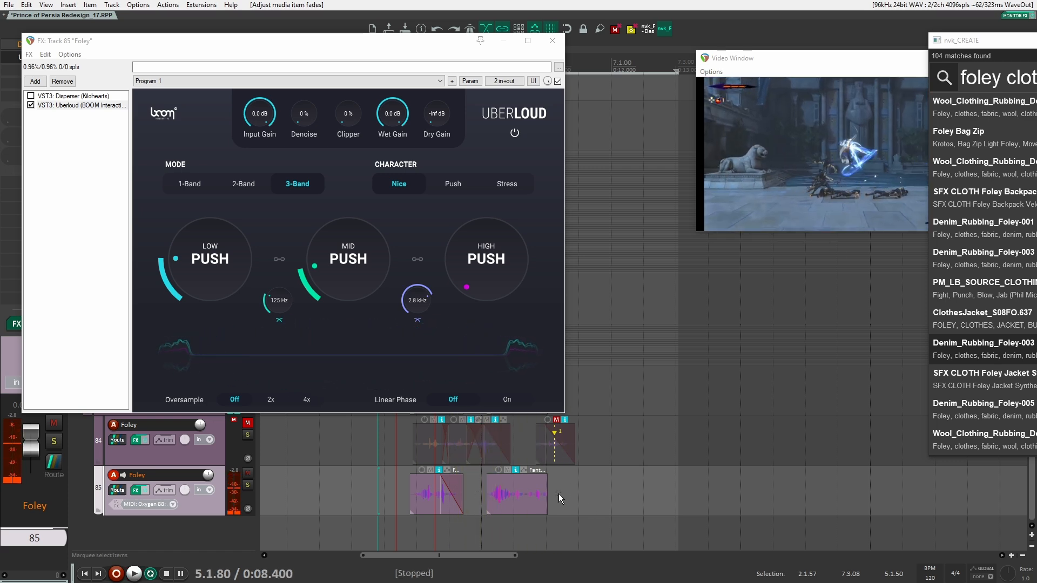
# Trim the end of the second jeans clip, give it a long fade-out, and play both clips from 5.2.35
pyautogui.moveTo(547, 493); pyautogui.dragTo(508, 475)
pyautogui.click(396, 482)
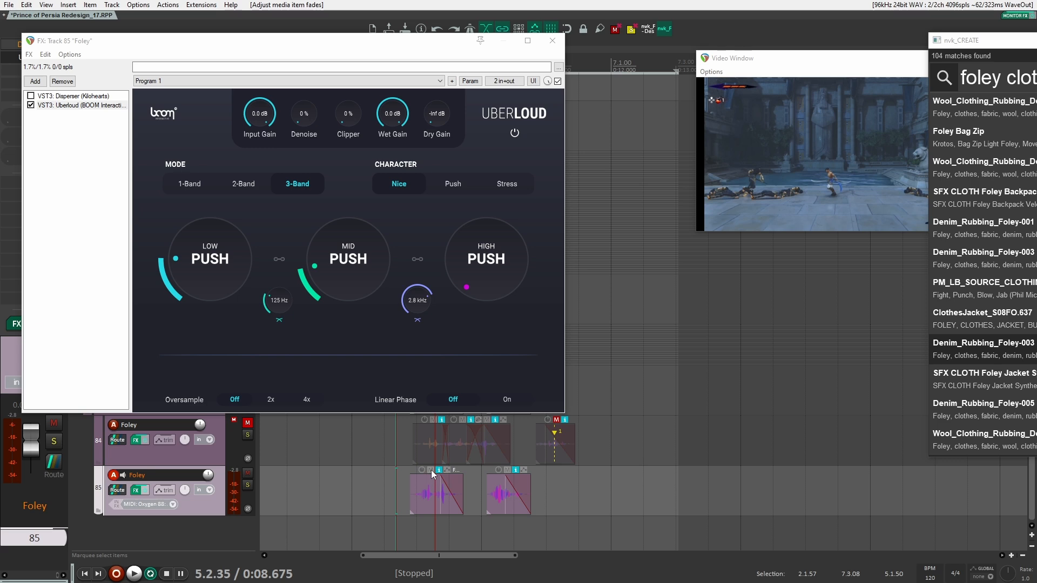
pyautogui.press('space')
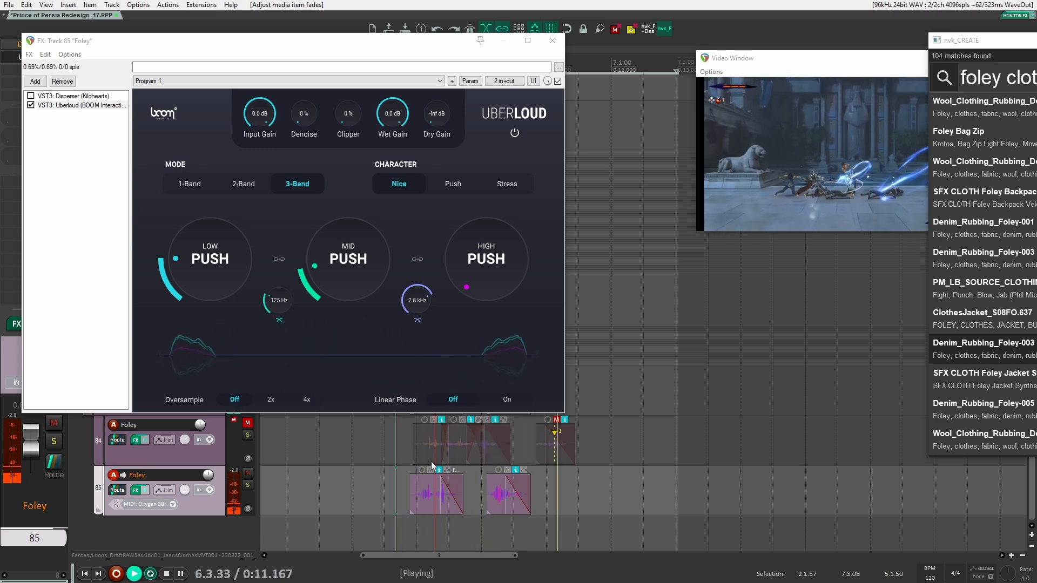
# Close the lower Foley track's effects window, unmute the upper Foley track, and audition both tracks together from 5.2.35
pyautogui.press('space')
pyautogui.press('space')
pyautogui.click(552, 40)
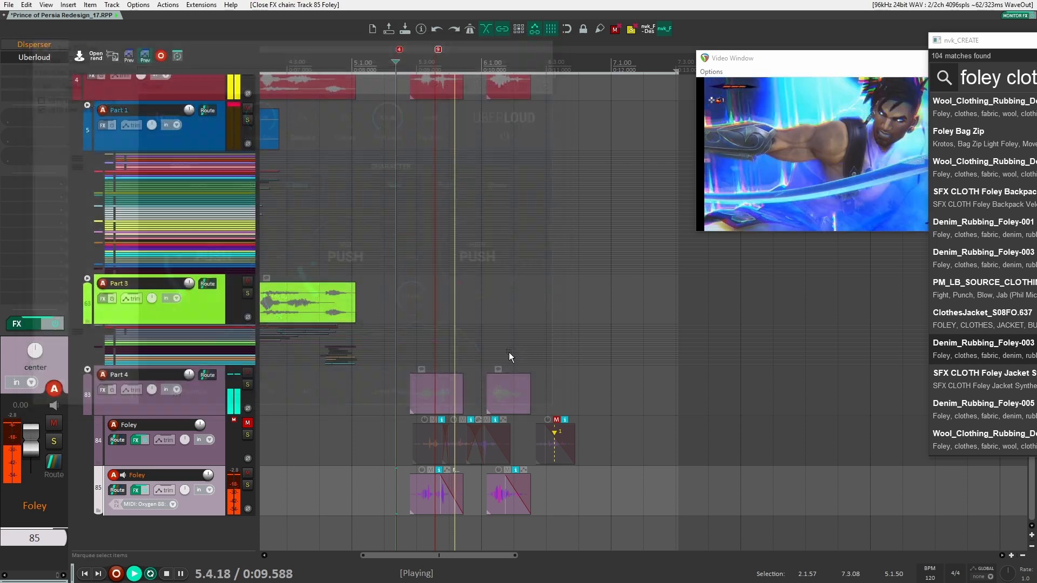
pyautogui.press('space')
pyautogui.click(248, 423)
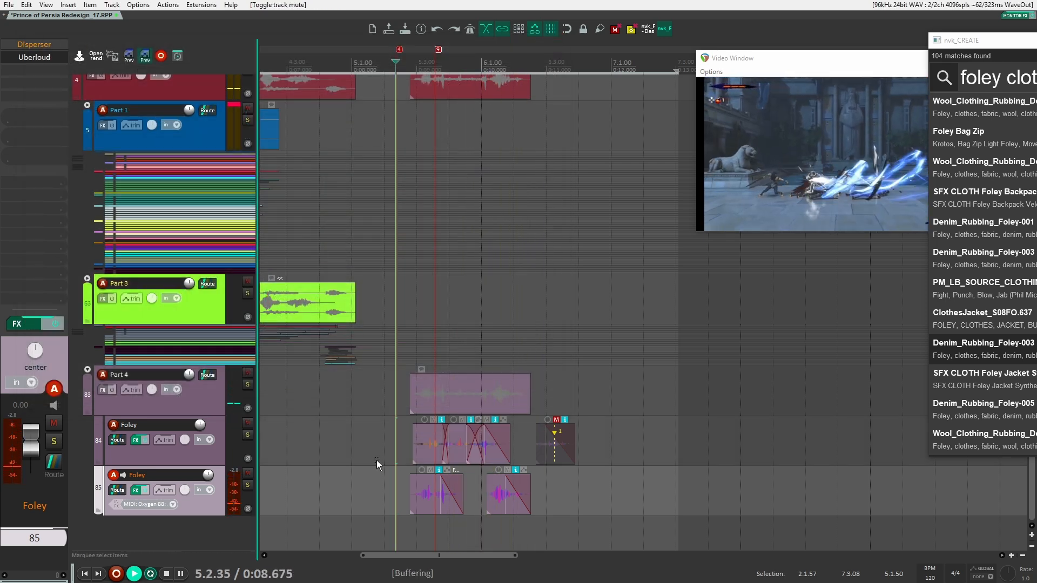
pyautogui.press('space')
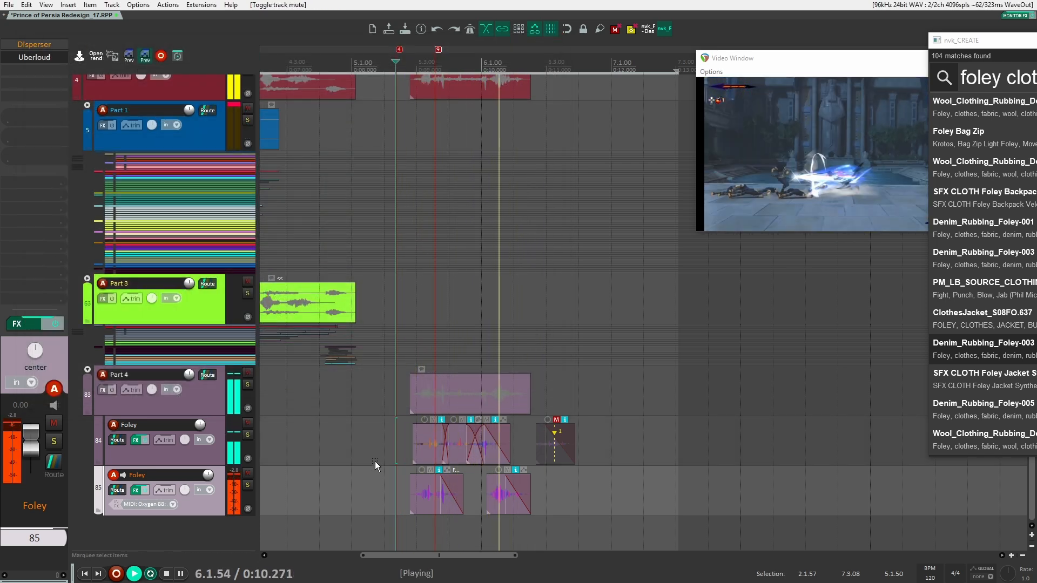
pyautogui.press('space')
# Lower the volume of the second denim clip on the upper Foley track and audition the mix
pyautogui.moveTo(454, 420); pyautogui.dragTo(454, 455)
pyautogui.press('space')
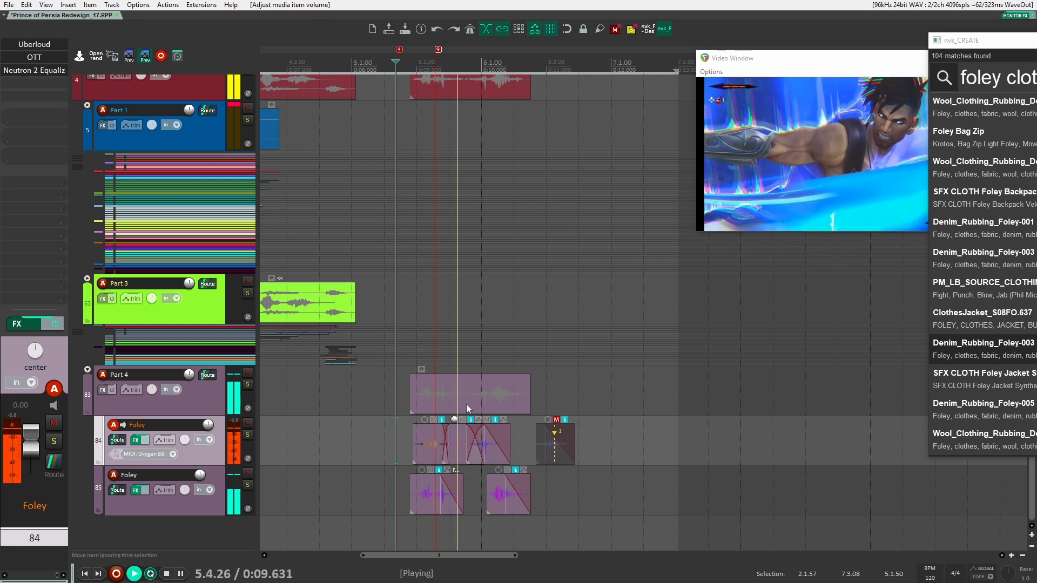
pyautogui.press('space')
pyautogui.press('space')
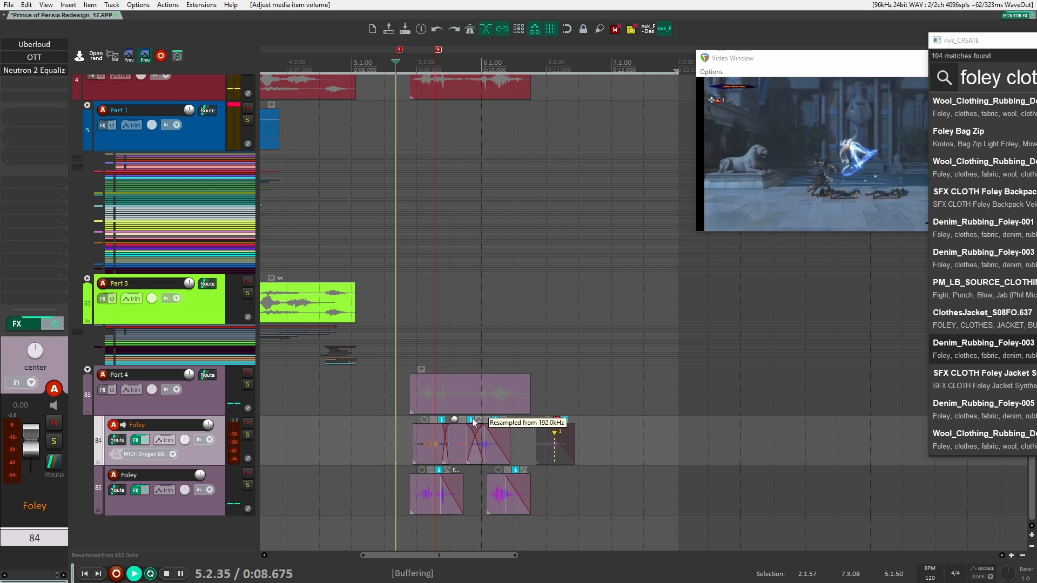
# Solo the POP - OG_DAW track to hear the original audio from 5.2.35, and unsolo it
pyautogui.scroll(4, 407, 416)
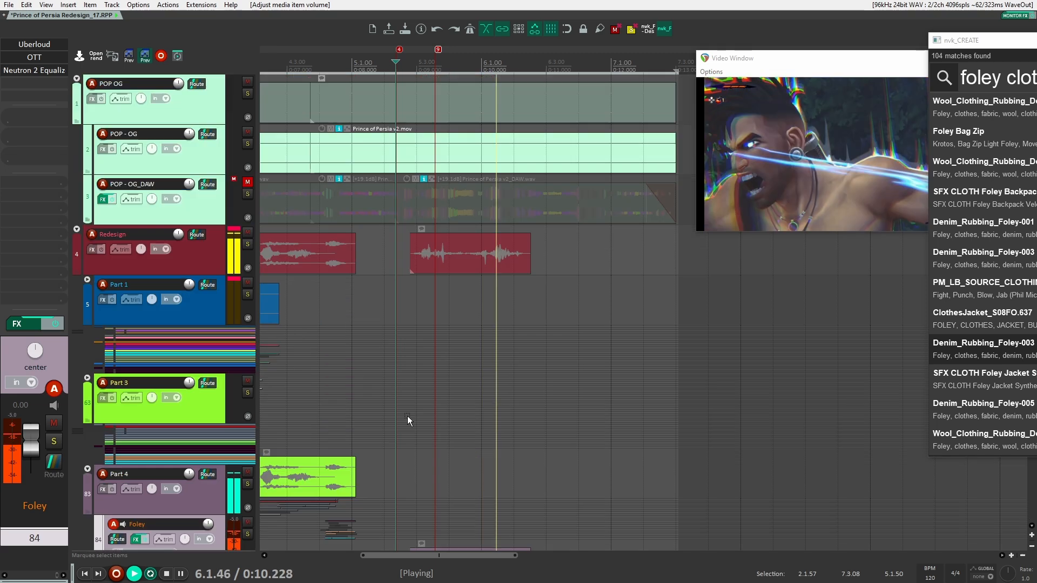
pyautogui.press('space')
pyautogui.click(247, 194)
pyautogui.press('space')
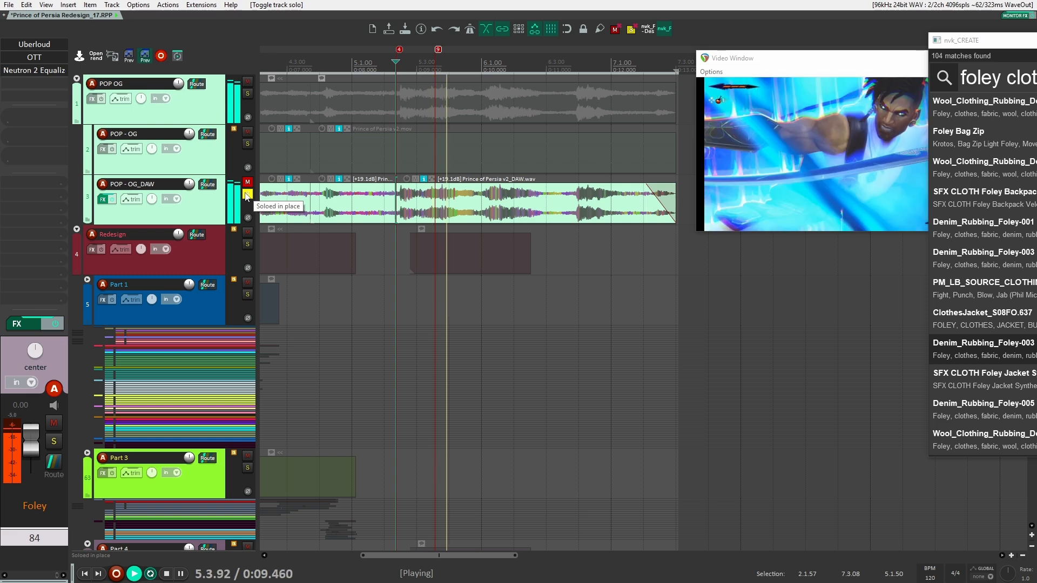
pyautogui.press('space')
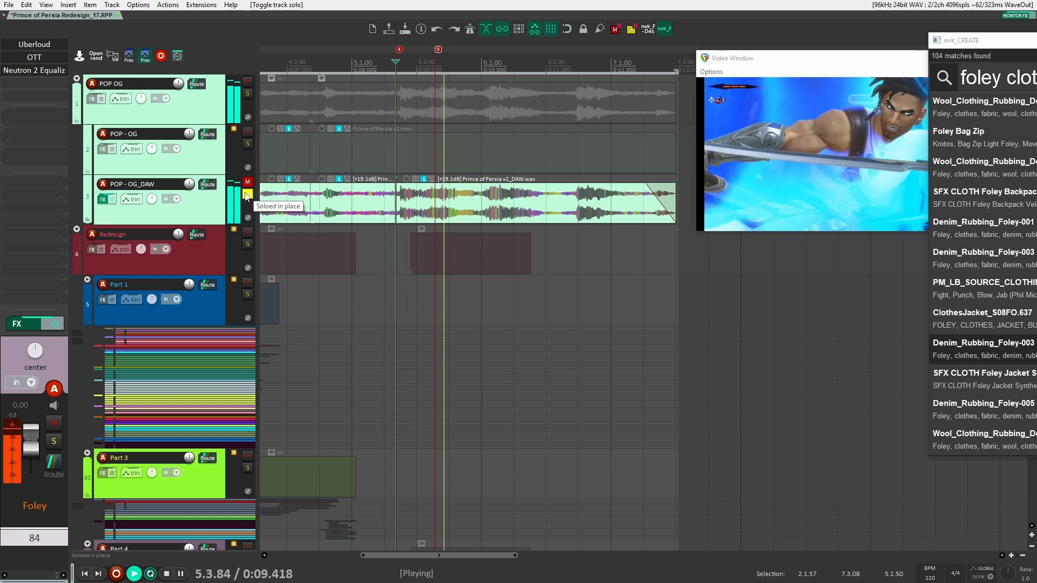
pyautogui.click(246, 196)
# Play the redesigned Part 4 foley against the picture from successively earlier start points, back to 4.4.52
pyautogui.press('space')
pyautogui.scroll(-3, 367, 317)
pyautogui.press('space')
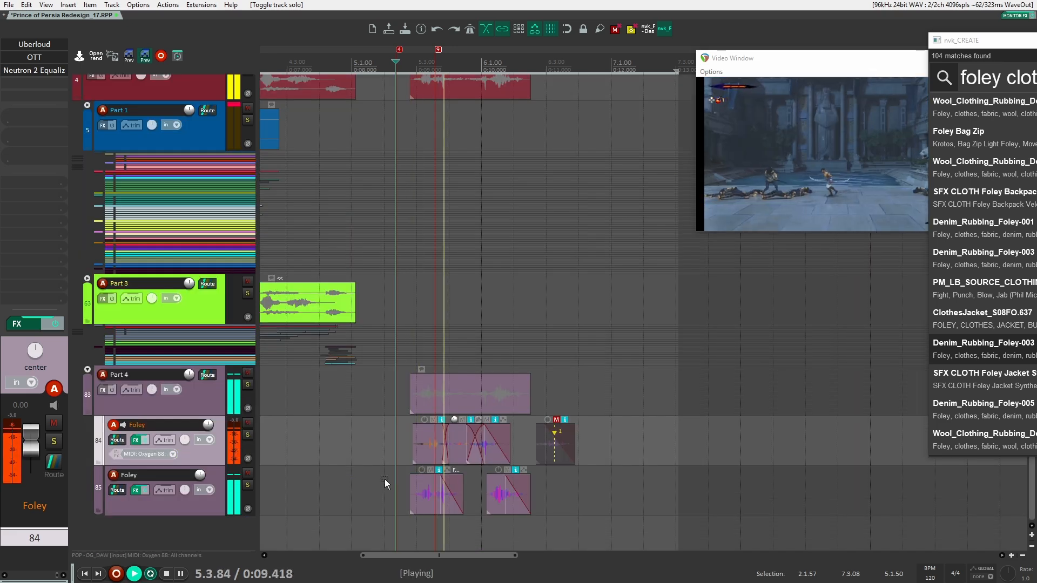
pyautogui.press('space')
pyautogui.click(386, 459)
pyautogui.press('space')
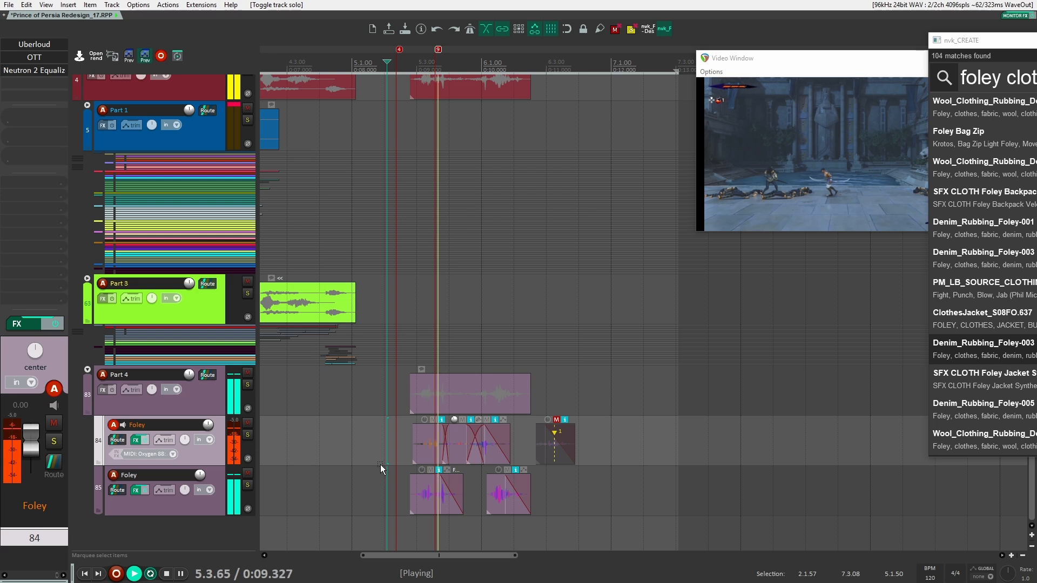
pyautogui.press('space')
pyautogui.click(370, 448)
pyautogui.click(336, 442)
pyautogui.press('space')
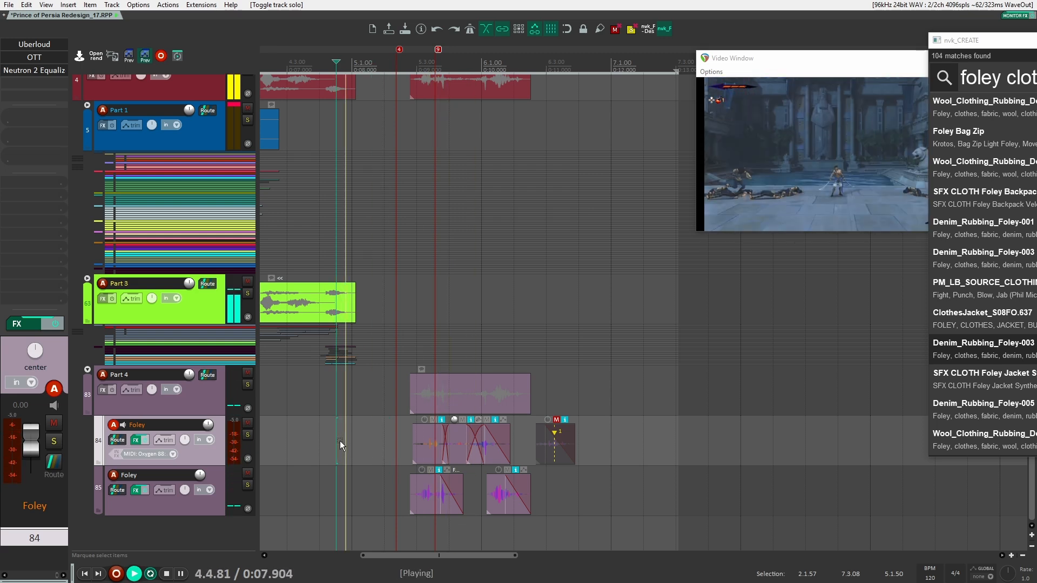
pyautogui.press('space')
# Compare with the original audio from 4.4.52 by soloing POP - OG_DAW again, and clear the solo
pyautogui.scroll(1, 361, 469)
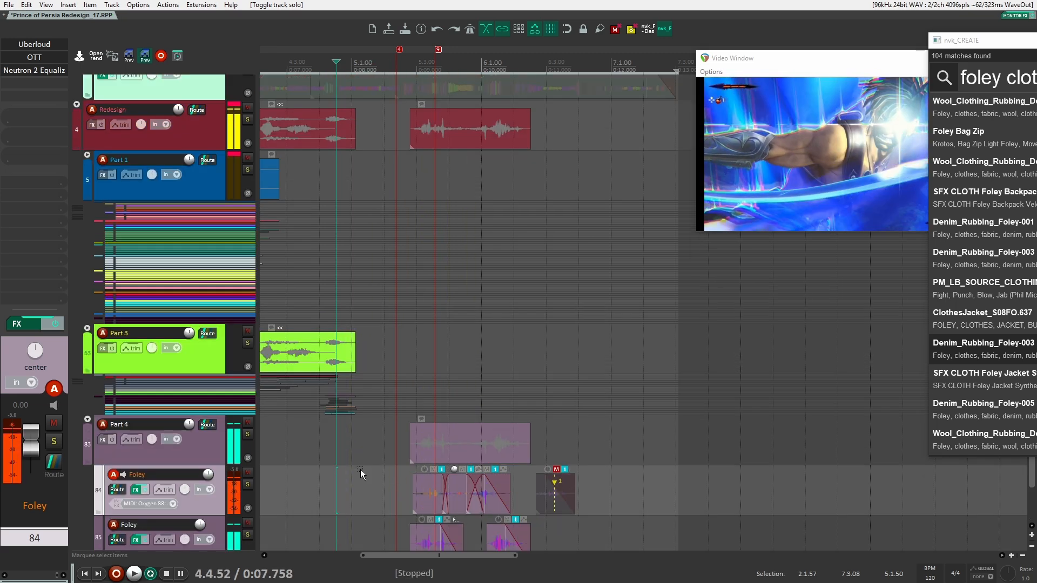
pyautogui.scroll(3, 361, 474)
pyautogui.click(247, 195)
pyautogui.press('space')
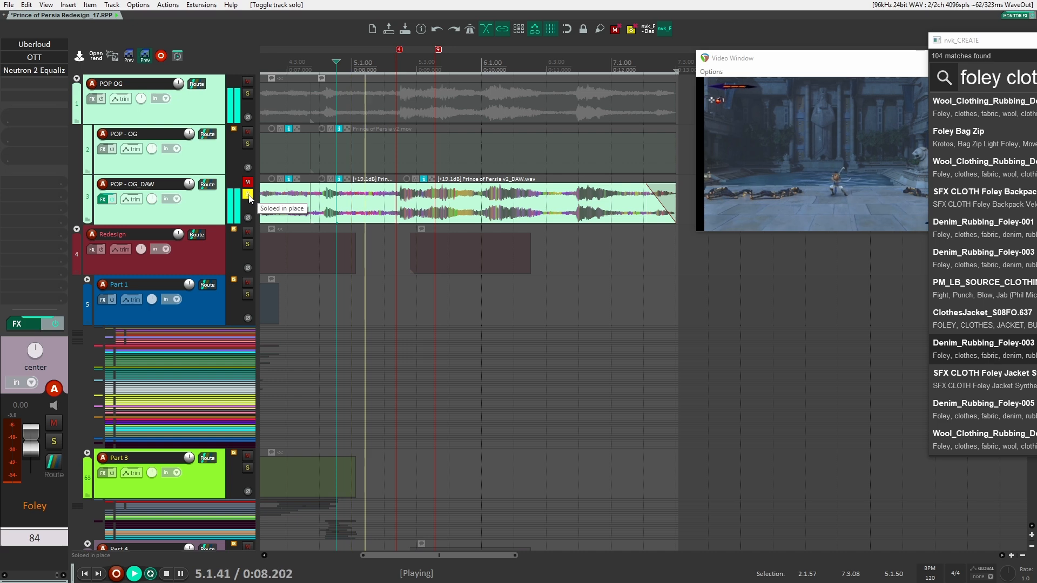
pyautogui.press('space')
pyautogui.click(247, 195)
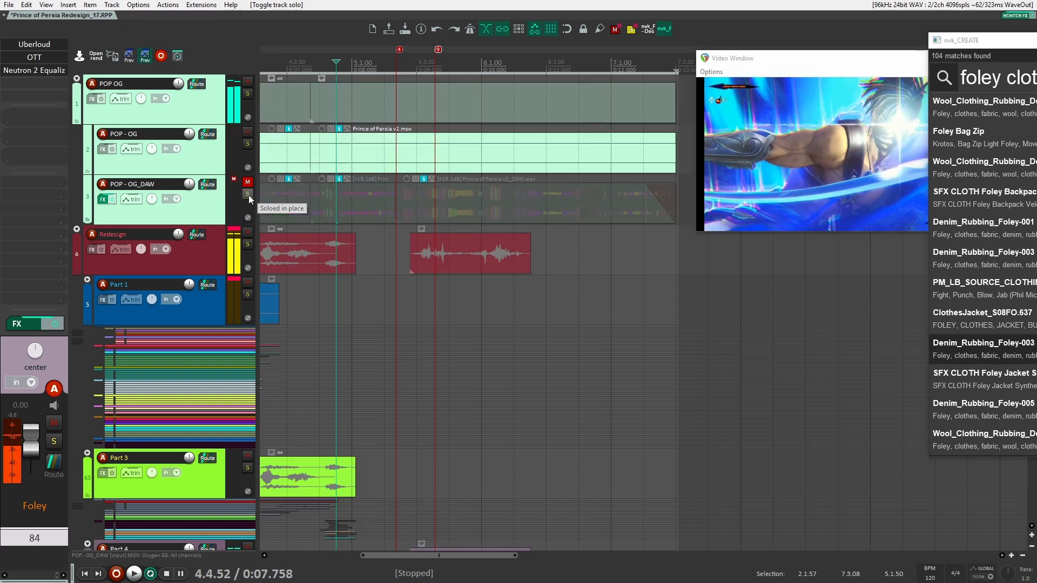
# Open a new project tab and add a track with the Phase Plant instrument
pyautogui.scroll(-4, 387, 449)
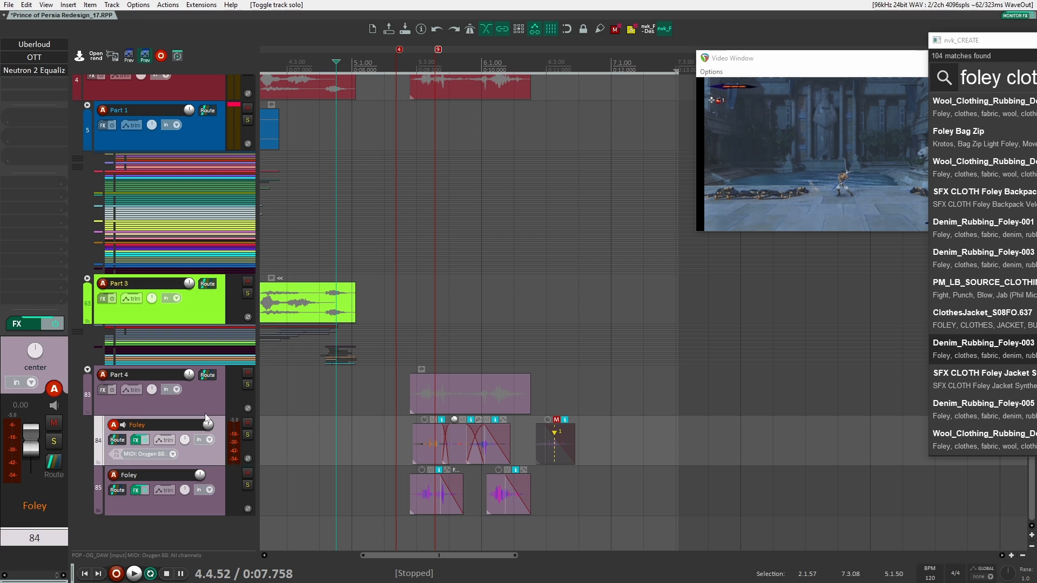
pyautogui.click(9, 5)
pyautogui.click(25, 25)
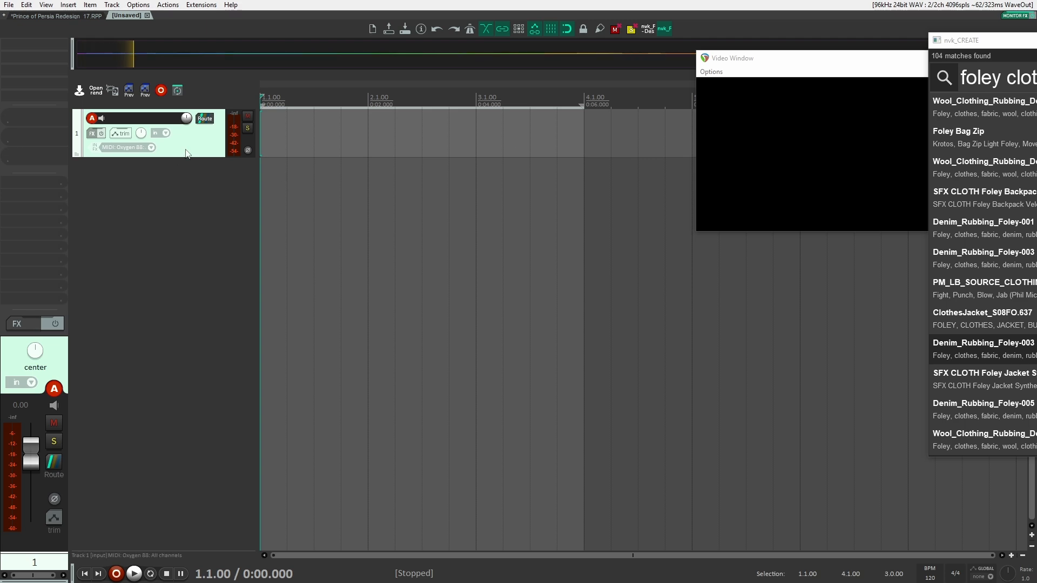
pyautogui.press('p')
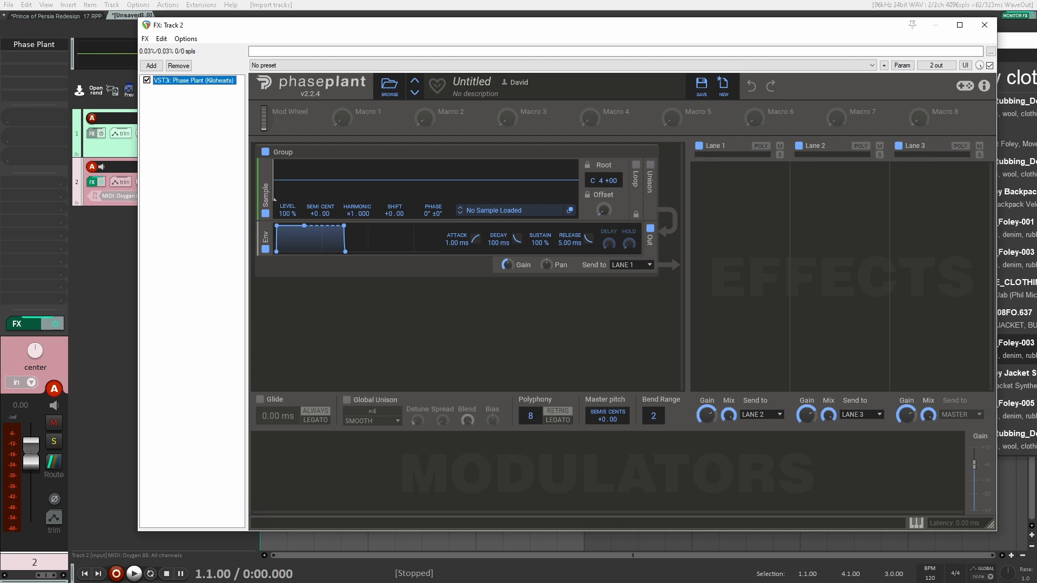
# Add a Granular generator in its own group below the Phase Plant sampler
pyautogui.moveTo(1018, 41); pyautogui.dragTo(1036, 65)
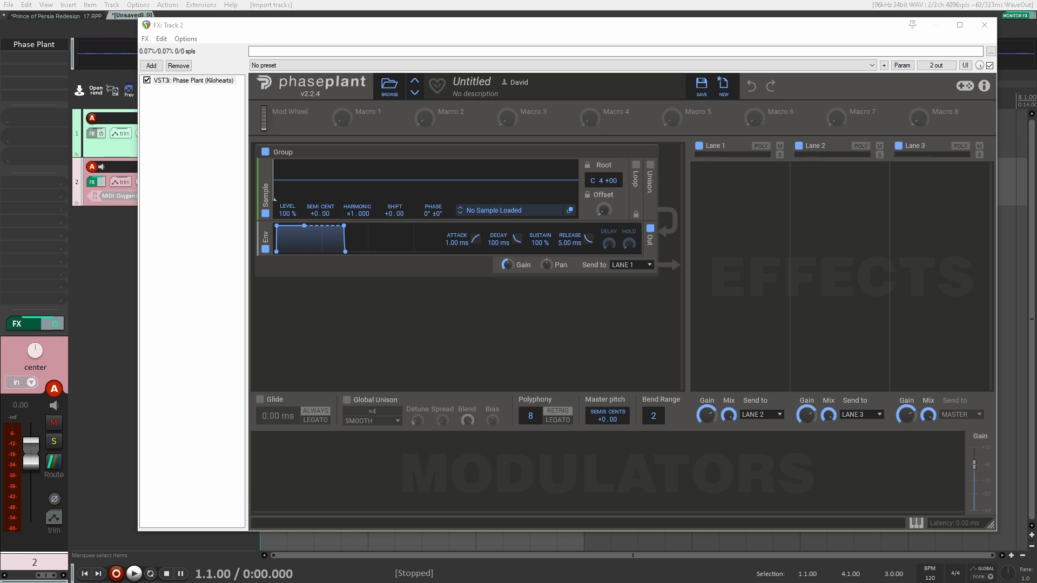
pyautogui.click(474, 326)
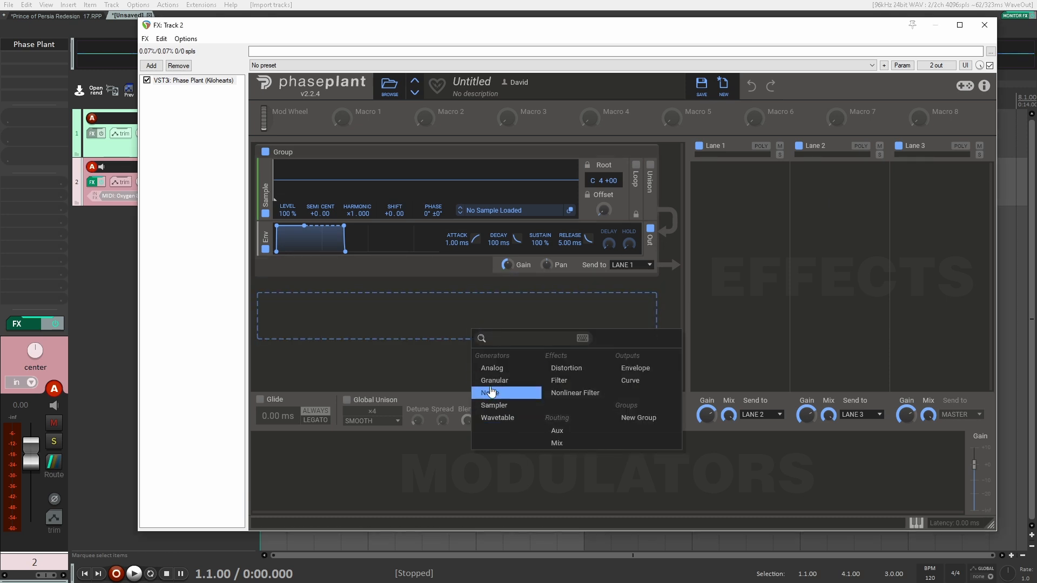
pyautogui.click(493, 380)
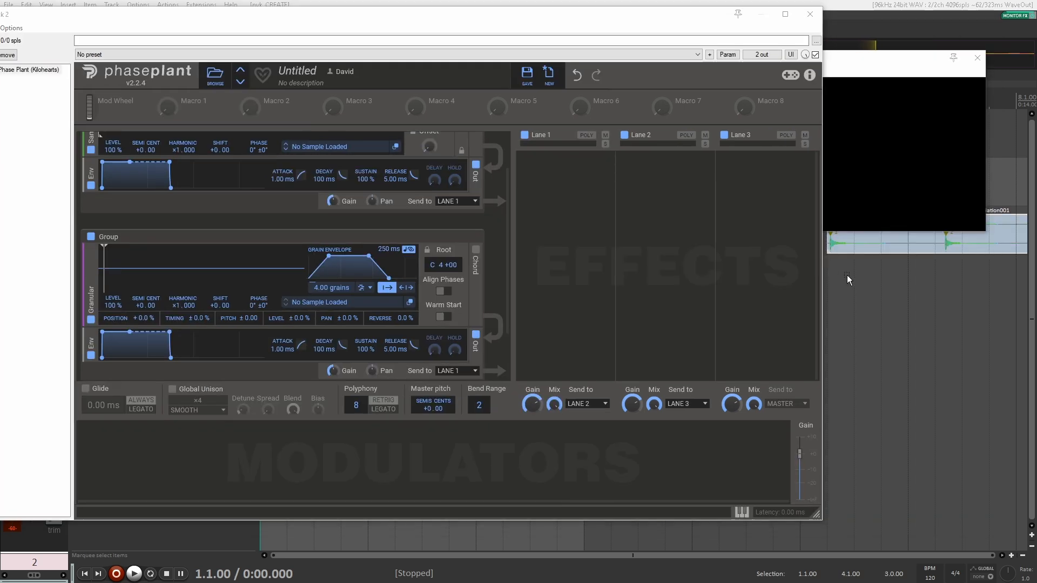
# Load the MWP2_DraftSession02 metal hit clip from the timeline into both the Sampler and the Granular generator
pyautogui.click(873, 267)
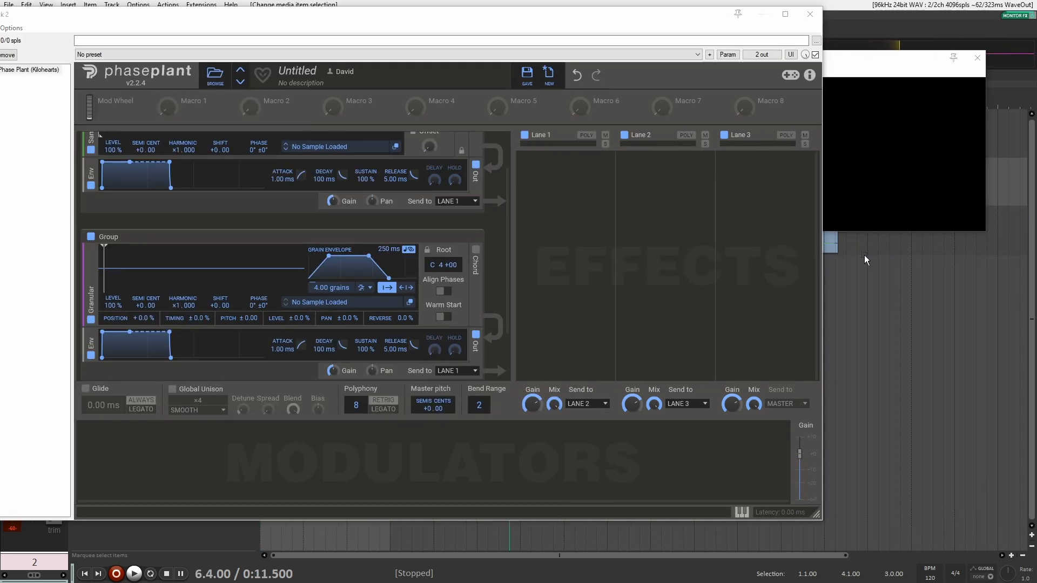
pyautogui.moveTo(324, 16); pyautogui.dragTo(993, 39)
pyautogui.moveTo(506, 231); pyautogui.dragTo(347, 242)
pyautogui.click(377, 265)
pyautogui.scroll(-3, 326, 273)
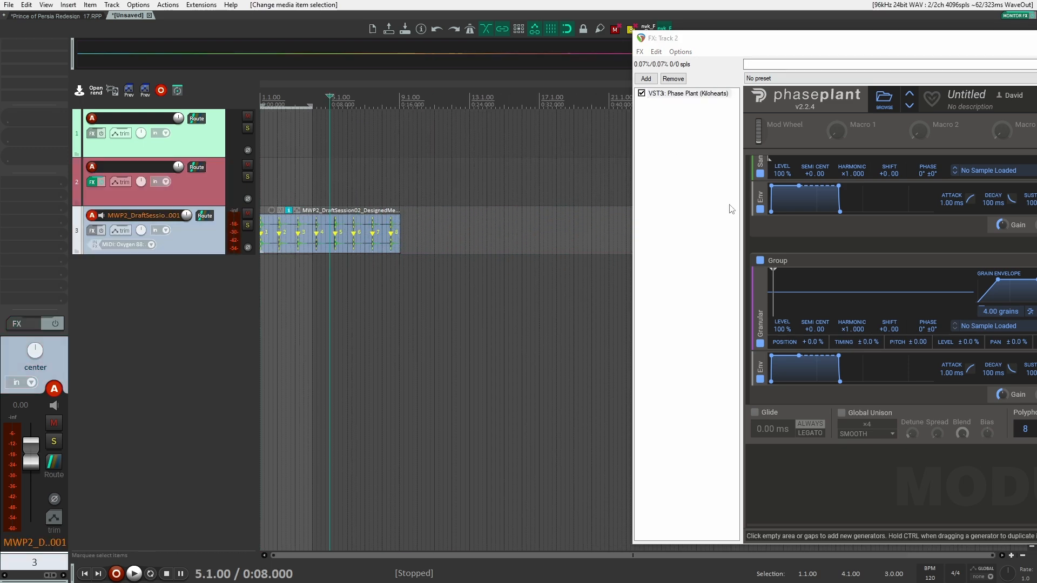
pyautogui.scroll(1, 751, 208)
pyautogui.click(316, 223)
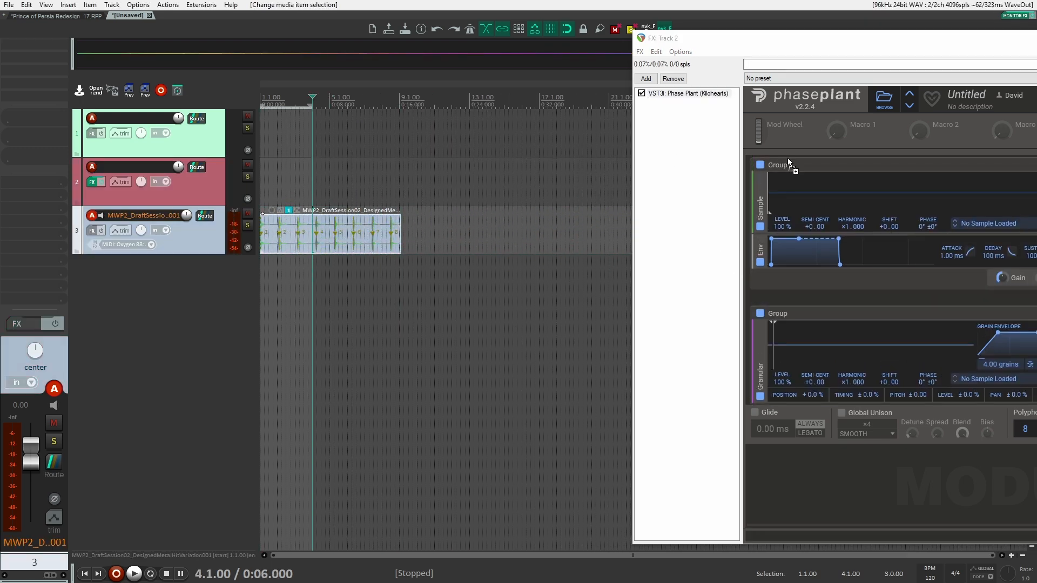
pyautogui.moveTo(787, 161); pyautogui.dragTo(824, 190)
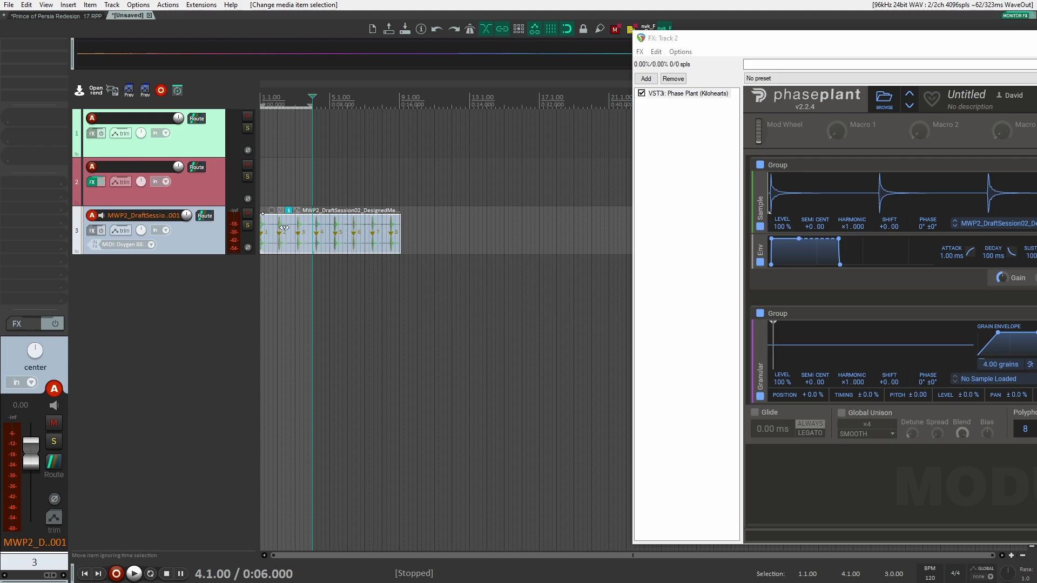
pyautogui.moveTo(285, 228); pyautogui.dragTo(874, 303)
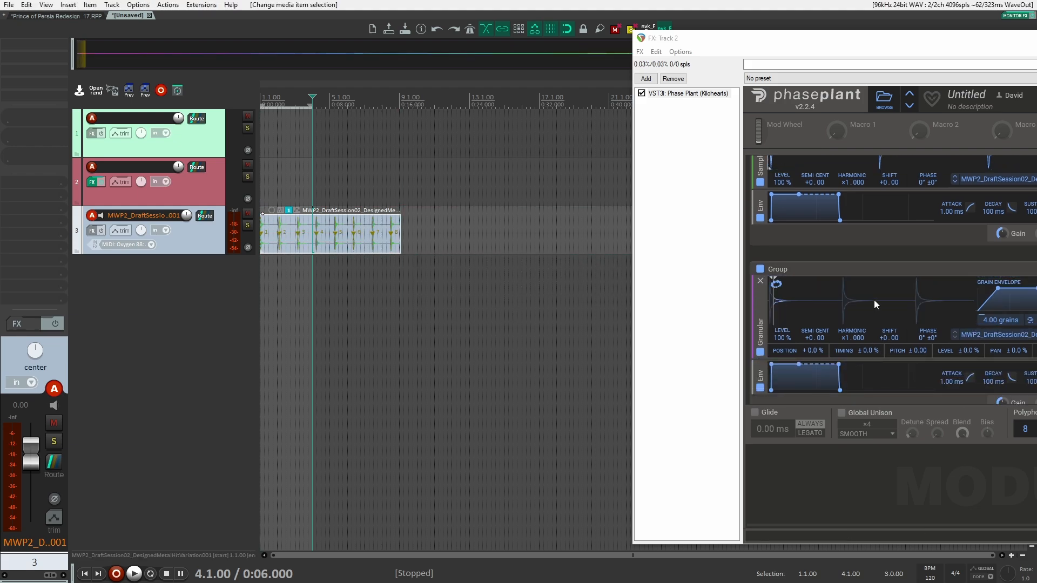
# Switch off the Sampler's group and set the Granular generator's Reverse to 100%
pyautogui.scroll(2, 873, 300)
pyautogui.click(760, 163)
pyautogui.moveTo(852, 43); pyautogui.dragTo(395, 31)
pyautogui.scroll(-3, 427, 287)
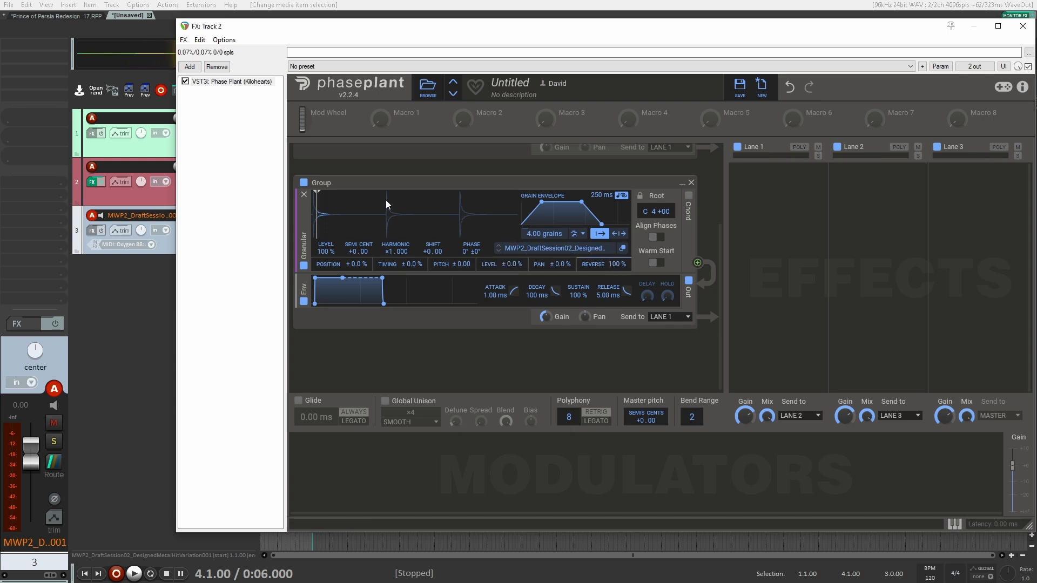
# Add an LFO modulator, route it to the Granular generator's playback position, and select the Phase Plant track for playing
pyautogui.click(329, 459)
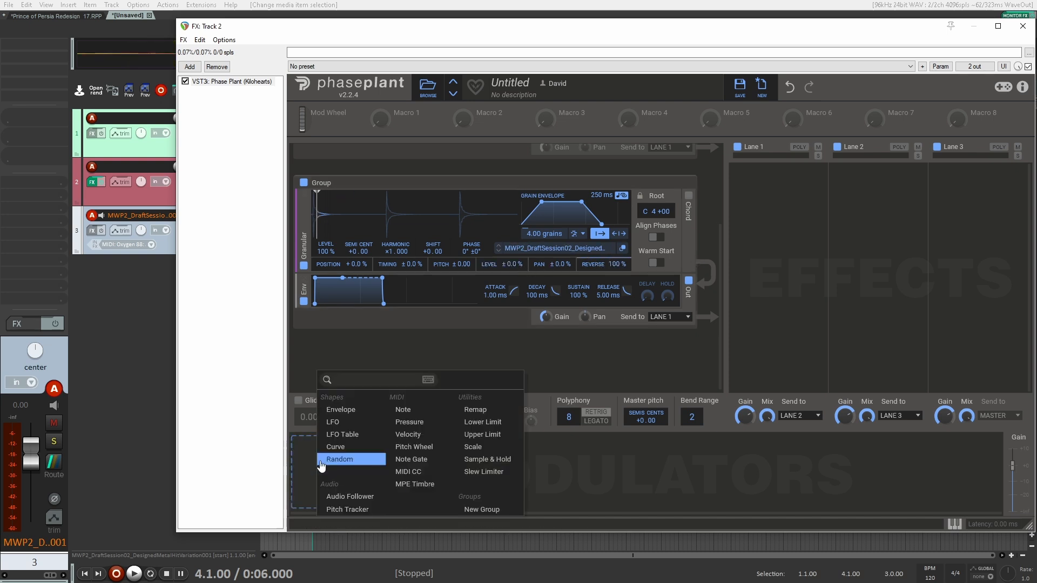
pyautogui.click(336, 422)
pyautogui.moveTo(534, 501)
pyautogui.mouseDown()
pyautogui.moveTo(461, 427)
pyautogui.moveTo(313, 213)
pyautogui.mouseUp()
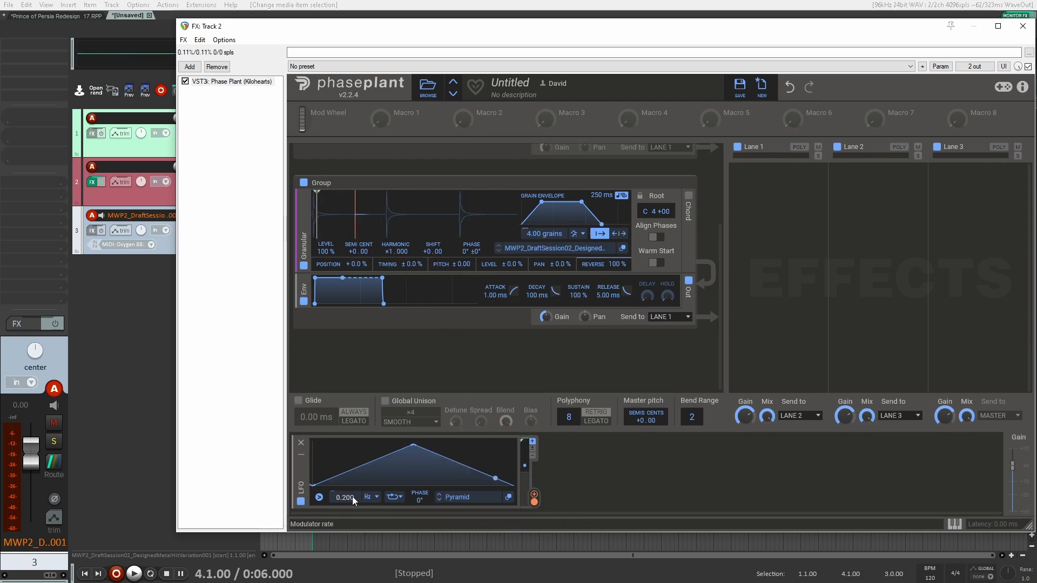
pyautogui.click(162, 189)
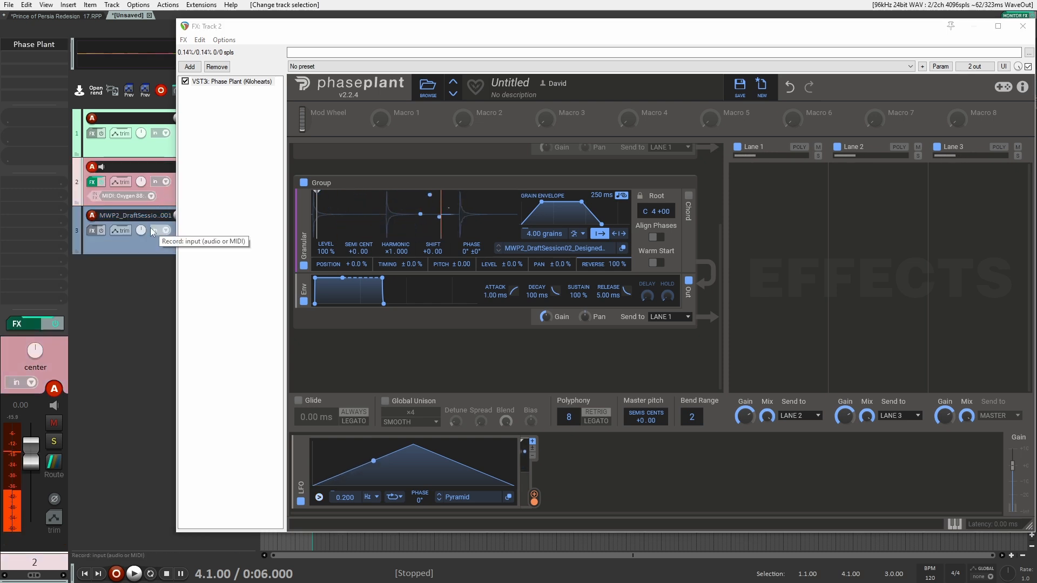
# Set the Granular position randomness to 55%, grain length to 664 ms and count to 8.53 grains, with the LFO rate at 0.876 Hz
pyautogui.moveTo(349, 268); pyautogui.dragTo(349, 258)
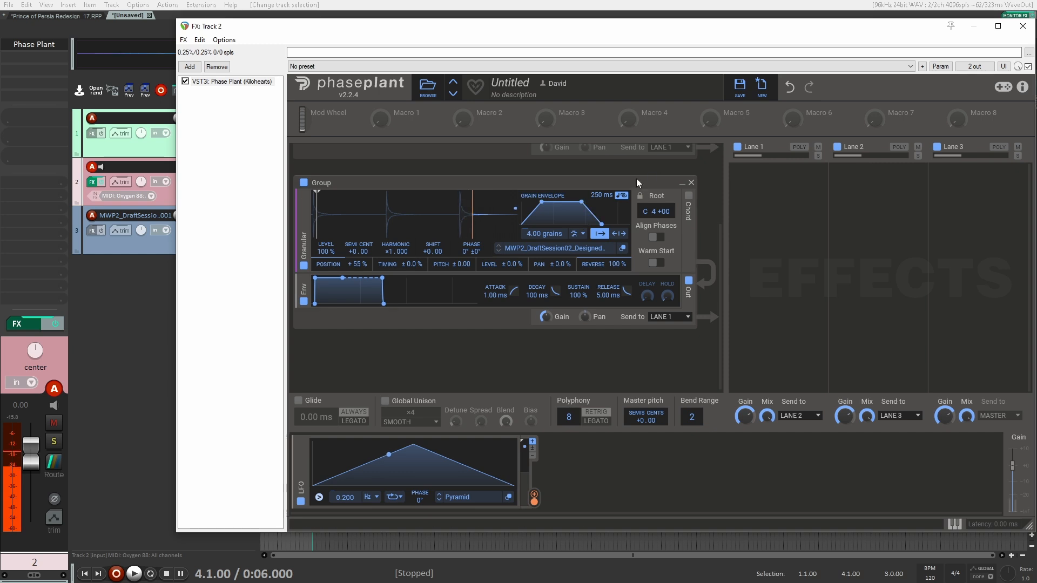
pyautogui.moveTo(602, 196); pyautogui.dragTo(602, 194)
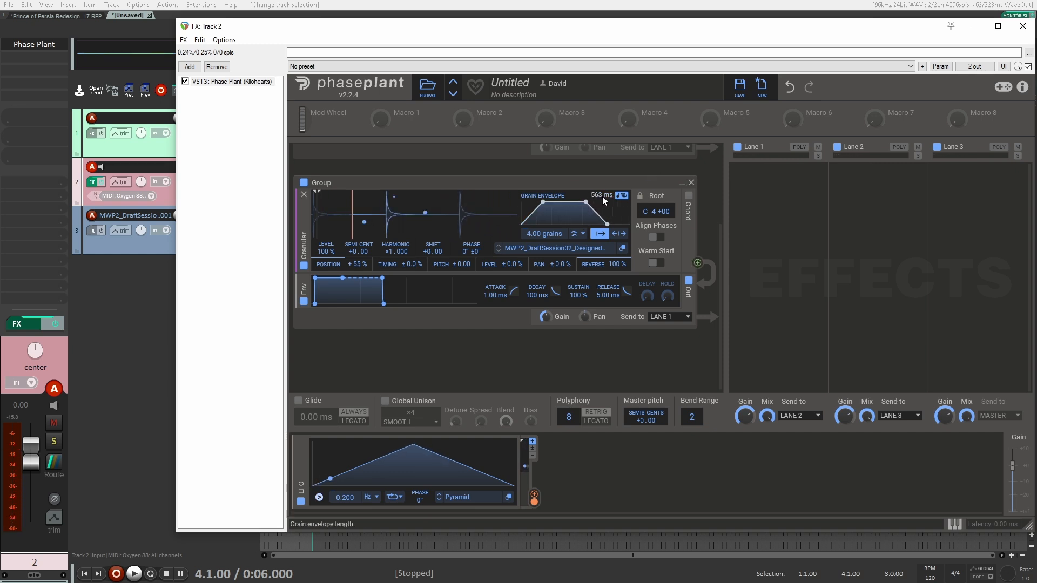
pyautogui.moveTo(603, 198); pyautogui.dragTo(603, 187)
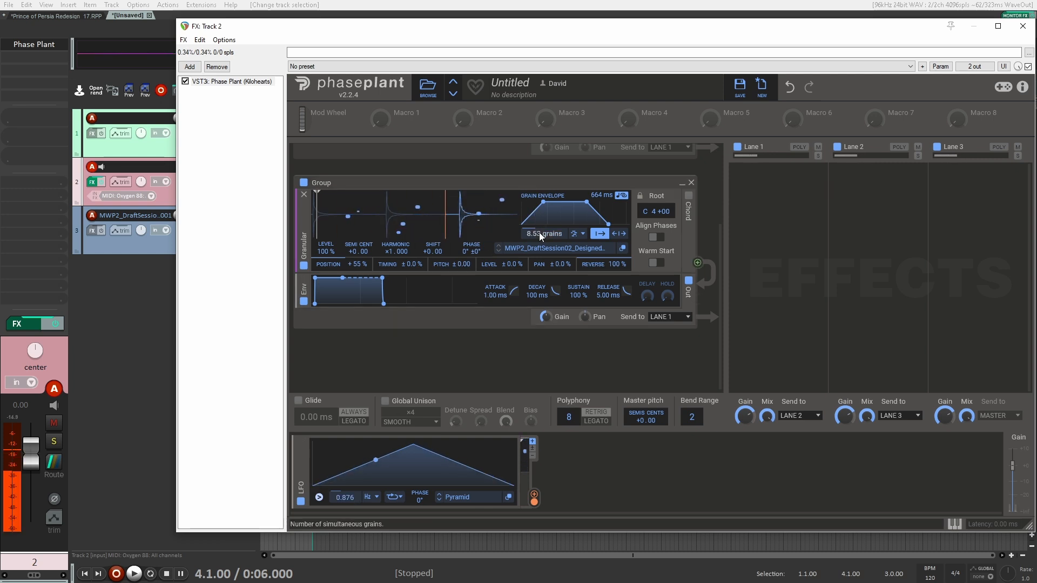
# Make the grains' random position bidirectional, set random pitch to ±2.00, and enable Align Phases, Warm Start and Chord
pyautogui.click(619, 234)
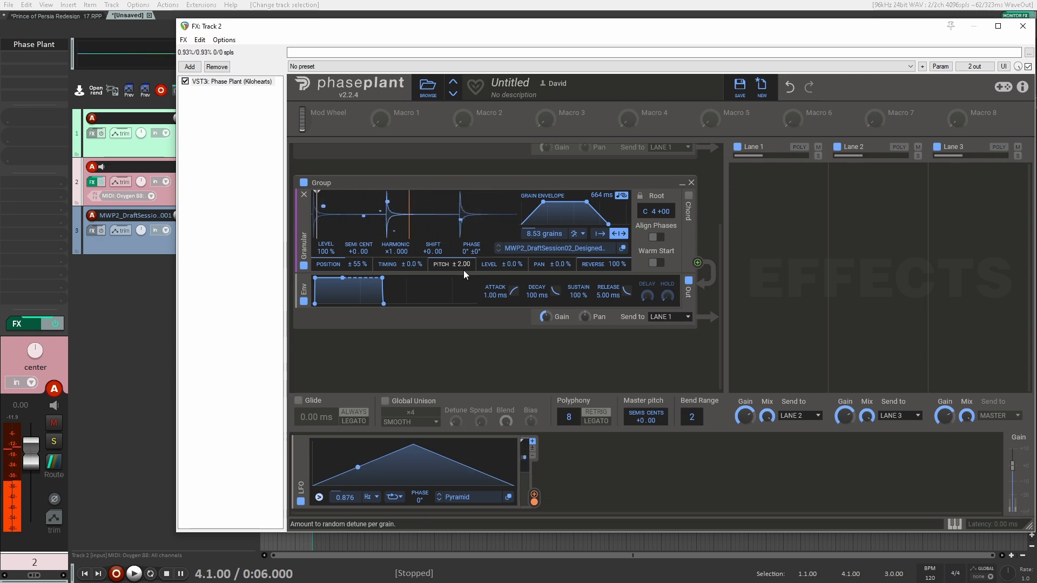
pyautogui.click(656, 238)
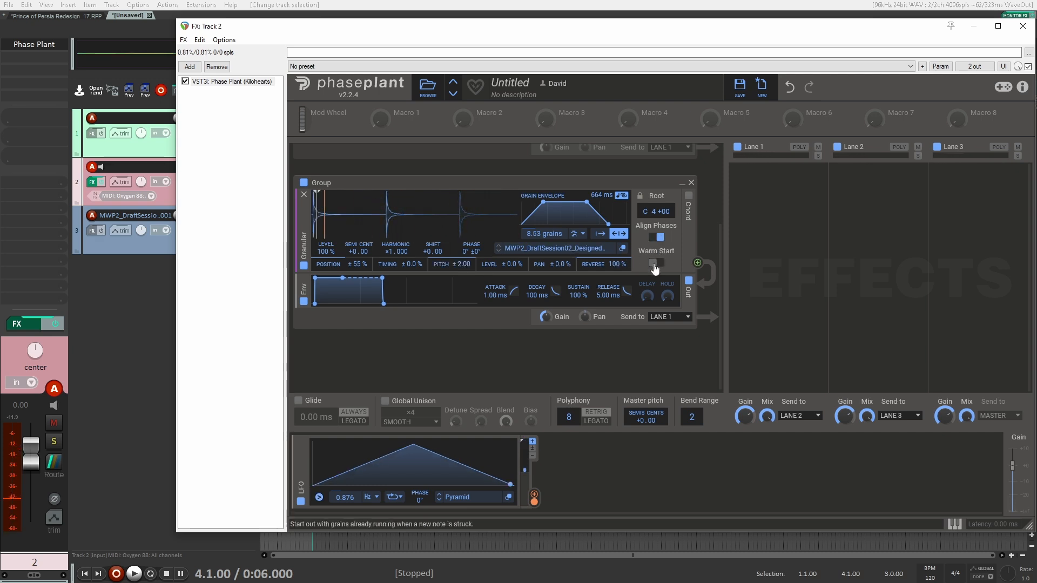
pyautogui.click(656, 263)
pyautogui.click(688, 196)
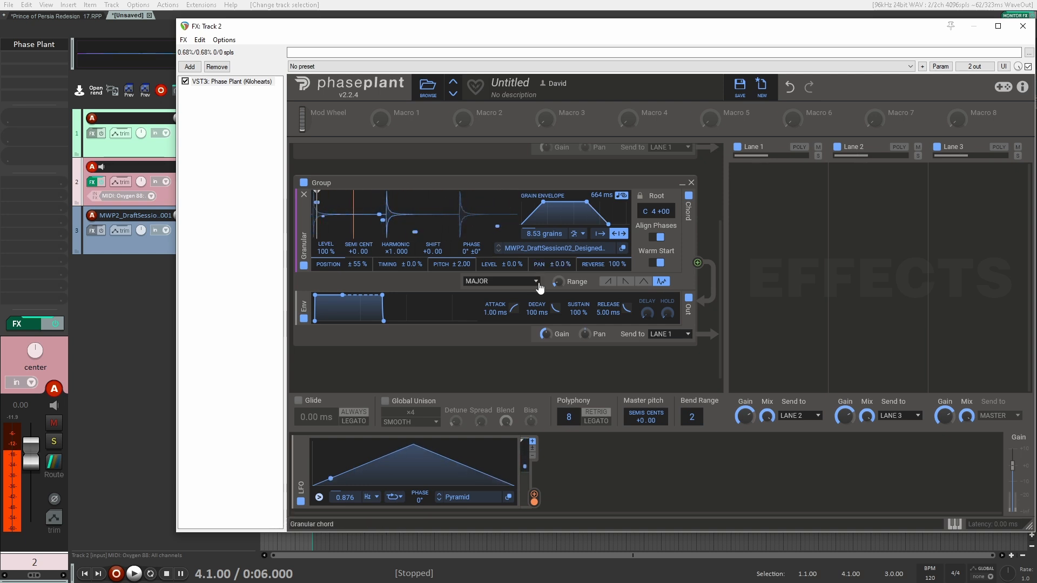
# Add a Dual Delay effect to Lane 1, turn its Mix down and bypass the effect
pyautogui.click(872, 171)
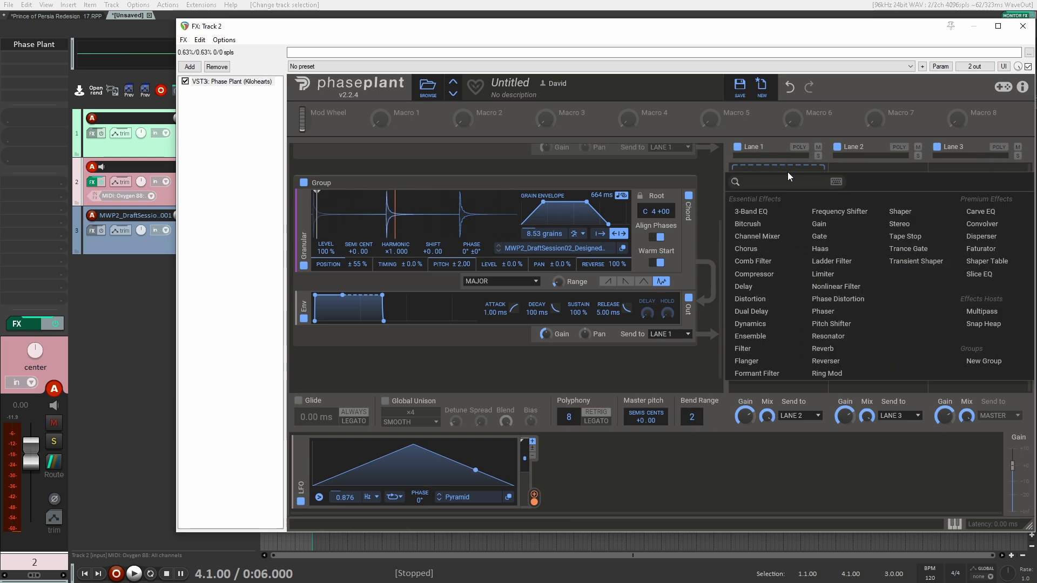
pyautogui.click(749, 311)
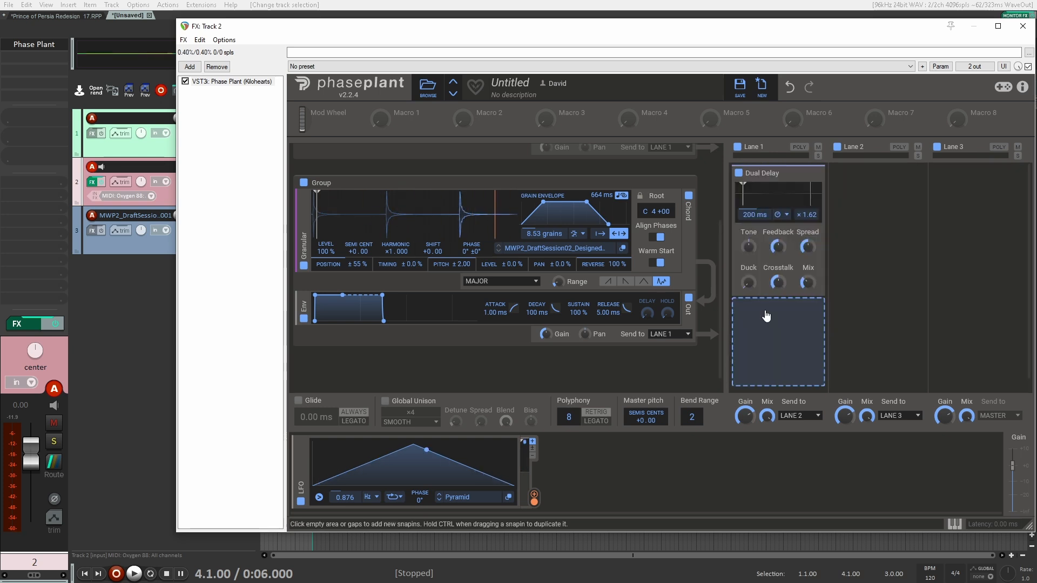
pyautogui.moveTo(808, 284); pyautogui.dragTo(808, 309)
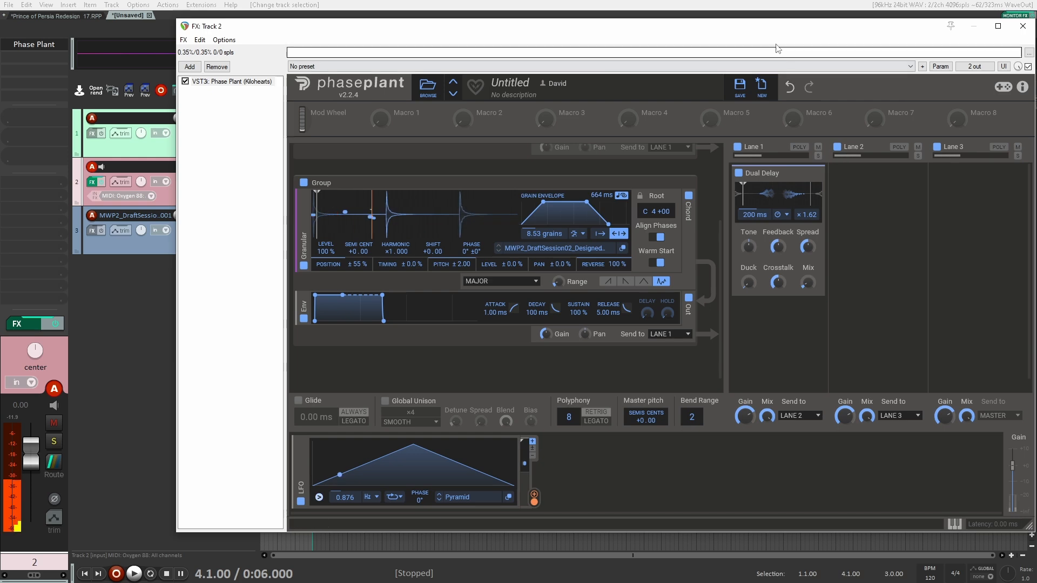
pyautogui.click(738, 173)
# Move the Phase Plant and video windows aside to clear the arrangement, and place the edit cursor at 9.3.00
pyautogui.moveTo(729, 27); pyautogui.dragTo(1036, 42)
pyautogui.moveTo(594, 41); pyautogui.dragTo(721, 26)
pyautogui.click(410, 193)
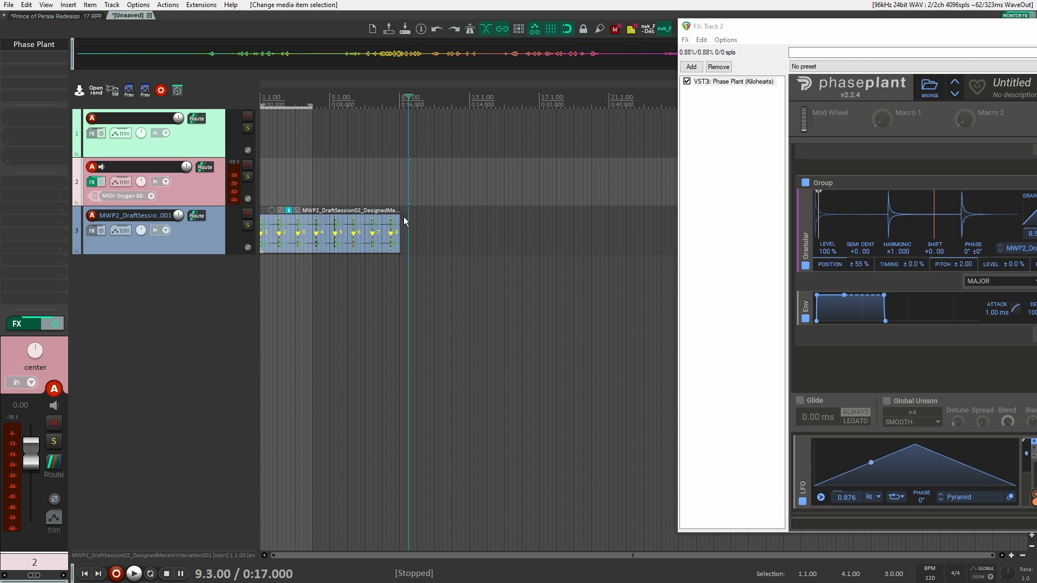
pyautogui.moveTo(825, 29); pyautogui.dragTo(890, 123)
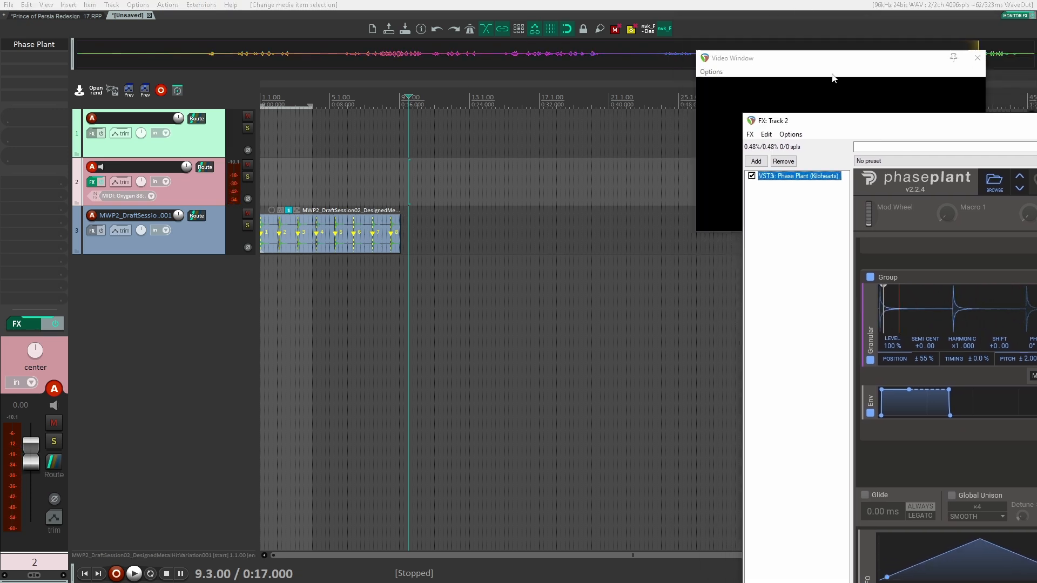
pyautogui.moveTo(832, 78); pyautogui.dragTo(839, 145)
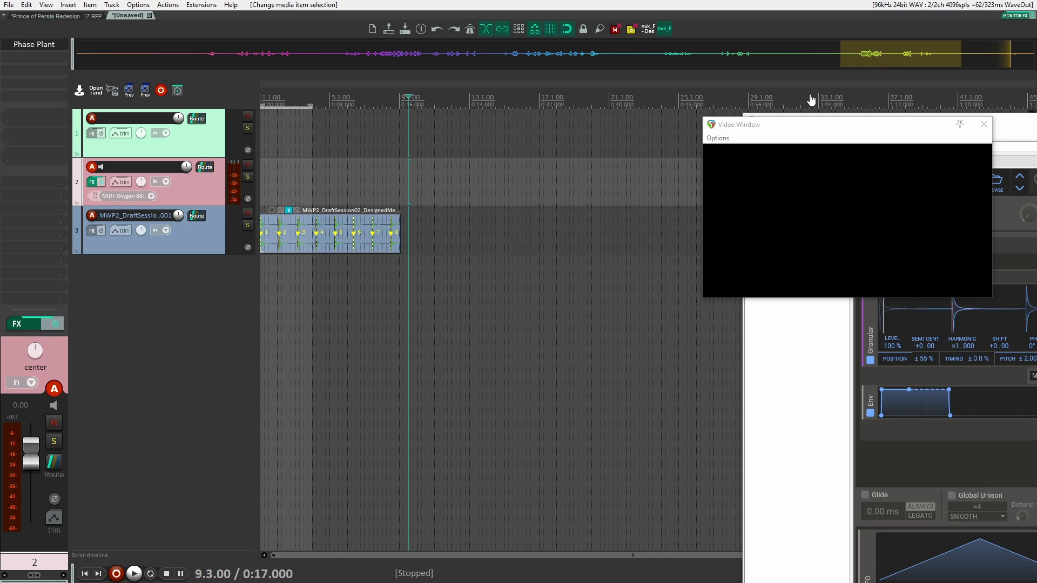
# Place the recorded clip on the new track 4 and play it back from 11.1.00 with that track soloed
pyautogui.moveTo(811, 99); pyautogui.dragTo(455, 291)
pyautogui.click(435, 249)
pyautogui.press('space')
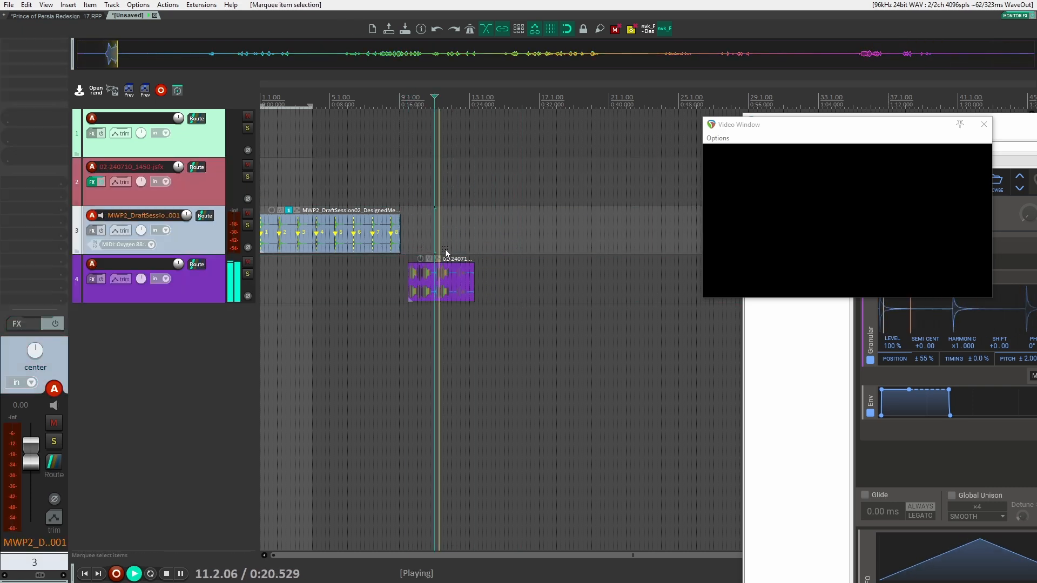
pyautogui.press('space')
pyautogui.click(248, 275)
pyautogui.press('space')
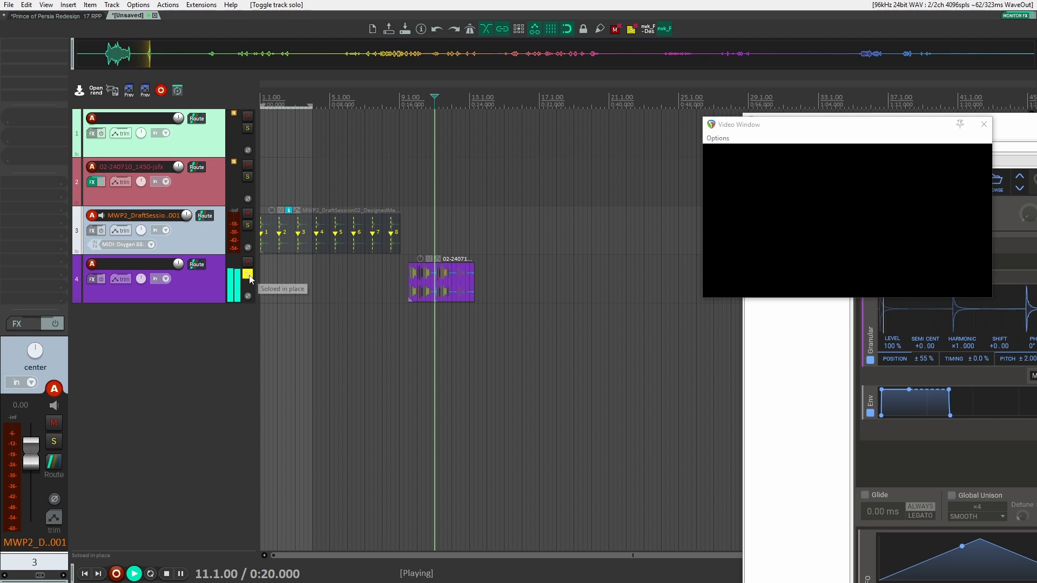
pyautogui.press('space')
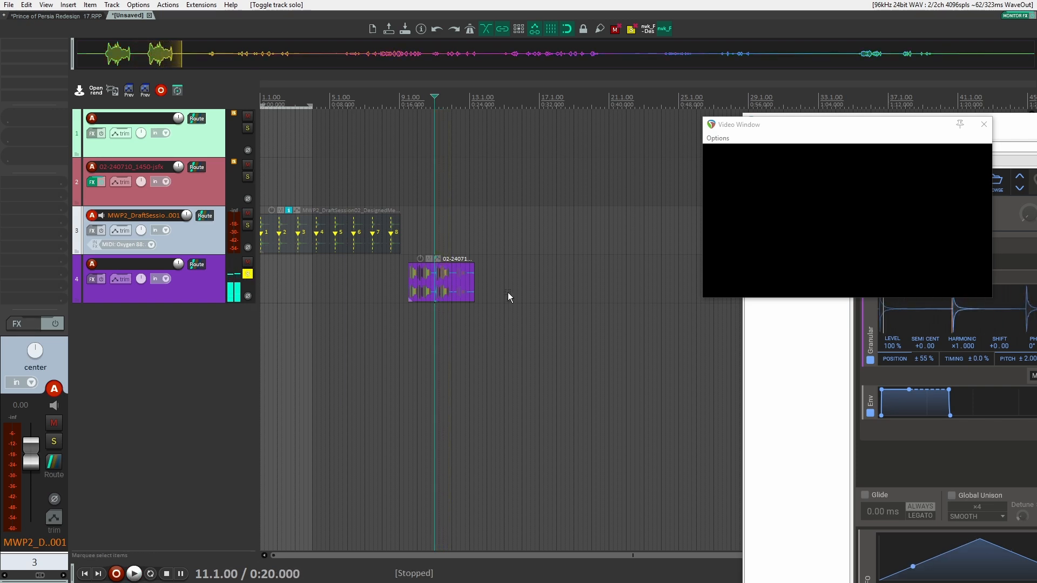
# Delete the clip from track 4, unsolo that track and select the Phase Plant track with the cursor at 10.1.00
pyautogui.click(420, 274)
pyautogui.click(419, 192)
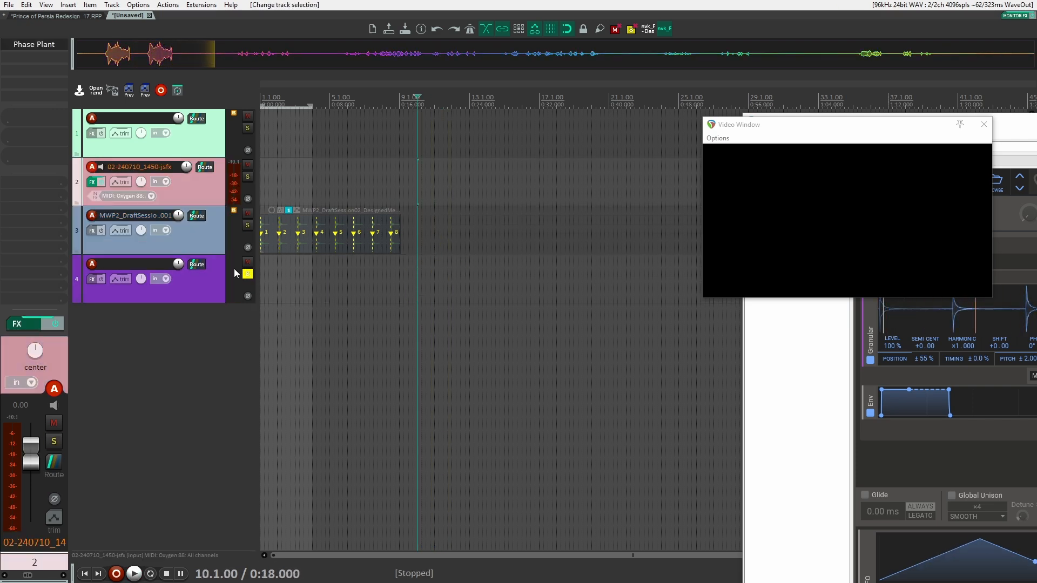
pyautogui.click(247, 274)
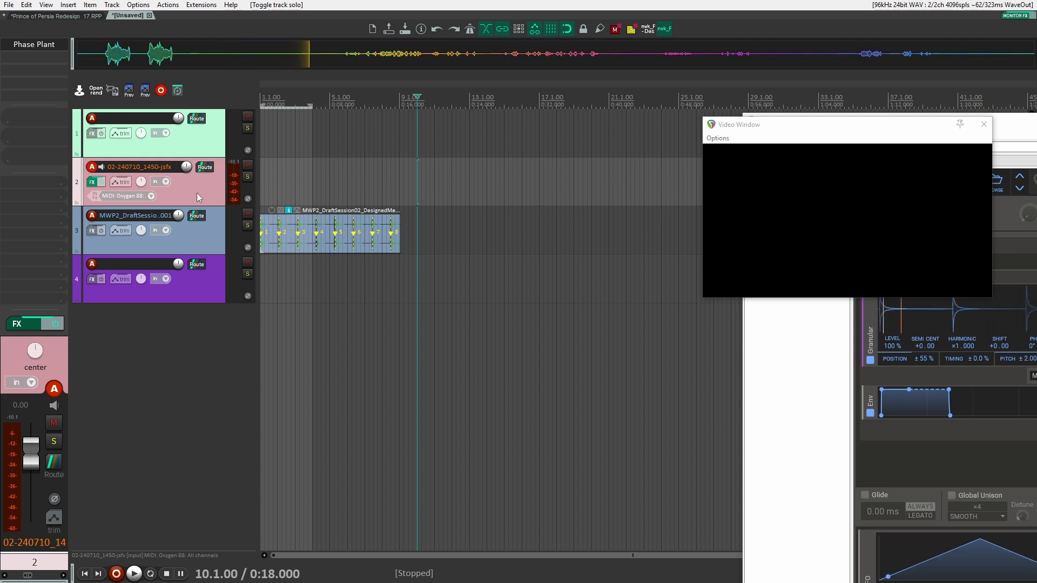
pyautogui.hotkey('shift', 'r')
pyautogui.hotkey('ctrl', 'r')
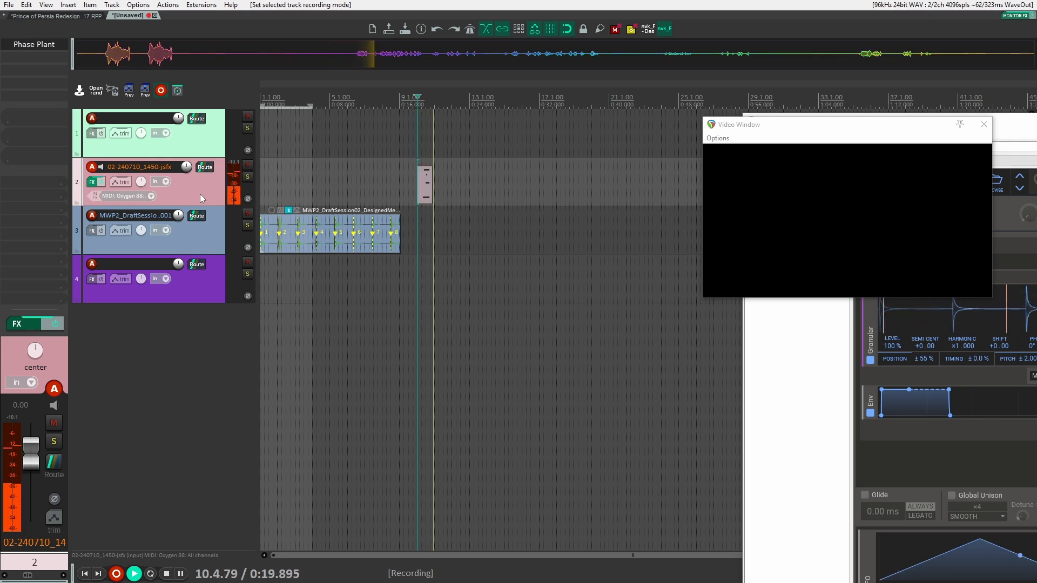
pyautogui.press('space')
pyautogui.hotkey('ctrl', 'z')
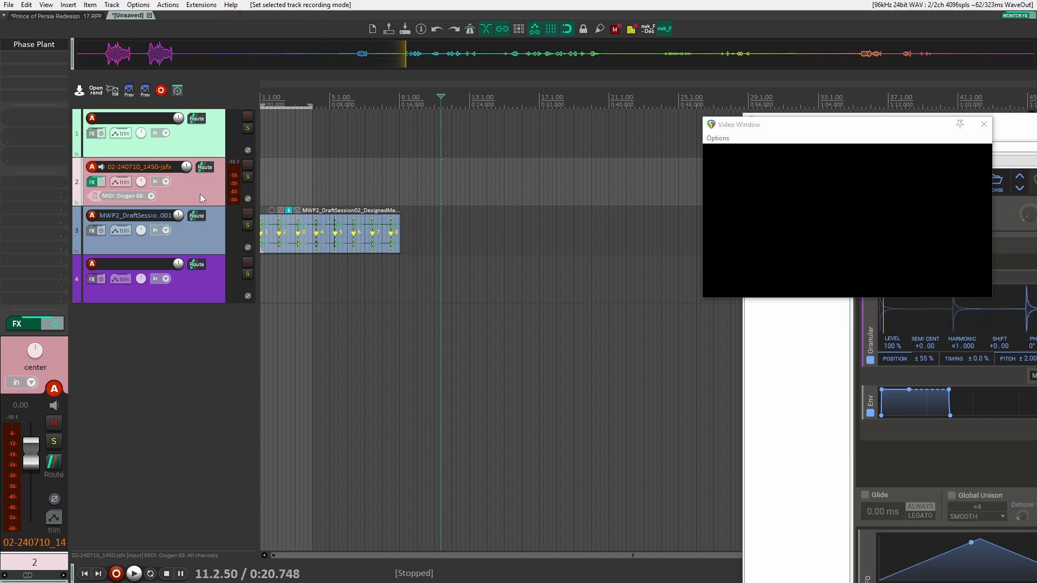
# Record a long Phase Plant performance on track 2 as audio from the track output, starting near bar 11
pyautogui.hotkey('ctrl', 'r')
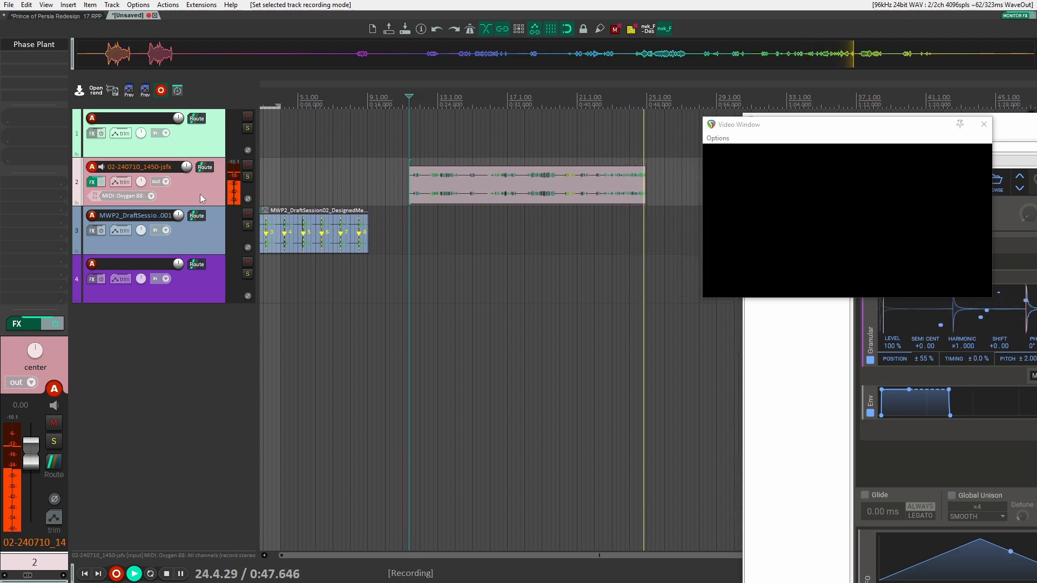
pyautogui.press('space')
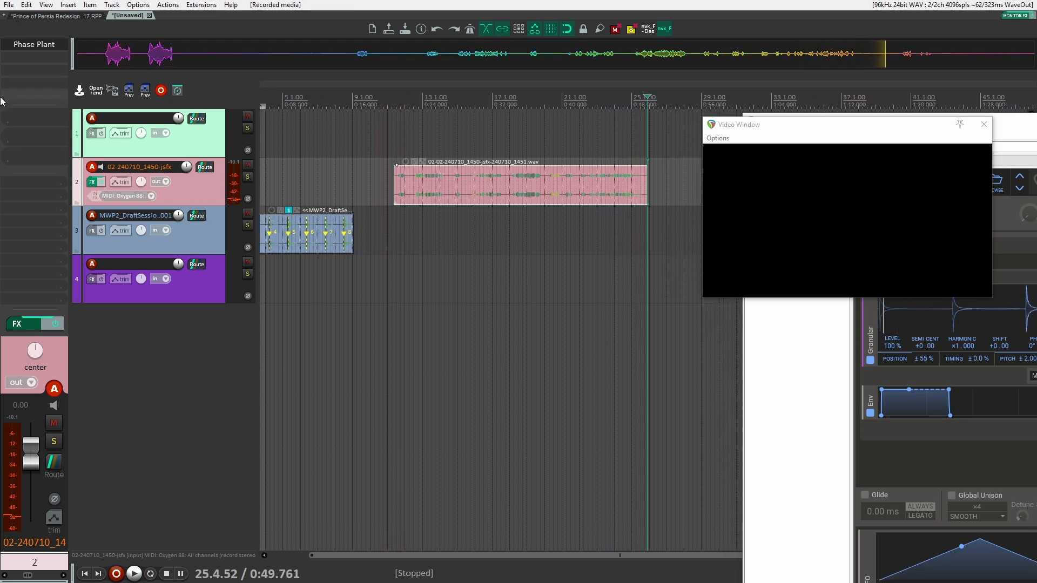
# In the Prince of Persia Redesign project, add a track inside the Part 4 folder and paste the recording onto it
pyautogui.click(56, 15)
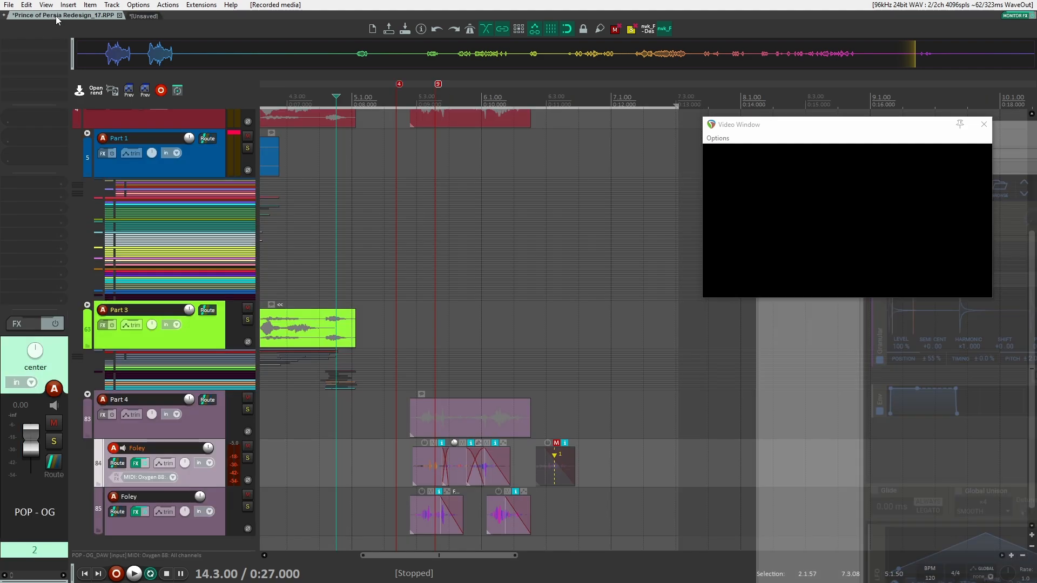
pyautogui.doubleClick(202, 539)
pyautogui.scroll(-1, 194, 529)
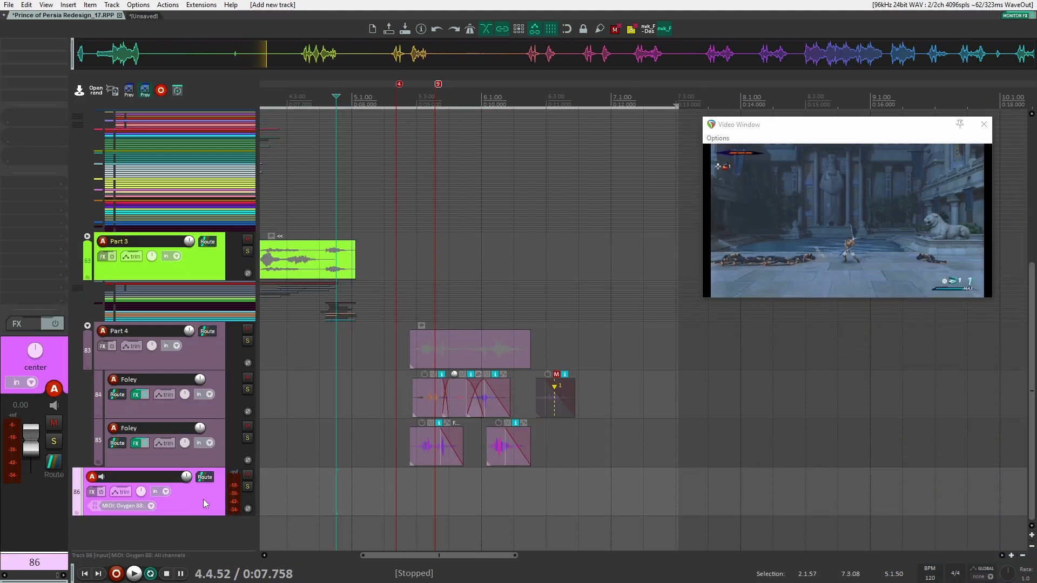
pyautogui.moveTo(203, 499); pyautogui.dragTo(211, 460)
pyautogui.hotkey('ctrl', 'v')
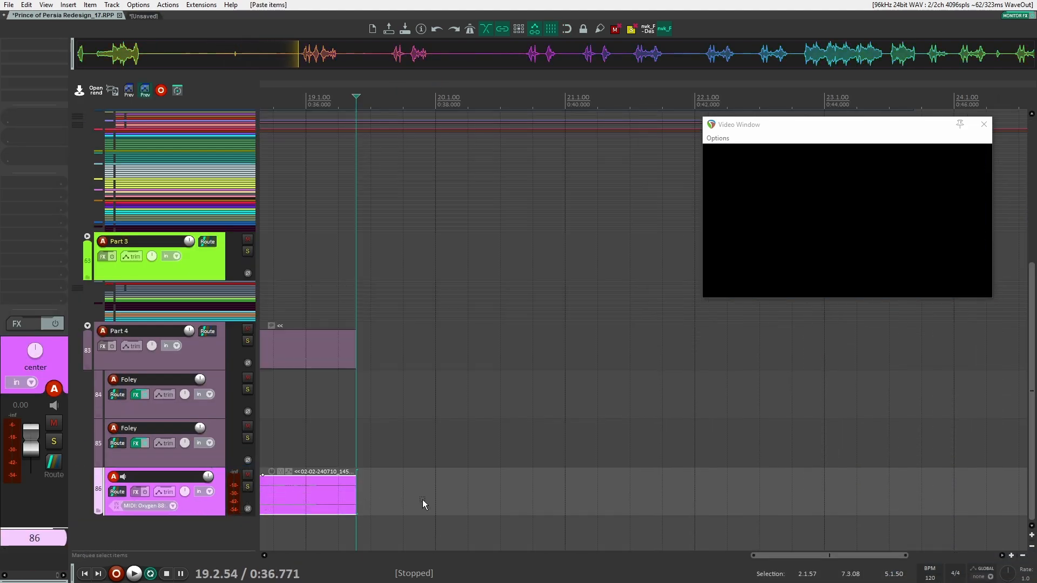
# Split the pasted recording near bar 6, move the remainder later, and align the first piece's start with marker 4 while checking playback
pyautogui.scroll(3, 470, 440)
pyautogui.scroll(-8, 397, 471)
pyautogui.scroll(7, 362, 501)
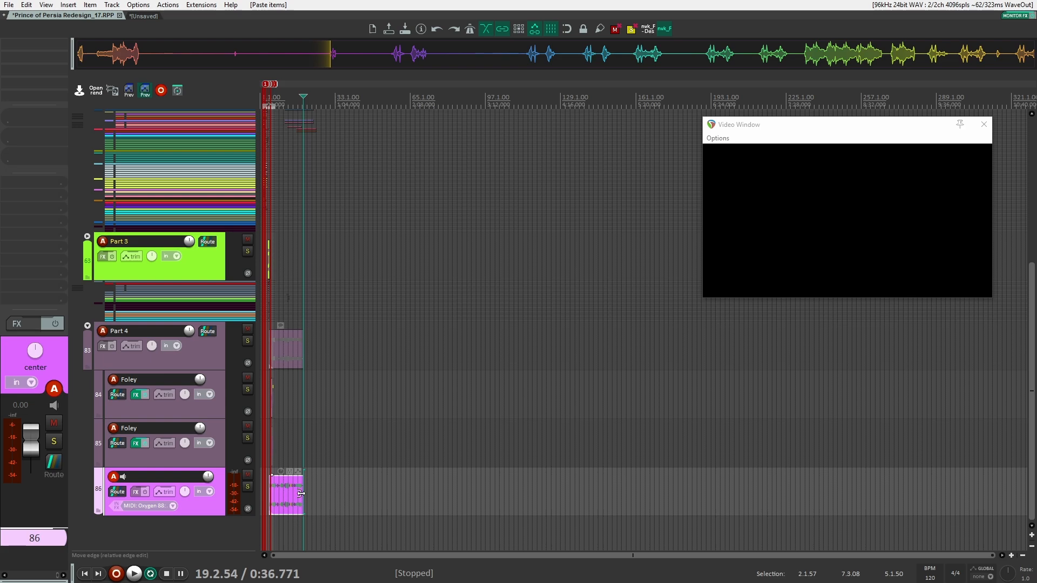
pyautogui.scroll(-1, 447, 504)
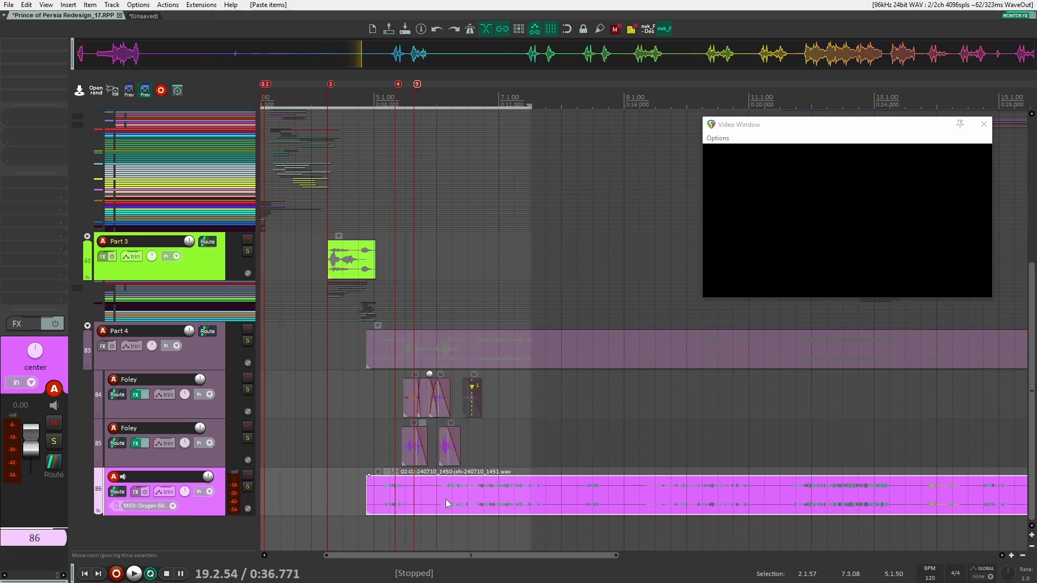
pyautogui.moveTo(420, 498); pyautogui.dragTo(438, 497)
pyautogui.click(441, 496)
pyautogui.press('s')
pyautogui.moveTo(508, 492); pyautogui.dragTo(718, 493)
pyautogui.moveTo(385, 492); pyautogui.dragTo(395, 492)
pyautogui.click(388, 465)
pyautogui.press('space')
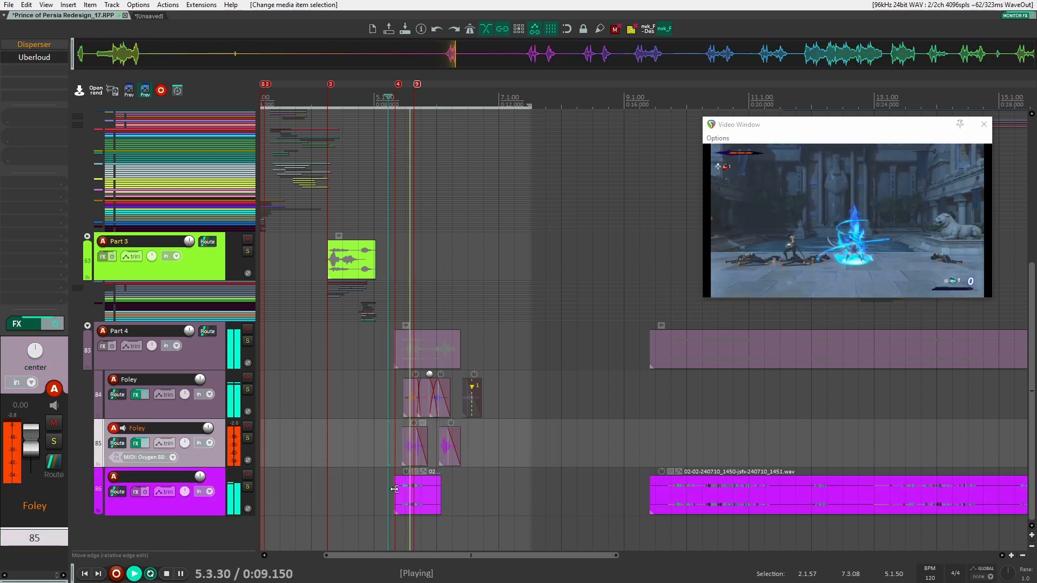
pyautogui.press('space')
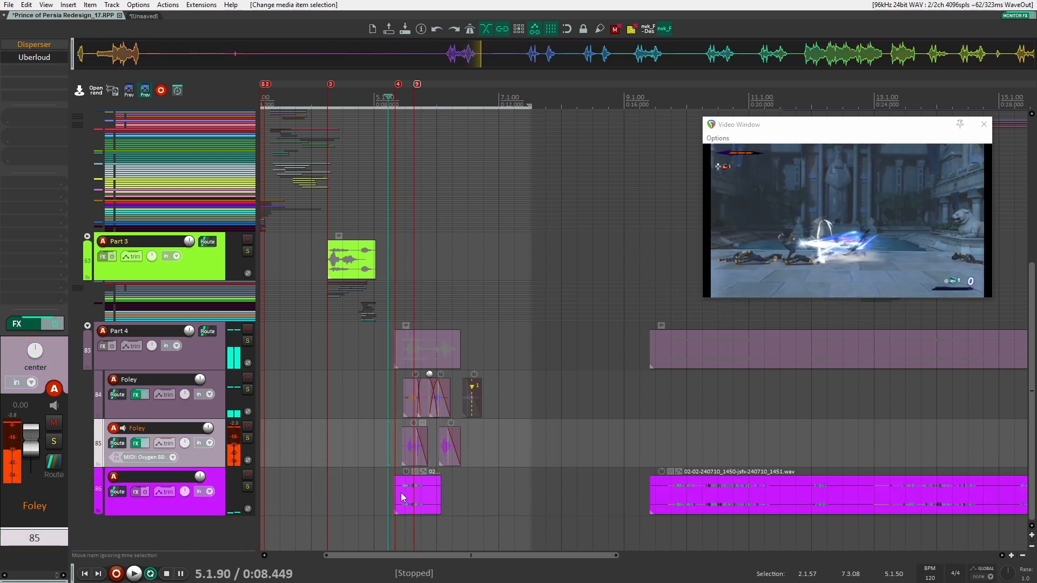
# Split a second section from the remaining recording and place it on a new track below, beginning just after marker 4, and audition it
pyautogui.click(704, 500)
pyautogui.click(795, 495)
pyautogui.press('s')
pyautogui.moveTo(752, 498); pyautogui.dragTo(512, 522)
pyautogui.moveTo(459, 501); pyautogui.dragTo(453, 502)
pyautogui.click(405, 495)
pyautogui.press('space')
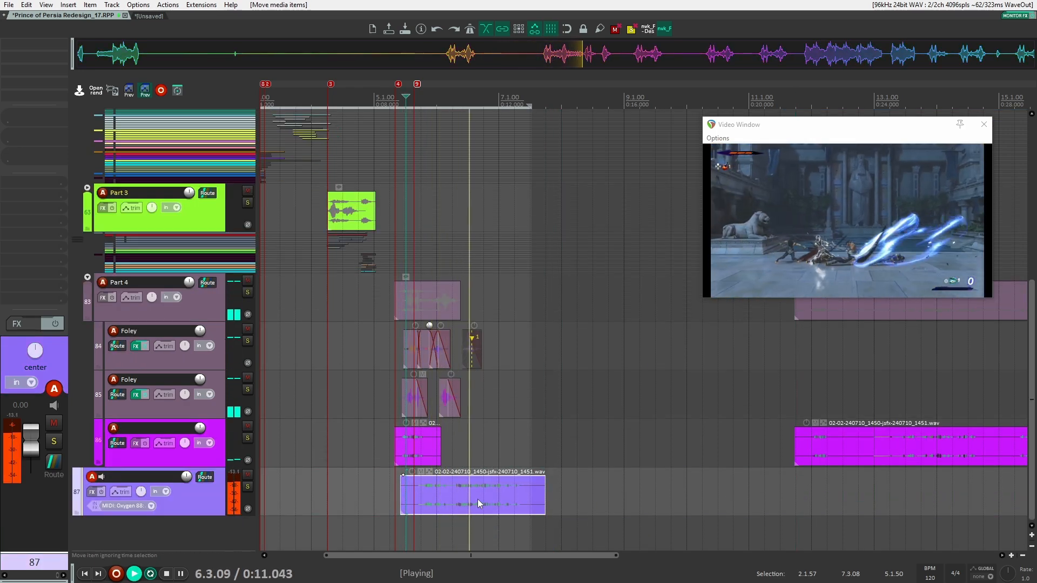
pyautogui.press('space')
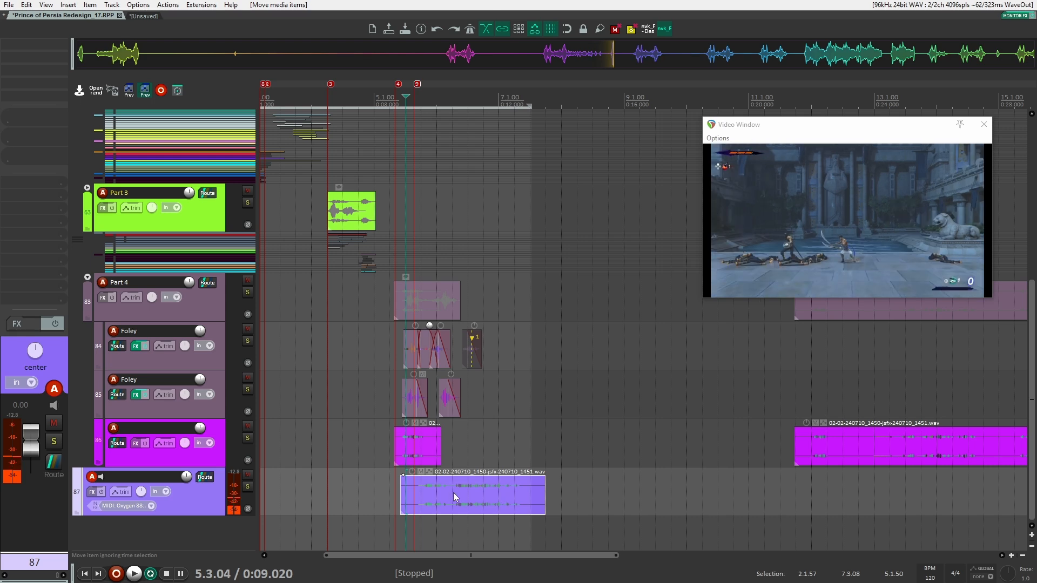
# Cut off the end of the clip on track 87 shortly after 6.1.00 and move the leftover recording earlier
pyautogui.click(453, 492)
pyautogui.press('s')
pyautogui.click(478, 493)
pyautogui.press('Delete')
pyautogui.moveTo(896, 447); pyautogui.dragTo(706, 446)
# Audition the leftover recording from several points, soloing track 86, to look for usable metal-hit sections
pyautogui.press('space')
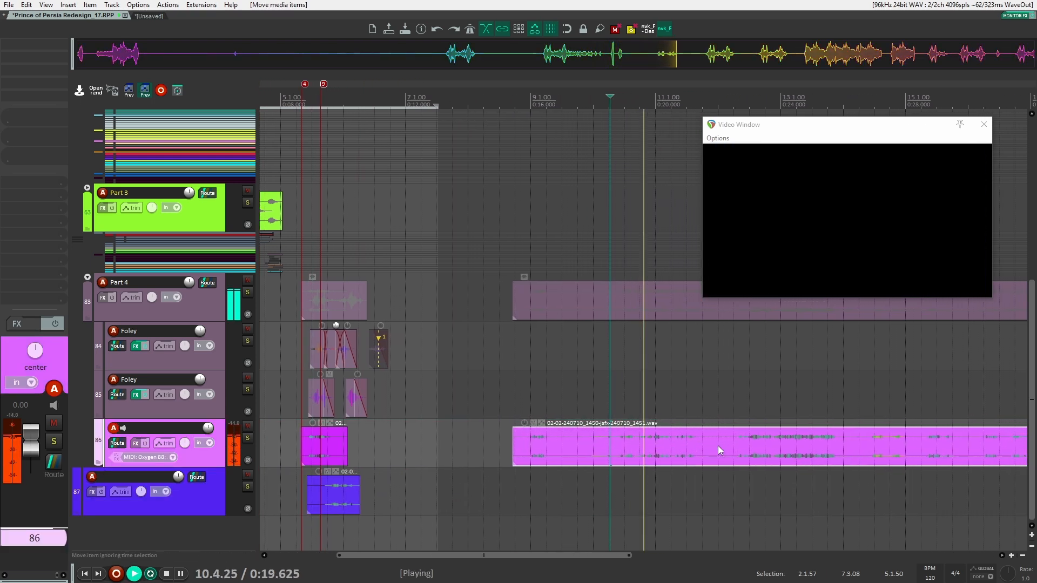
pyautogui.press('space')
pyautogui.click(722, 445)
pyautogui.press('space')
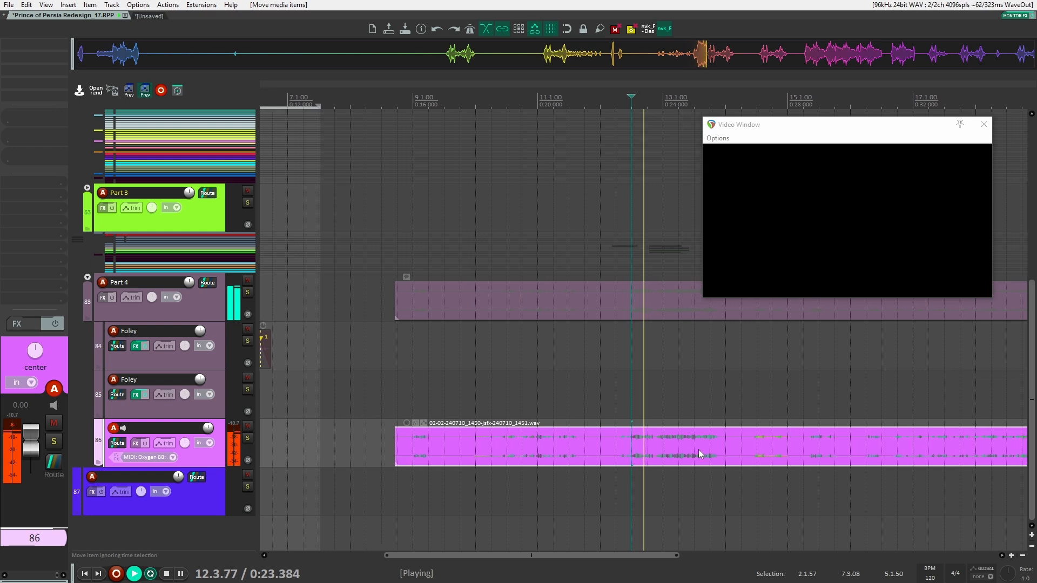
pyautogui.press('space')
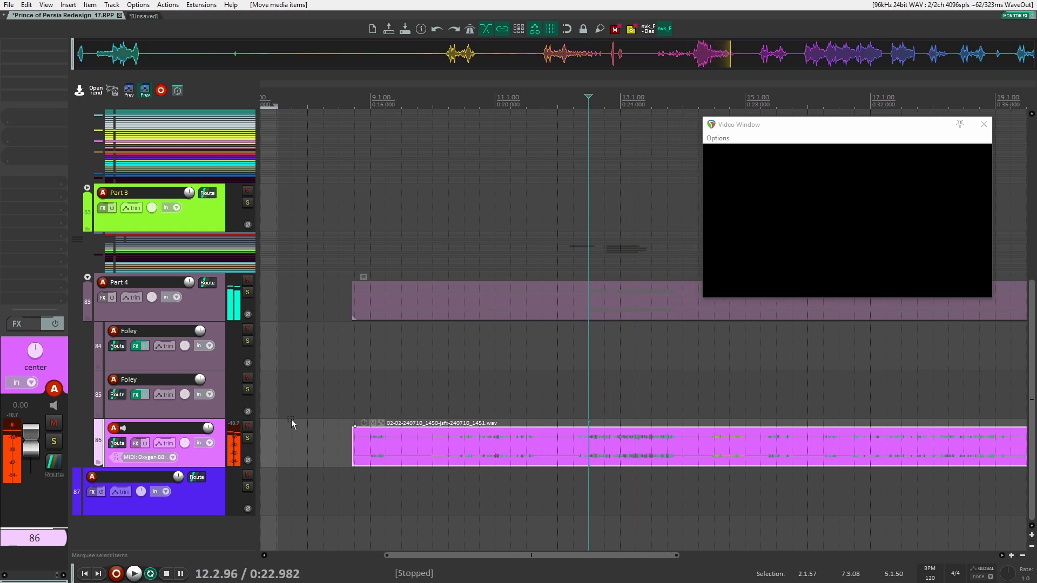
pyautogui.click(247, 440)
pyautogui.press('space')
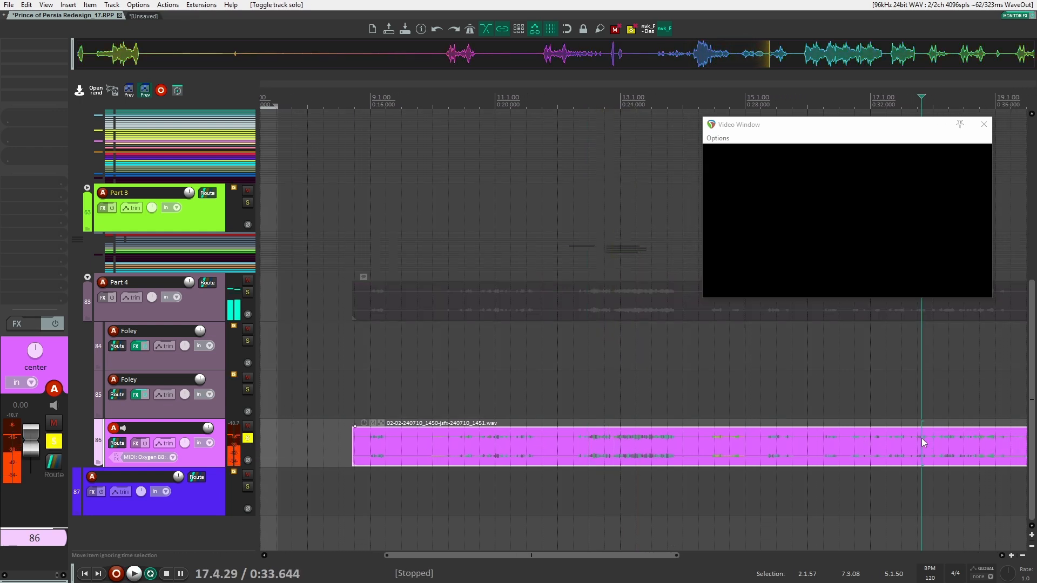
pyautogui.press('space')
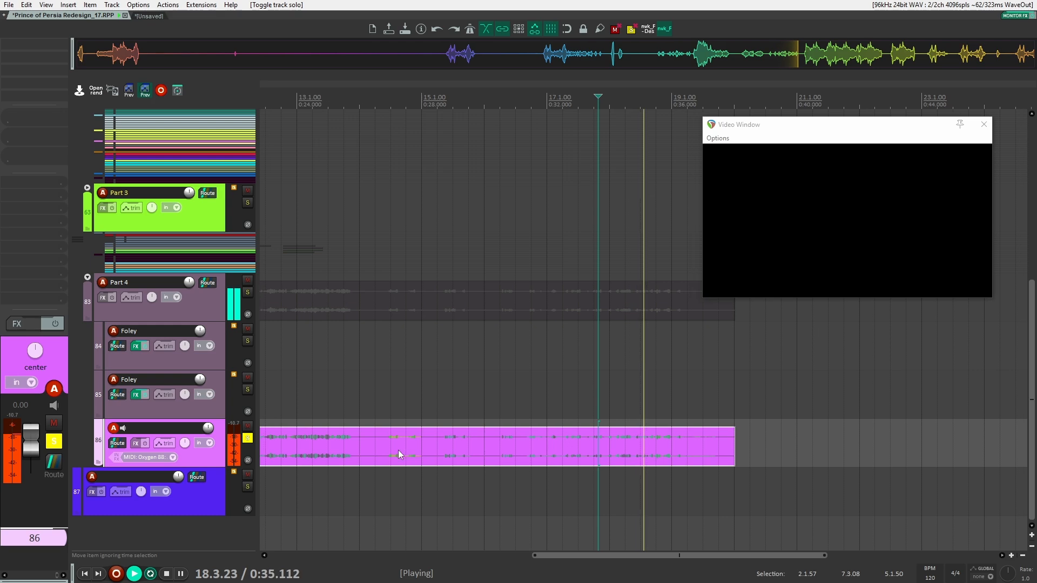
pyautogui.click(426, 446)
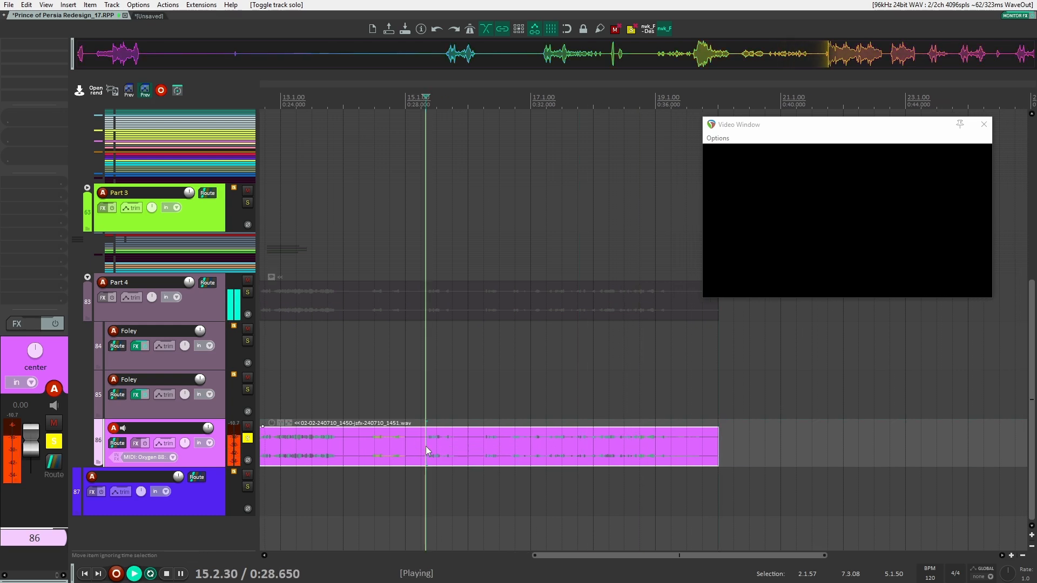
pyautogui.press('space')
pyautogui.hscroll(-5, 551, 444)
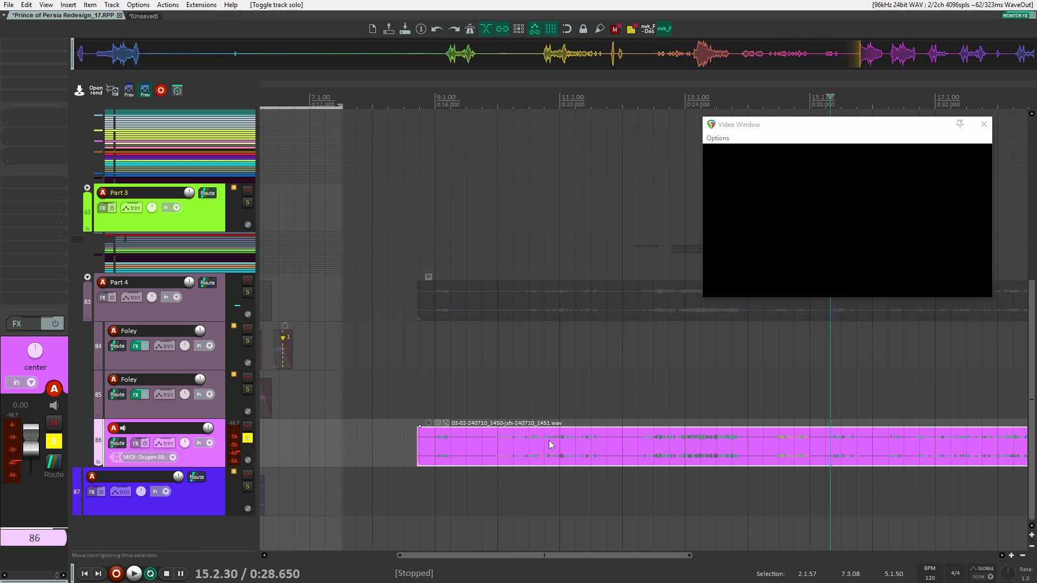
# Unsolo track 86, then mute the leftover recording and move it further from the Part 4 clips, checking the mix against the video
pyautogui.click(252, 439)
pyautogui.scroll(-2, 286, 448)
pyautogui.click(396, 425)
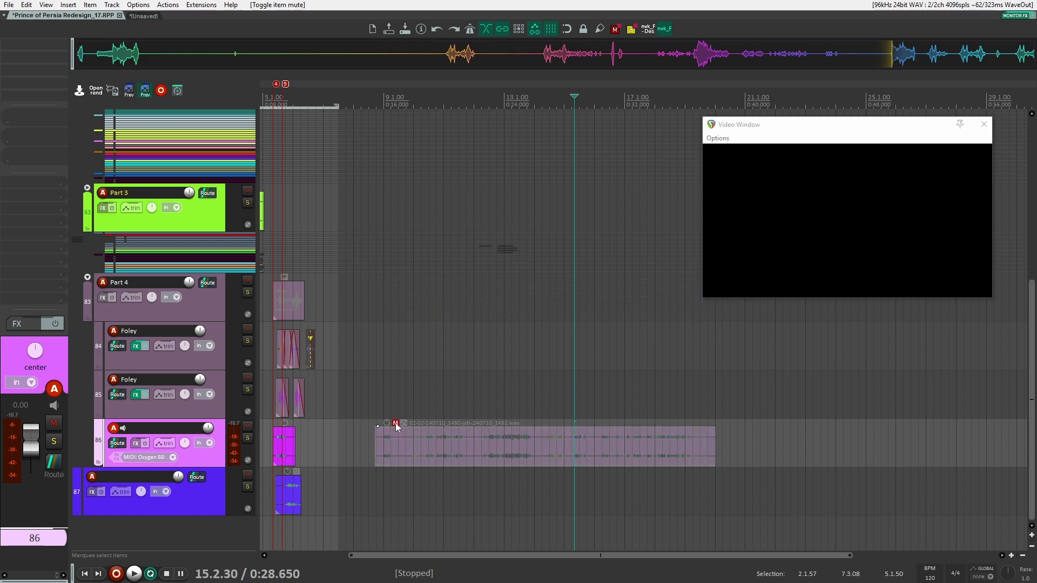
pyautogui.moveTo(443, 435); pyautogui.dragTo(562, 437)
pyautogui.scroll(3, 356, 394)
pyautogui.click(316, 396)
pyautogui.press('space')
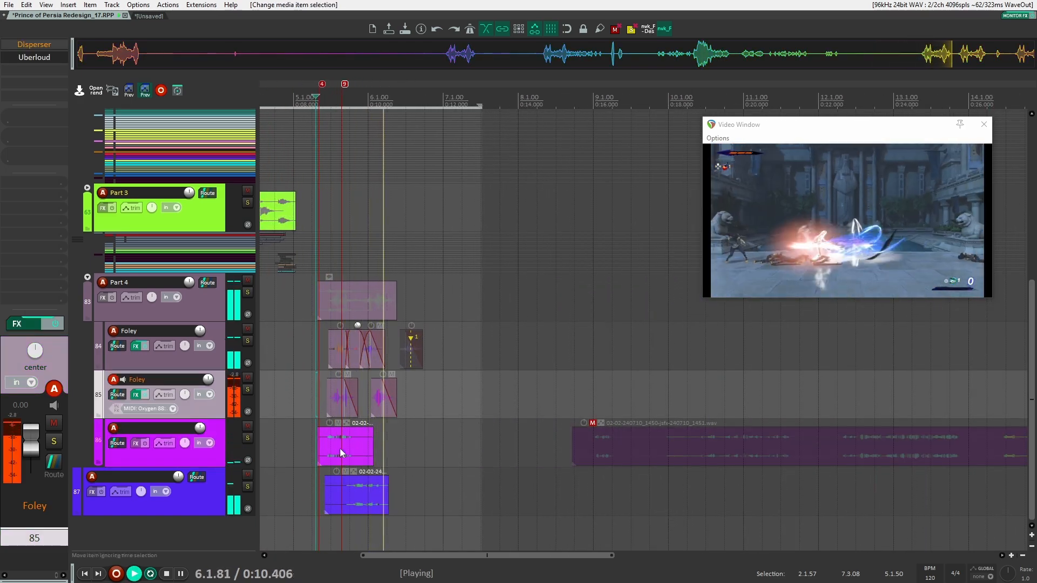
pyautogui.press('space')
# Shorten the clip on track 87 to end just before 6.1.00 with a short fade-out, and audition it
pyautogui.scroll(3, 359, 500)
pyautogui.moveTo(338, 489); pyautogui.dragTo(451, 483)
pyautogui.press('space')
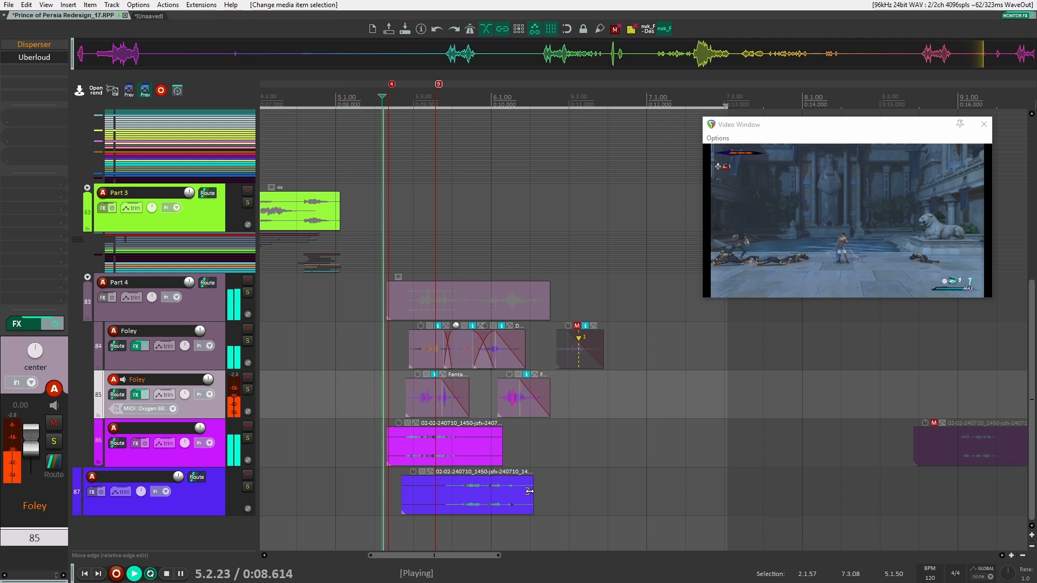
pyautogui.moveTo(530, 492); pyautogui.dragTo(480, 477)
pyautogui.press('space')
pyautogui.press('space')
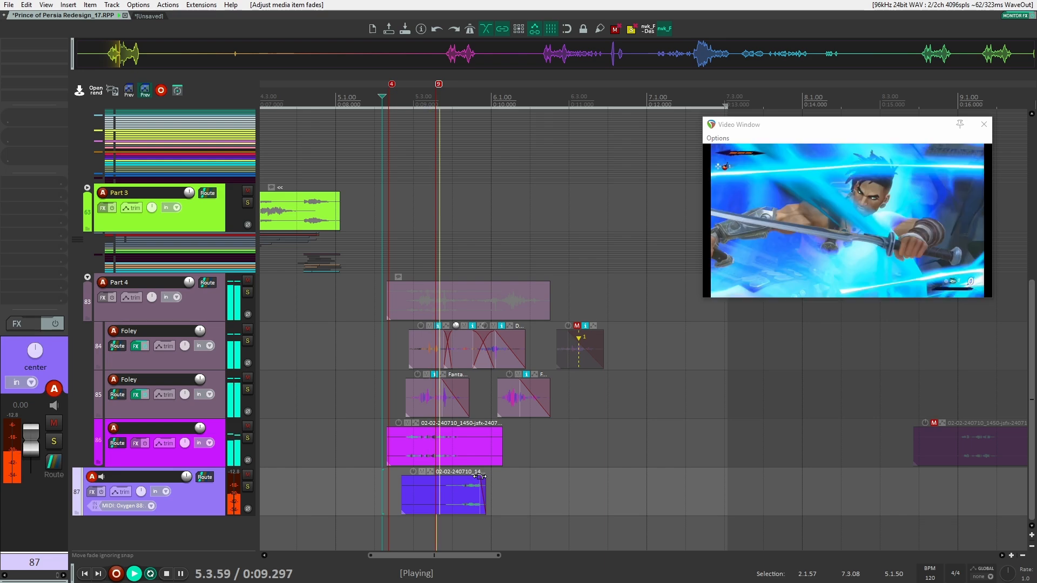
# Audition the original audio with the POP - OG_DAW track soloed, and unsolo it to compare the redesigned Part 4 mix
pyautogui.press('space')
pyautogui.scroll(10, 382, 427)
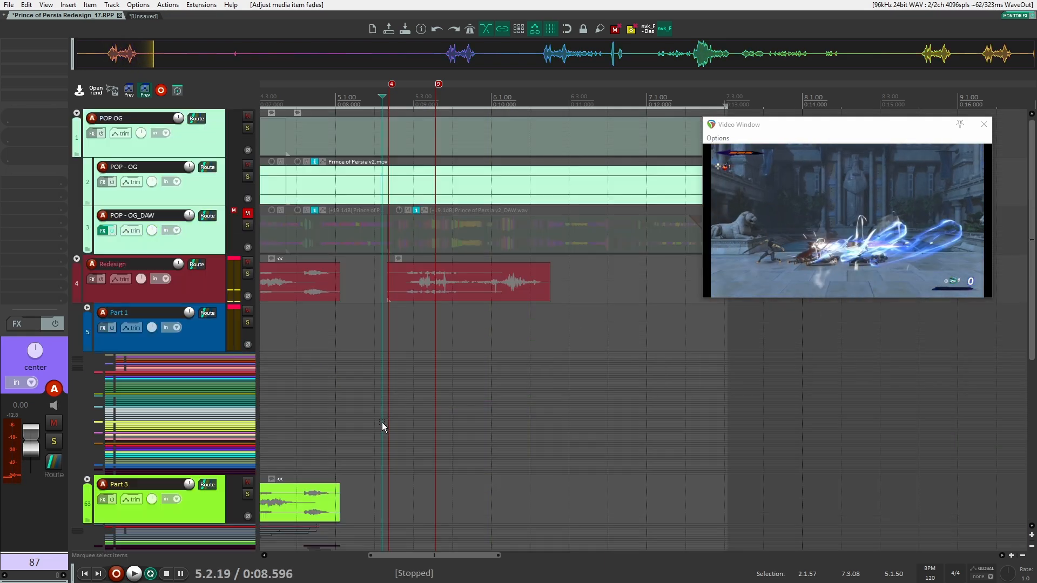
pyautogui.click(247, 225)
pyautogui.press('space')
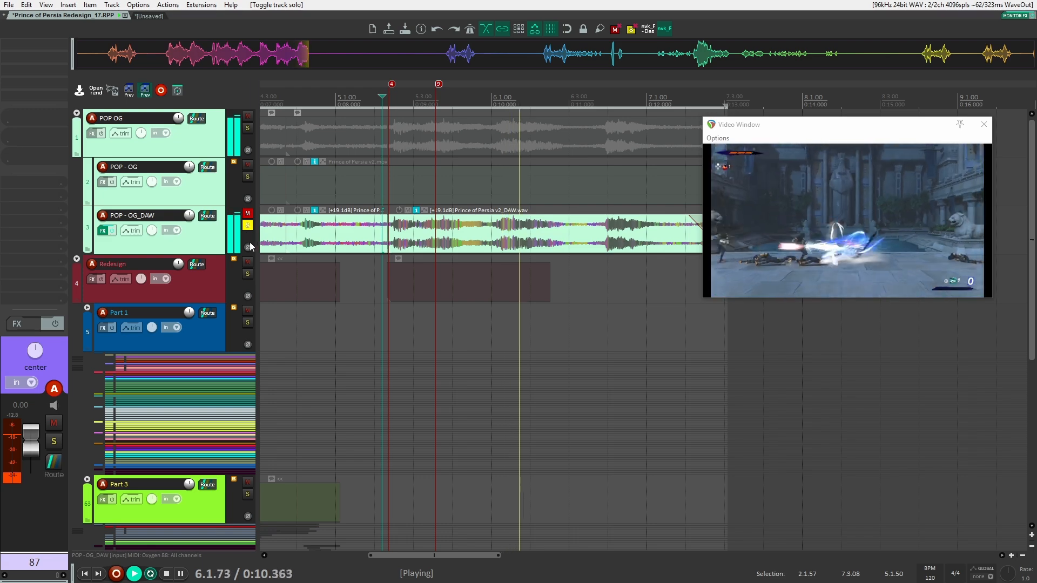
pyautogui.press('space')
pyautogui.press('space')
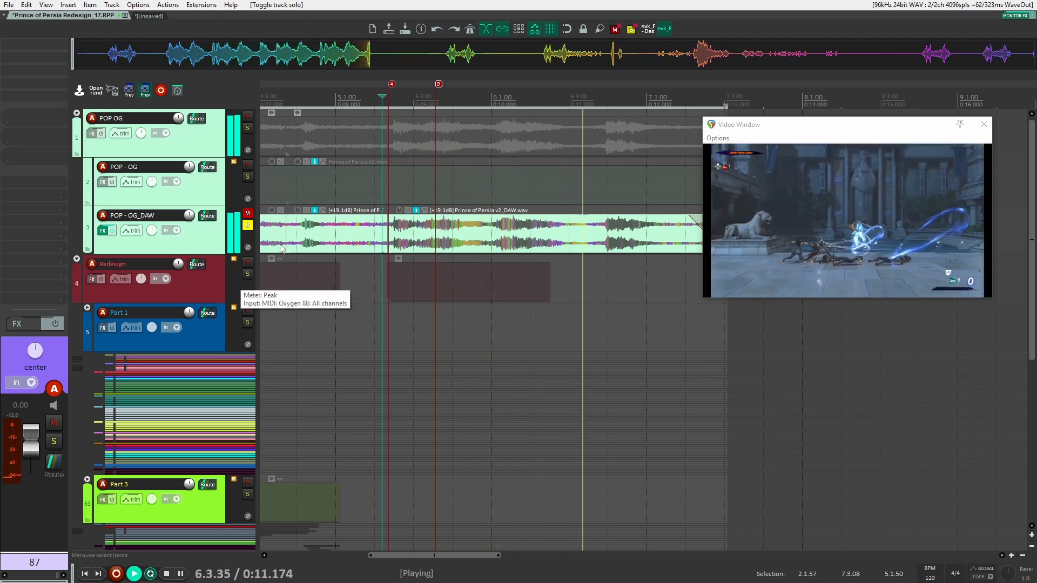
pyautogui.press('space')
pyautogui.click(248, 225)
pyautogui.scroll(-5, 459, 365)
pyautogui.press('space')
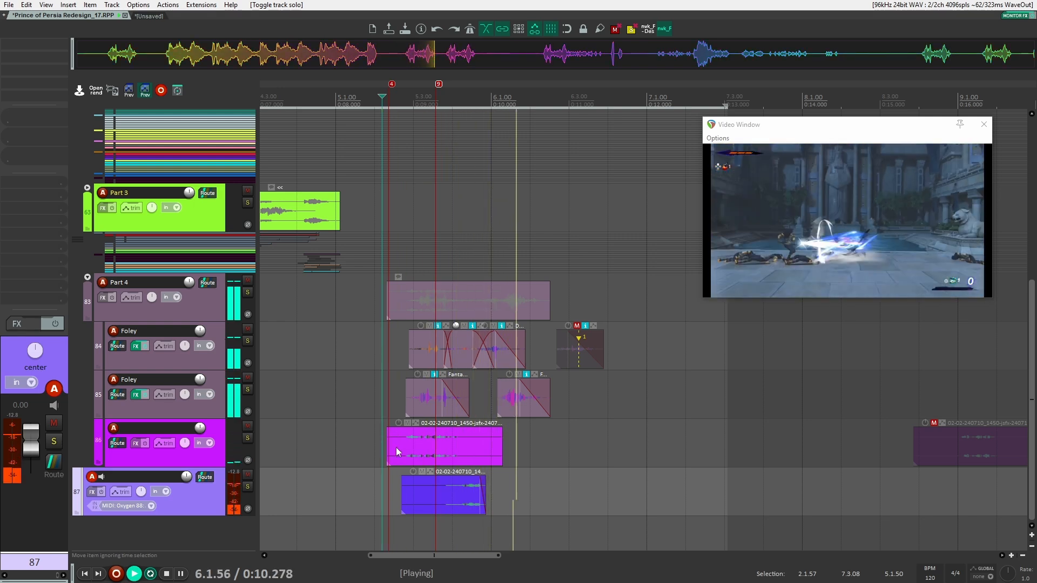
pyautogui.press('space')
# Move track 87 into the Part 4 folder, directly below track 86
pyautogui.click(218, 410)
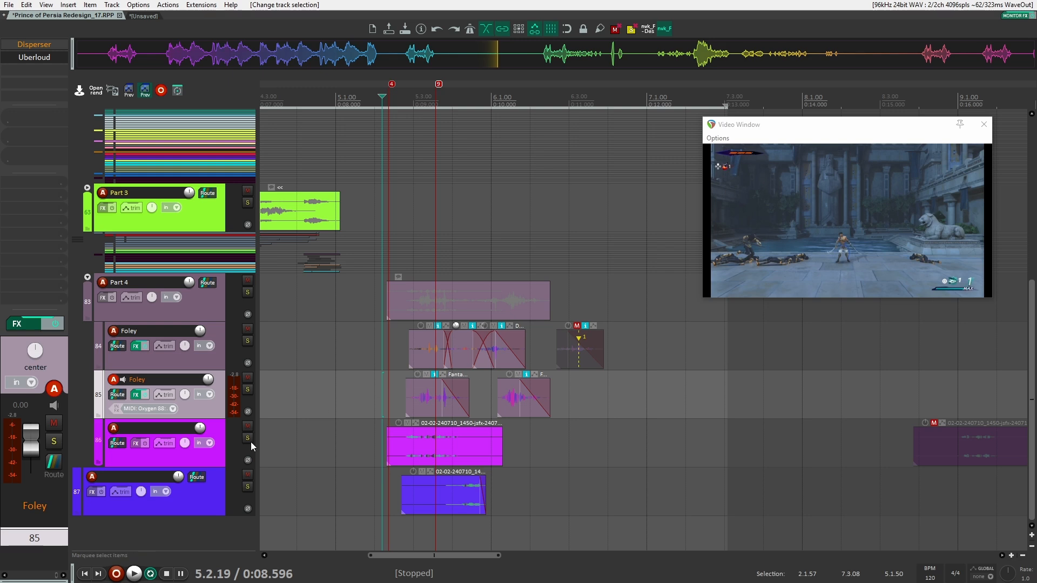
pyautogui.moveTo(193, 506); pyautogui.dragTo(206, 453)
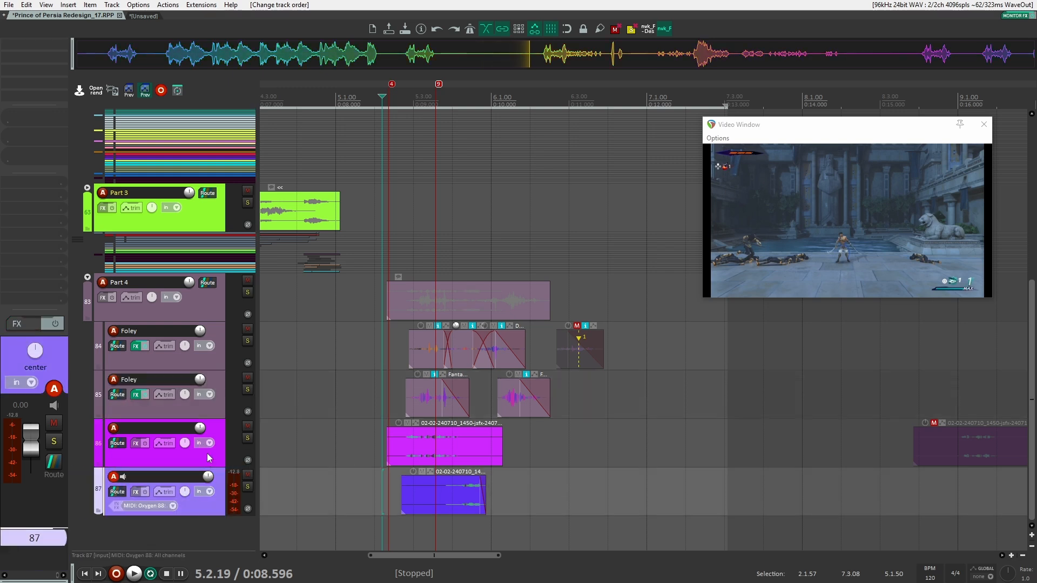
pyautogui.click(354, 437)
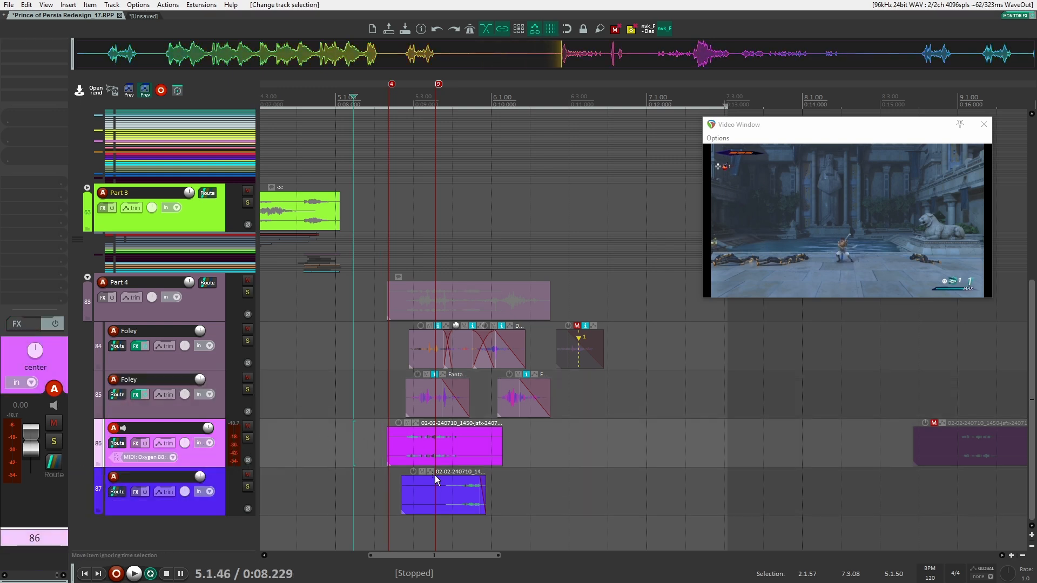
pyautogui.click(197, 417)
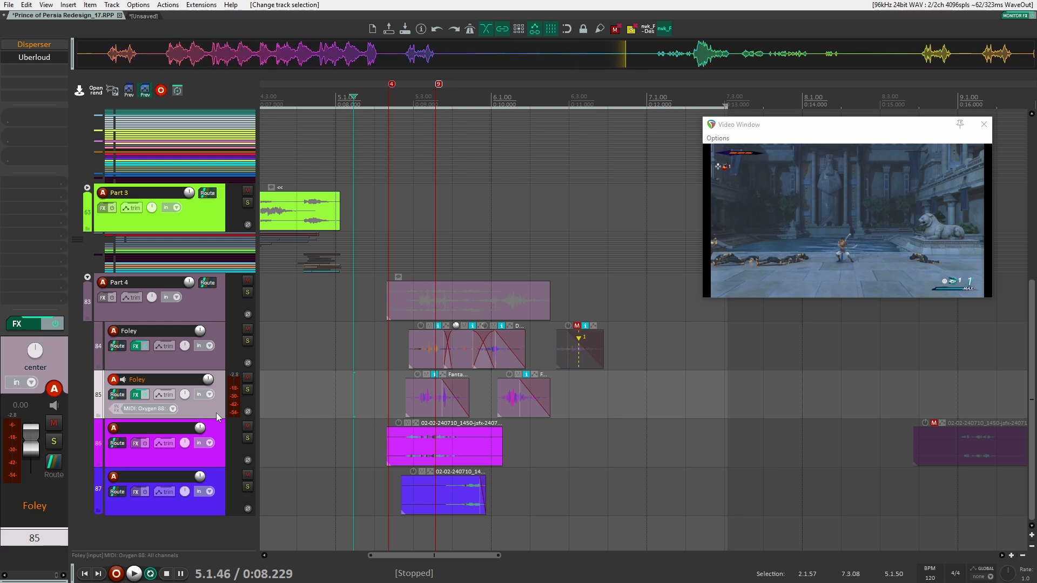
pyautogui.press('e')
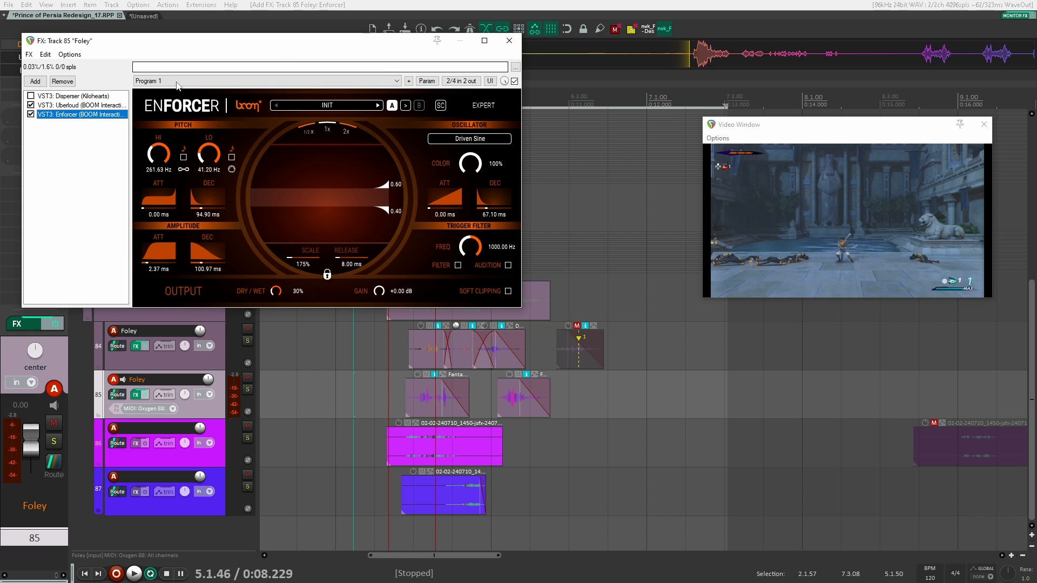
pyautogui.click(71, 82)
pyautogui.click(553, 40)
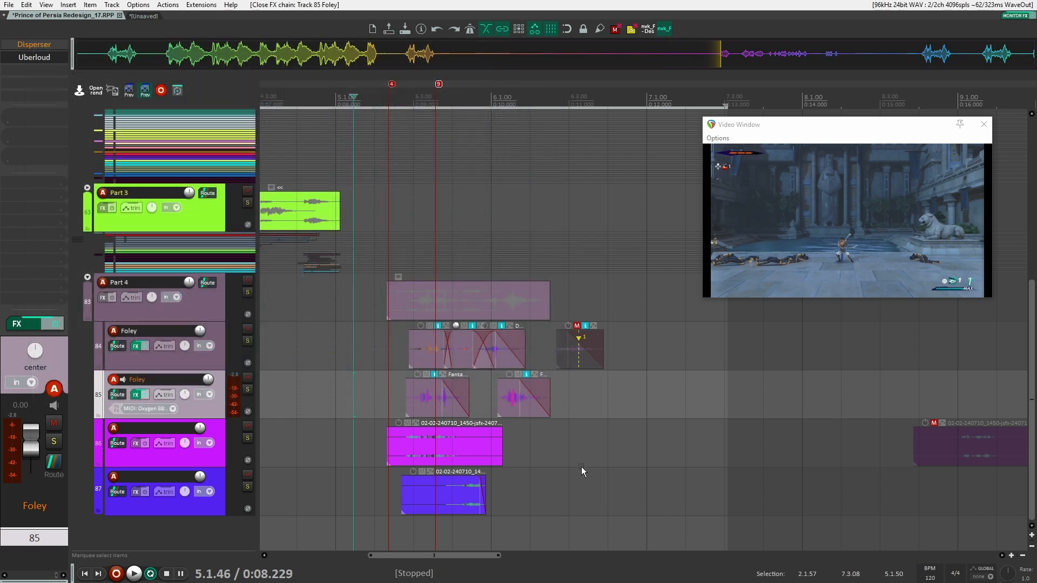
# Add Enforcer as an item effect to the second clip on track 85 and load its Drop E-Bass Slide preset from SFX Trailer
pyautogui.moveTo(526, 387); pyautogui.dragTo(526, 388)
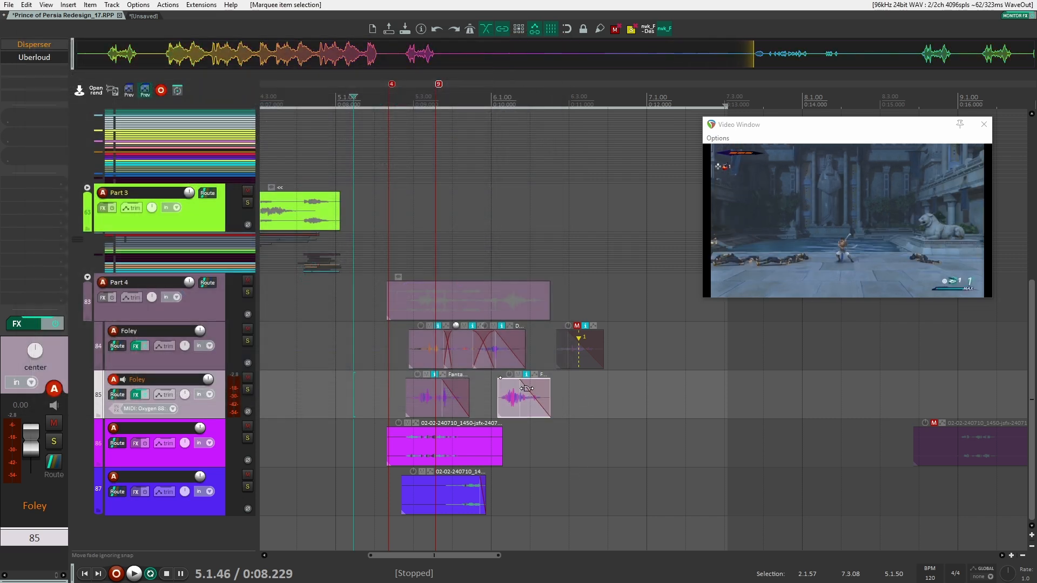
pyautogui.hotkey('shift', 'e')
pyautogui.click(356, 104)
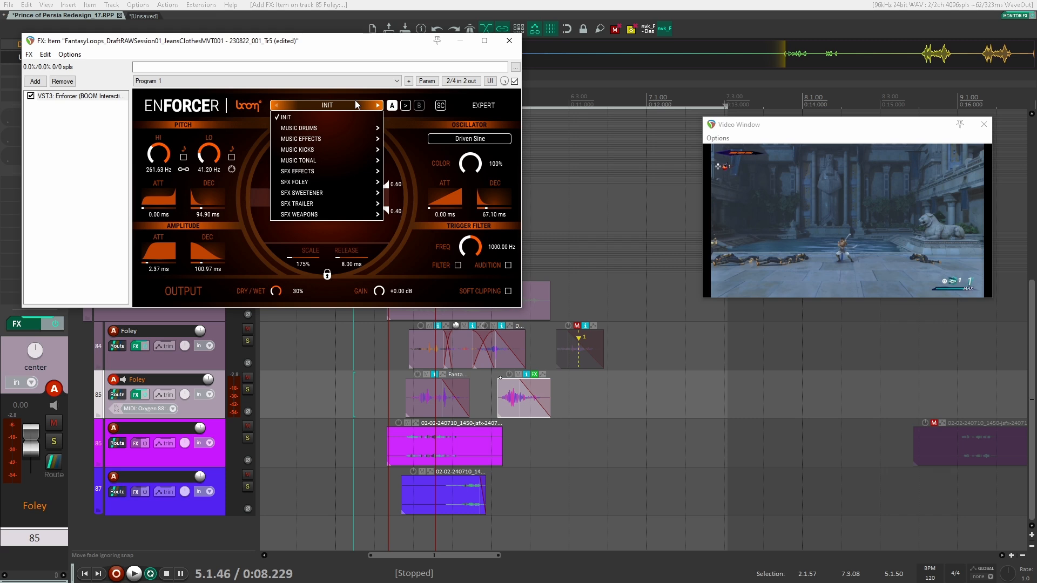
pyautogui.moveTo(313, 204)
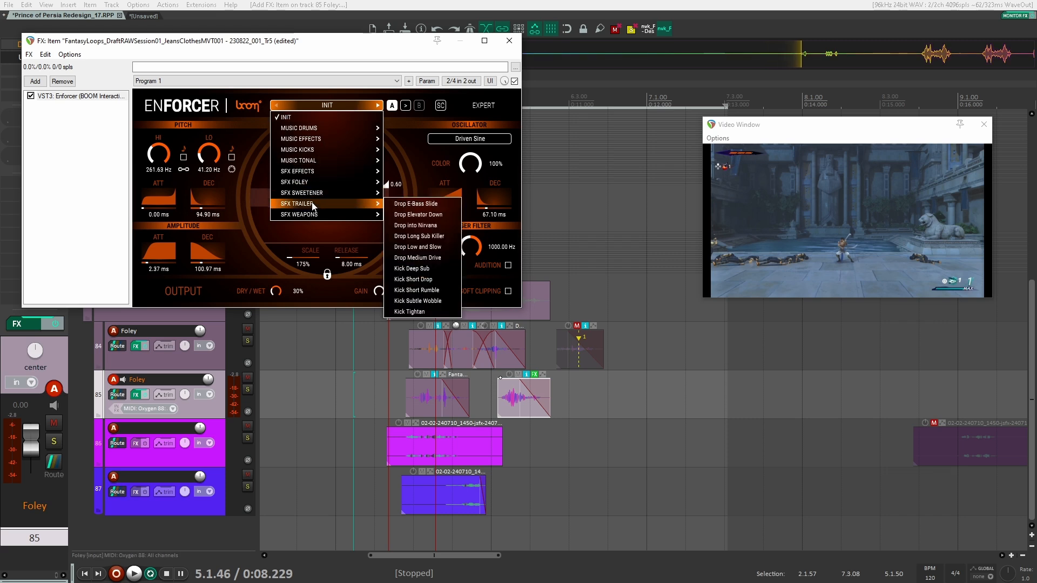
pyautogui.click(411, 205)
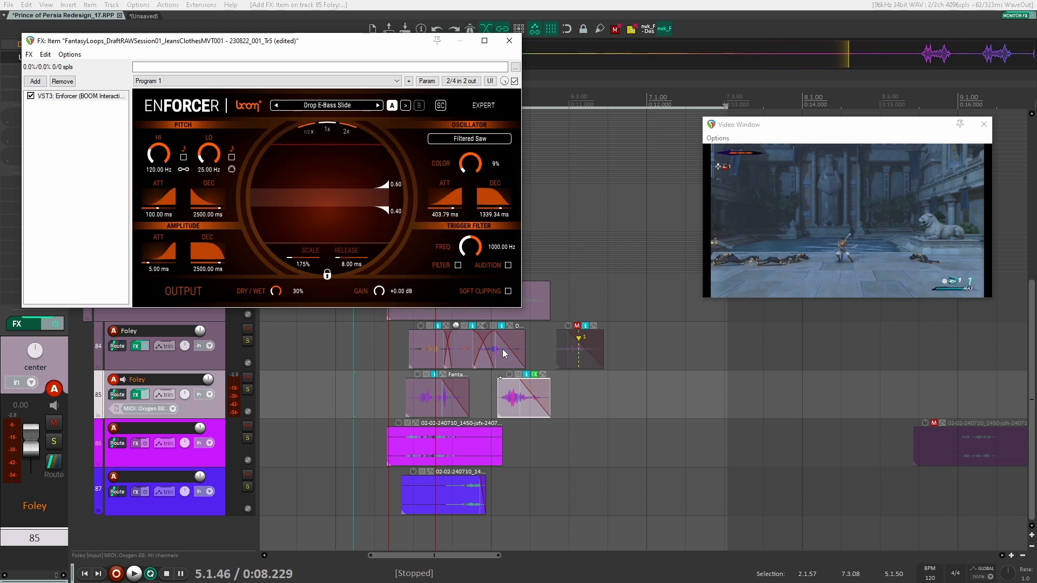
# Solo track 85 and set Enforcer's high pitch to 80.47 Hz, auditioning the second clip from just after 6.1.00
pyautogui.click(491, 400)
pyautogui.press('space')
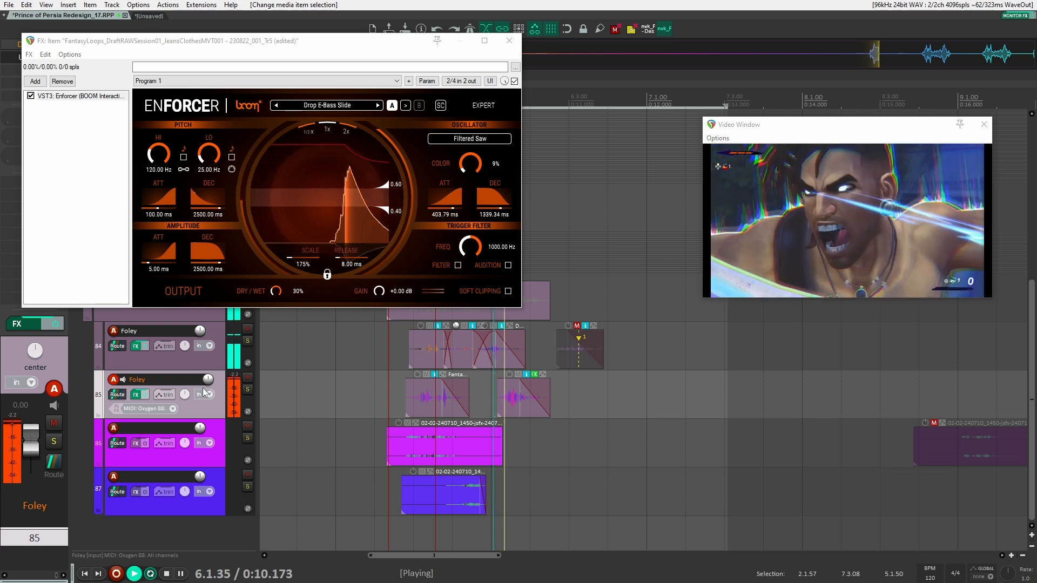
pyautogui.click(248, 389)
pyautogui.press('space')
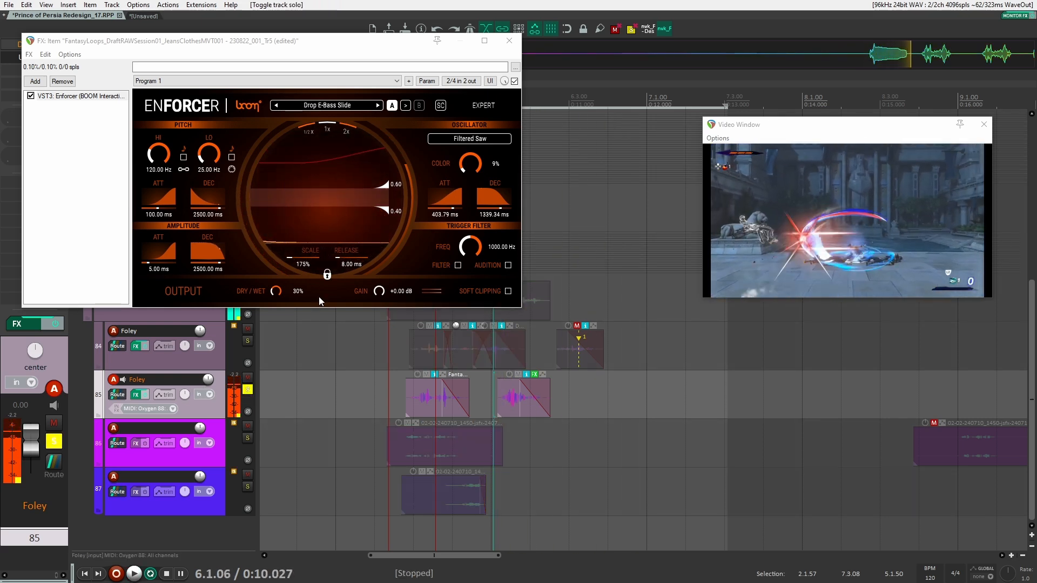
pyautogui.moveTo(160, 153); pyautogui.dragTo(158, 154)
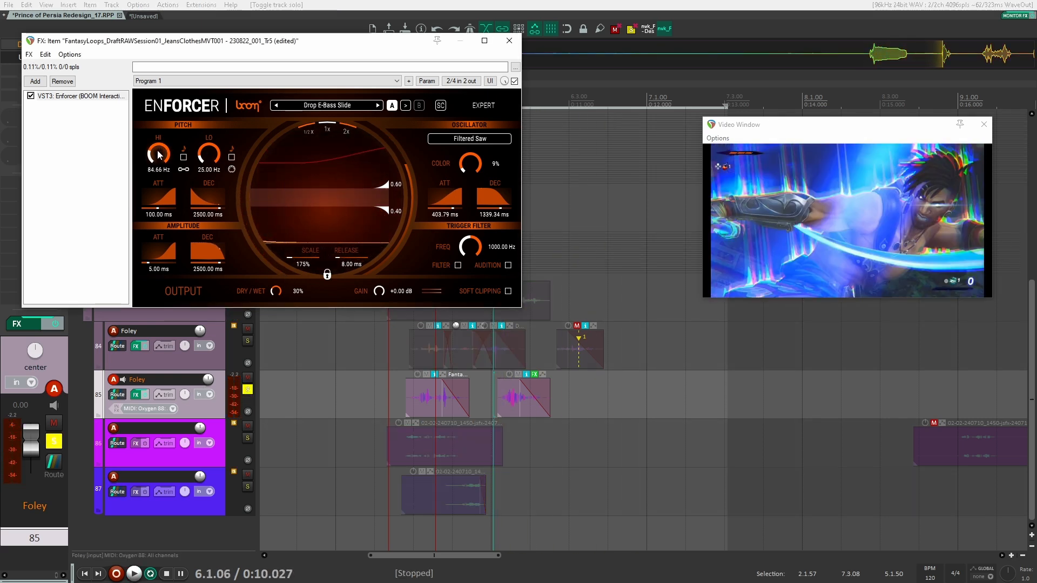
pyautogui.press('space')
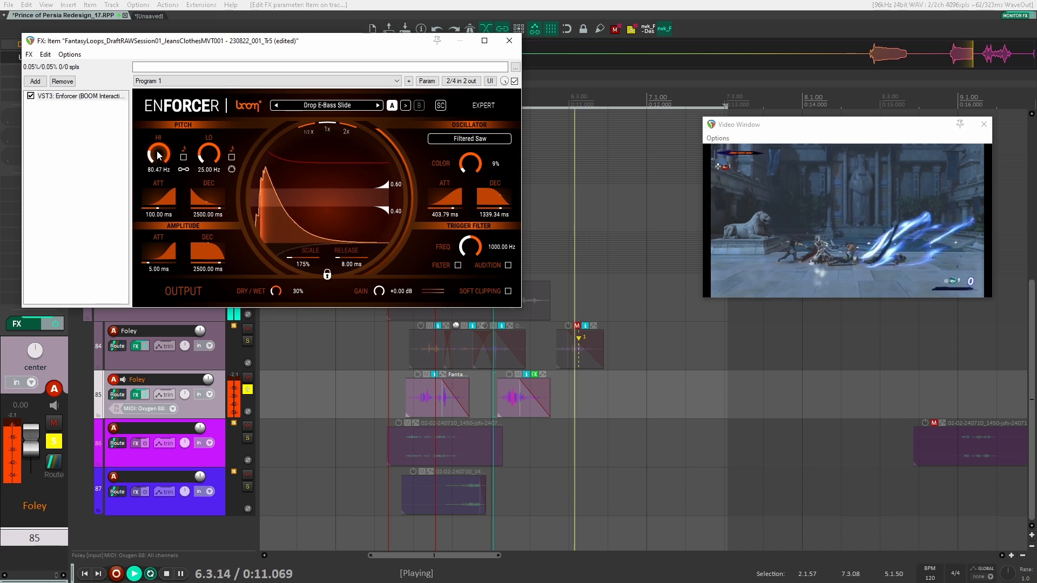
pyautogui.press('space')
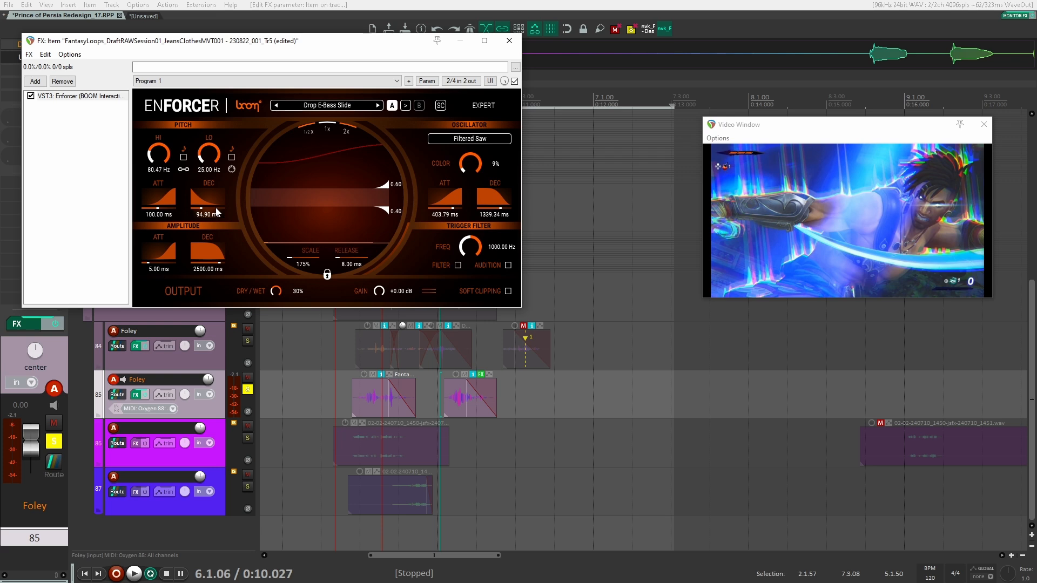
# Set Enforcer's pitch decay to 2314.81 ms while auditioning the soloed clip
pyautogui.press('space')
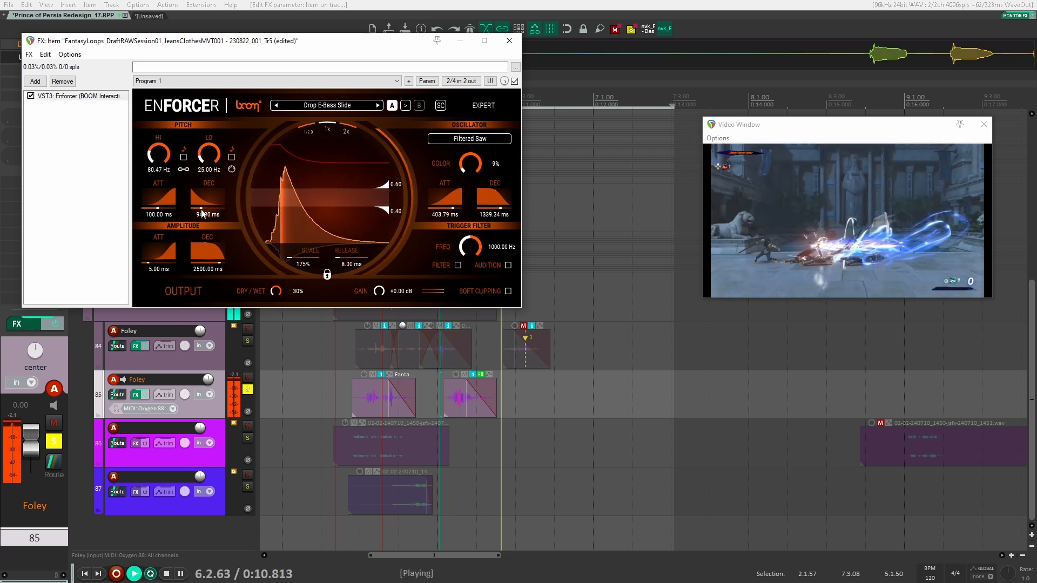
pyautogui.press('space')
pyautogui.press('space')
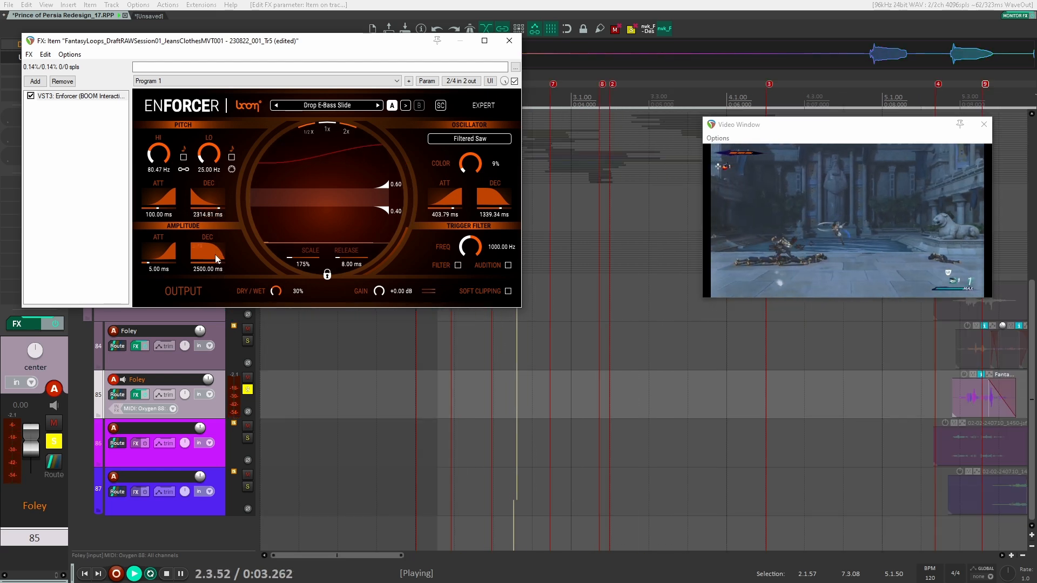
pyautogui.press('space')
pyautogui.press('space')
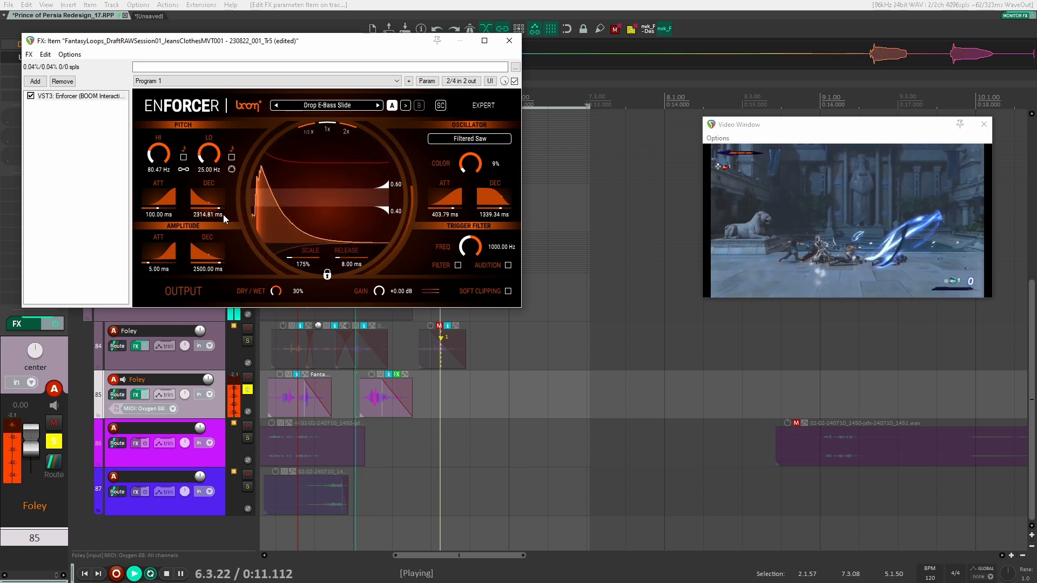
# Switch Enforcer's oscillator to Driven Sine and raise its color to 47%, auditioning the result
pyautogui.click(475, 140)
pyautogui.click(471, 143)
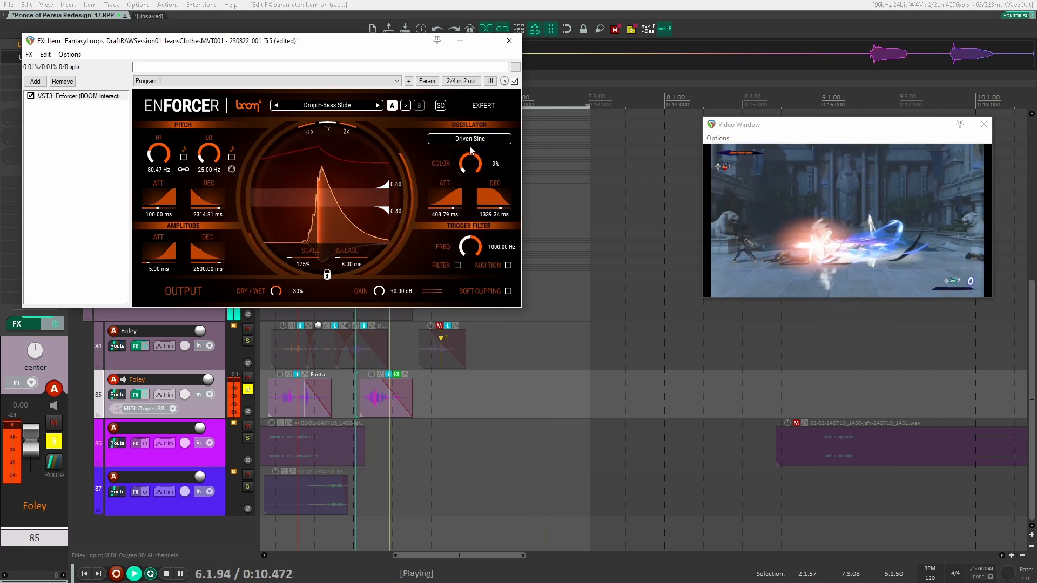
pyautogui.press('space')
pyautogui.press('space')
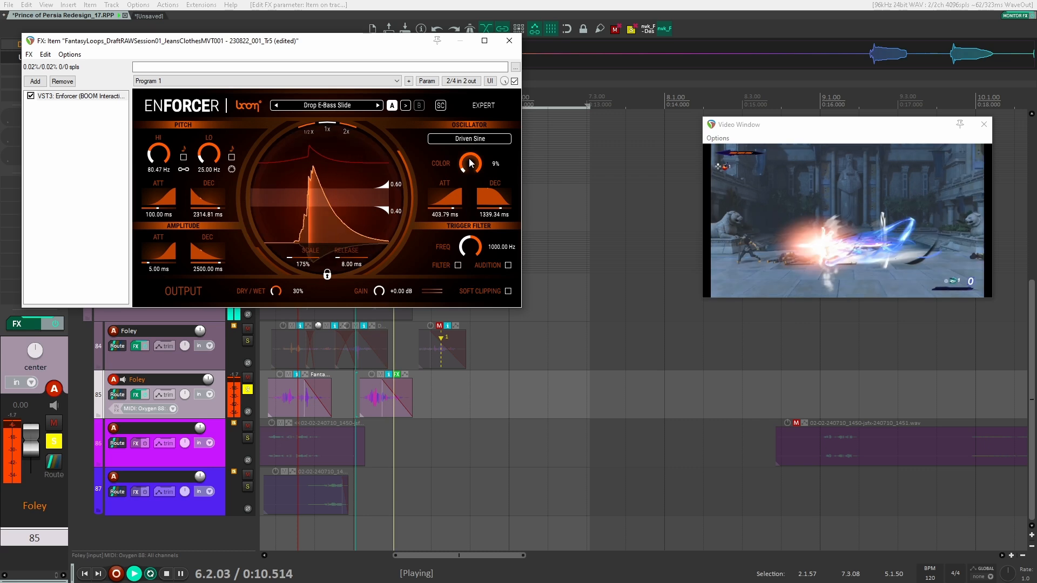
pyautogui.moveTo(470, 163); pyautogui.dragTo(463, 130)
pyautogui.press('space')
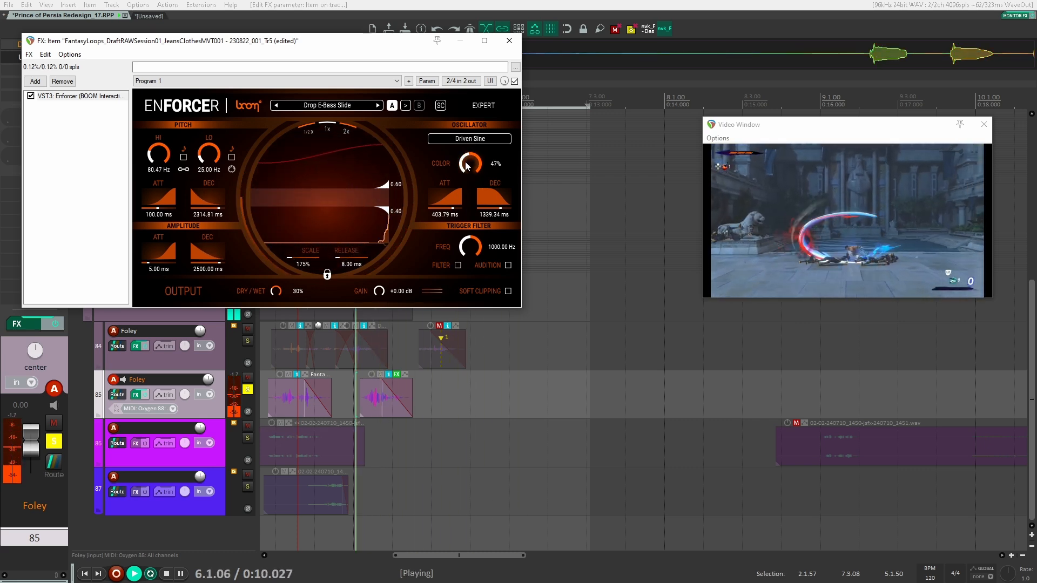
pyautogui.press('space')
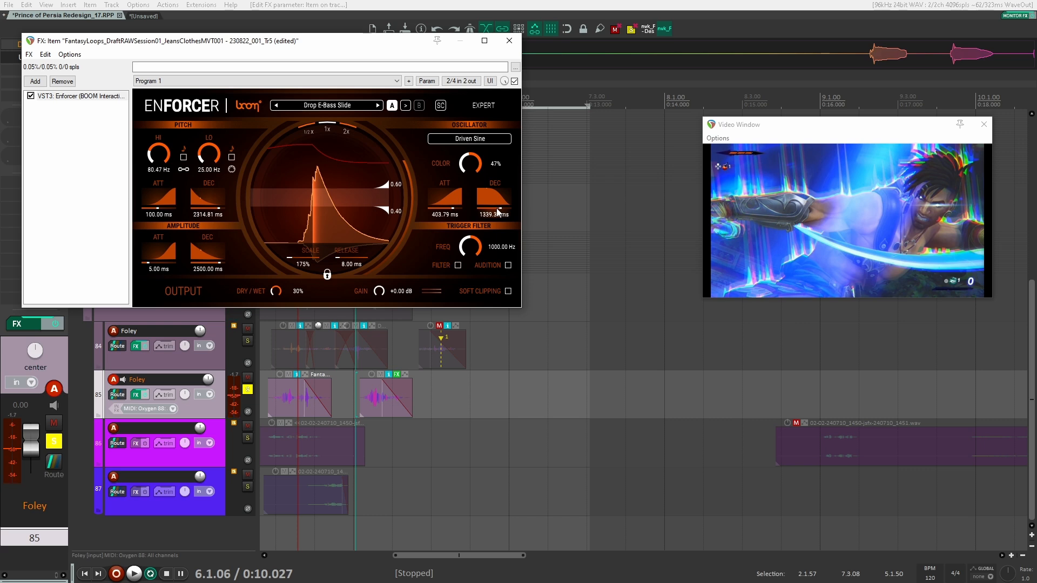
# Set Enforcer's oscillator decay to 1802.52 ms, pitch decay to 1472.35 ms and amplitude decay to 1372.00 ms, auditioning the clip
pyautogui.press('space')
pyautogui.moveTo(496, 211); pyautogui.dragTo(504, 212)
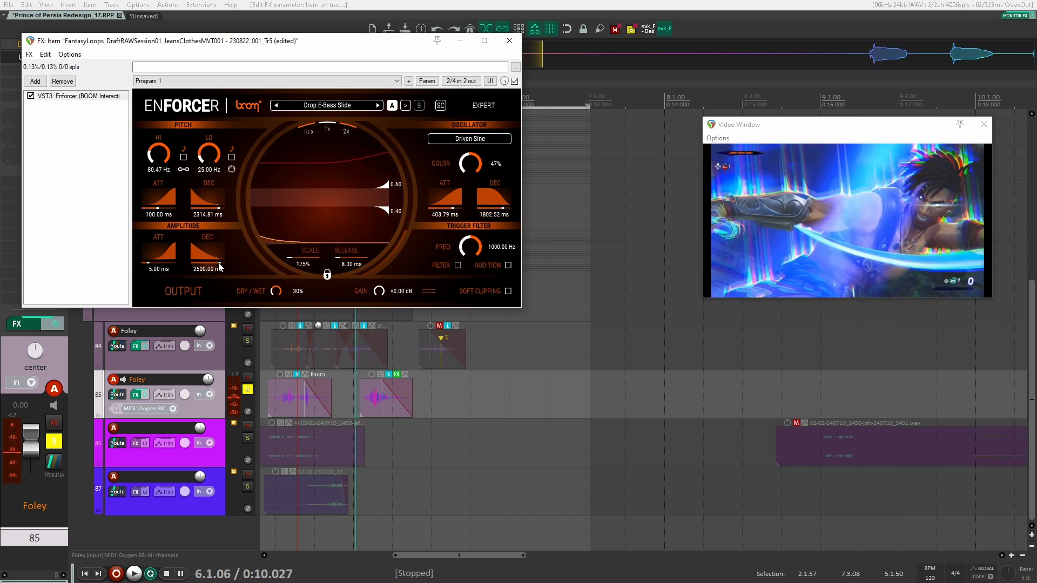
pyautogui.moveTo(220, 208); pyautogui.dragTo(215, 208)
pyautogui.press('space')
pyautogui.press('space')
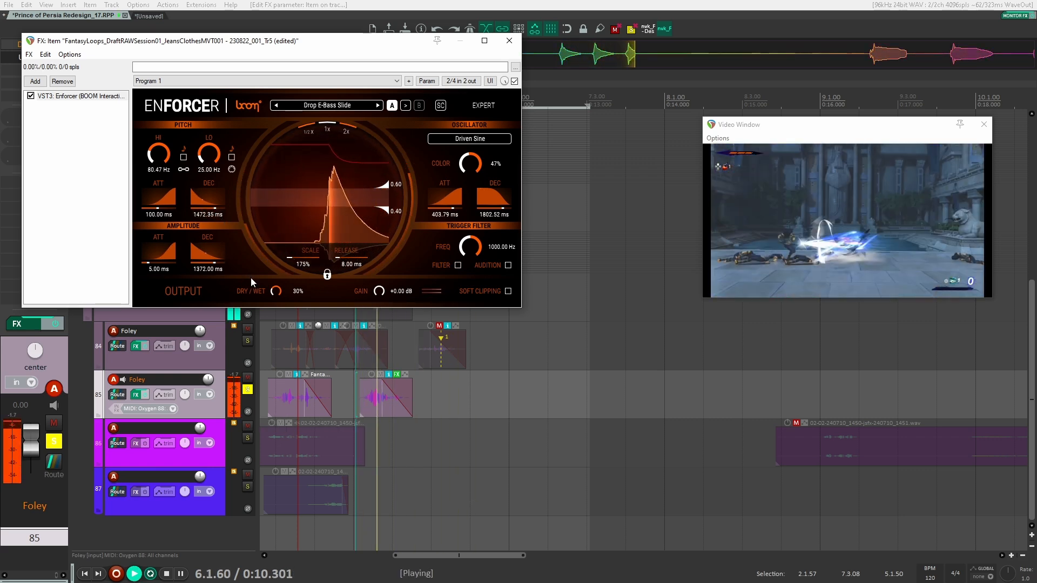
# Raise Enforcer's oscillator color to 85% and replay the soloed clip to check the low-end sweetener
pyautogui.press('space')
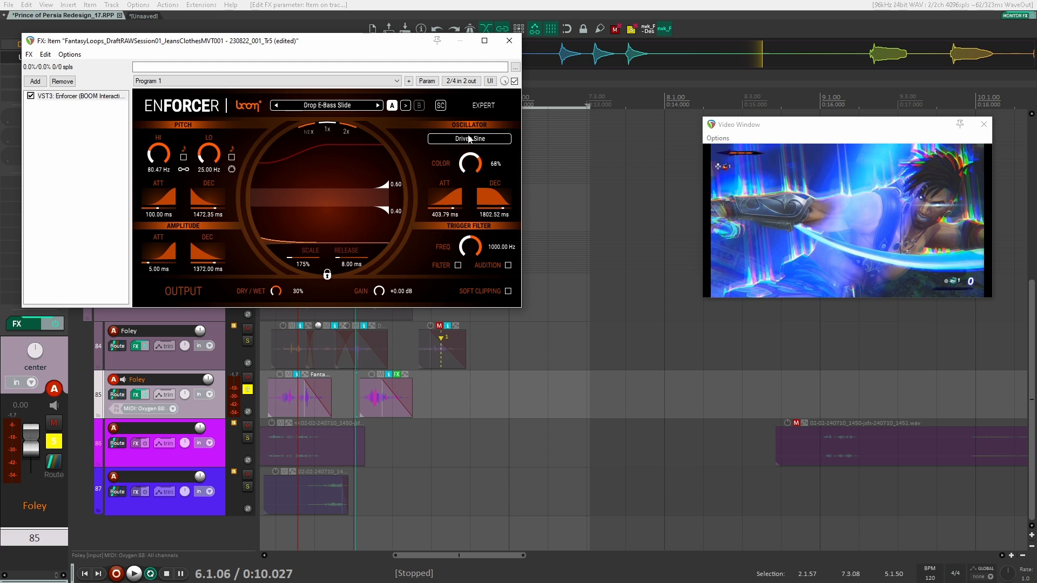
pyautogui.press('space')
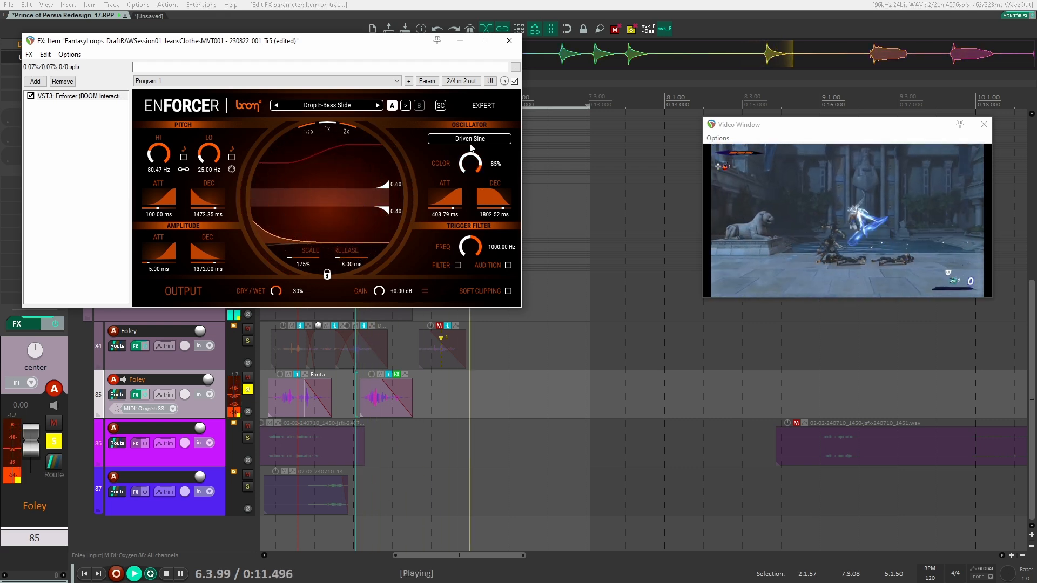
pyautogui.press('space')
pyautogui.press('space')
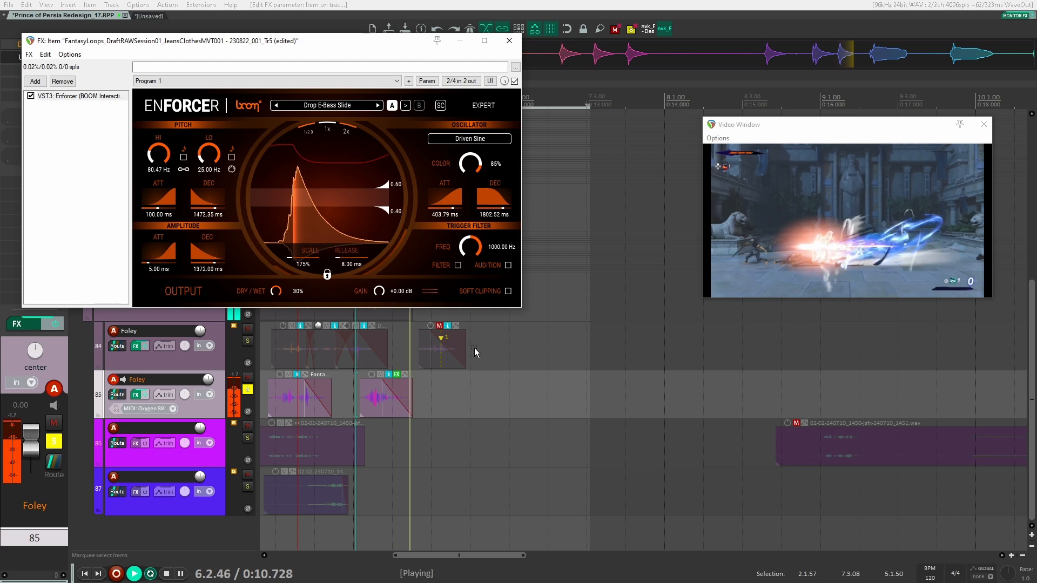
pyautogui.press('space')
pyautogui.press('space')
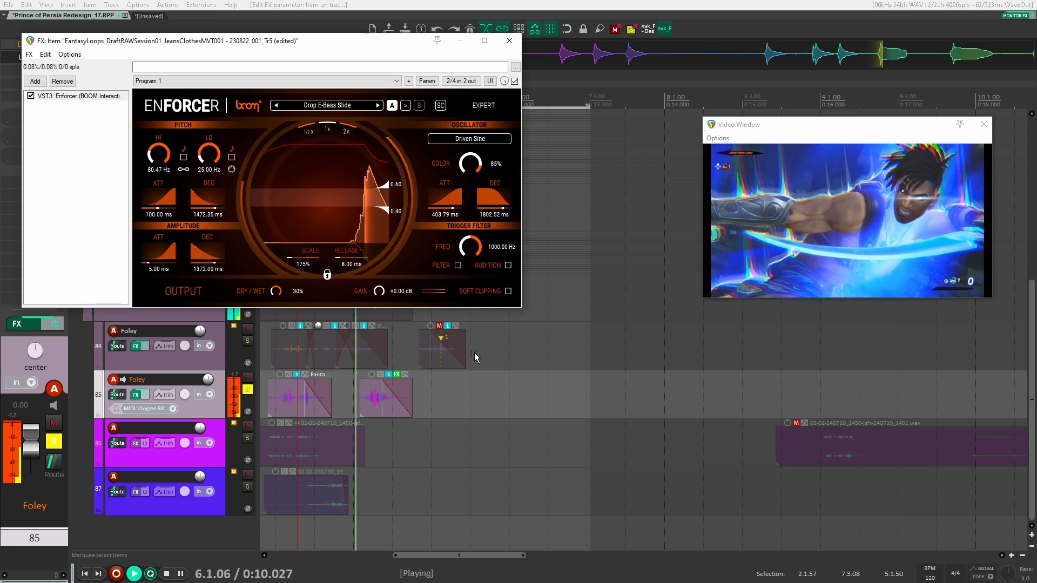
pyautogui.press('space')
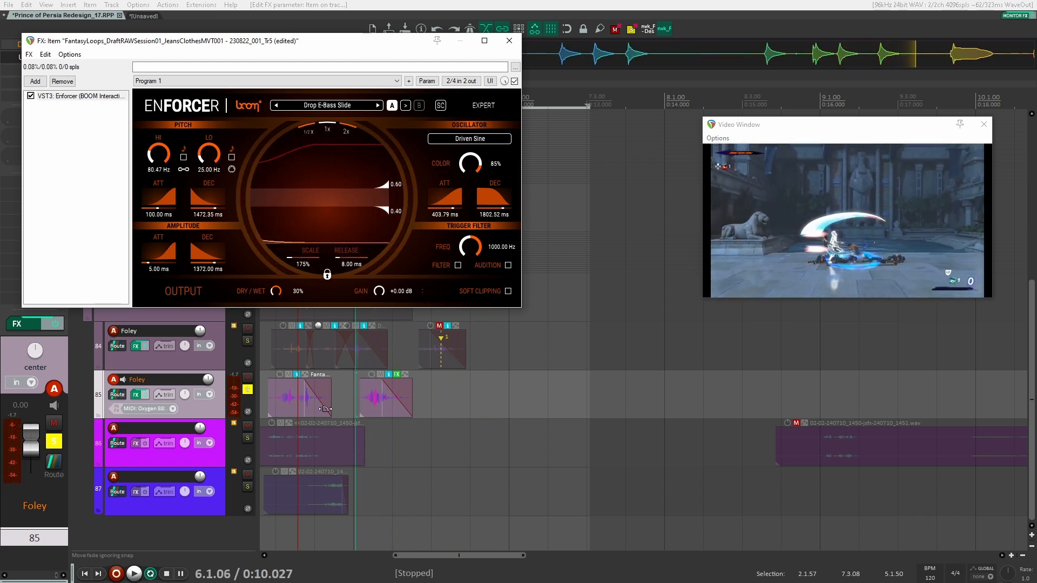
# Unsolo track 85 and close the clip's Enforcer window
pyautogui.click(248, 390)
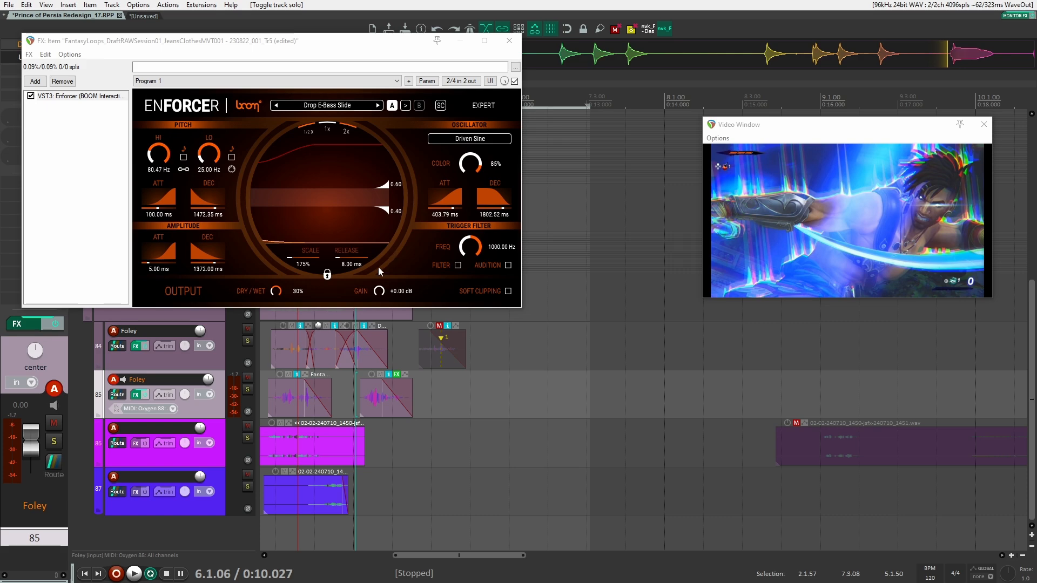
pyautogui.click(513, 46)
pyautogui.moveTo(326, 413); pyautogui.dragTo(556, 402)
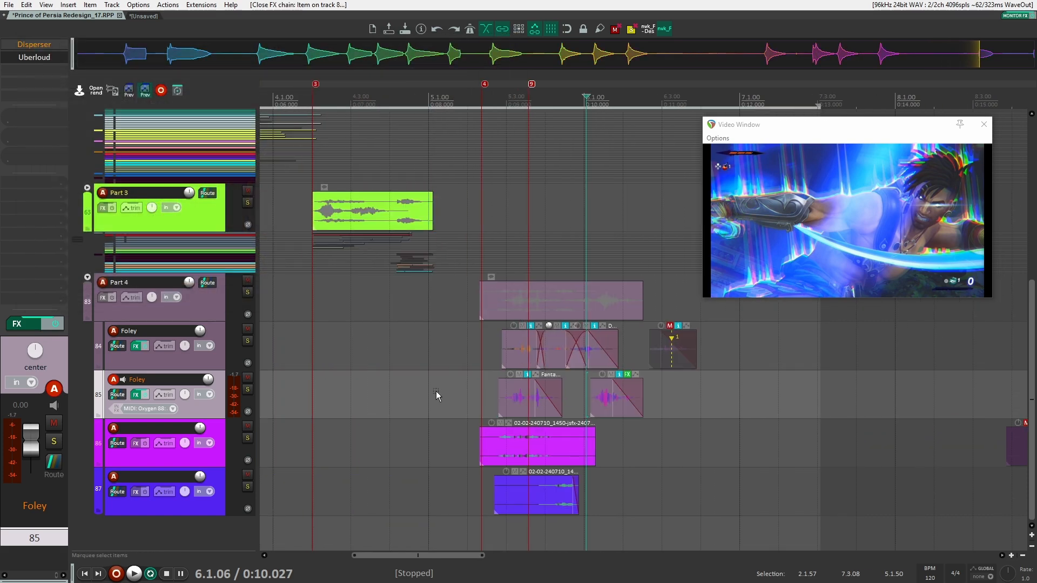
# Play the sequence from before Part 4, then solo the Part 4 track and audition it against the video
pyautogui.click(437, 390)
pyautogui.press('space')
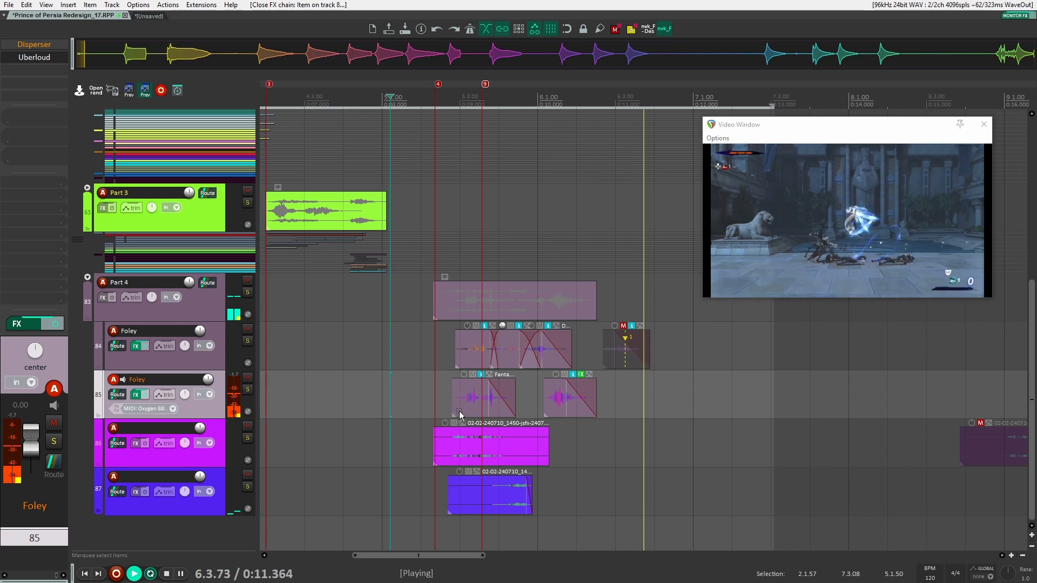
pyautogui.press('space')
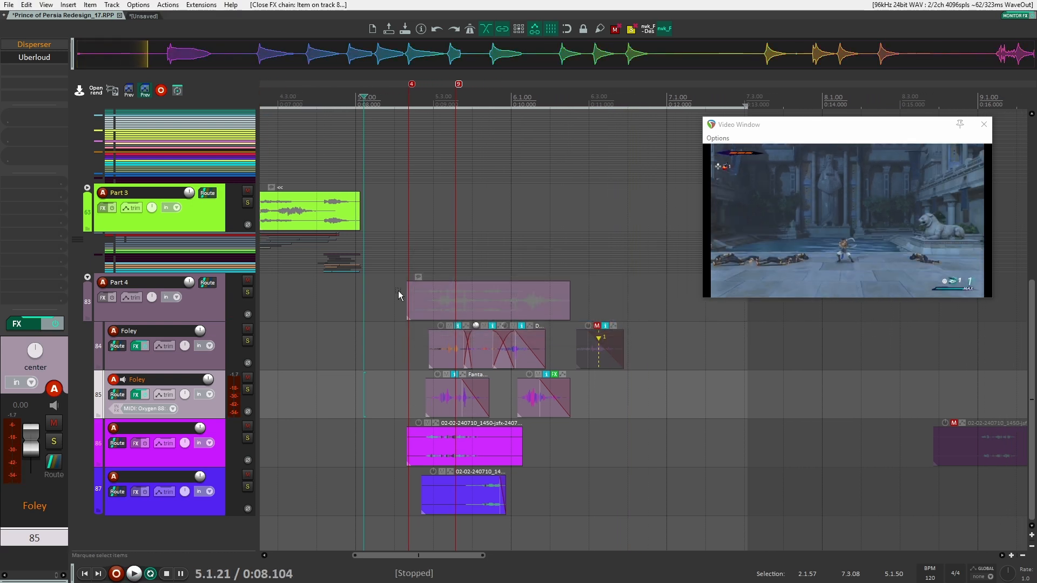
pyautogui.click(401, 305)
pyautogui.click(248, 293)
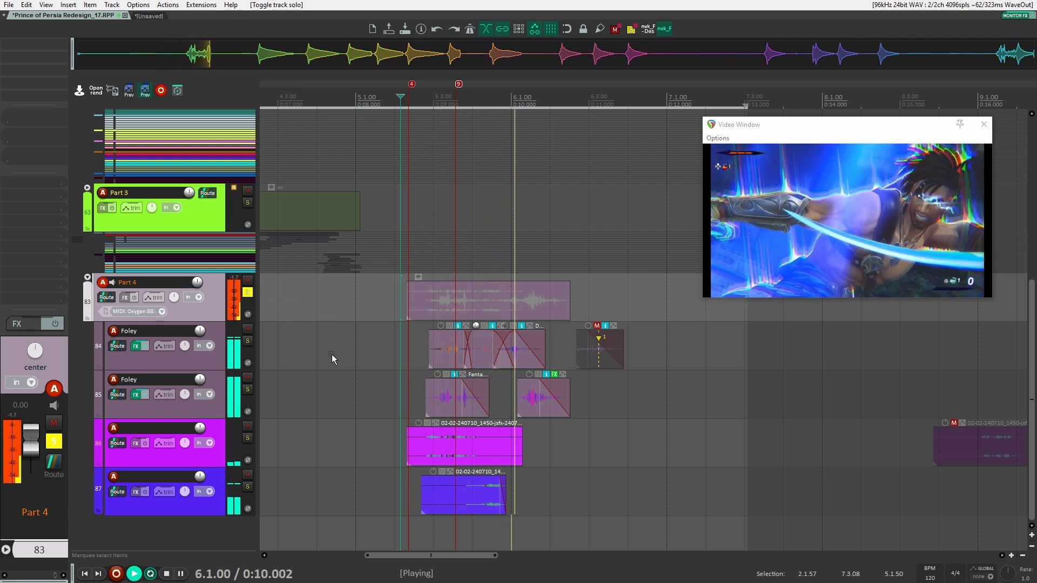
pyautogui.press('space')
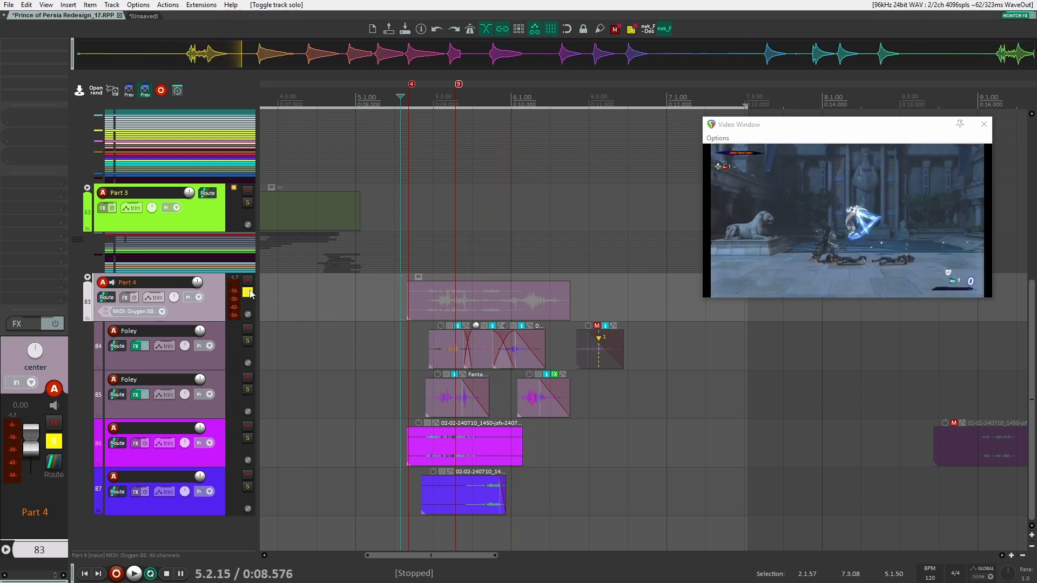
# Solo POP - OG_DAW to hear the original audio over the same section, then unsolo it and replay the redesign
pyautogui.scroll(8, 250, 270)
pyautogui.click(248, 226)
pyautogui.press('space')
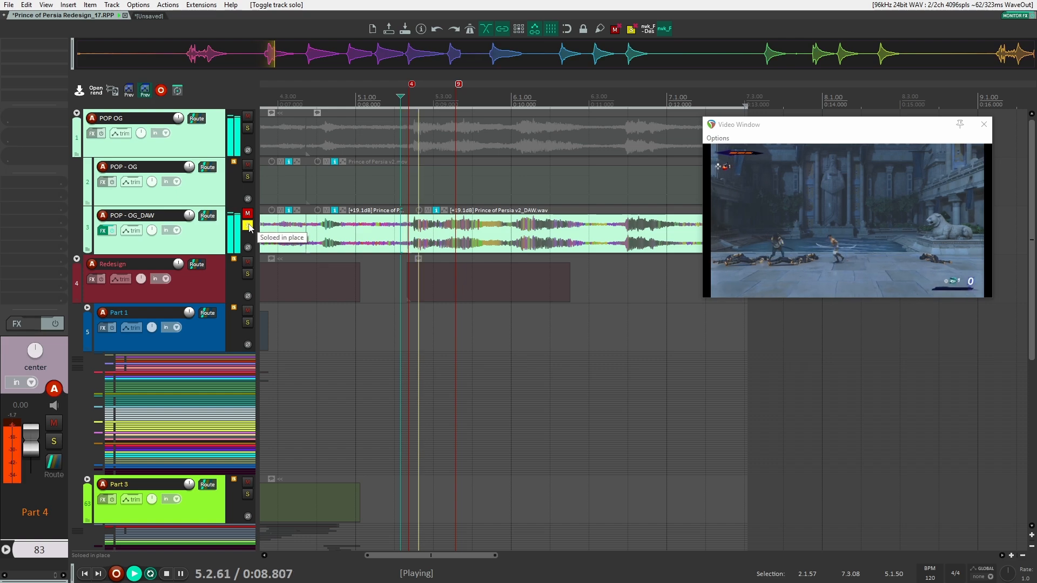
pyautogui.scroll(-6, 385, 435)
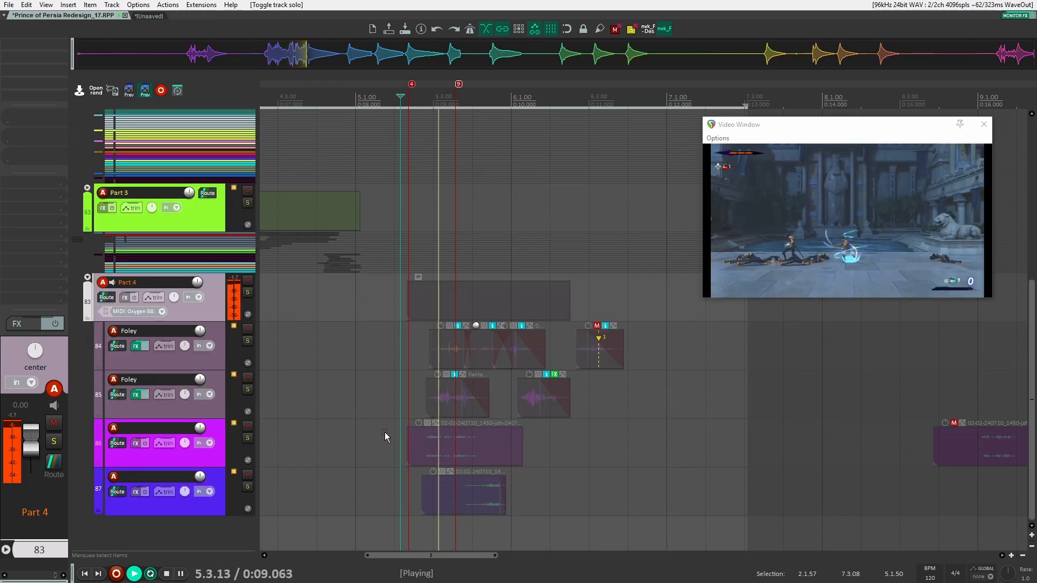
pyautogui.scroll(8, 384, 432)
pyautogui.press('space')
pyautogui.click(249, 226)
pyautogui.scroll(-7, 385, 432)
pyautogui.press('space')
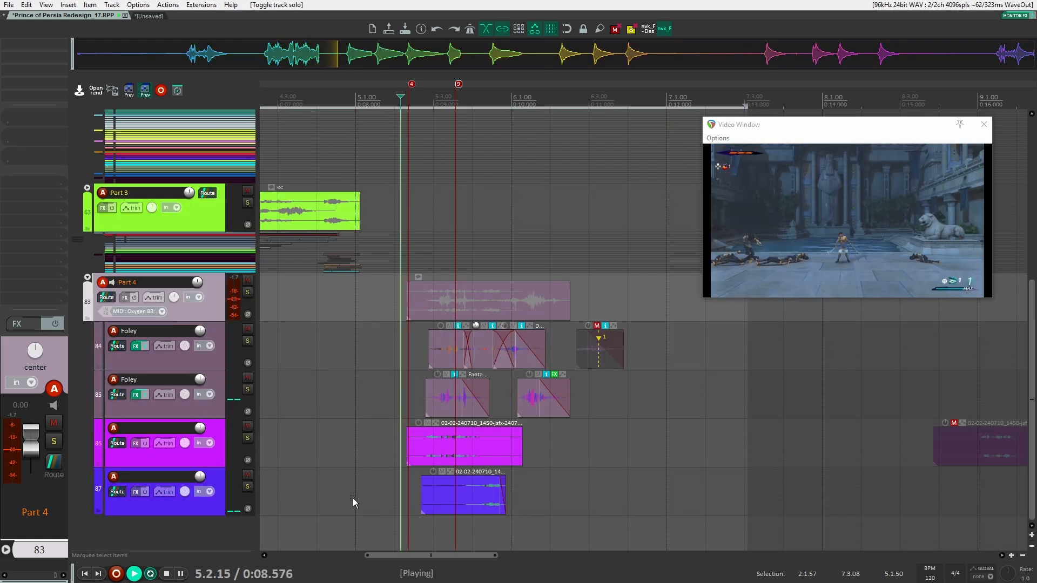
pyautogui.press('space')
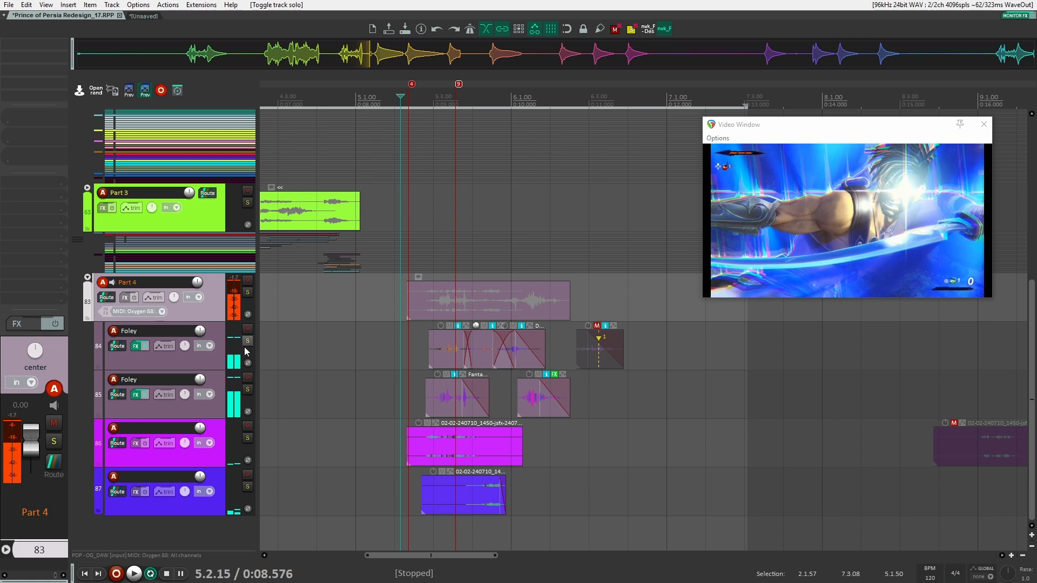
# Solo the Foley track 85, play it back, and unsolo it
pyautogui.click(247, 389)
pyautogui.press('space')
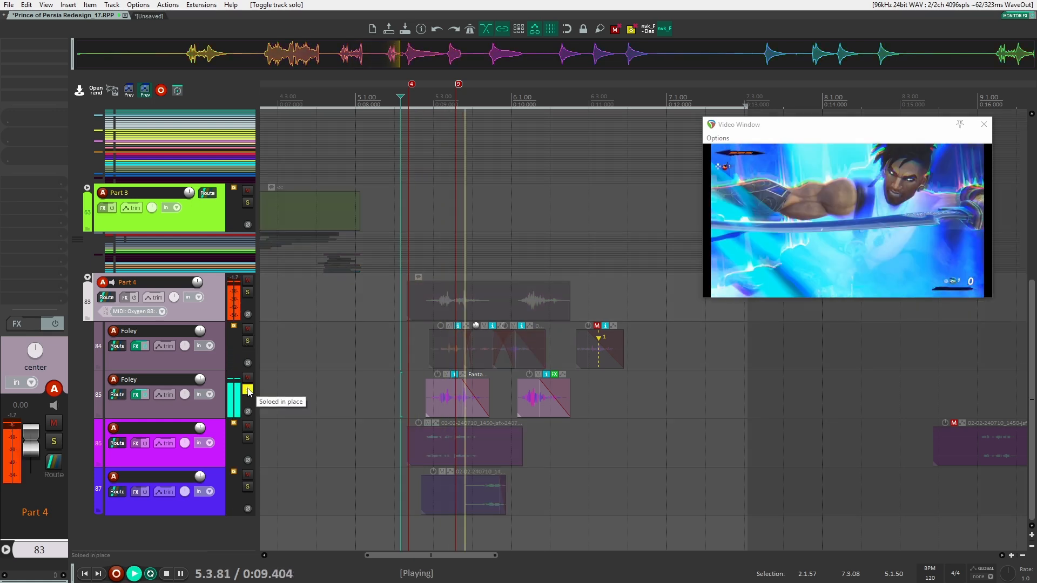
pyautogui.press('space')
pyautogui.click(248, 389)
# Solo and select the Foley track 84, play it back, and unsolo it
pyautogui.click(247, 341)
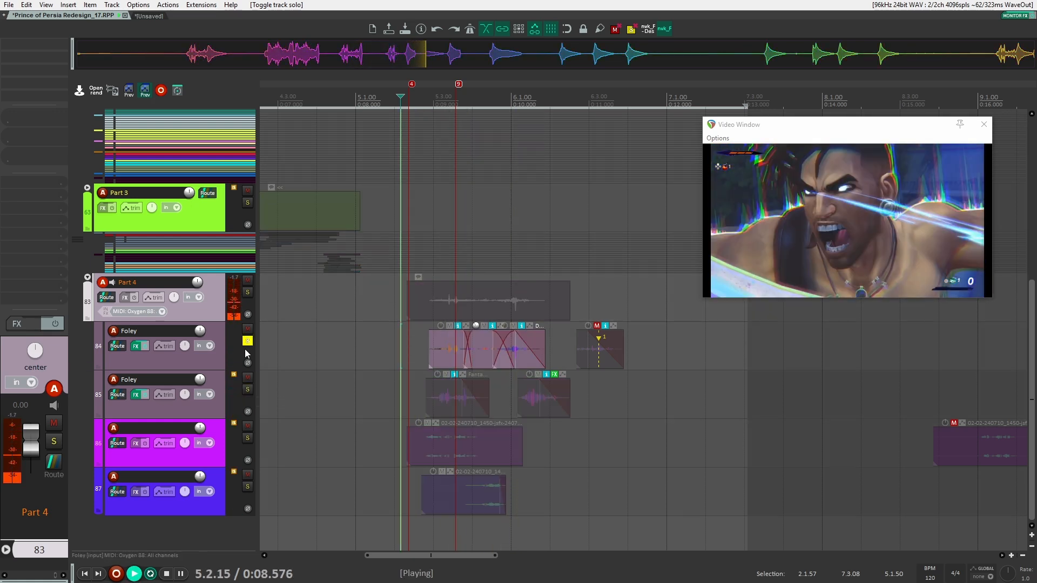
pyautogui.click(221, 358)
pyautogui.press('space')
pyautogui.press('space')
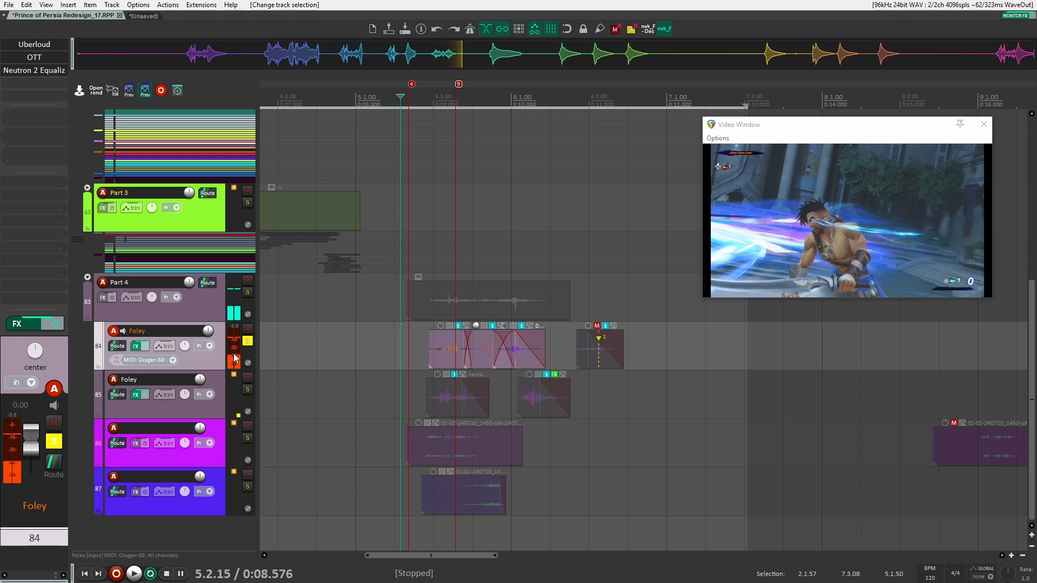
pyautogui.click(248, 341)
# Set track 84's Uberloud to 3-Band with Low 7%, Mid 36% and High 13% push, auditioning and closing its window
pyautogui.click(34, 45)
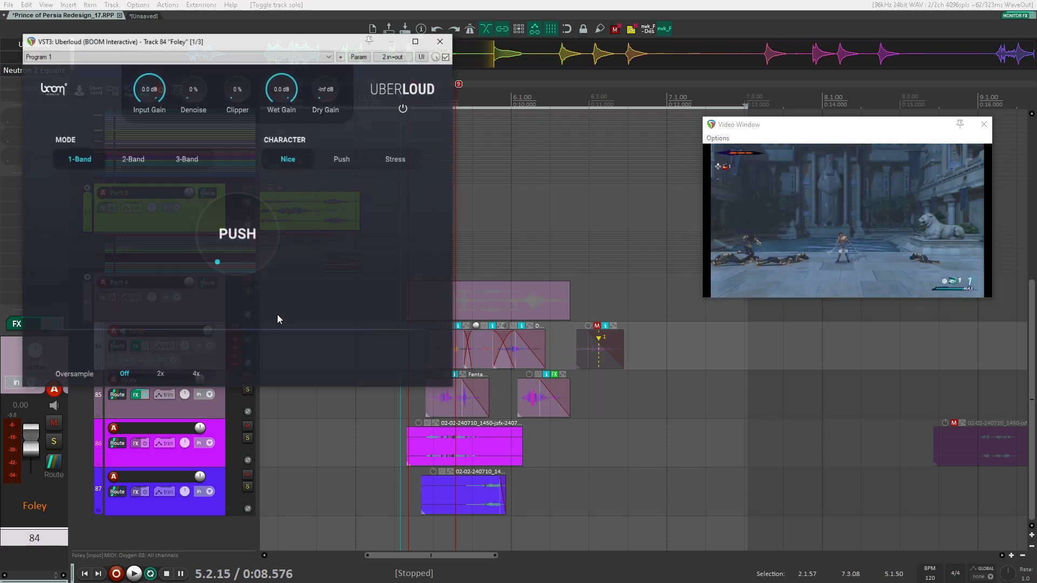
pyautogui.click(179, 162)
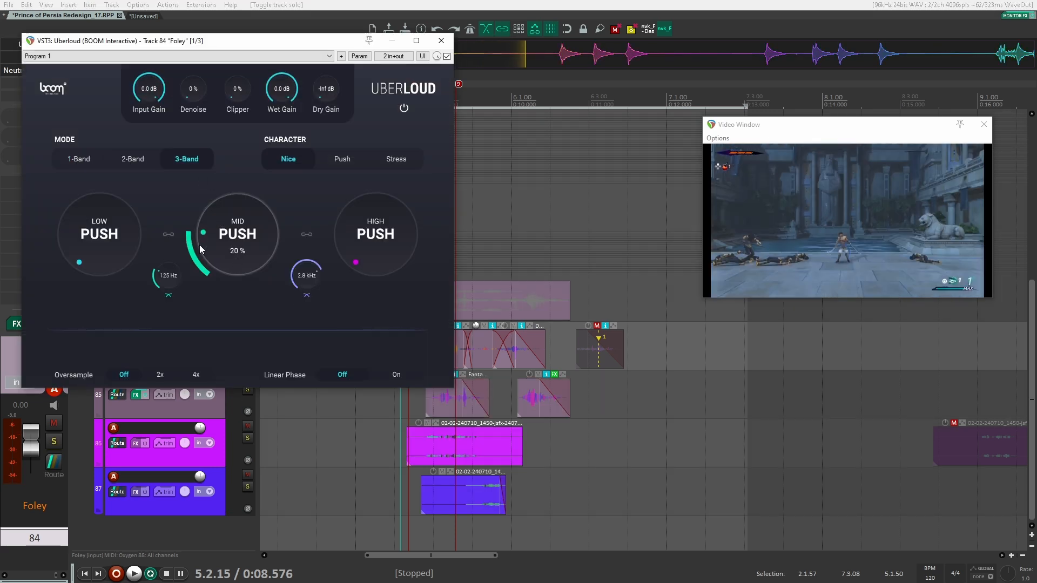
pyautogui.moveTo(121, 220); pyautogui.dragTo(122, 232)
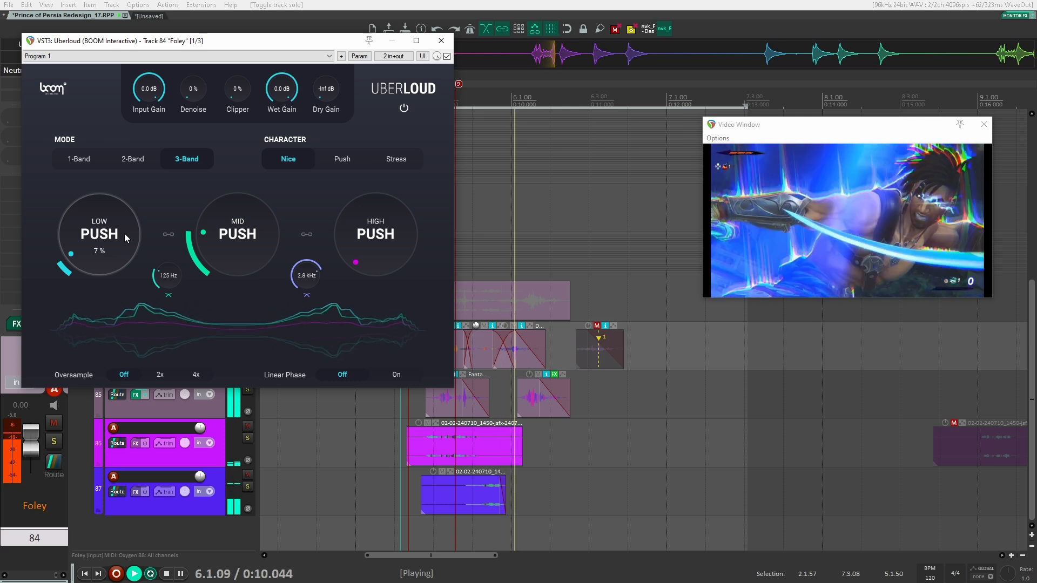
pyautogui.press('space')
pyautogui.moveTo(233, 239); pyautogui.dragTo(231, 228)
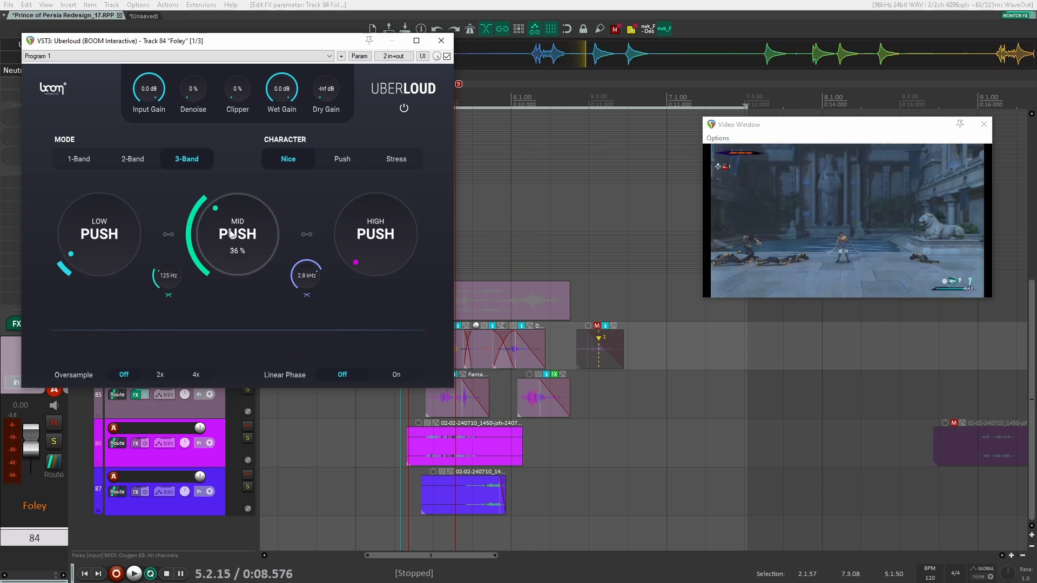
pyautogui.moveTo(375, 239); pyautogui.dragTo(374, 247)
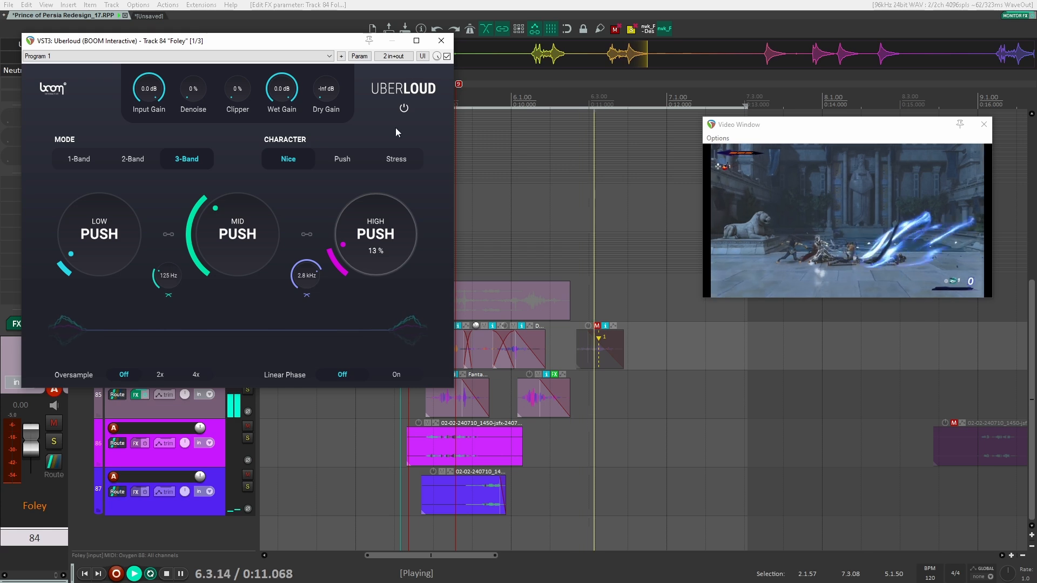
pyautogui.press('space')
pyautogui.click(442, 40)
pyautogui.press('space')
# Audition the Foley track 84 in solo with its Uberloud processing
pyautogui.click(248, 341)
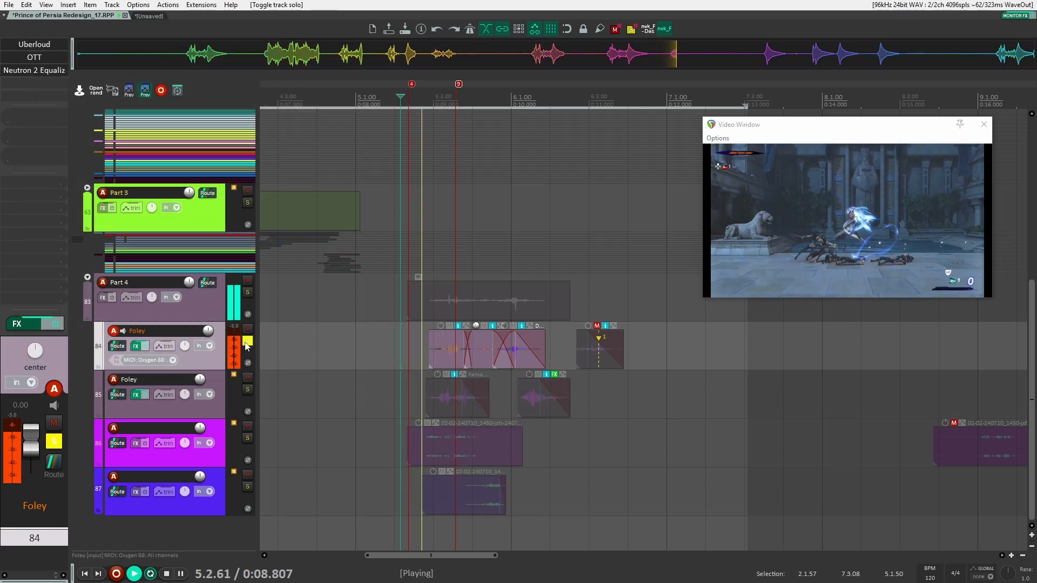
pyautogui.click(247, 341)
pyautogui.click(247, 341)
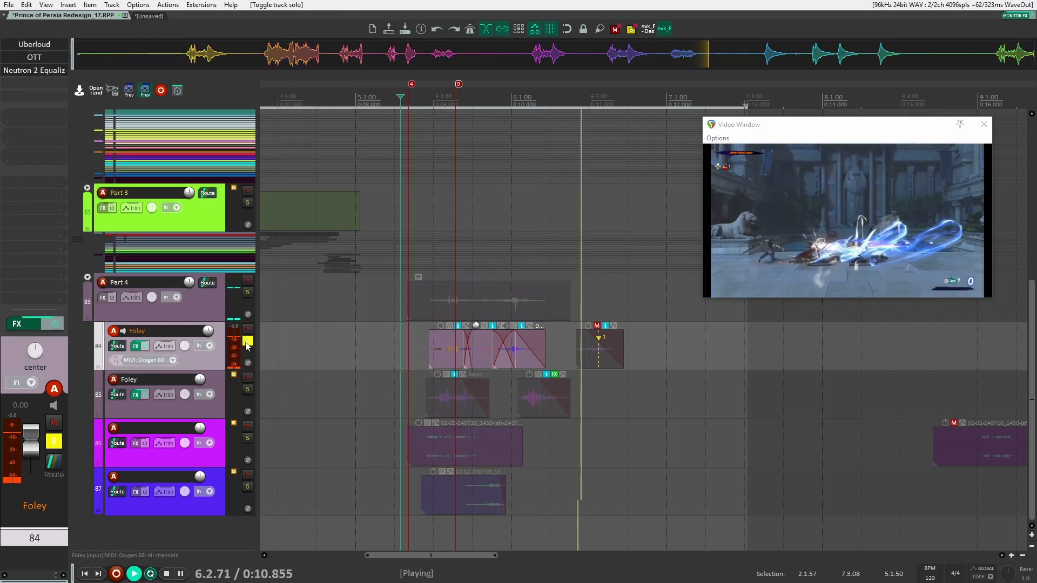
pyautogui.press('space')
# Lower the volume of track 84's second Foley item to -15.20 dB and replay the soloed track
pyautogui.press('space')
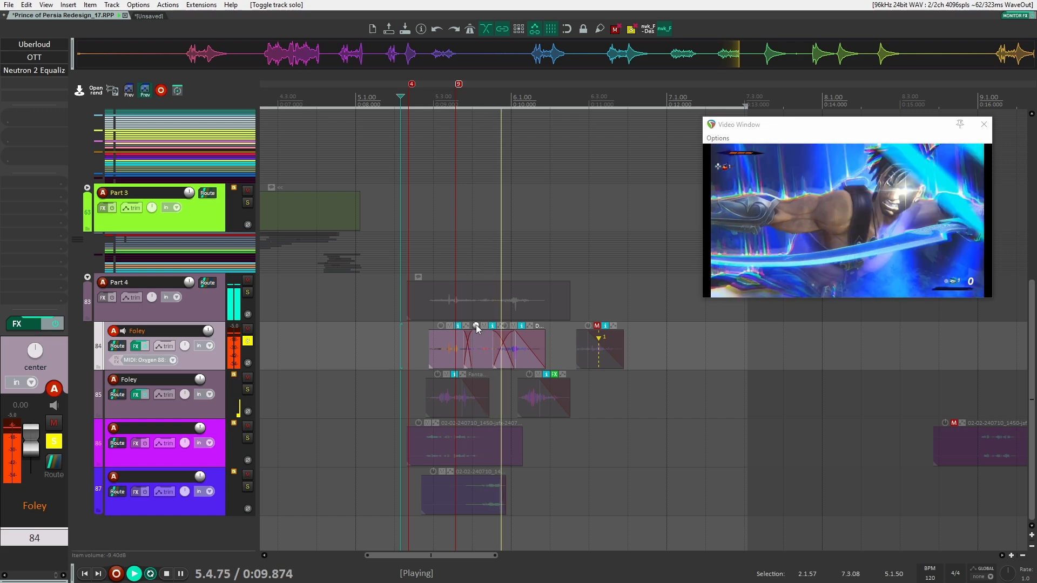
pyautogui.moveTo(476, 325); pyautogui.dragTo(473, 355)
pyautogui.press('space')
pyautogui.press('space')
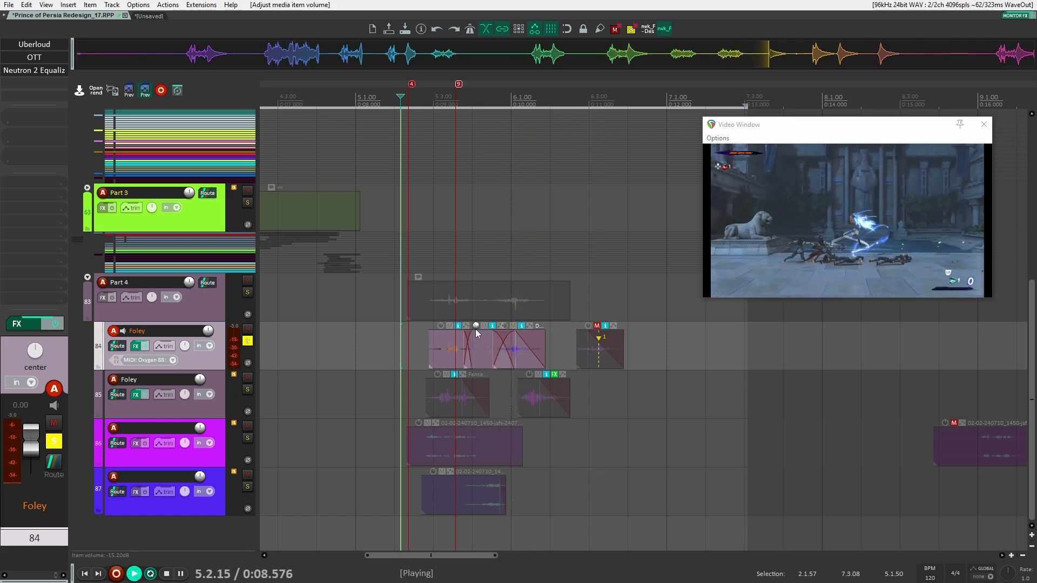
# Compare track 84's Uberloud with High push at 0%, set it to 15%, then audition and close the plugin window
pyautogui.click(30, 50)
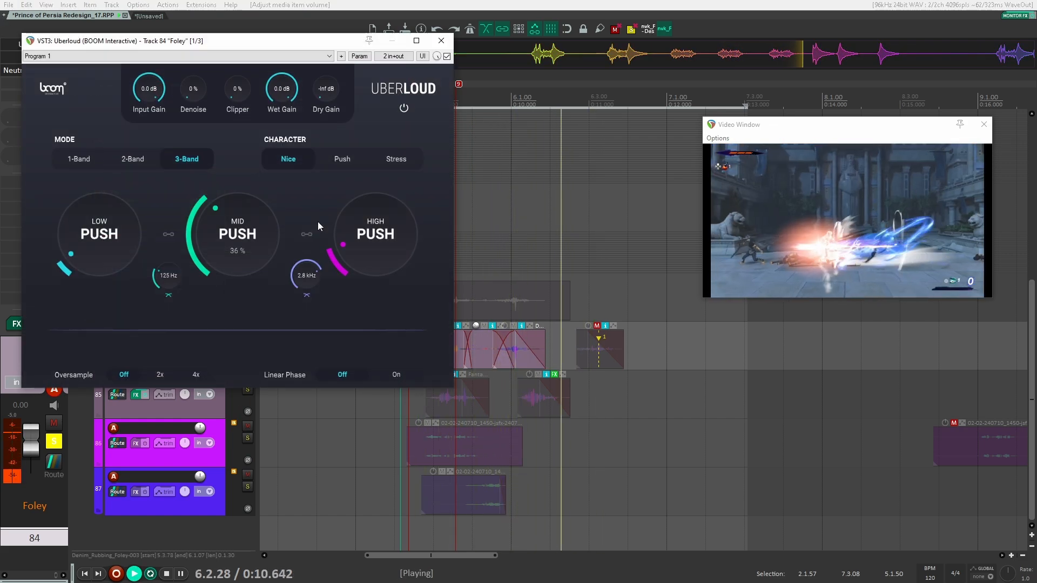
pyautogui.press('space')
pyautogui.press('space')
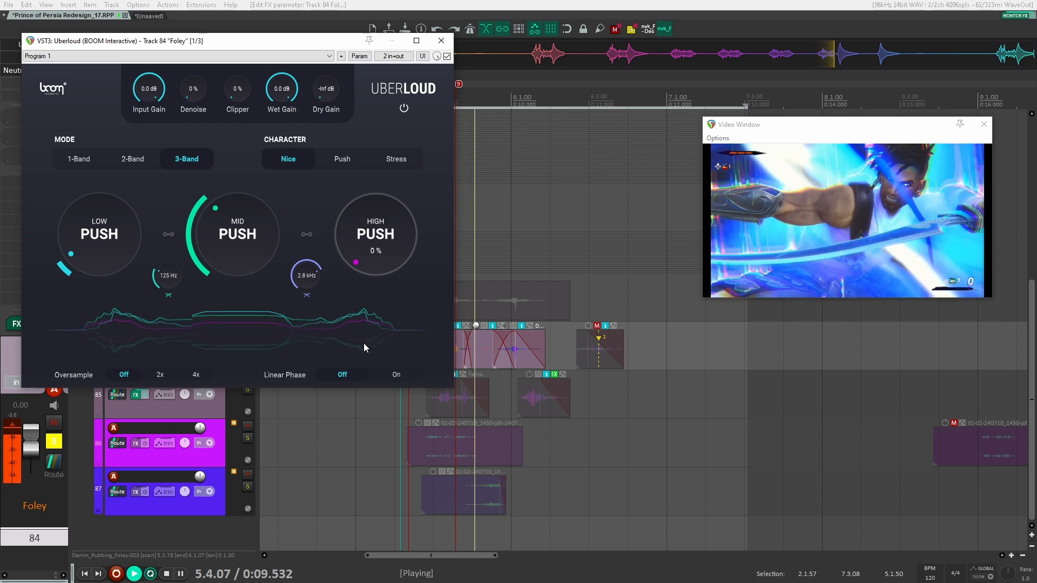
pyautogui.press('space')
pyautogui.moveTo(361, 249); pyautogui.dragTo(361, 232)
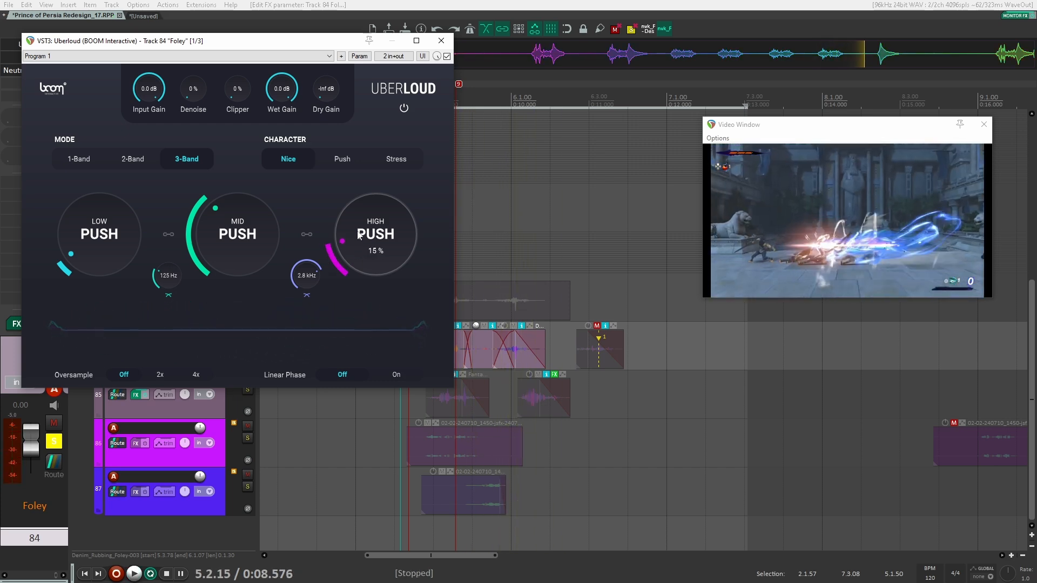
pyautogui.press('space')
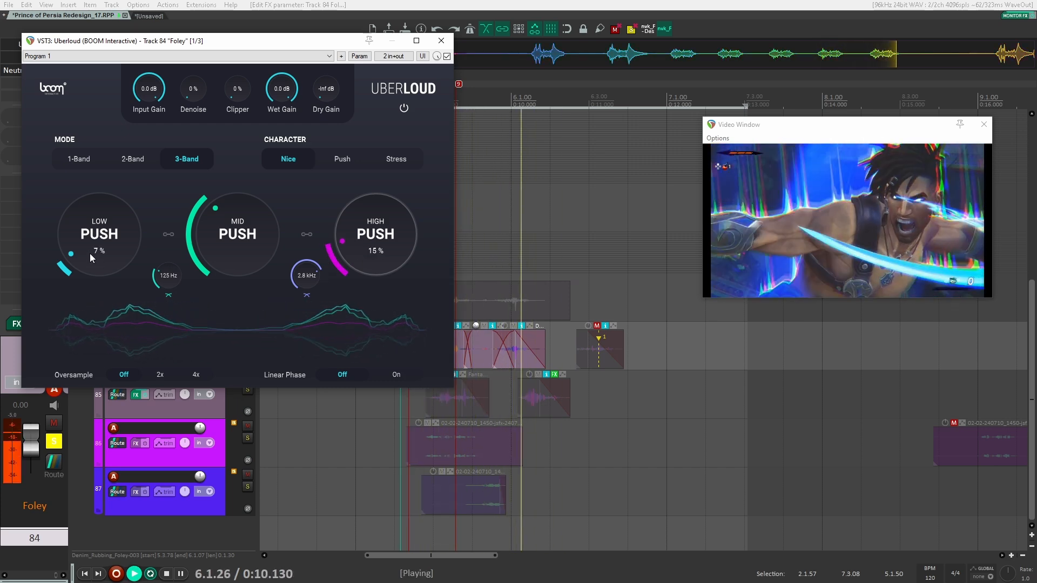
pyautogui.press('space')
pyautogui.press('space')
pyautogui.click(442, 42)
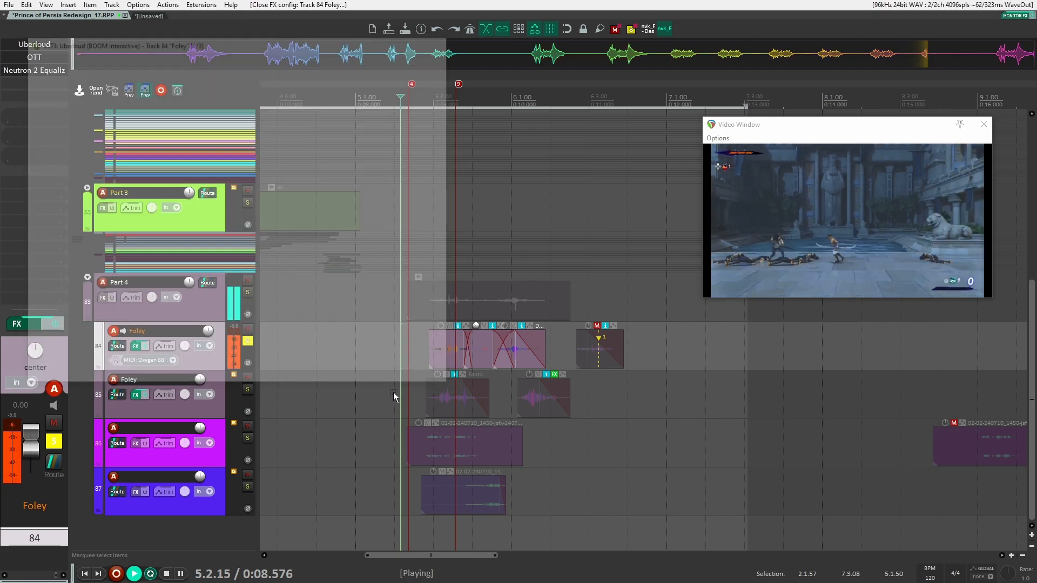
# Unsolo track 84 and replay the Part 4 section with all layers
pyautogui.click(248, 341)
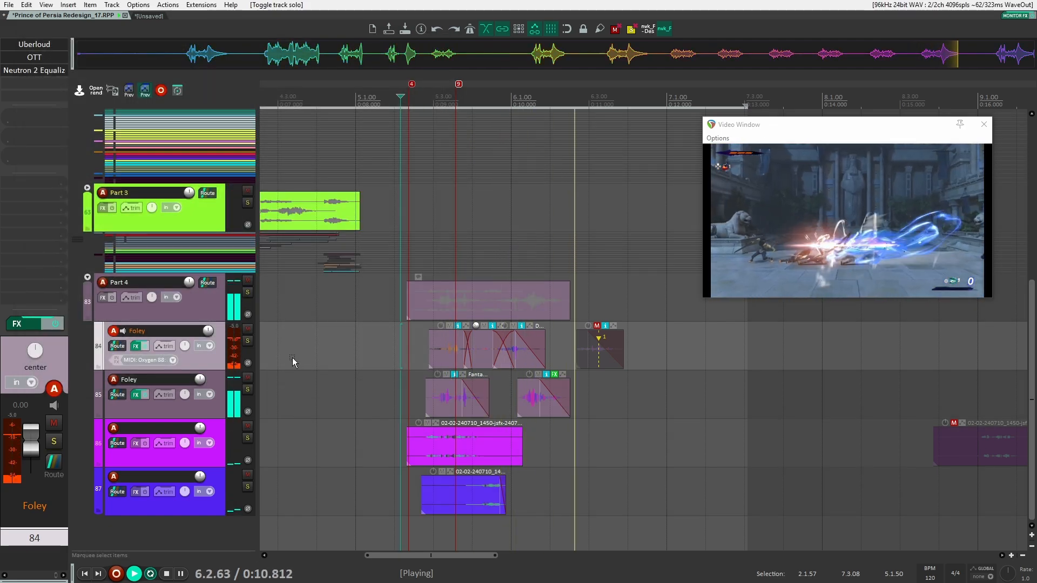
pyautogui.press('space')
pyautogui.press('space')
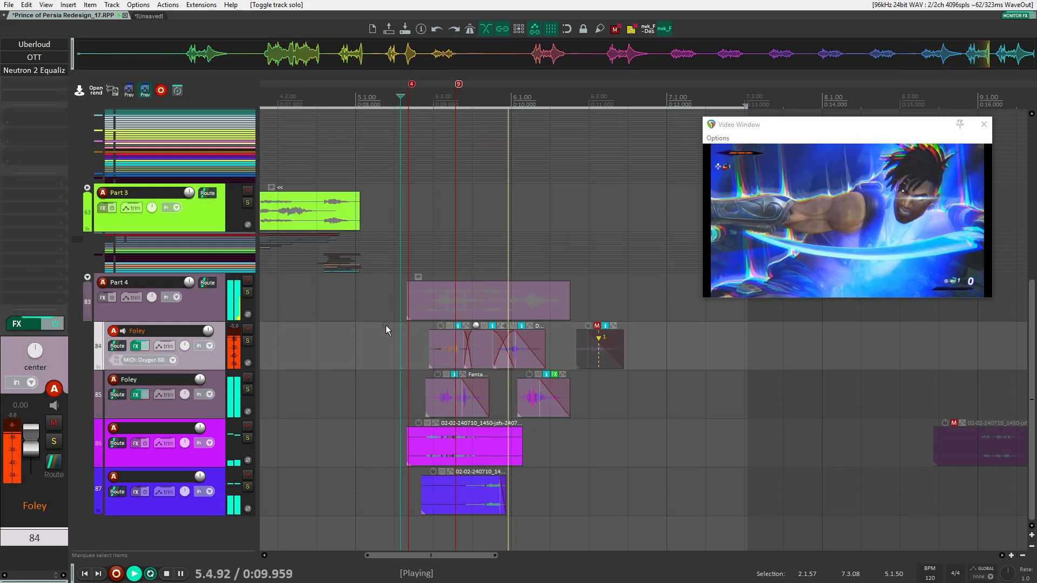
pyautogui.press('space')
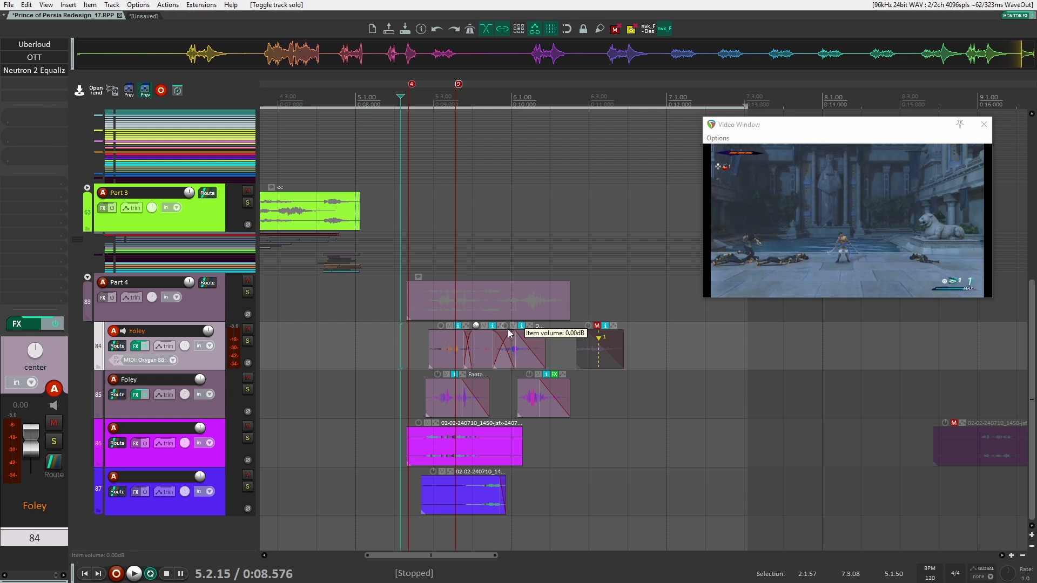
# Mute track 84's third Foley item to hear the section without it, then unmute it and replay for comparison
pyautogui.click(513, 326)
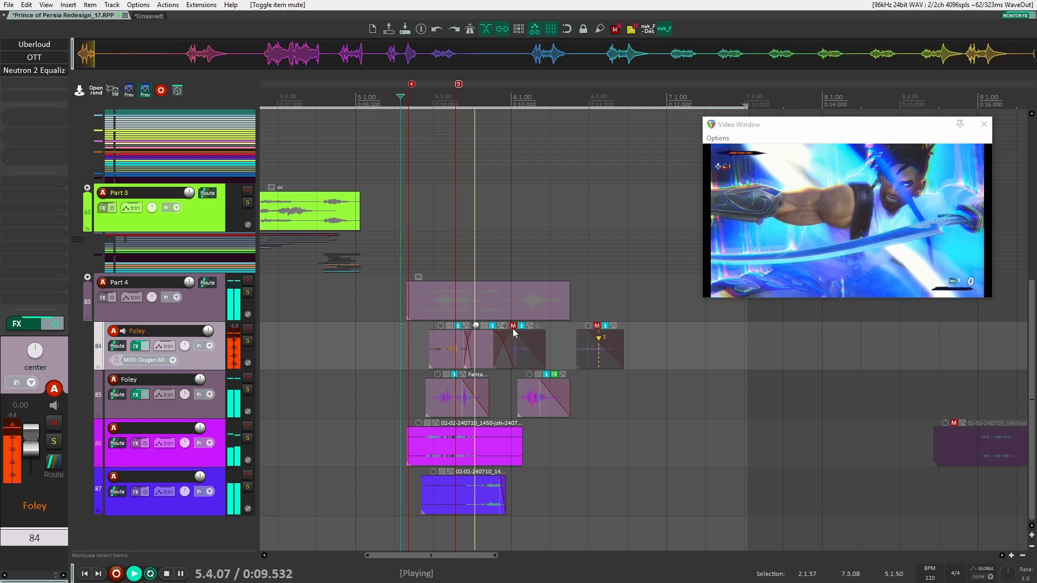
pyautogui.press('space')
pyautogui.click(513, 327)
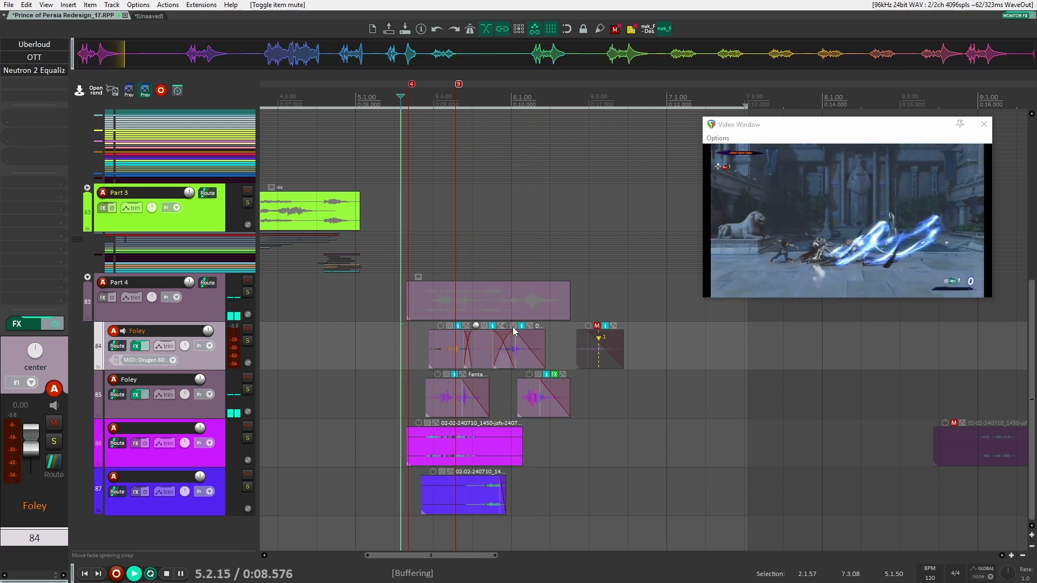
pyautogui.press('space')
# Lower the volume of track 84's third Foley item, nudge the item slightly earlier, and audition the changes
pyautogui.moveTo(504, 344); pyautogui.dragTo(498, 393)
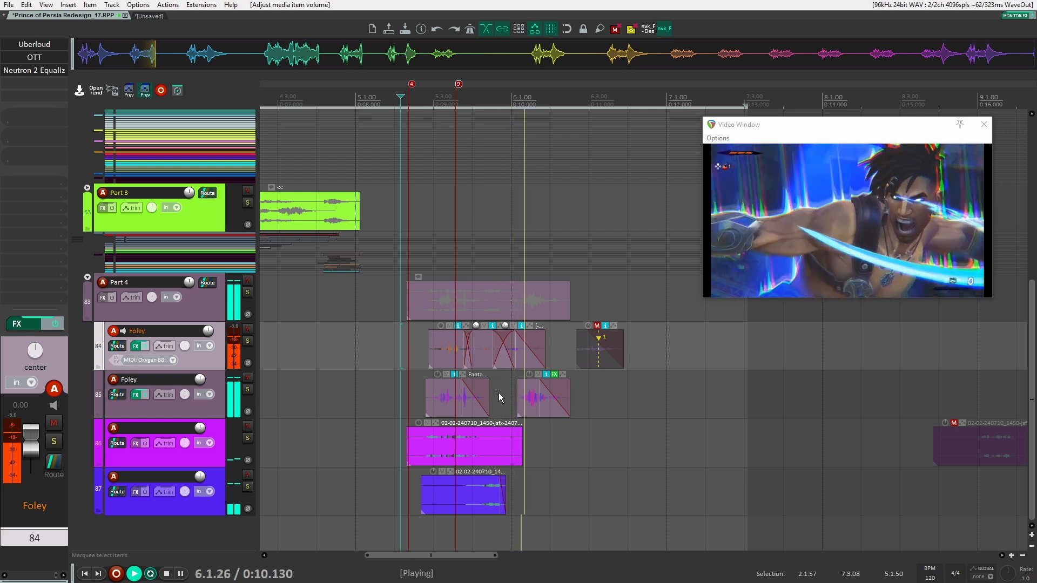
pyautogui.press('space')
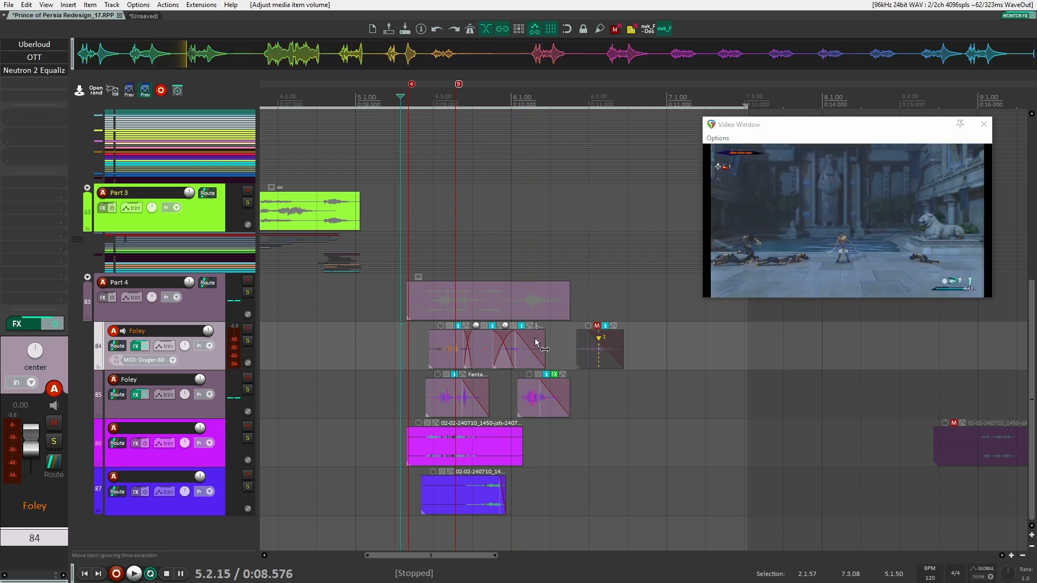
pyautogui.moveTo(535, 336); pyautogui.dragTo(522, 336)
pyautogui.press('space')
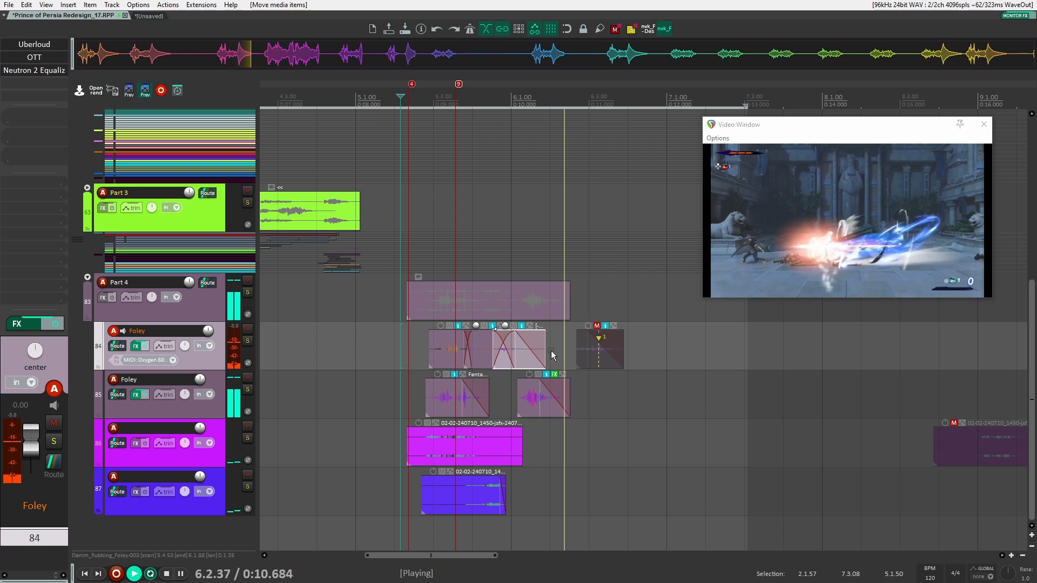
pyautogui.press('space')
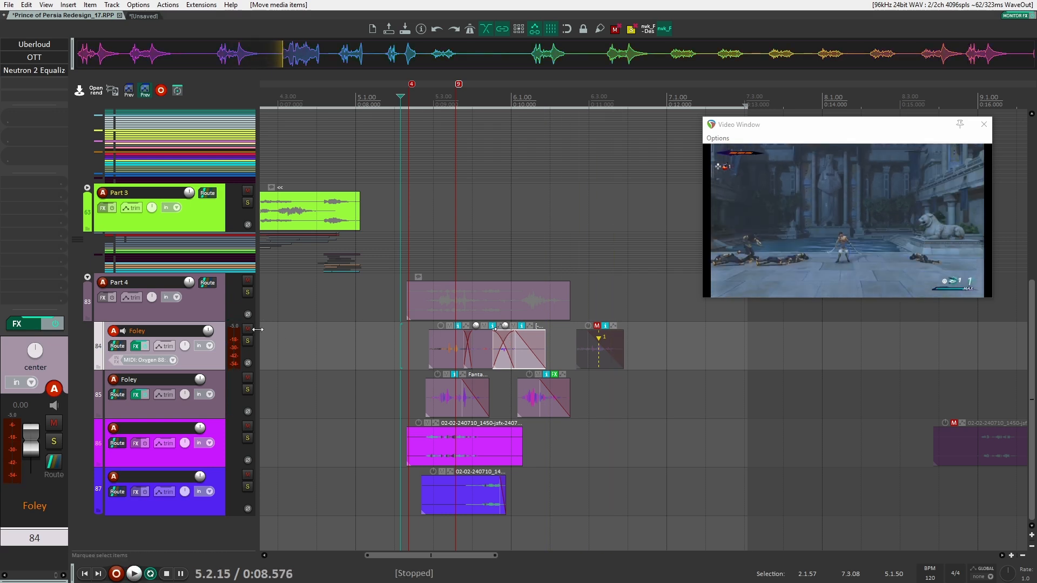
# Review track 84's Uberloud settings, close the plugin window, and look over the Foley items on tracks 84 and 85
pyautogui.click(42, 43)
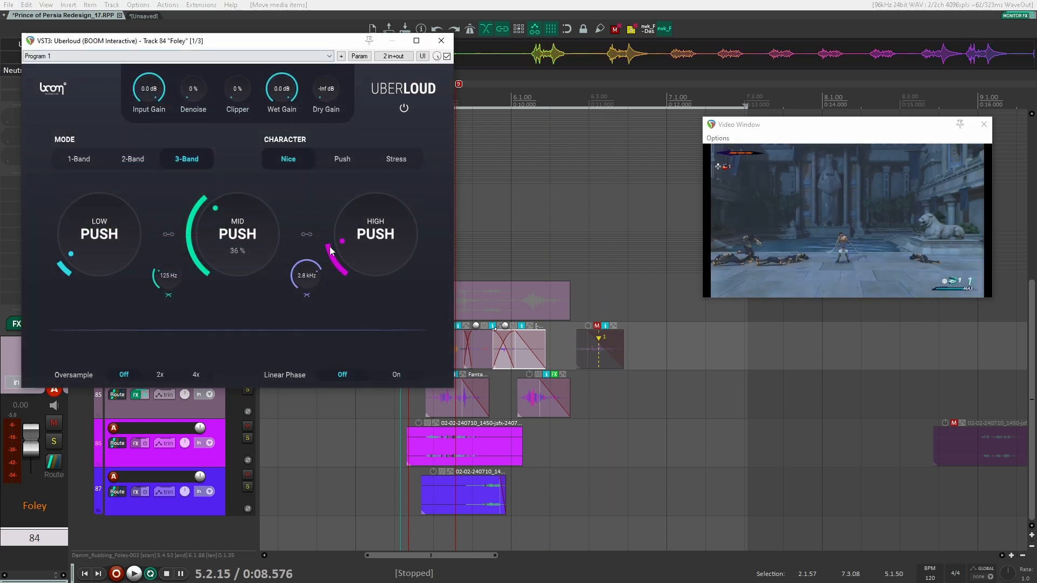
pyautogui.click(448, 46)
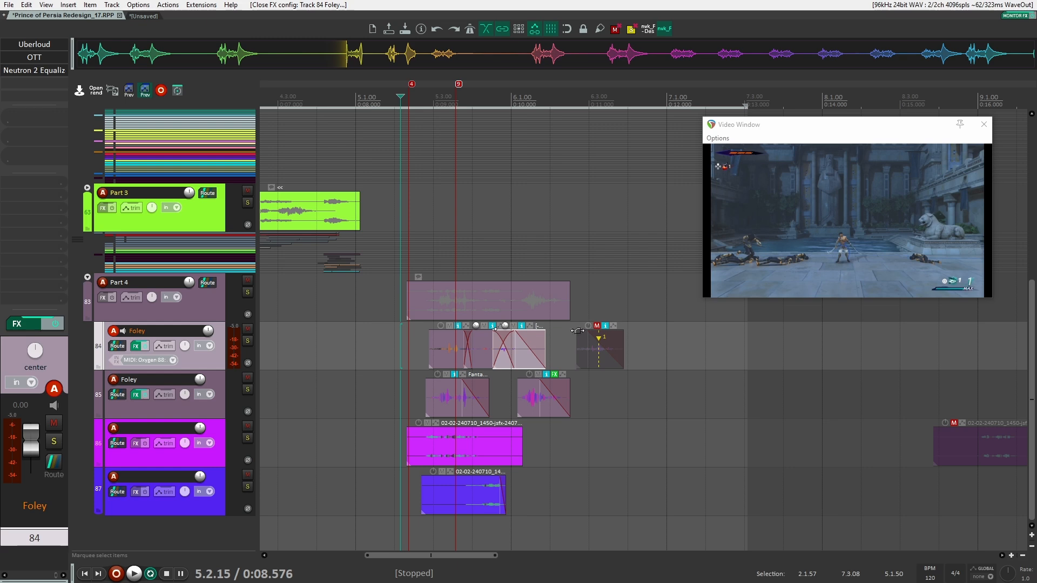
pyautogui.click(562, 344)
pyautogui.scroll(3, 562, 344)
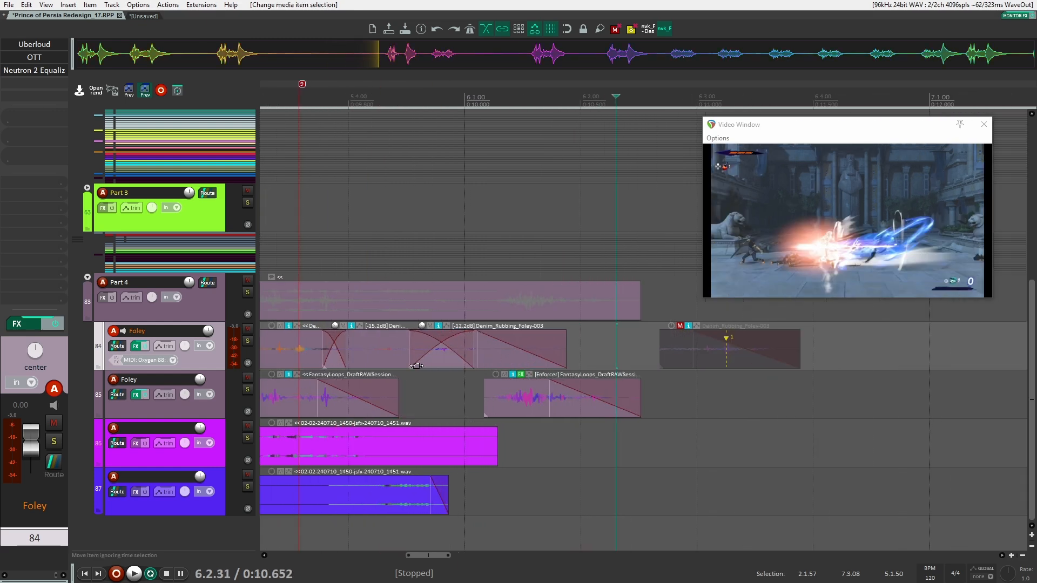
pyautogui.click(447, 374)
pyautogui.scroll(-1, 408, 387)
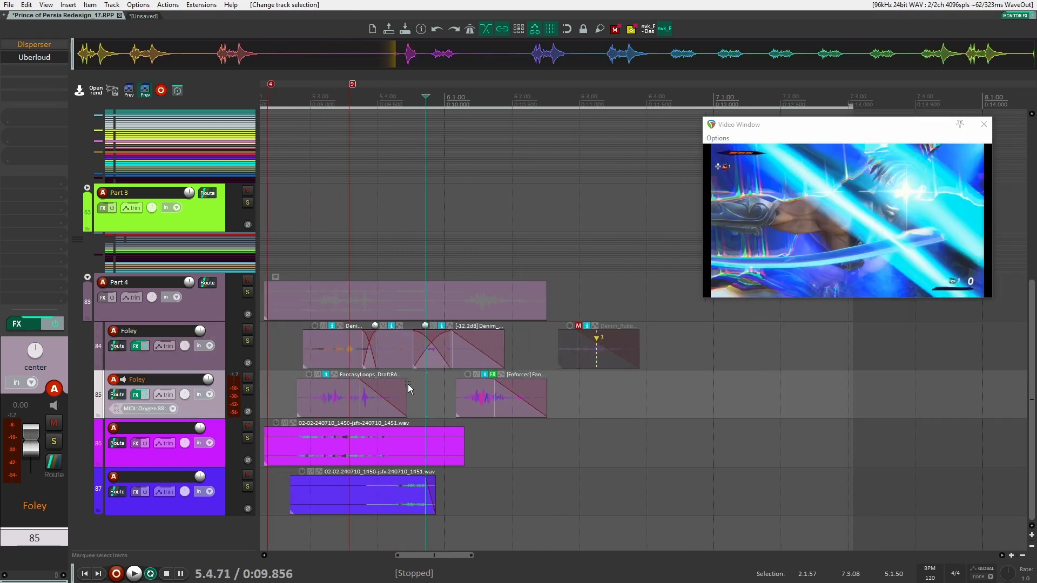
# Solo Foley tracks 84 and 85 and audition them together from just before their first items
pyautogui.click(247, 293)
pyautogui.click(247, 341)
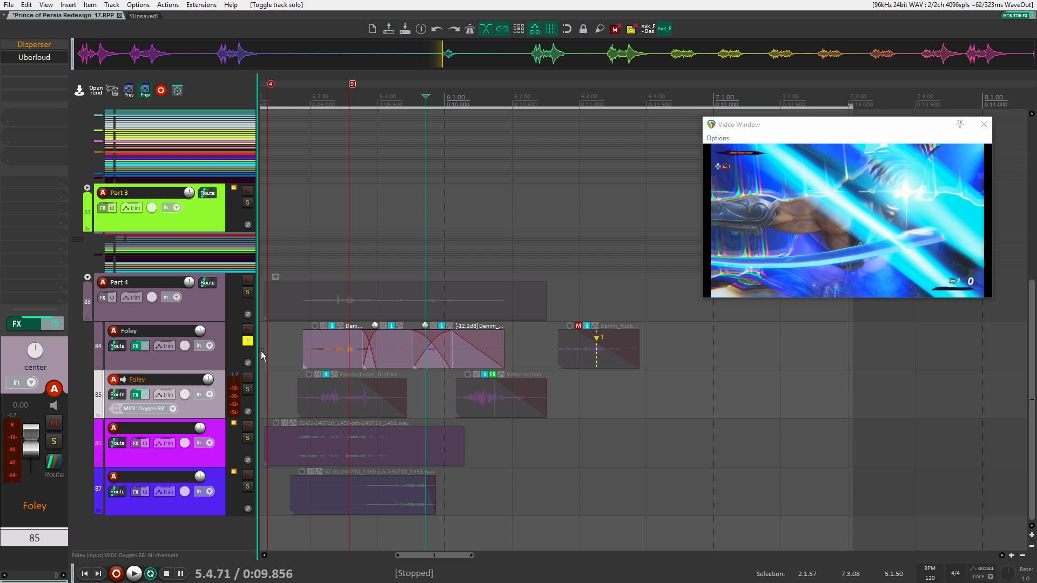
pyautogui.click(248, 389)
pyautogui.click(291, 350)
pyautogui.press('space')
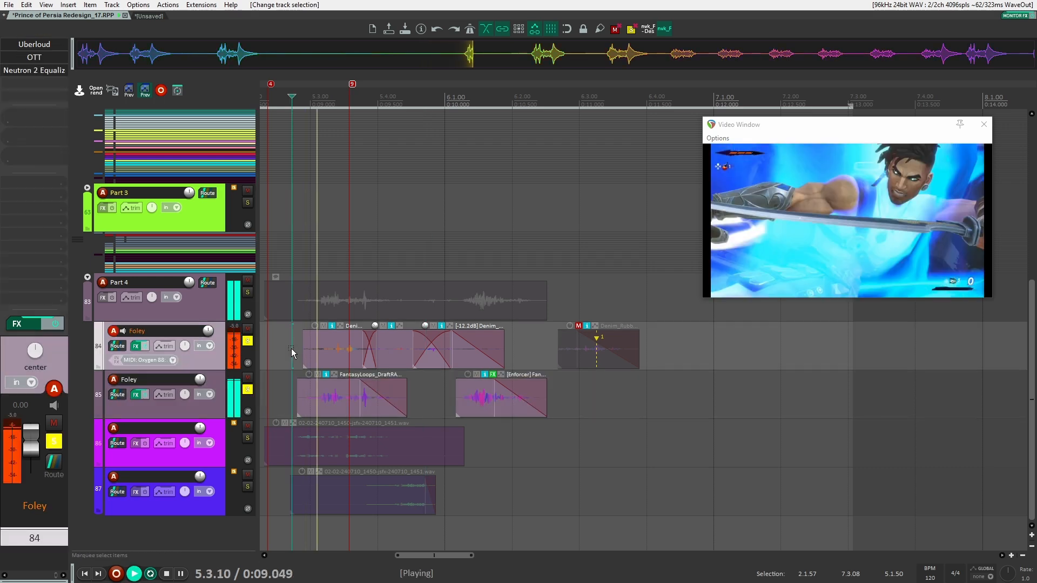
pyautogui.press('space')
# Unsolo tracks 84 and 85 and replay the Part 4 section with all layers from about 0:08.8
pyautogui.click(248, 342)
pyautogui.click(248, 390)
pyautogui.click(288, 355)
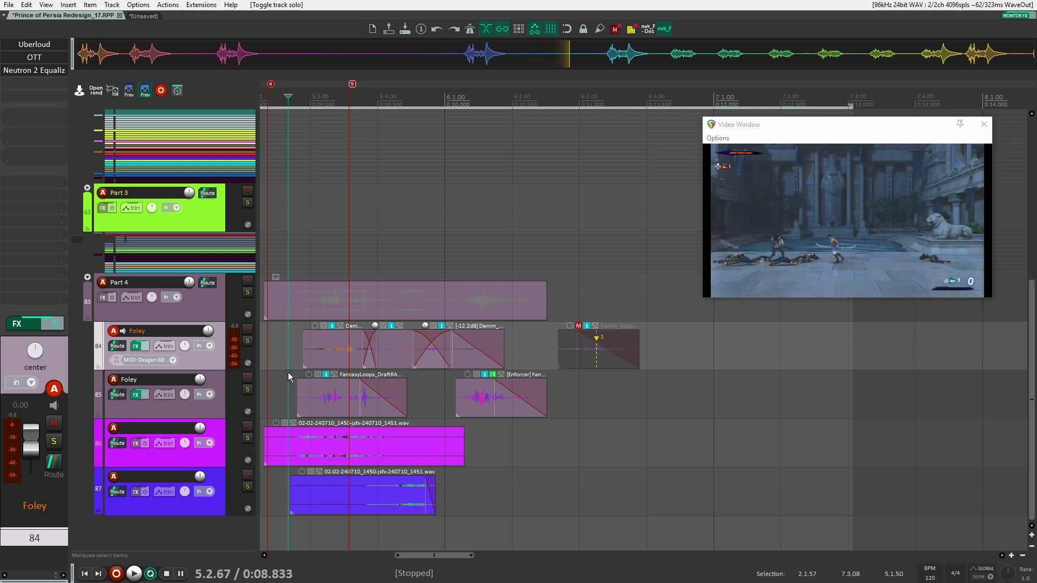
pyautogui.moveTo(283, 371); pyautogui.dragTo(390, 372)
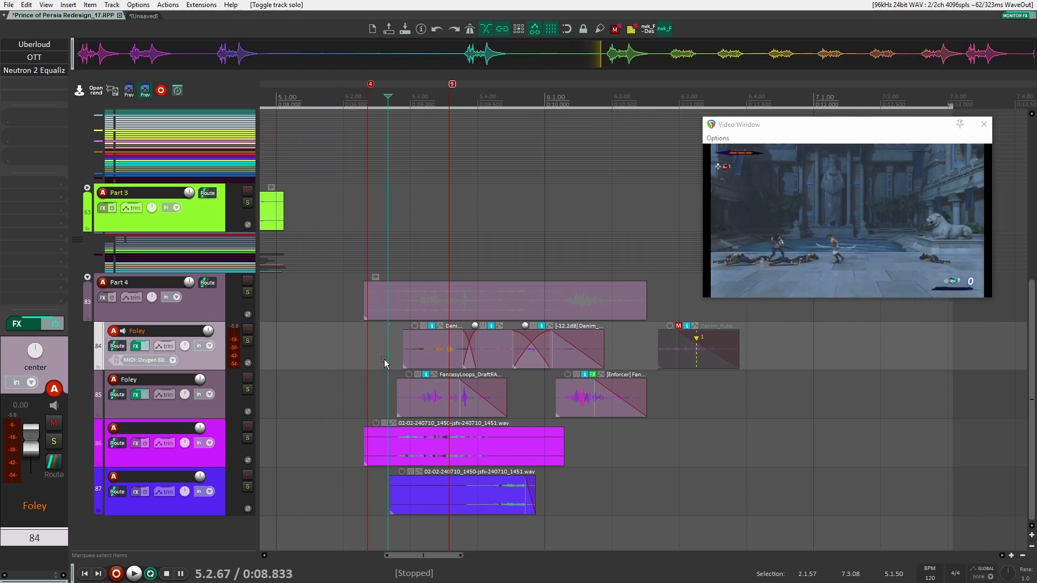
pyautogui.click(384, 359)
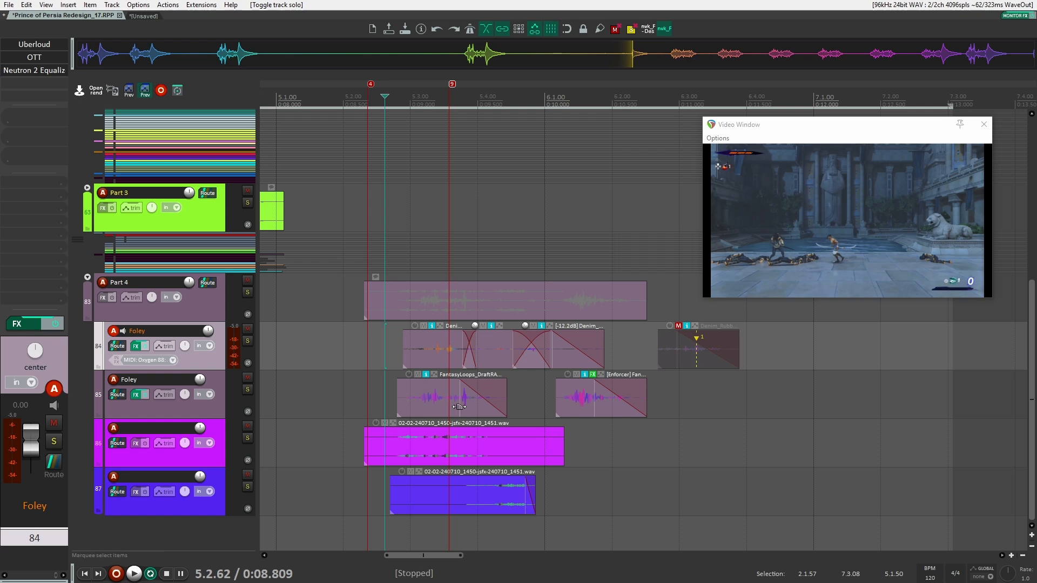
pyautogui.press('space')
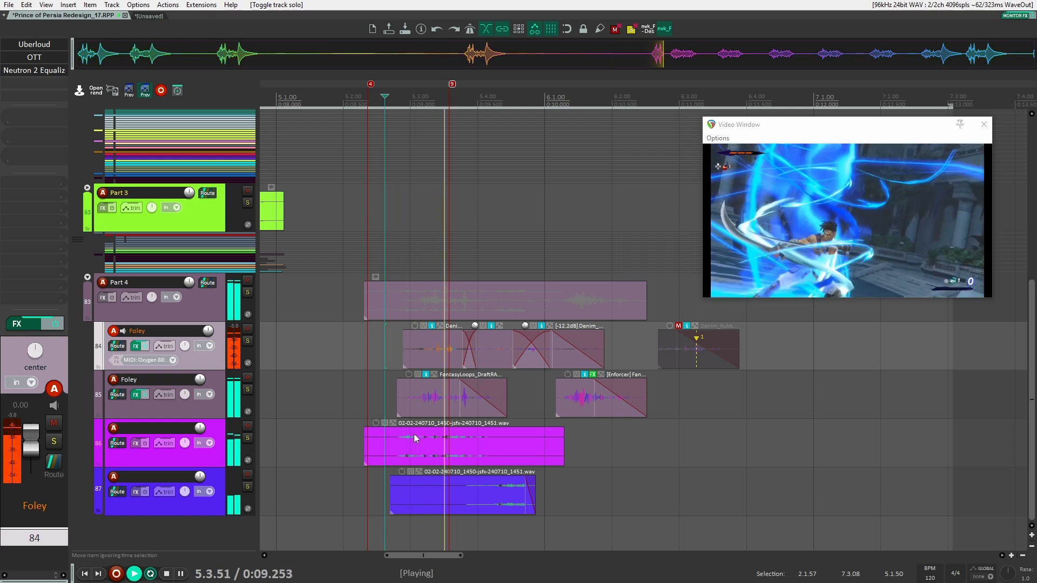
pyautogui.press('space')
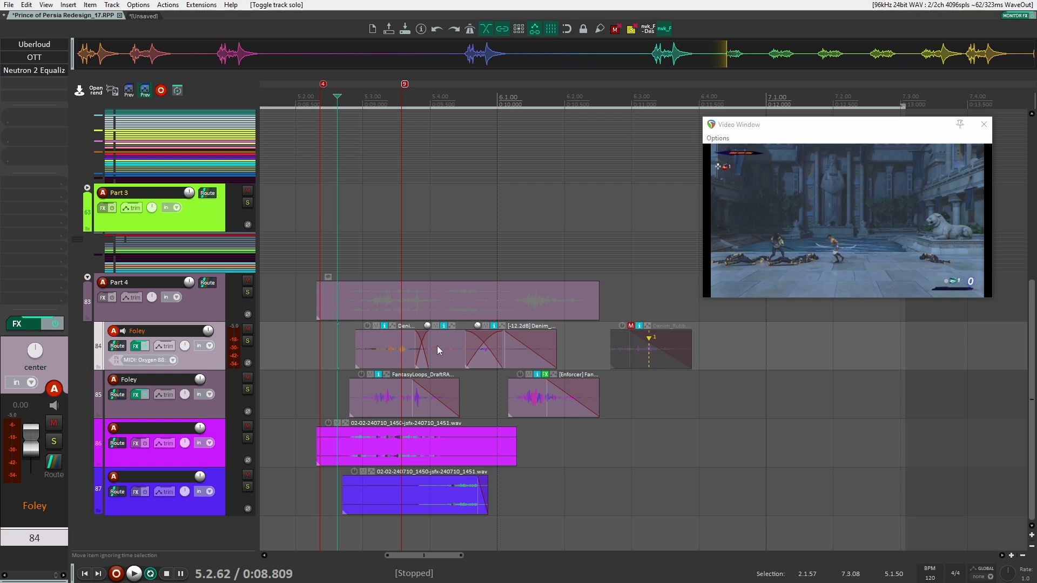
# Check track 84's Uberloud settings once more, close the plugin window, and replay the section
pyautogui.click(33, 46)
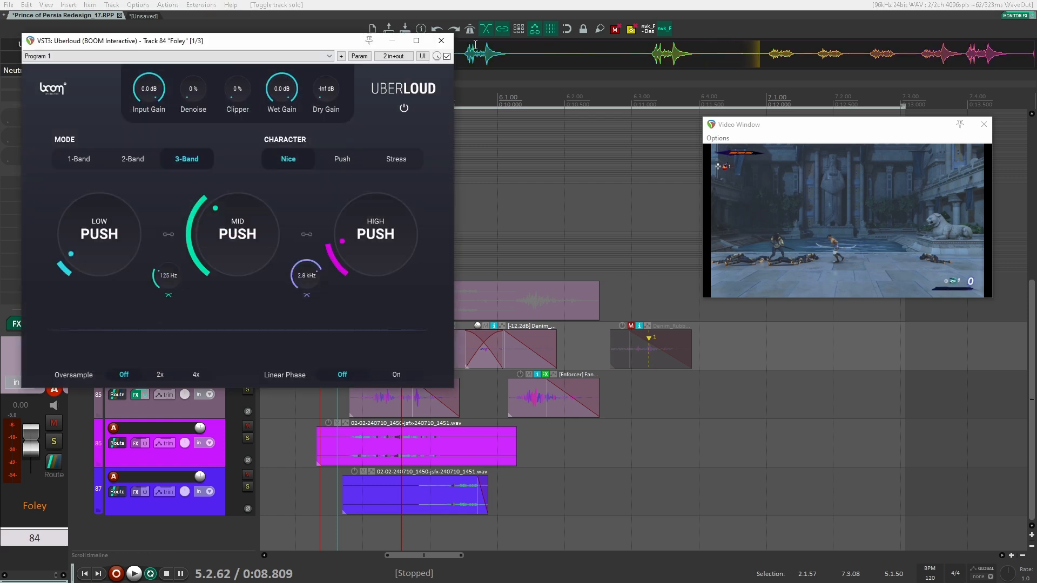
pyautogui.click(447, 40)
pyautogui.press('space')
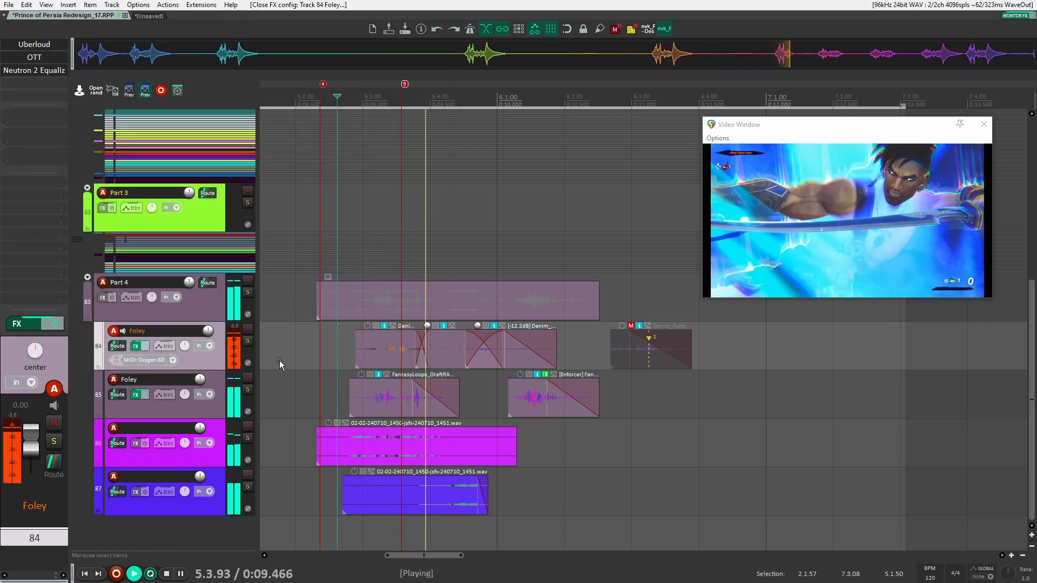
pyautogui.press('space')
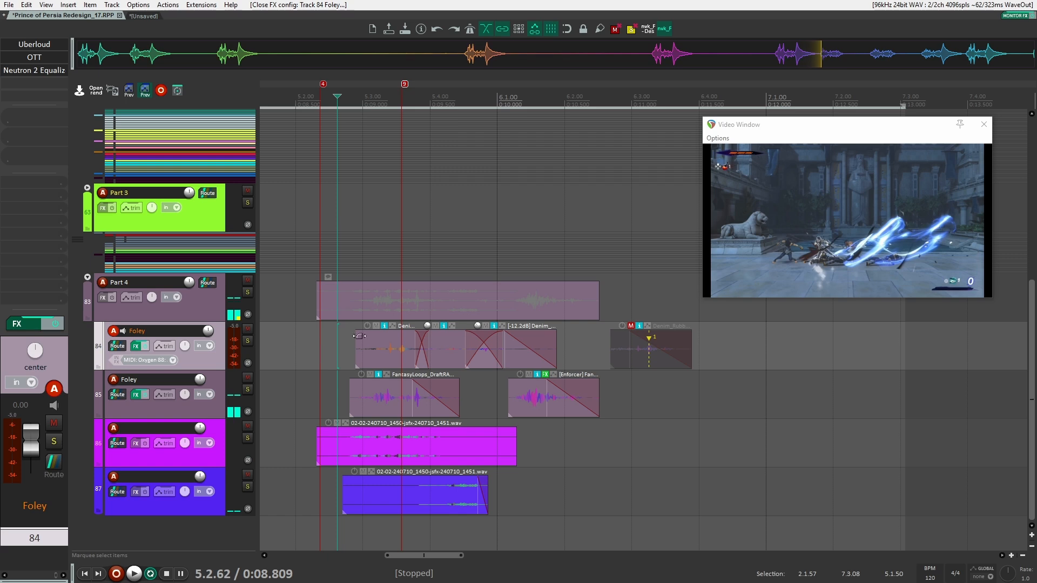
# Duplicate Foley track 85 twice and delete the copied items from the two new tracks
pyautogui.click(193, 503)
pyautogui.click(204, 416)
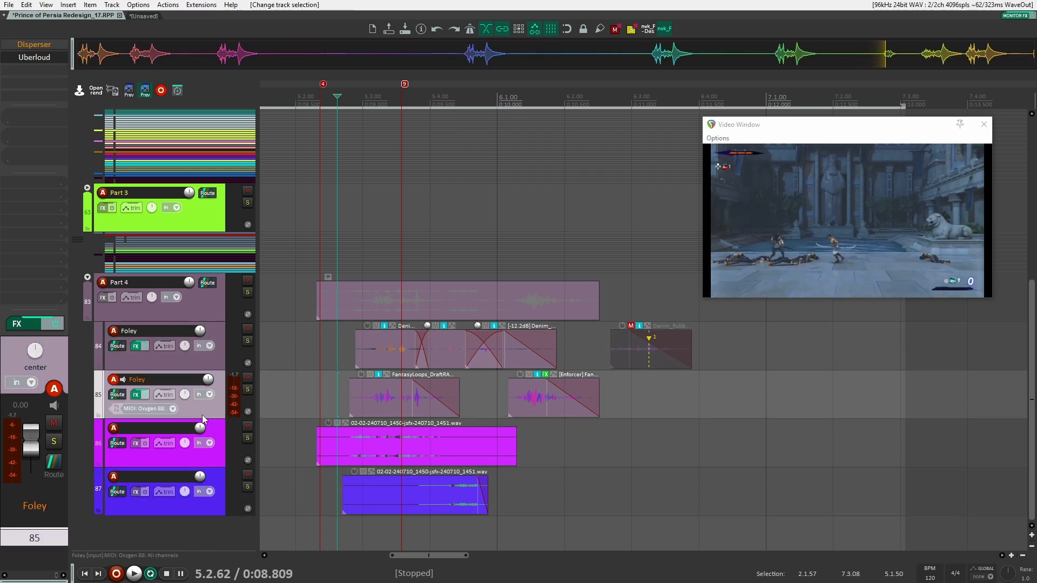
pyautogui.hotkey('ctrl', 'd')
pyautogui.hotkey('ctrl', 'd')
pyautogui.moveTo(672, 450); pyautogui.dragTo(437, 482)
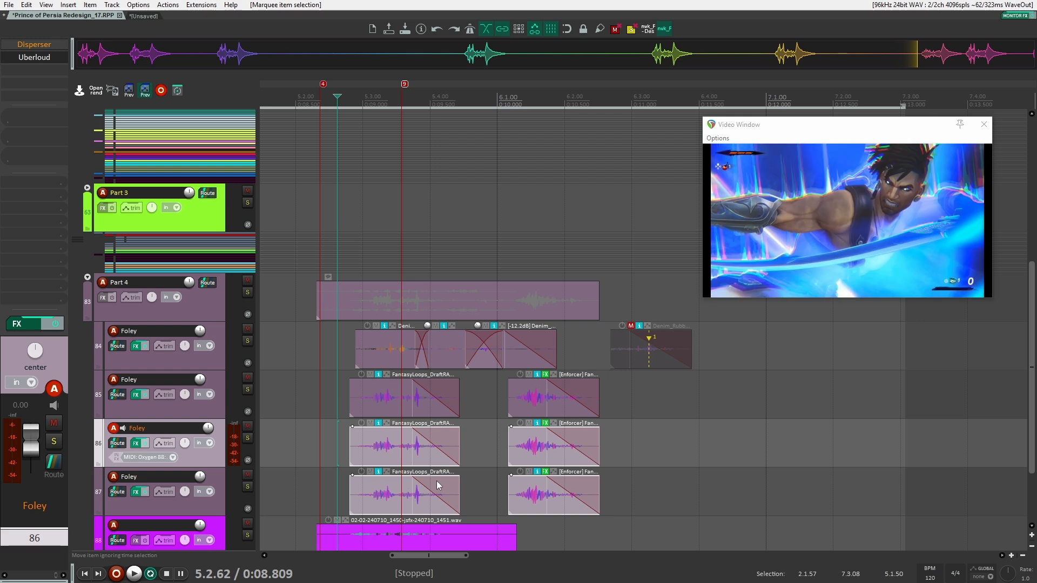
pyautogui.press('Delete')
# Search the nvk_CREATE sound library for "clothing" and preview the Clothing_FullSet1 recording
pyautogui.hotkey('ctrl', 'f')
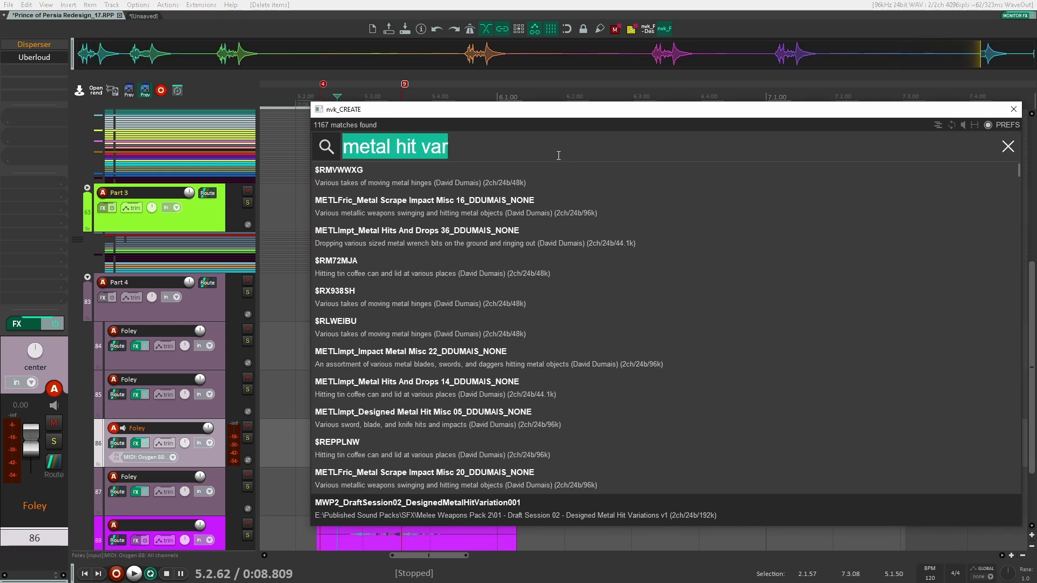
pyautogui.write('cloth')
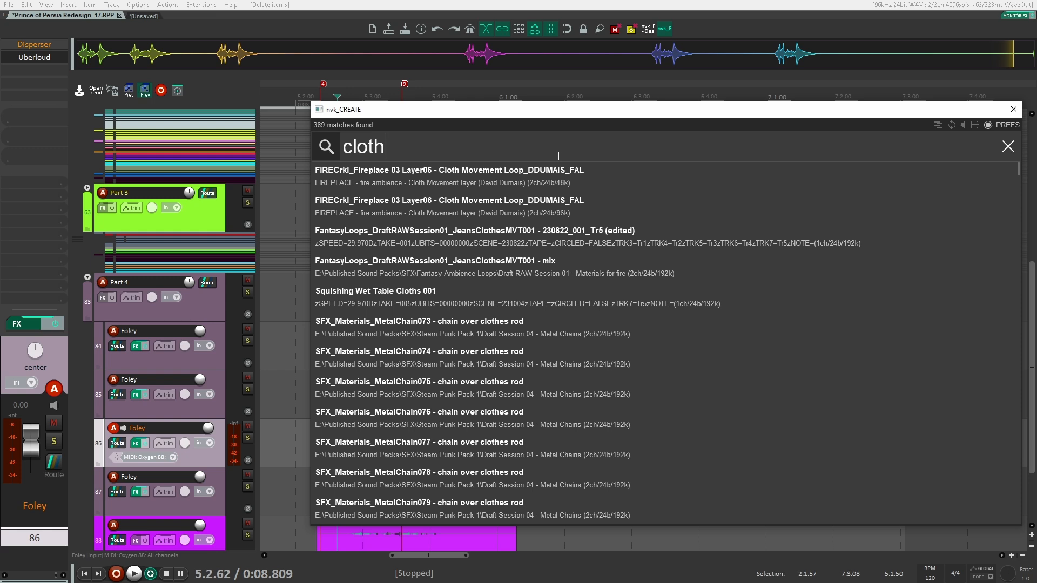
pyautogui.write('ing')
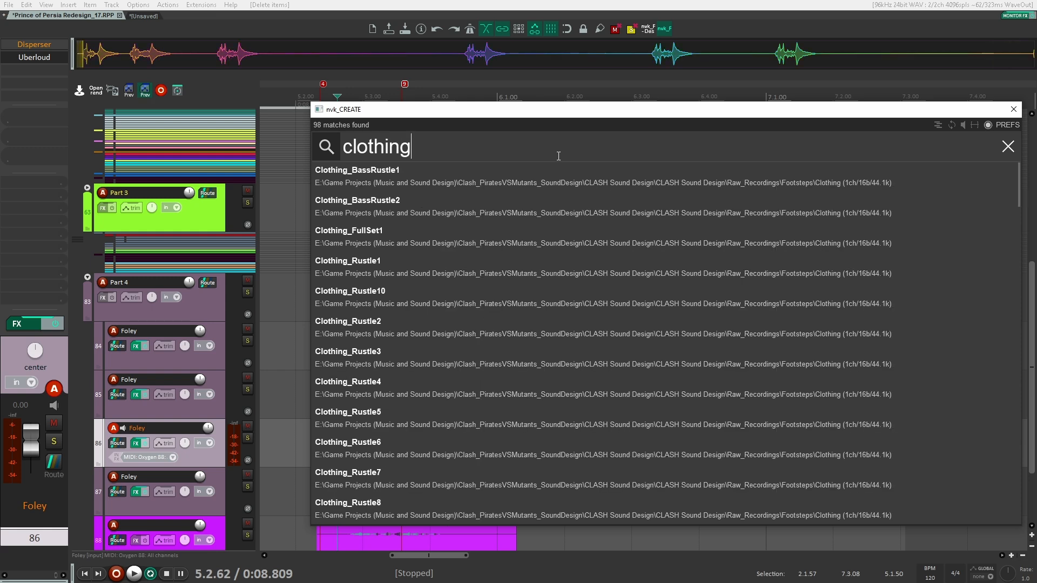
pyautogui.press('Down')
pyautogui.press('Down')
pyautogui.press('Down')
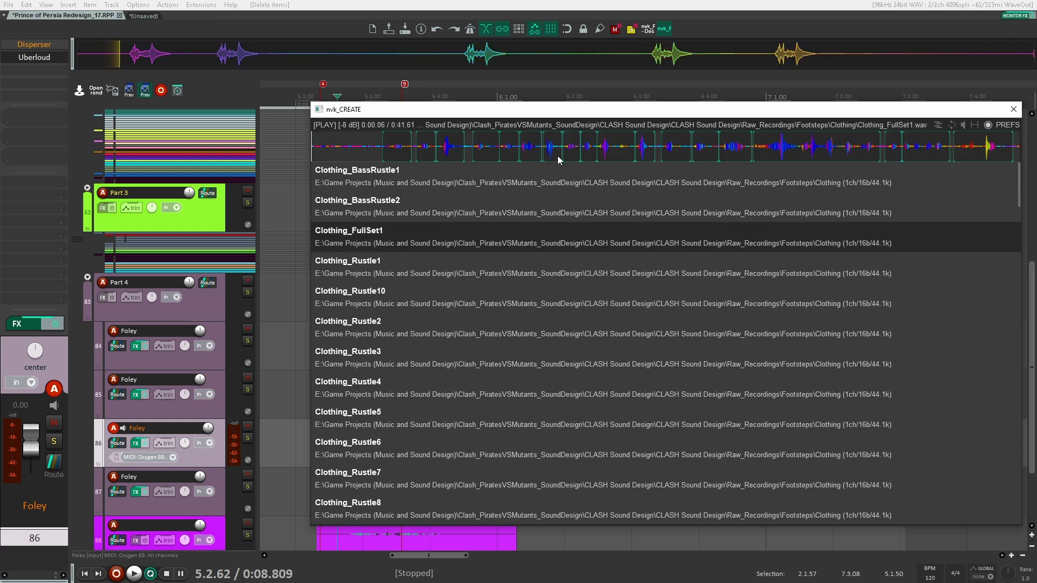
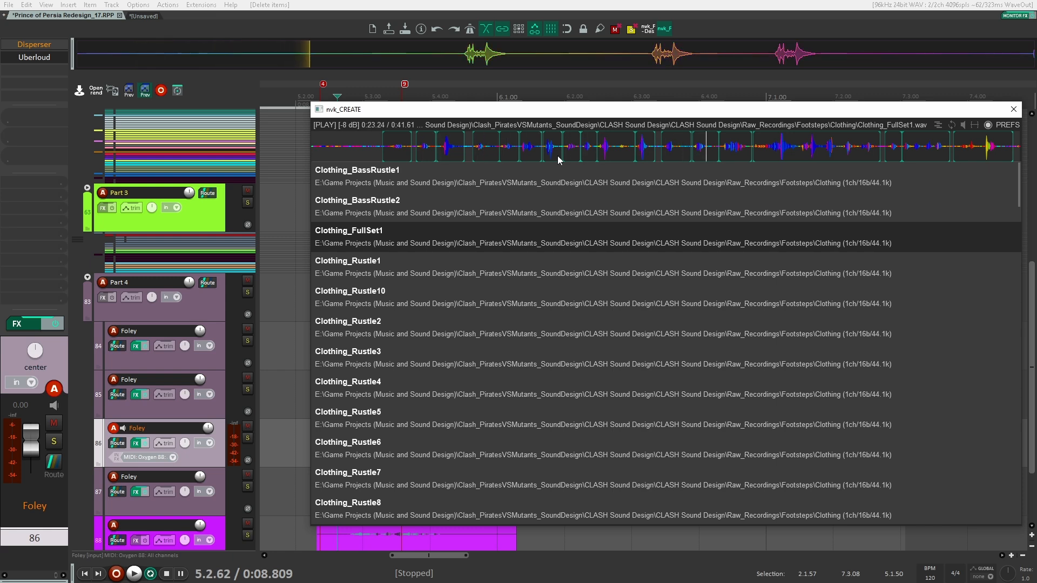
# Insert two different sections of Clothing_FullSet1, one on track 86 and one on track 87, aligned with the Part 4 action
pyautogui.click(725, 147)
pyautogui.moveTo(725, 151); pyautogui.dragTo(388, 443)
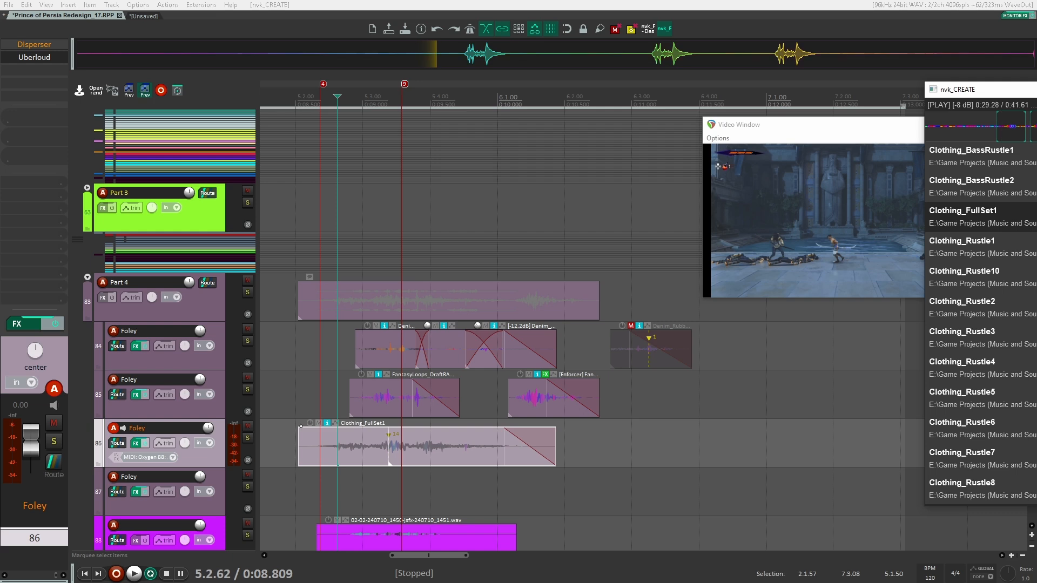
pyautogui.moveTo(1033, 127); pyautogui.dragTo(401, 491)
# Mute the Clothing_FullSet1 items on tracks 86 and 87
pyautogui.scroll(-5, 511, 459)
pyautogui.click(511, 457)
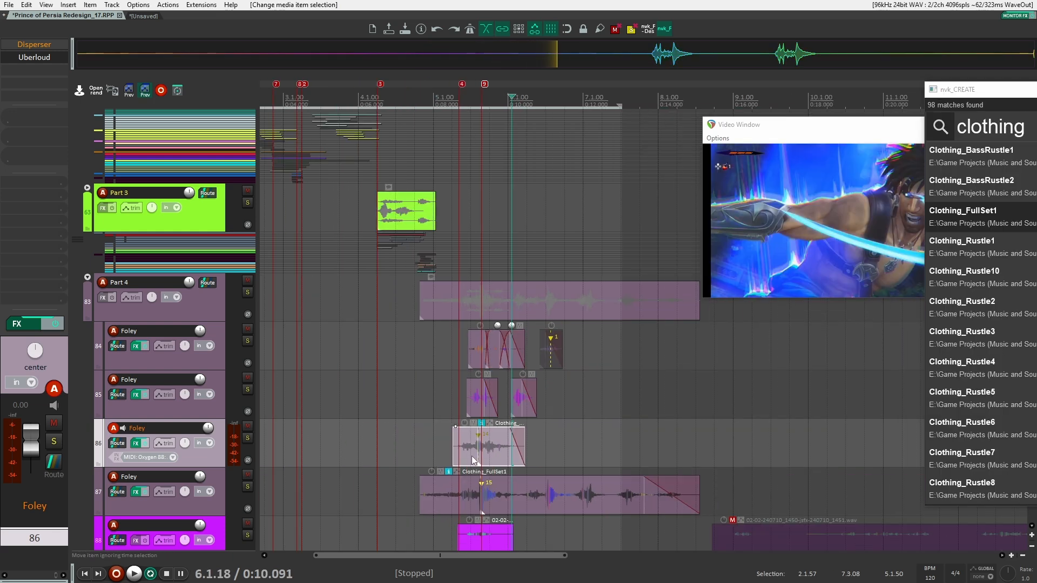
pyautogui.click(440, 472)
pyautogui.click(473, 424)
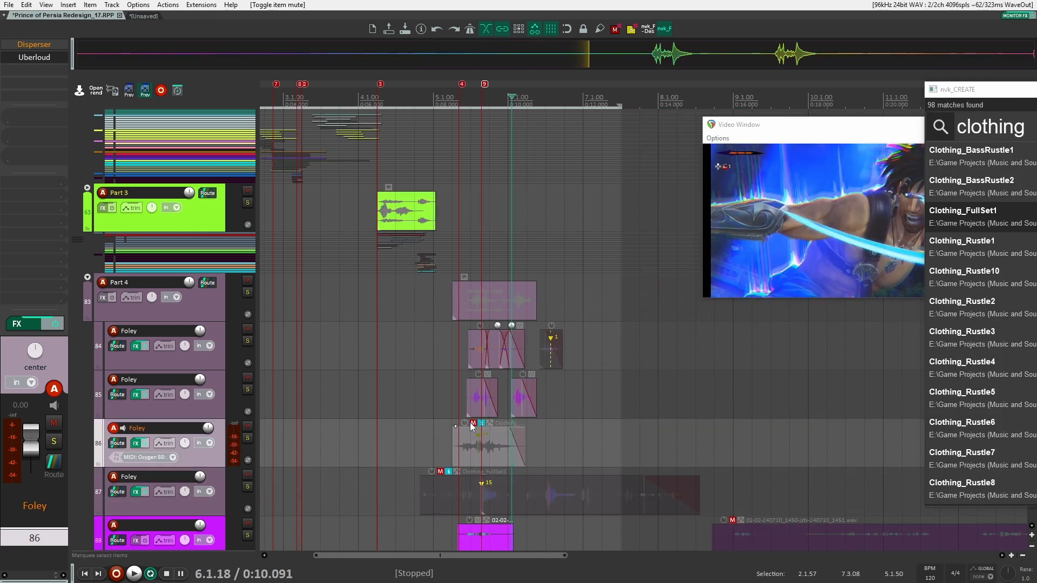
# Solo the original POP - OG_DAW track, move the sound library window aside, and play the Part 4 section twice as reference
pyautogui.scroll(5, 298, 311)
pyautogui.click(247, 225)
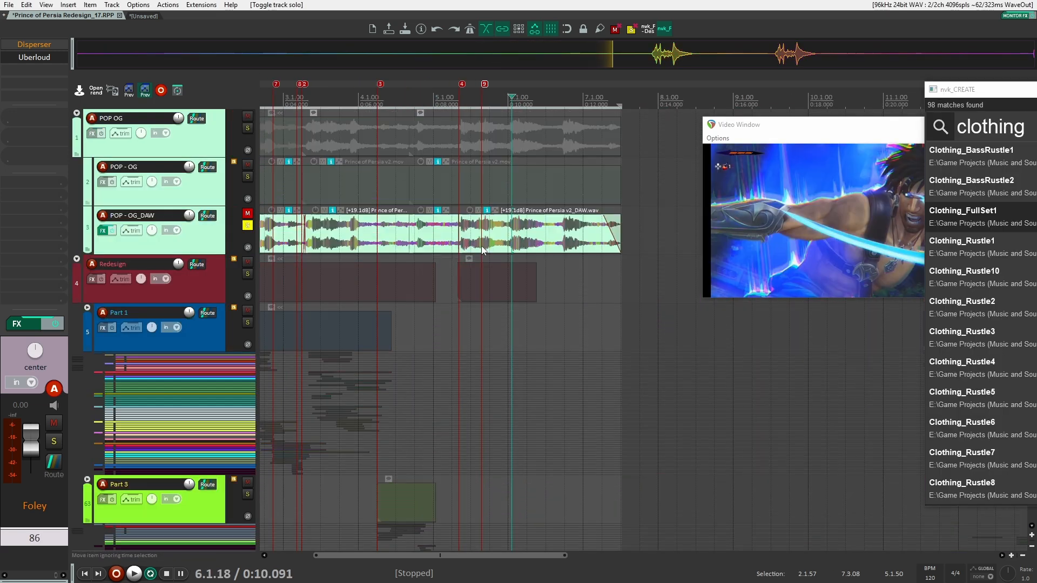
pyautogui.click(455, 261)
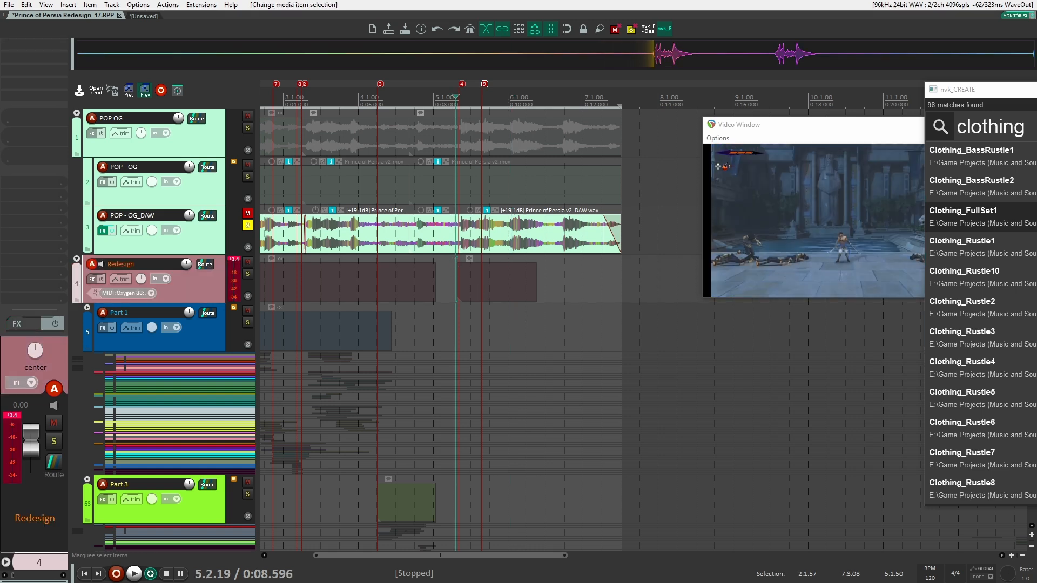
pyautogui.moveTo(999, 89); pyautogui.dragTo(1036, 89)
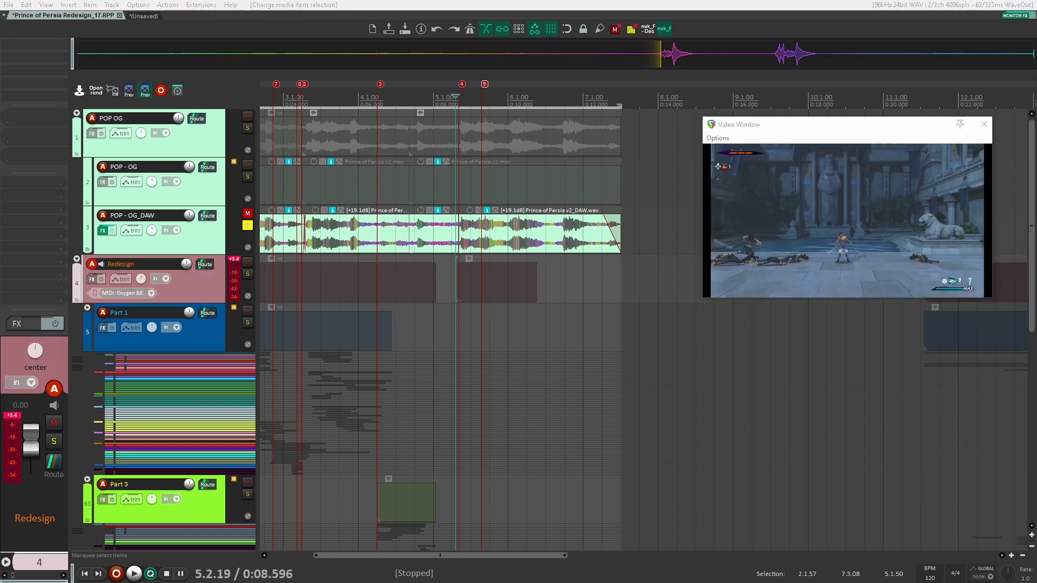
pyautogui.click(451, 271)
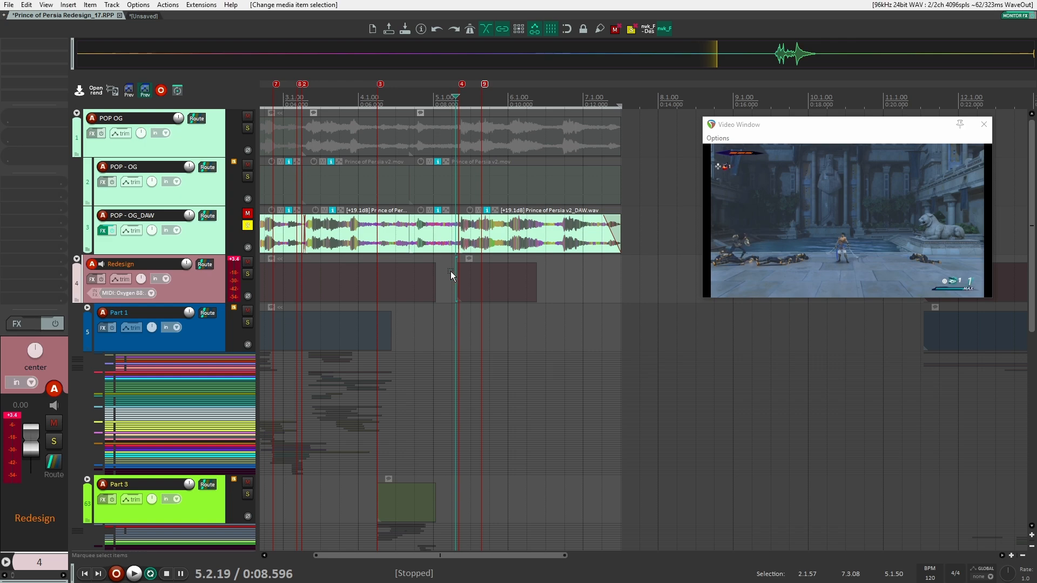
pyautogui.press('space')
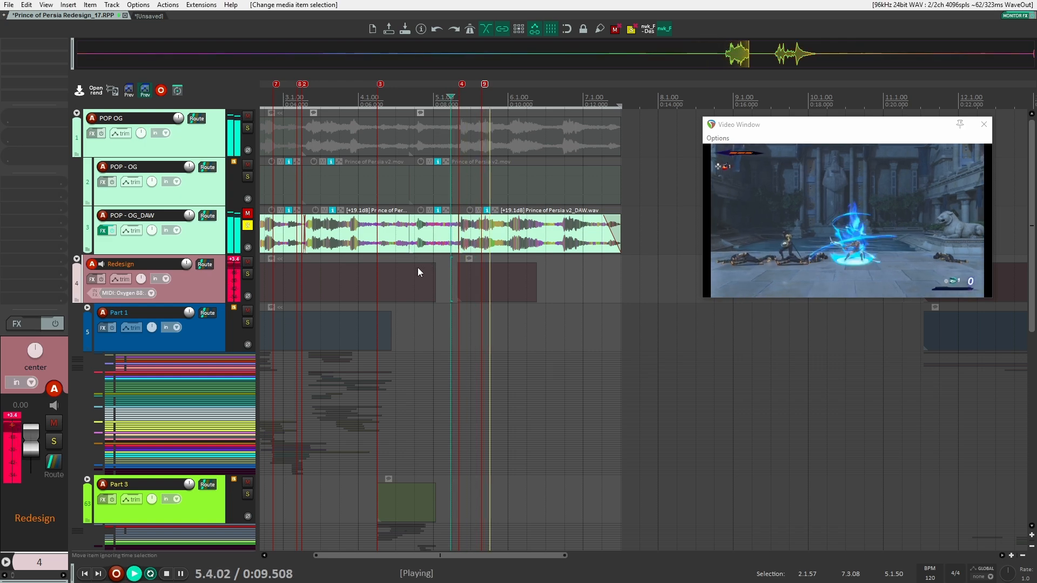
pyautogui.press('space')
pyautogui.press('space')
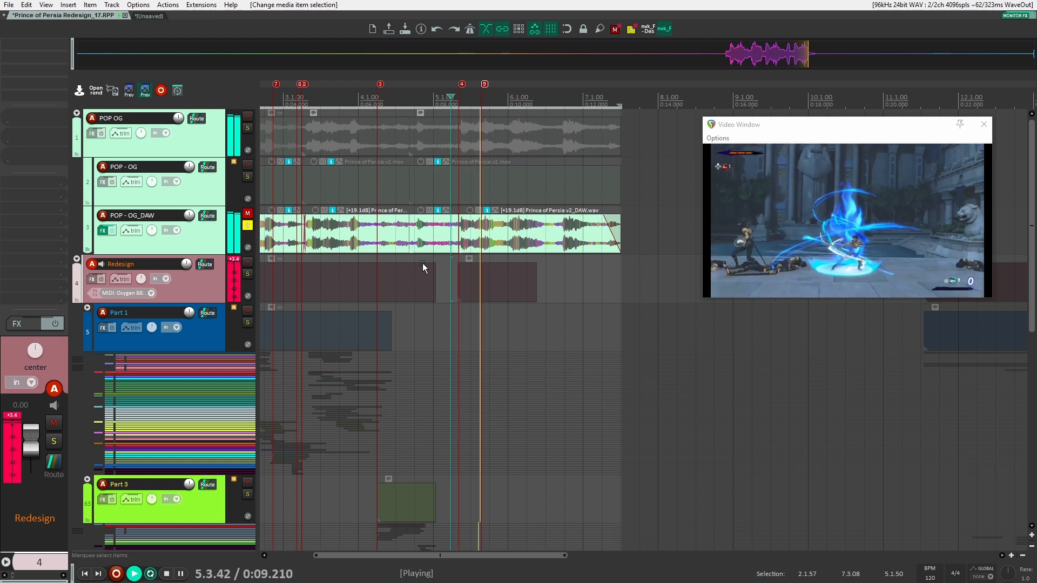
pyautogui.press('space')
# Unsolo the original audio and replay the redesigned Part 4 section for comparison
pyautogui.click(247, 225)
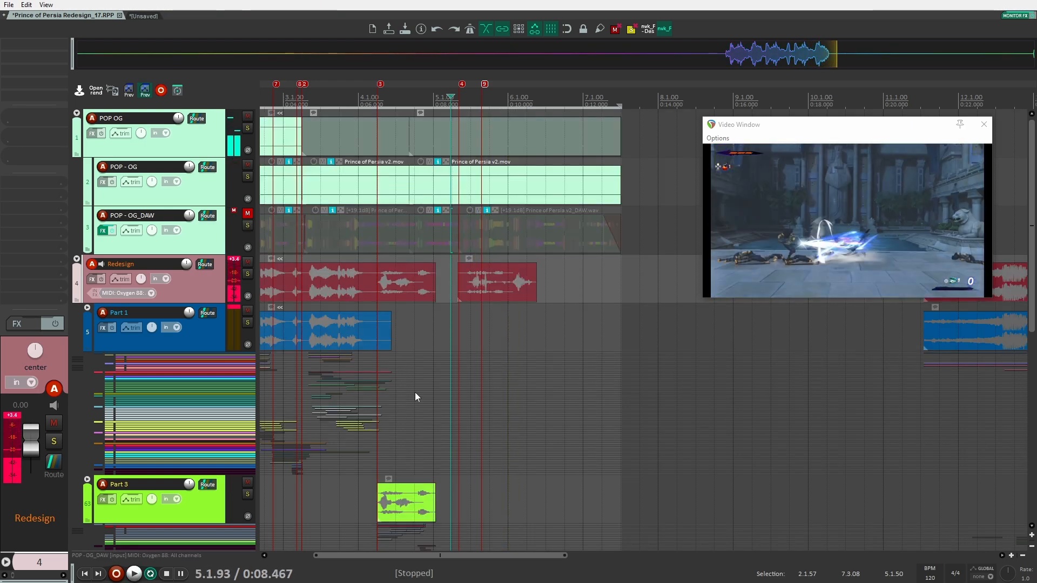
pyautogui.scroll(-3, 418, 400)
pyautogui.press('space')
pyautogui.scroll(-4, 415, 414)
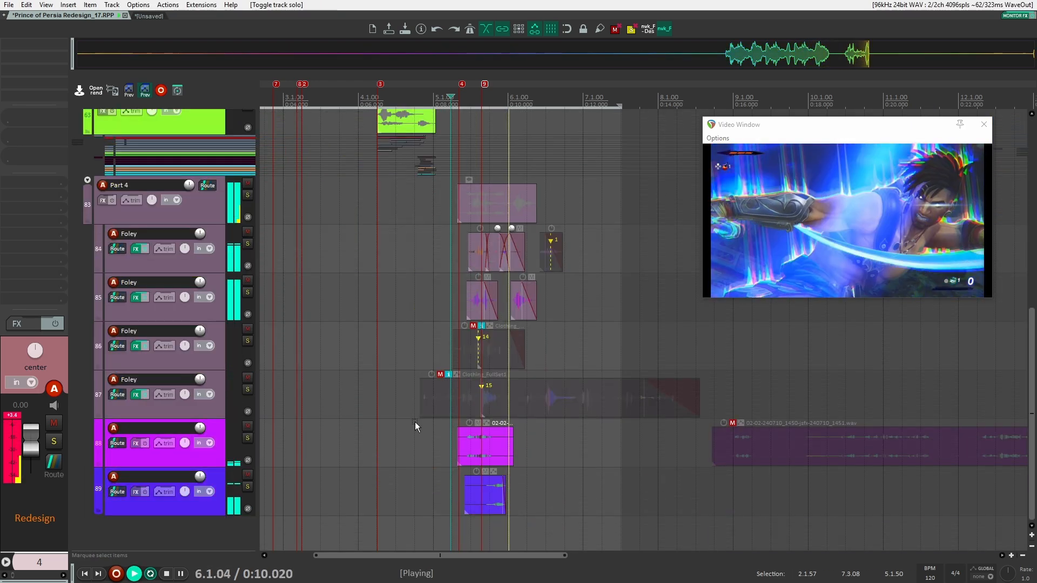
pyautogui.press('space')
pyautogui.press('space')
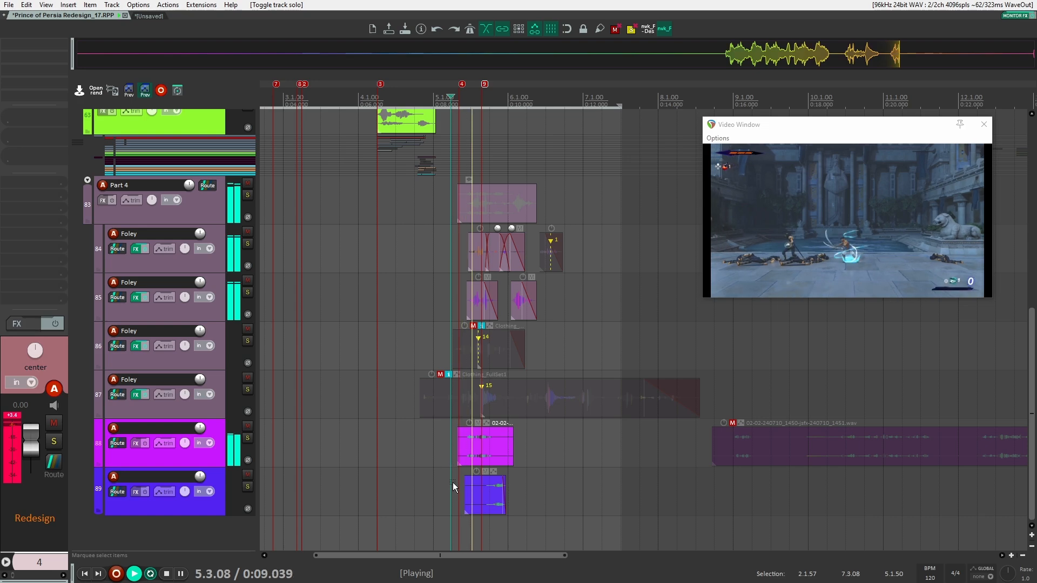
pyautogui.press('space')
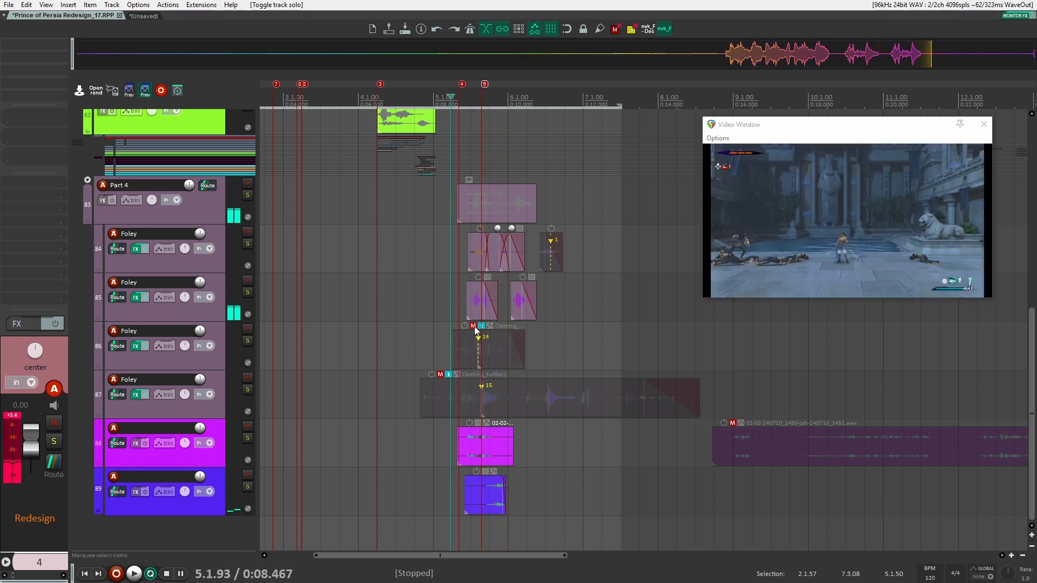
# Unmute track 86's Clothing_FullSet1 item, shift it slightly earlier, and audition it with the other layers
pyautogui.moveTo(492, 355); pyautogui.dragTo(482, 357)
pyautogui.press('space')
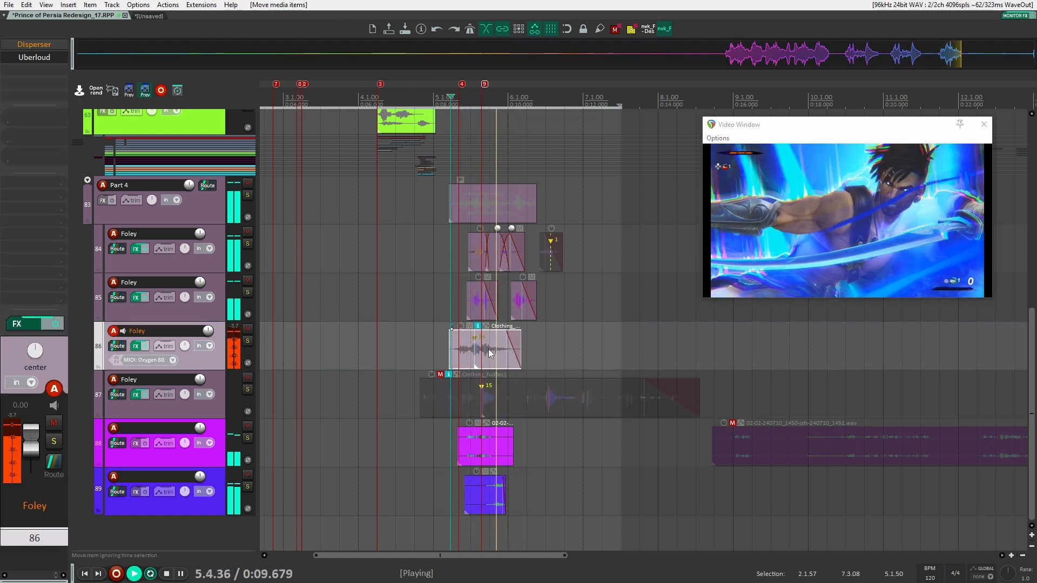
# Replay the redesigned Part 4 section, and compare it with the briefly soloed original POP - OG_DAW track
pyautogui.press('space')
pyautogui.press('space')
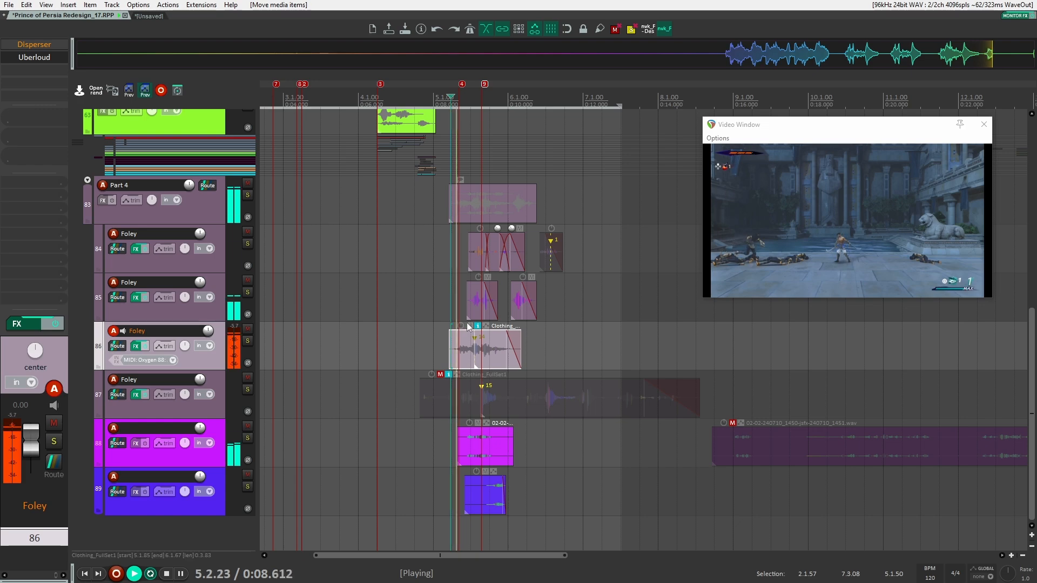
pyautogui.press('space')
pyautogui.scroll(10, 261, 342)
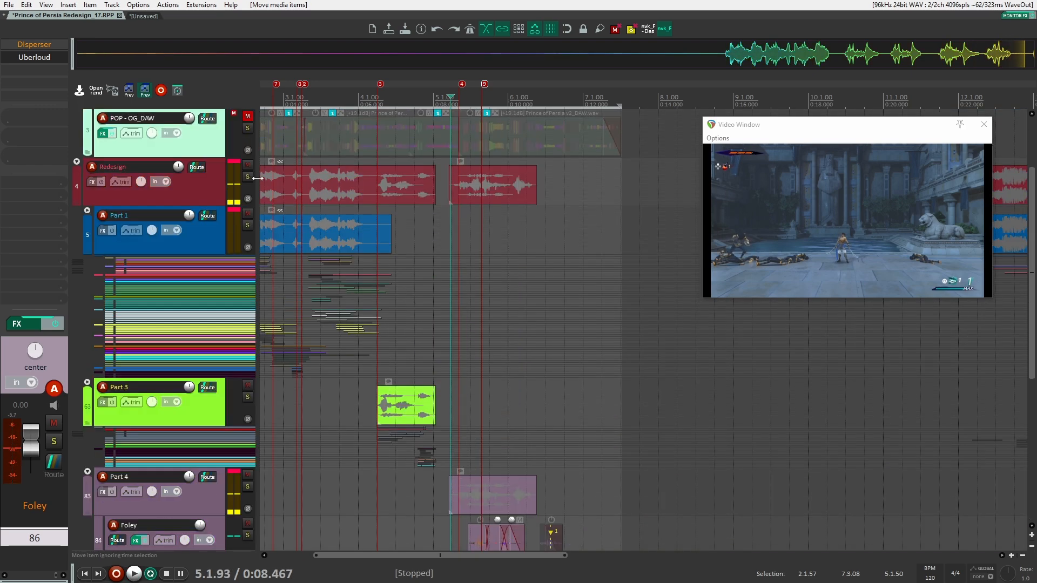
pyautogui.click(249, 228)
pyautogui.press('space')
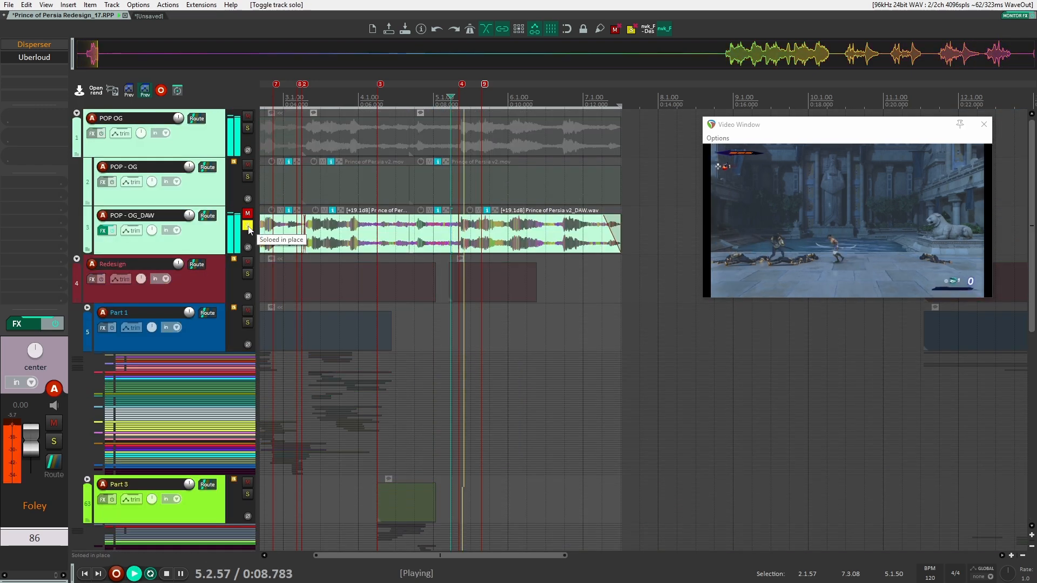
pyautogui.press('space')
pyautogui.click(248, 228)
# Solo Foley track 86, bypass its Disperser and Uberloud effects, and audition the clothing layer
pyautogui.scroll(-10, 387, 362)
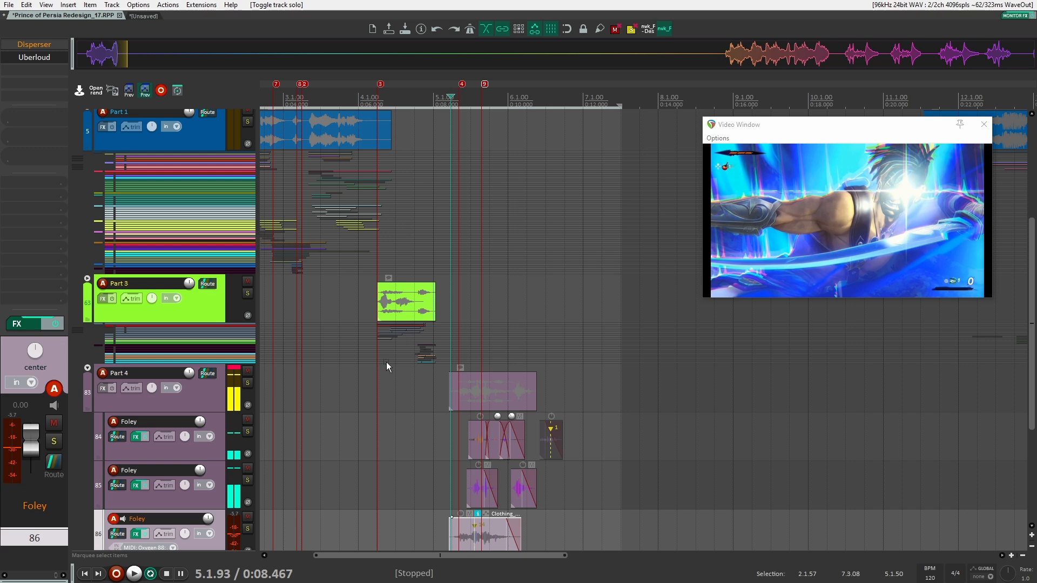
pyautogui.scroll(4, 387, 396)
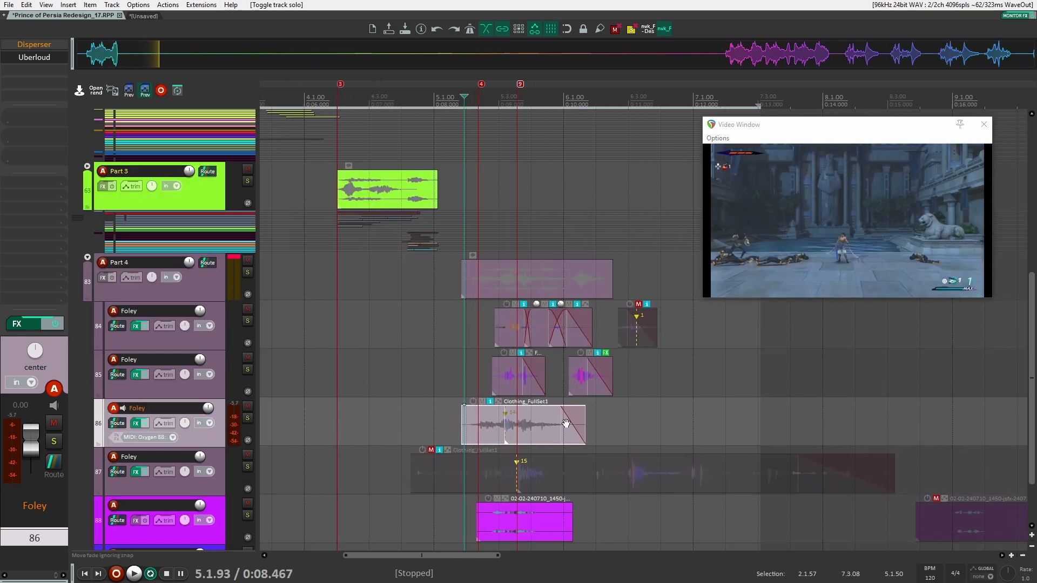
pyautogui.click(248, 409)
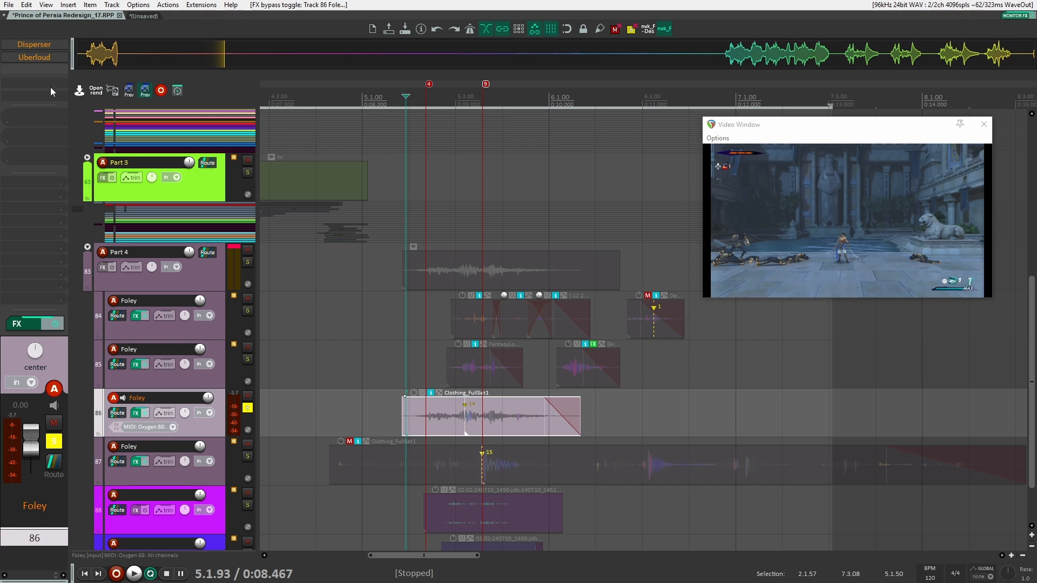
pyautogui.press('space')
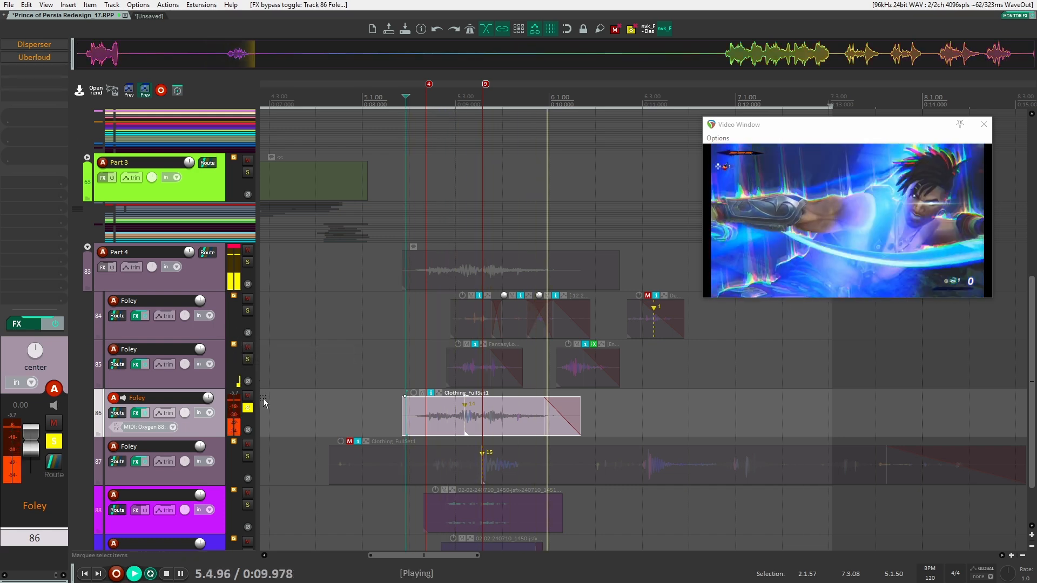
pyautogui.press('space')
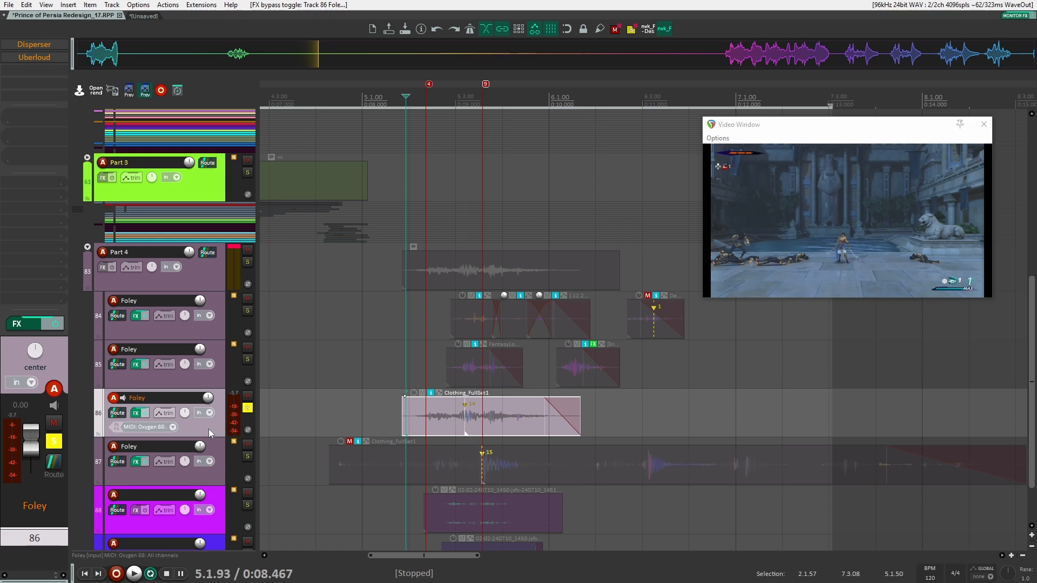
# Insert MRatioMB on track 86 in Noise/Tonal mode and adjust the noise ratio while listening
pyautogui.press('f')
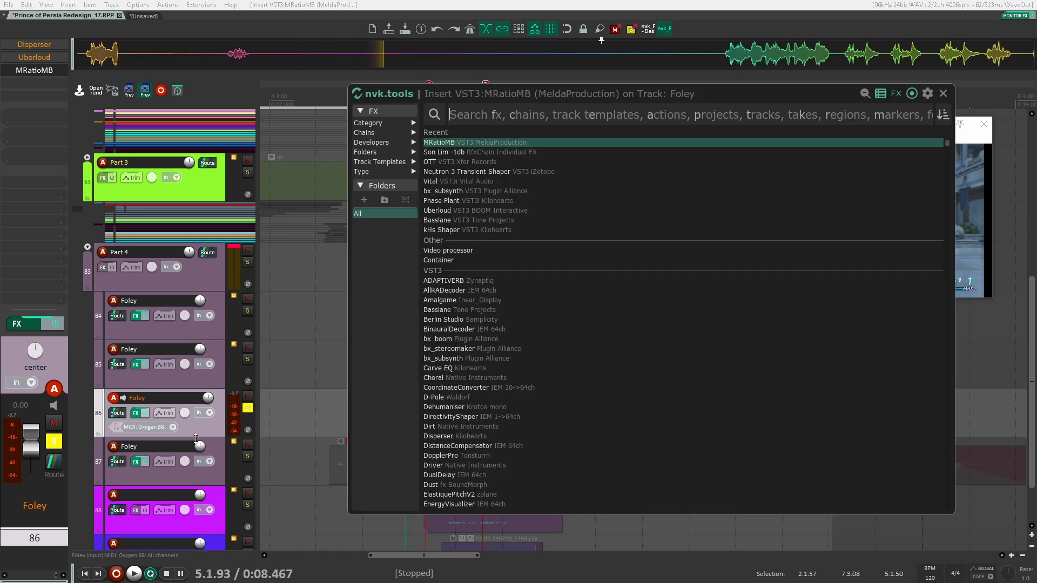
pyautogui.press('Return')
pyautogui.click(174, 284)
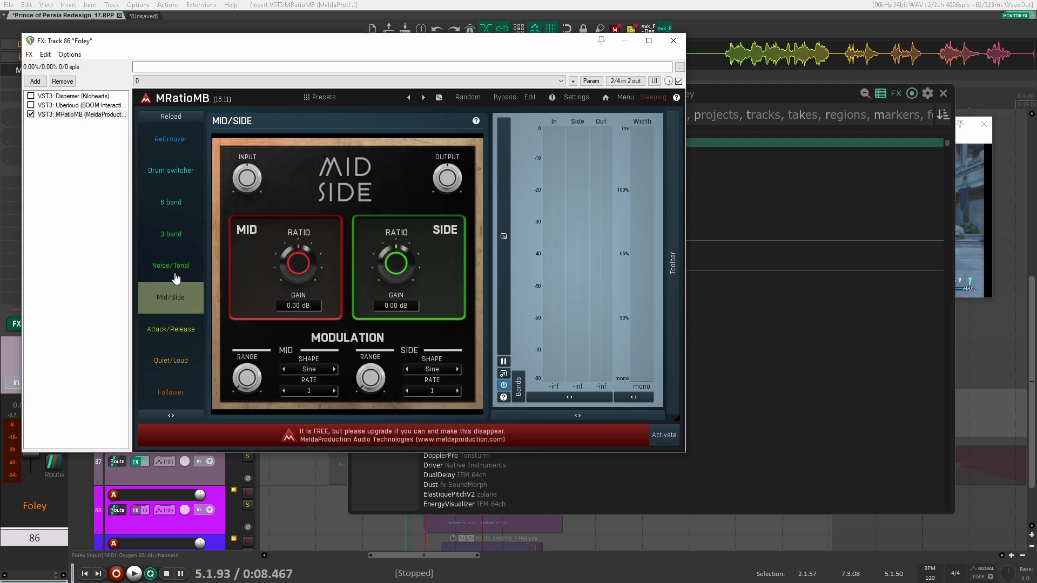
pyautogui.click(171, 265)
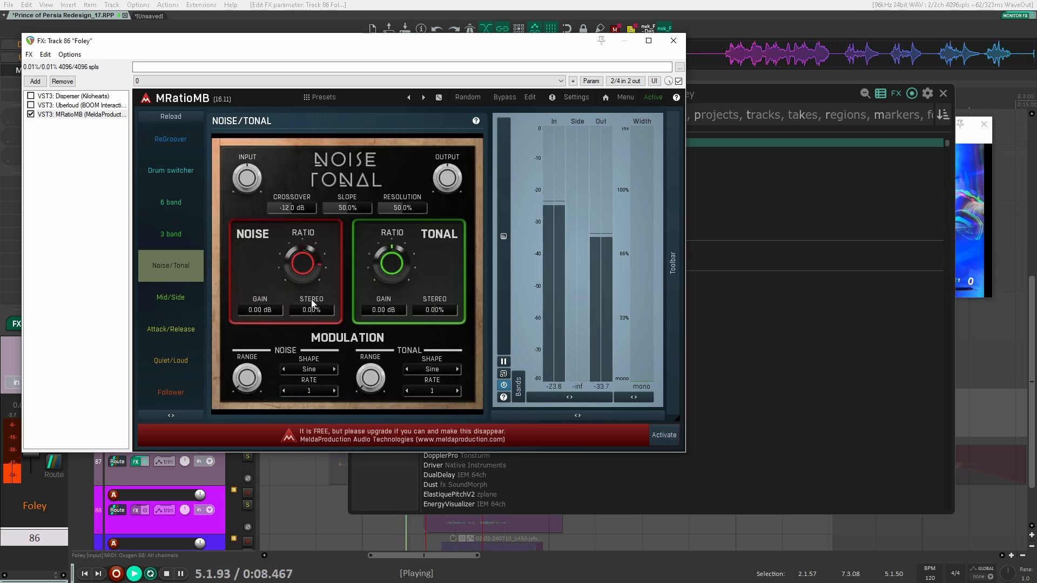
pyautogui.click(673, 41)
pyautogui.press('space')
pyautogui.click(943, 94)
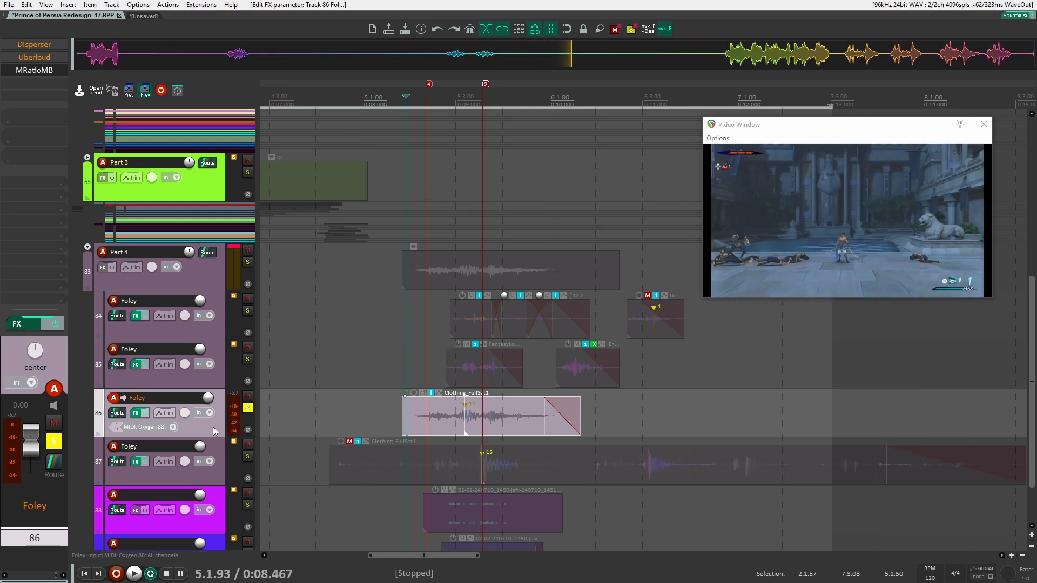
# Add OTT to track 86 with upward and downward compression at 0%, and lower its high-band gain during playback
pyautogui.press('o')
pyautogui.moveTo(234, 290); pyautogui.dragTo(210, 348)
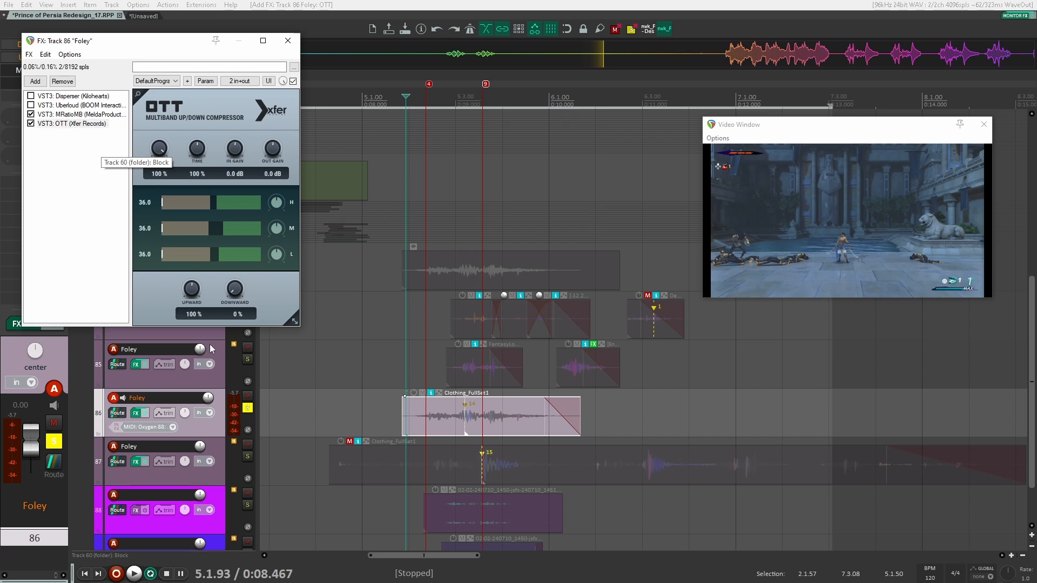
pyautogui.press('space')
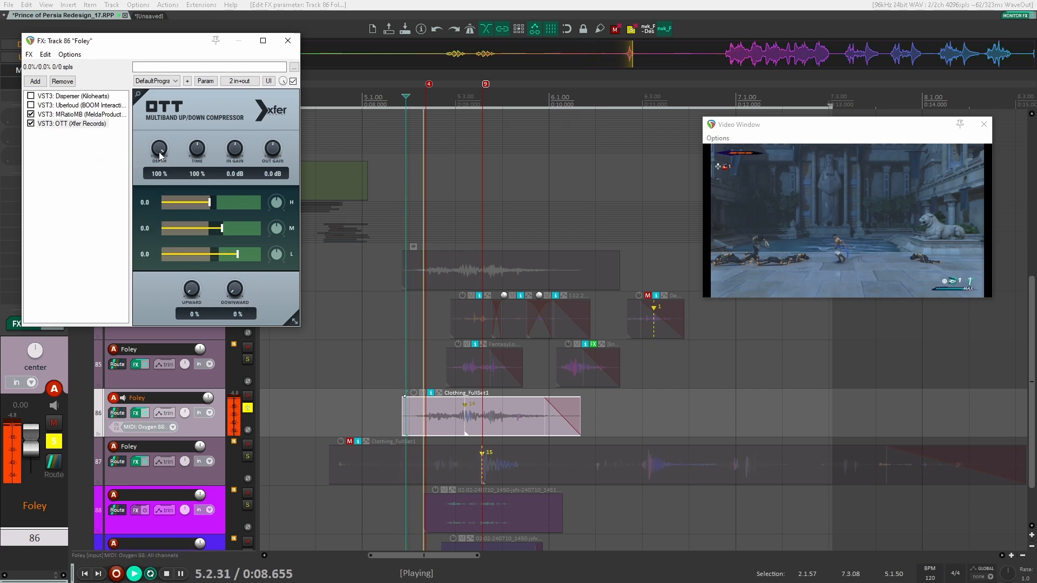
pyautogui.press('space')
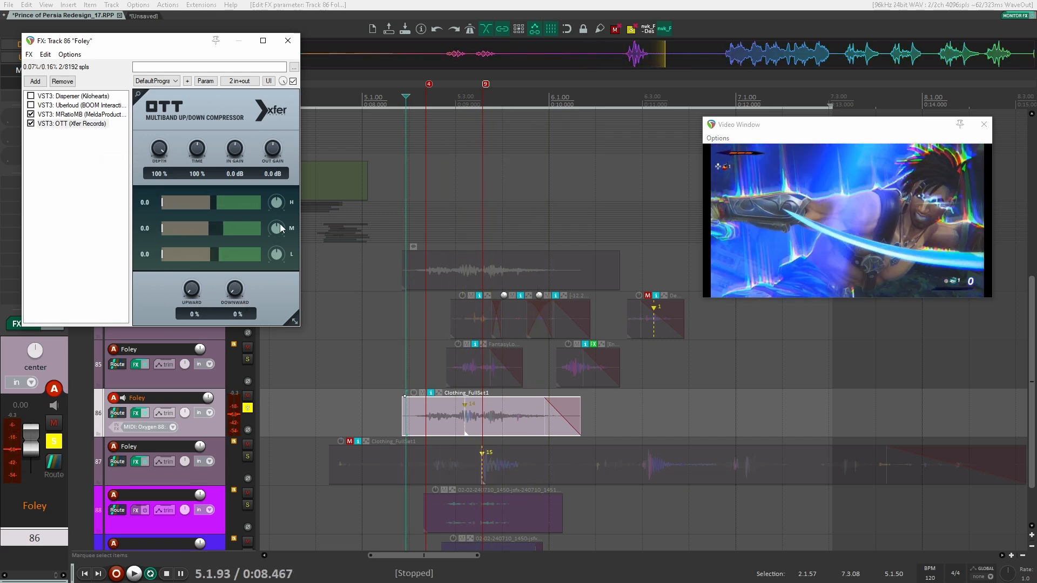
pyautogui.press('space')
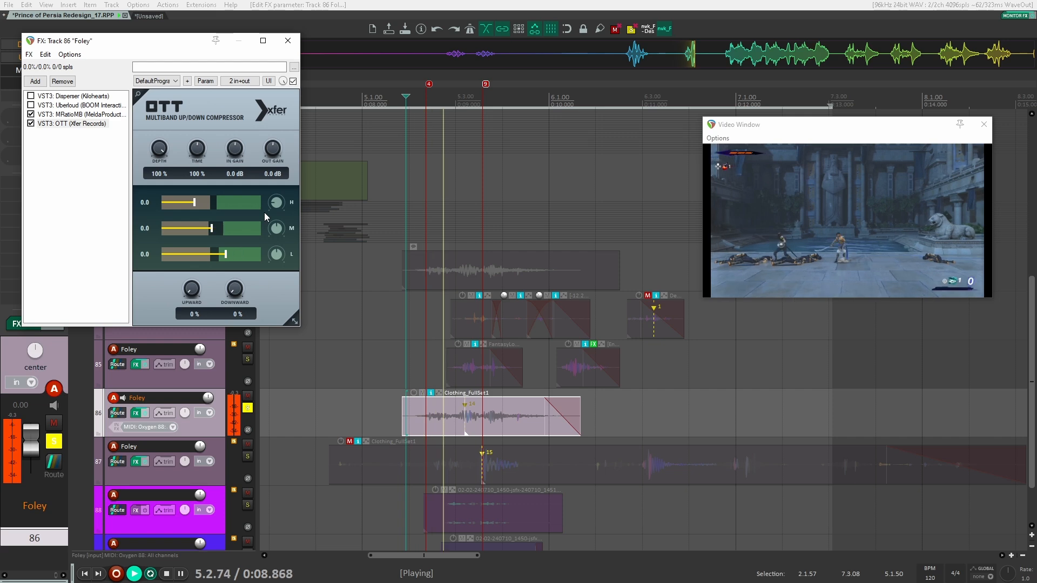
pyautogui.press('space')
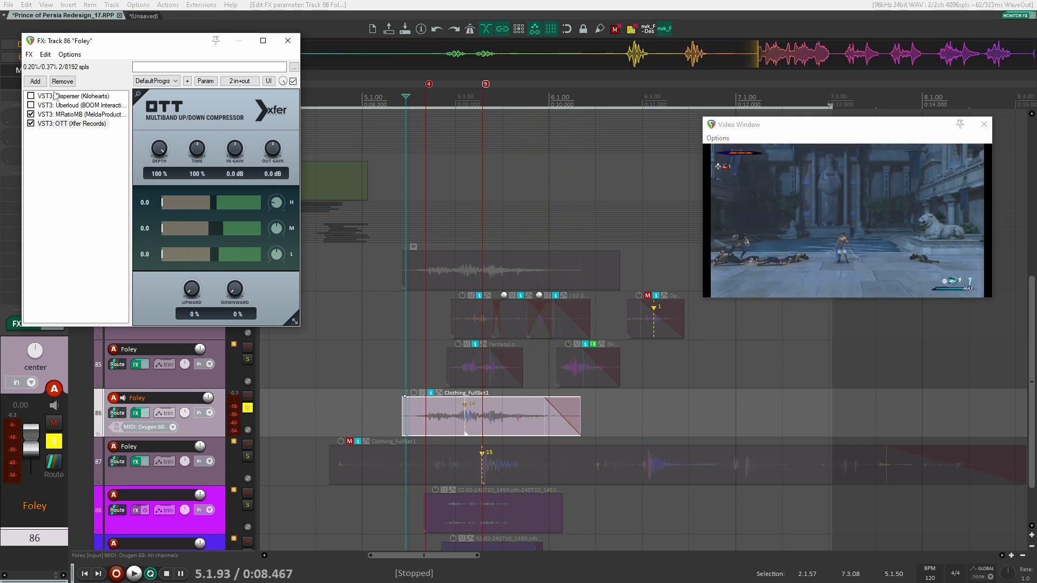
# Remove the bypassed Disperser and Uberloud effects from track 86, keeping MRatioMB and OTT
pyautogui.moveTo(51, 108); pyautogui.dragTo(54, 96)
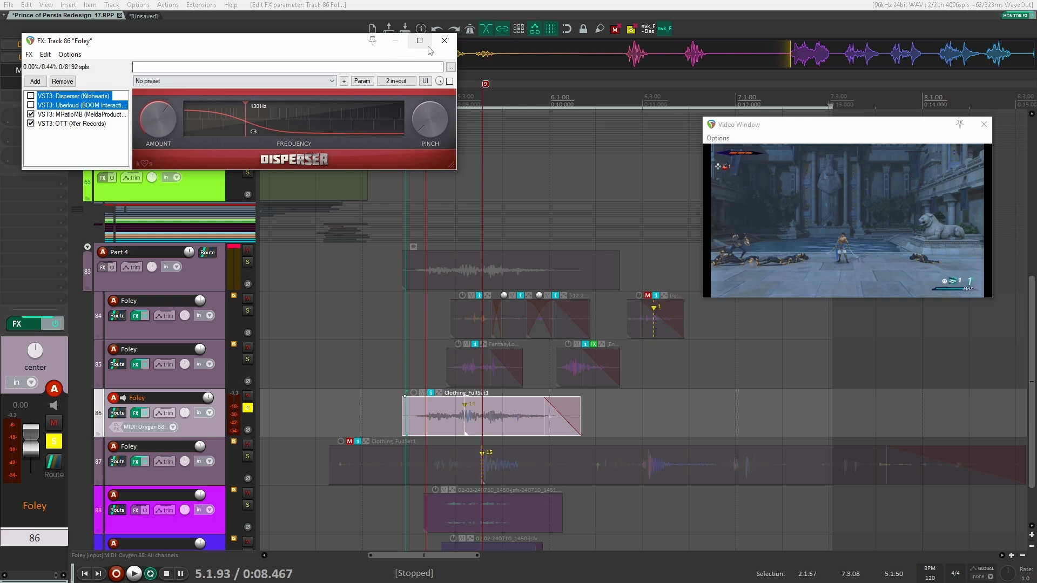
pyautogui.click(63, 81)
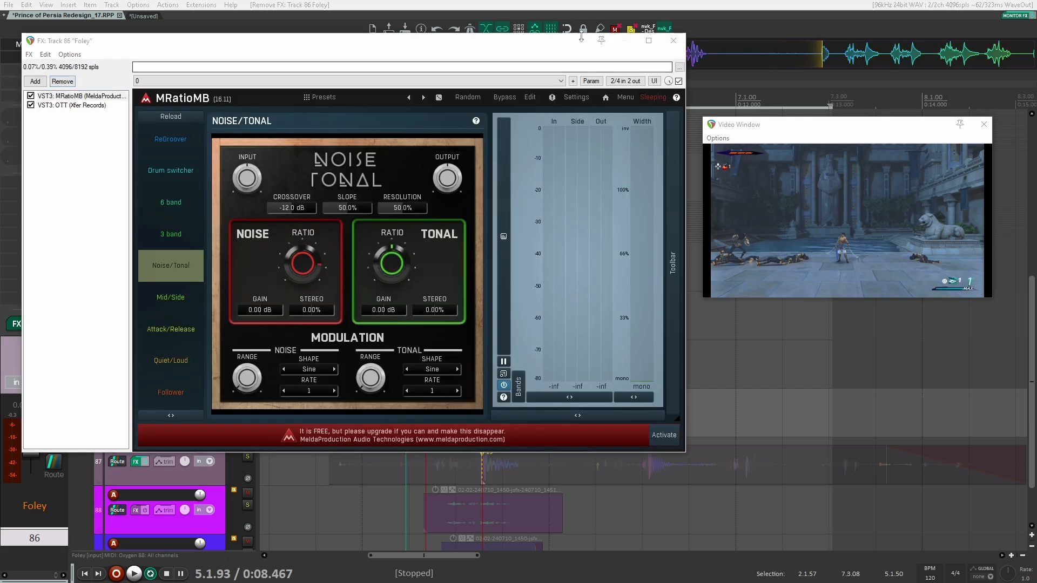
pyautogui.press('Escape')
# Unsolo track 86 and play the processed clothing layer together with the rest of Part 4
pyautogui.click(389, 380)
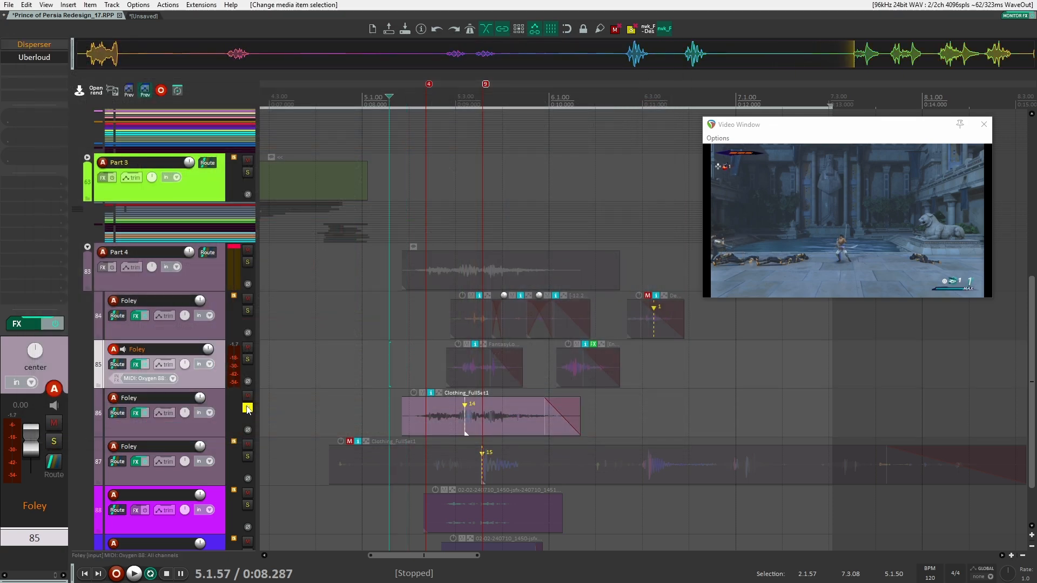
pyautogui.click(248, 408)
pyautogui.press('space')
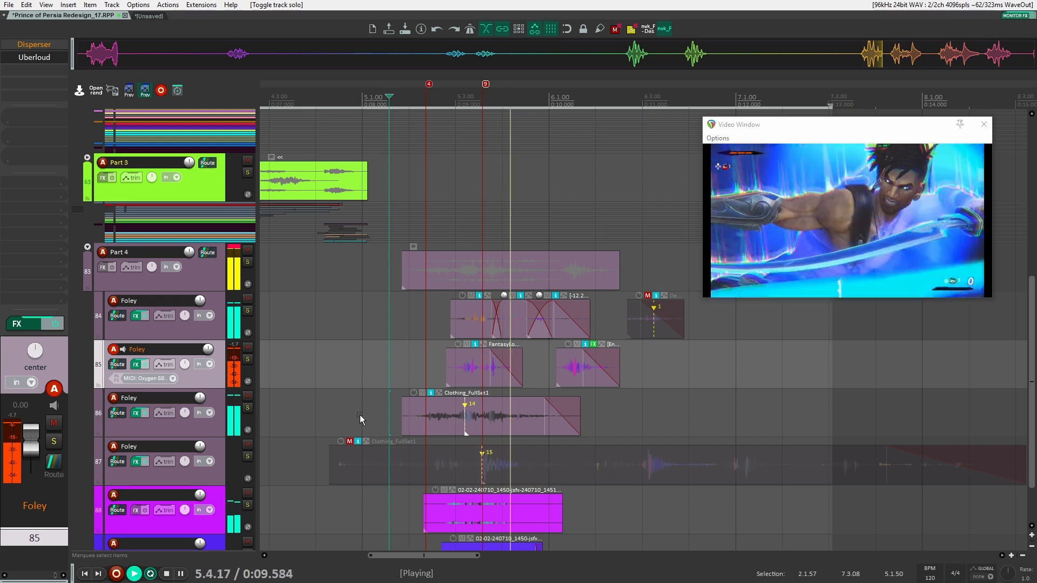
pyautogui.press('space')
# Split track 86's Clothing_FullSet1 item at 5.3.56 and move the second piece later, to just after 6.1.00
pyautogui.click(482, 426)
pyautogui.press('s')
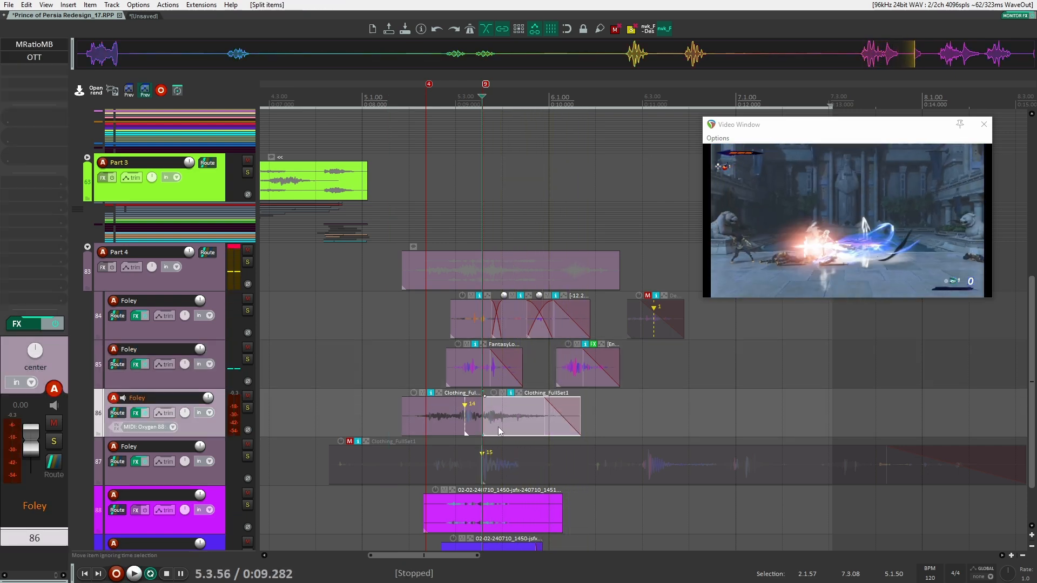
pyautogui.moveTo(508, 421); pyautogui.dragTo(588, 423)
pyautogui.moveTo(591, 417); pyautogui.dragTo(591, 417)
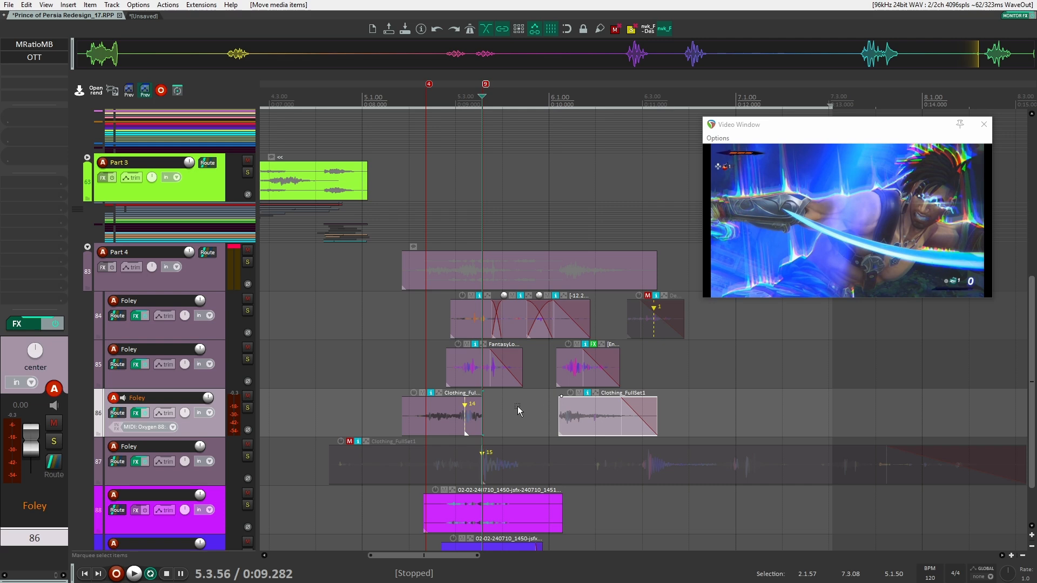
# Add a short fade-out to track 86's first clothing piece and shift it slightly later, auditioning its timing
pyautogui.moveTo(481, 399); pyautogui.dragTo(468, 399)
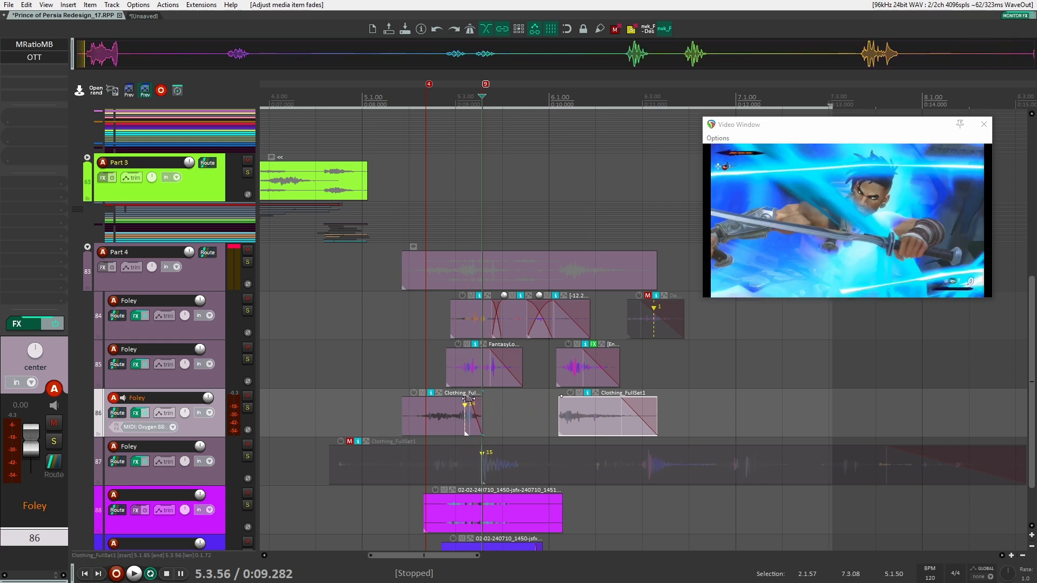
pyautogui.click(696, 402)
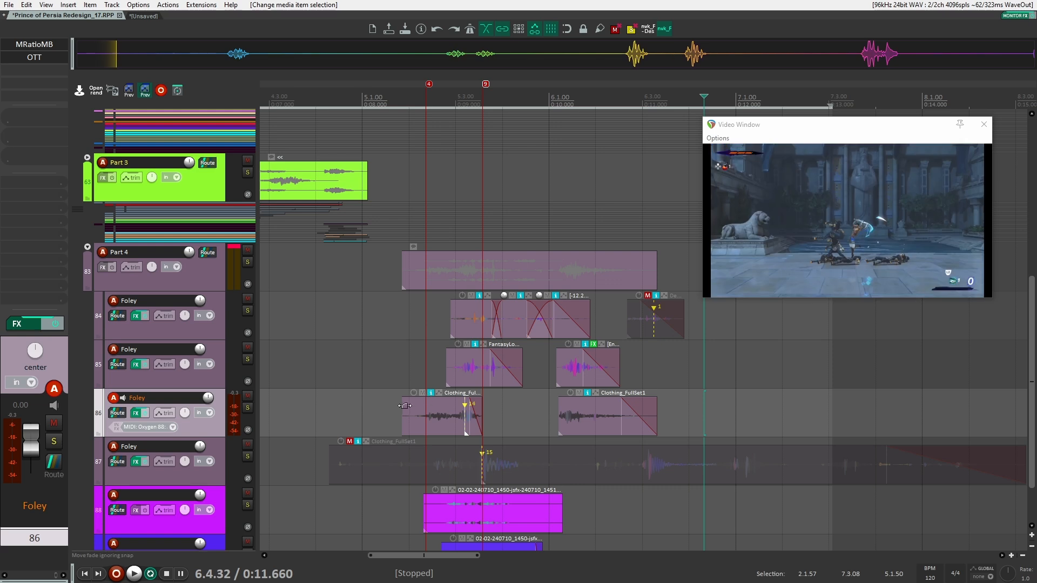
pyautogui.click(406, 369)
pyautogui.moveTo(445, 414); pyautogui.dragTo(441, 414)
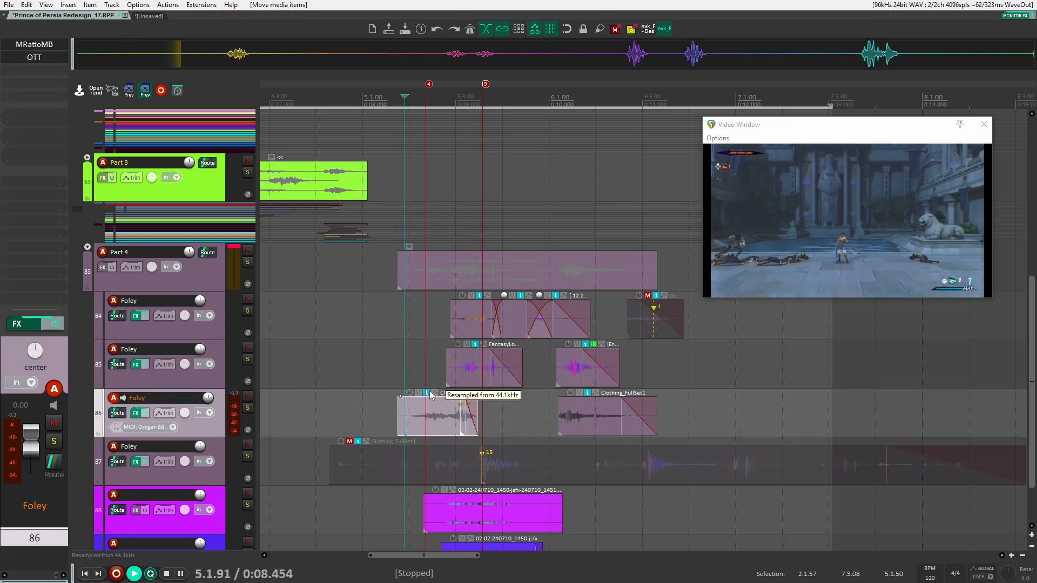
pyautogui.press('space')
pyautogui.press('space')
pyautogui.moveTo(435, 415); pyautogui.dragTo(450, 412)
pyautogui.press('space')
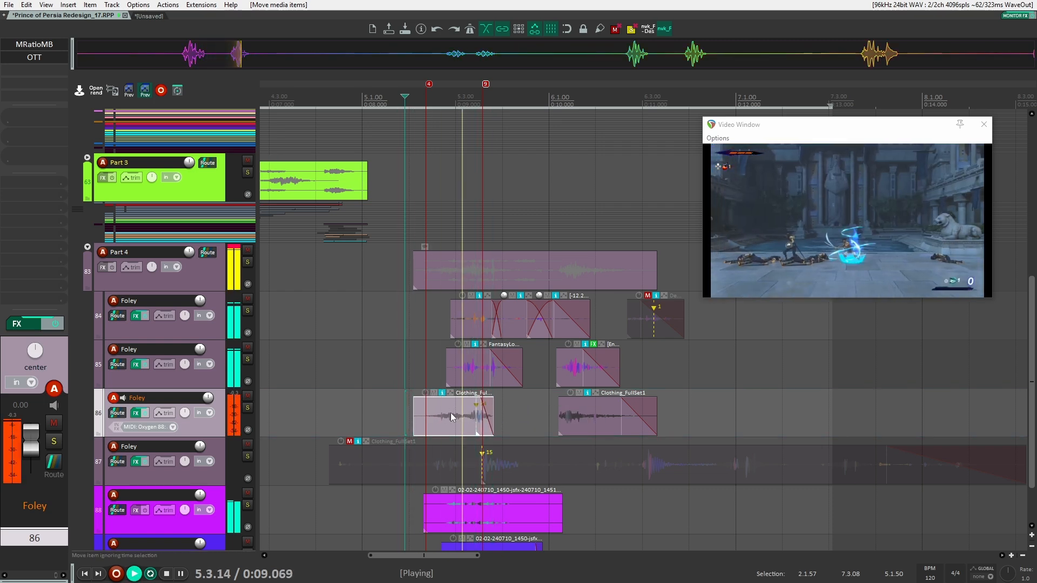
pyautogui.press('space')
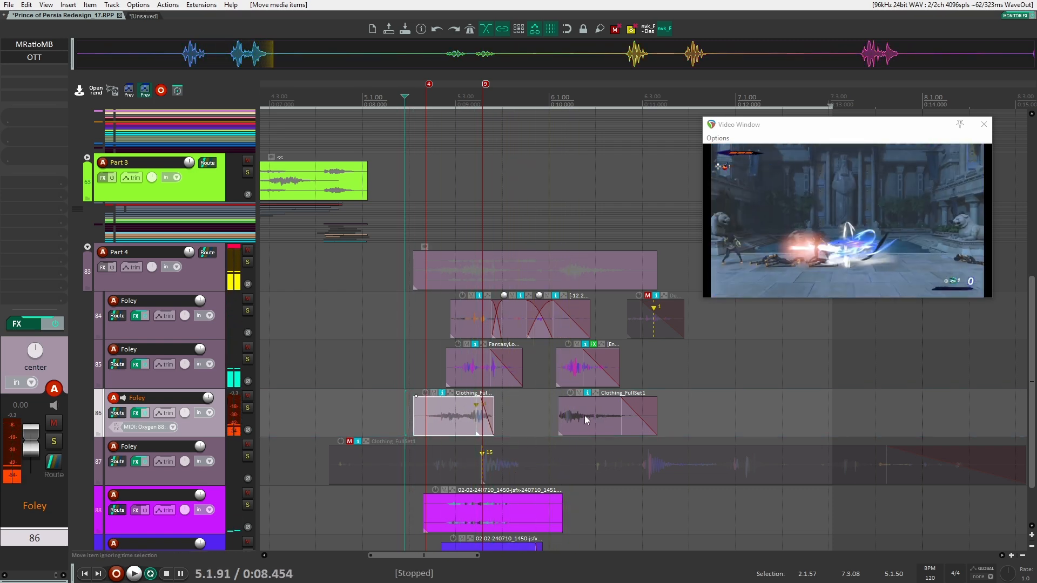
# Add a short fade-in to track 86's second clothing piece and lower its volume to -6.30 dB during playback
pyautogui.moveTo(559, 399); pyautogui.dragTo(571, 400)
pyautogui.press('space')
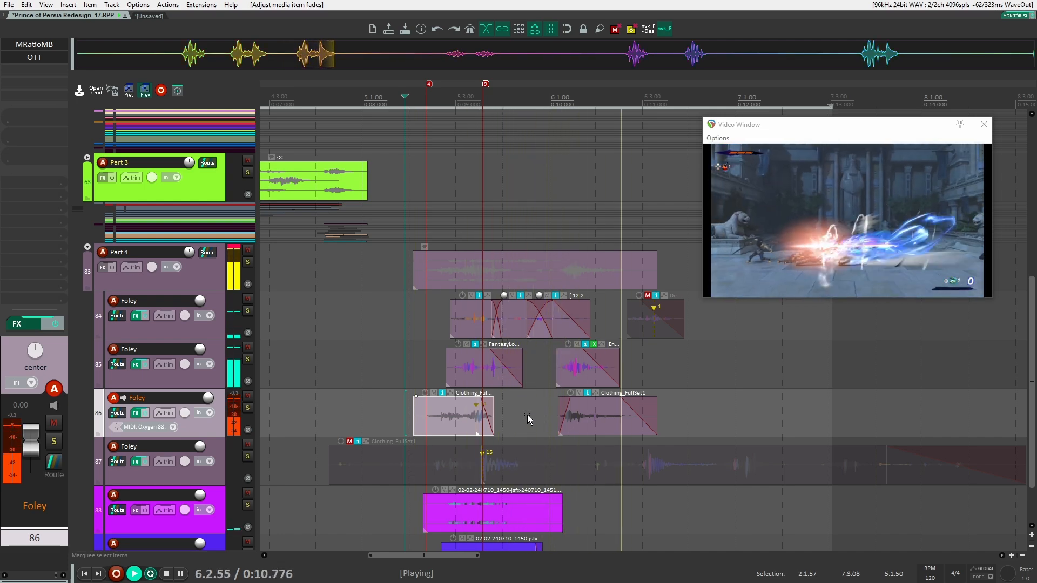
pyautogui.press('space')
pyautogui.press('space')
pyautogui.moveTo(526, 392); pyautogui.dragTo(523, 424)
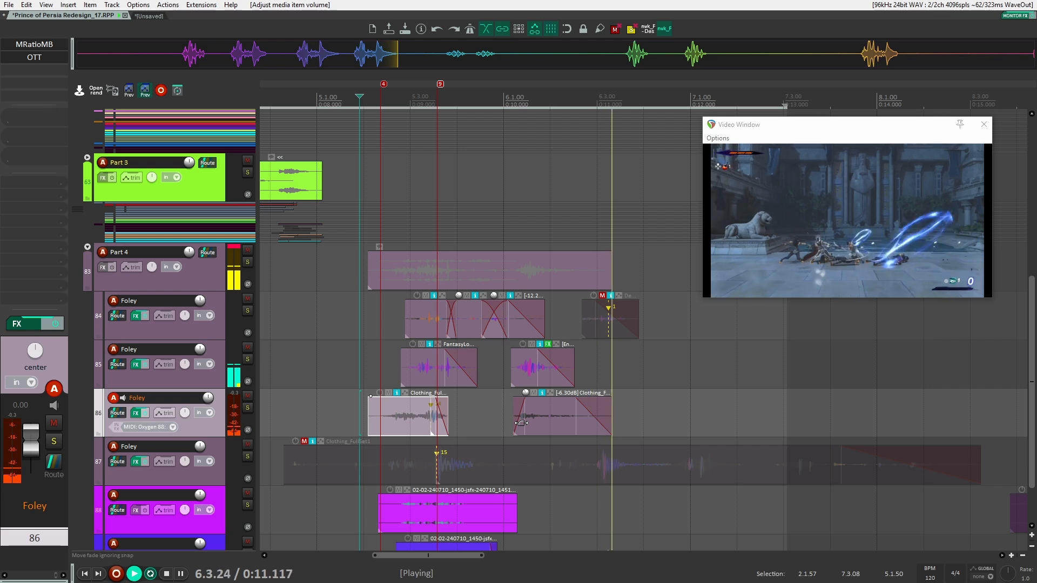
pyautogui.press('space')
pyautogui.press('space')
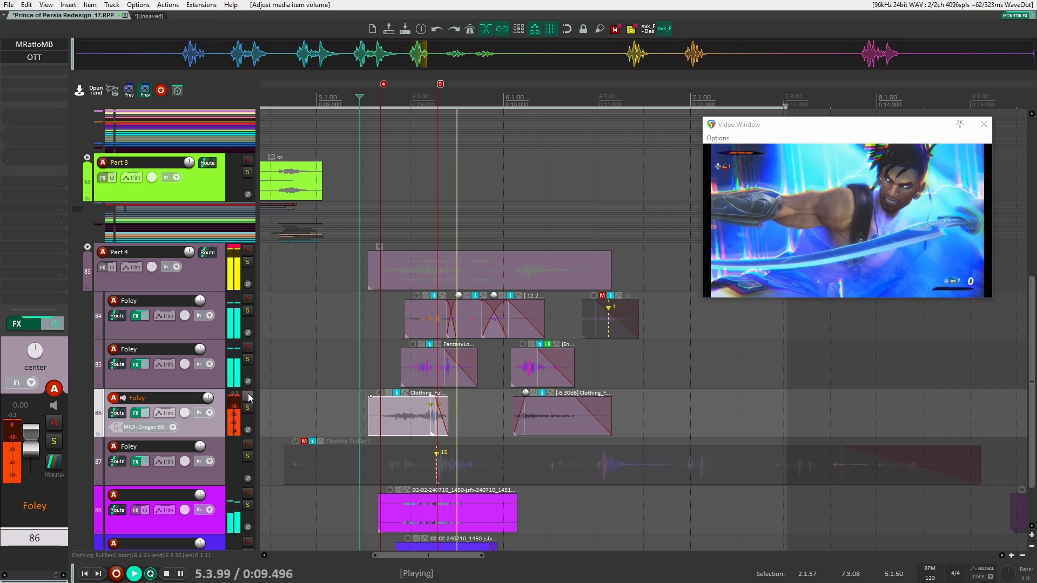
# Compare the Part 4 playback with track 86's second clothing piece muted and unmuted
pyautogui.click(533, 392)
pyautogui.press('space')
pyautogui.press('space')
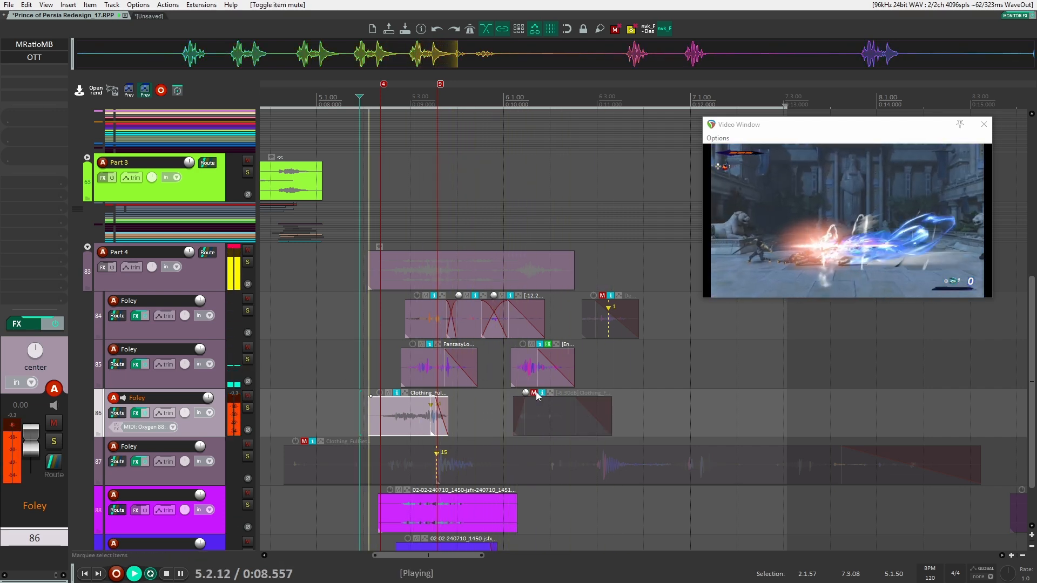
pyautogui.click(508, 374)
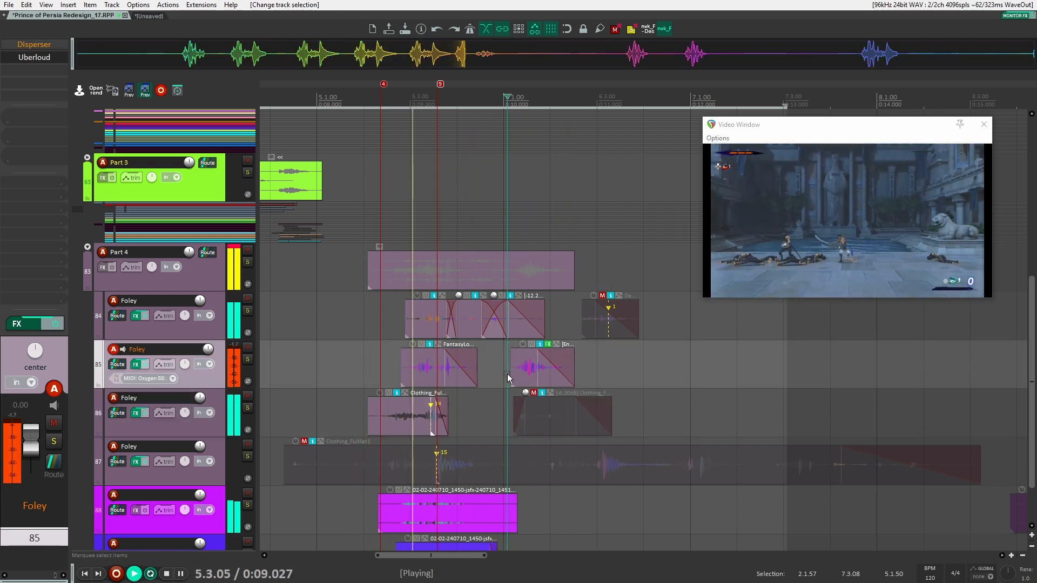
pyautogui.press('space')
pyautogui.click(534, 393)
pyautogui.press('space')
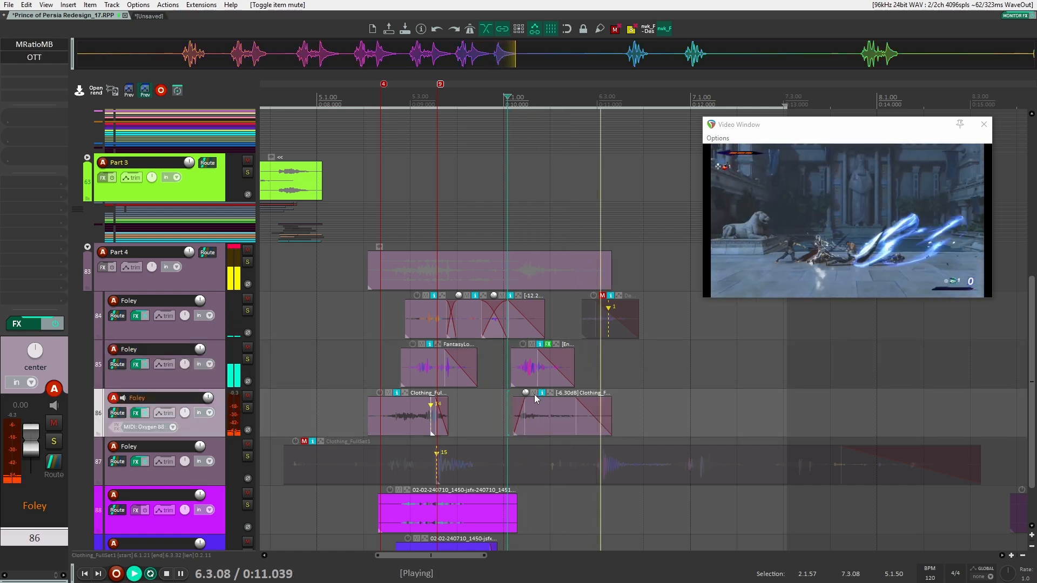
pyautogui.press('space')
pyautogui.press('space')
# Solo track 86 and audition its second clothing piece on its own
pyautogui.click(247, 408)
pyautogui.press('space')
pyautogui.press('space')
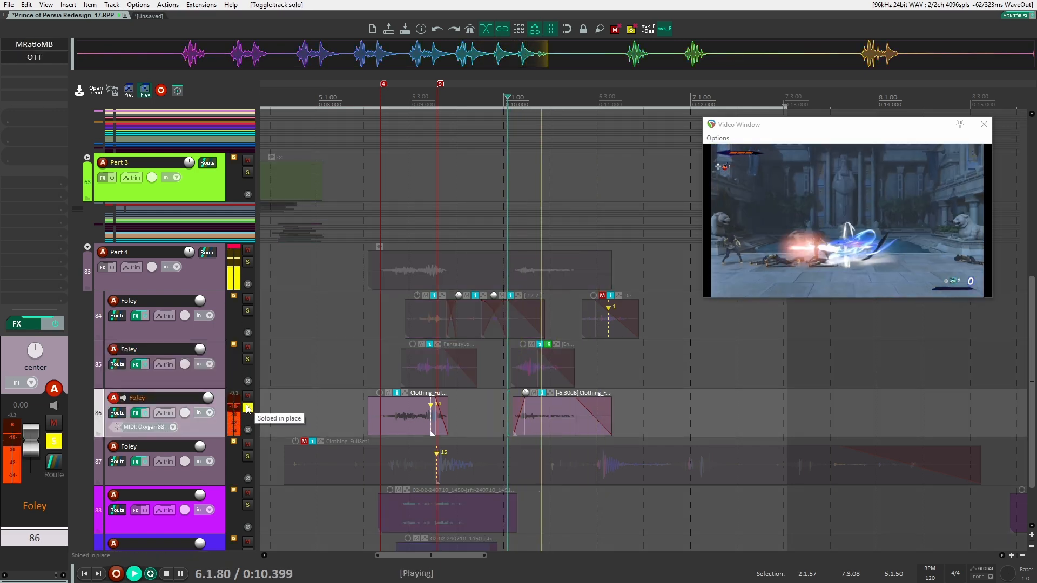
# Replay the soloed track 86 from just before its first clothing piece
pyautogui.press('space')
pyautogui.click(366, 353)
pyautogui.press('space')
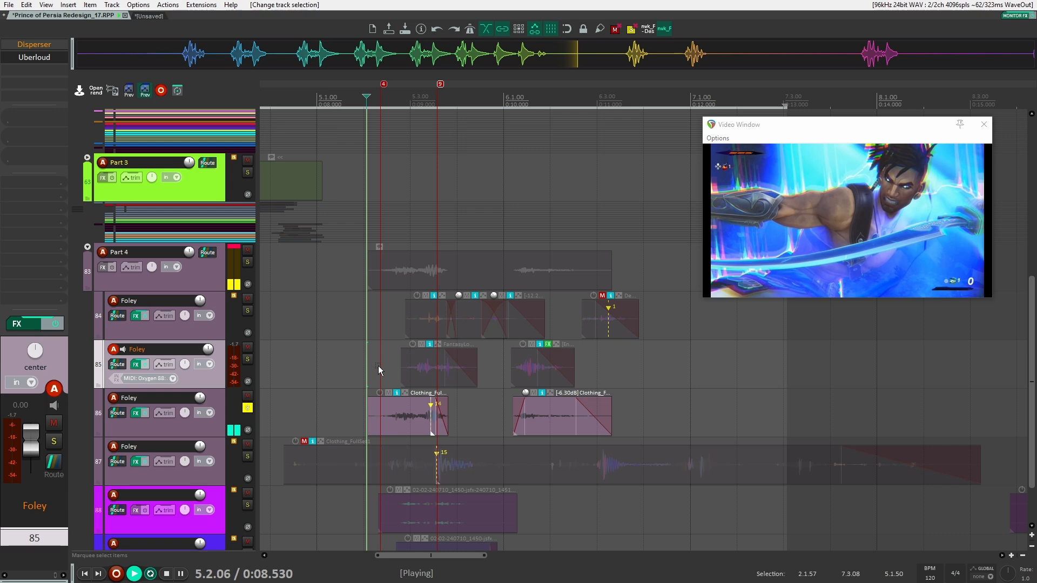
pyautogui.press('space')
# Add Neutron 2 Equalizer to track 86 and set its high-pass filter to 352 Hz, auditioning the clothing sounds
pyautogui.click(213, 429)
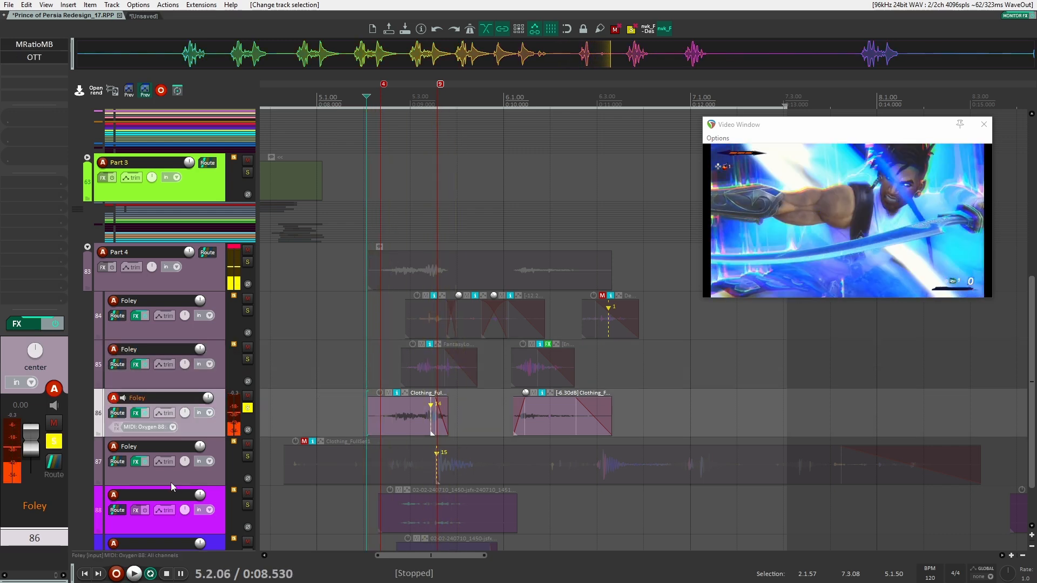
pyautogui.press('e')
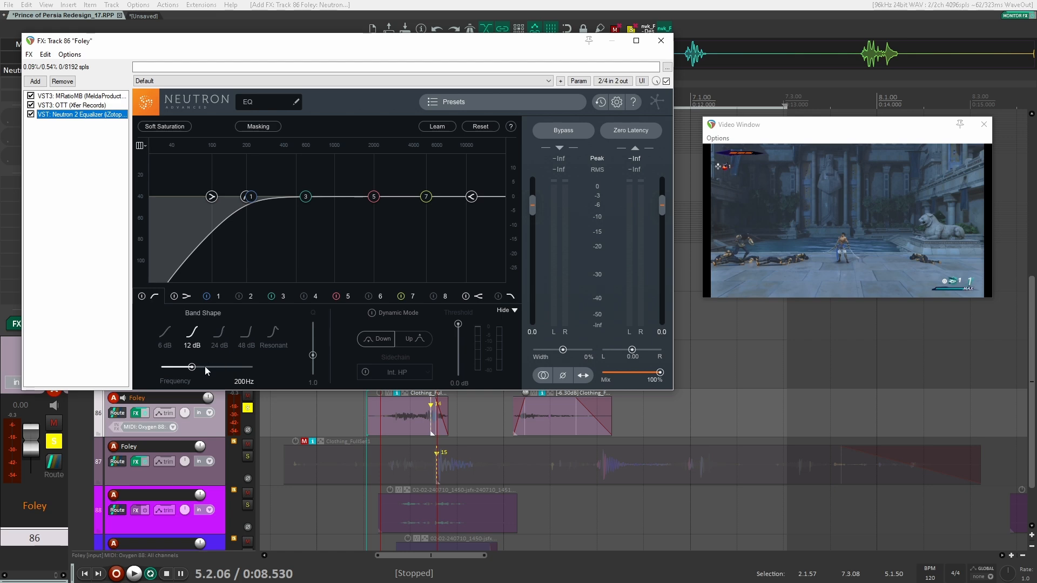
pyautogui.moveTo(205, 366); pyautogui.dragTo(207, 367)
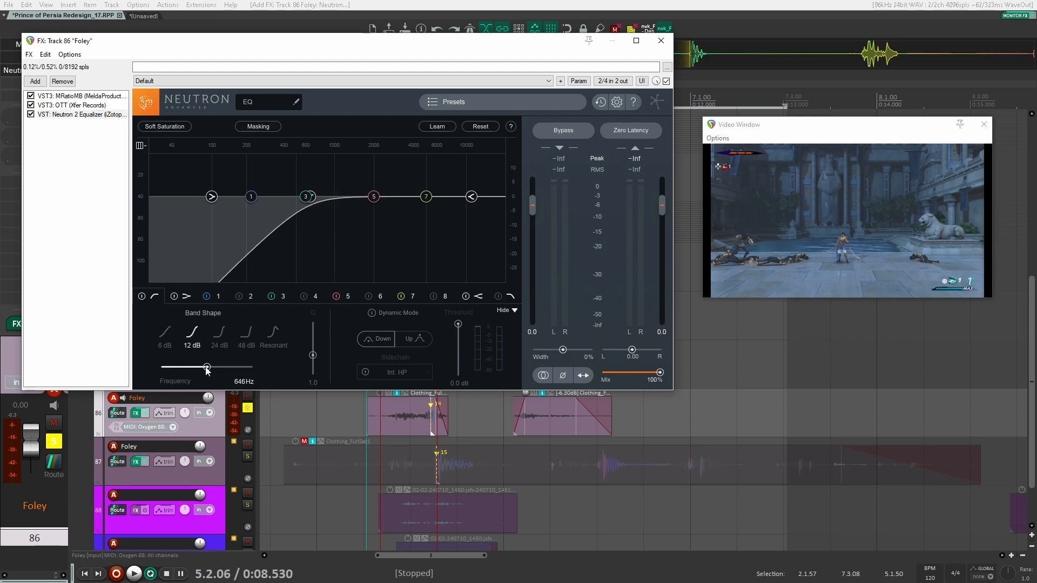
pyautogui.click(364, 410)
pyautogui.press('space')
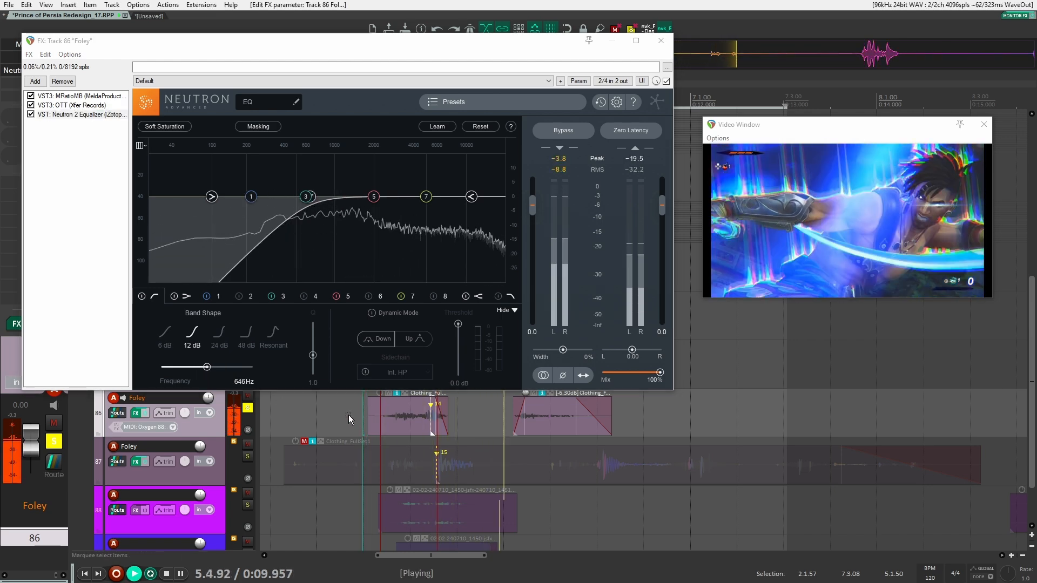
pyautogui.press('space')
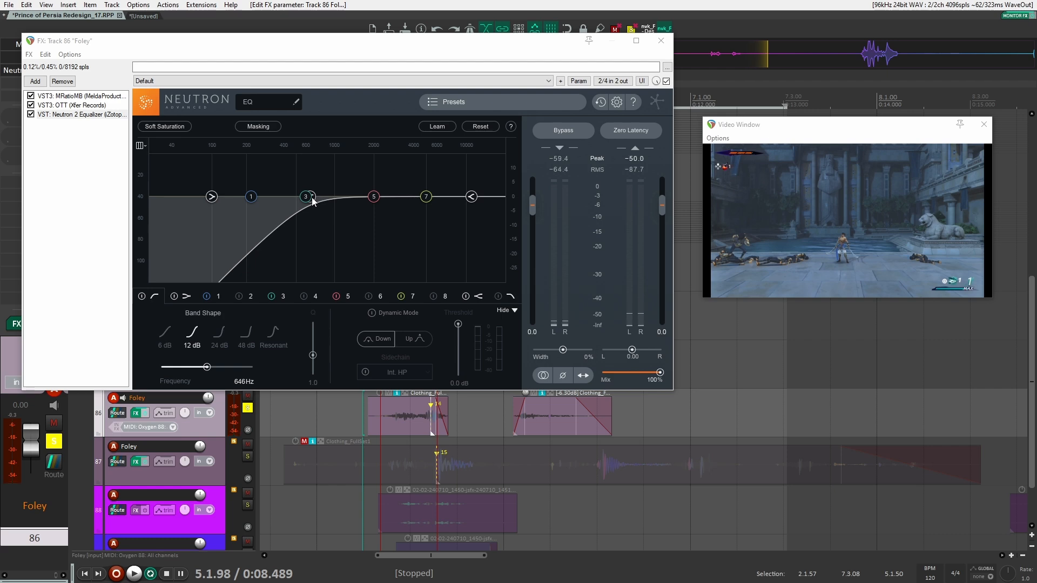
pyautogui.moveTo(310, 198); pyautogui.dragTo(276, 198)
pyautogui.press('space')
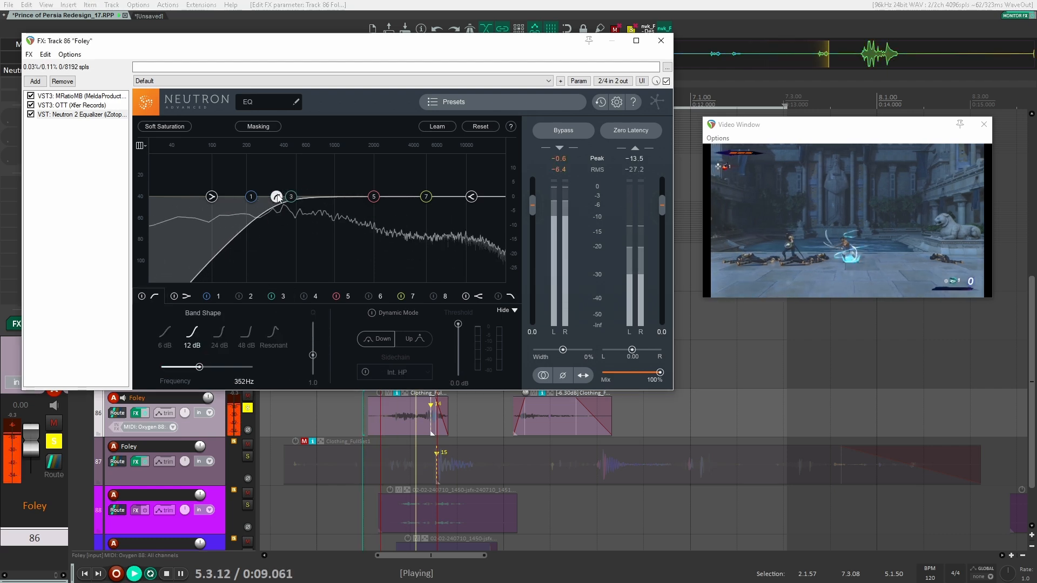
pyautogui.press('space')
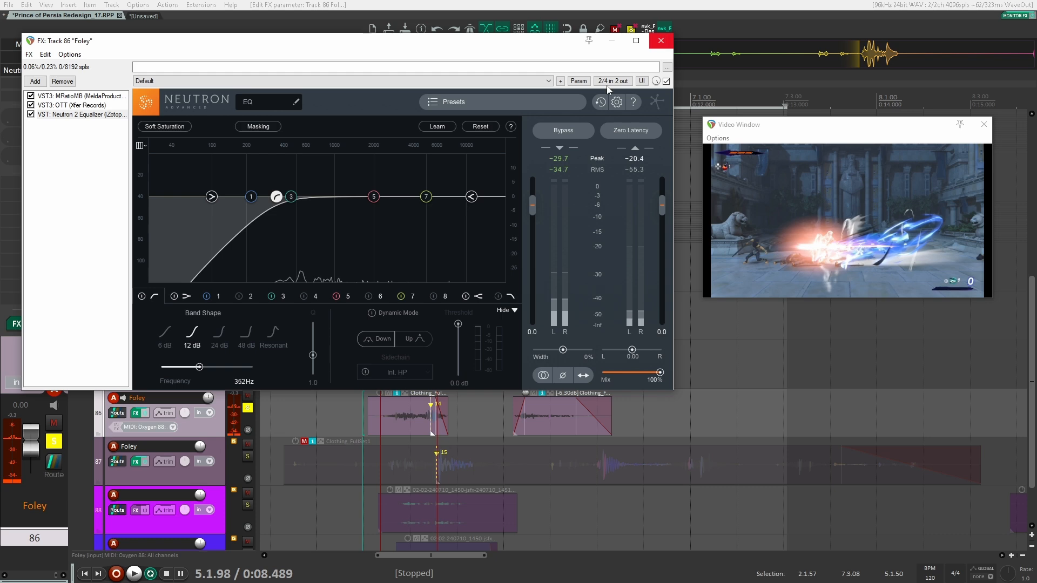
# Boost the high shelf in track 86's equalizer by 2.2 dB at 1501 Hz while the clothing plays
pyautogui.click(668, 40)
pyautogui.click(28, 69)
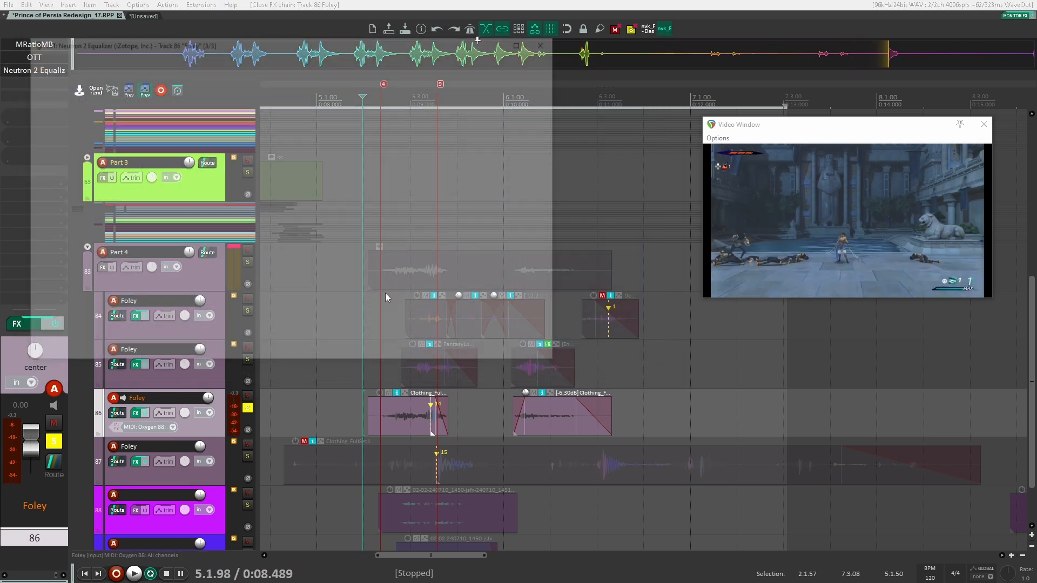
pyautogui.moveTo(360, 170); pyautogui.dragTo(251, 168)
pyautogui.press('space')
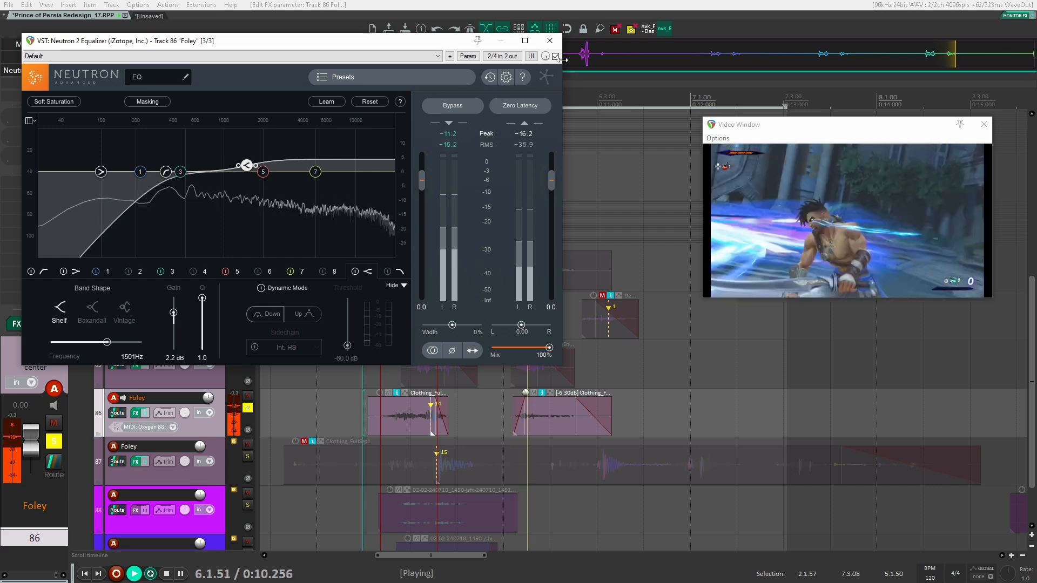
pyautogui.click(550, 41)
pyautogui.press('space')
# Unsolo track 86 and raise its second clothing piece's volume to -1.70 dB while the full mix plays
pyautogui.click(248, 408)
pyautogui.press('space')
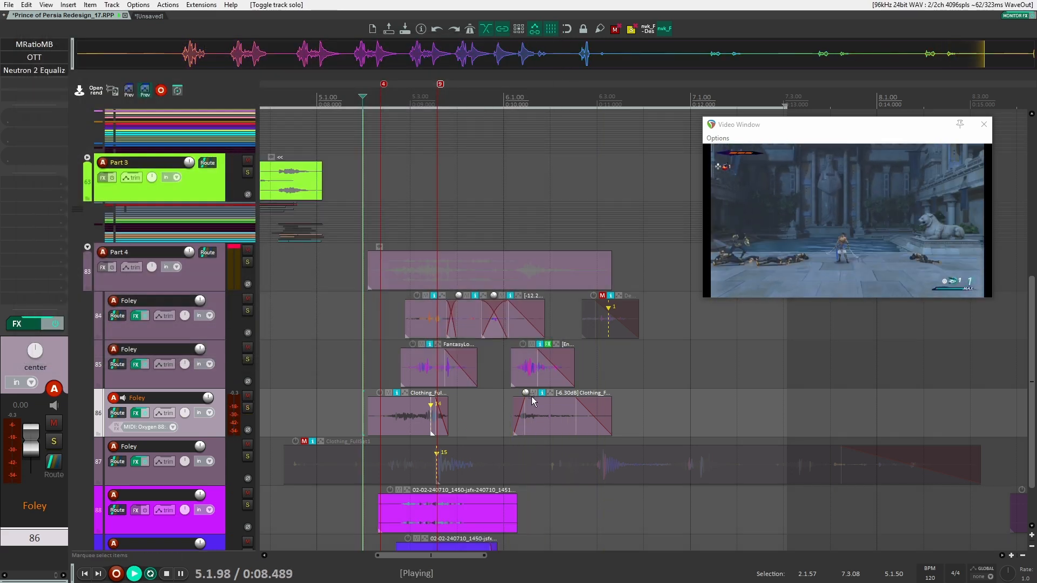
pyautogui.moveTo(532, 398); pyautogui.dragTo(528, 371)
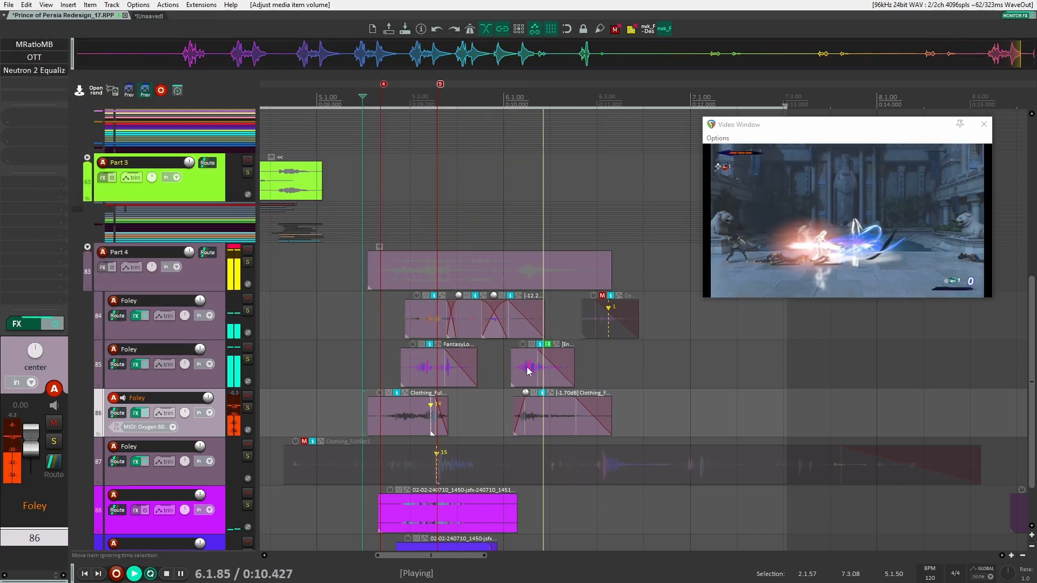
pyautogui.press('space')
# Trim the end of track 86's second clothing piece slightly, give its fade-out a curved shape and audition it
pyautogui.moveTo(611, 421)
pyautogui.mouseDown()
pyautogui.moveTo(547, 410)
pyautogui.moveTo(610, 419)
pyautogui.mouseUp()
pyautogui.rightClick(576, 415)
pyautogui.click(592, 444)
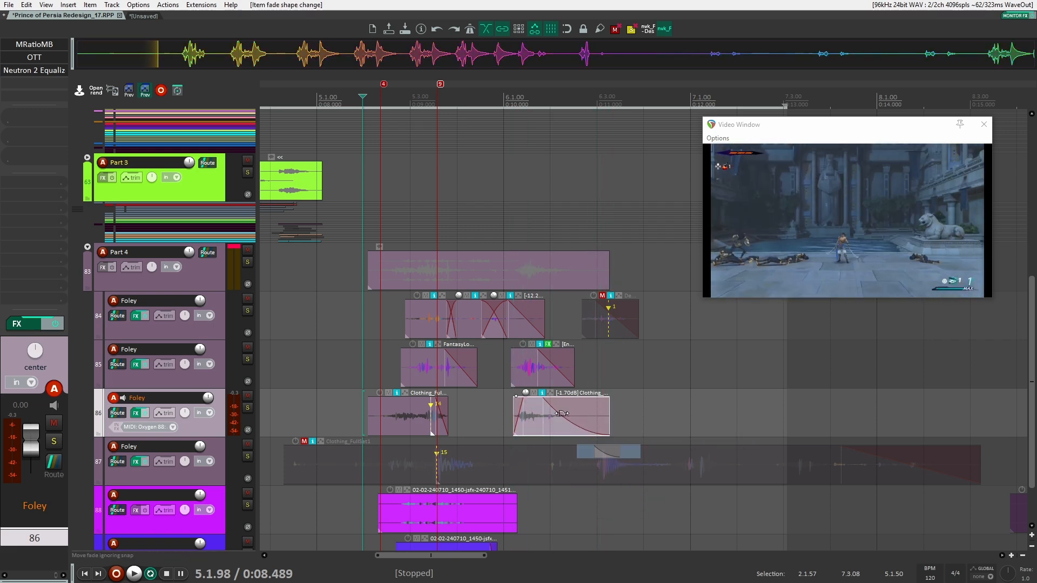
pyautogui.click(493, 385)
pyautogui.press('space')
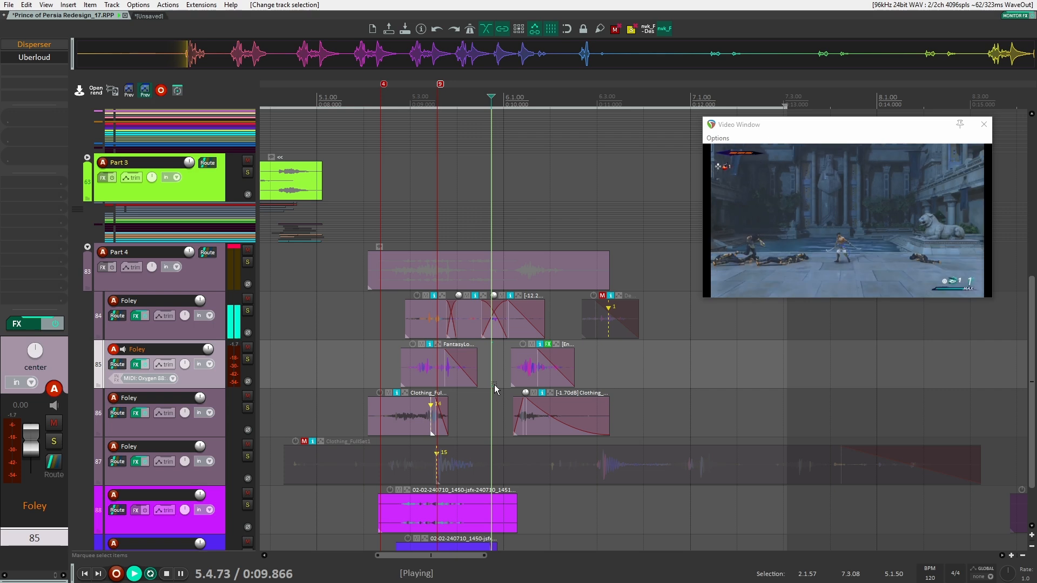
pyautogui.click(491, 387)
pyautogui.press('space')
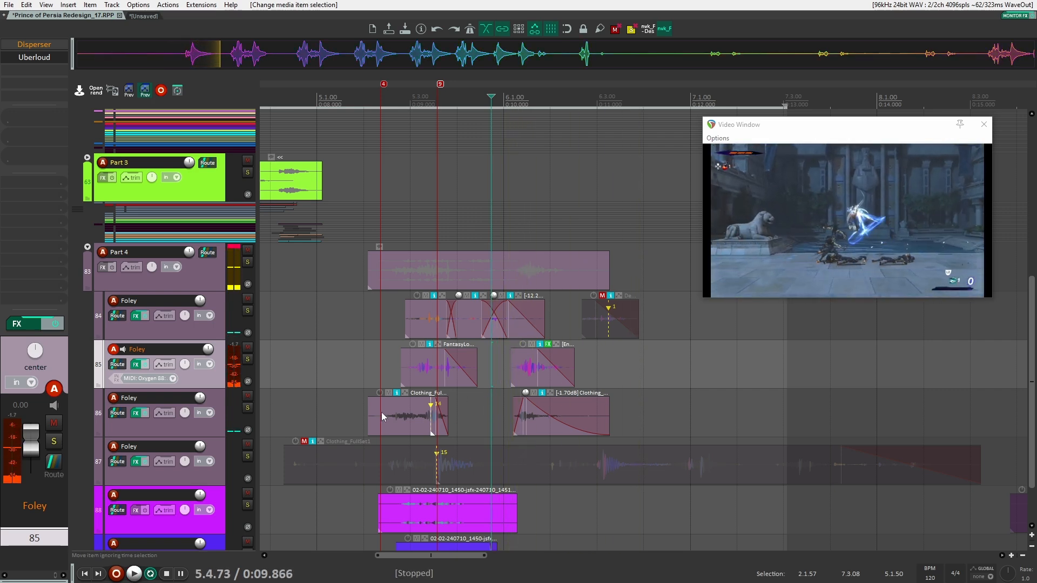
# Play Part 4 from its beginning to review the combined Foley layers
pyautogui.click(371, 379)
pyautogui.press('space')
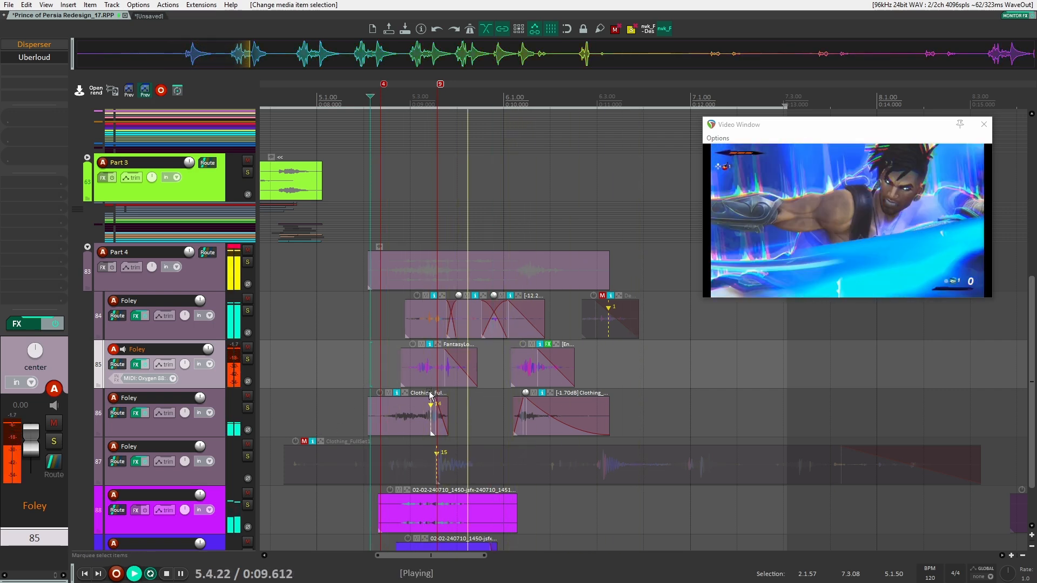
pyautogui.press('space')
pyautogui.press('space')
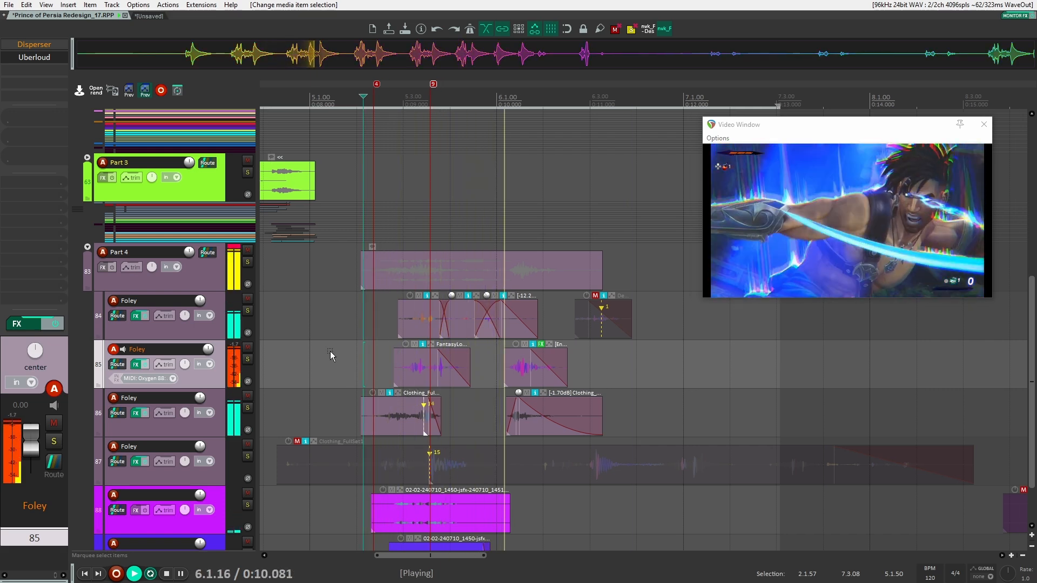
pyautogui.press('space')
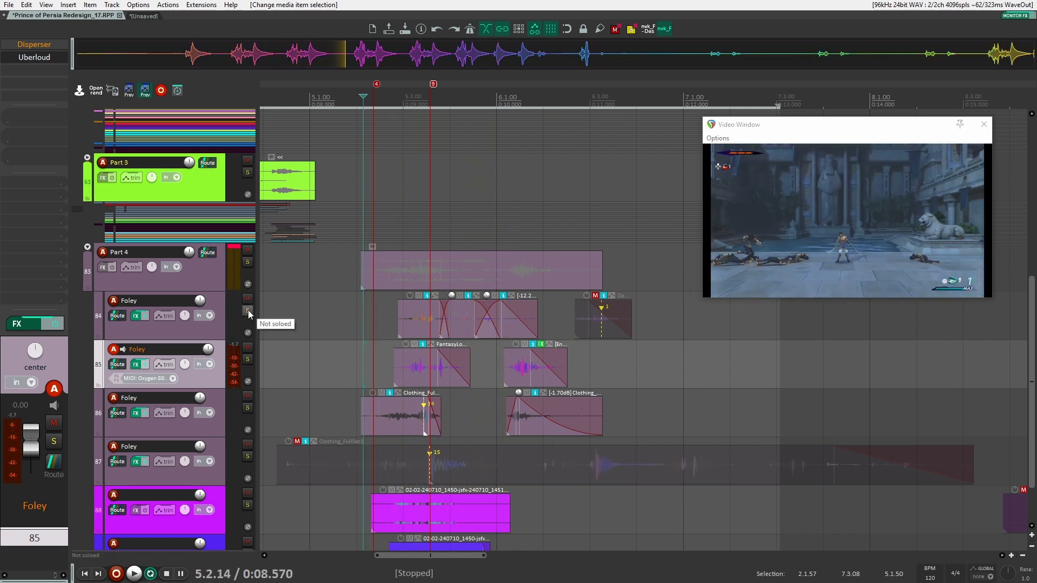
# Mute the second Foley piece on track 84 and replay Part 4 without it
pyautogui.click(460, 296)
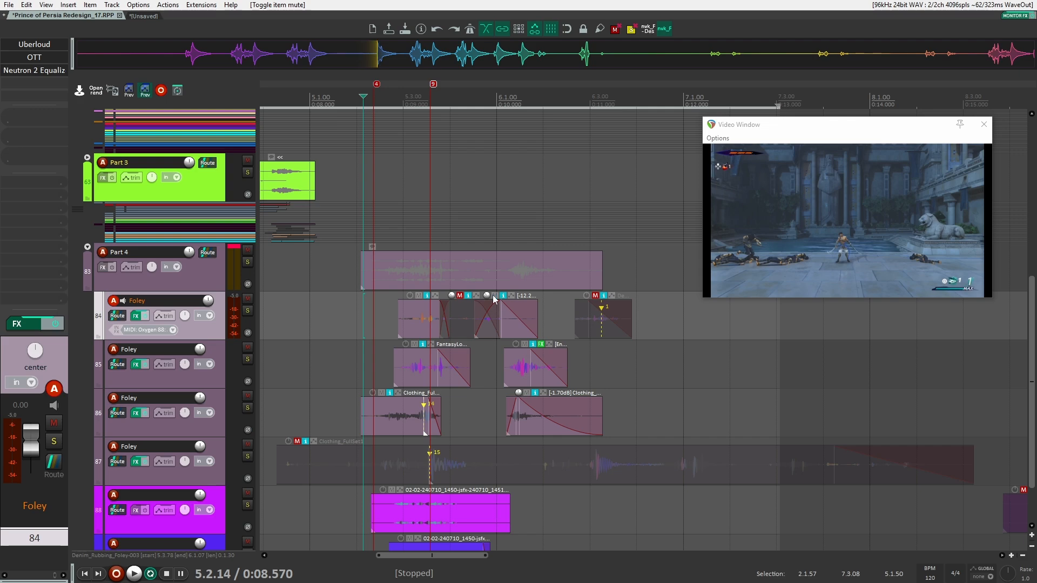
pyautogui.press('space')
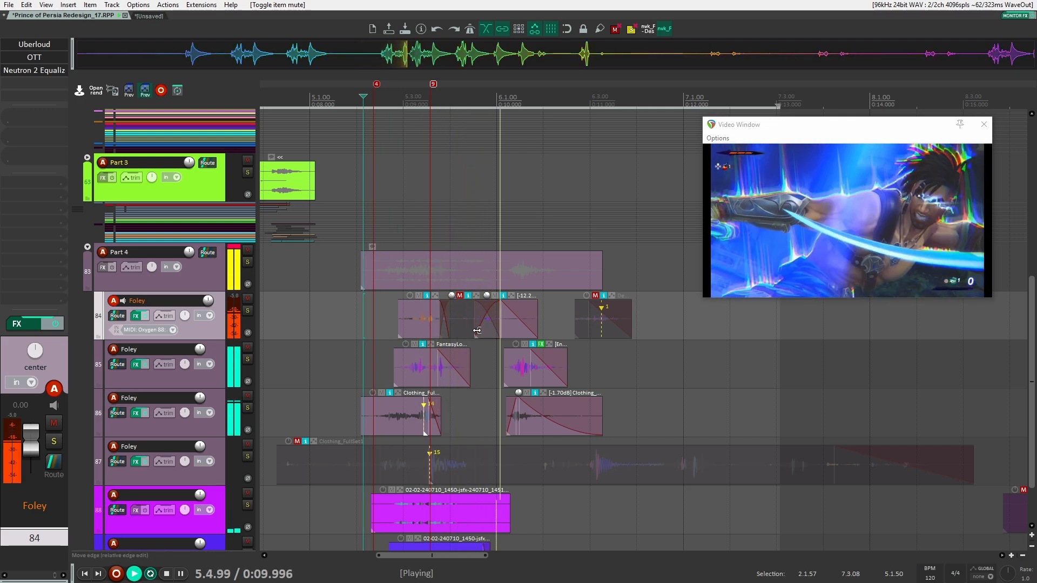
pyautogui.press('space')
pyautogui.press('space')
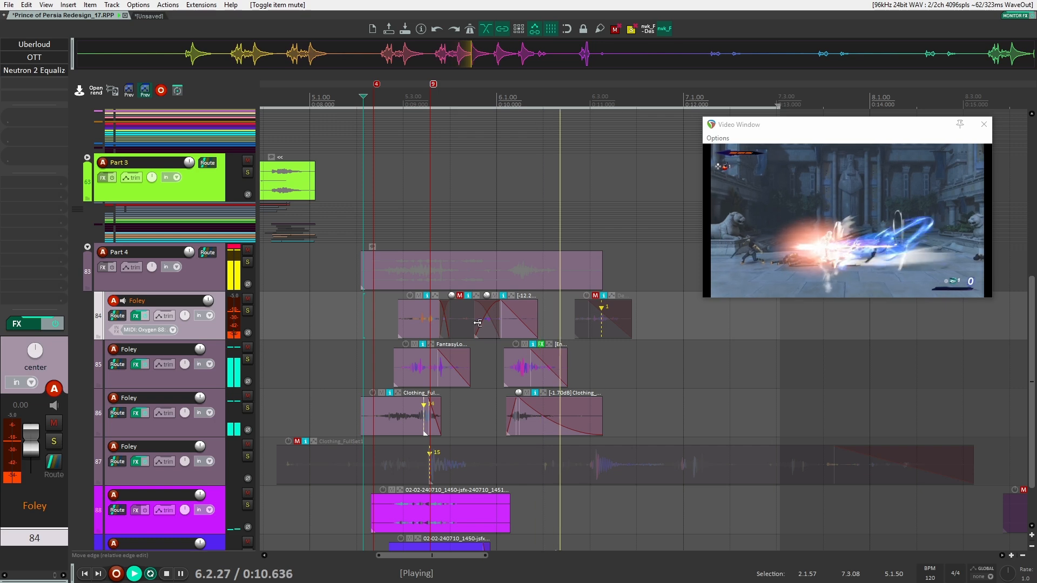
pyautogui.press('space')
# Solo the original POP - OG_DAW track, listen to the same passage and unsolo it
pyautogui.scroll(8, 371, 379)
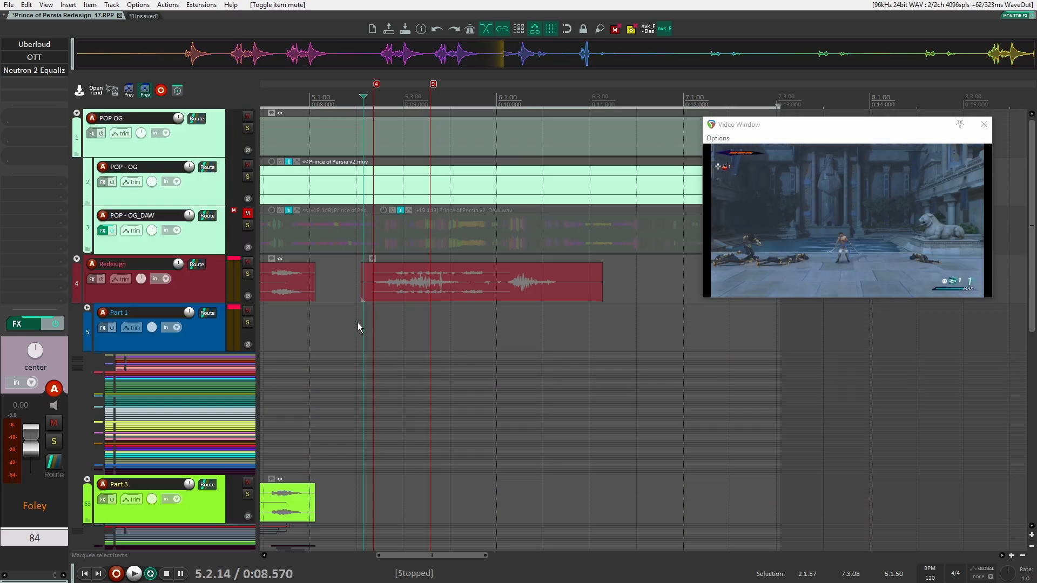
pyautogui.click(248, 226)
pyautogui.press('space')
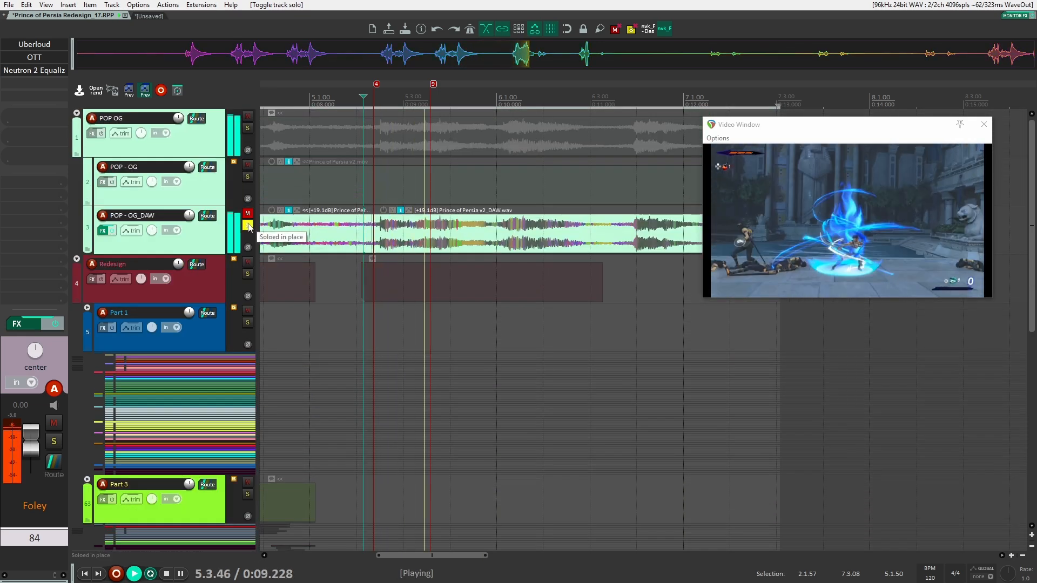
pyautogui.press('space')
pyautogui.press('space')
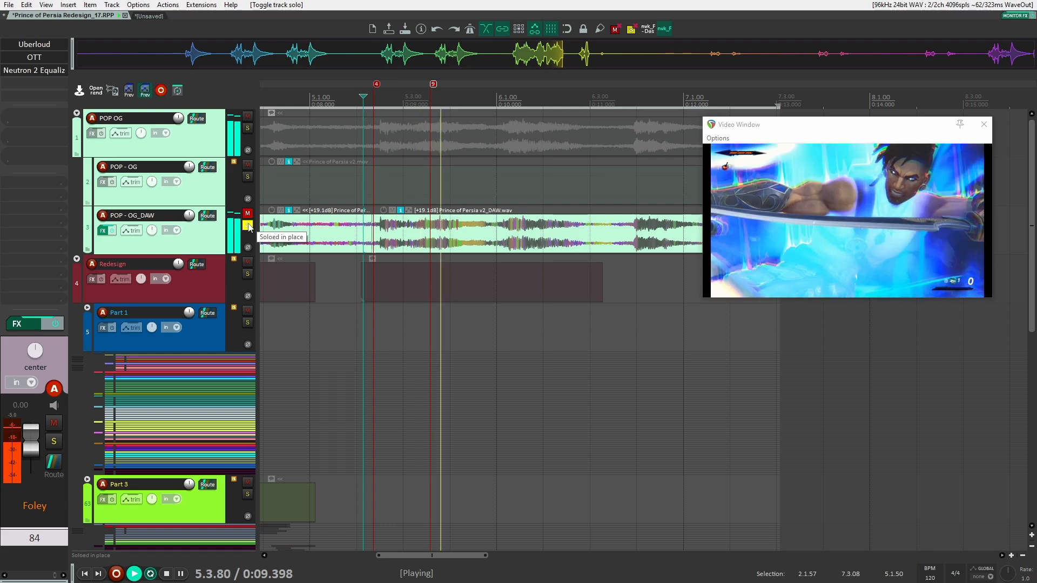
pyautogui.press('space')
pyautogui.click(248, 225)
# Add a new track at the end of the Part 4 folder and name it scrapes
pyautogui.scroll(-8, 354, 432)
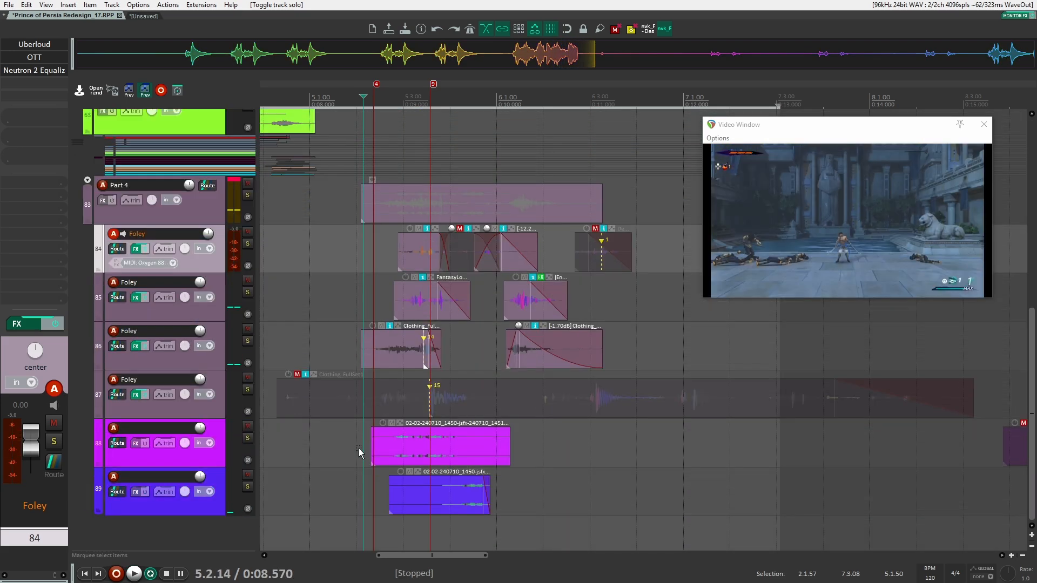
pyautogui.doubleClick(199, 530)
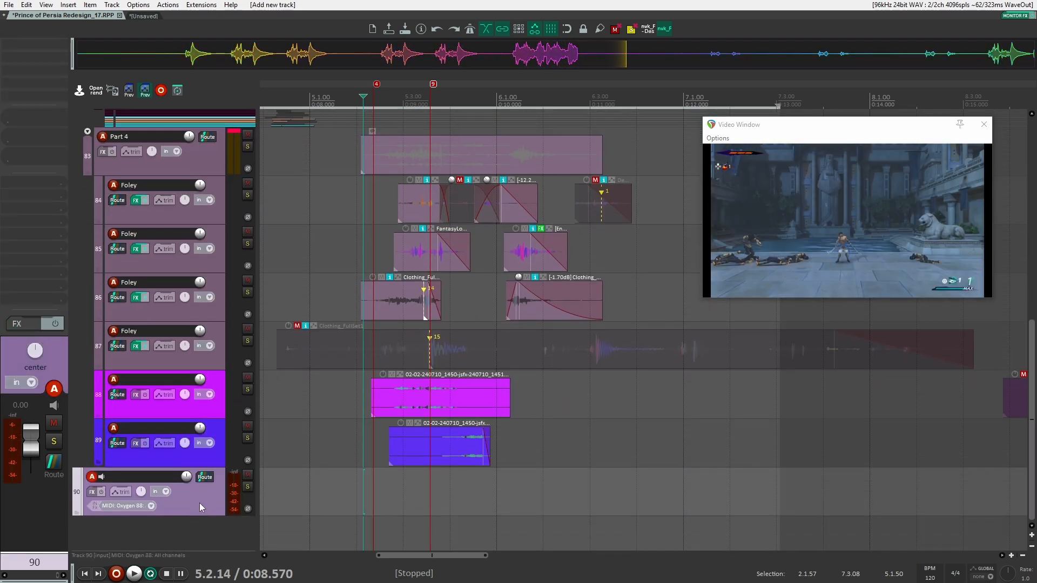
pyautogui.moveTo(199, 504); pyautogui.dragTo(171, 478)
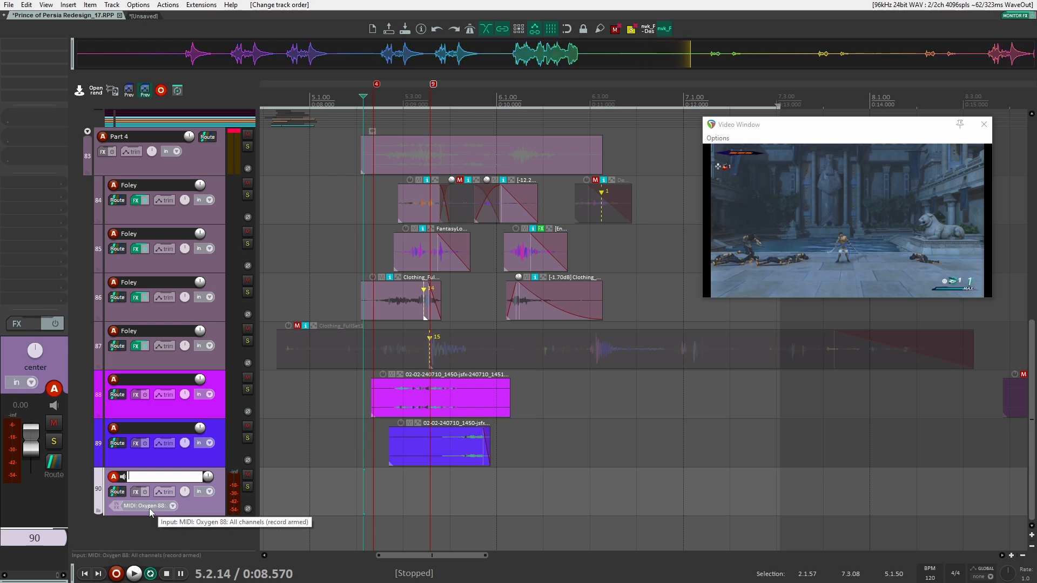
pyautogui.write('scrapes')
pyautogui.press('Return')
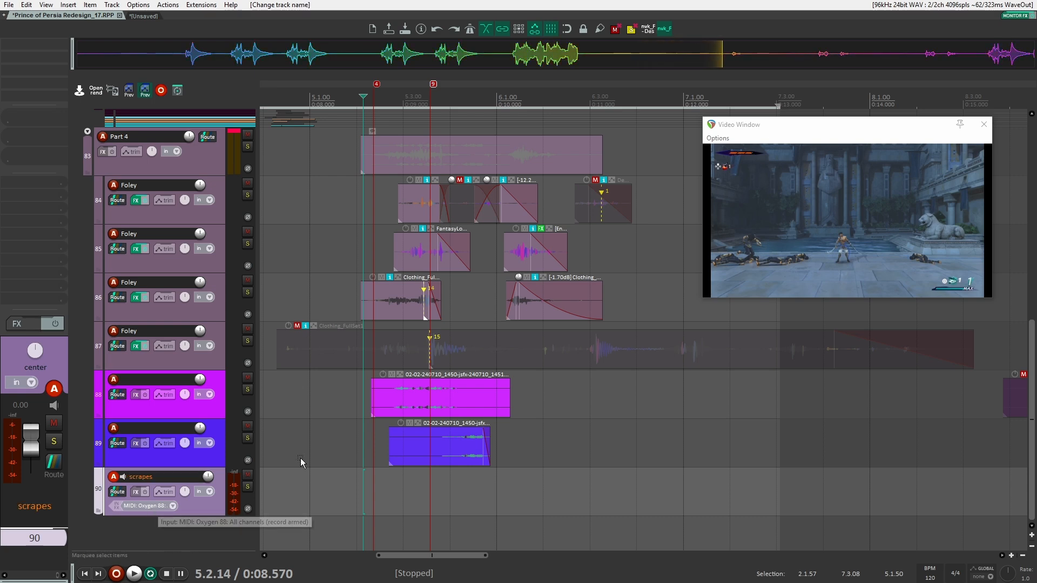
# Group the two unnamed tracks 88 and 89 into a folder track named reverse metal hits
pyautogui.click(208, 412)
pyautogui.keyDown('shift'); pyautogui.click(211, 457); pyautogui.keyUp('shift')
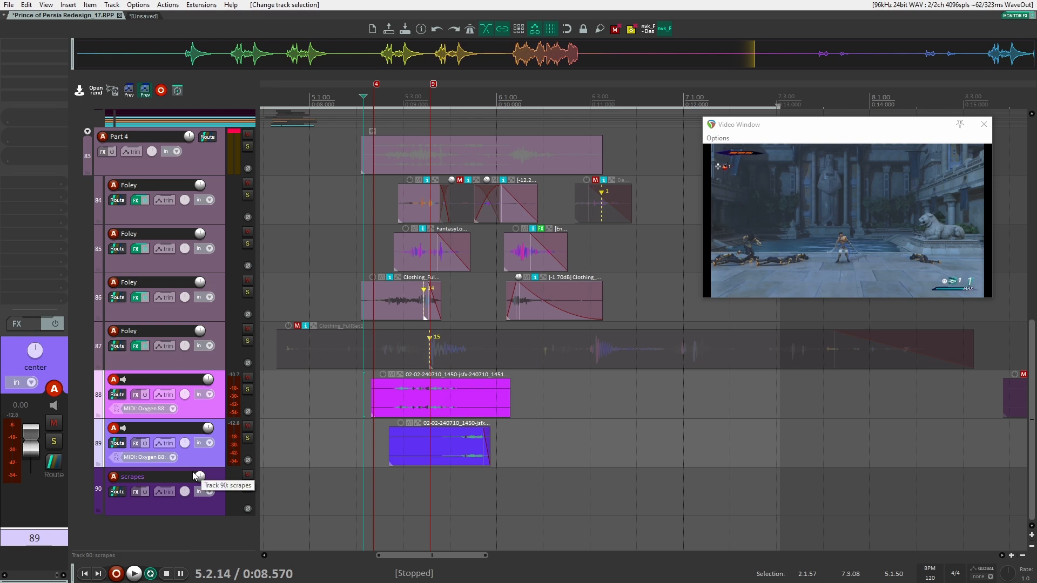
pyautogui.hotkey('ctrl', 'g')
pyautogui.doubleClick(150, 381)
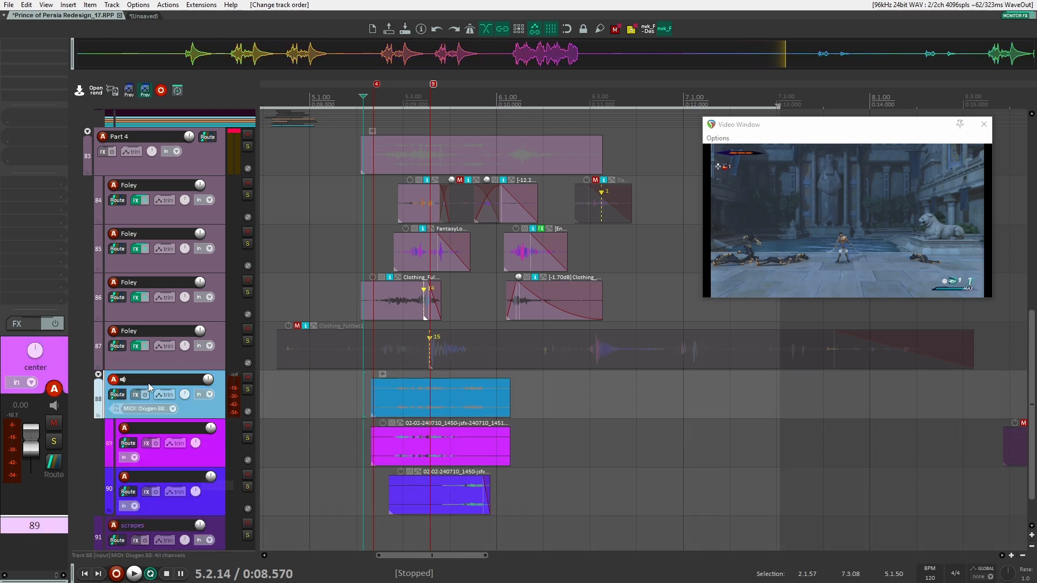
pyautogui.write('reverse metal ')
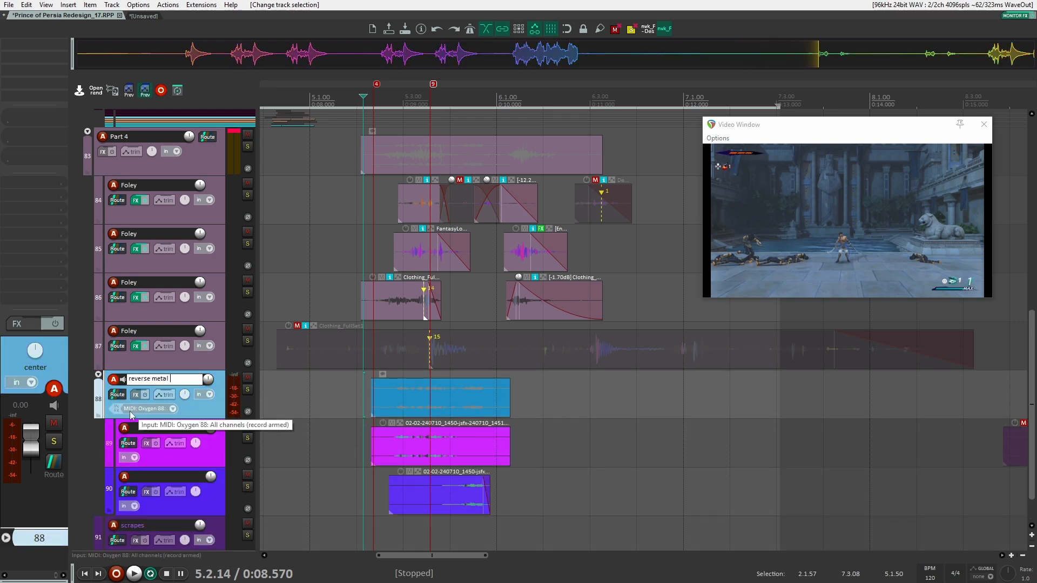
pyautogui.write('hits')
pyautogui.press('Return')
# Group the four Foley tracks in the Part 4 folder into a folder track named Foley
pyautogui.click(209, 354)
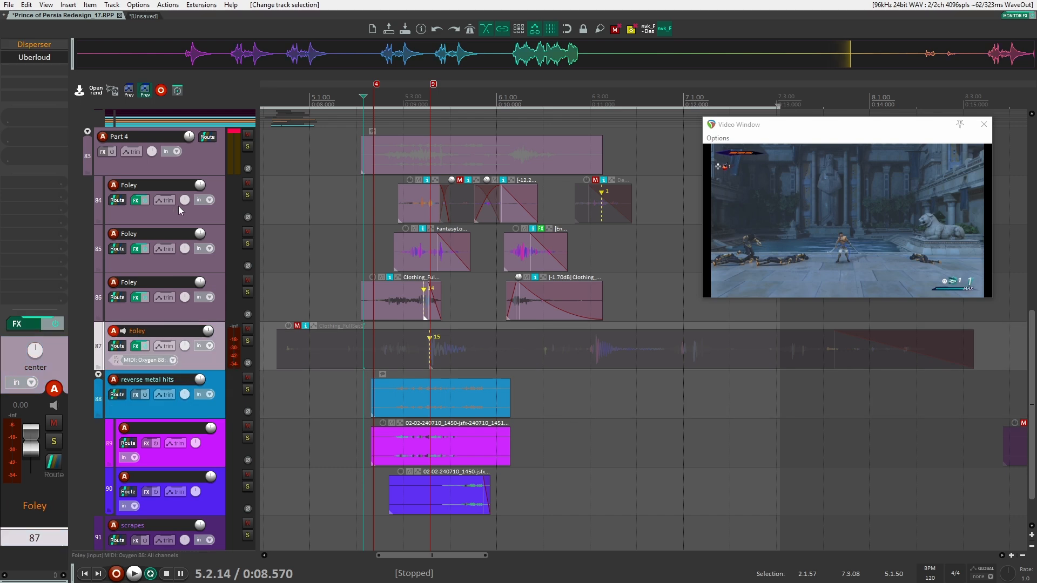
pyautogui.keyDown('shift'); pyautogui.click(220, 208); pyautogui.keyUp('shift')
pyautogui.hotkey('ctrl', 'g')
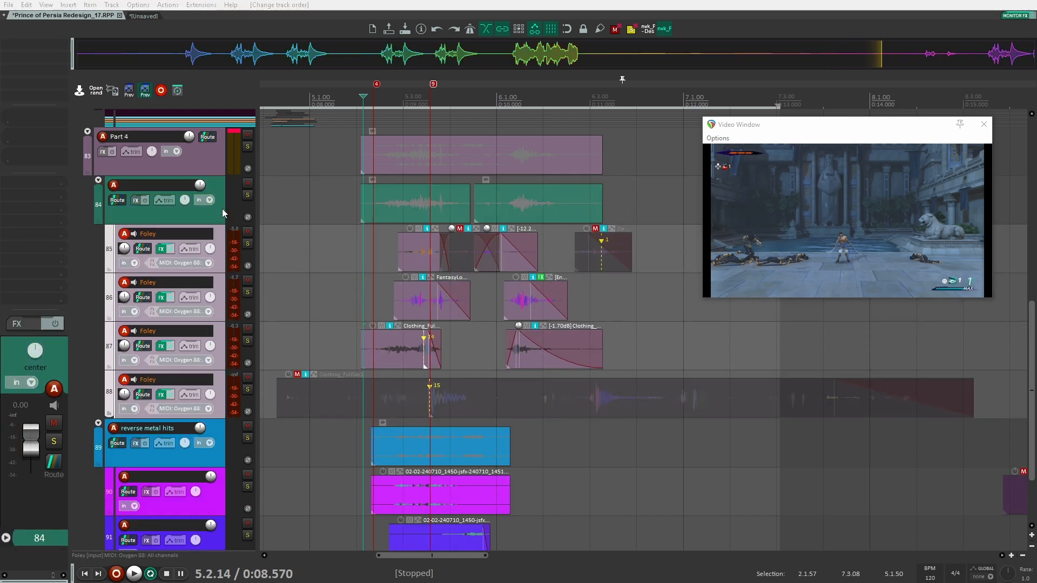
pyautogui.write('foley')
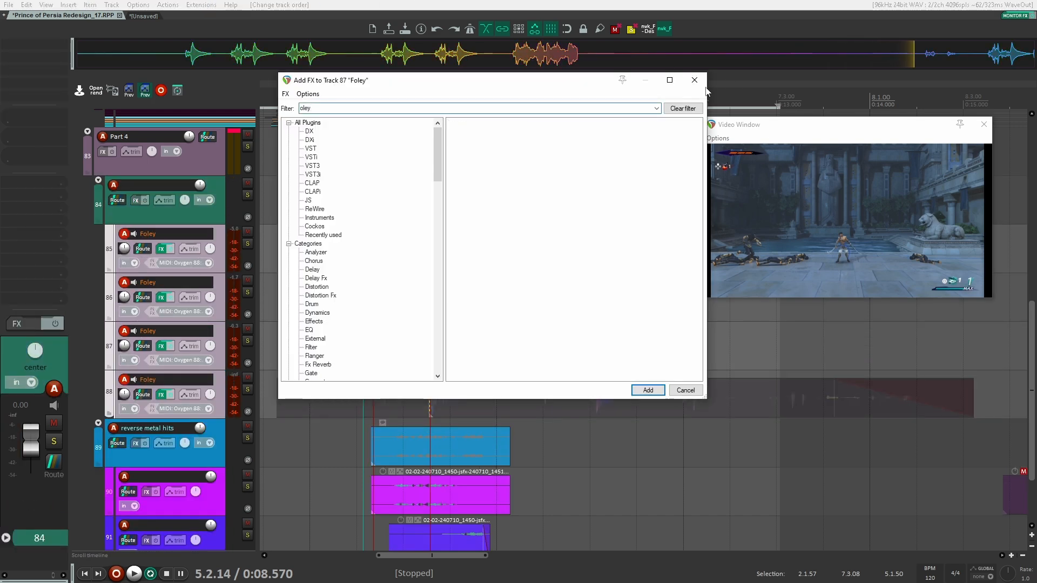
pyautogui.press('Escape')
pyautogui.click(157, 185)
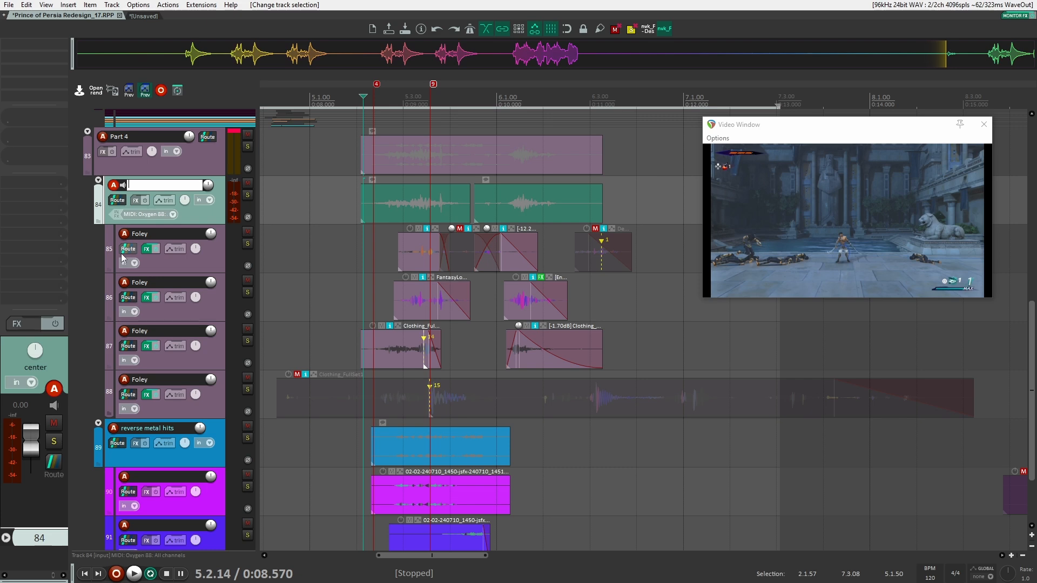
pyautogui.write('Foley')
# Duplicate the scrapes track twice and nest both copies under the original scrapes track as a folder
pyautogui.scroll(-2, 210, 419)
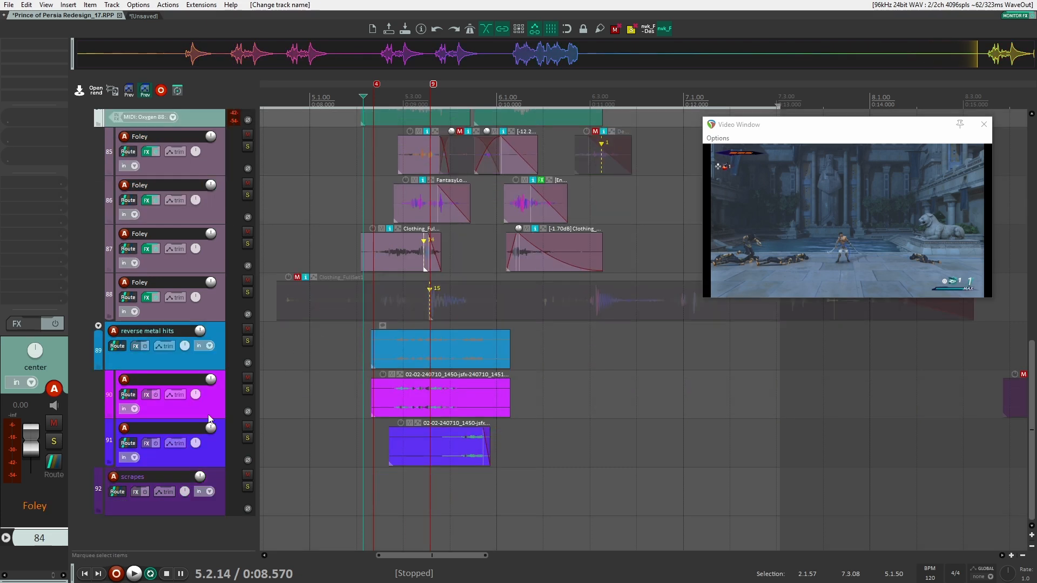
pyautogui.click(202, 506)
pyautogui.hotkey('ctrl', 'd')
pyautogui.hotkey('ctrl', 'd')
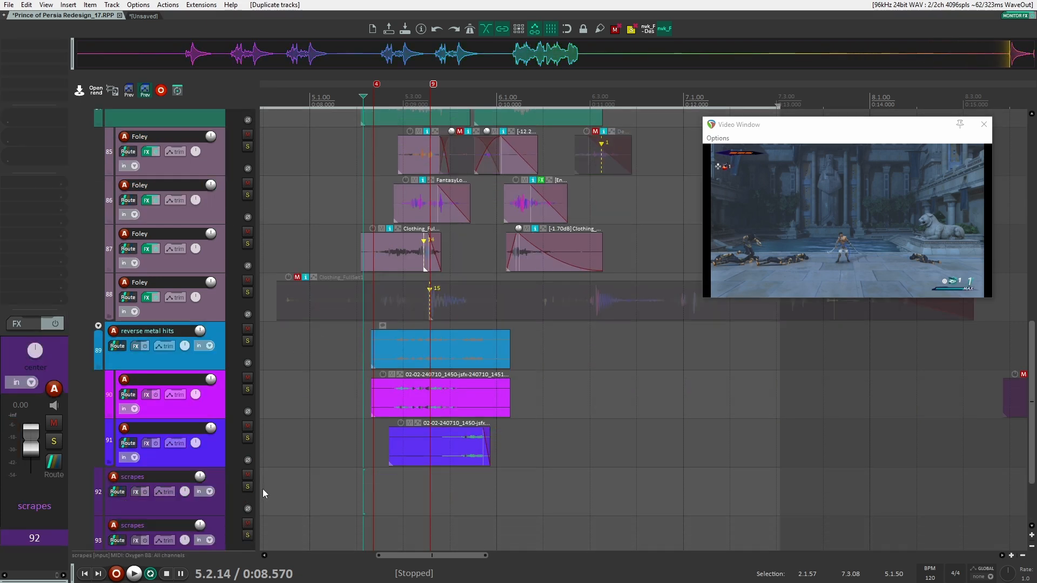
pyautogui.click(221, 454)
pyautogui.keyDown('shift'); pyautogui.click(219, 499); pyautogui.keyUp('shift')
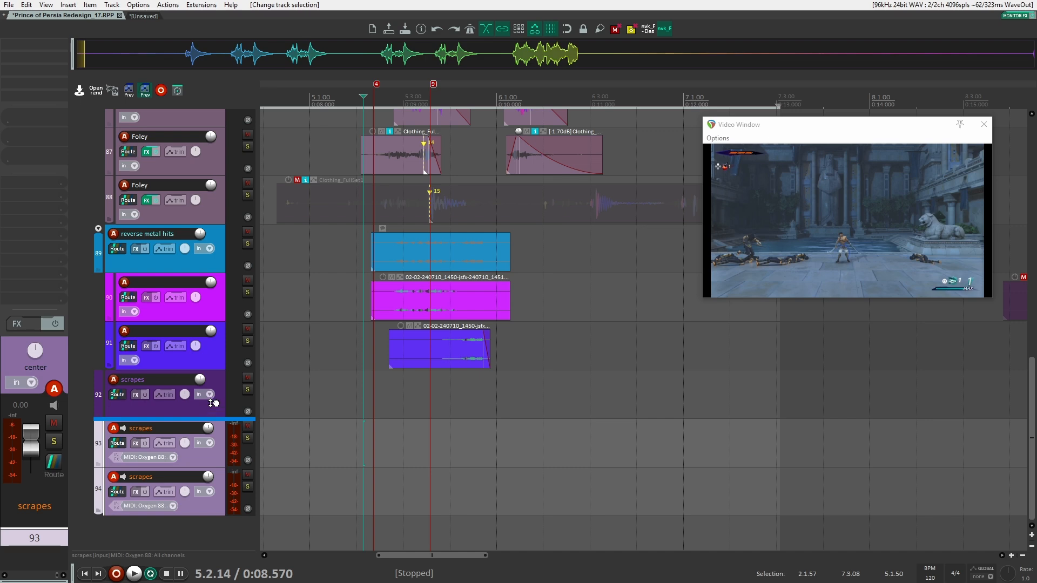
pyautogui.moveTo(213, 403); pyautogui.dragTo(213, 404)
# Clear the names of the two child tracks inside the scrapes folder and replay the passage with track 93 selected
pyautogui.doubleClick(184, 428)
pyautogui.press('BackSpace')
pyautogui.doubleClick(173, 477)
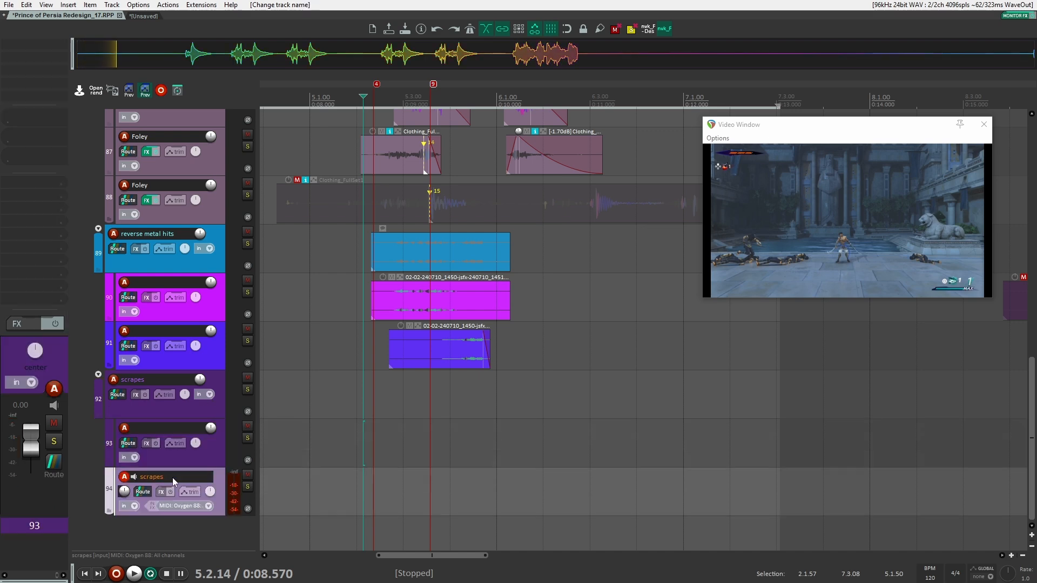
pyautogui.press('BackSpace')
pyautogui.click(216, 455)
pyautogui.press('space')
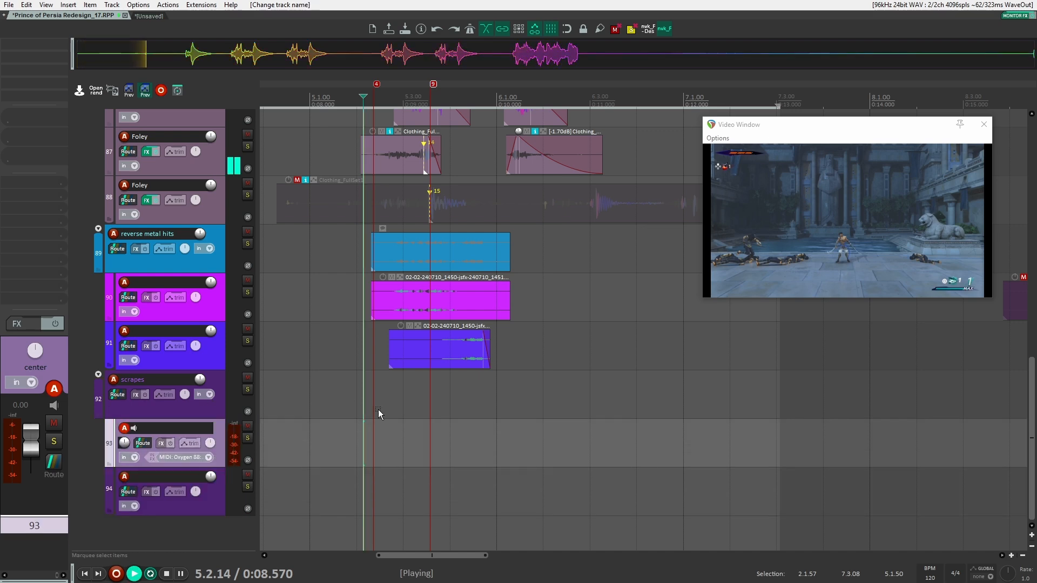
pyautogui.press('space')
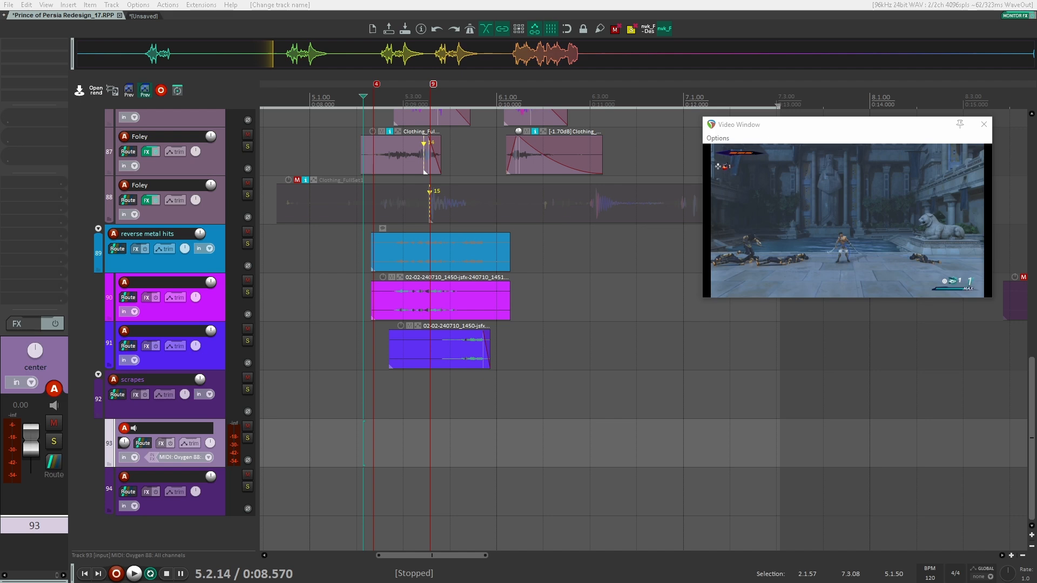
# Search the sound library for mwp scrape, shuffle the matches and audition the metal scrape sounds one after another
pyautogui.moveTo(1036, 141); pyautogui.dragTo(526, 110)
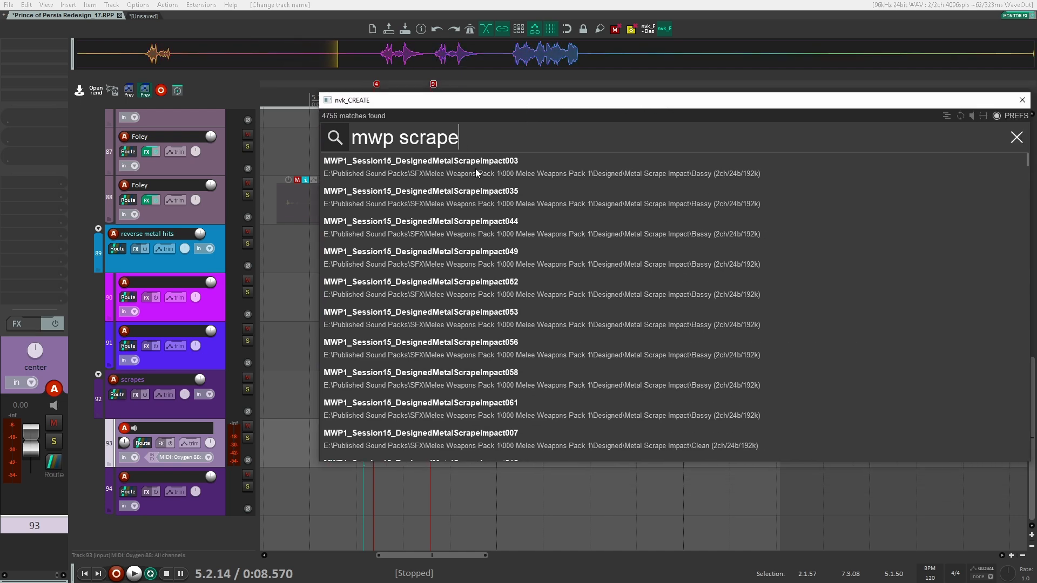
pyautogui.hotkey('ctrl', 'r')
pyautogui.press('Down')
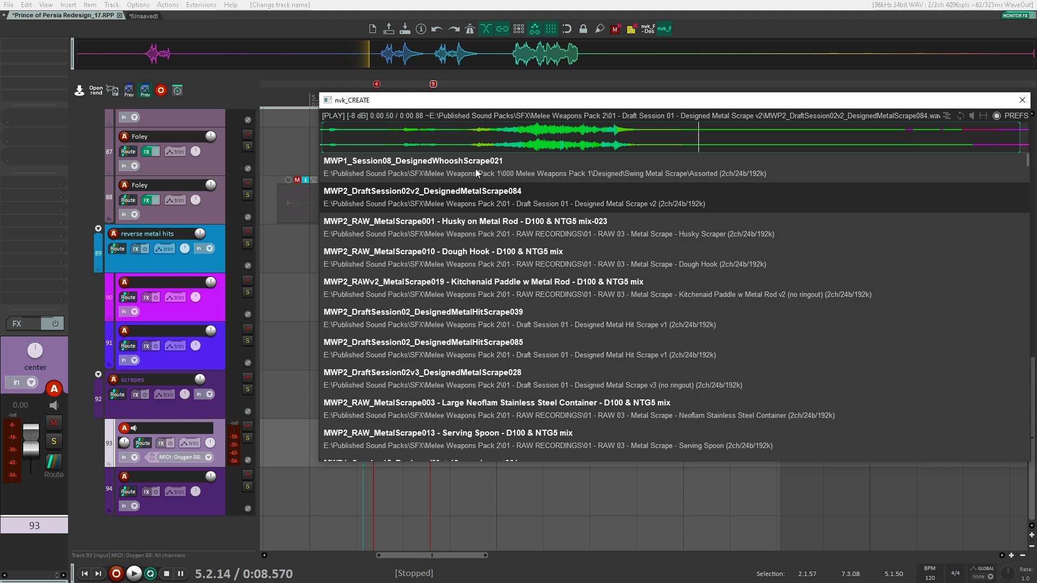
pyautogui.press('Down')
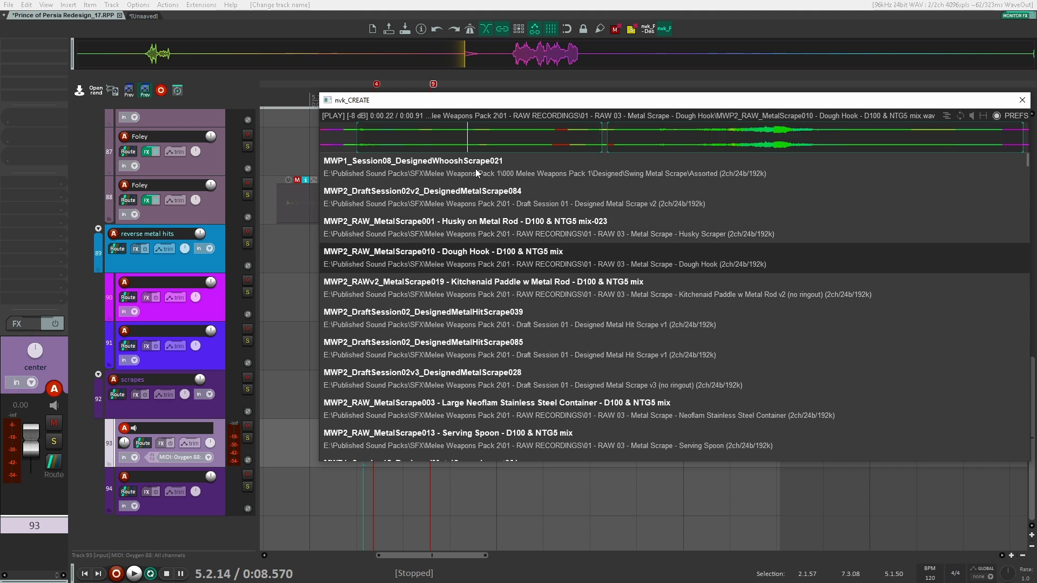
pyautogui.press('Down')
pyautogui.press('Down')
pyautogui.press('Down')
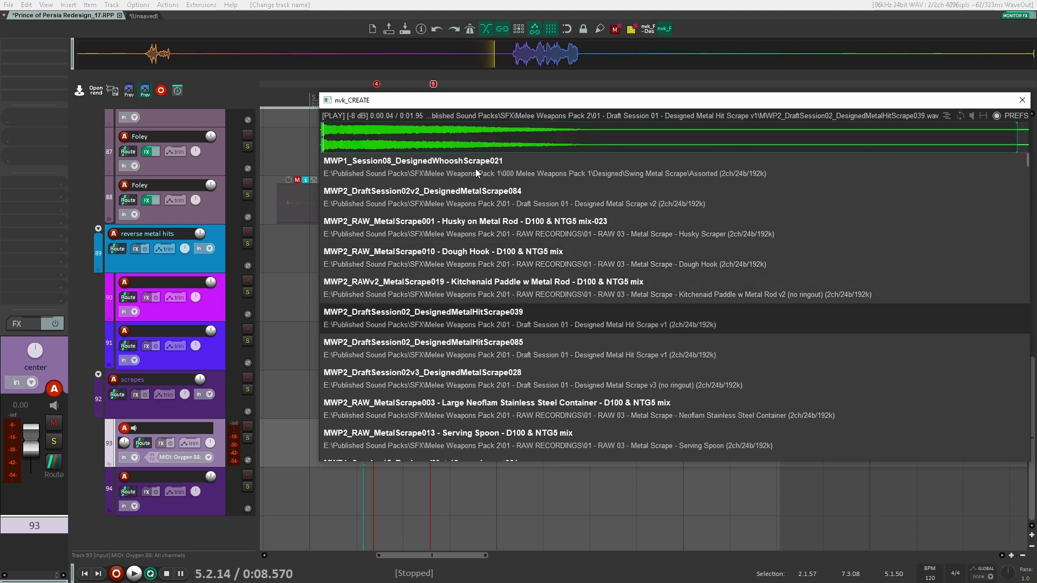
pyautogui.press('Down')
pyautogui.press('Down')
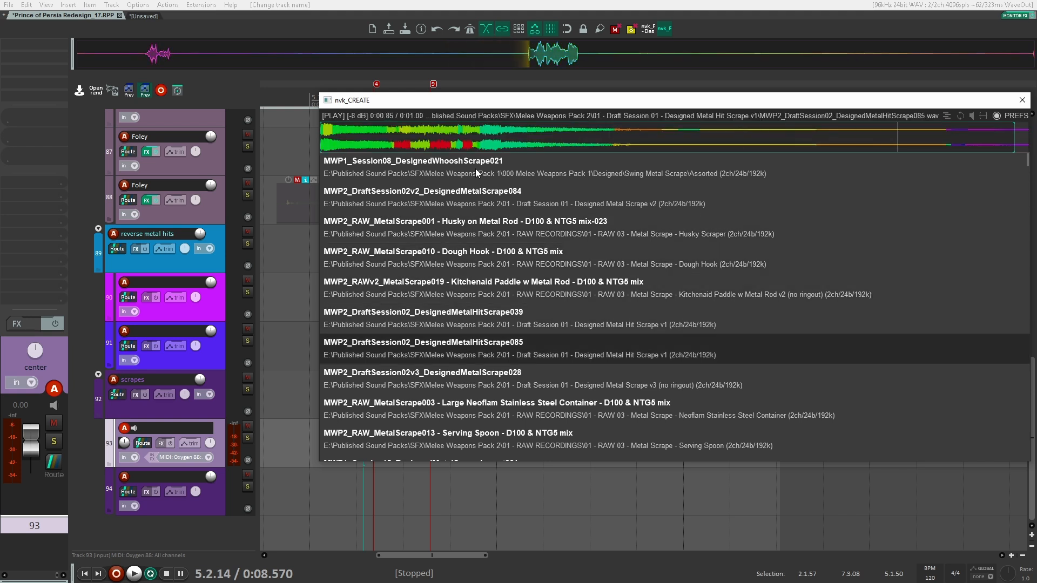
pyautogui.press('Down')
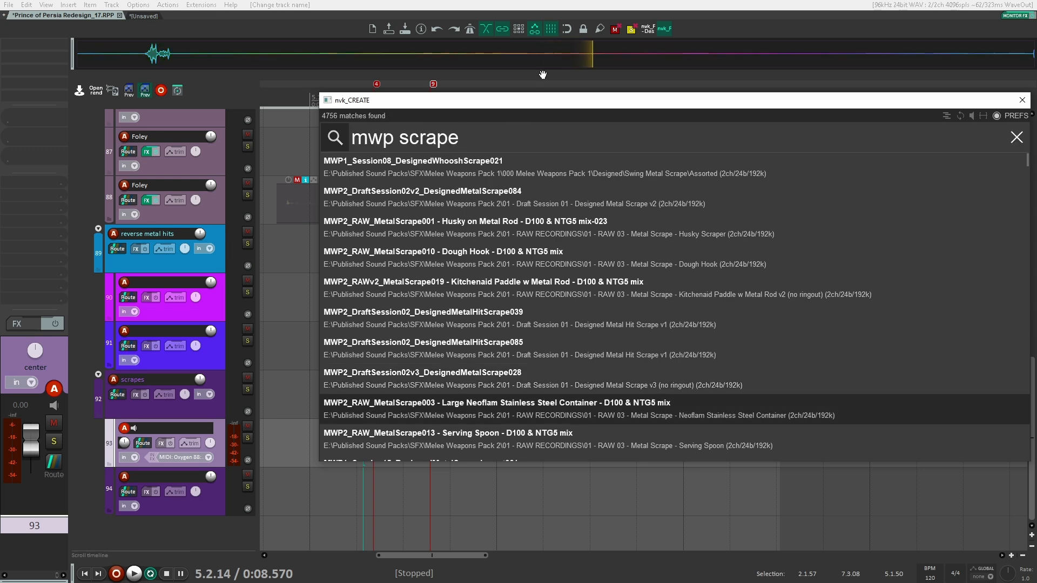
# Close the sample search and listen to the original POP - OG_DAW track soloed against the video
pyautogui.moveTo(575, 102); pyautogui.dragTo(631, 121)
pyautogui.press('Escape')
pyautogui.scroll(10, 388, 258)
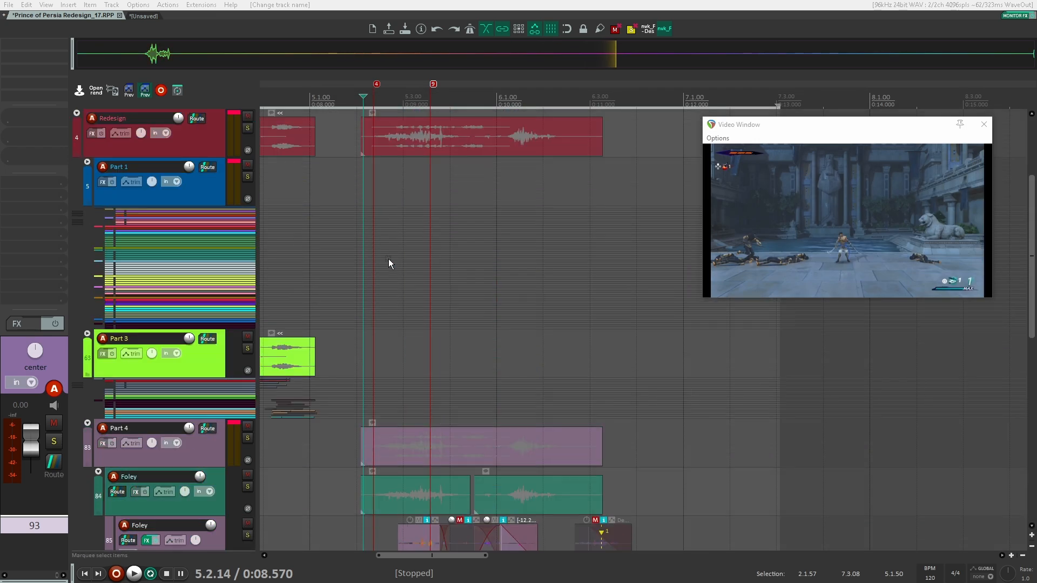
pyautogui.scroll(2, 247, 162)
pyautogui.click(247, 155)
pyautogui.press('space')
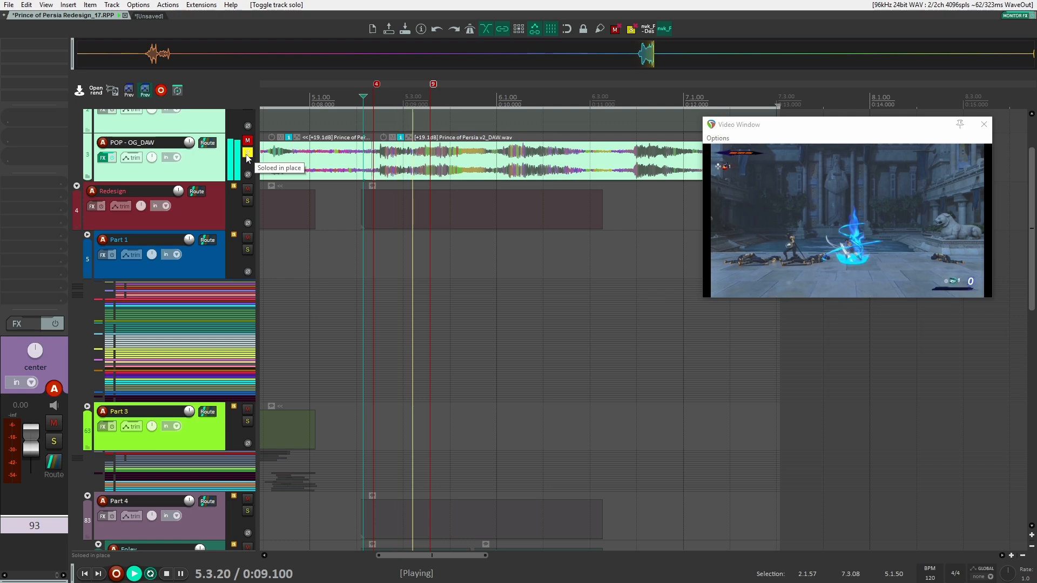
pyautogui.press('space')
pyautogui.scroll(-10, 329, 323)
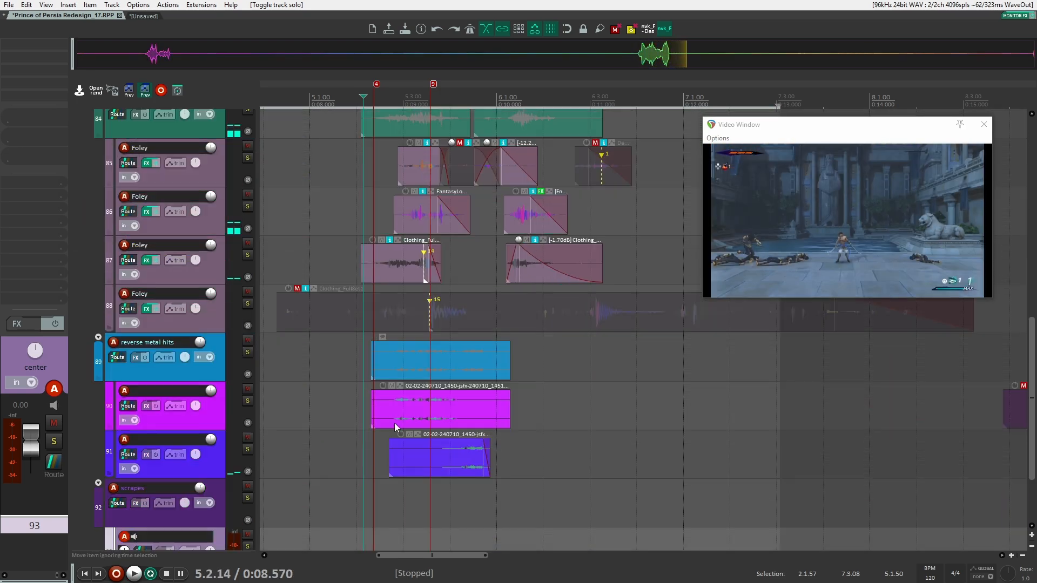
# Reopen the sample search and place MWP2_DraftSession02v3_DesignedMetalScrape028 on the first track under scrapes, across marker 9
pyautogui.hotkey('ctrl', 'space')
pyautogui.moveTo(621, 144); pyautogui.dragTo(384, 133)
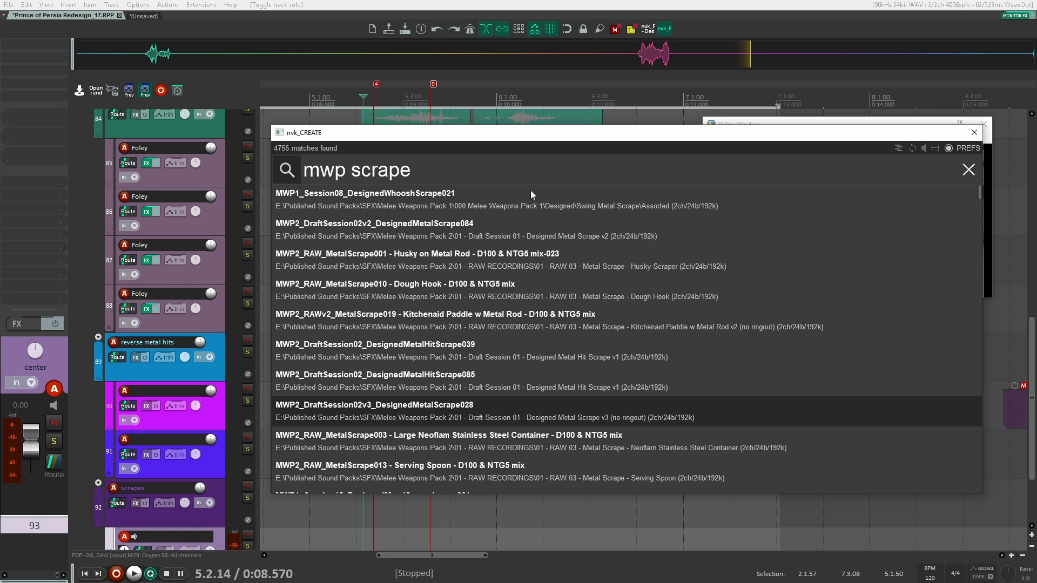
pyautogui.moveTo(547, 135); pyautogui.dragTo(1036, 85)
pyautogui.moveTo(866, 361); pyautogui.dragTo(438, 452)
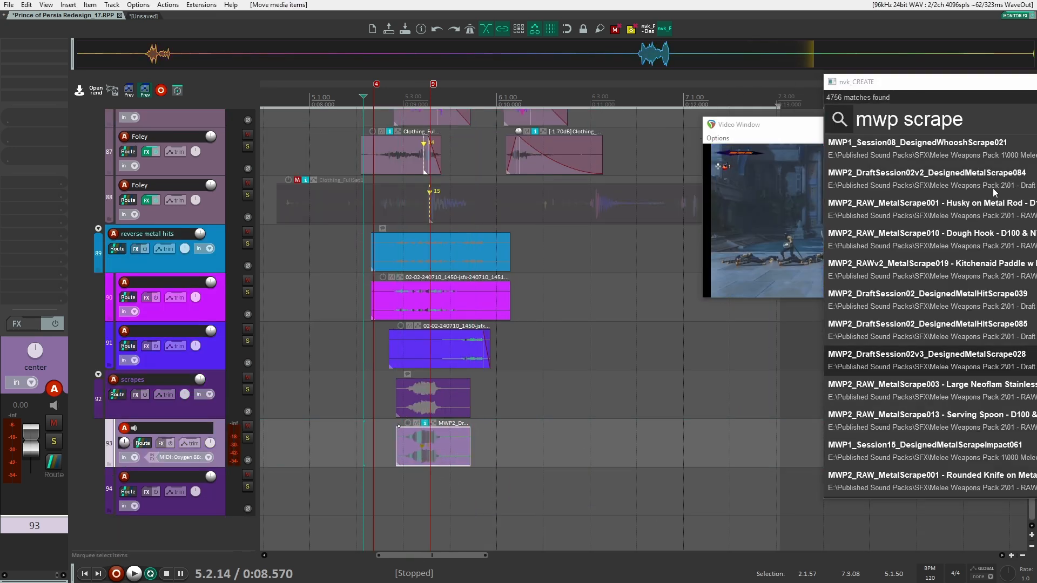
# Audition several "mwp scrape" results, reshuffling the list for more, to compare candidates for a second metal scrape layer
pyautogui.moveTo(938, 89); pyautogui.dragTo(630, 94)
pyautogui.click(679, 391)
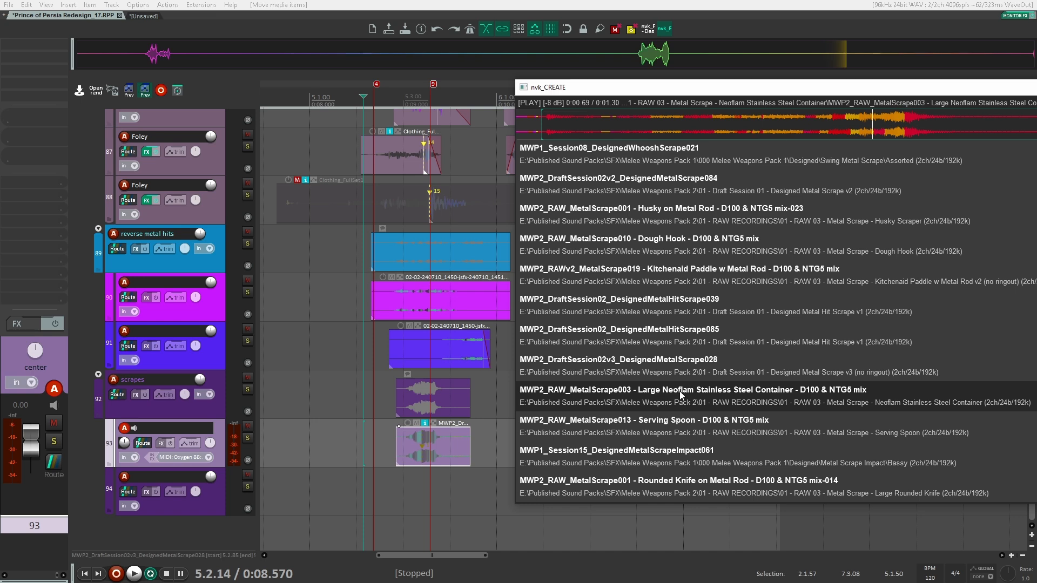
pyautogui.hotkey('ctrl', 'r')
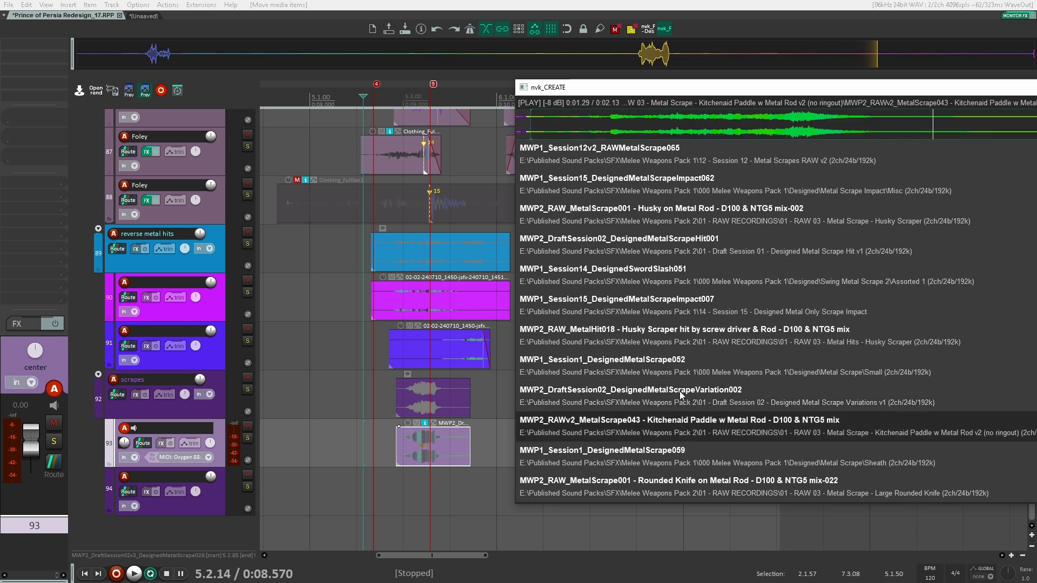
pyautogui.click(654, 453)
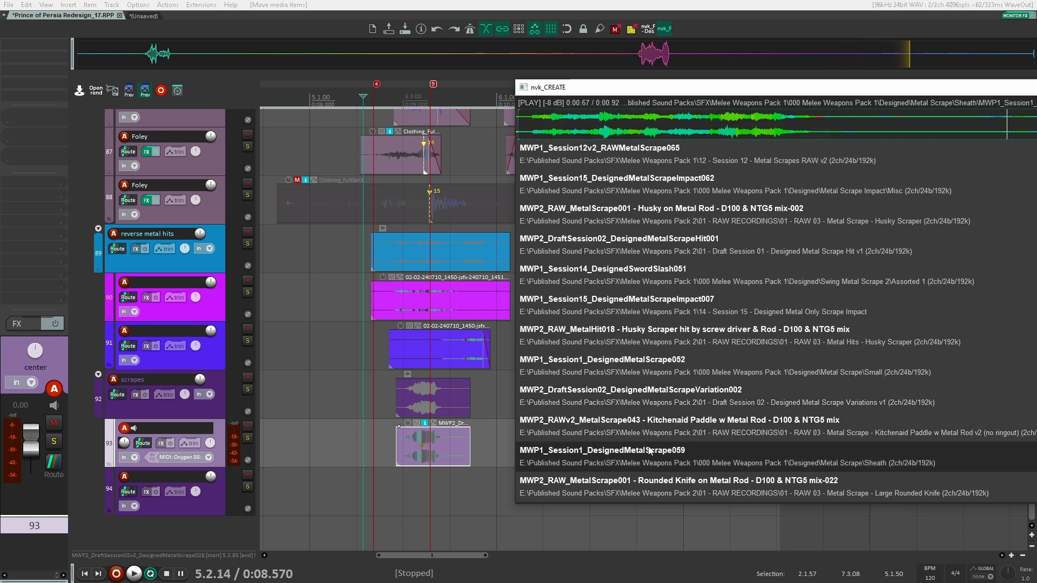
pyautogui.click(679, 489)
pyautogui.scroll(-2, 663, 387)
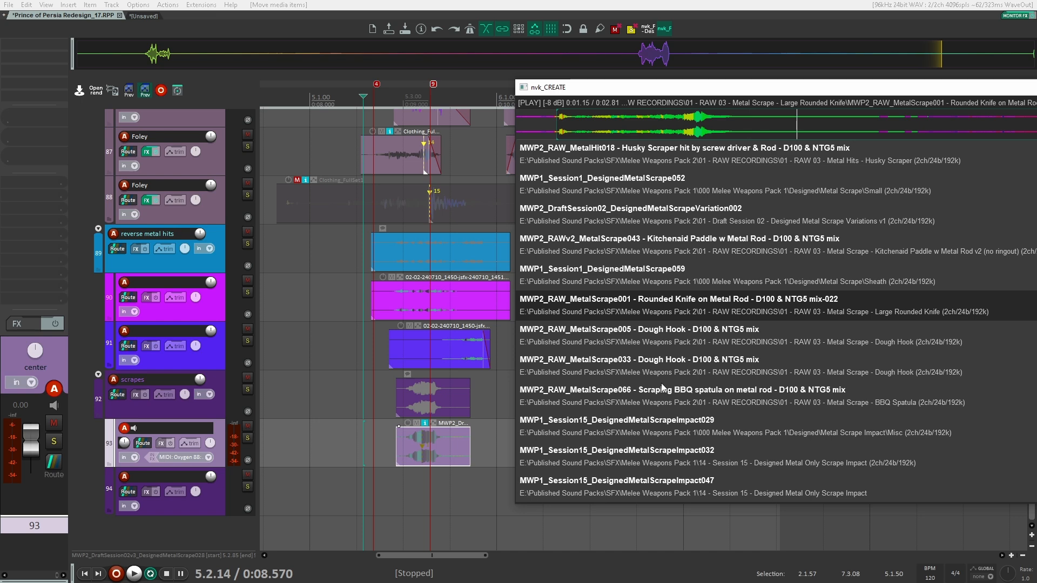
pyautogui.press('Down')
pyautogui.press('pagedown')
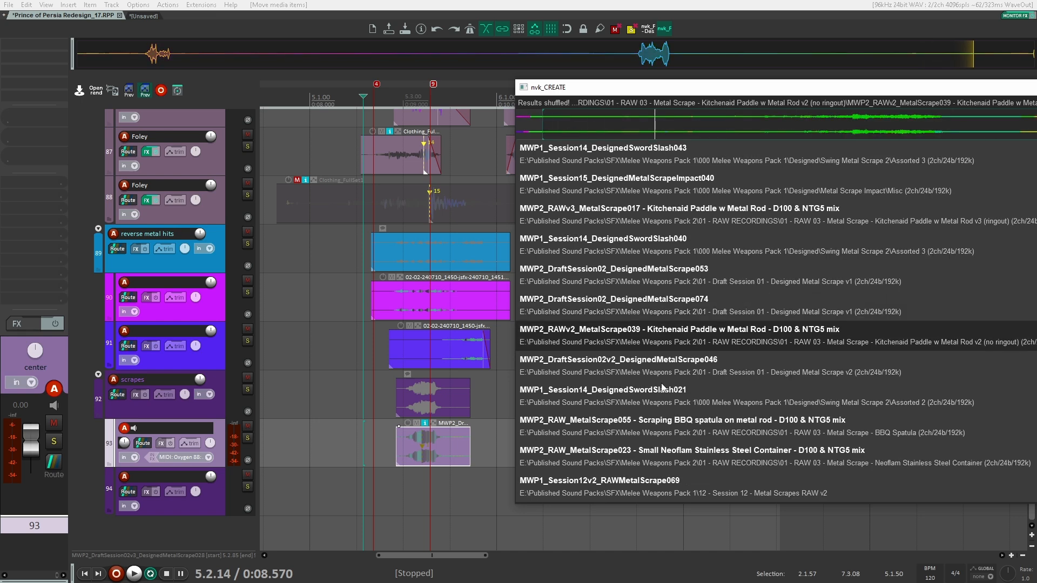
pyautogui.press('Down')
pyautogui.press('Down')
pyautogui.press('Up')
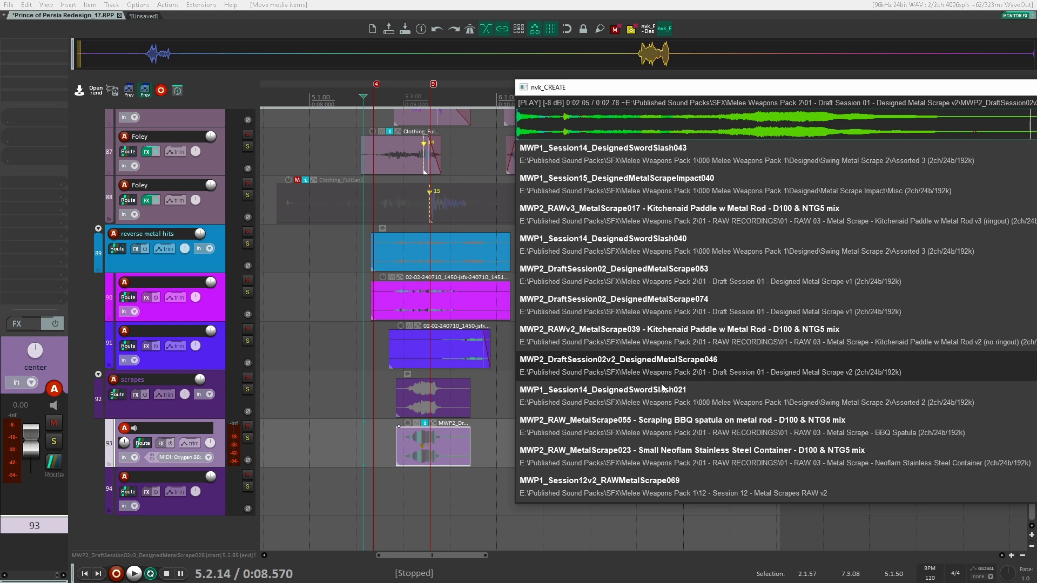
pyautogui.press('Down')
pyautogui.press('Down')
pyautogui.press('Down')
pyautogui.press('Down')
pyautogui.press('Up')
pyautogui.press('Up')
pyautogui.press('Up')
pyautogui.press('Up')
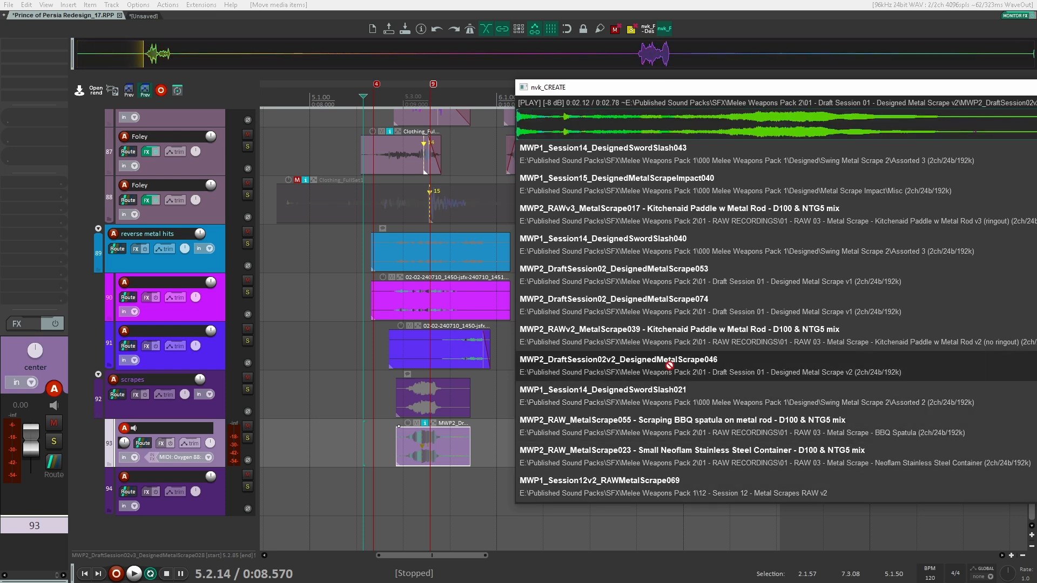
# Place MWP2_DraftSession02v2_DesignedMetalScrape046 on the second track under scrapes at about 5.3.25 with a fade-in, then close the sample search
pyautogui.moveTo(669, 366)
pyautogui.mouseDown()
pyautogui.moveTo(401, 507)
pyautogui.moveTo(397, 496)
pyautogui.moveTo(357, 500)
pyautogui.moveTo(416, 505)
pyautogui.mouseUp()
pyautogui.moveTo(349, 502)
pyautogui.mouseDown()
pyautogui.moveTo(455, 499)
pyautogui.moveTo(359, 494)
pyautogui.moveTo(405, 484)
pyautogui.moveTo(406, 502)
pyautogui.mouseUp()
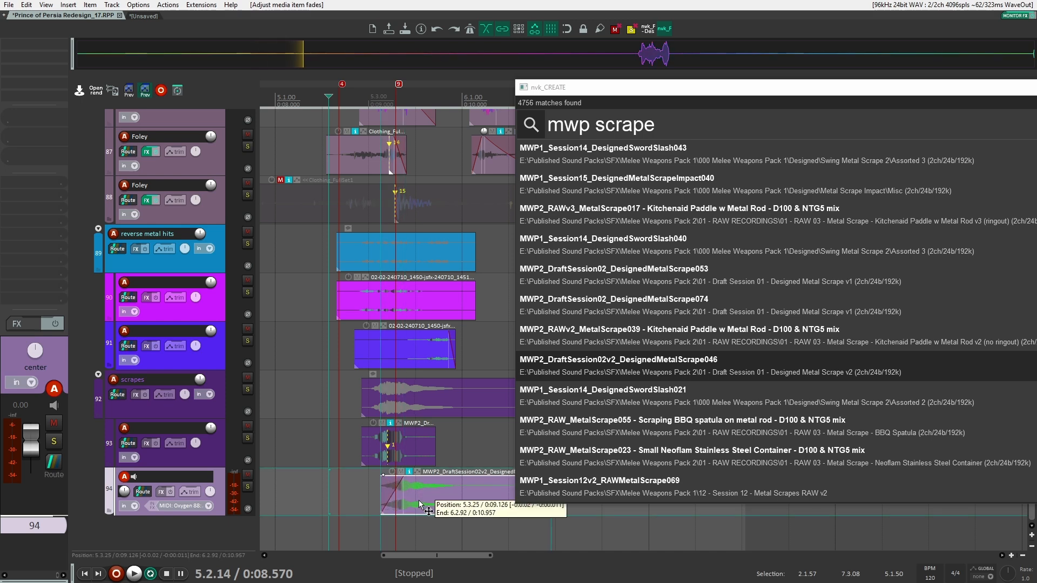
pyautogui.press('Return')
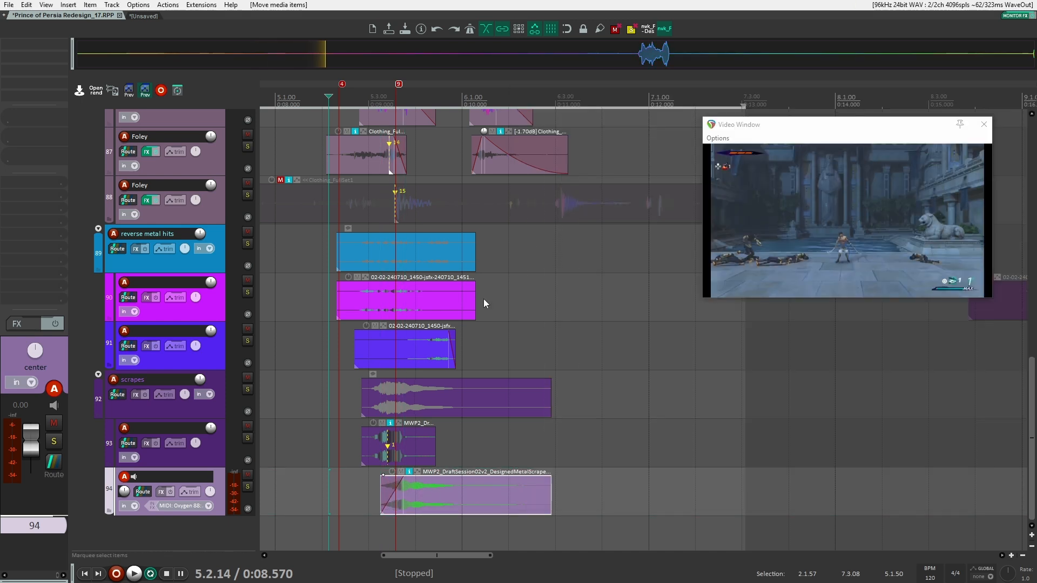
# Solo track 94 to listen to the new scrape against the video, then unsolo it
pyautogui.click(347, 493)
pyautogui.click(248, 486)
pyautogui.press('space')
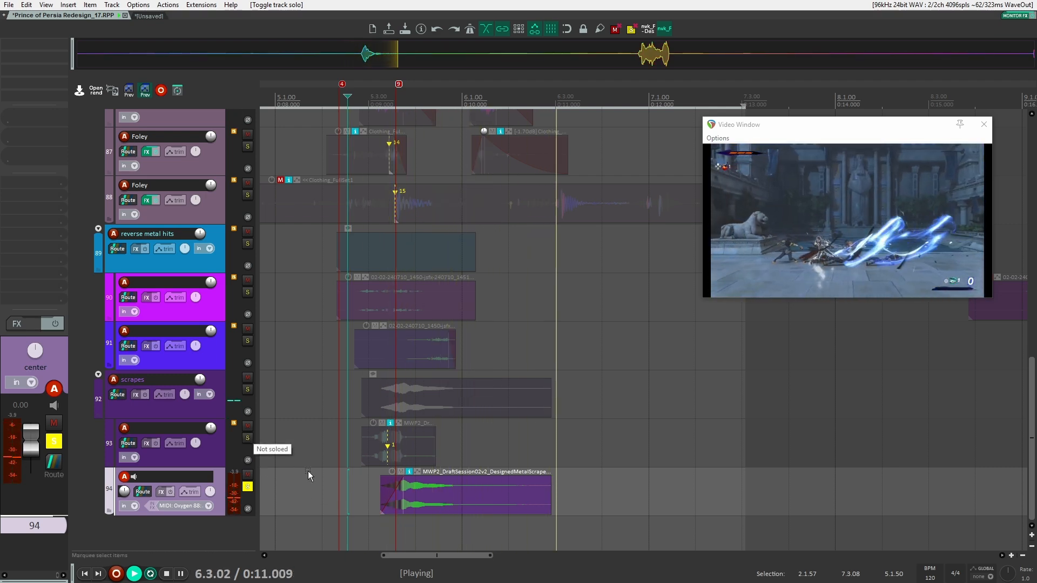
pyautogui.press('space')
pyautogui.click(248, 486)
# Mute the first scrape item on track 93, keeping the item on track 94 audible
pyautogui.moveTo(466, 444); pyautogui.dragTo(376, 452)
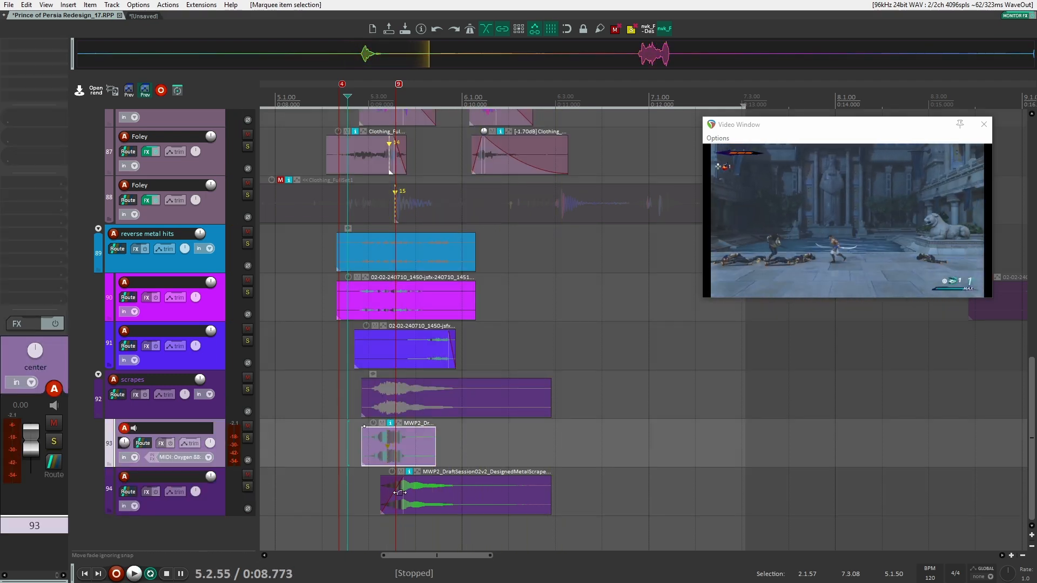
pyautogui.press('m')
pyautogui.click(399, 472)
pyautogui.click(398, 472)
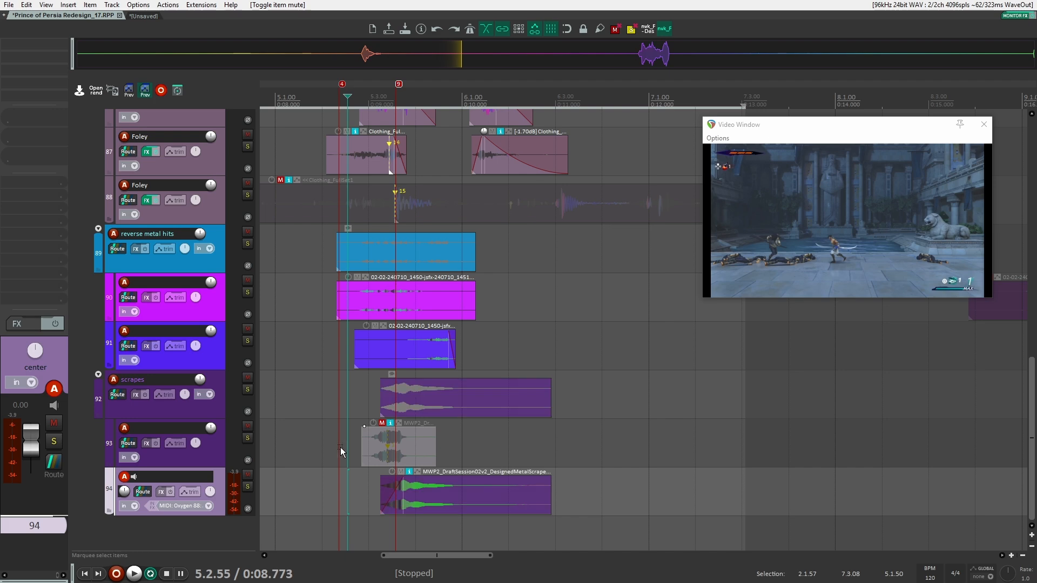
# Lower the volume of the scrape item on track 94 to -6.70 dB while playing it back in the mix
pyautogui.click(309, 439)
pyautogui.moveTo(391, 471); pyautogui.dragTo(377, 490)
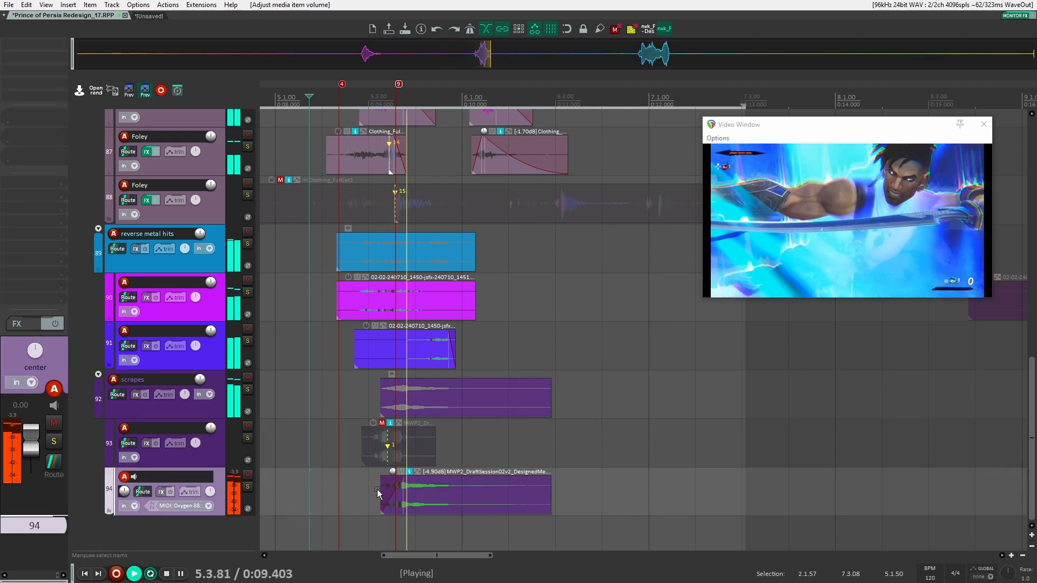
pyautogui.press('space')
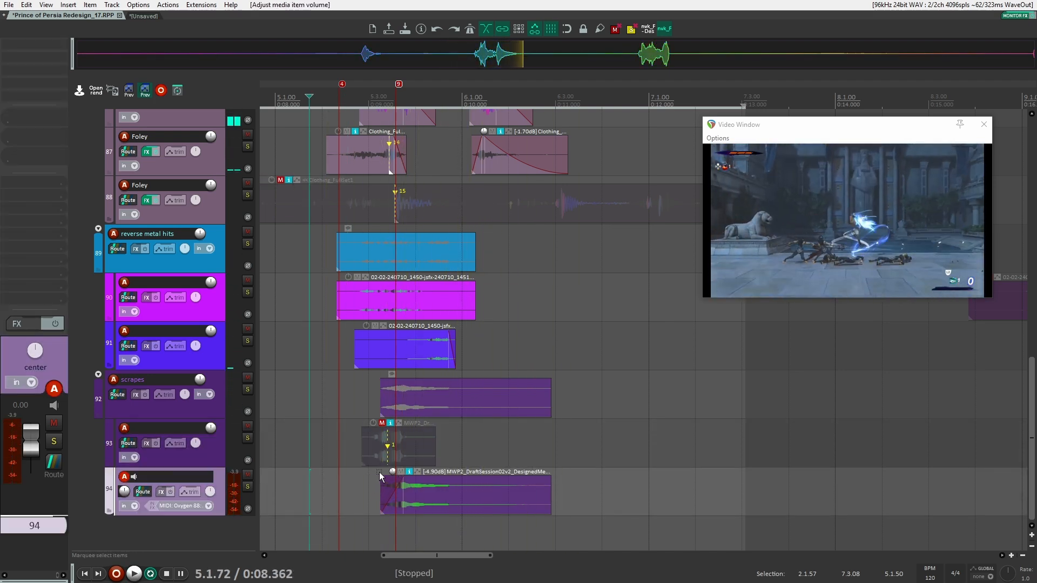
pyautogui.press('space')
pyautogui.moveTo(392, 473); pyautogui.dragTo(392, 483)
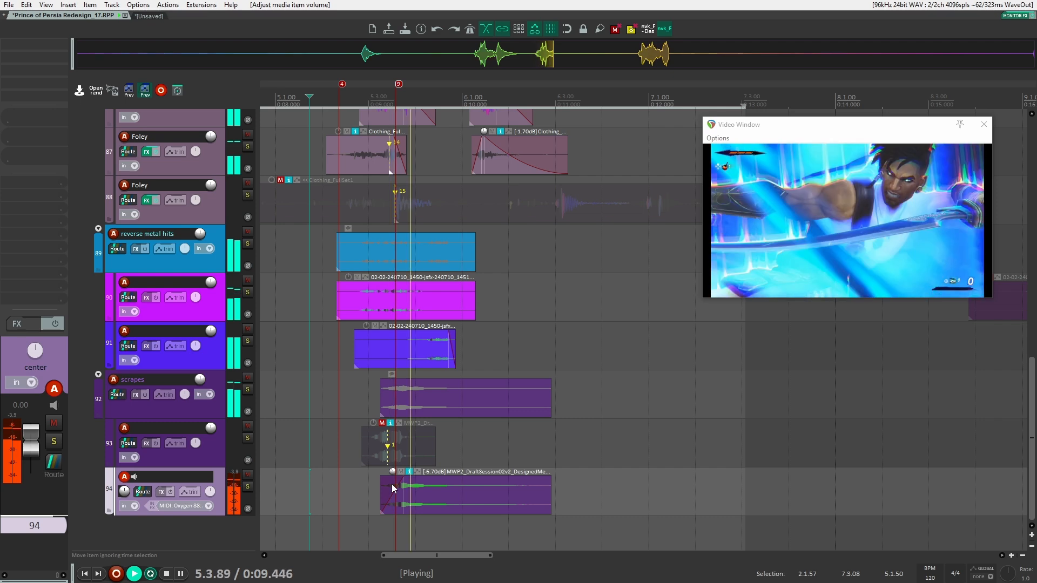
pyautogui.press('space')
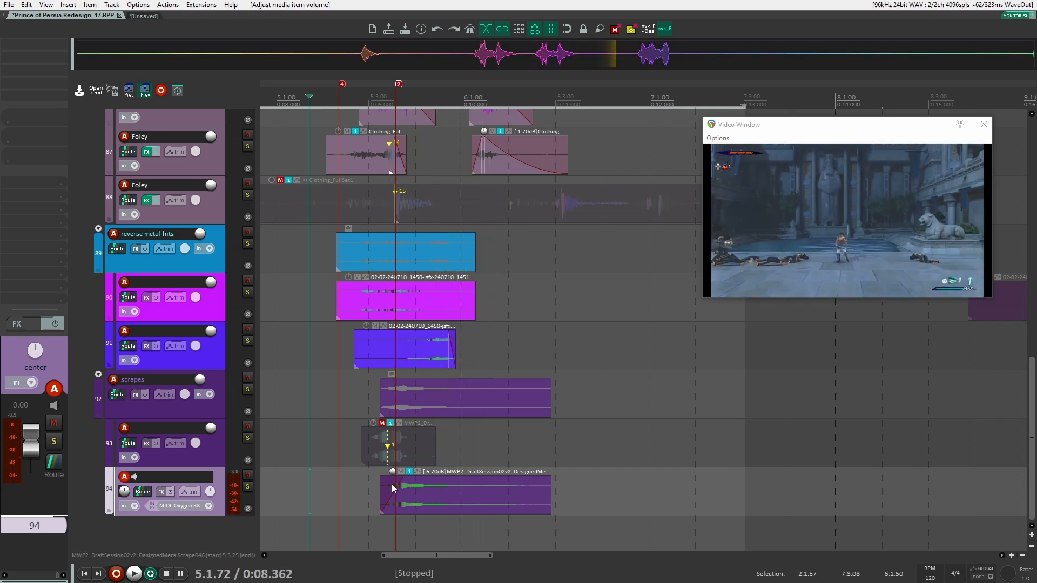
pyautogui.press('space')
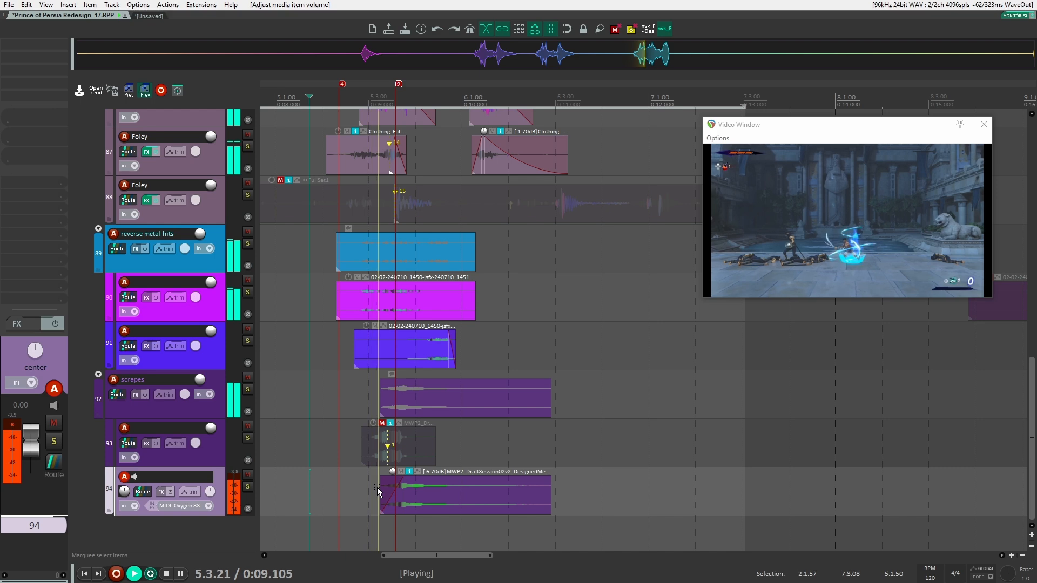
pyautogui.press('space')
# Move the scrape item on track 94 slightly earlier so its peak aligns with marker 9, and play it back
pyautogui.moveTo(472, 495); pyautogui.dragTo(462, 496)
pyautogui.press('space')
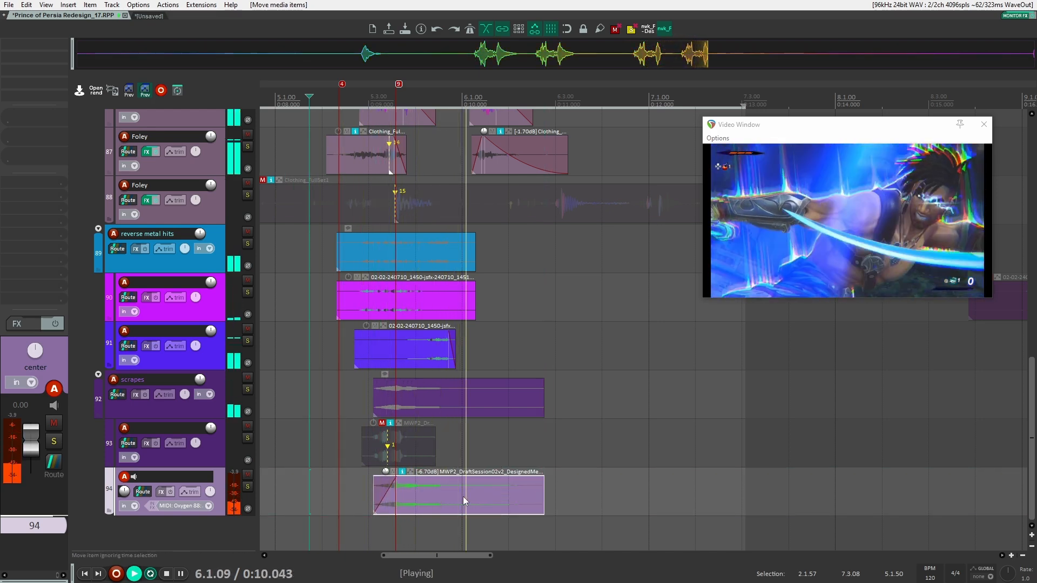
pyautogui.press('space')
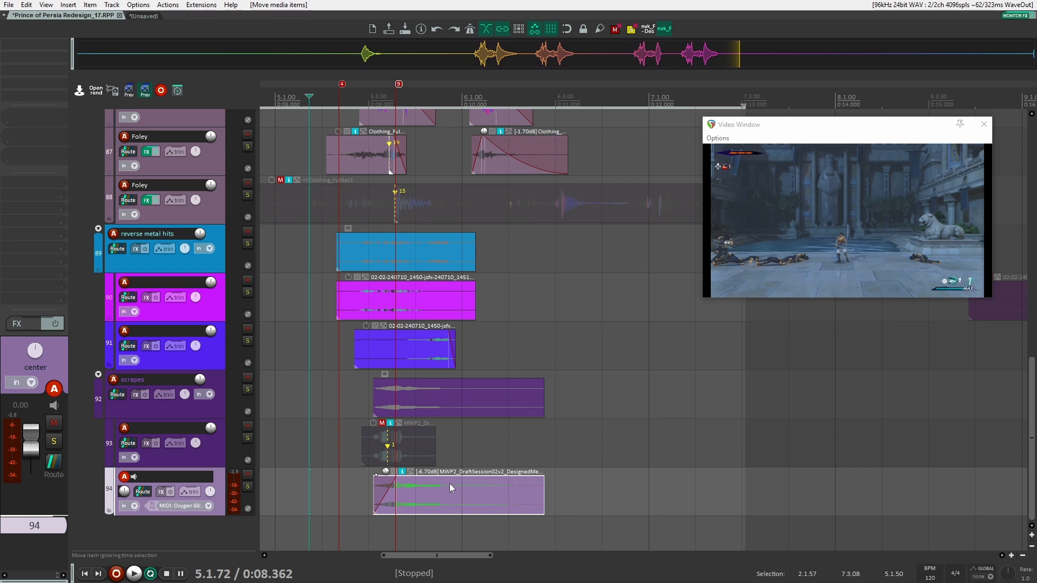
# Solo the POP - OG_DAW track to hear the original sound for this moment again, then unsolo it
pyautogui.scroll(6, 435, 436)
pyautogui.scroll(3, 422, 417)
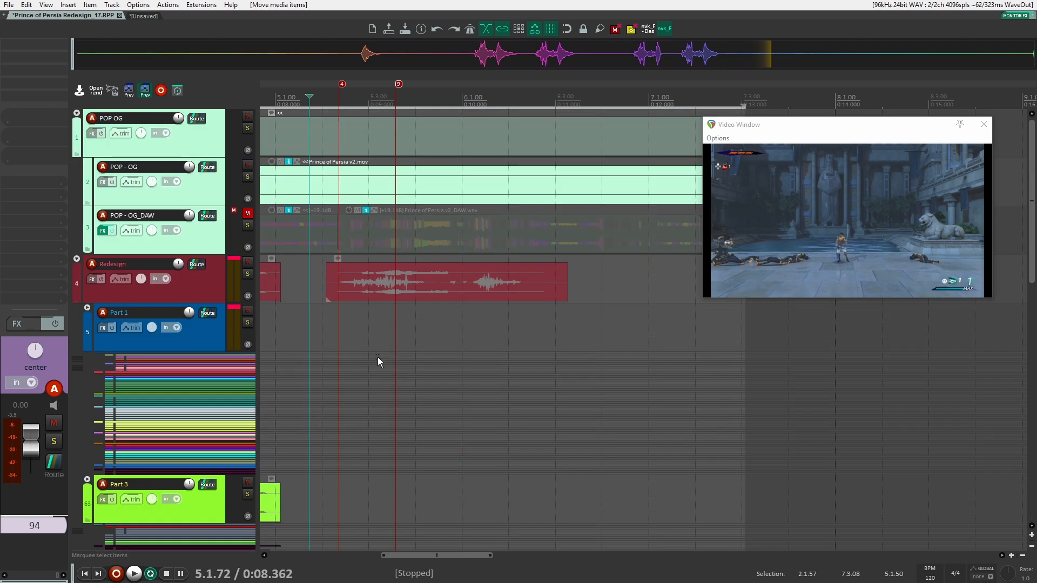
pyautogui.click(248, 226)
pyautogui.press('space')
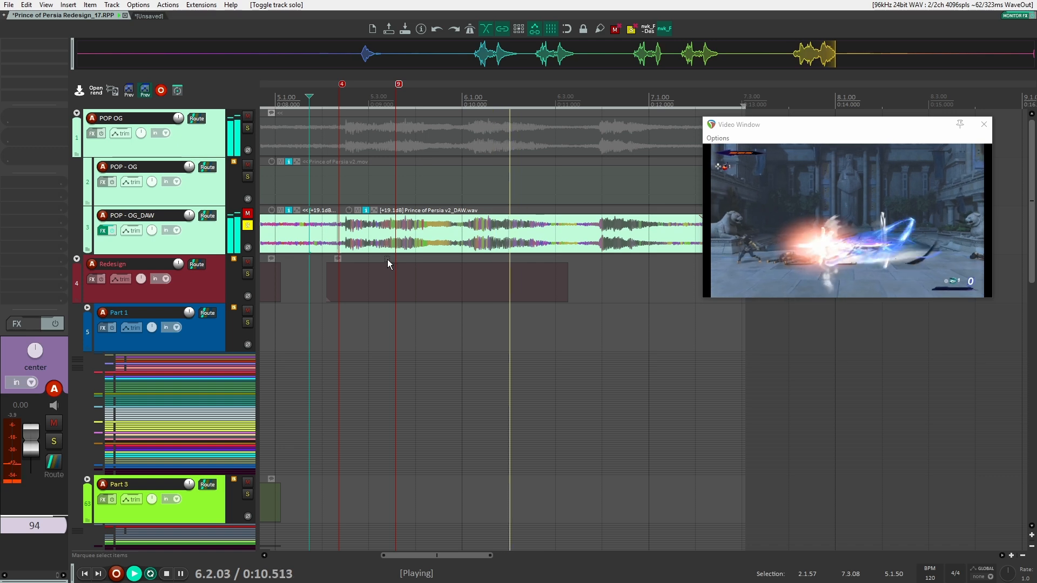
pyautogui.press('space')
pyautogui.click(248, 226)
pyautogui.scroll(-10, 378, 324)
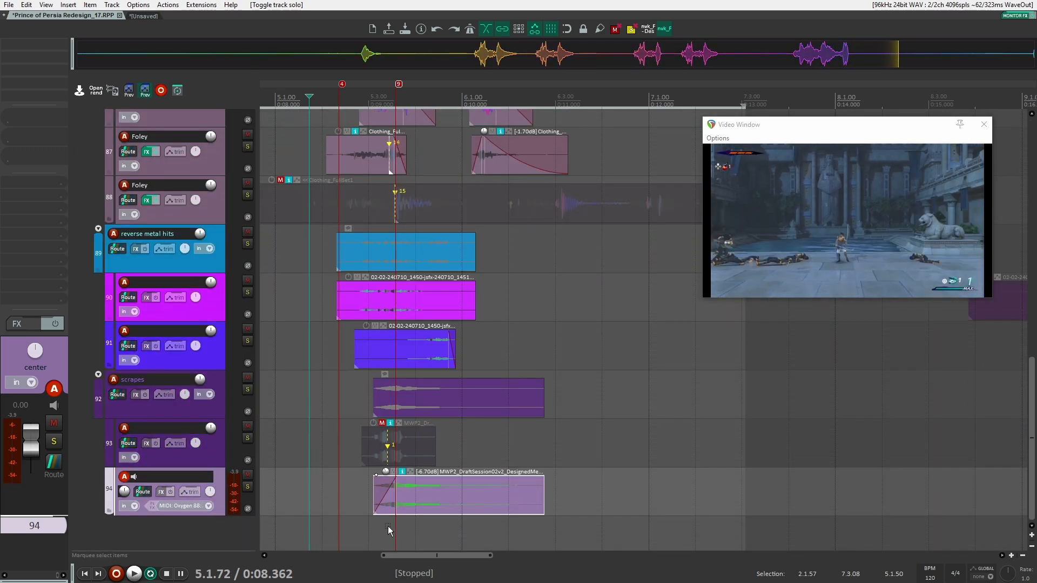
# Advance through the video to the frame of the sword impact and add a project marker at 6.1.75 (0:10.376)
pyautogui.click(397, 525)
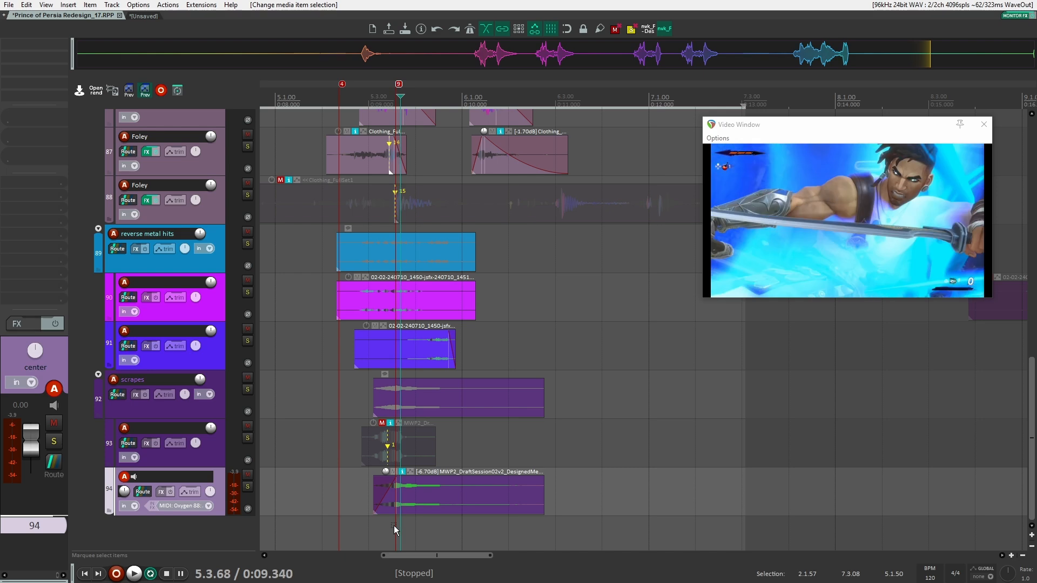
pyautogui.press('Right')
pyautogui.press('Right')
pyautogui.press('Right')
pyautogui.press('Right')
pyautogui.press('Right')
pyautogui.press('Right')
pyautogui.press('Right')
pyautogui.press('Right')
pyautogui.press('Right')
pyautogui.press('Right')
pyautogui.press('Right')
pyautogui.press('Right')
pyautogui.press('Right')
pyautogui.press('Right')
pyautogui.press('Right')
pyautogui.press('Right')
pyautogui.press('Right')
pyautogui.press('Right')
pyautogui.press('Right')
pyautogui.press('Right')
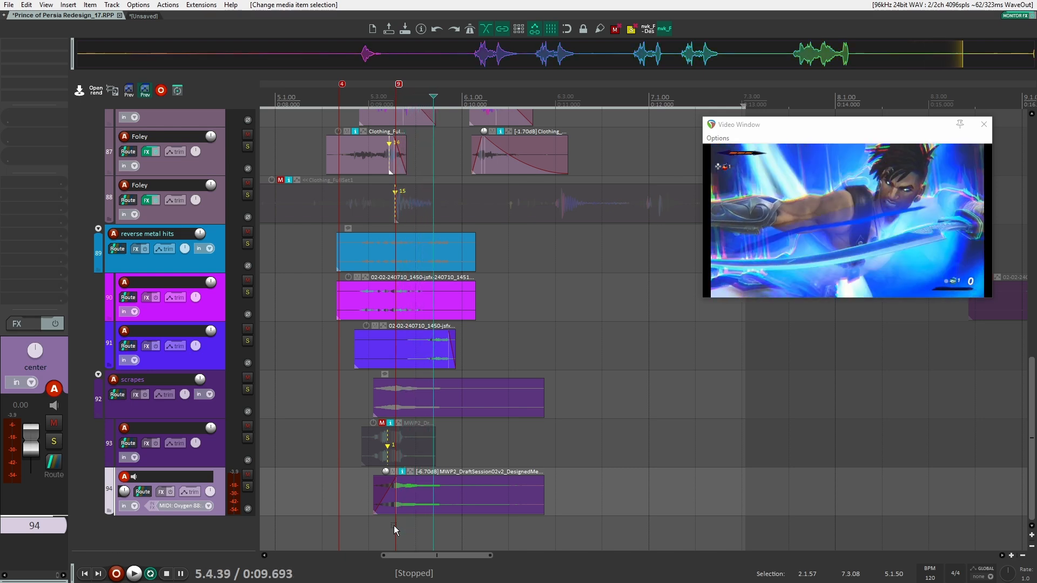
pyautogui.press('Right')
pyautogui.press('Right')
pyautogui.press('Right')
pyautogui.press('Right')
pyautogui.press('Right')
pyautogui.press('Right')
pyautogui.press('Right')
pyautogui.press('Right')
pyautogui.press('Right')
pyautogui.press('Right')
pyautogui.press('Right')
pyautogui.press('Right')
pyautogui.press('Right')
pyautogui.press('Right')
pyautogui.press('Right')
pyautogui.press('Right')
pyautogui.press('Right')
pyautogui.press('Right')
pyautogui.press('Right')
pyautogui.press('Right')
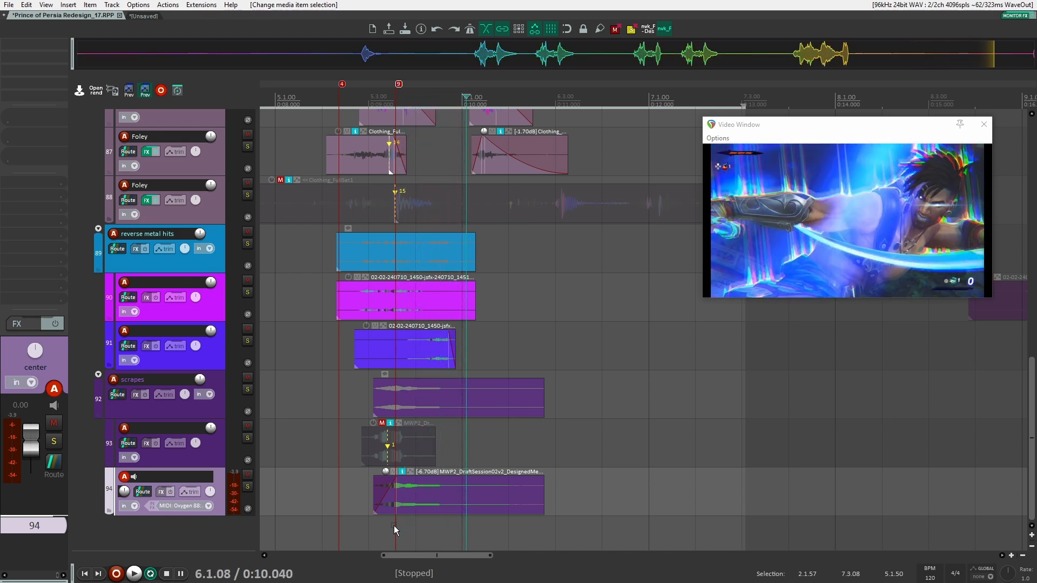
pyautogui.press('Right')
pyautogui.press('Right')
pyautogui.press('Right')
pyautogui.press('Right')
pyautogui.press('Right')
pyautogui.press('Right')
pyautogui.press('Right')
pyautogui.press('Right')
pyautogui.press('Right')
pyautogui.press('Right')
pyautogui.press('Right')
pyautogui.press('Right')
pyautogui.press('Right')
pyautogui.press('Right')
pyautogui.press('Right')
pyautogui.press('Right')
pyautogui.press('Right')
pyautogui.press('Right')
pyautogui.press('Right')
pyautogui.press('Right')
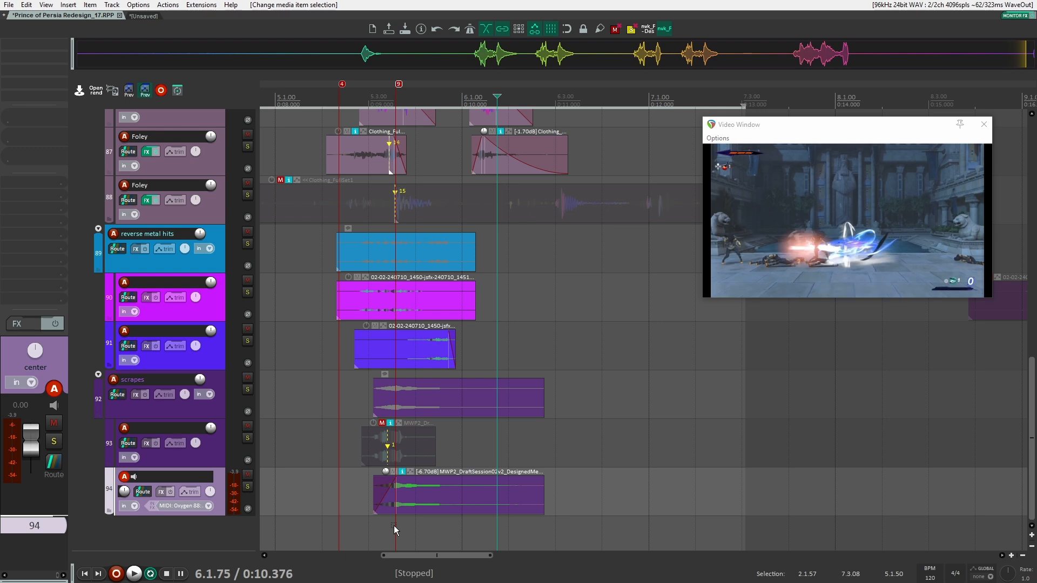
pyautogui.press('m')
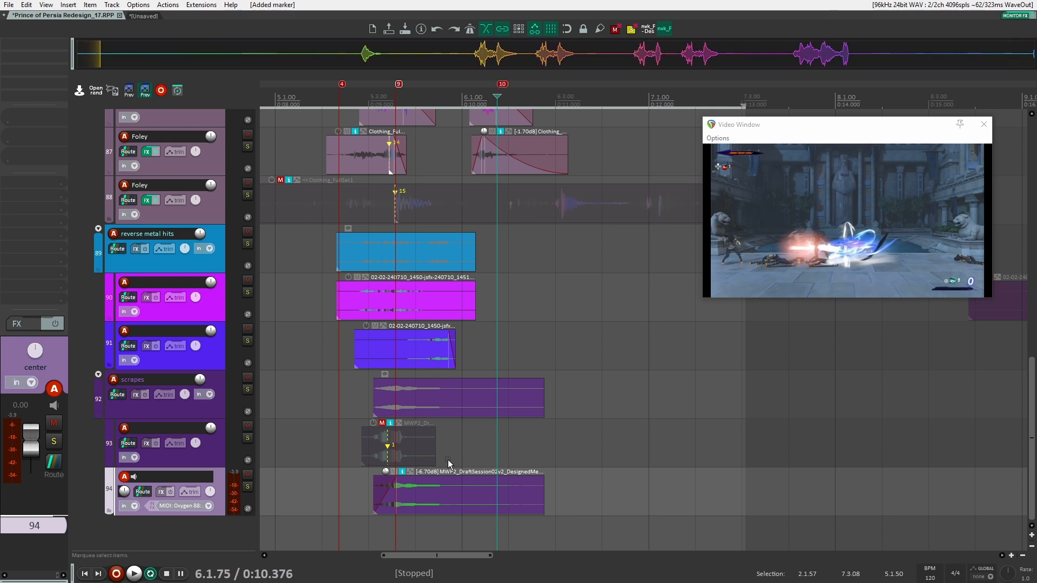
# Add a track below the scrapes folder, outside it, and name it "Sword hit"
pyautogui.doubleClick(220, 535)
pyautogui.moveTo(220, 500); pyautogui.dragTo(218, 334)
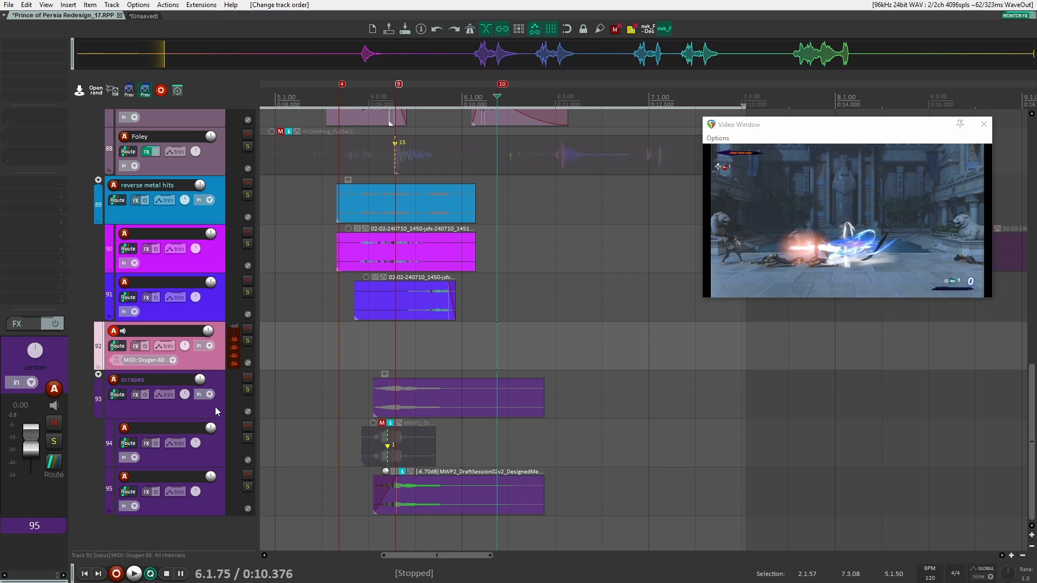
pyautogui.moveTo(215, 407); pyautogui.dragTo(214, 328)
pyautogui.doubleClick(183, 477)
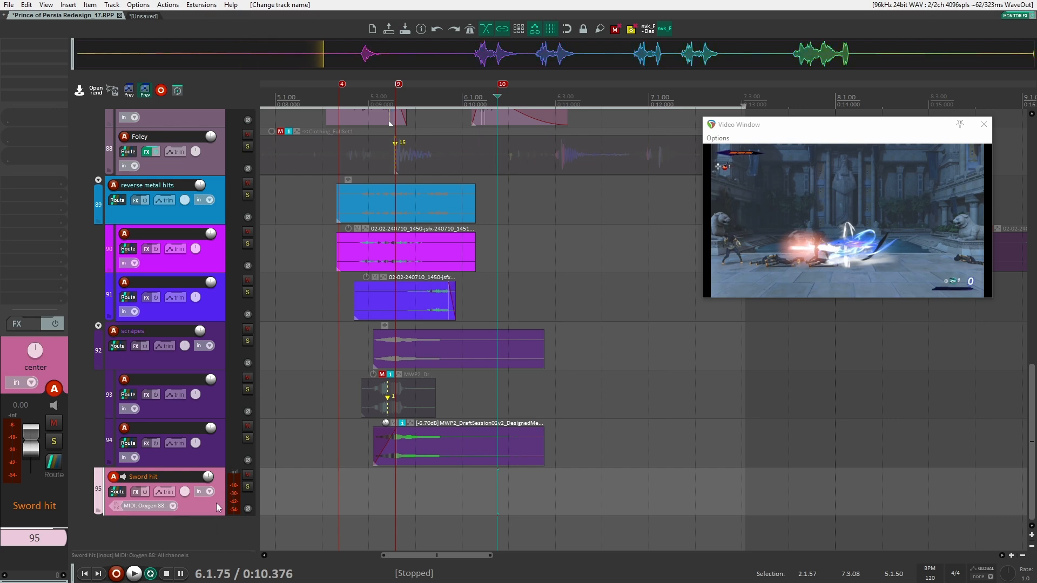
# Search the action list for "dda child track" and select the script that moves items to a new child track of the selected track
pyautogui.hotkey('alt', 'o')
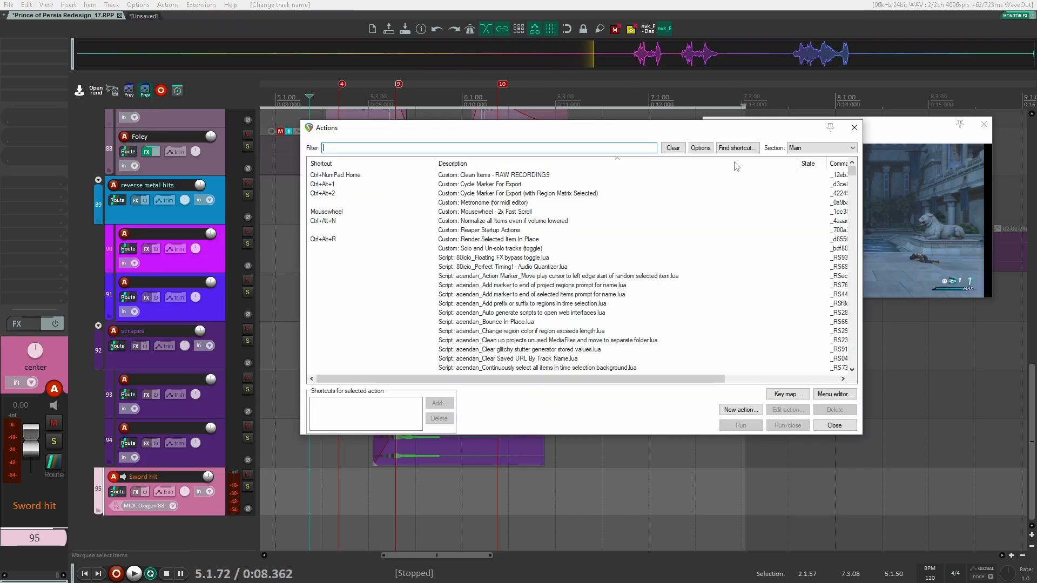
pyautogui.write('dda child track')
pyautogui.click(596, 185)
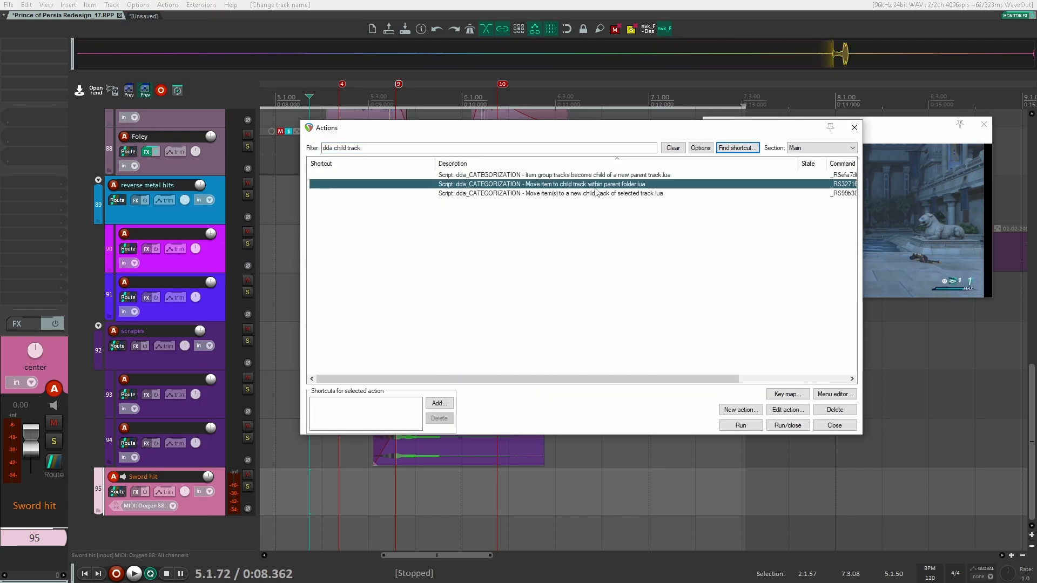
pyautogui.click(596, 194)
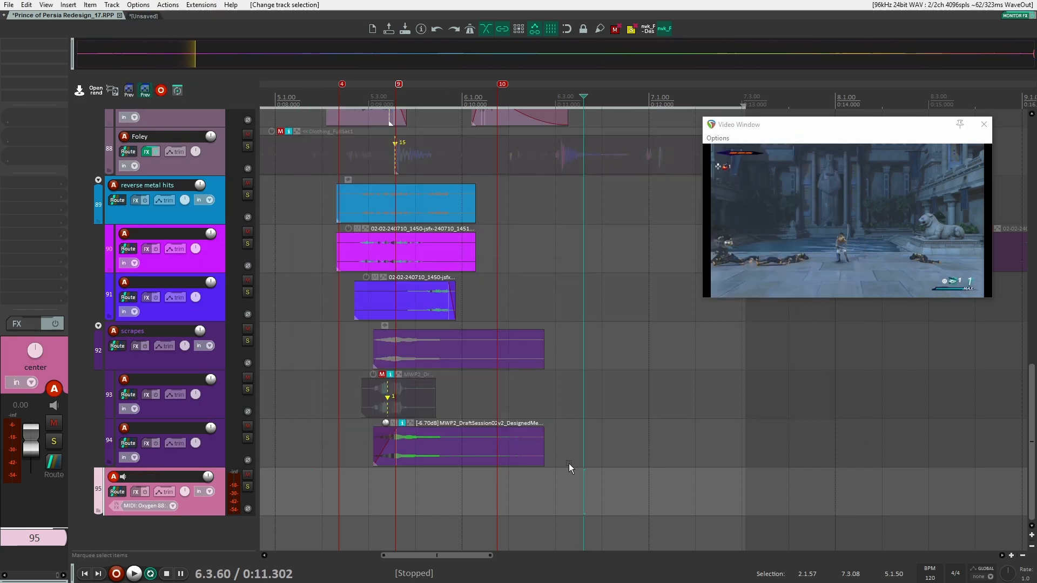
# Search the sound library for "mwp designed not scrape", audition the results, and insert MWP2_DraftSession04_DesignedMetalHit042 on track 95
pyautogui.write('mwp designed not')
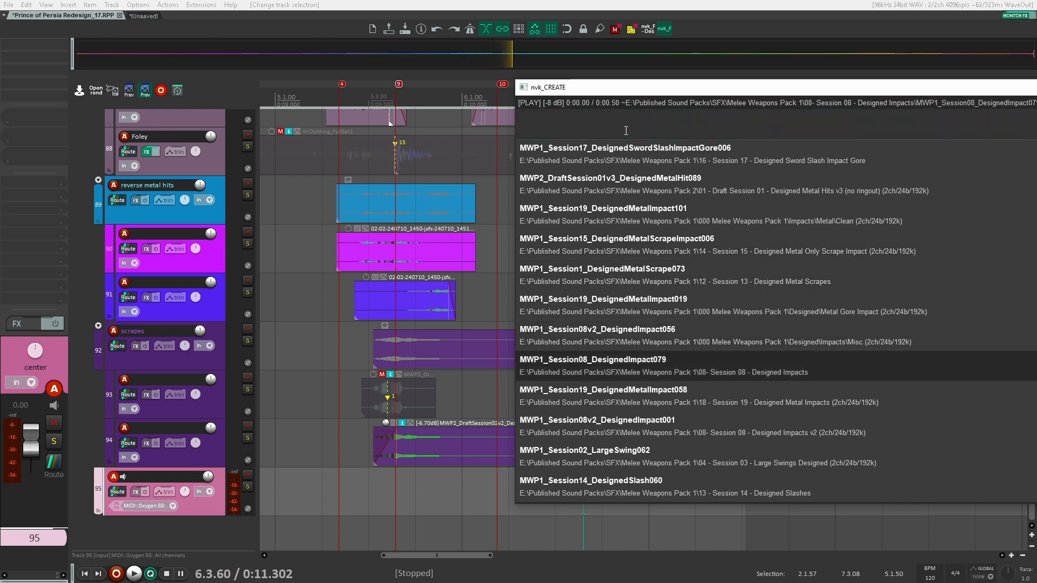
pyautogui.press('Down')
pyautogui.press('Down')
pyautogui.press('Down')
pyautogui.press('Down')
pyautogui.press('Down')
pyautogui.press('Down')
pyautogui.press('Down')
pyautogui.press('Down')
pyautogui.press('Down')
pyautogui.press('Down')
pyautogui.press('Down')
pyautogui.press('Down')
pyautogui.press('Down')
pyautogui.press('Down')
pyautogui.press('Down')
pyautogui.press('Down')
pyautogui.press('Down')
pyautogui.press('Down')
pyautogui.press('Down')
pyautogui.press('Down')
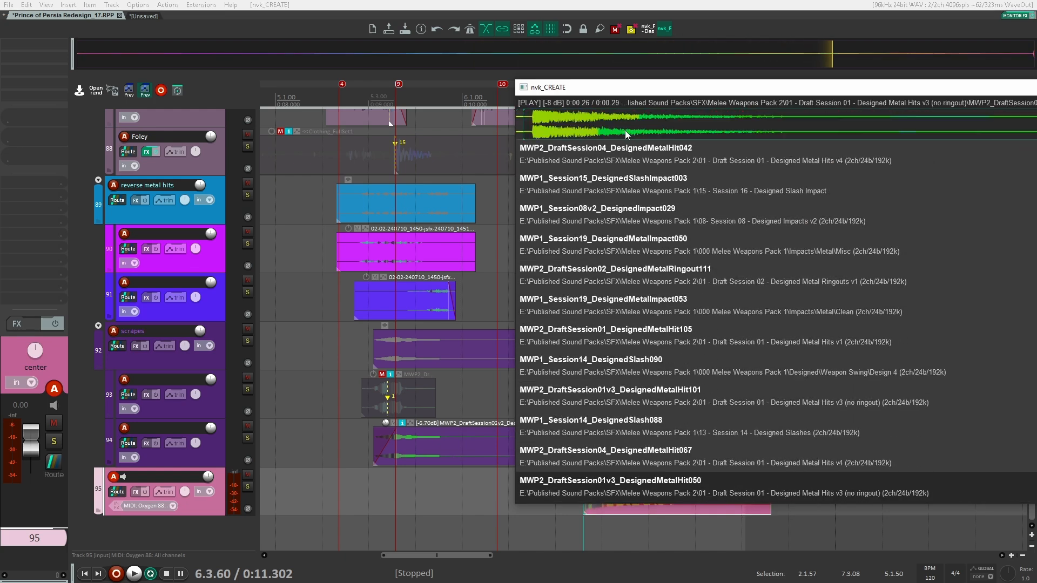
# Continue auditioning the designed metal hits and insert MWP2_DraftSession01v3_DesignedMetalHit004 in the sword hit group
pyautogui.press('Down')
pyautogui.press('Down')
pyautogui.press('Down')
pyautogui.press('Down')
pyautogui.press('Down')
pyautogui.press('Down')
pyautogui.press('Down')
pyautogui.press('Down')
pyautogui.press('Down')
pyautogui.press('Up')
pyautogui.press('Return')
# Put DesignedMetalHit042 on its own child track, align it with marker 10, mute DesignedMetalHit004, and play back the section
pyautogui.click(501, 442)
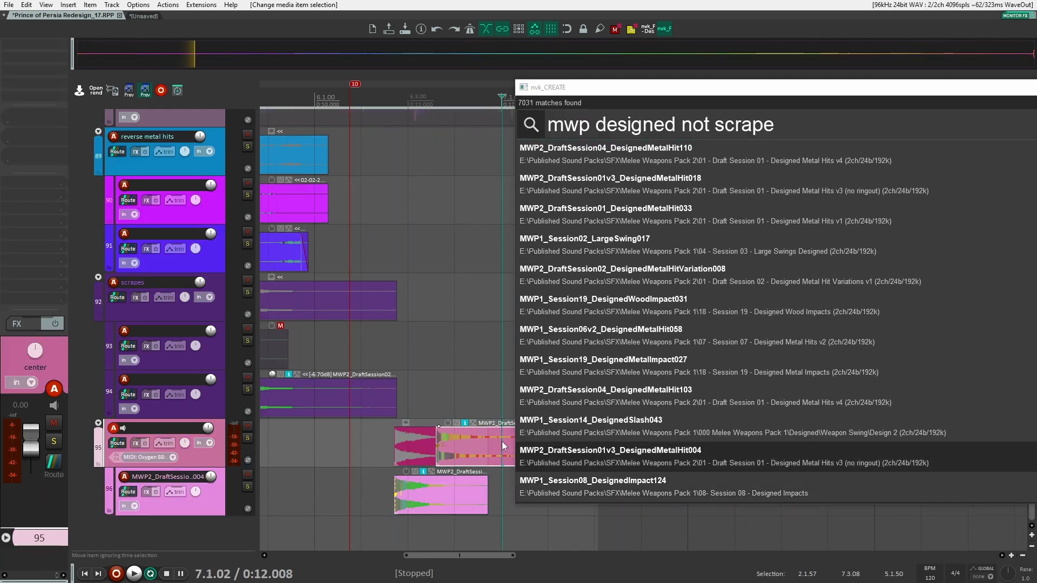
pyautogui.moveTo(398, 442); pyautogui.dragTo(352, 442)
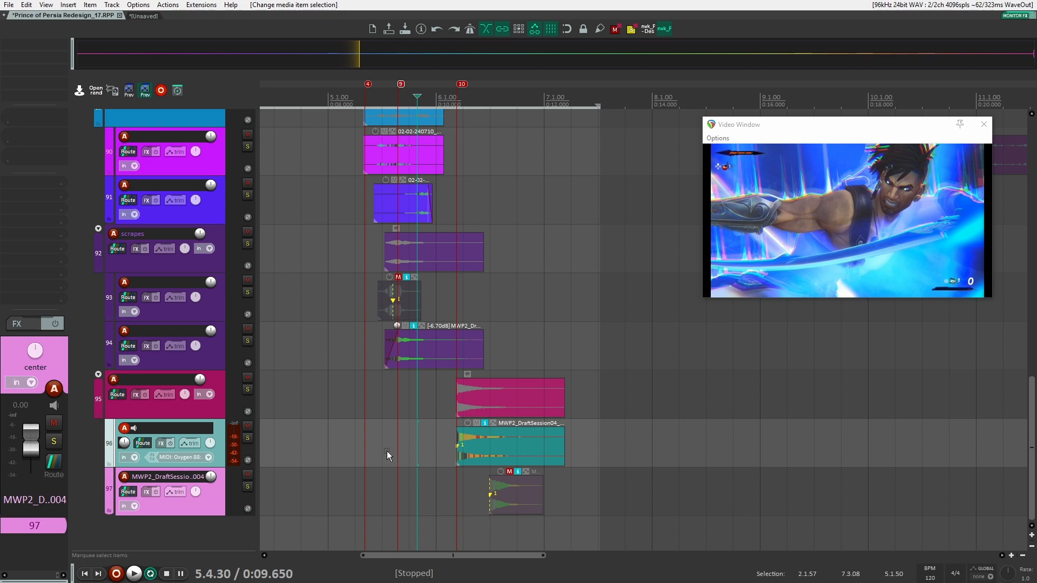
pyautogui.click(379, 451)
pyautogui.press('space')
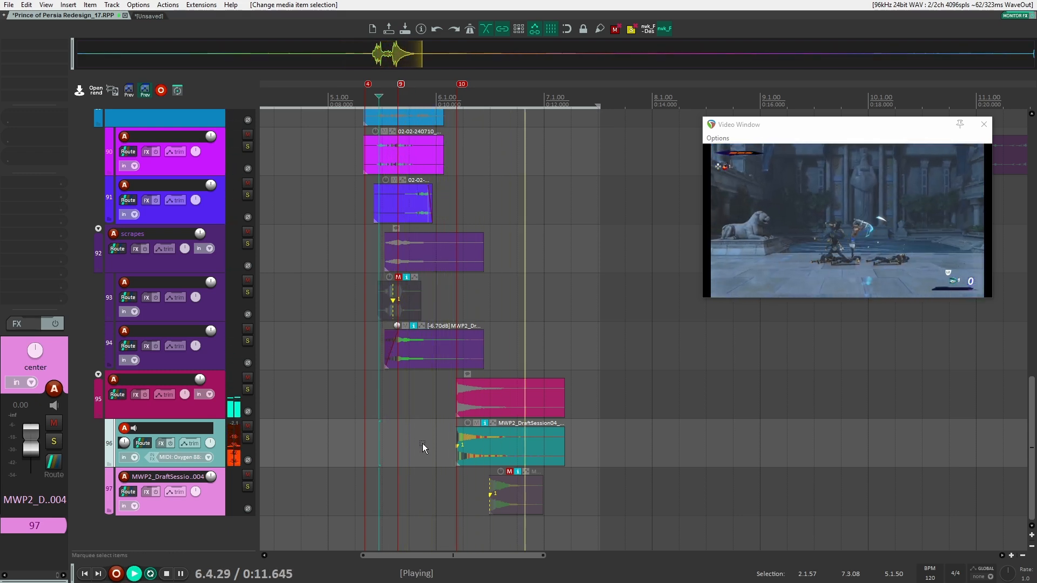
pyautogui.press('space')
# Move the DesignedMetalHit042 item on track 96 slightly earlier so its attack lines up with marker 10
pyautogui.scroll(5, 421, 442)
pyautogui.click(517, 449)
pyautogui.moveTo(518, 448); pyautogui.dragTo(513, 448)
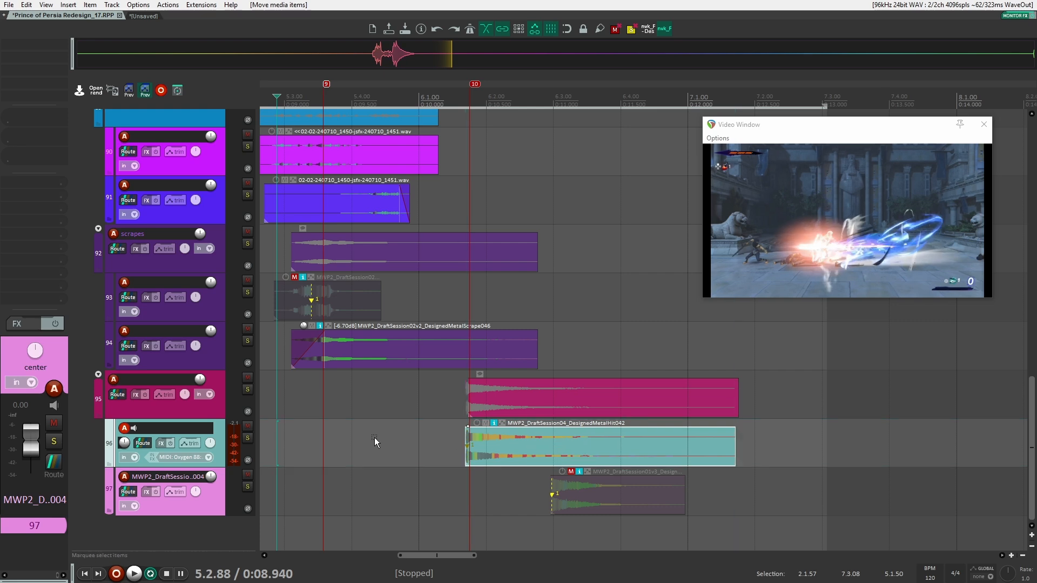
pyautogui.click(309, 448)
# Move the DesignedMetalHit004 item on track 97 back to marker 10, swap it in for the muted DesignedMetalHit042, and play it
pyautogui.moveTo(636, 497); pyautogui.dragTo(488, 490)
pyautogui.moveTo(571, 470); pyautogui.dragTo(557, 448)
pyautogui.press('m')
pyautogui.click(380, 430)
pyautogui.press('space')
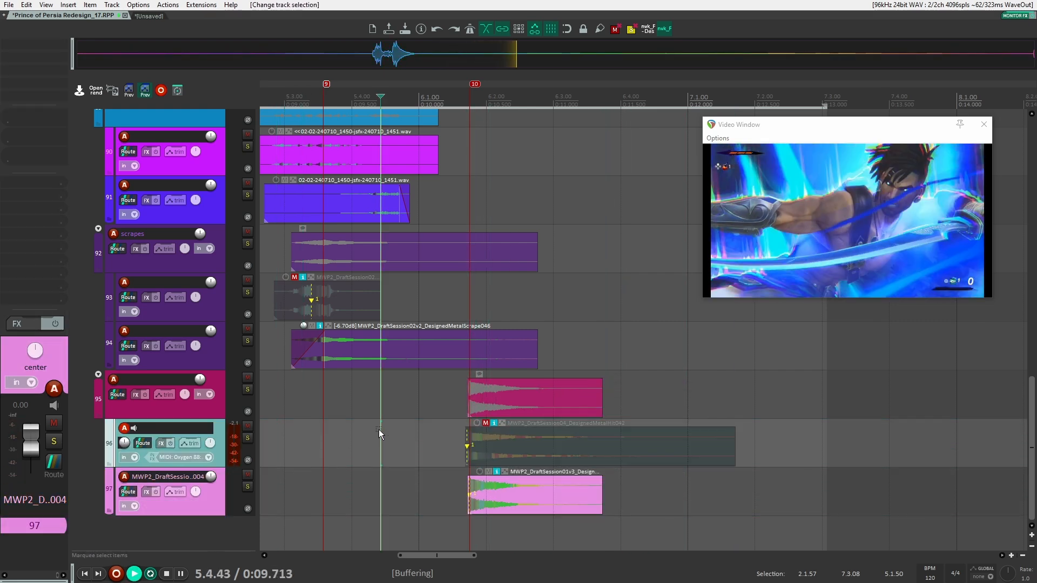
pyautogui.press('space')
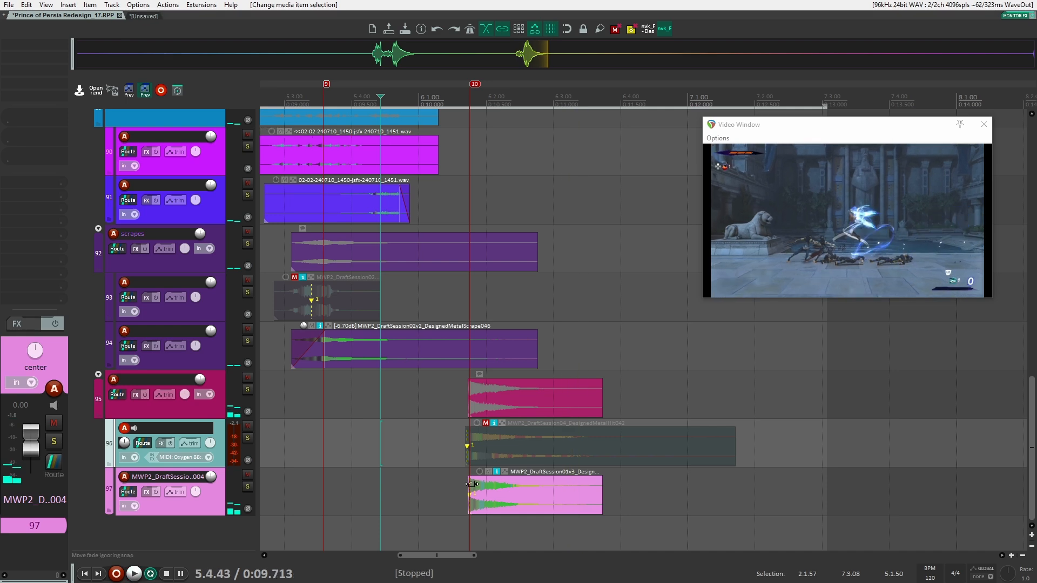
# Shift the hit item on track 97 slightly earlier and move marker 10 to the sword impact frame at 6.1.66 (0:10.328)
pyautogui.moveTo(527, 508); pyautogui.dragTo(523, 507)
pyautogui.click(445, 419)
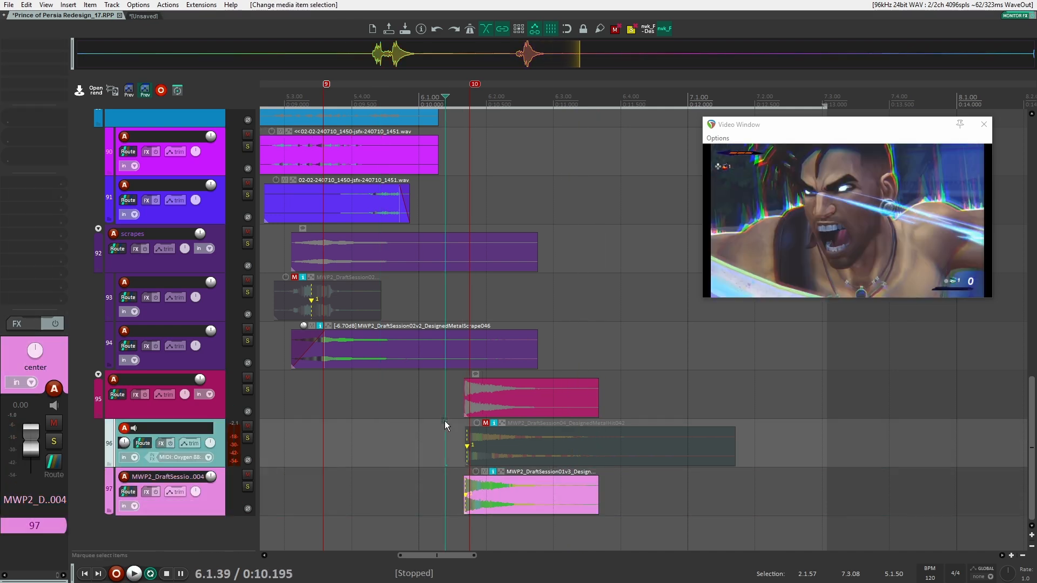
pyautogui.press('Right')
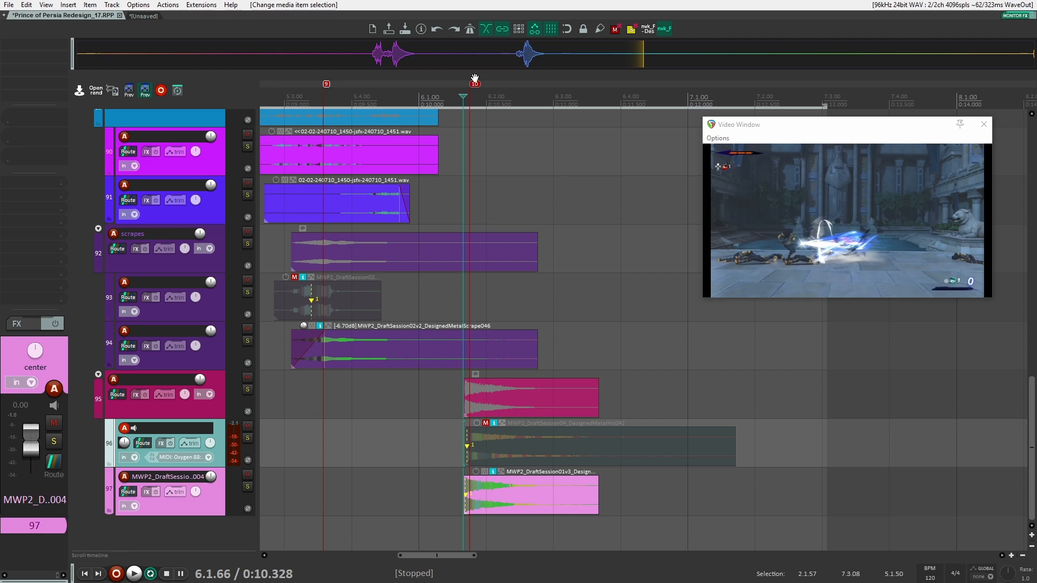
pyautogui.moveTo(475, 81); pyautogui.dragTo(473, 94)
# Shift the hit items on tracks 96 and 97 slightly earlier to match the moved marker 10, and play them to picture
pyautogui.moveTo(603, 507); pyautogui.dragTo(569, 446)
pyautogui.moveTo(532, 446); pyautogui.dragTo(524, 446)
pyautogui.click(397, 464)
pyautogui.press('space')
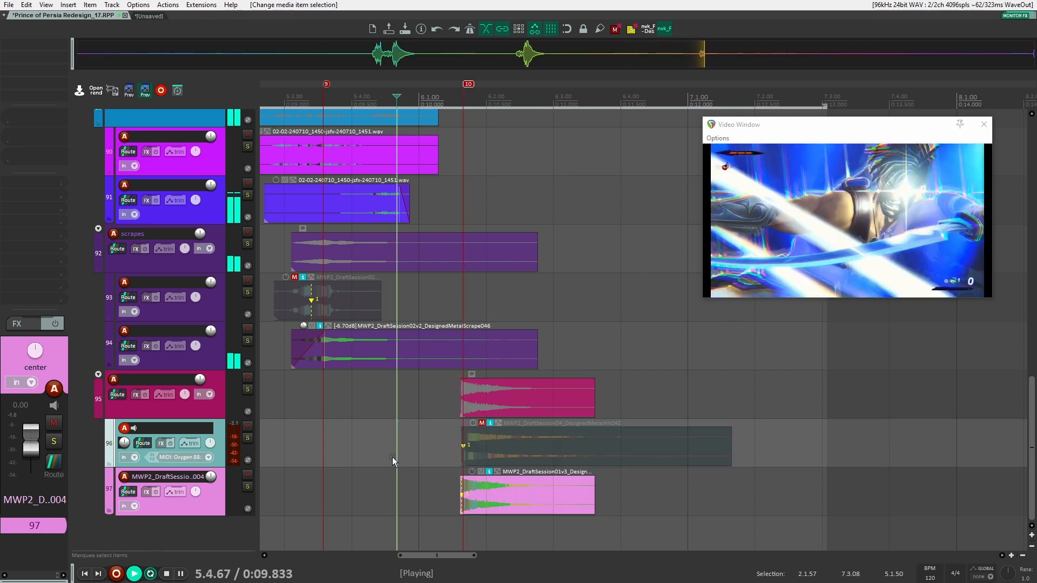
pyautogui.press('space')
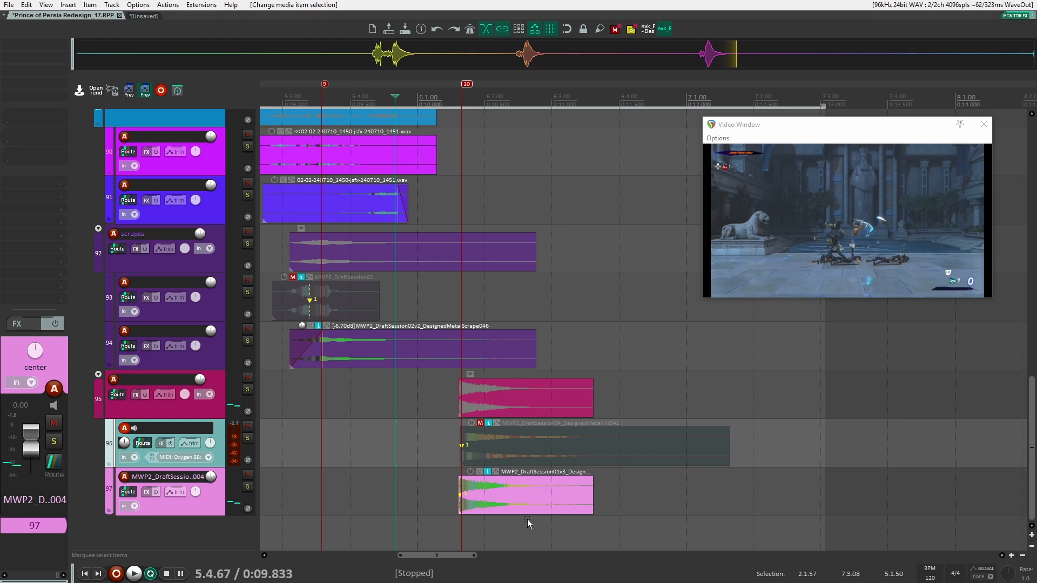
# Mute the DesignedMetalHit004 item, unmute the DesignedMetalHit042 item, and play back from 6.1.41 just before marker 10
pyautogui.click(479, 472)
pyautogui.click(481, 423)
pyautogui.click(445, 440)
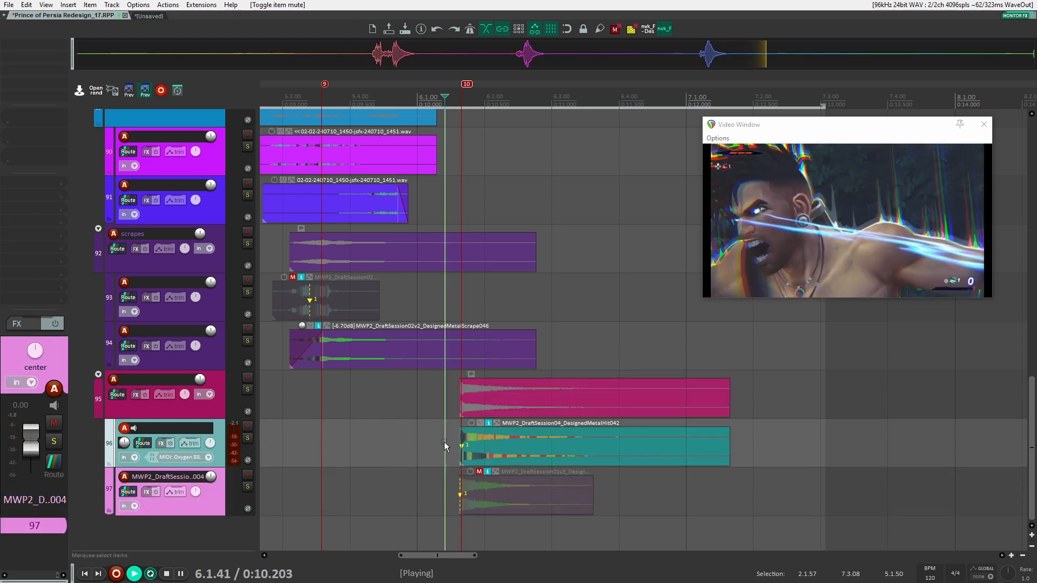
pyautogui.press('space')
pyautogui.hscroll(1, 353, 430)
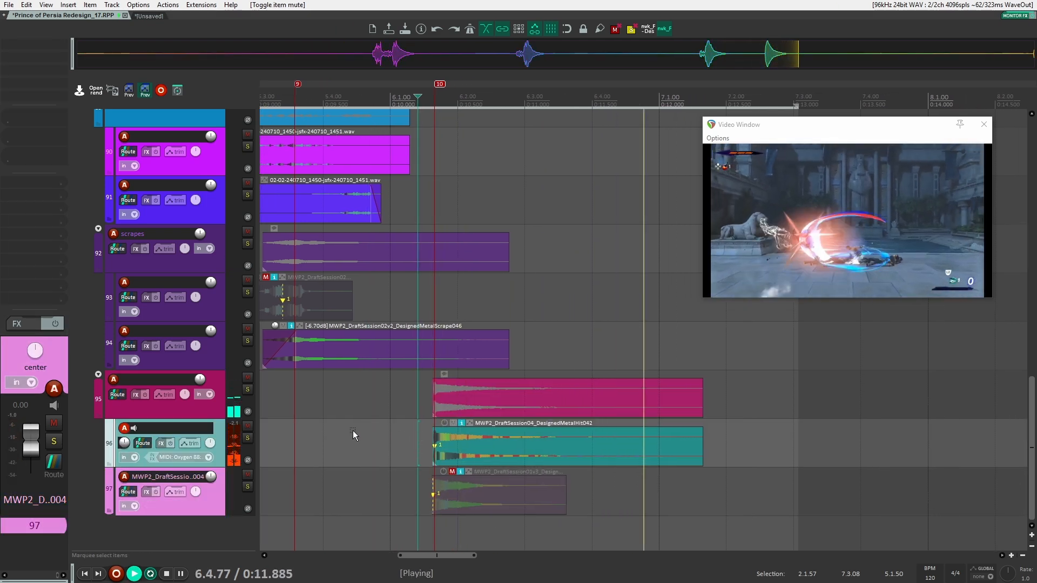
pyautogui.press('space')
# Solo the POP - OG_DAW track and play the original sound around the sword impact, restarting from before marker 4
pyautogui.scroll(5, 355, 439)
pyautogui.scroll(-3, 355, 432)
pyautogui.scroll(8, 354, 349)
pyautogui.scroll(-2, 298, 365)
pyautogui.scroll(2, 297, 368)
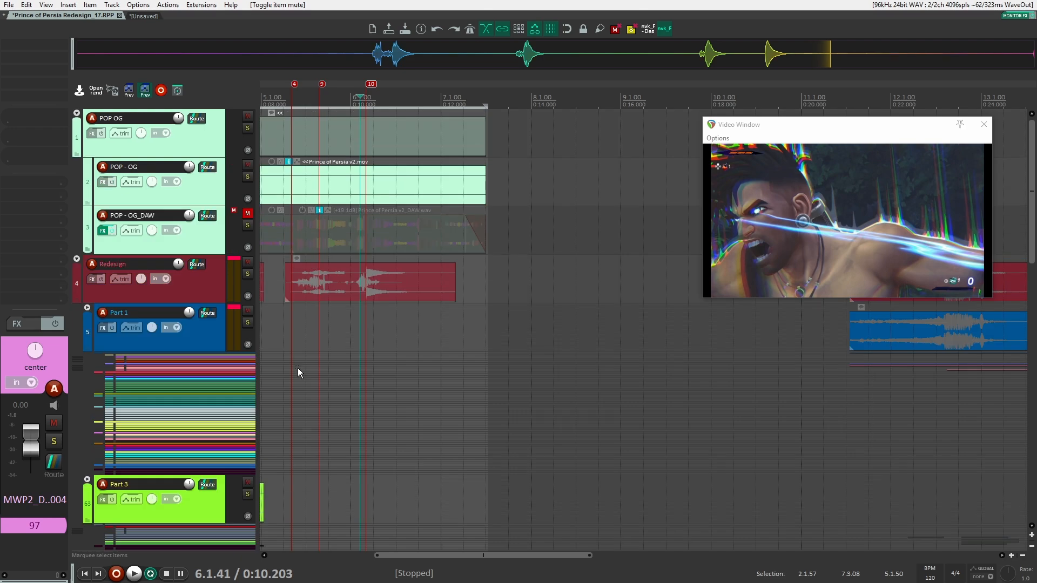
pyautogui.click(247, 226)
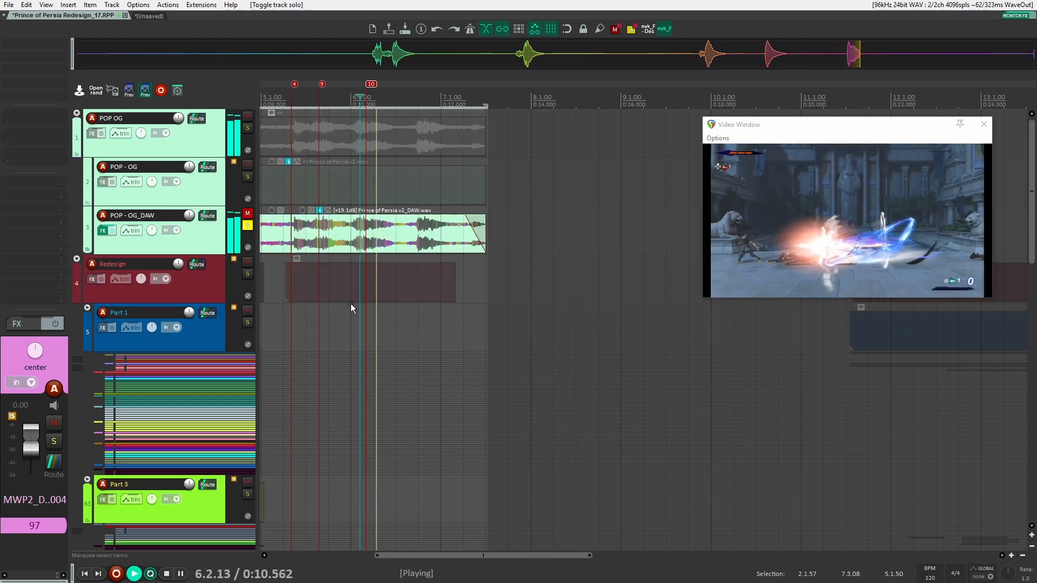
pyautogui.press('space')
pyautogui.click(284, 323)
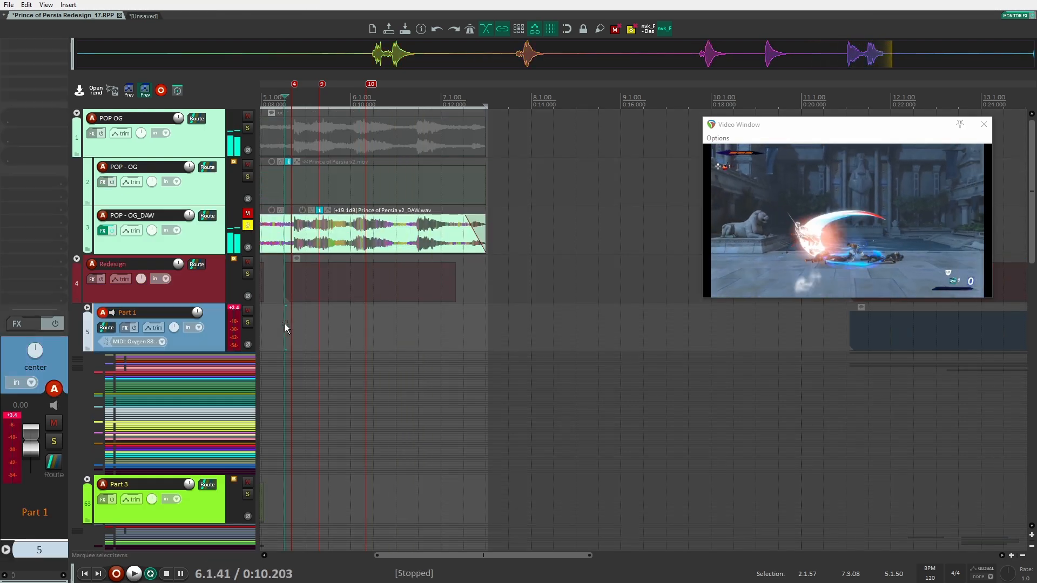
pyautogui.press('space')
# Unsolo the POP - OG_DAW track and play the redesigned attack from 5.2.06 for comparison
pyautogui.scroll(-15, 316, 388)
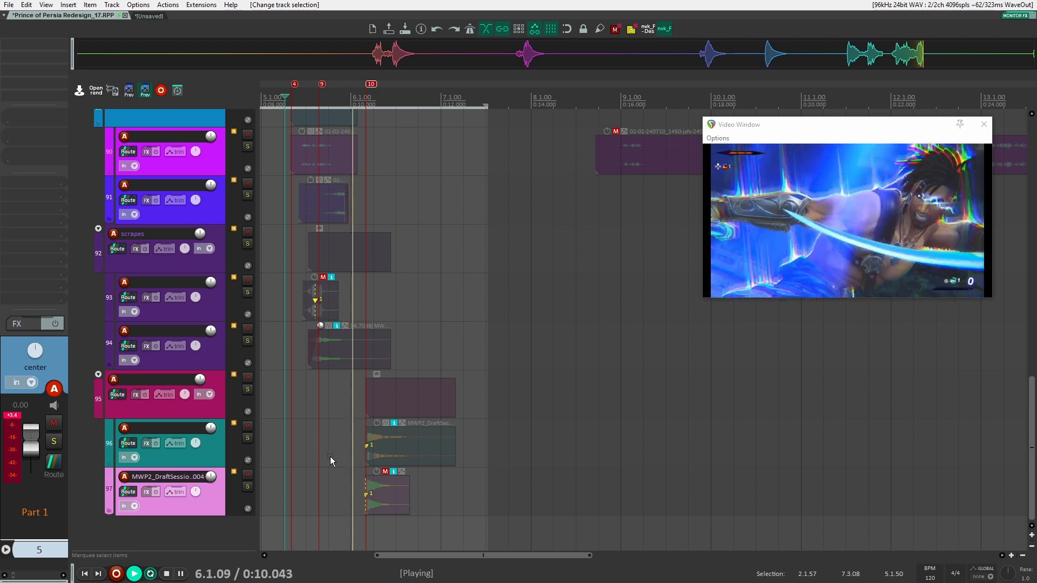
pyautogui.scroll(15, 322, 453)
pyautogui.scroll(5, 260, 186)
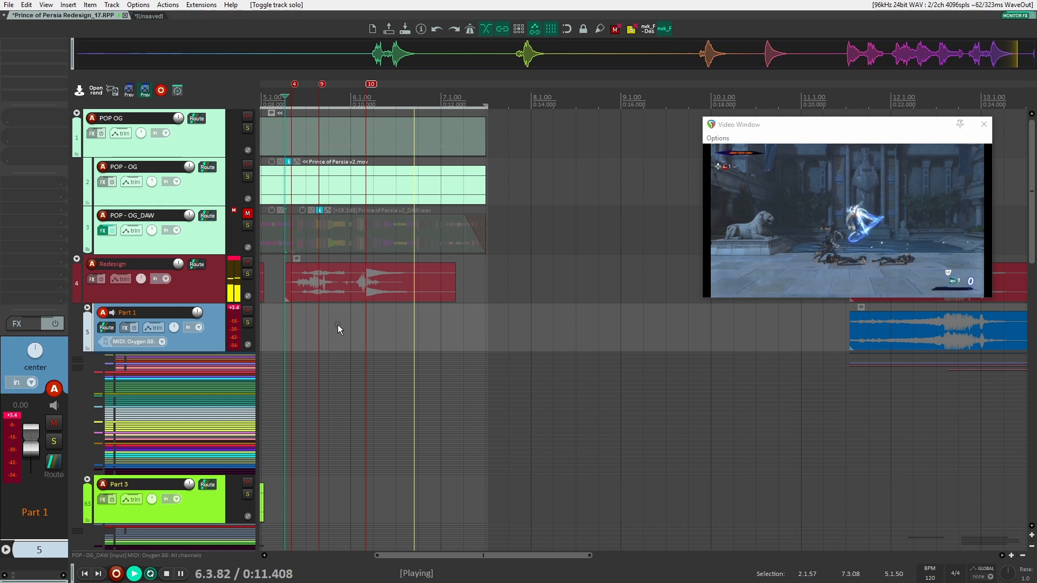
pyautogui.press('space')
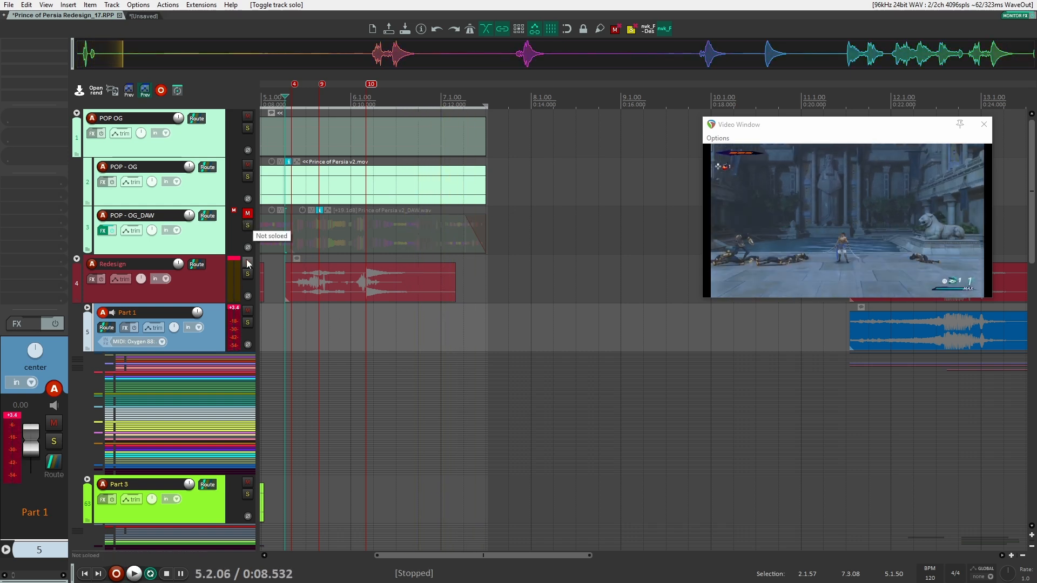
# Solo the POP - OG_DAW track again, play the original attack from 5.2.06, and unsolo it
pyautogui.click(247, 225)
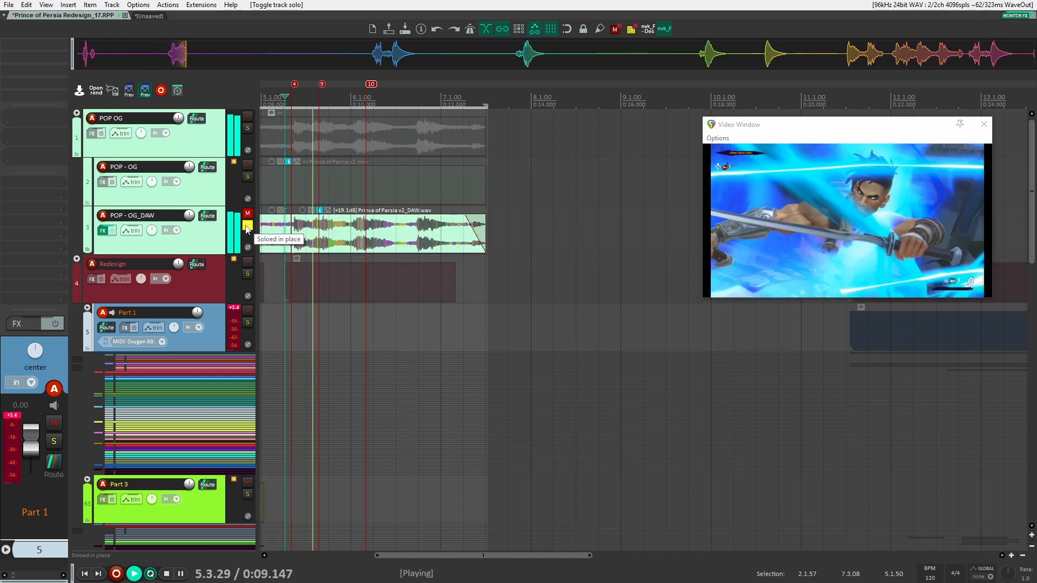
pyautogui.press('space')
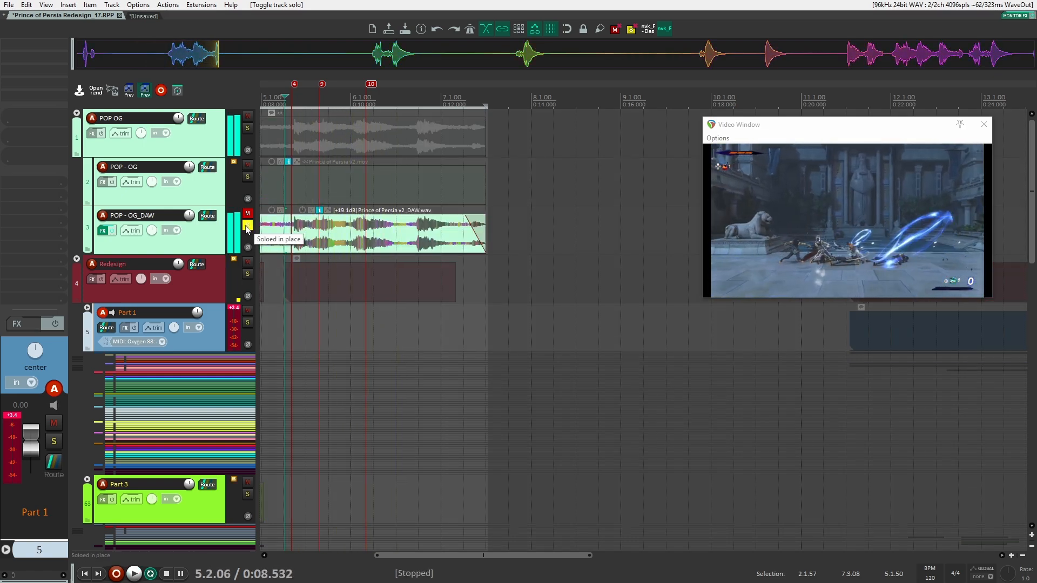
pyautogui.click(248, 225)
# Solo track 96, play the DesignedMetalHit042 item on its own from 6.1.21, and unsolo the track
pyautogui.scroll(-15, 367, 394)
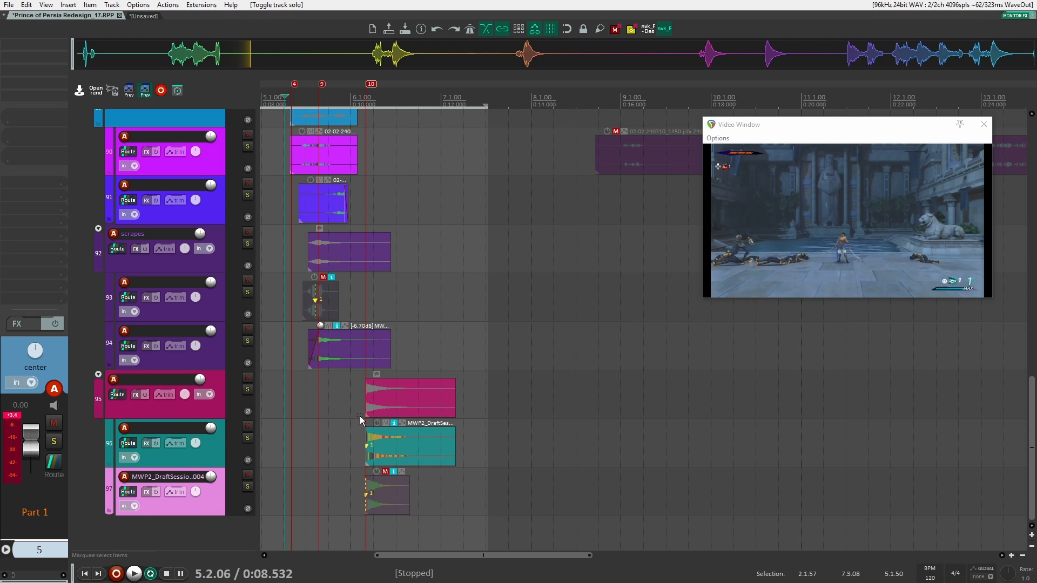
pyautogui.click(247, 438)
pyautogui.click(344, 449)
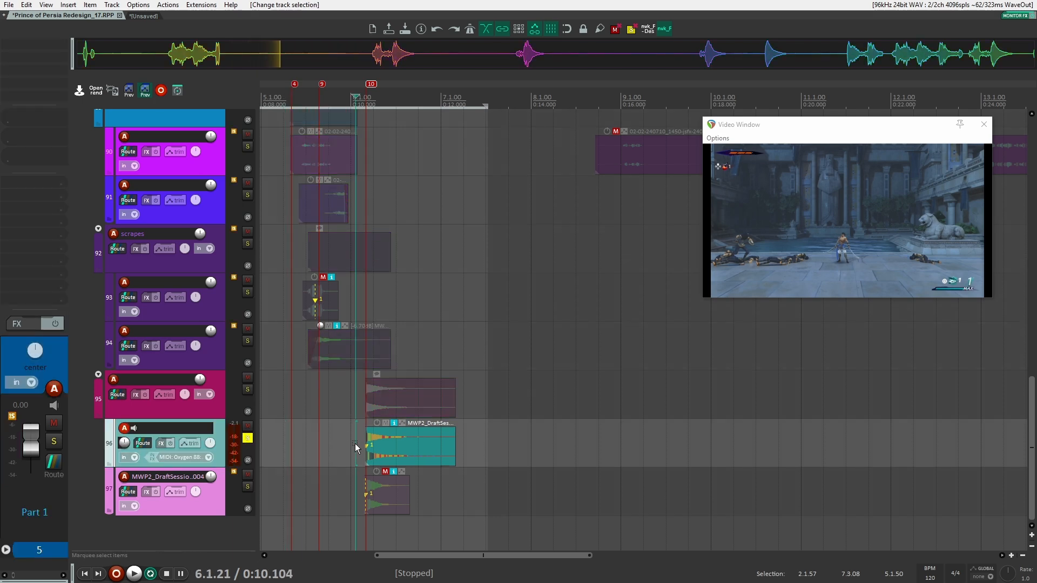
pyautogui.press('space')
pyautogui.press('space')
pyautogui.click(247, 438)
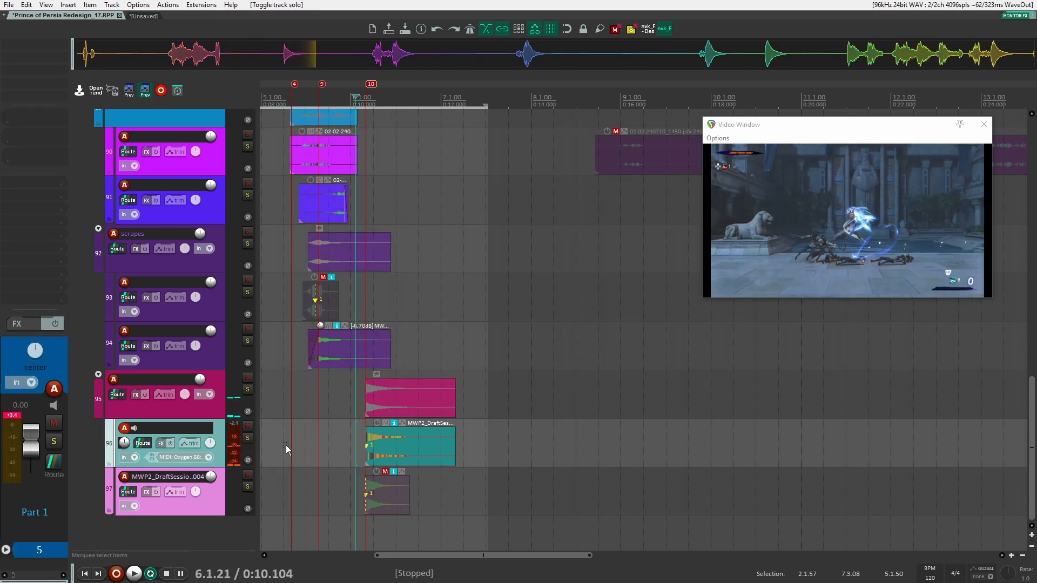
# Add the Neutron 2 Equalizer to track 96, apply a 12 dB low-cut at 903 Hz, and play back the hit
pyautogui.scroll(4, 373, 439)
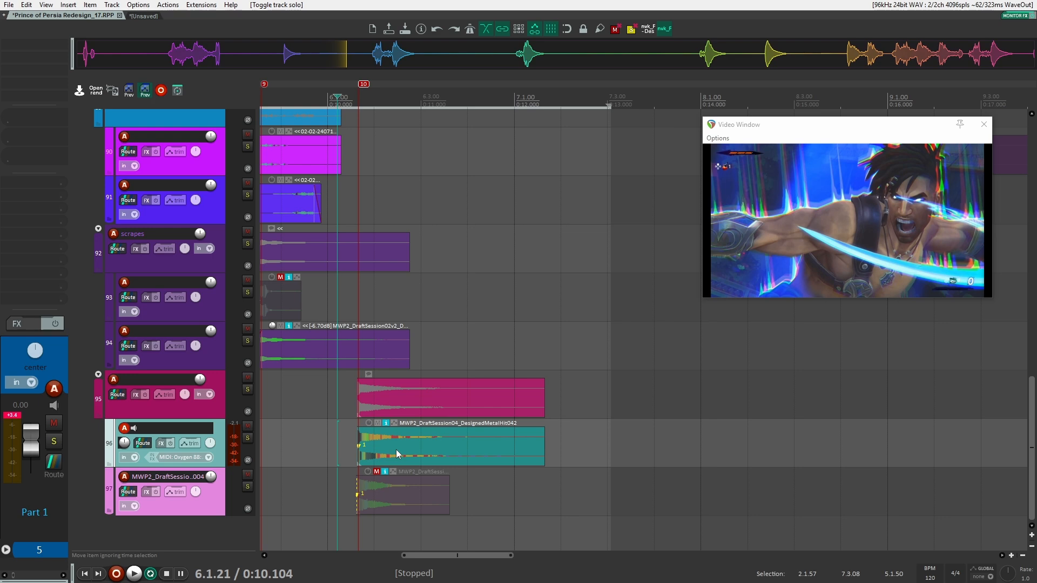
pyautogui.scroll(2, 397, 452)
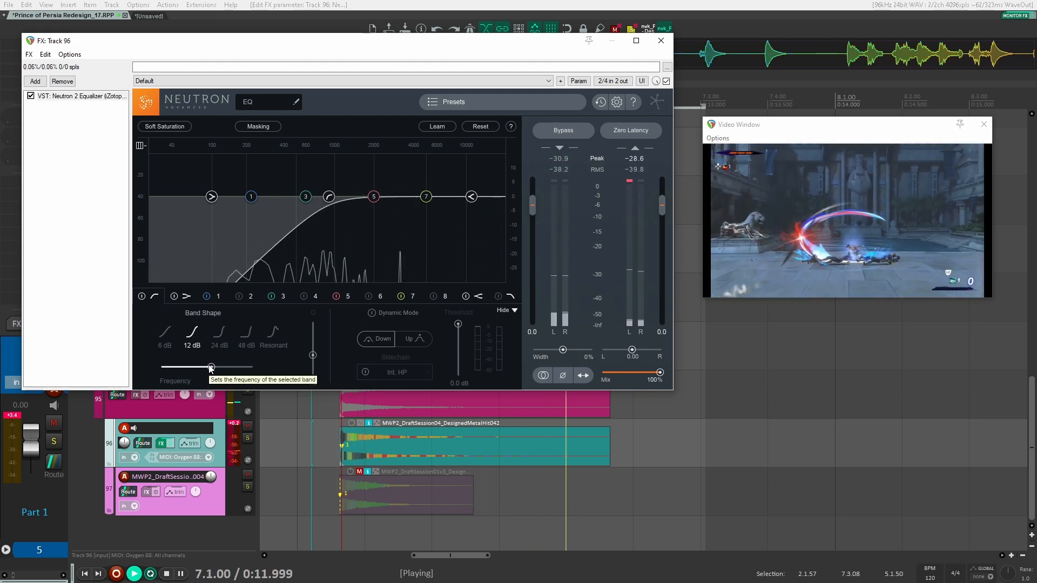
pyautogui.press('space')
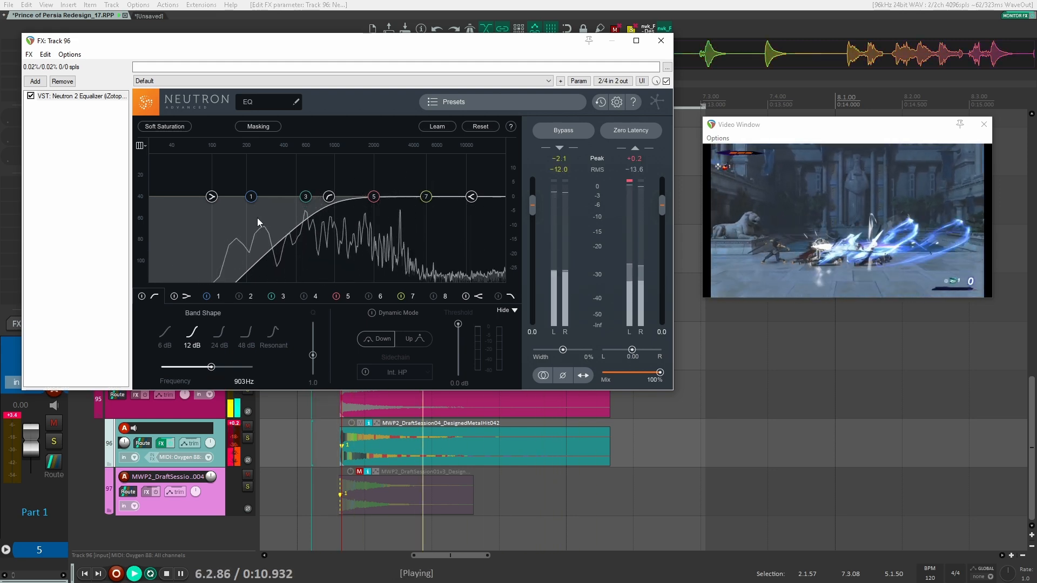
pyautogui.press('space')
pyautogui.press('space')
# Cut EQ band 3 on track 96 at 603 Hz to -25.9 dB, play the hit, and close the effects window
pyautogui.moveTo(306, 196); pyautogui.dragTo(324, 270)
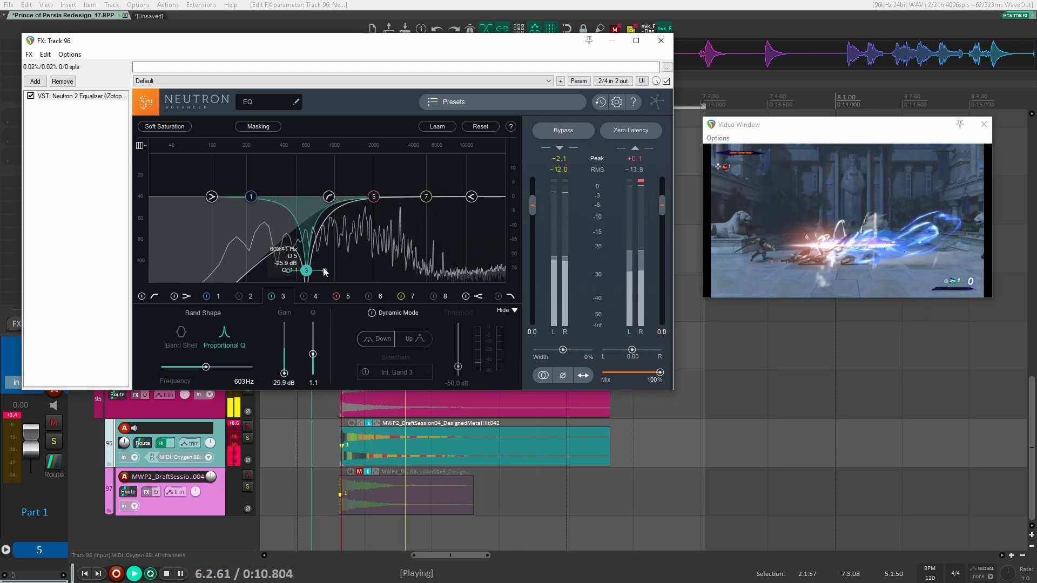
pyautogui.press('space')
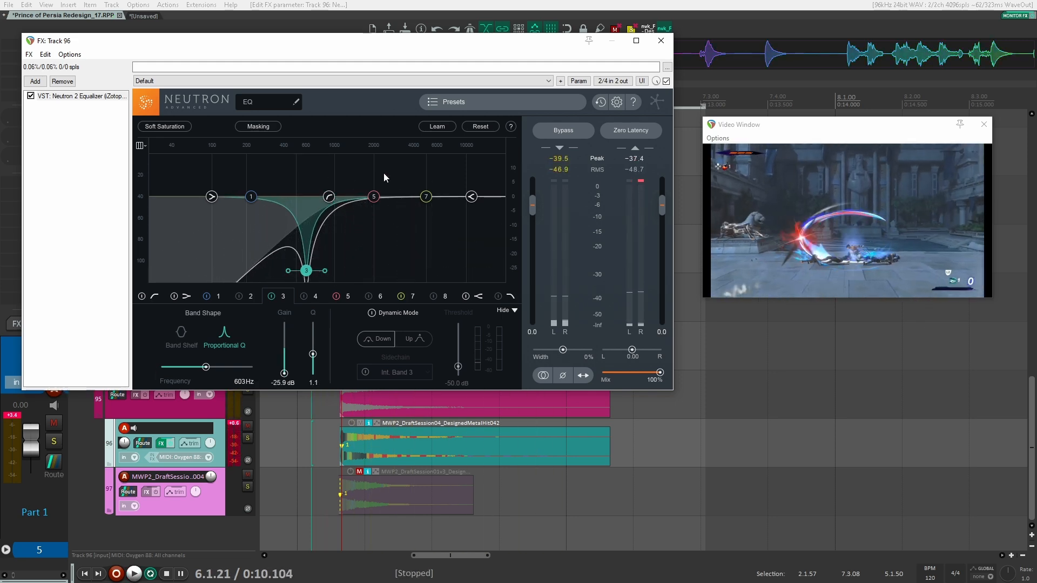
pyautogui.click(662, 40)
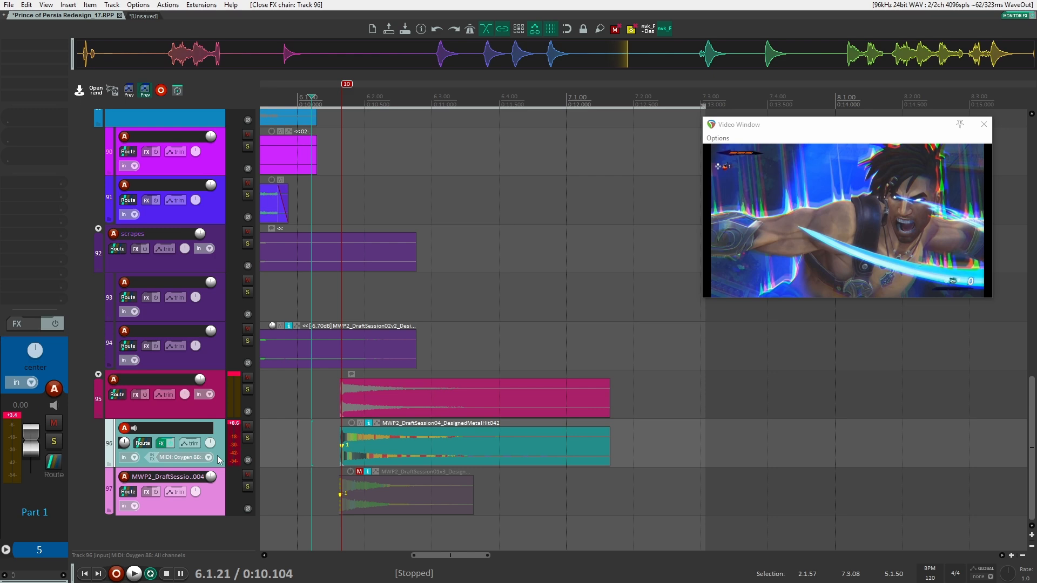
pyautogui.click(219, 487)
pyautogui.click(221, 458)
pyautogui.click(214, 404)
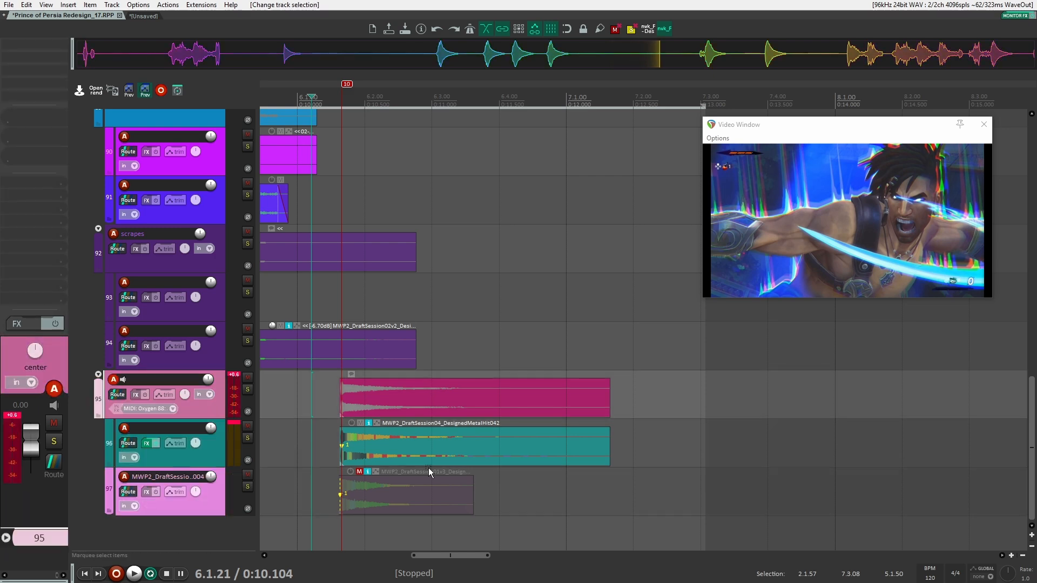
pyautogui.scroll(2, 379, 450)
pyautogui.scroll(-3, 356, 447)
pyautogui.click(271, 447)
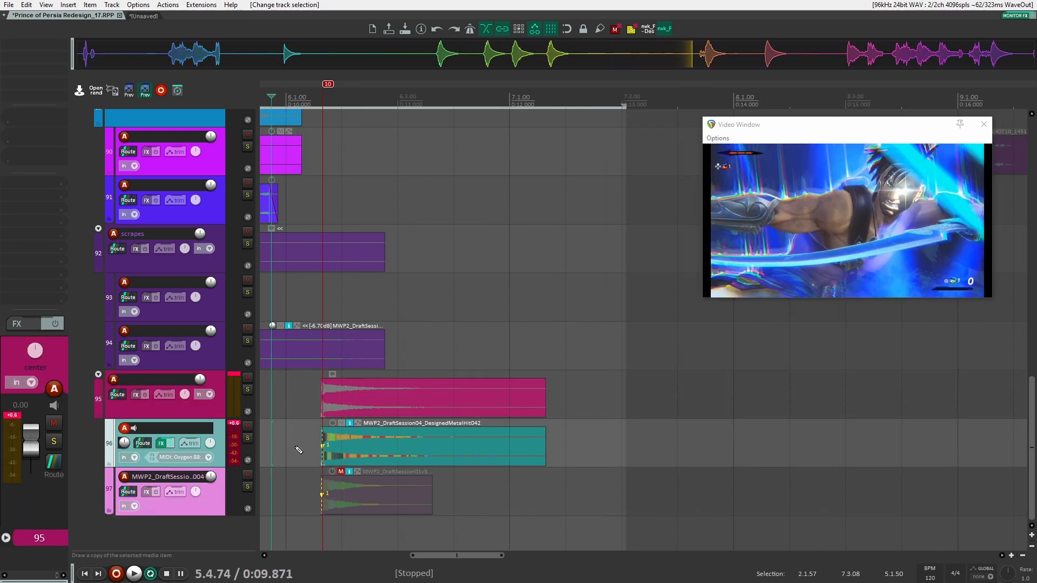
# Undo the equalizer edits and the added Neutron 2 Equalizer on track 96, and mute the DesignedMetalHit042 item
pyautogui.hotkey('ctrl', 'z')
pyautogui.hotkey('ctrl', 'z')
pyautogui.hotkey('shift', 'f')
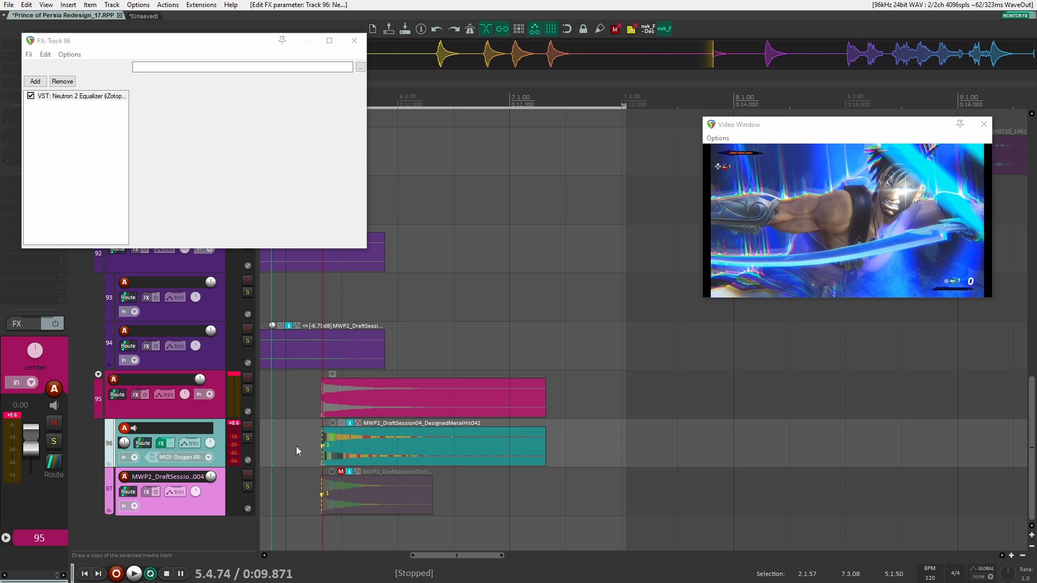
pyautogui.hotkey('ctrl', 'z')
pyautogui.hotkey('ctrl', 'z')
pyautogui.hotkey('ctrl', 'z')
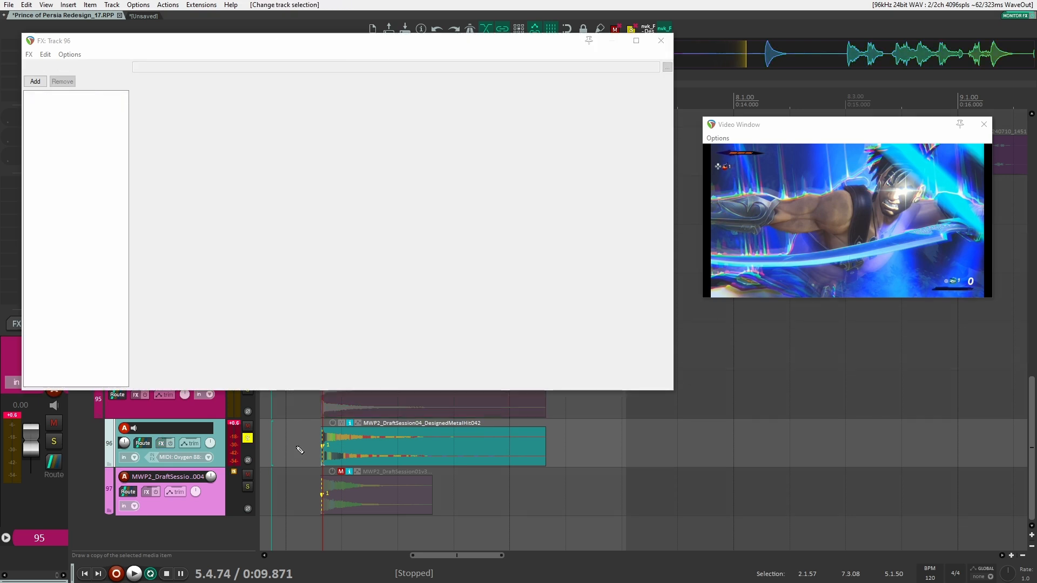
pyautogui.hotkey('shift', 'f')
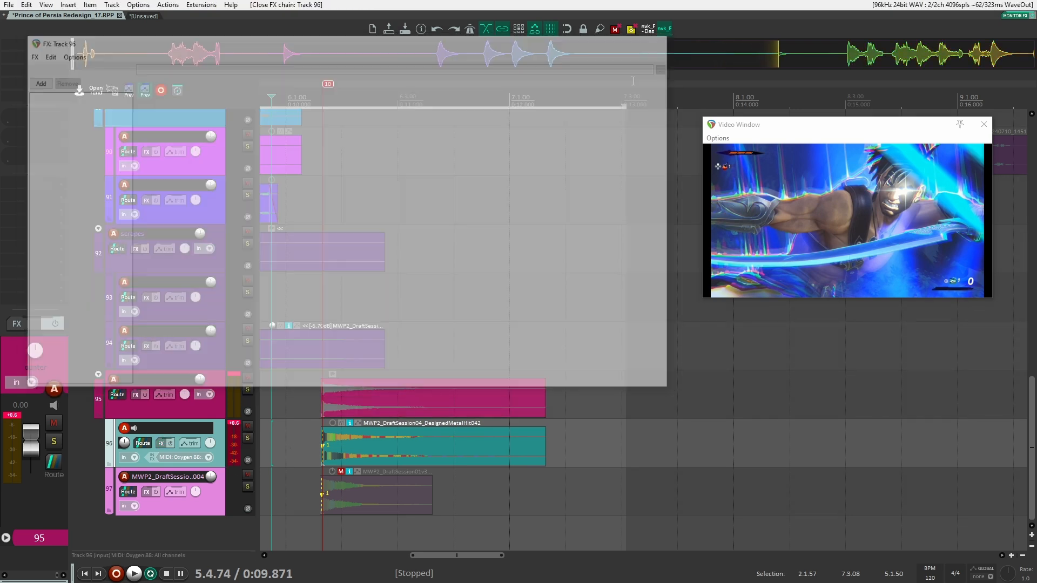
pyautogui.click(489, 458)
pyautogui.press('u')
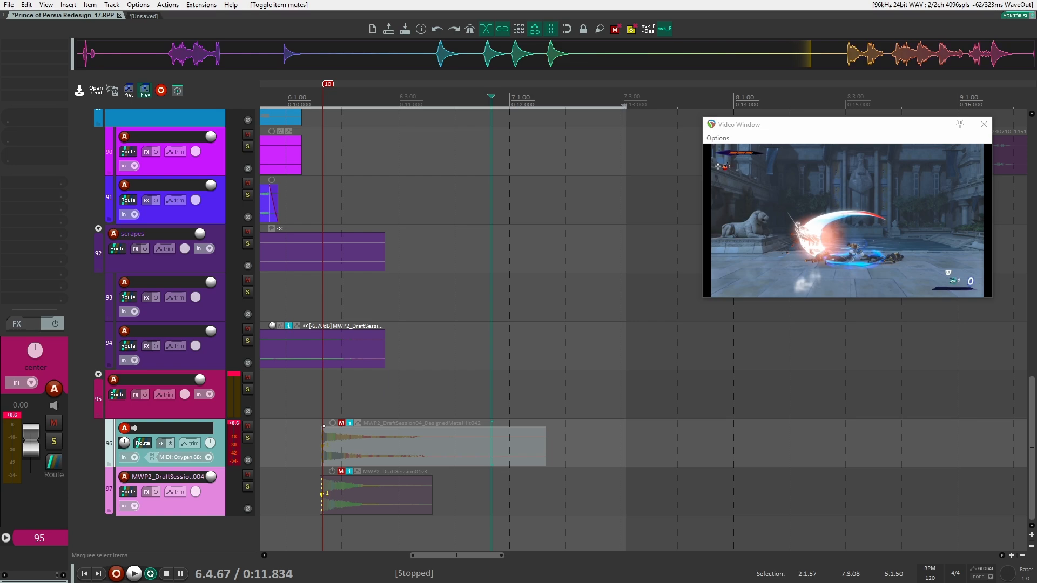
# Audition sounds in the nvk_CREATE library and place MWP2_DraftSession01v2_DesignedMetalHit016 at marker 10 on a new track inside folder track 95
pyautogui.hotkey('ctrl', 'f')
pyautogui.moveTo(534, 118); pyautogui.dragTo(582, 94)
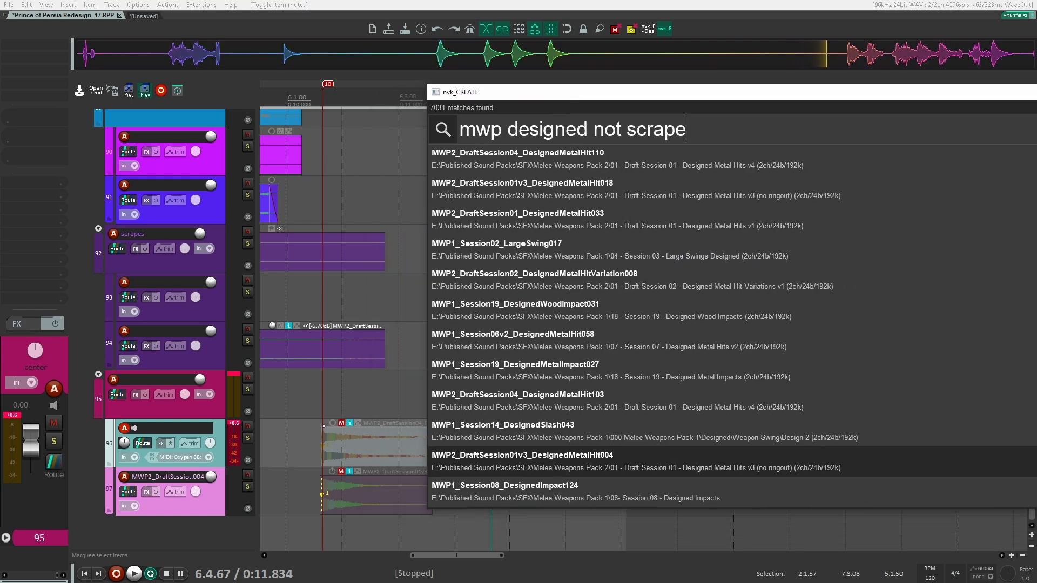
pyautogui.click(350, 396)
pyautogui.click(531, 480)
pyautogui.scroll(-5, 532, 480)
pyautogui.click(533, 480)
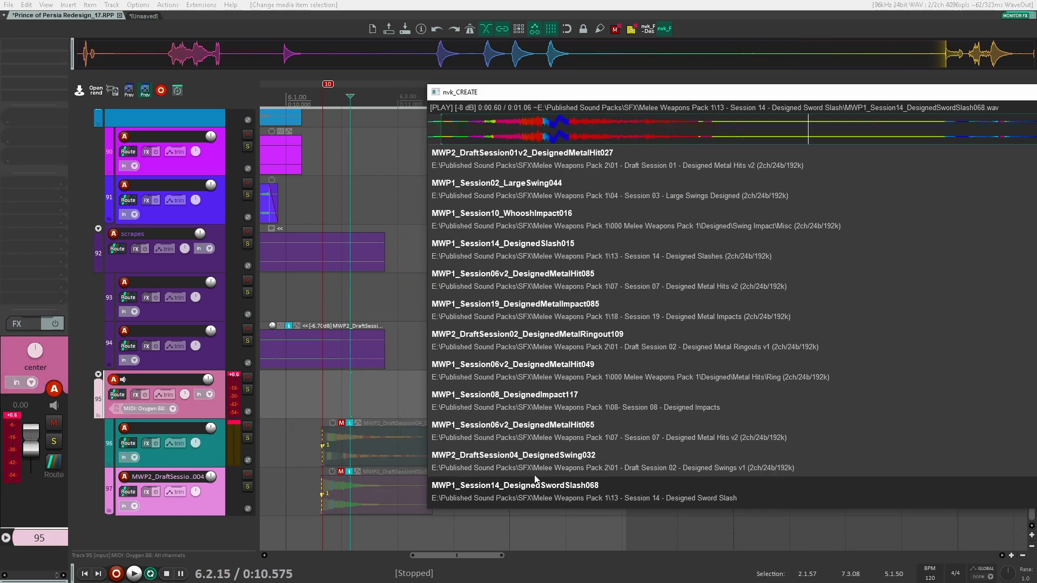
pyautogui.scroll(-2, 533, 480)
pyautogui.doubleClick(533, 479)
pyautogui.click(382, 398)
pyautogui.hotkey('ctrl', 't')
pyautogui.press('Return')
pyautogui.moveTo(382, 399); pyautogui.dragTo(354, 399)
# Audition MWP1_Session15_DesignedSlashImpact020 and extend the library search to "mwp designed not scrape OR ringout"
pyautogui.moveTo(513, 93); pyautogui.dragTo(678, 93)
pyautogui.scroll(-5, 711, 312)
pyautogui.click(711, 312)
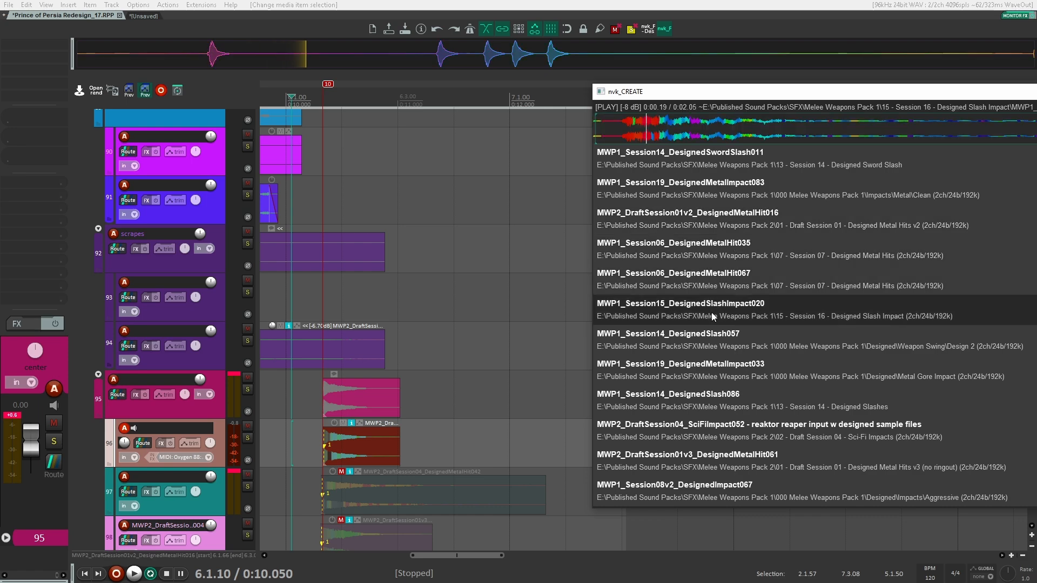
pyautogui.write('ring')
pyautogui.press('BackSpace')
pyautogui.press('BackSpace')
pyautogui.press('BackSpace')
pyautogui.press('BackSpace')
pyautogui.write('OR ringout')
pyautogui.press('Tab')
# Audition the designed hits and slashes in the library and insert MWP1_Session19v2_DesignedMetalImpact003 at marker 10 on a new track
pyautogui.scroll(-19, 712, 400)
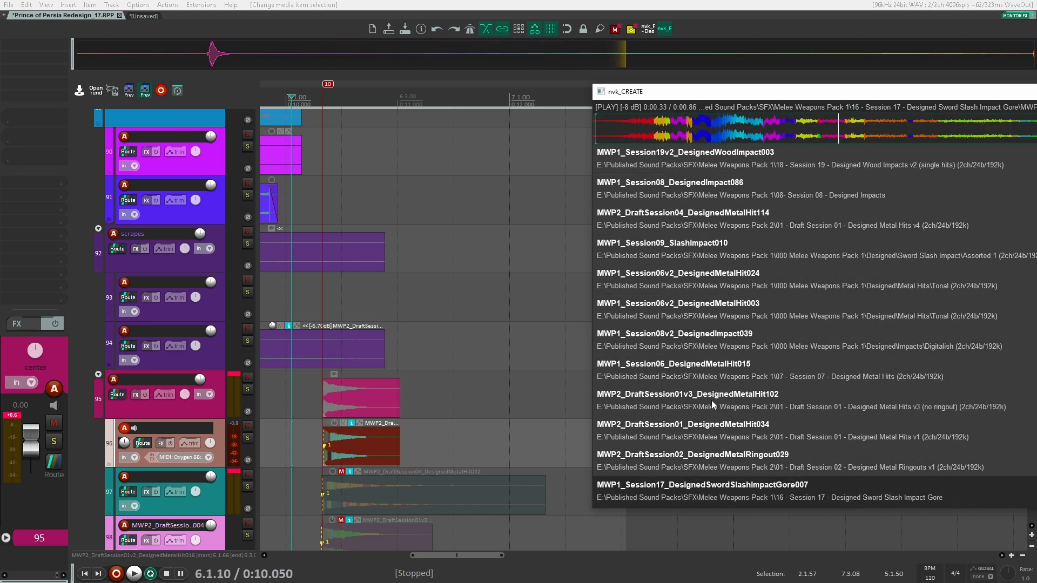
pyautogui.press('Down')
pyautogui.press('Down')
pyautogui.press('Down')
pyautogui.press('Down')
pyautogui.press('Down')
pyautogui.press('Down')
pyautogui.press('Down')
pyautogui.press('Down')
pyautogui.press('Down')
pyautogui.press('Down')
pyautogui.scroll(-3, 711, 400)
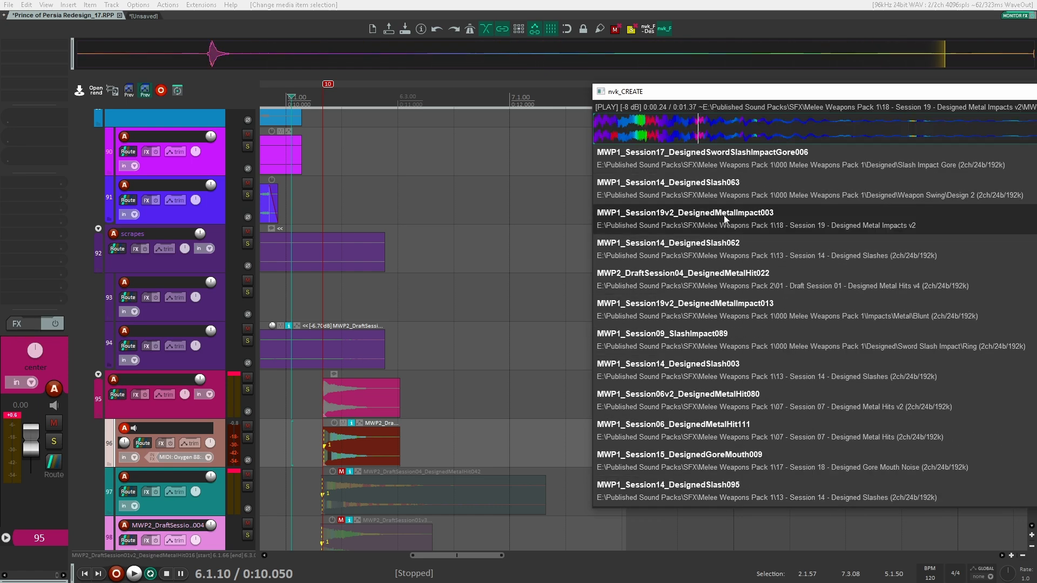
pyautogui.moveTo(724, 215); pyautogui.dragTo(336, 540)
# Insert MWP1_Session09_SlashImpact089 at marker 10 on a new track below and solo that track
pyautogui.press('Down')
pyautogui.press('Down')
pyautogui.press('Down')
pyautogui.moveTo(738, 335); pyautogui.dragTo(346, 535)
pyautogui.click(248, 487)
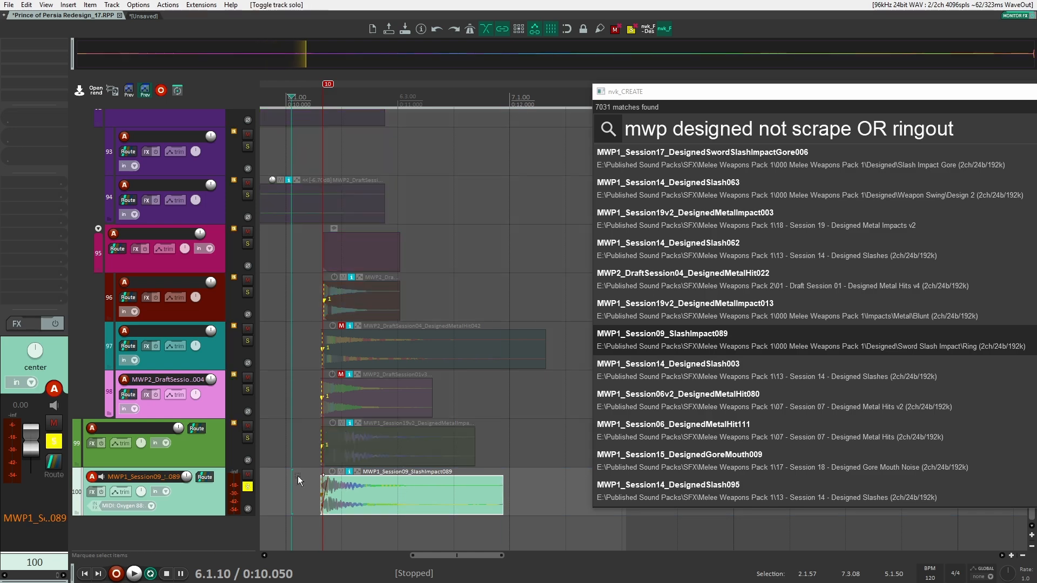
# Play the soloed SlashImpact089 item, adjust its start around marker 10, set its volume to -4.40 dB, and unsolo the track
pyautogui.moveTo(678, 92); pyautogui.dragTo(979, 99)
pyautogui.scroll(-3, 702, 470)
pyautogui.press('space')
pyautogui.press('space')
pyautogui.scroll(-3, 548, 485)
pyautogui.scroll(3, 549, 485)
pyautogui.moveTo(549, 485); pyautogui.dragTo(540, 485)
pyautogui.press('space')
pyautogui.press('space')
pyautogui.click(247, 487)
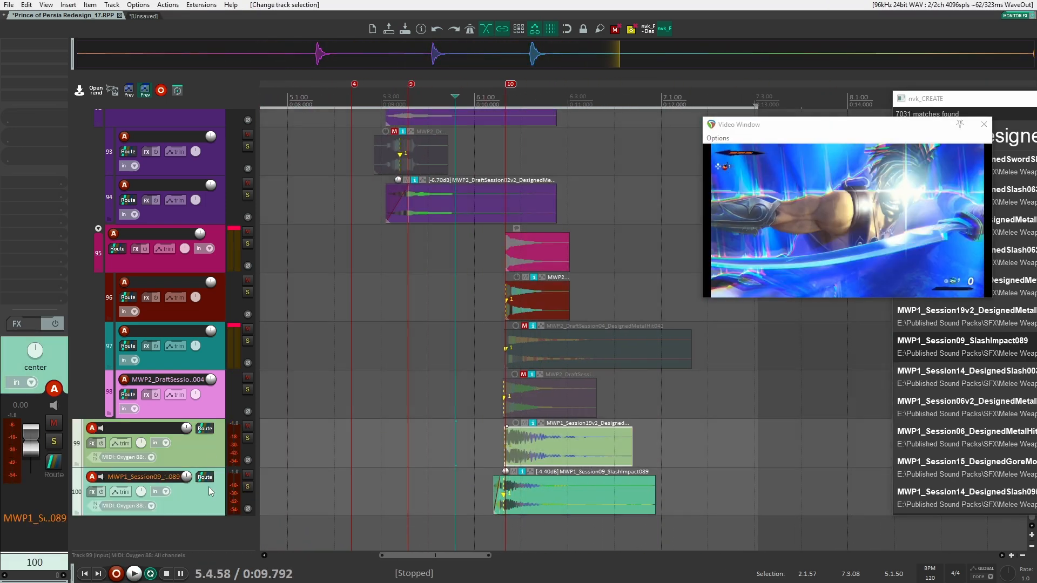
# Move tracks 99 and 100 into folder track 95 and mute the DesignedMetalImpact003 item
pyautogui.moveTo(209, 487); pyautogui.dragTo(208, 418)
pyautogui.click(528, 423)
# Solo the POP - OG_DAW track, play the original attack for comparison, and unsolo it
pyautogui.scroll(10, 293, 378)
pyautogui.scroll(10, 292, 374)
pyautogui.click(248, 186)
pyautogui.press('space')
pyautogui.click(248, 185)
# Play the redesigned attack with the DesignedMetalHit016 and SlashImpact089 layers around marker 10
pyautogui.press('space')
pyautogui.press('space')
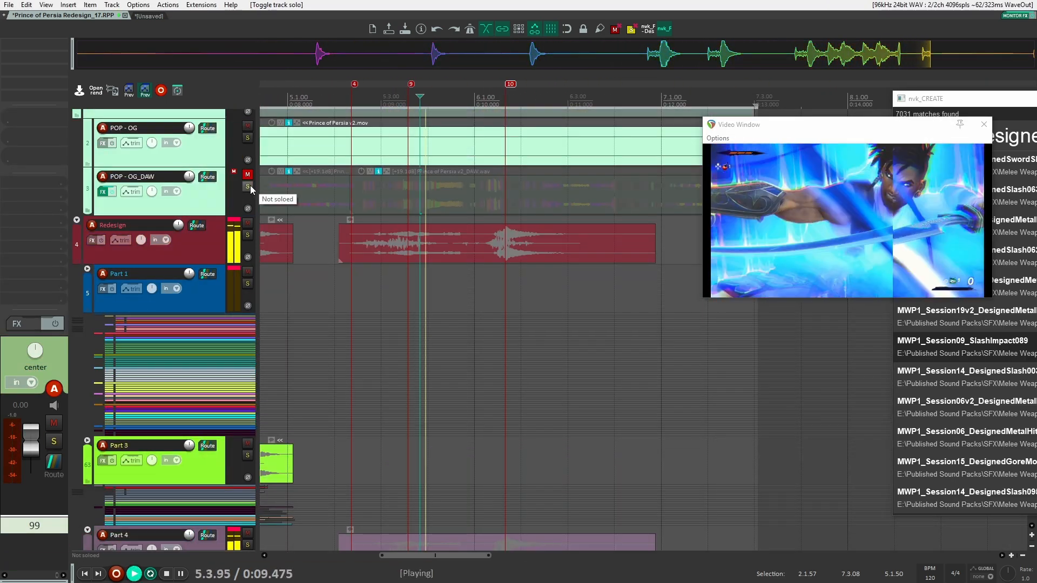
pyautogui.press('space')
pyautogui.scroll(-15, 491, 481)
pyautogui.press('space')
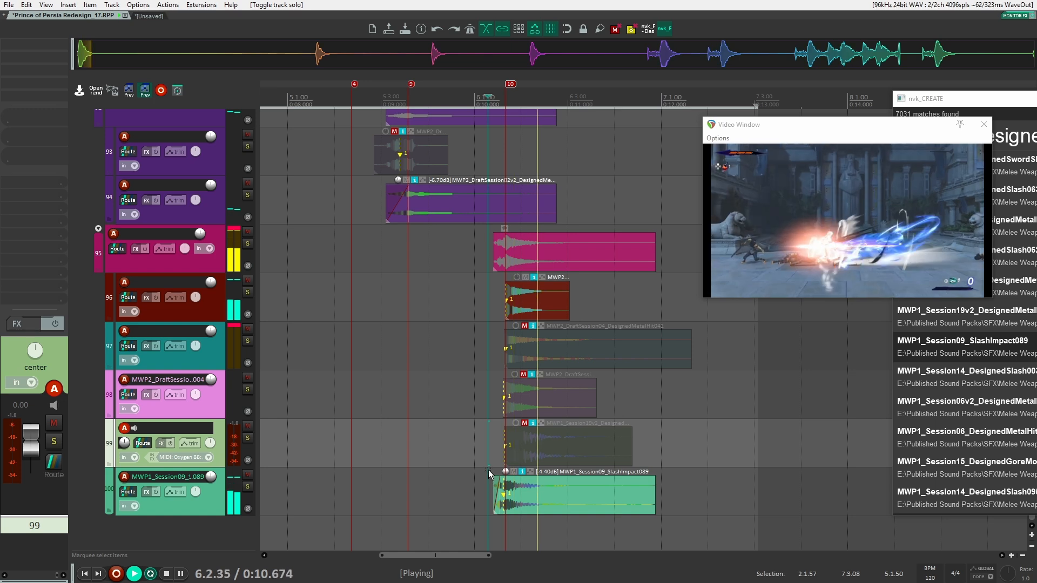
pyautogui.press('space')
# Add ReCenter to the SlashImpact089 track with 13% width and Multiband enabled, play the hit, and close the effects window
pyautogui.click(211, 504)
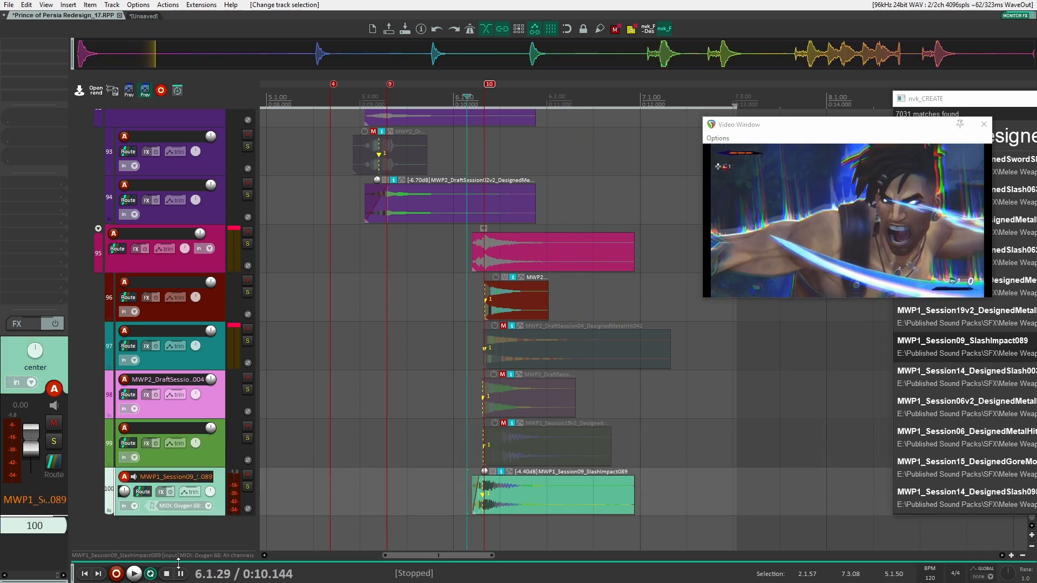
pyautogui.press('f')
pyautogui.click(311, 268)
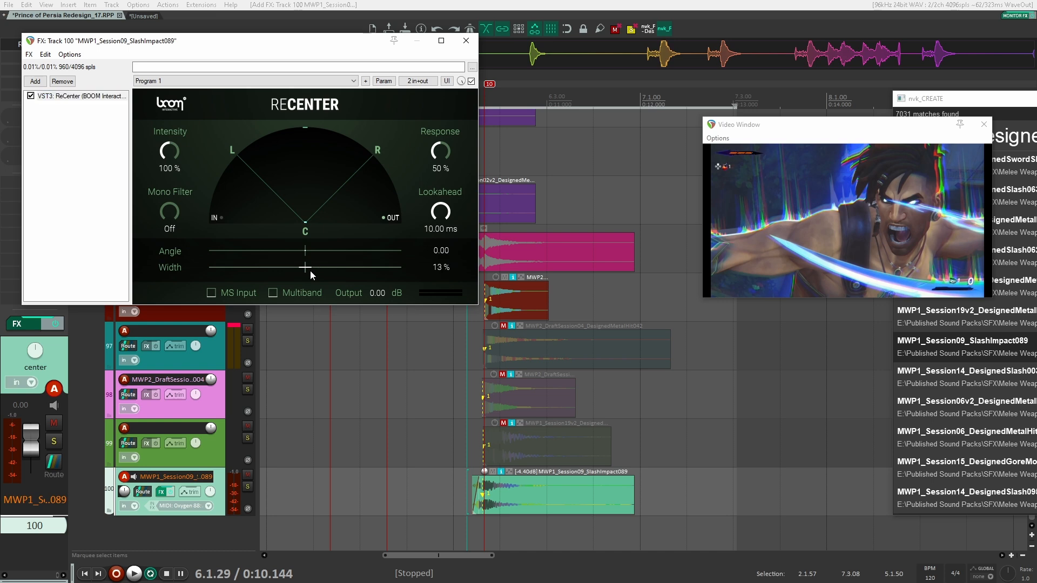
pyautogui.click(272, 292)
pyautogui.press('space')
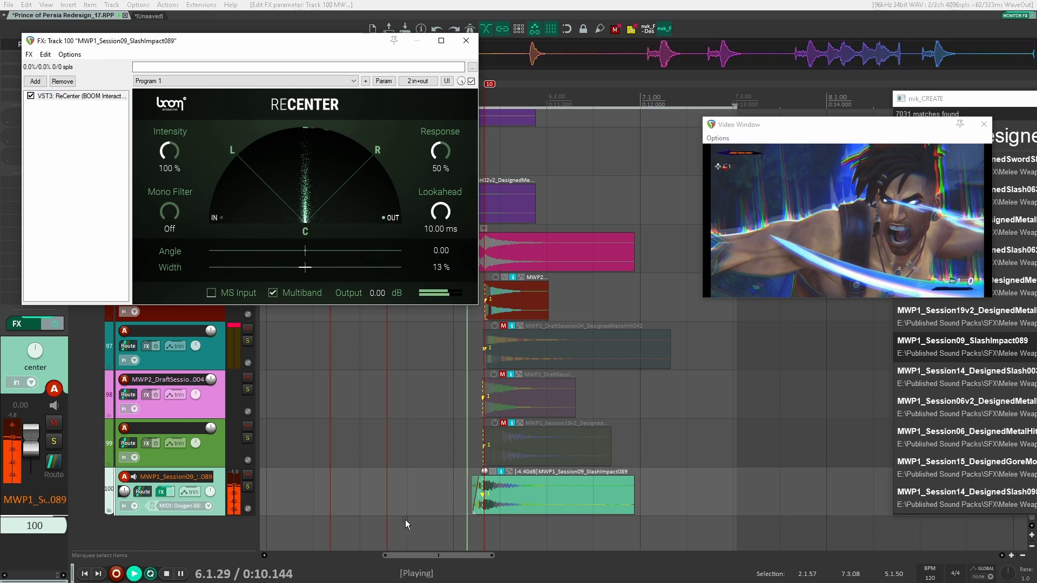
pyautogui.press('space')
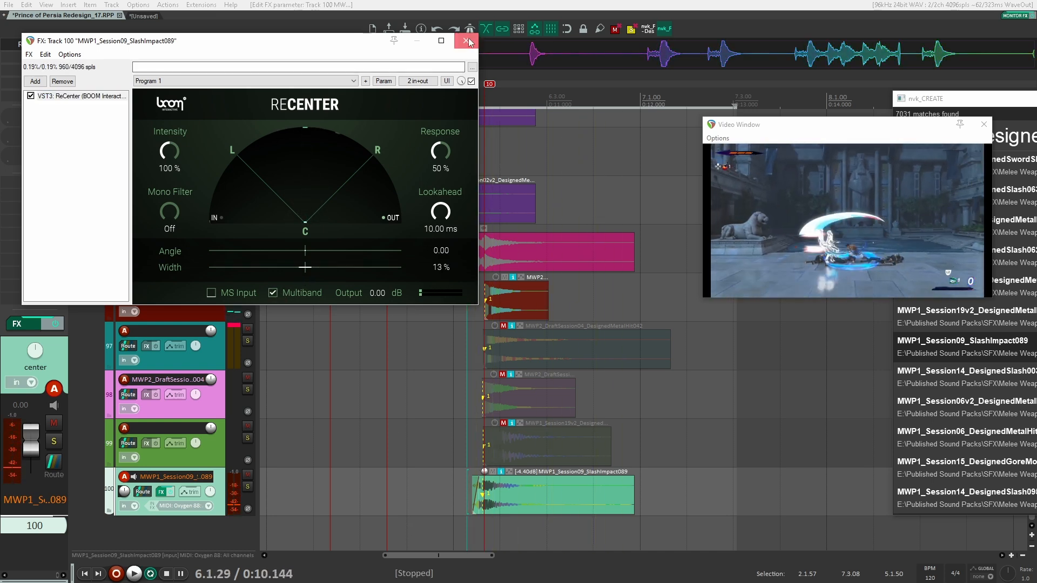
pyautogui.press('f')
# Rename folder track 95 as "impact"
pyautogui.click(436, 444)
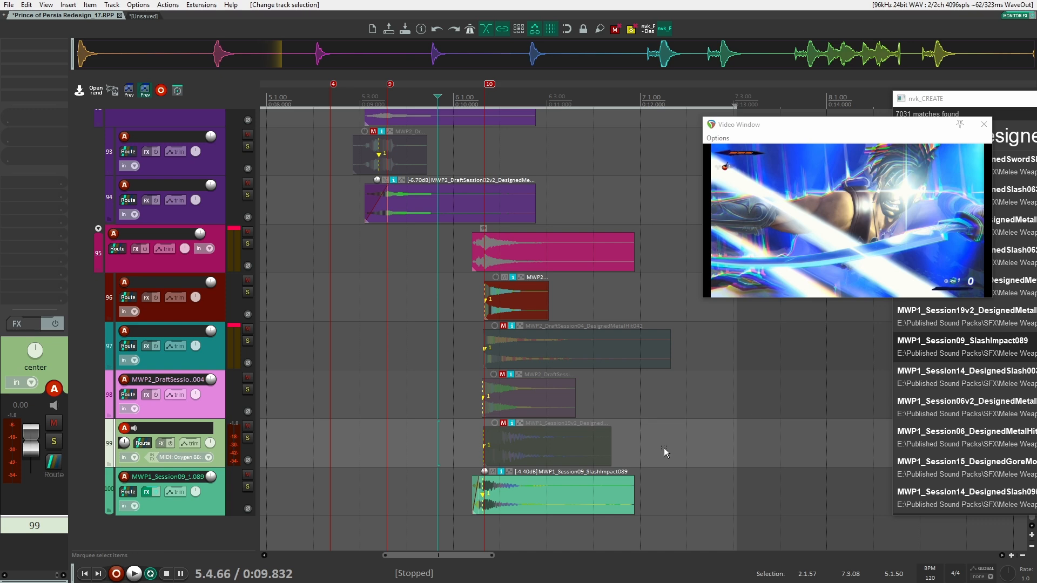
pyautogui.press('Escape')
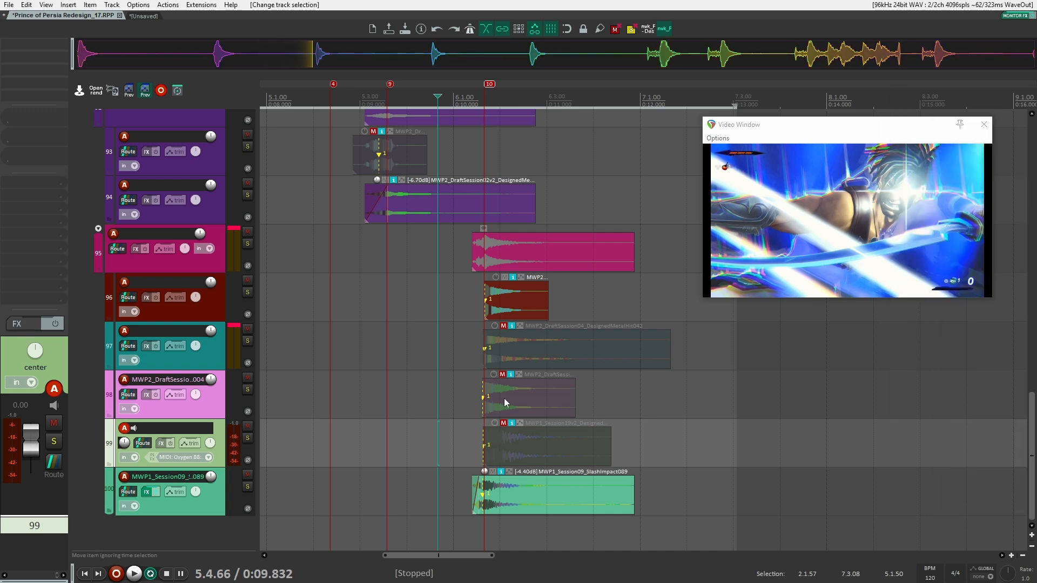
pyautogui.click(464, 400)
pyautogui.scroll(2, 456, 399)
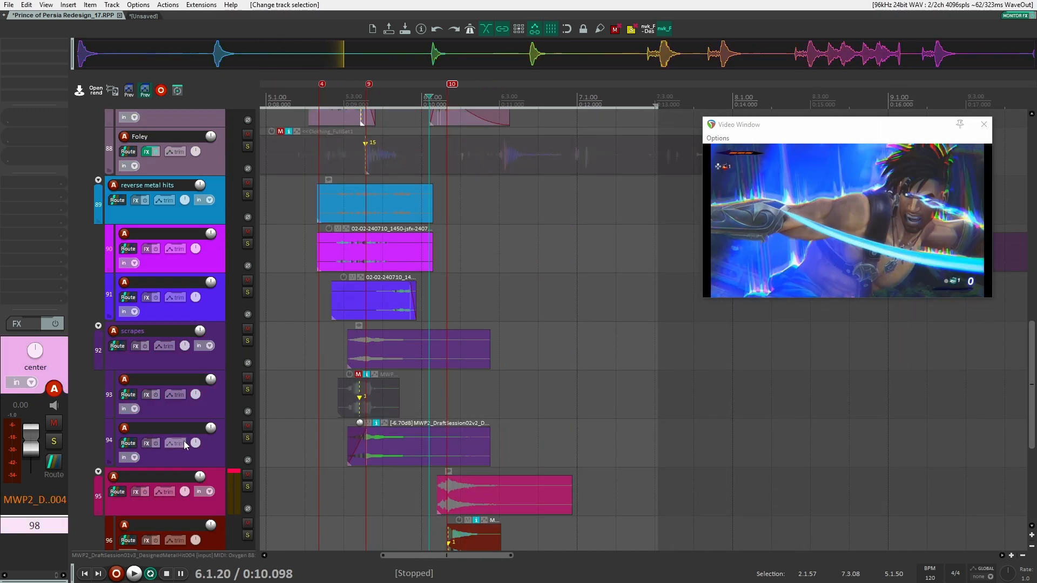
pyautogui.doubleClick(148, 475)
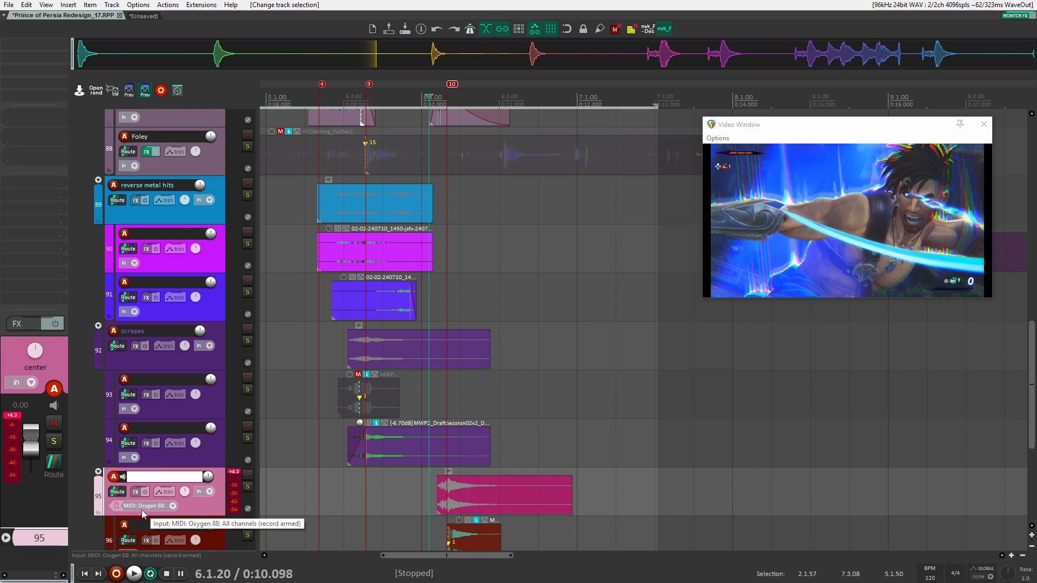
pyautogui.write('impact')
pyautogui.press('Return')
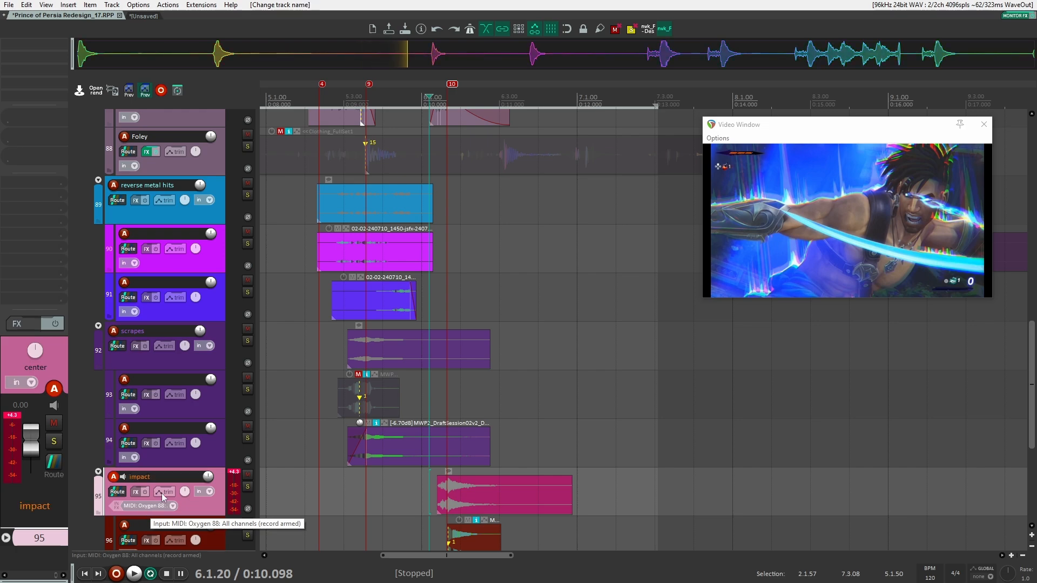
# Play the full redesigned attack twice from 5.1.44 to check all the layers together
pyautogui.scroll(-2, 378, 410)
pyautogui.scroll(1, 373, 406)
pyautogui.click(313, 384)
pyautogui.press('space')
pyautogui.scroll(5, 308, 387)
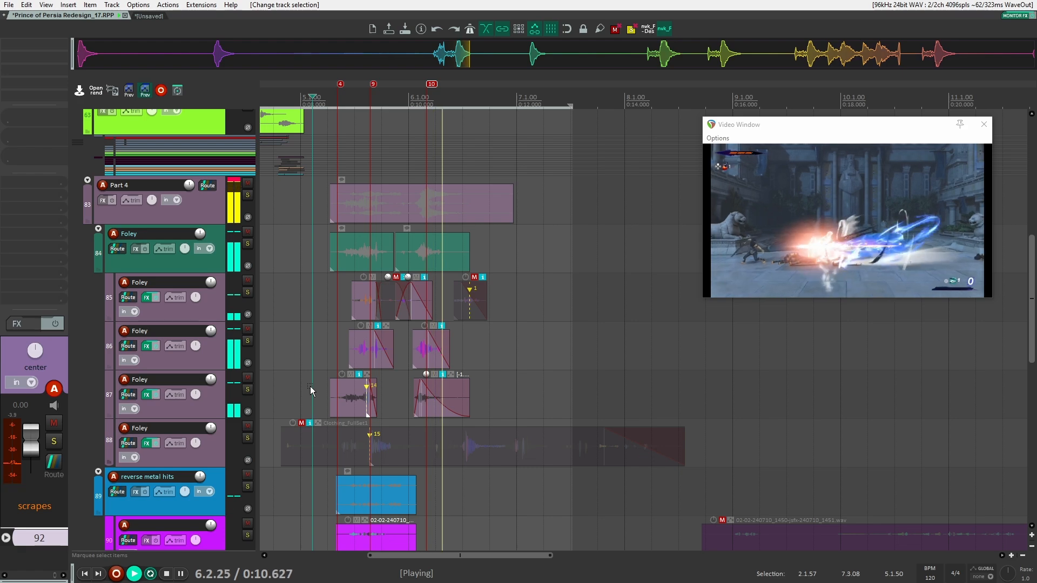
pyautogui.scroll(-5, 335, 410)
pyautogui.scroll(-4, 356, 409)
pyautogui.press('space')
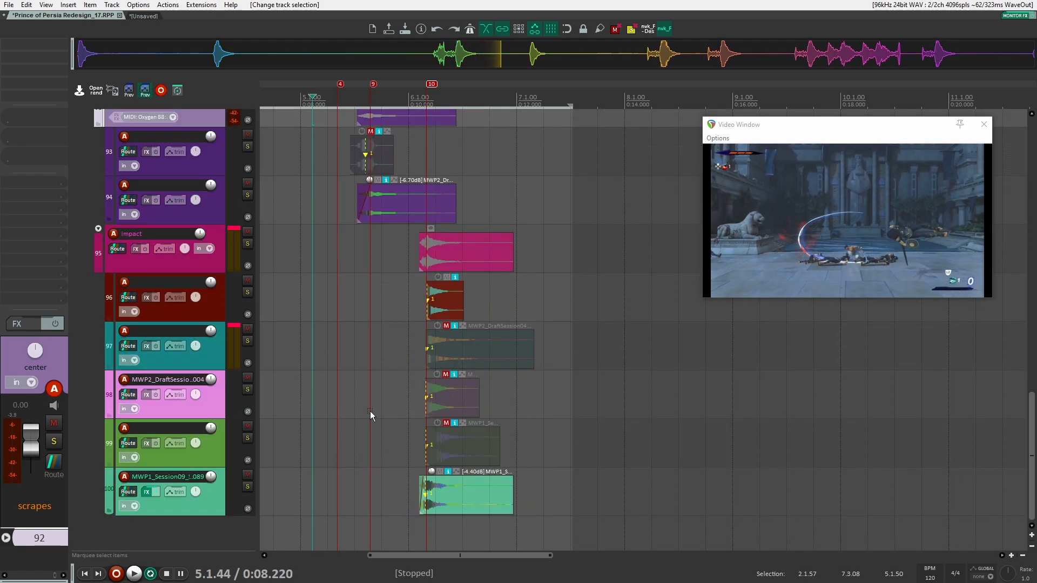
pyautogui.press('space')
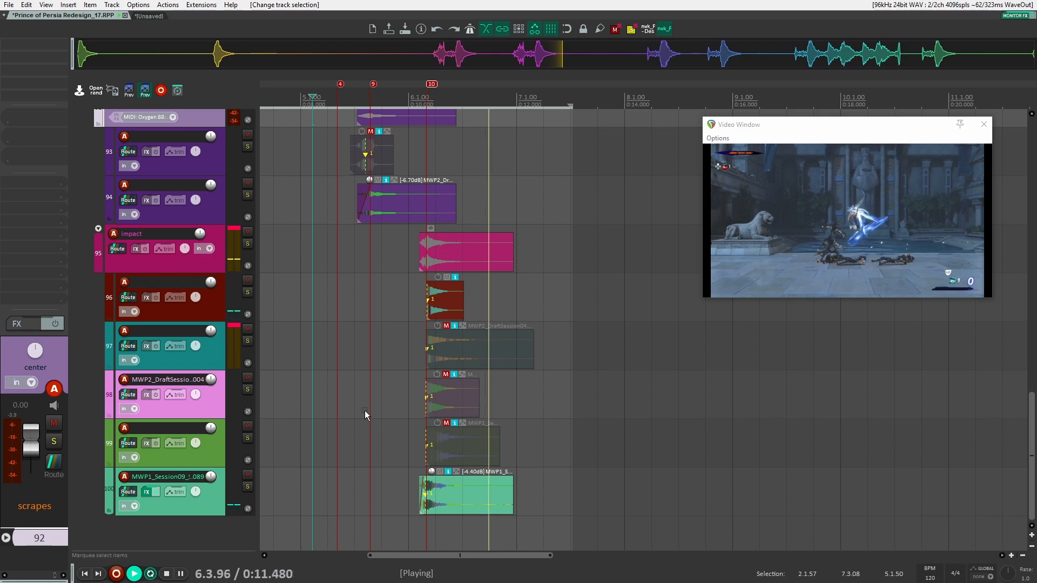
pyautogui.press('space')
# Solo the POP - OG_DAW track, play the original attack from 5.1.44 and from 5.4.90, and unsolo the track
pyautogui.scroll(2, 371, 406)
pyautogui.scroll(15, 371, 406)
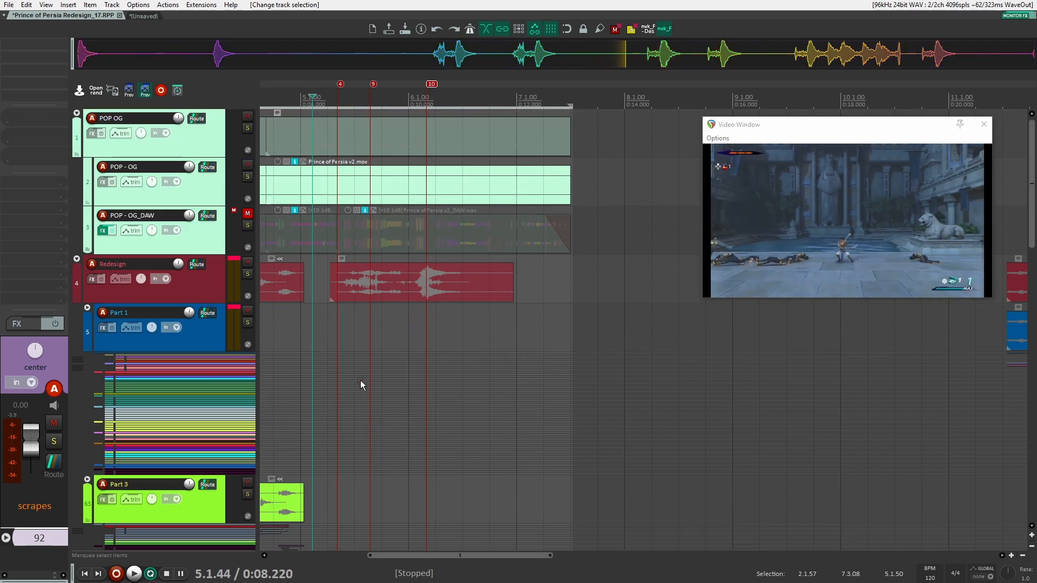
pyautogui.click(247, 225)
pyautogui.press('space')
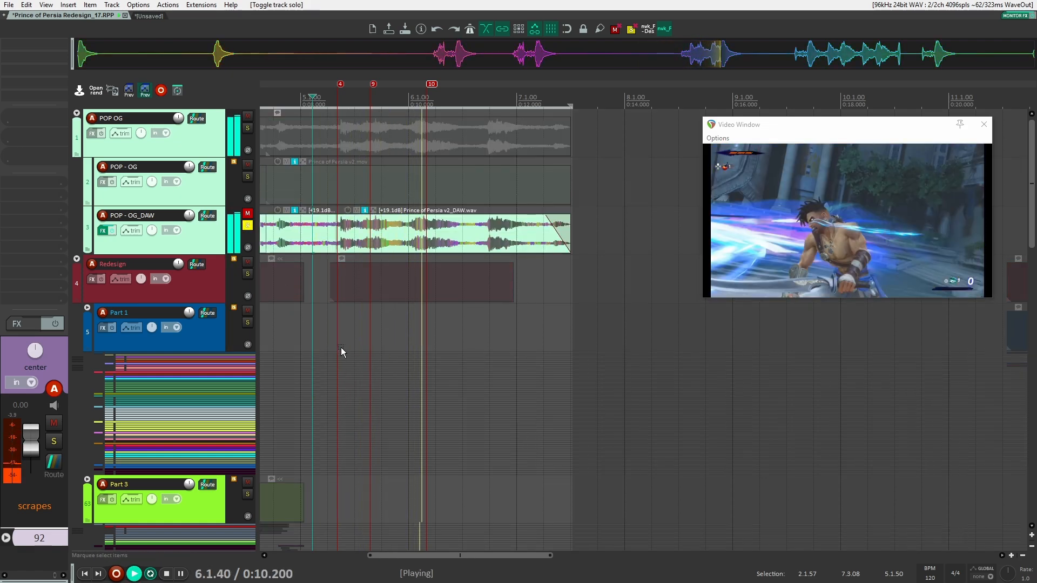
pyautogui.press('space')
pyautogui.press('space')
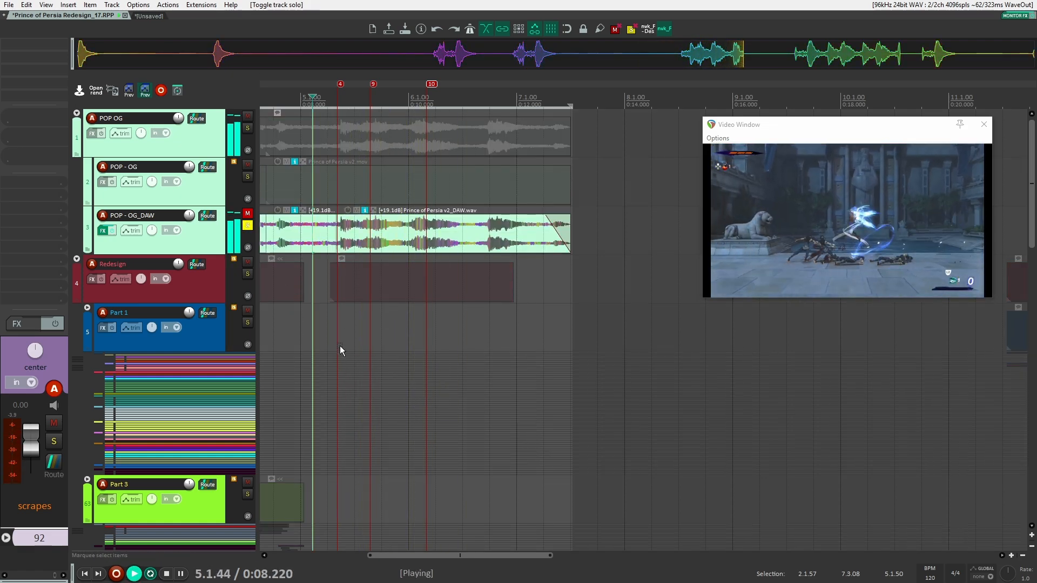
pyautogui.press('space')
pyautogui.click(406, 227)
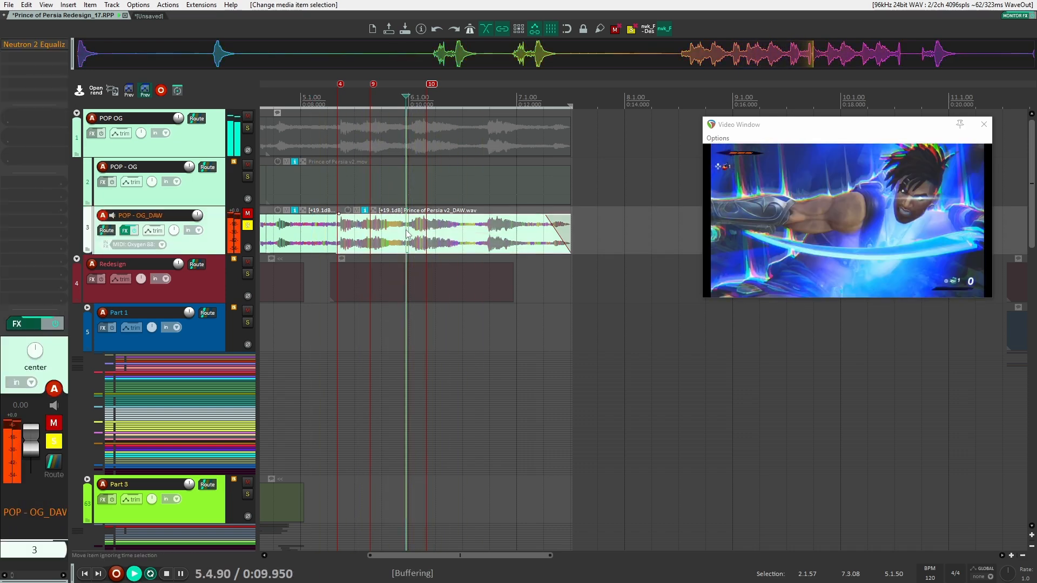
pyautogui.press('space')
pyautogui.press('space')
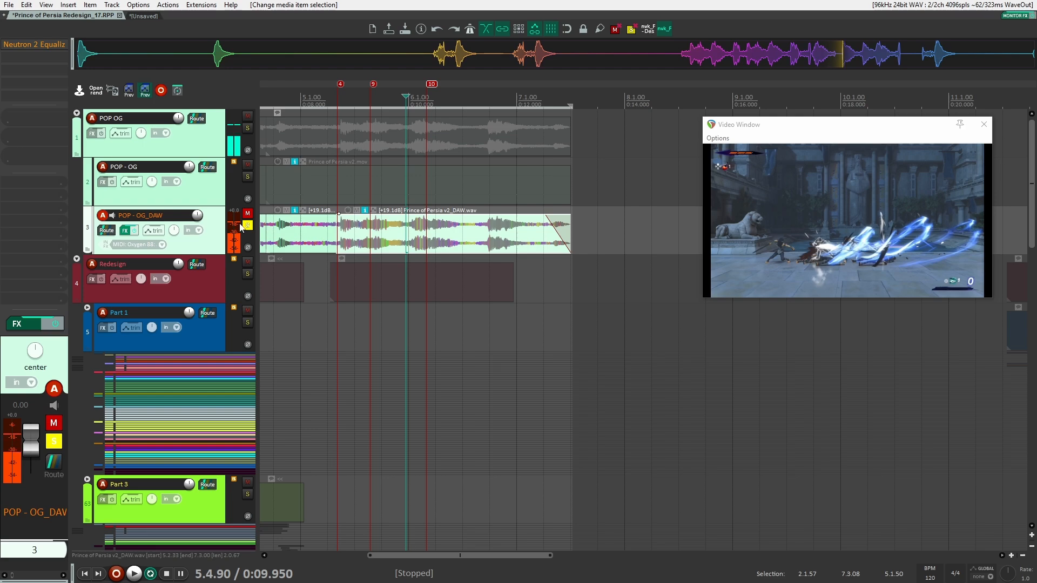
pyautogui.click(247, 225)
# Collapse the impact and scrapes track folders
pyautogui.scroll(-10, 393, 374)
pyautogui.scroll(-8, 378, 400)
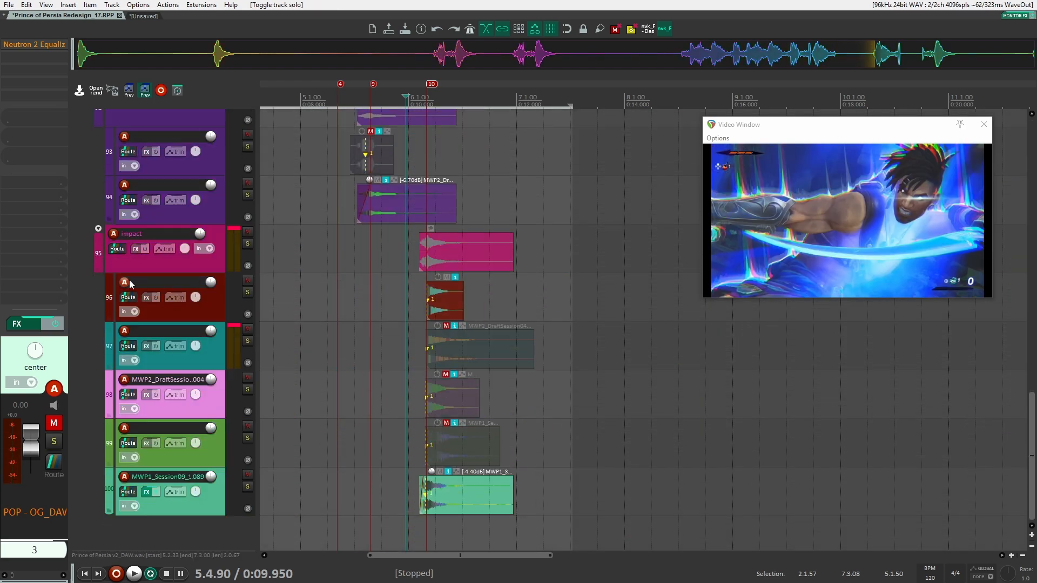
pyautogui.click(98, 228)
pyautogui.click(97, 180)
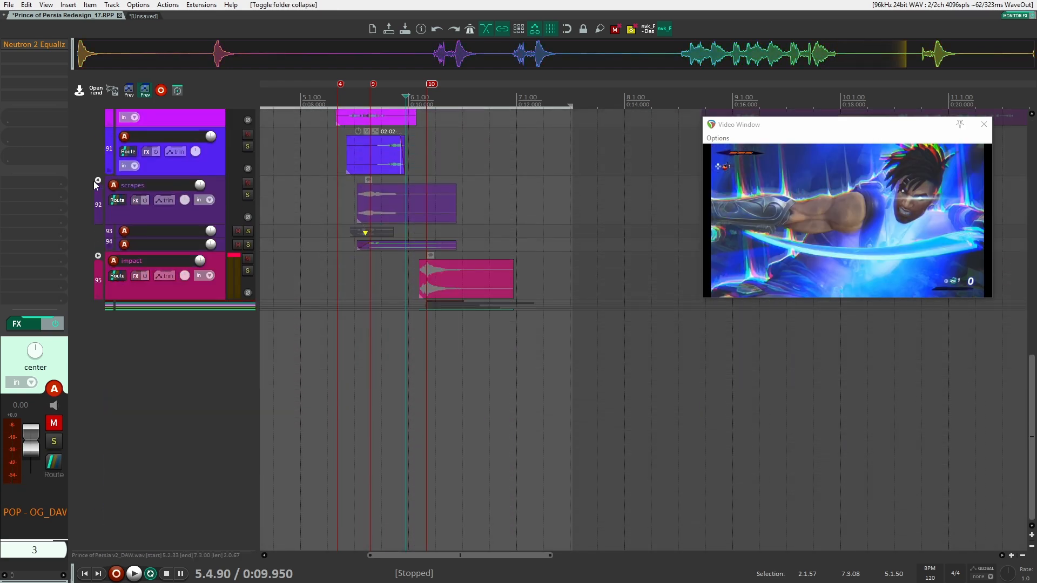
# Add a new empty track and move it between the scrapes and impact folders
pyautogui.doubleClick(196, 309)
pyautogui.moveTo(196, 309); pyautogui.dragTo(214, 259)
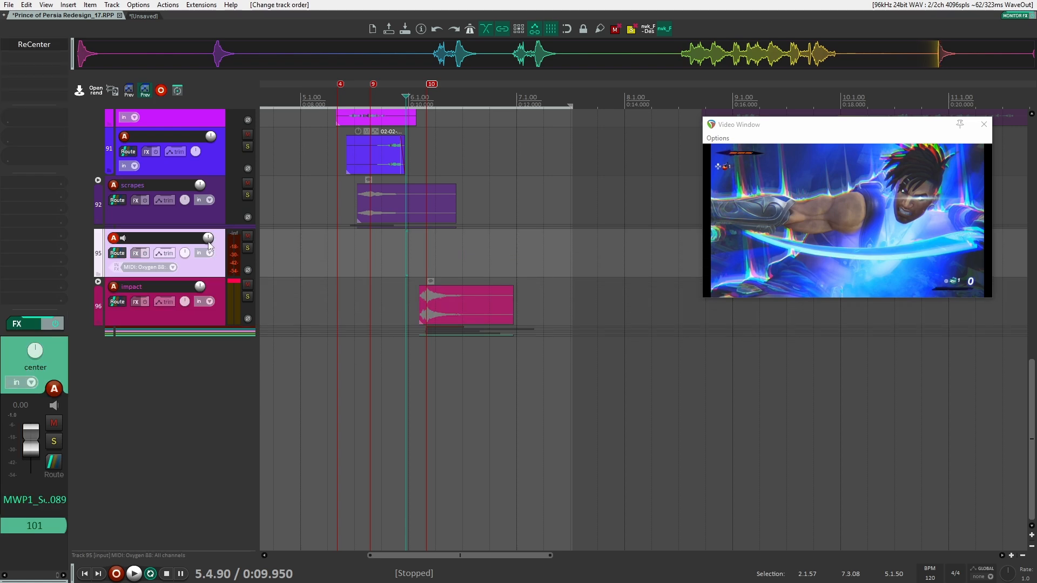
# Name the new track Whoosh, duplicate it, and nest the duplicate under it as a child track above the impact folder
pyautogui.doubleClick(162, 237)
pyautogui.write('Whoosh')
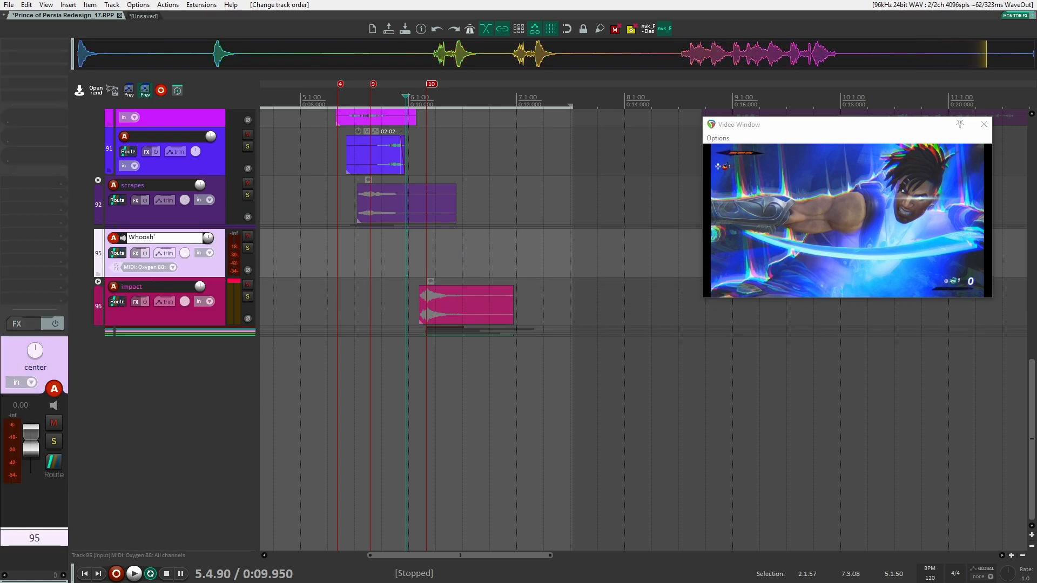
pyautogui.press('Return')
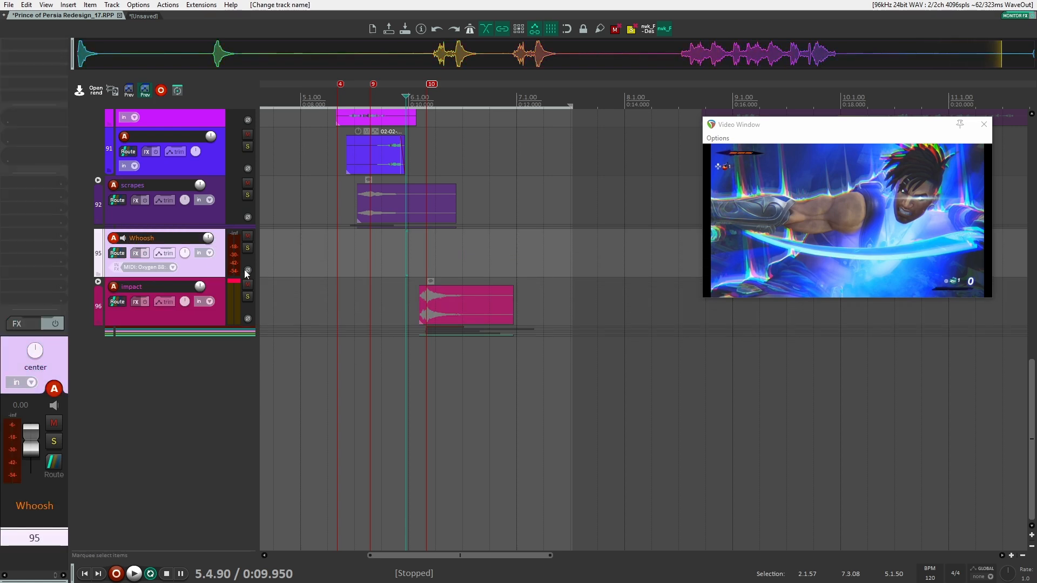
pyautogui.hotkey('ctrl', 'd')
pyautogui.moveTo(215, 311); pyautogui.dragTo(221, 263)
# Search the sound library for "whoosh", audition a blast tail and a fire whoosh, and shuffle the results
pyautogui.click(422, 296)
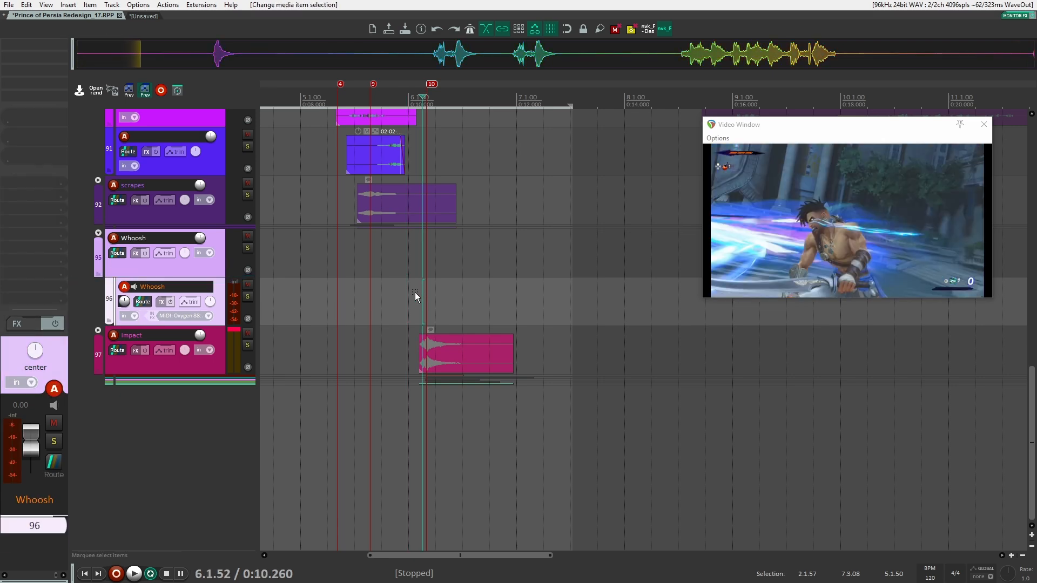
pyautogui.press('c')
pyautogui.moveTo(964, 102); pyautogui.dragTo(664, 106)
pyautogui.write('whoosh')
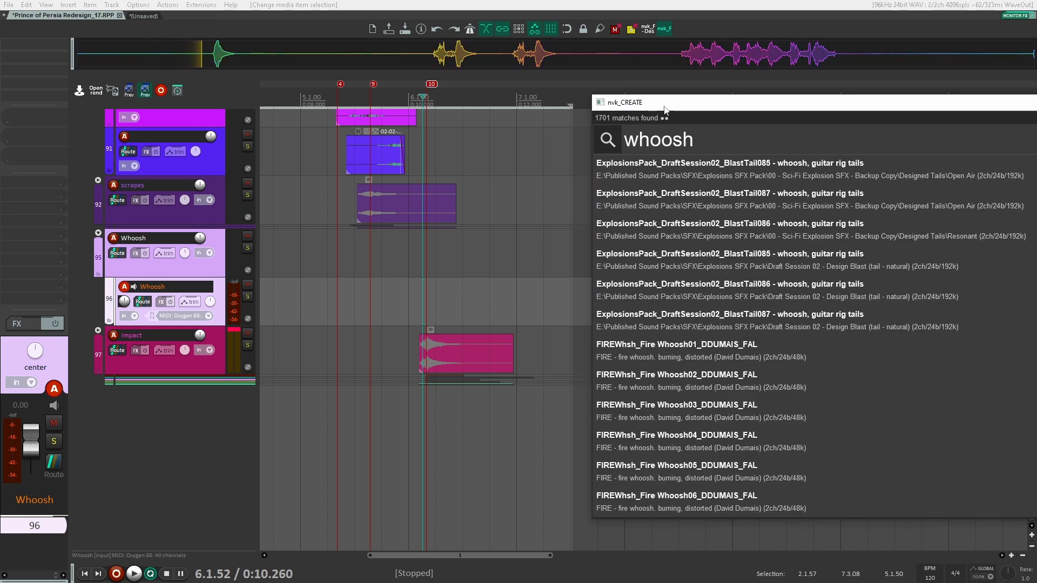
pyautogui.press('Down')
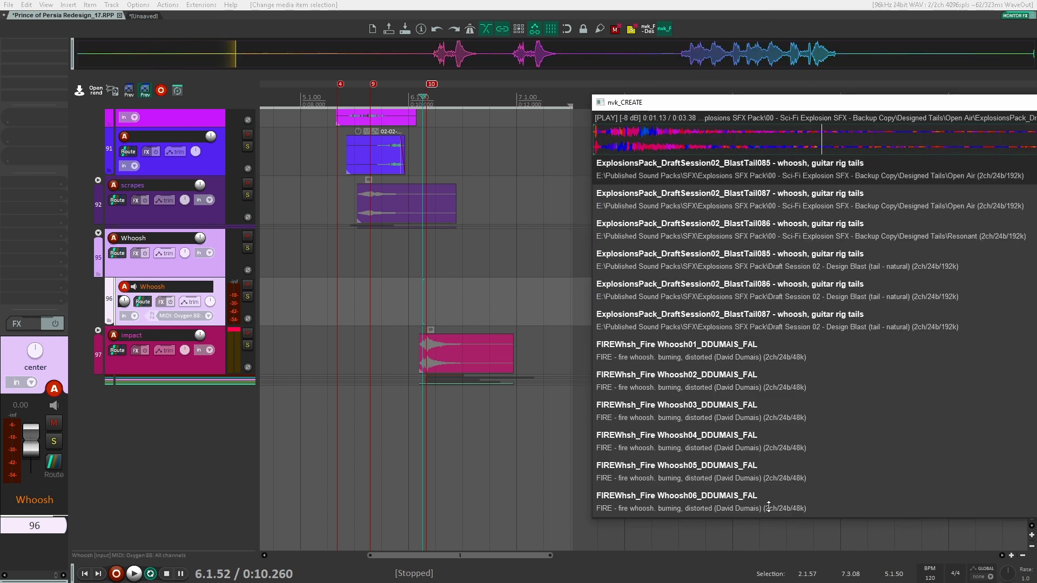
pyautogui.click(729, 360)
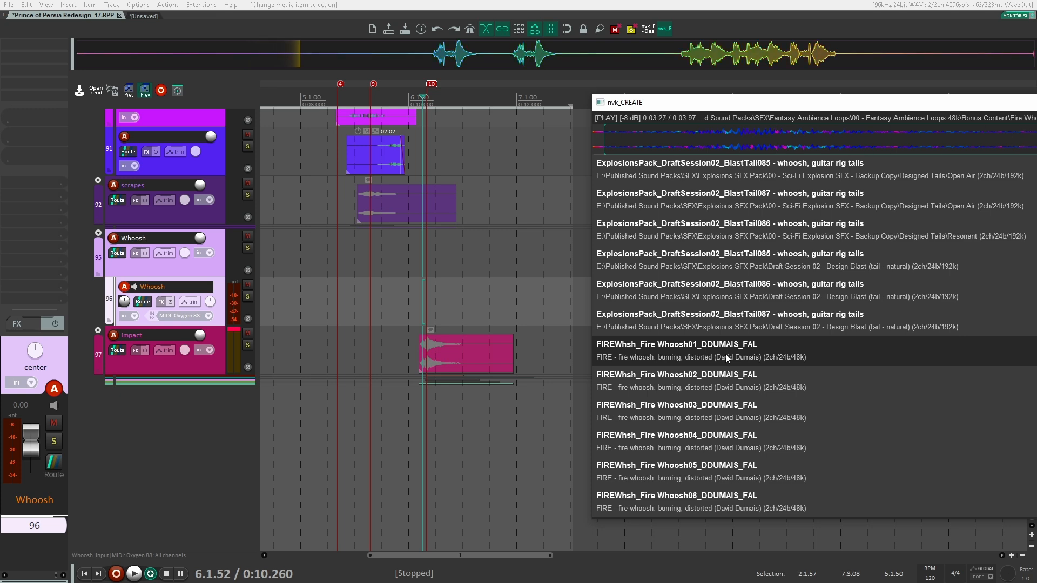
pyautogui.press('r')
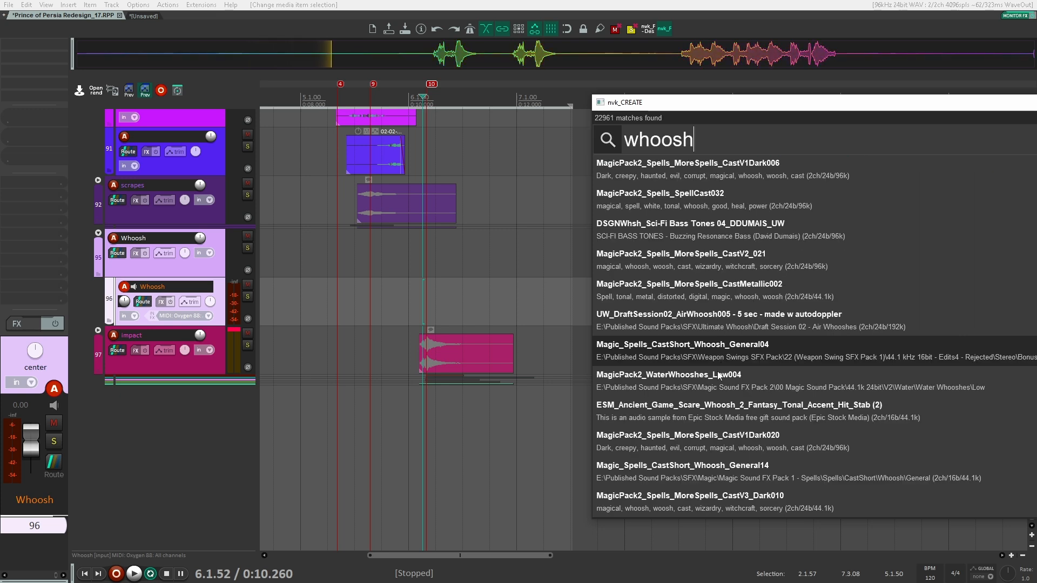
# Audition several whoosh results and keep reshuffling the list in search of a sound that fits the attack
pyautogui.click(720, 375)
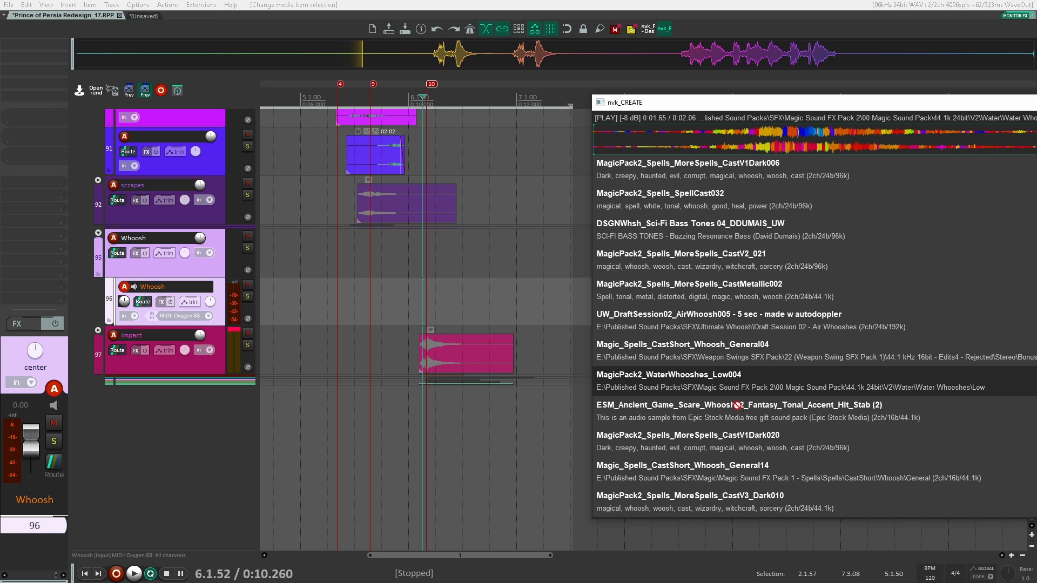
pyautogui.click(754, 418)
pyautogui.scroll(-6, 745, 266)
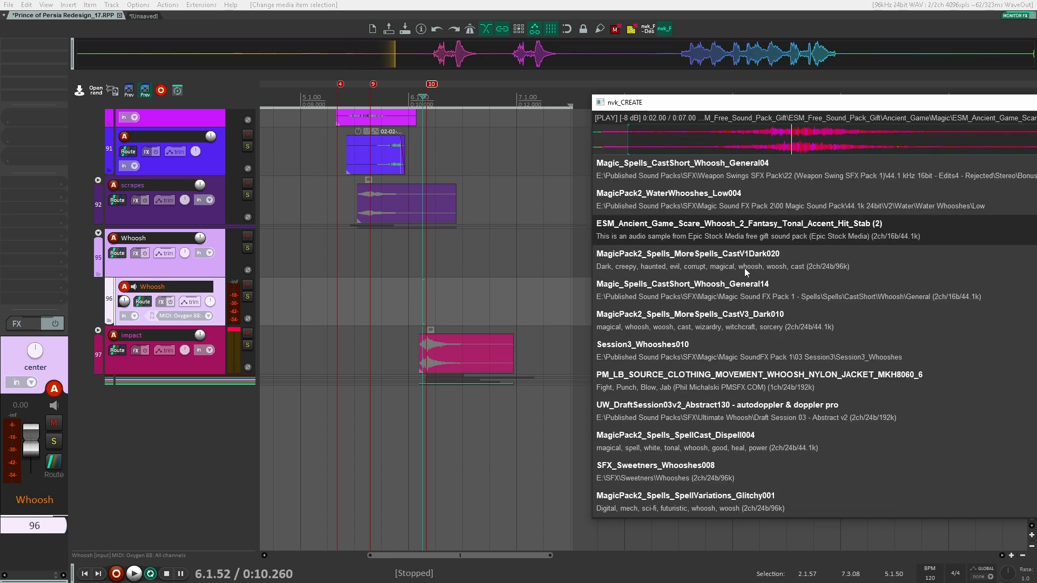
pyautogui.click(744, 268)
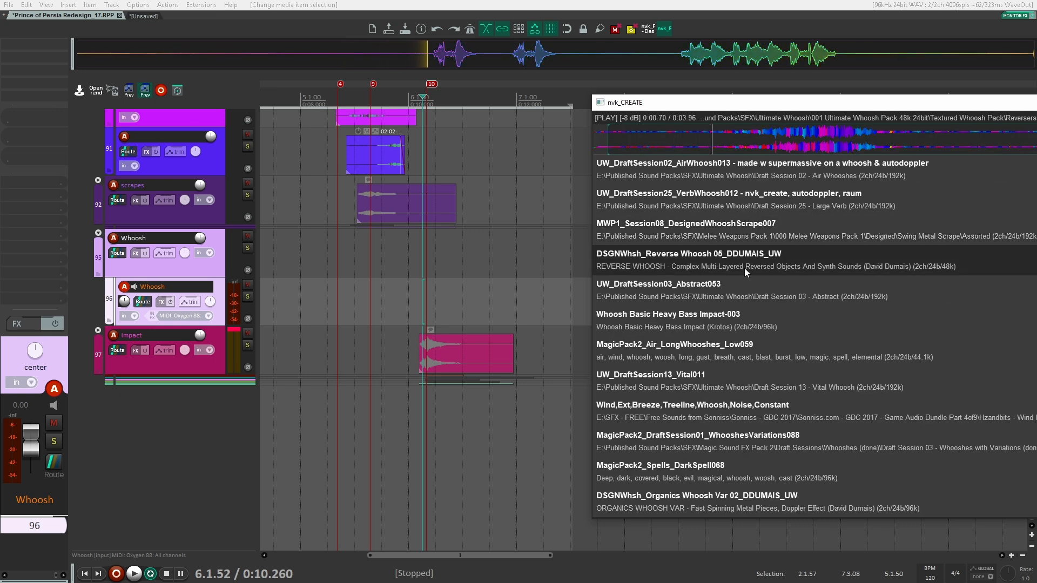
pyautogui.press('Tab')
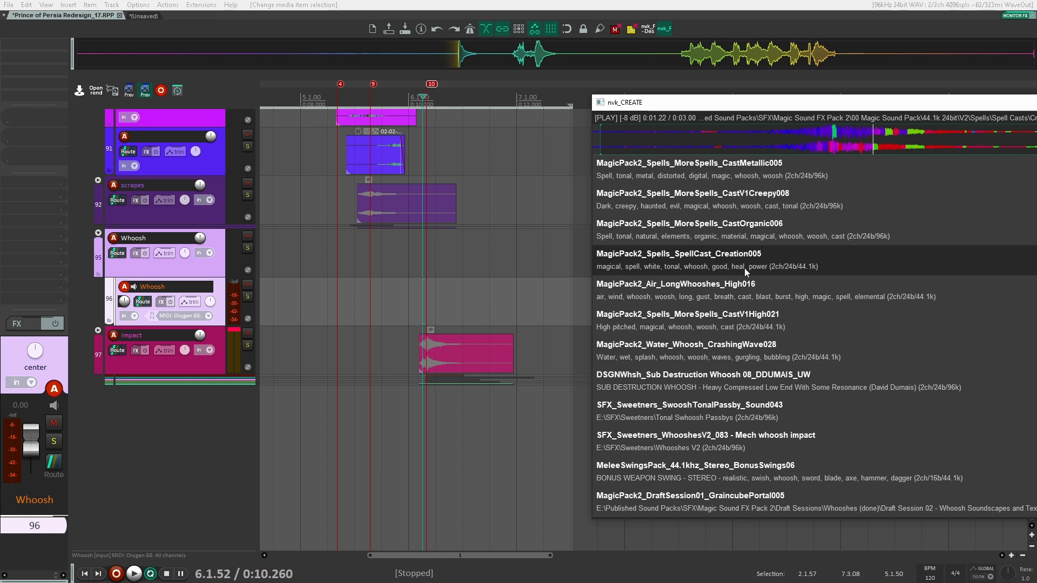
pyautogui.press('Tab')
pyautogui.press('Tab')
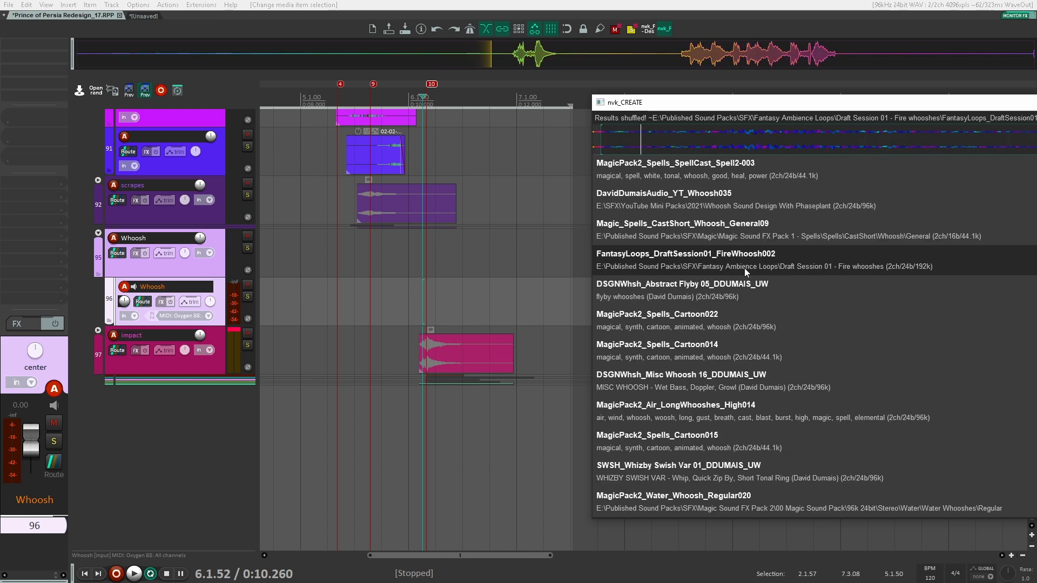
pyautogui.press('Tab')
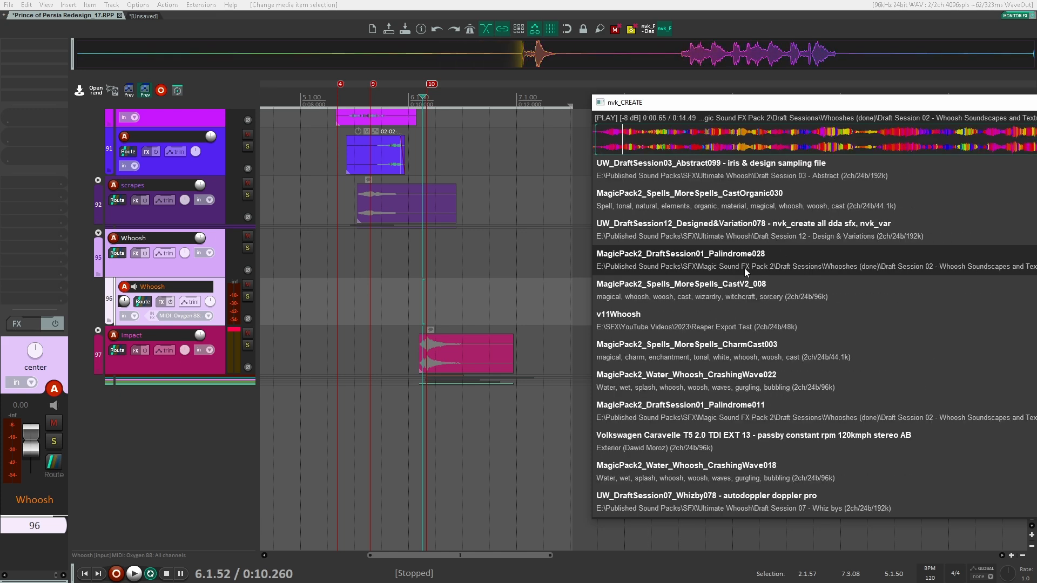
# Audition v11Whoosh and MagicPack2_Spells_MoreSpells_CastV2_008, and place the CastV2_008 clip on the child Whoosh track at 6.1.16
pyautogui.press('Down')
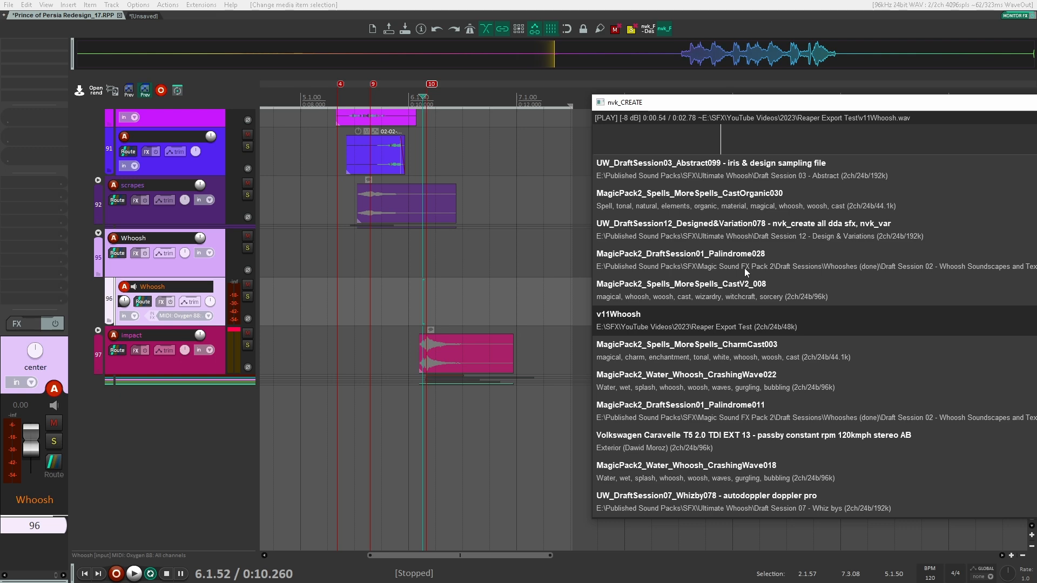
pyautogui.press('Up')
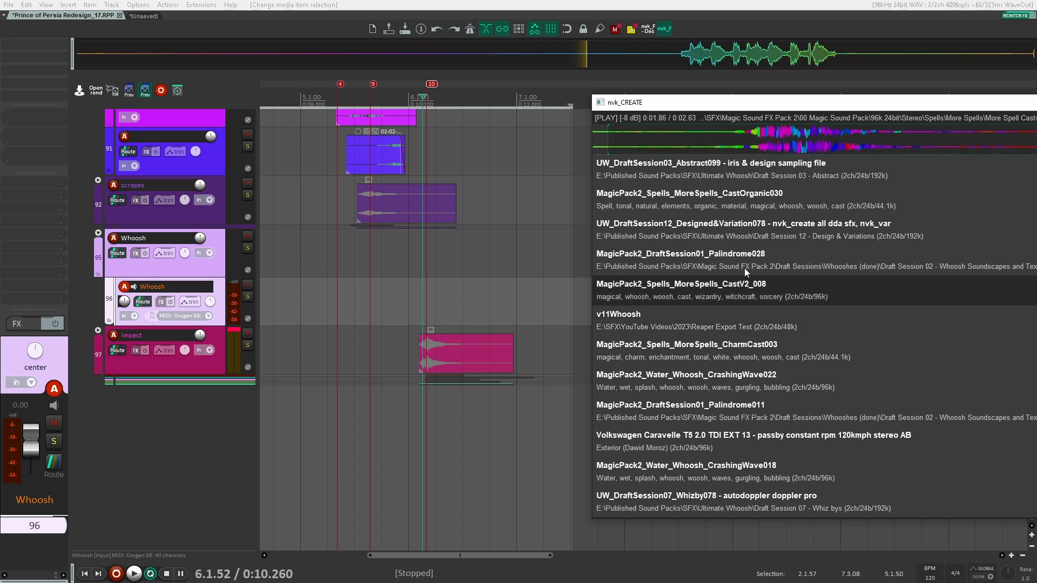
pyautogui.moveTo(736, 287)
pyautogui.mouseDown()
pyautogui.moveTo(440, 307)
pyautogui.moveTo(427, 288)
pyautogui.moveTo(443, 312)
pyautogui.mouseUp()
pyautogui.click(392, 319)
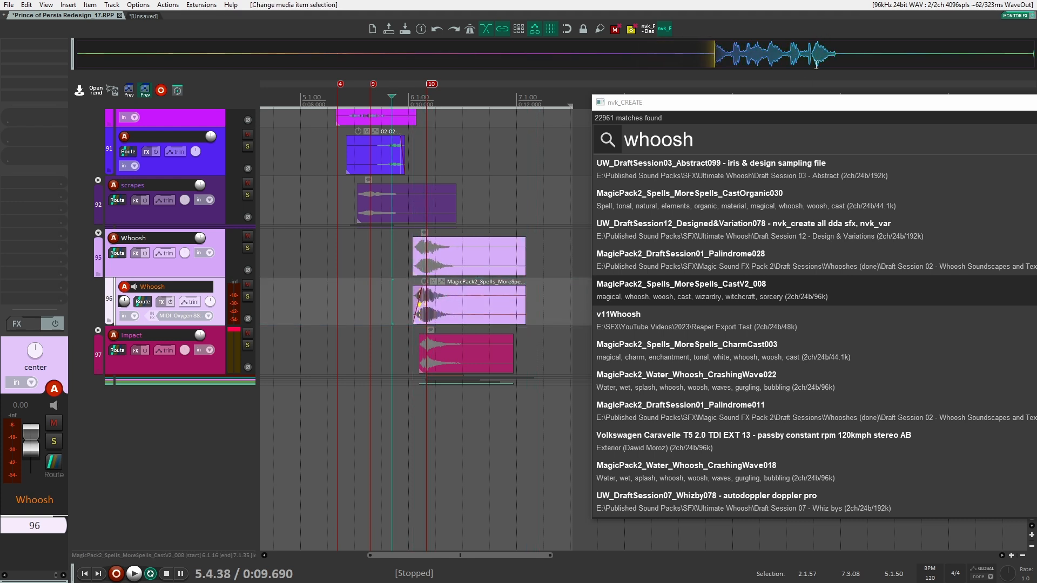
# Move the sound library and the video window apart so the Whoosh tracks' clips are uncovered
pyautogui.moveTo(810, 106); pyautogui.dragTo(941, 102)
pyautogui.click(713, 123)
pyautogui.moveTo(714, 123); pyautogui.dragTo(123, 71)
# Lower the whoosh clip's volume to -2.60 dB while playing the attack from 5.4.16
pyautogui.click(386, 276)
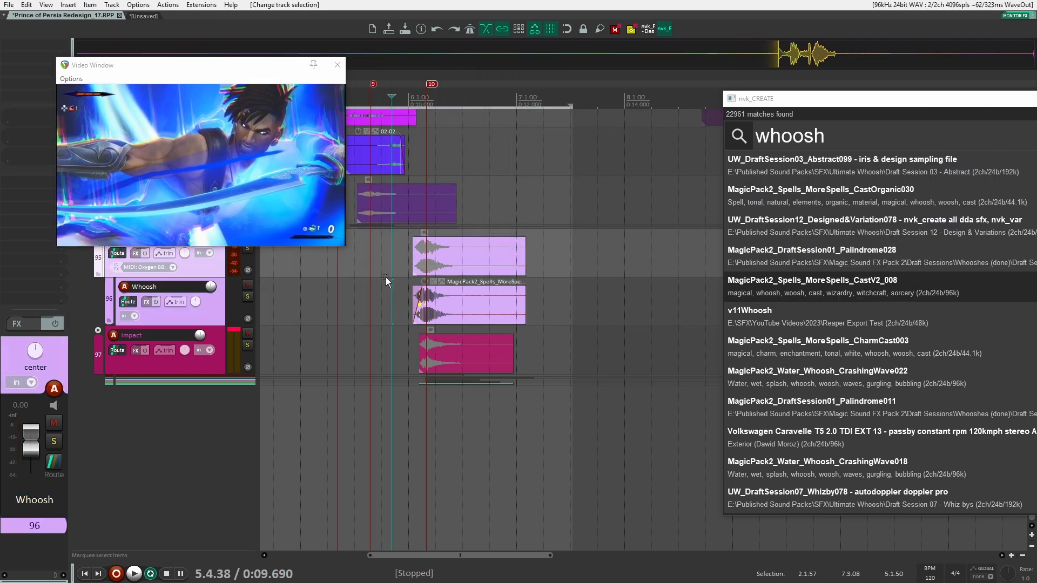
pyautogui.press('space')
pyautogui.moveTo(425, 282)
pyautogui.mouseDown()
pyautogui.moveTo(423, 301)
pyautogui.moveTo(425, 274)
pyautogui.mouseUp()
pyautogui.press('space')
pyautogui.press('space')
pyautogui.press('space')
pyautogui.press('space')
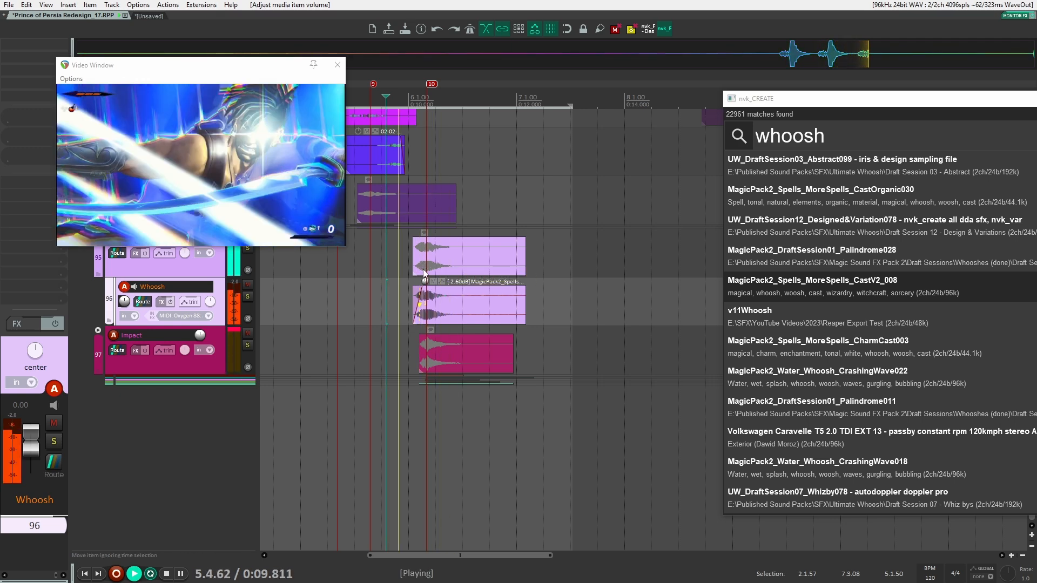
pyautogui.press('space')
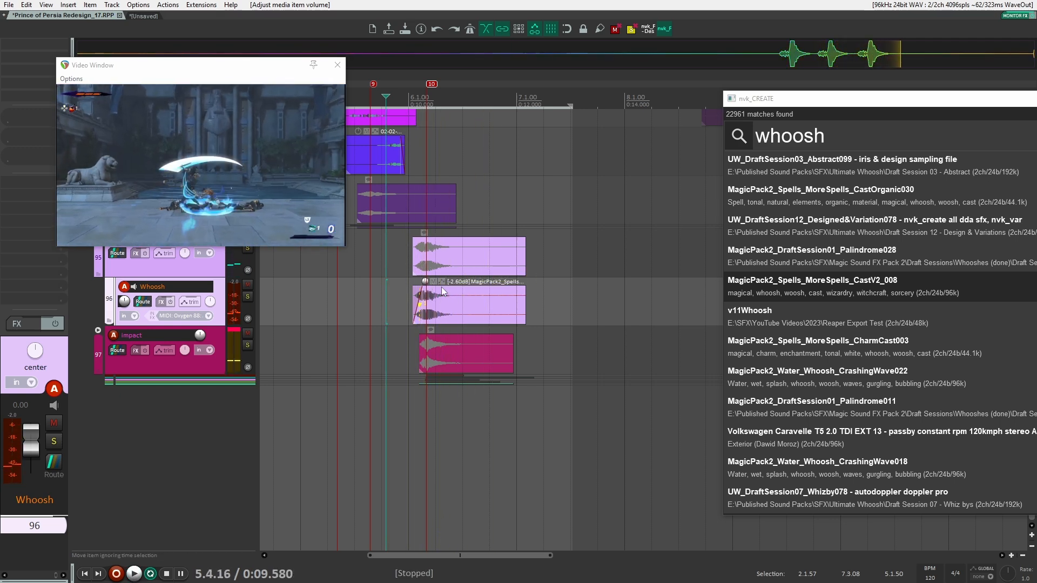
# Compare the attack from 5.4.16 with the whoosh clip muted and unmuted
pyautogui.click(433, 282)
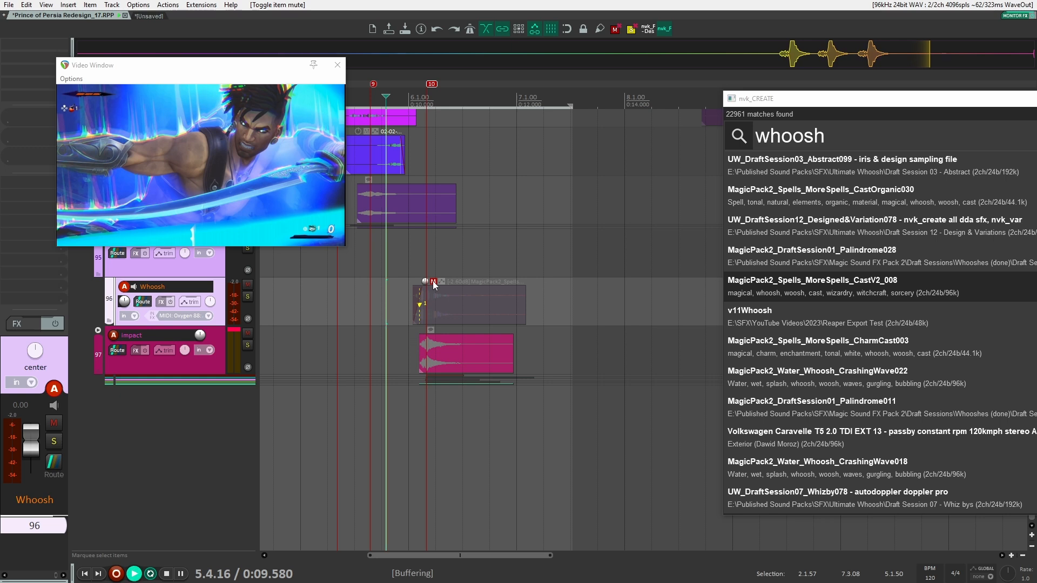
pyautogui.press('space')
pyautogui.click(433, 282)
pyautogui.press('space')
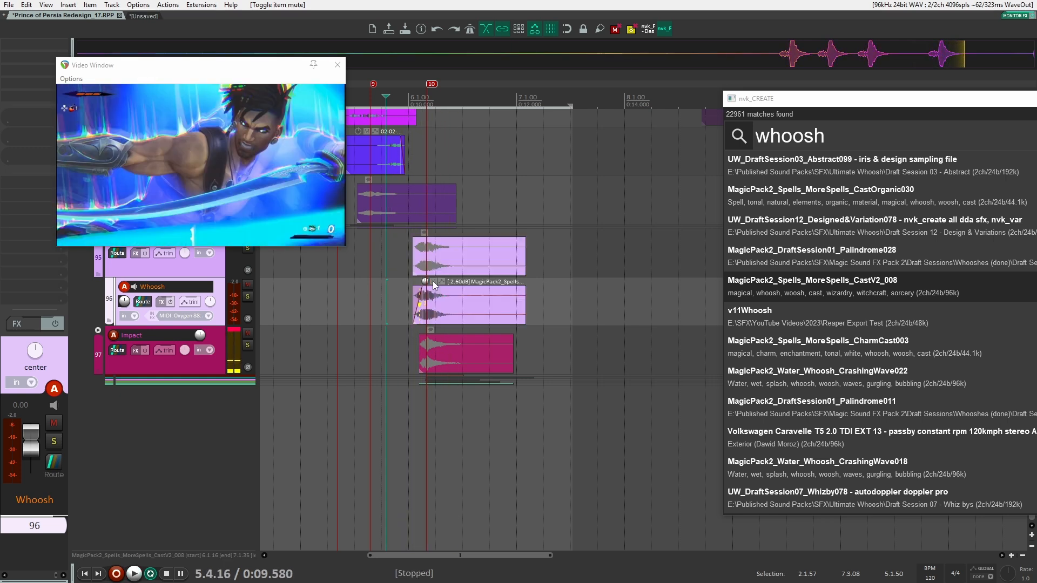
pyautogui.press('space')
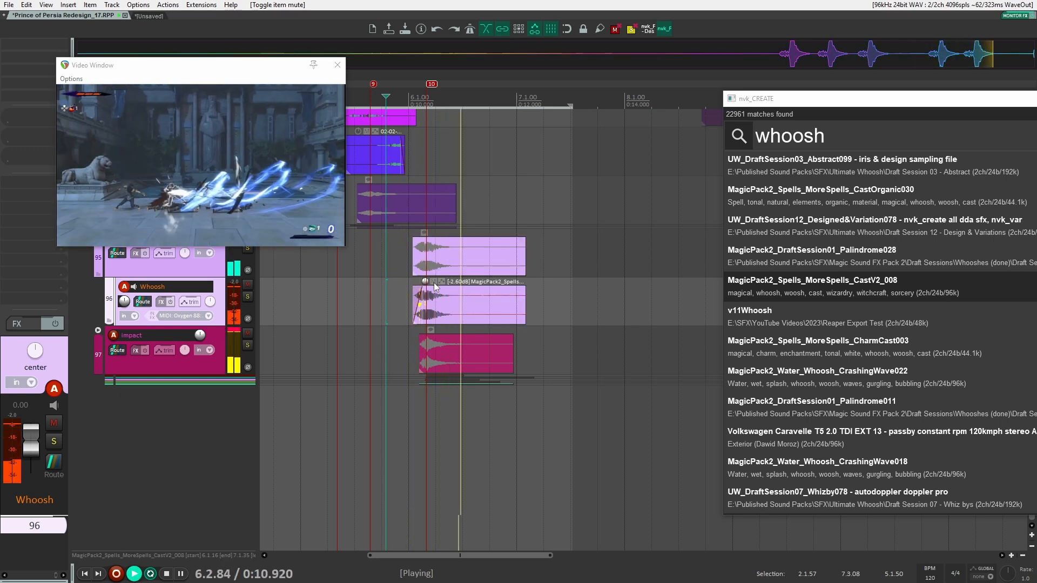
pyautogui.press('space')
# Shift the whoosh clip slightly earlier to start at about 6.1.00, and play the attack twice to check its timing
pyautogui.moveTo(451, 296)
pyautogui.mouseDown()
pyautogui.moveTo(447, 306)
pyautogui.moveTo(464, 304)
pyautogui.mouseUp()
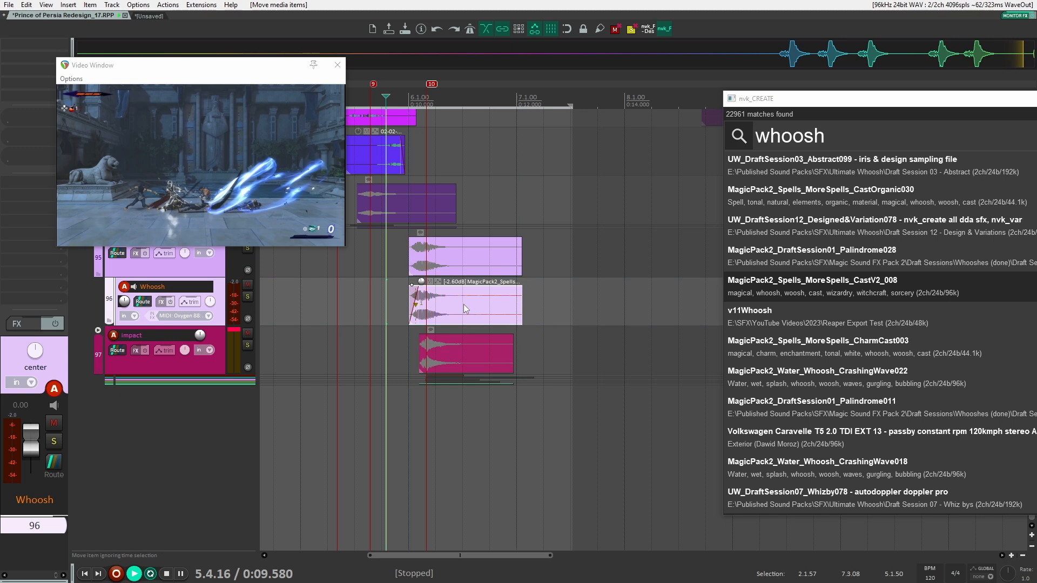
pyautogui.press('space')
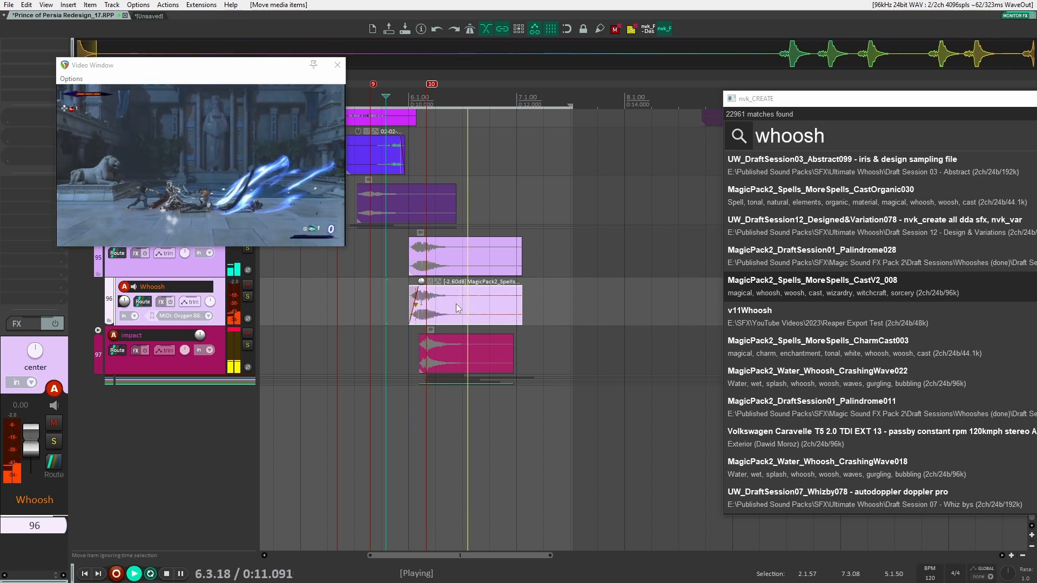
pyautogui.press('space')
pyautogui.press('space')
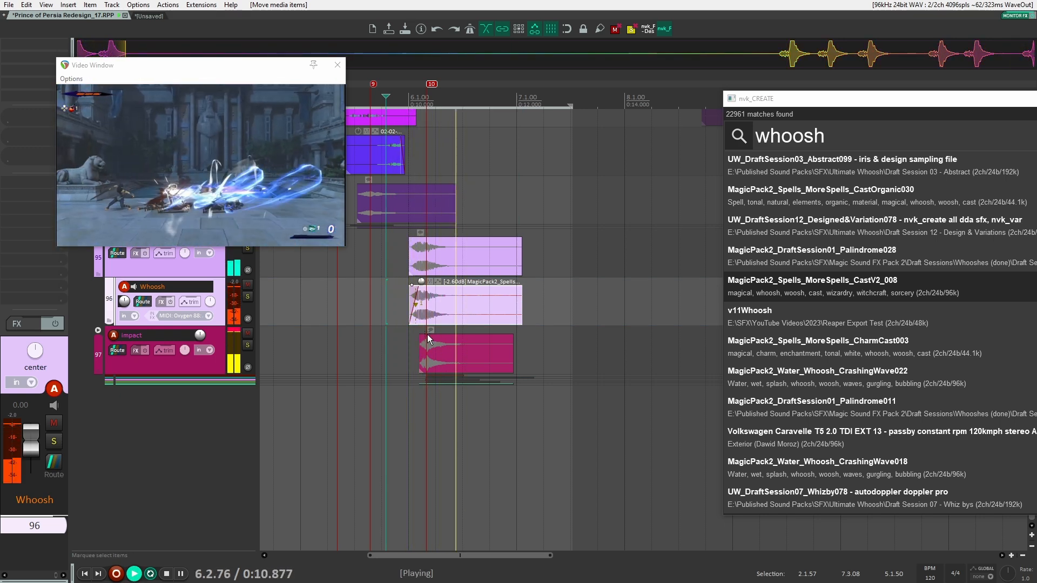
pyautogui.press('space')
# Play the full redesigned attack twice from 4.4.90 to check the whoosh with all the other layers
pyautogui.scroll(2, 379, 339)
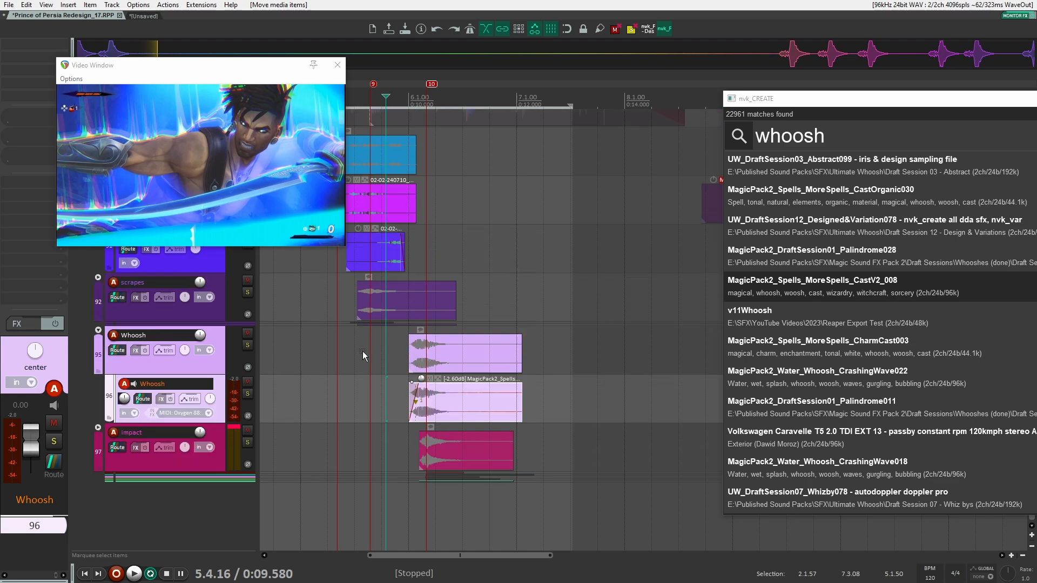
pyautogui.scroll(-3, 357, 353)
pyautogui.click(322, 352)
pyautogui.press('space')
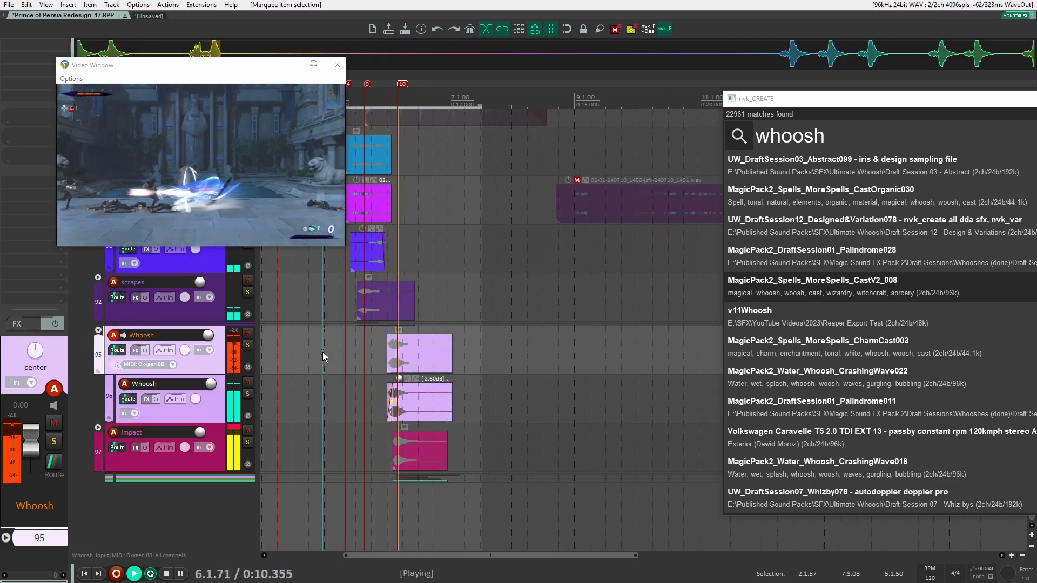
pyautogui.press('space')
pyautogui.press('space')
pyautogui.scroll(3, 323, 363)
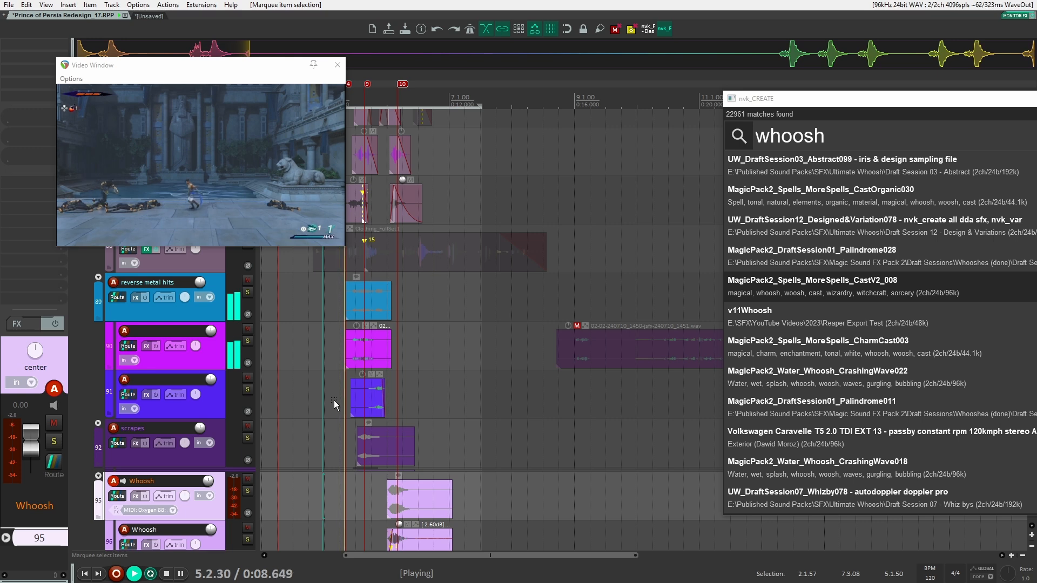
pyautogui.press('space')
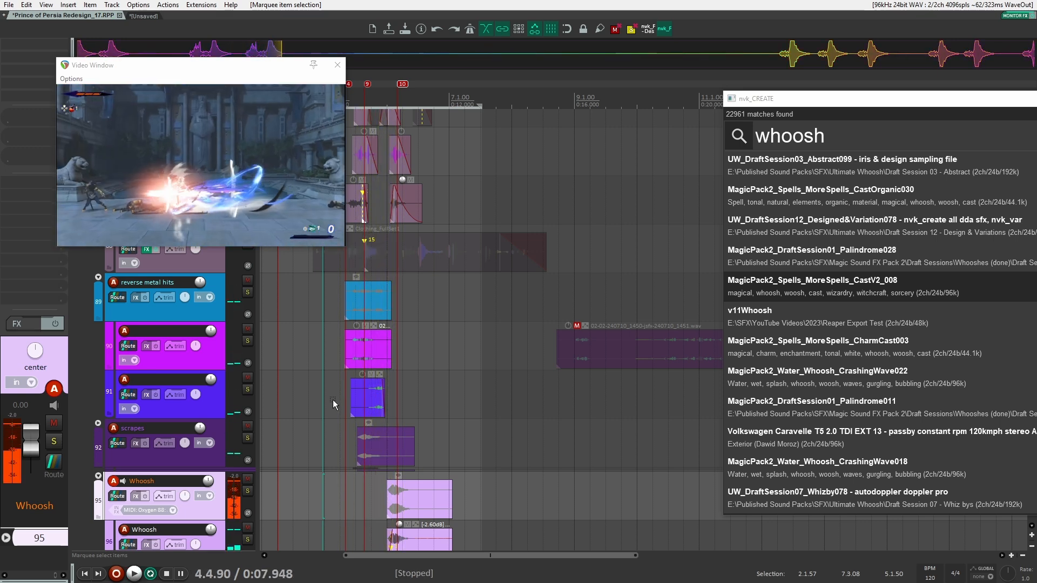
# Close the video window, solo the POP - OG_DAW track, and play the original attack twice from 4.4.90
pyautogui.click(341, 64)
pyautogui.scroll(-3, 345, 456)
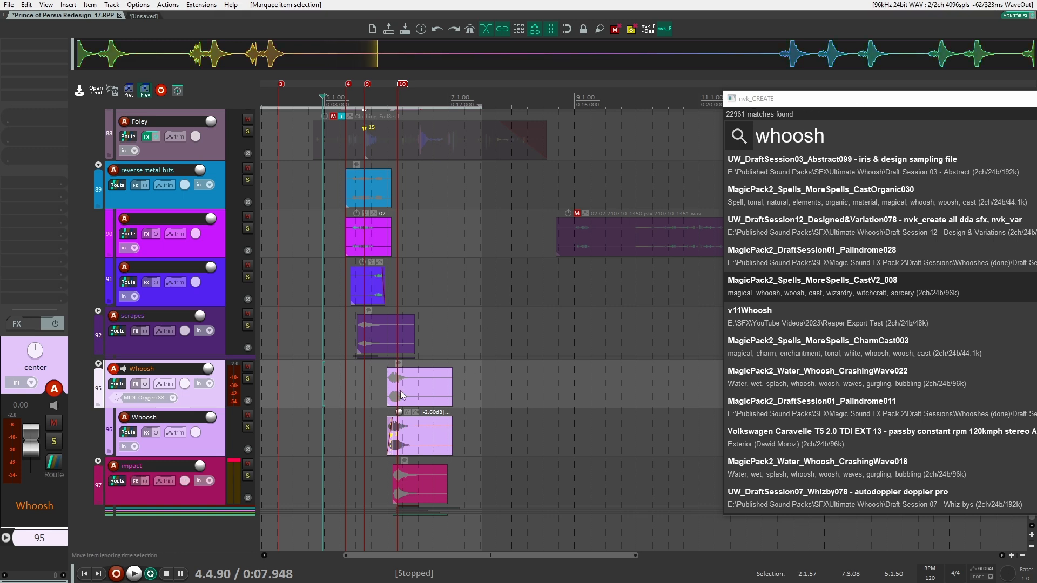
pyautogui.scroll(15, 246, 231)
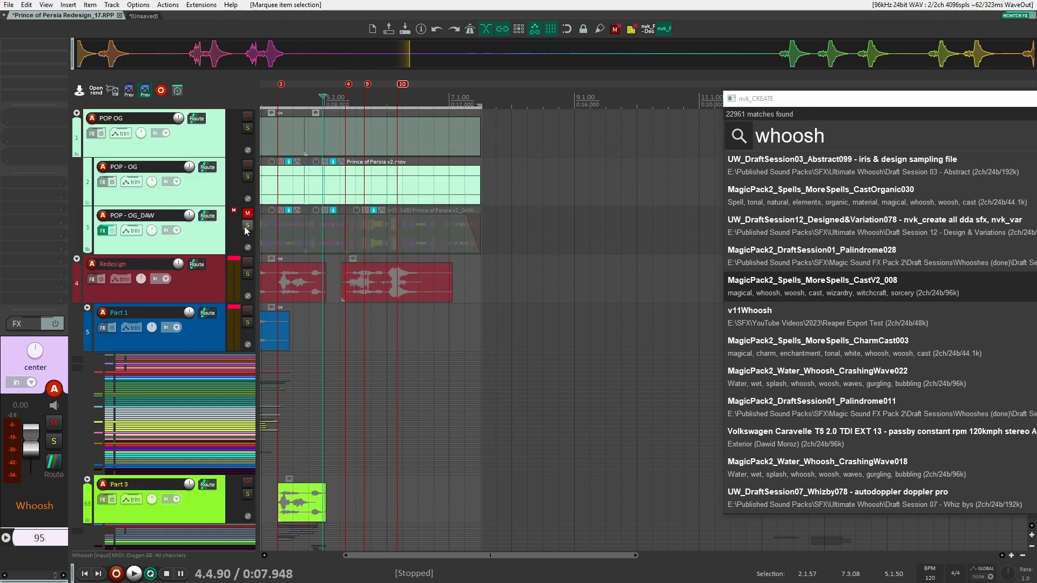
pyautogui.click(246, 227)
pyautogui.press('space')
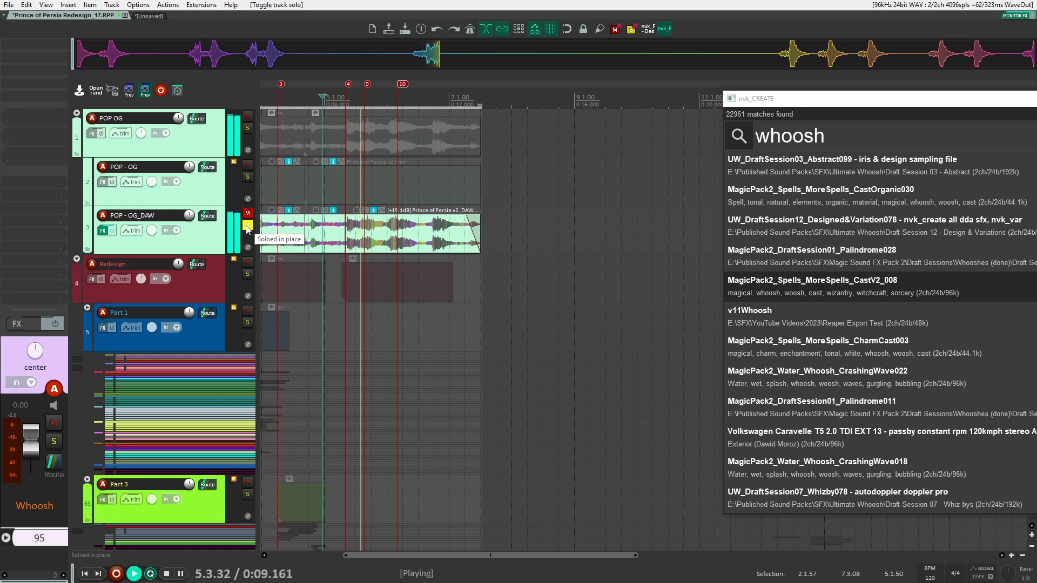
pyautogui.press('space')
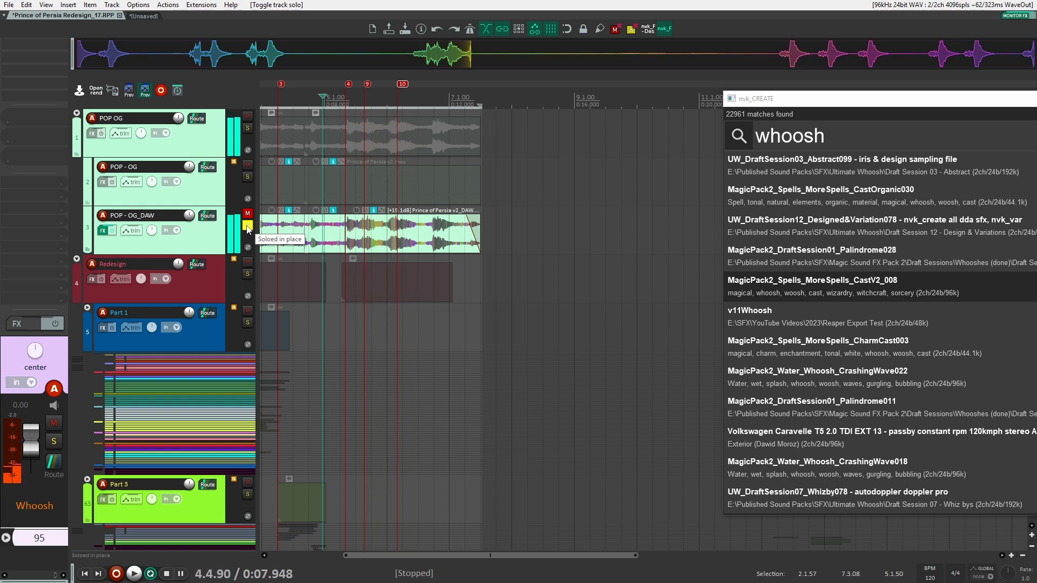
pyautogui.press('space')
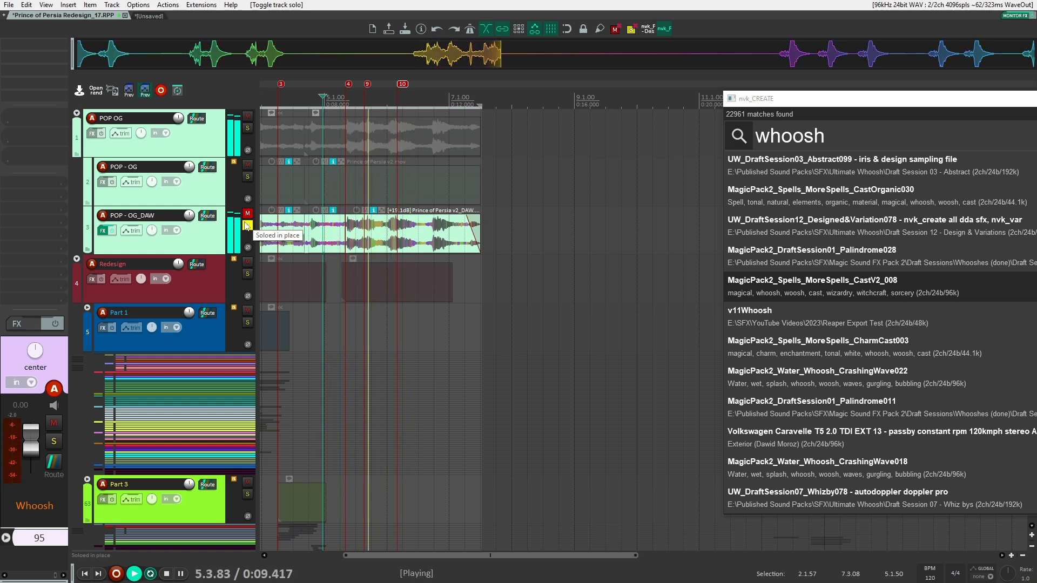
pyautogui.press('space')
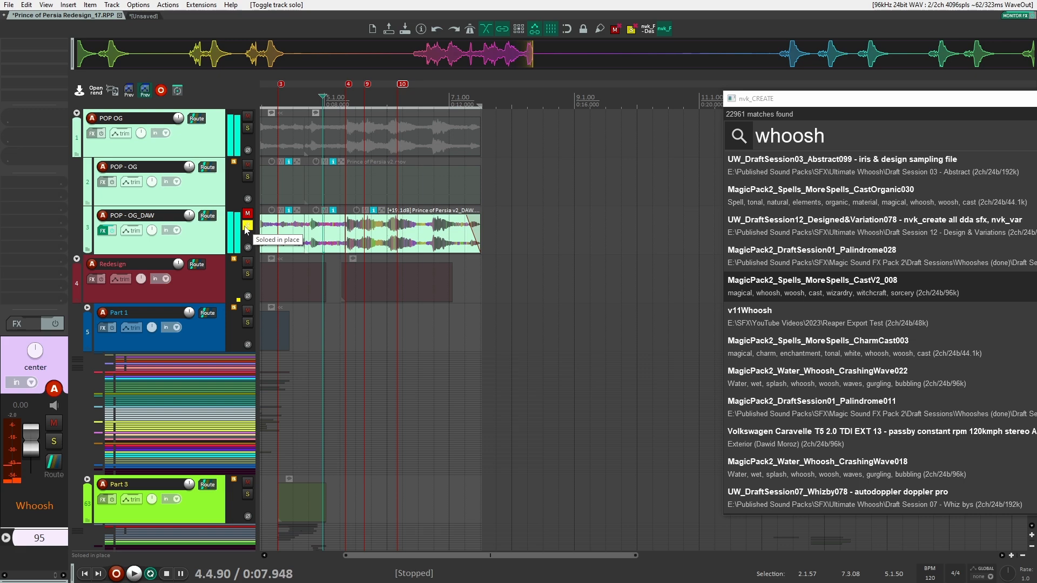
# Unsolo the POP - OG_DAW track, switch to the unsaved project, and enable Phase Plant's Sample group in place of the Granular group
pyautogui.click(247, 227)
pyautogui.click(147, 16)
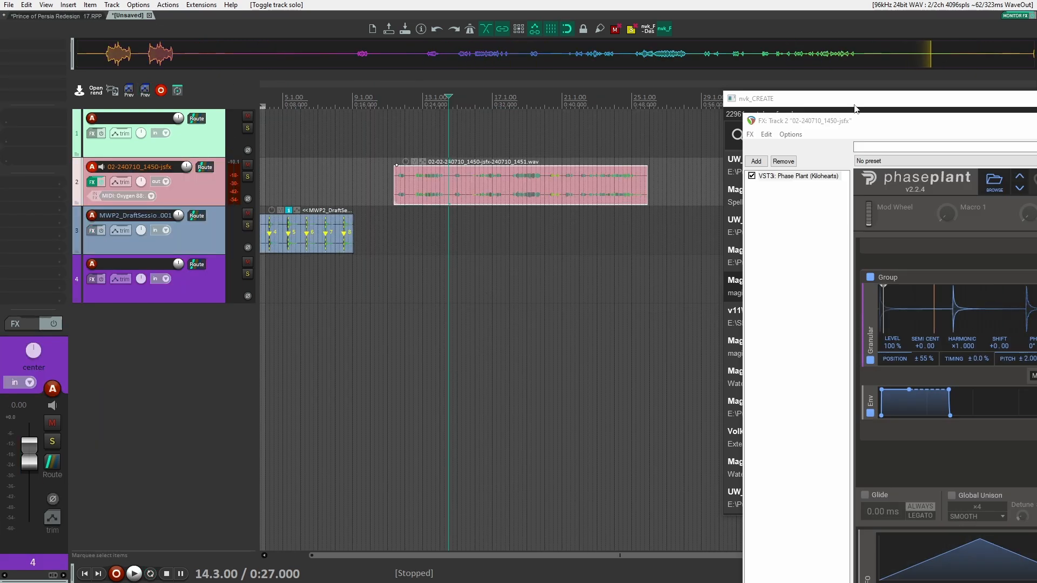
pyautogui.moveTo(932, 52); pyautogui.dragTo(274, 48)
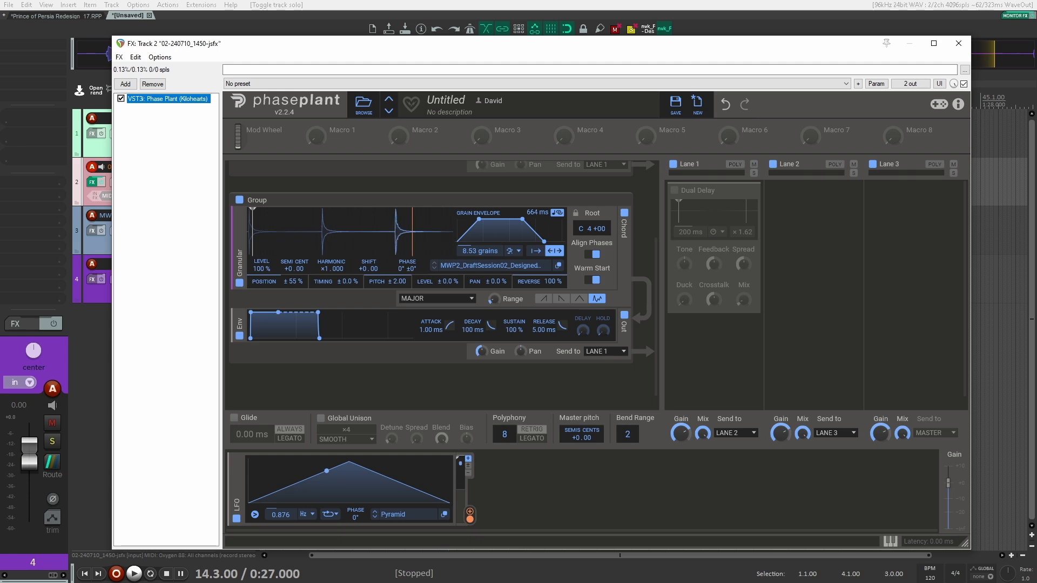
pyautogui.scroll(3, 274, 229)
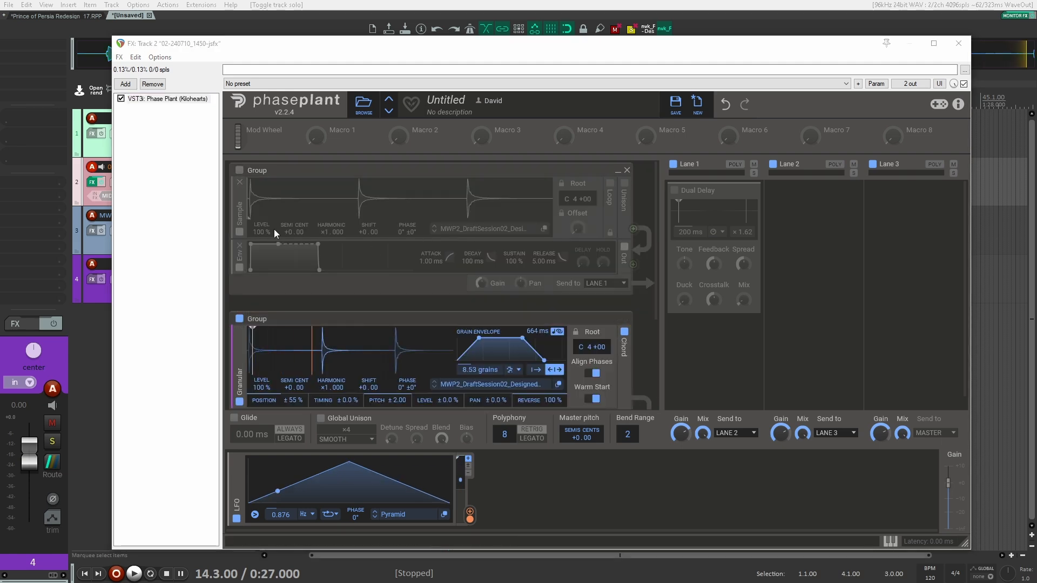
pyautogui.click(239, 318)
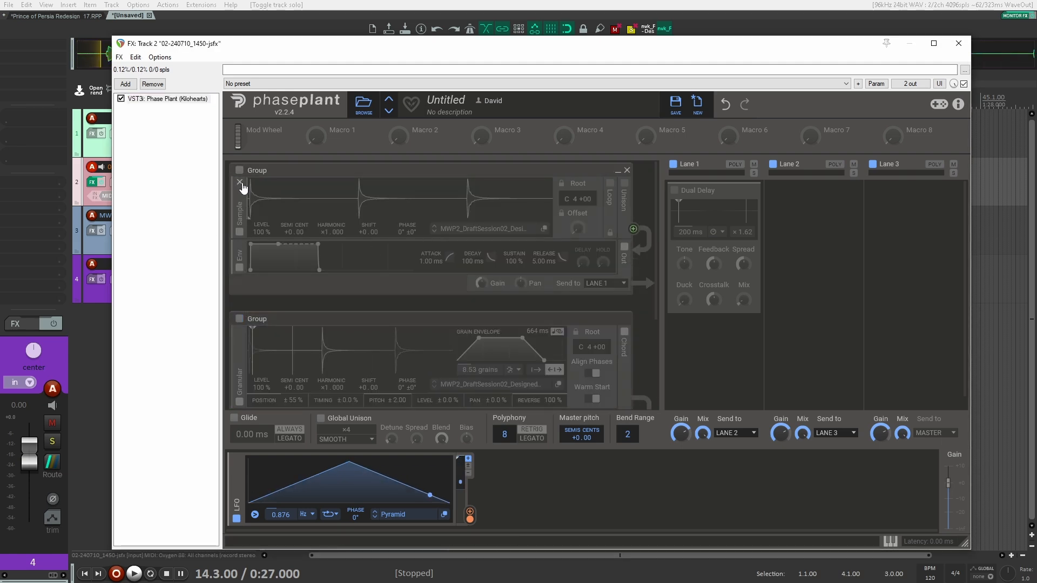
pyautogui.click(239, 170)
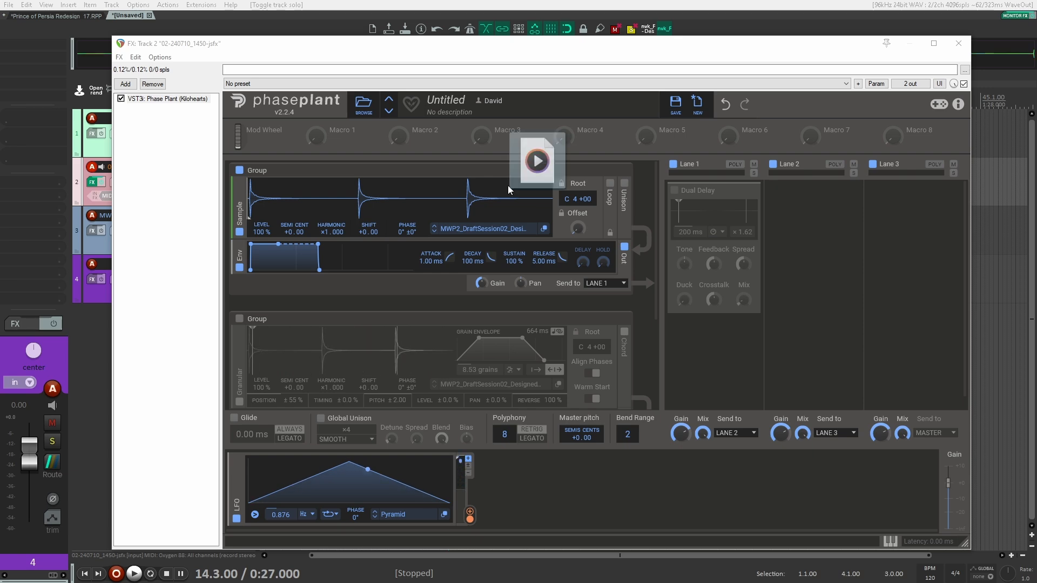
# Load a SamplingSoundDesign2024 file into the Sample generator, with playback starting slightly in and the loop mode set to Reverse
pyautogui.moveTo(508, 186); pyautogui.dragTo(419, 199)
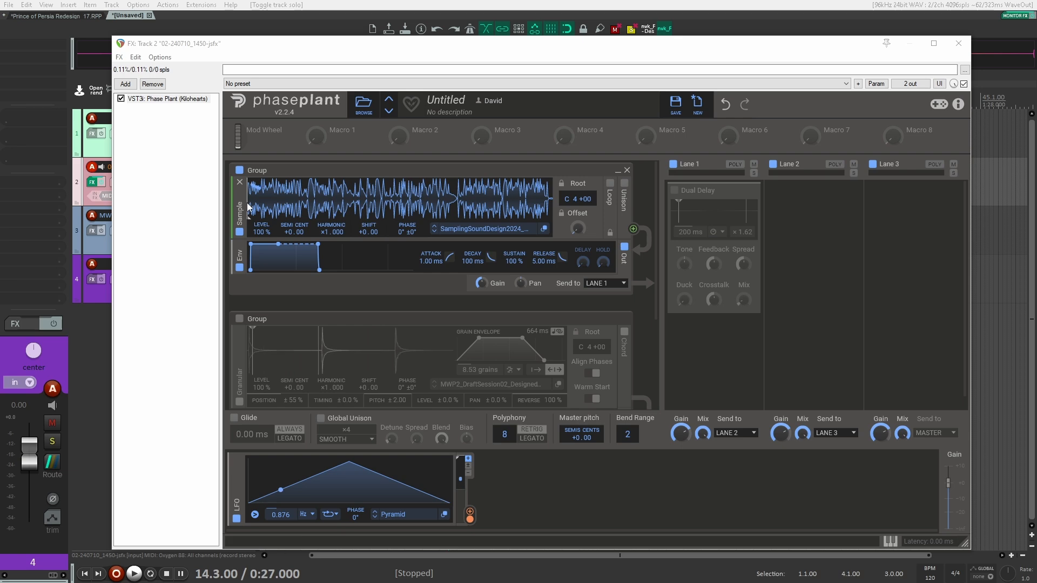
pyautogui.moveTo(248, 203); pyautogui.dragTo(261, 208)
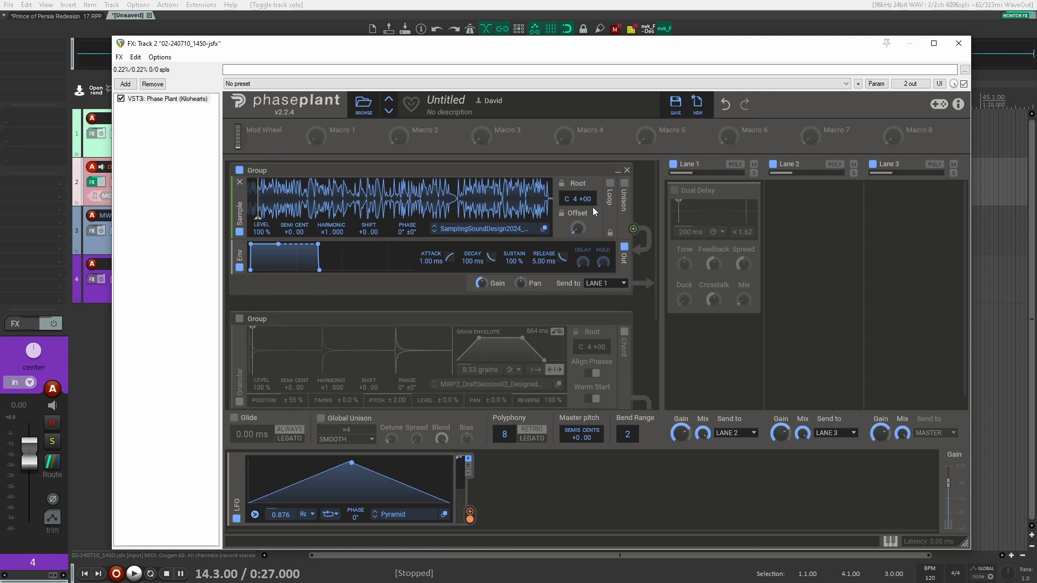
pyautogui.click(610, 183)
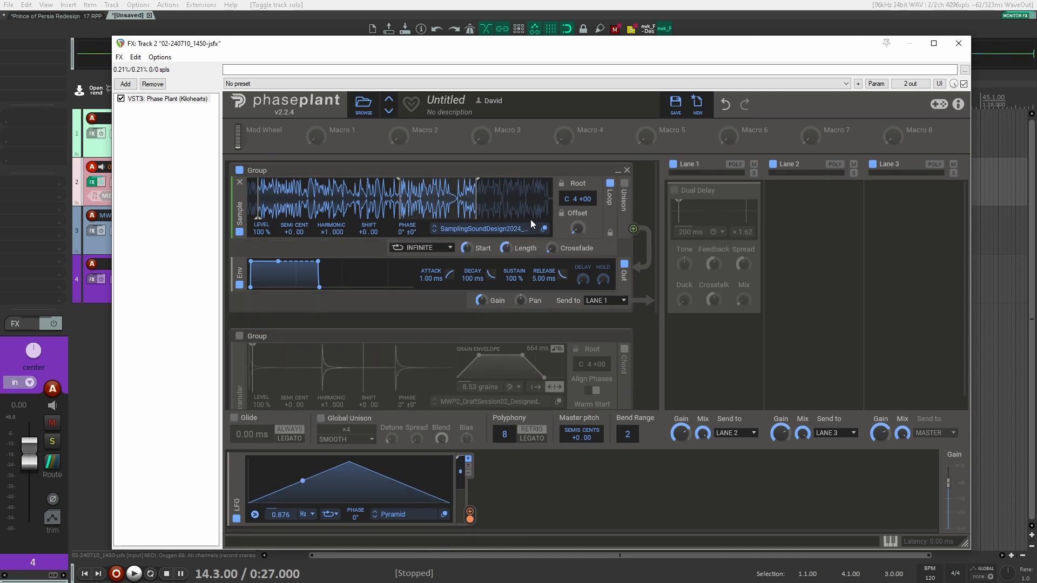
pyautogui.click(450, 248)
pyautogui.click(422, 273)
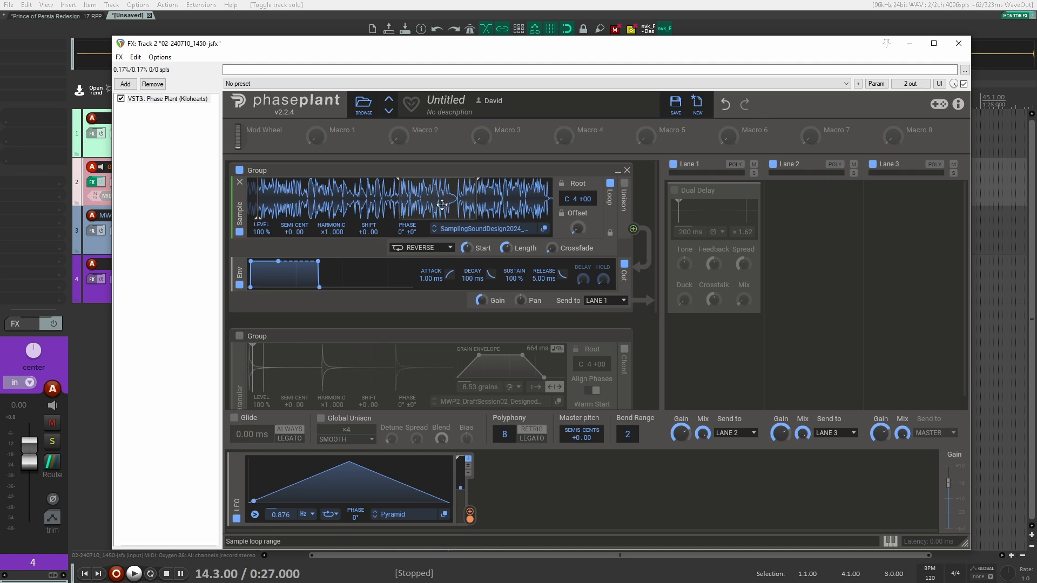
# Try a playback start near the sample's middle with looping on, and one near its end with looping off
pyautogui.moveTo(257, 203); pyautogui.dragTo(378, 204)
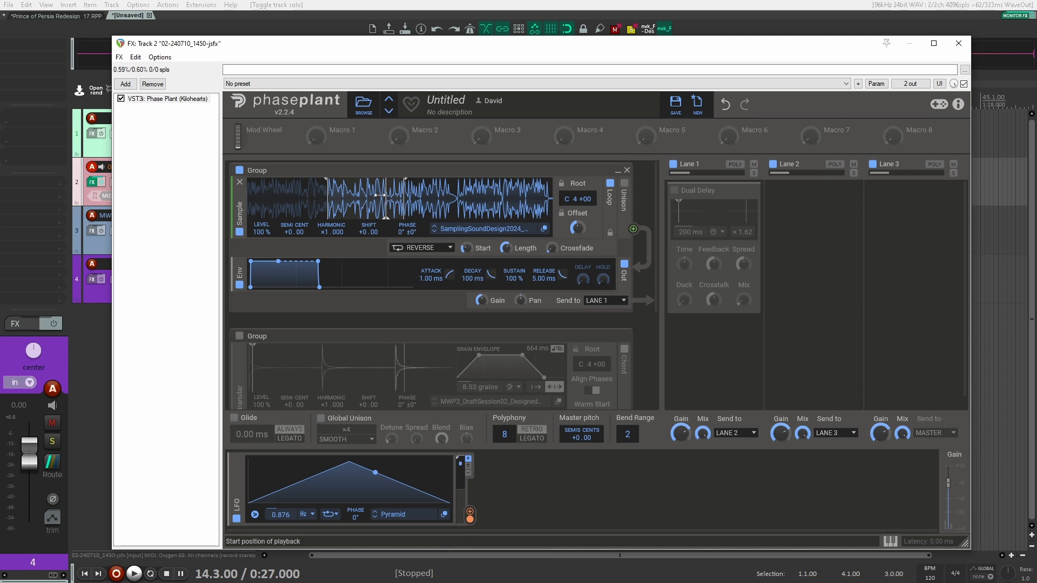
pyautogui.click(610, 183)
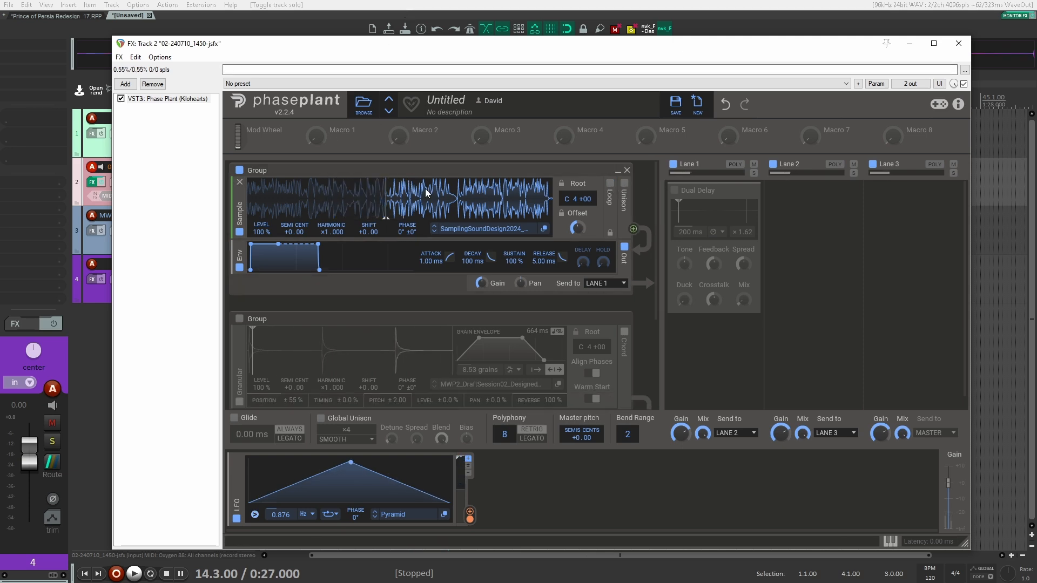
pyautogui.moveTo(389, 198)
pyautogui.mouseDown()
pyautogui.moveTo(311, 195)
pyautogui.moveTo(493, 210)
pyautogui.mouseUp()
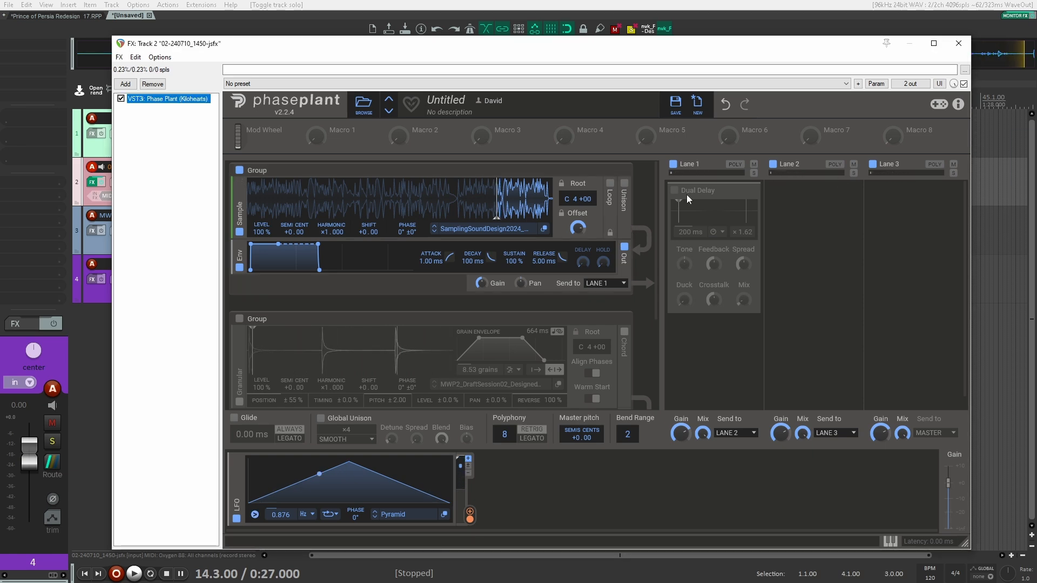
# Replace the sample with another SamplingSoundDesign2024 recording and start its playback a little under a third of the way in
pyautogui.moveTo(686, 195); pyautogui.dragTo(451, 199)
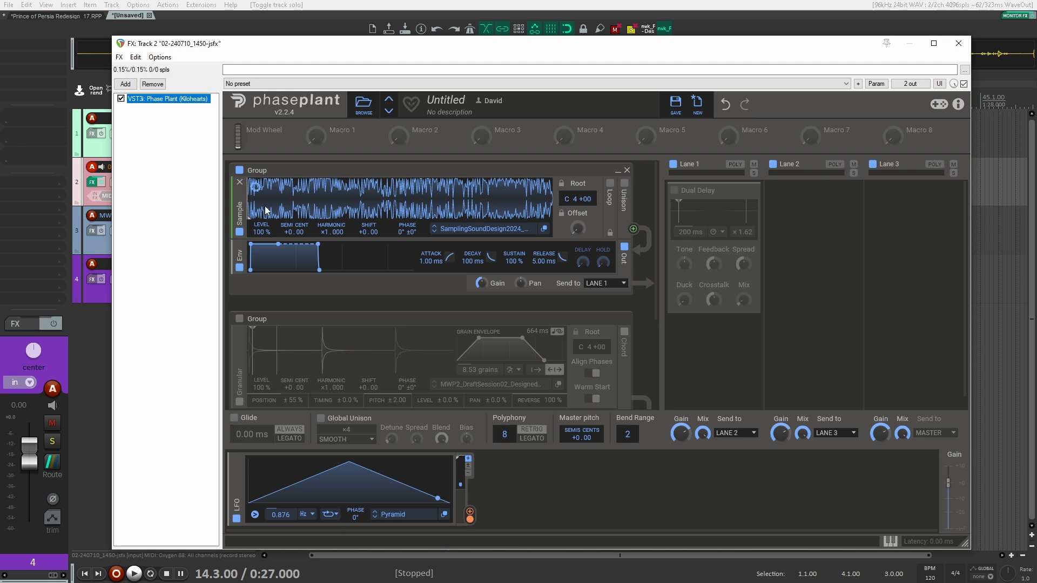
pyautogui.moveTo(253, 203); pyautogui.dragTo(340, 199)
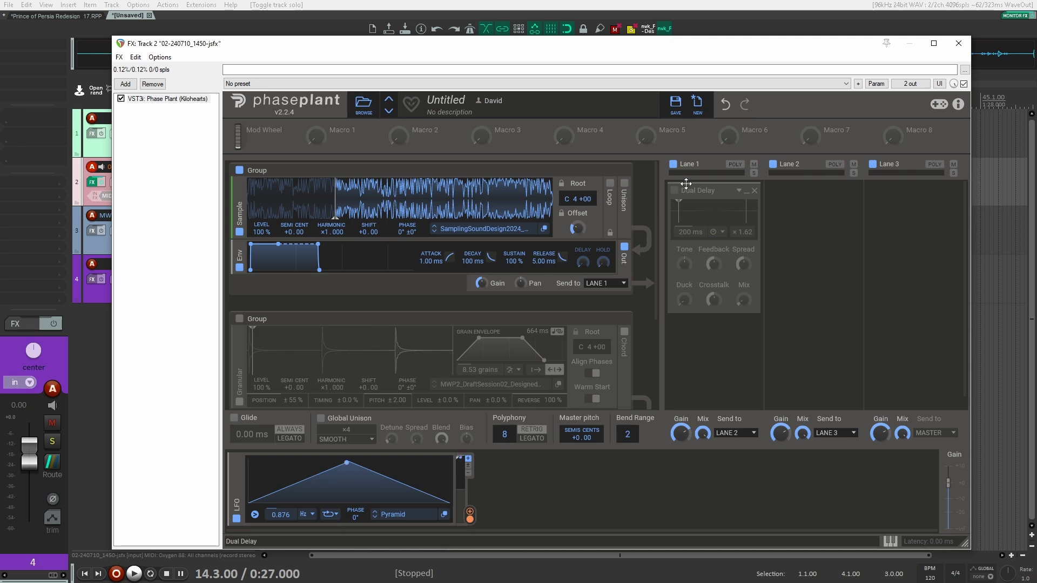
# Add a Shaper effect to Lane 2 and load the Concave curve from the Simple factory presets
pyautogui.click(790, 203)
pyautogui.click(845, 241)
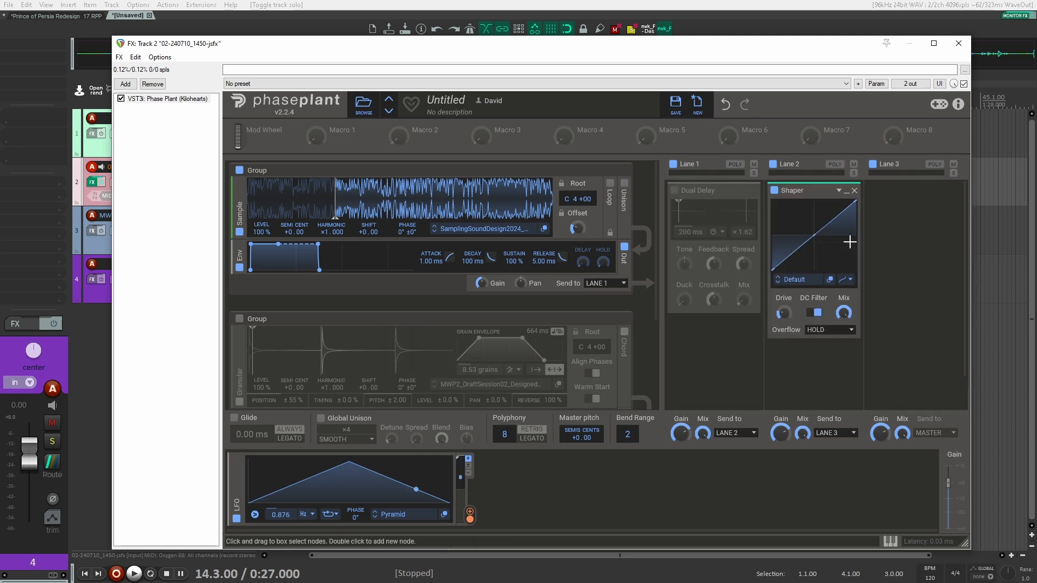
pyautogui.click(808, 281)
pyautogui.click(906, 352)
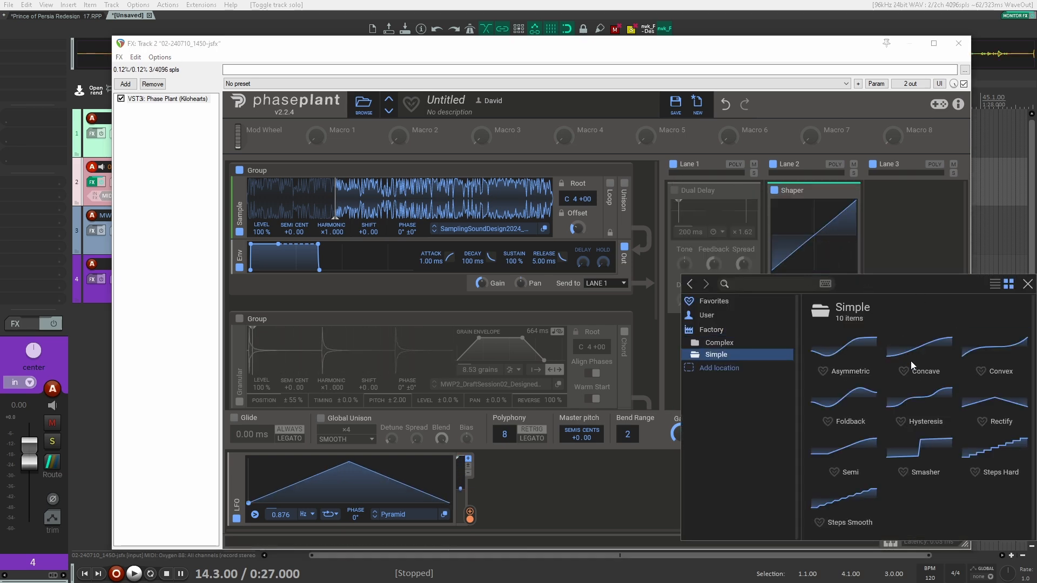
pyautogui.click(937, 351)
pyautogui.click(859, 265)
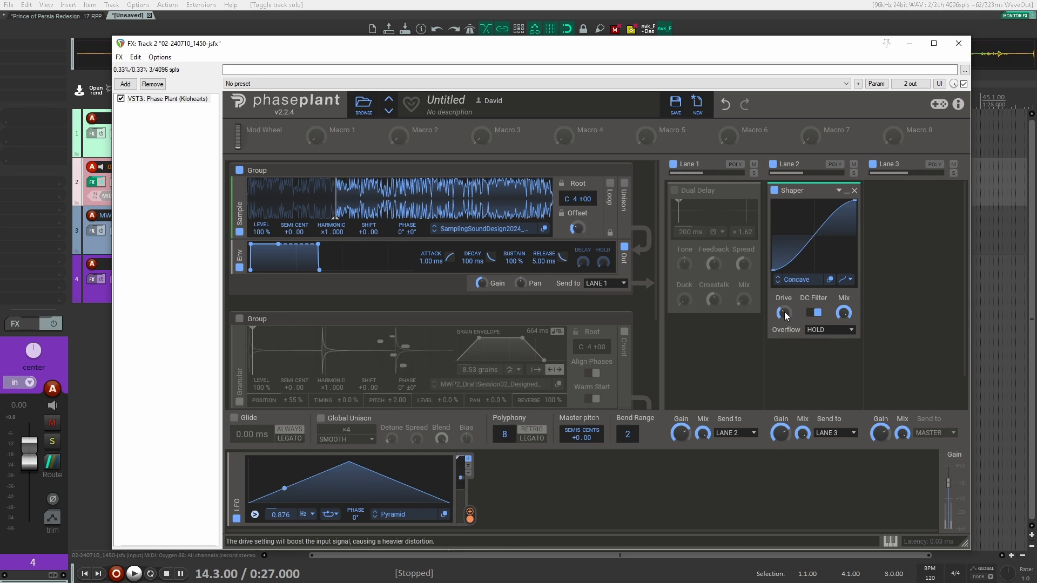
# Turn the sample's Reverse loop back on and enable the Dual Delay in Lane 1
pyautogui.click(608, 189)
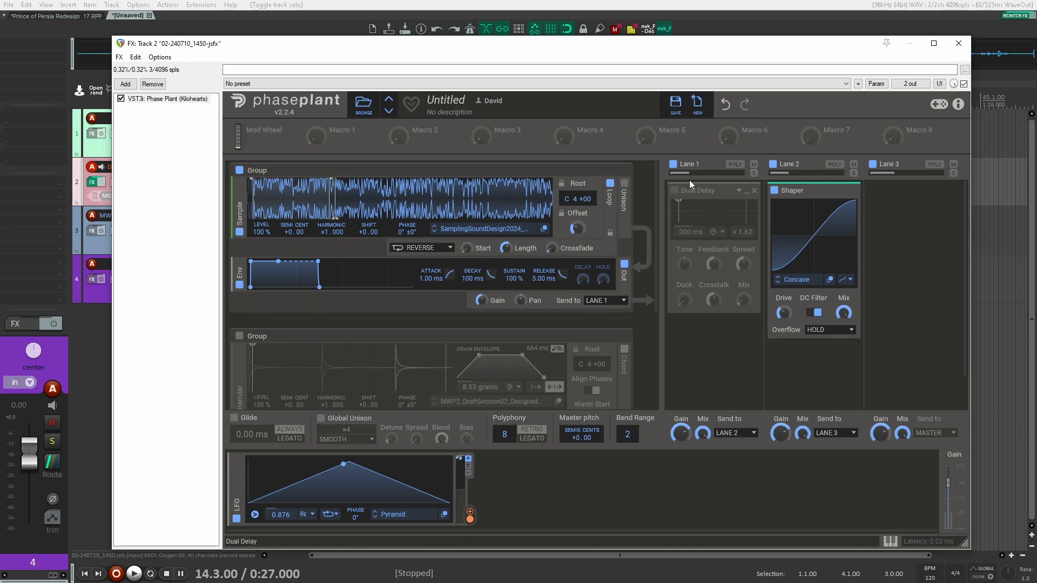
pyautogui.click(674, 190)
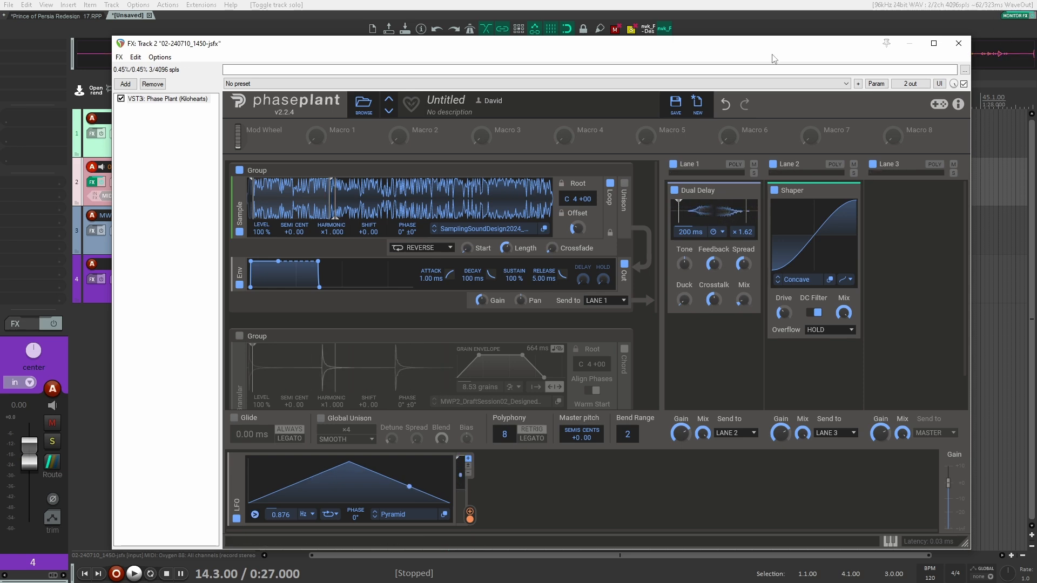
# Move the plugin window aside and record a performance on track 2 from 28.4.00, shifting the sample's playback start further in while recording
pyautogui.moveTo(772, 44); pyautogui.dragTo(1036, 39)
pyautogui.click(696, 180)
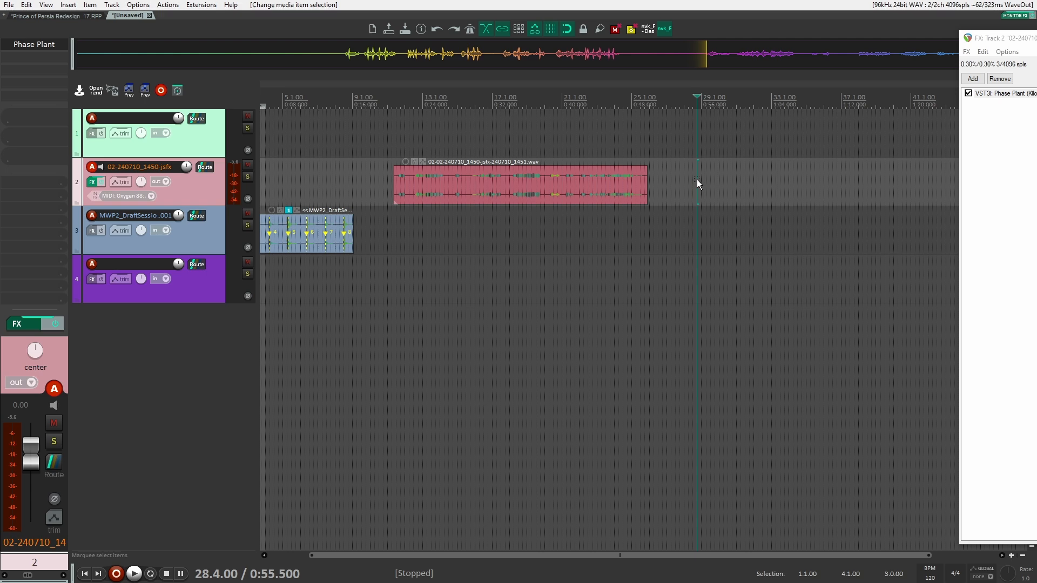
pyautogui.hotkey('ctrl', 'r')
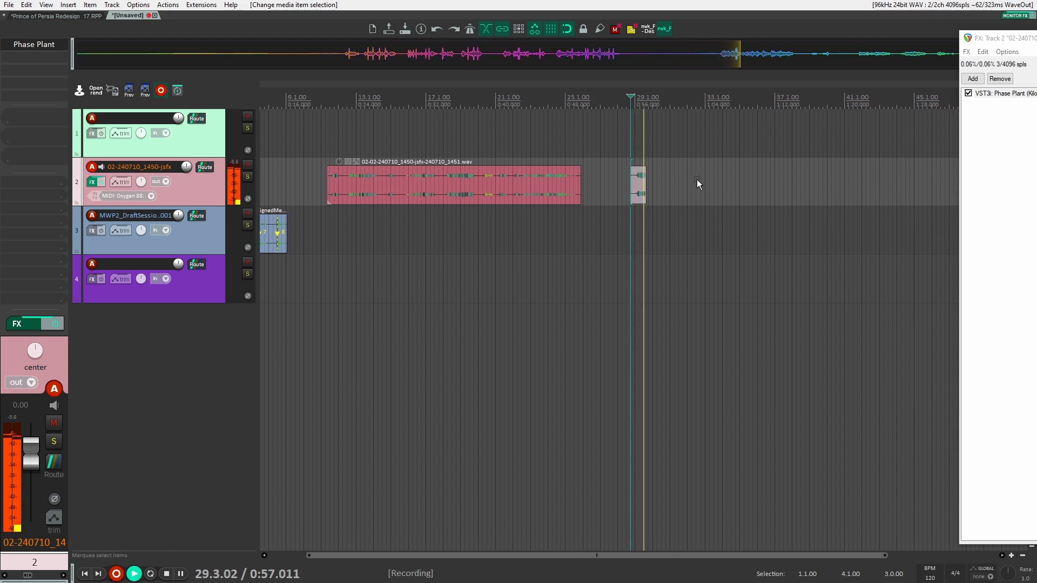
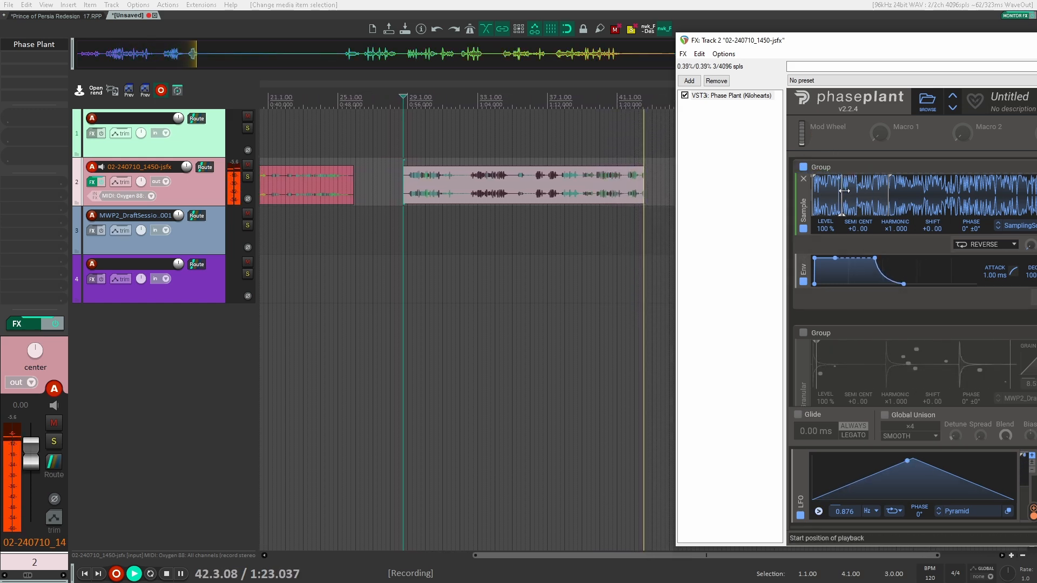
pyautogui.moveTo(844, 202)
pyautogui.mouseDown()
pyautogui.moveTo(1003, 206)
pyautogui.moveTo(994, 203)
pyautogui.mouseUp()
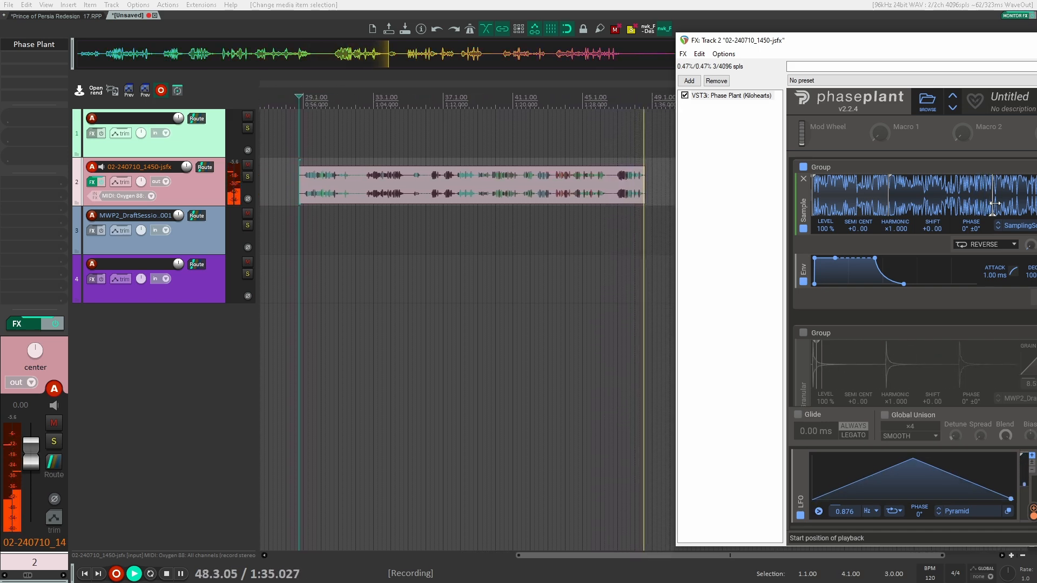
pyautogui.moveTo(990, 205); pyautogui.dragTo(1022, 209)
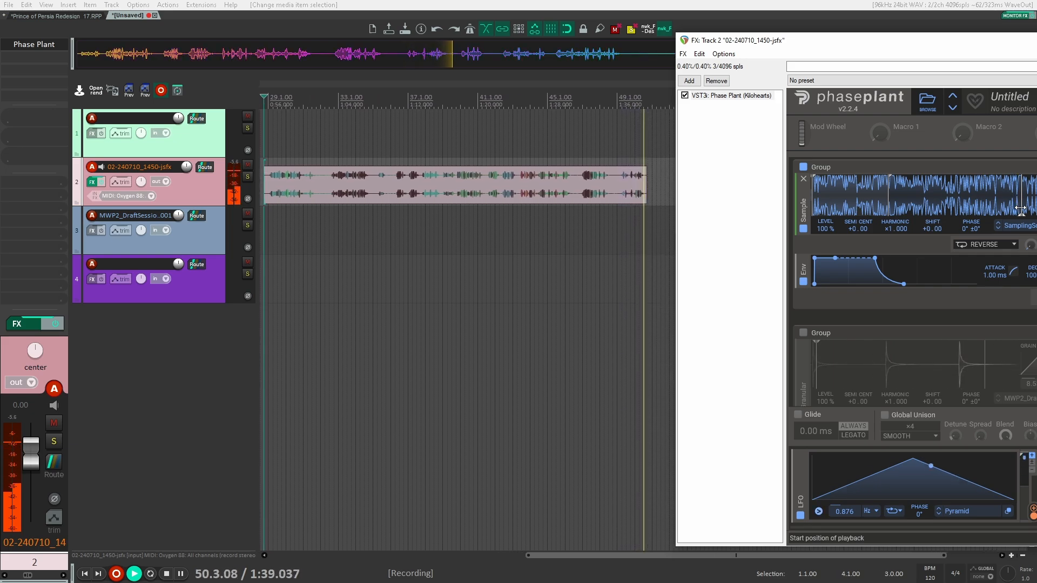
pyautogui.press('space')
# Copy the new recording into the Prince of Persia project, onto an emptied duplicate of track 91 in the reverse metal hits folder
pyautogui.click(491, 175)
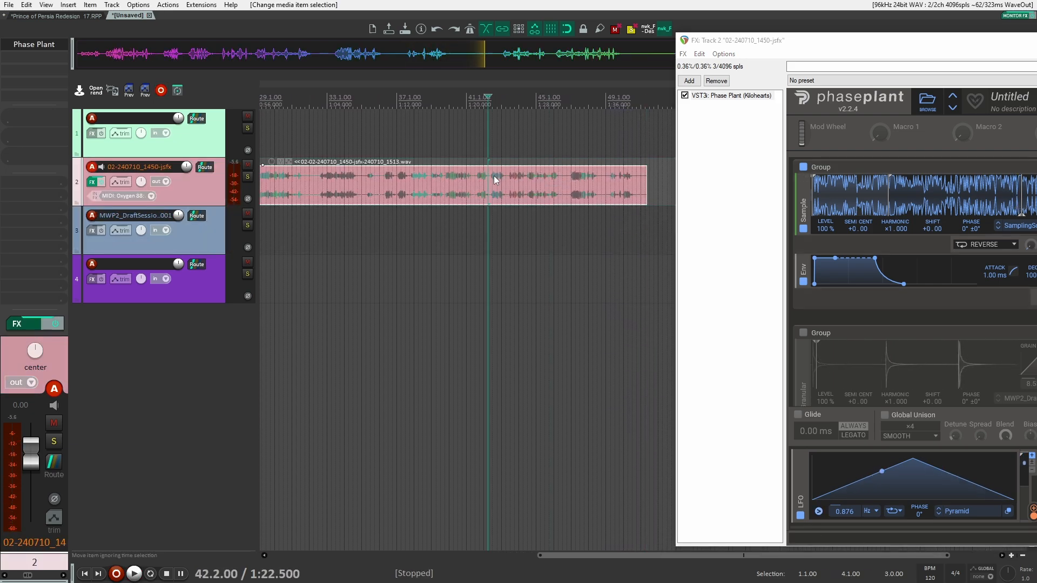
pyautogui.click(81, 16)
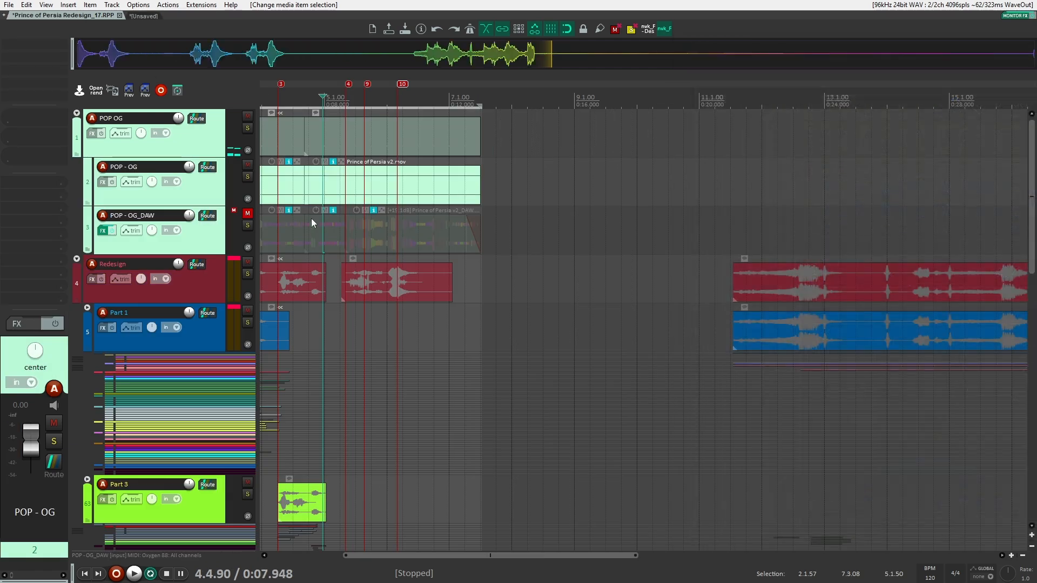
pyautogui.scroll(-15, 461, 400)
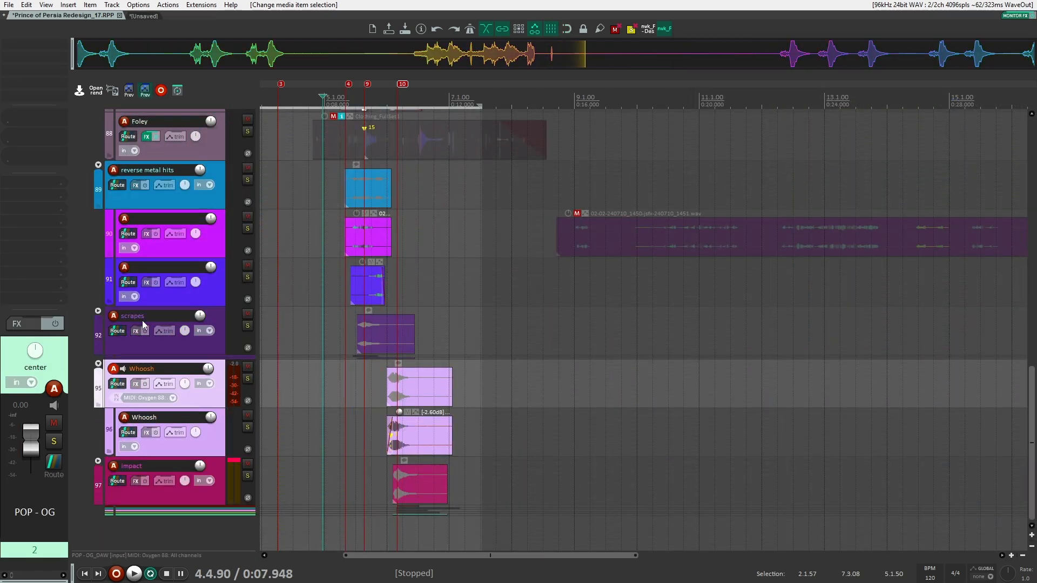
pyautogui.click(210, 298)
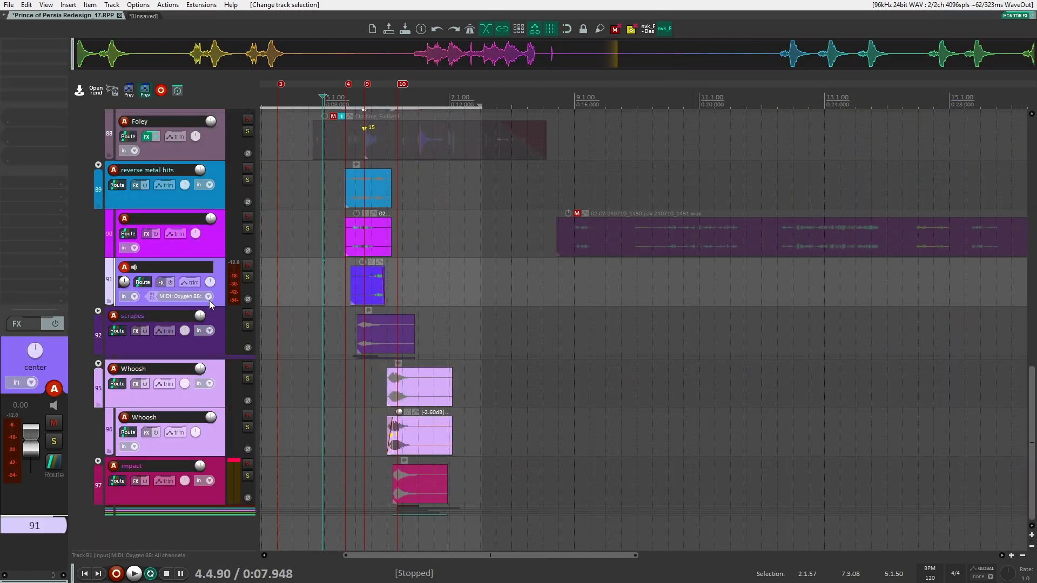
pyautogui.hotkey('ctrl', 'd')
pyautogui.moveTo(426, 334)
pyautogui.mouseDown()
pyautogui.moveTo(327, 323)
pyautogui.moveTo(665, 305)
pyautogui.mouseUp()
pyautogui.press('Delete')
pyautogui.click(566, 325)
pyautogui.hotkey('ctrl', 'v')
pyautogui.scroll(-2, 334, 332)
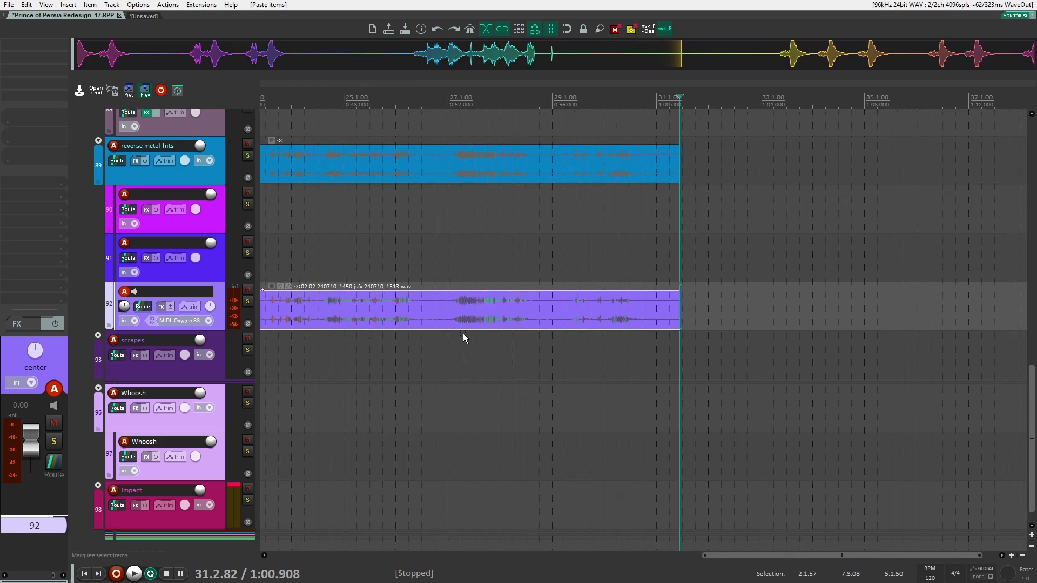
# Split the pasted recording at 11.4.61 and move its opening section to start at about 5.2.31, under the other reverse metal hits
pyautogui.moveTo(386, 331); pyautogui.dragTo(767, 324)
pyautogui.scroll(2, 508, 308)
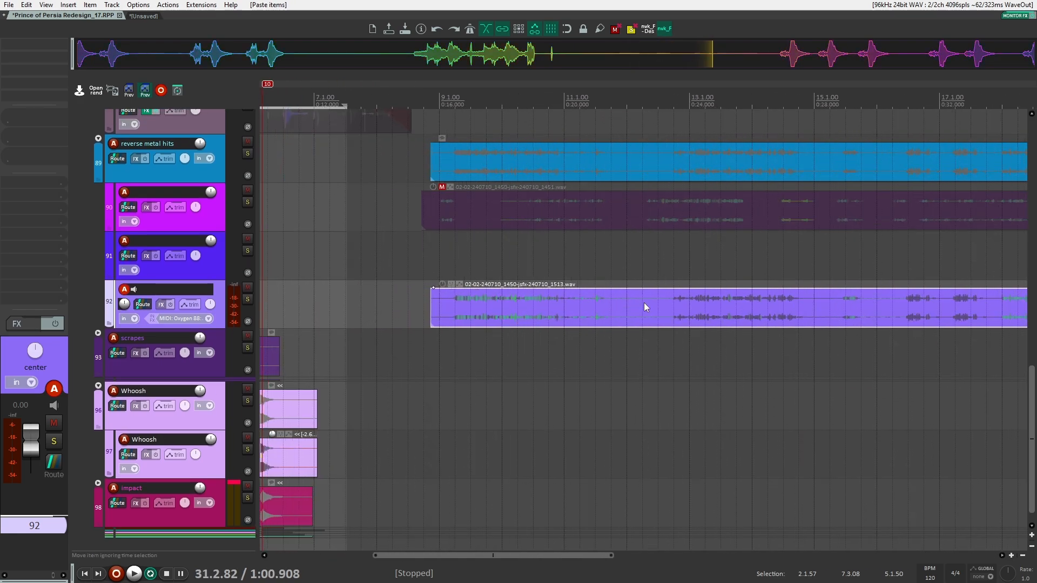
pyautogui.click(622, 309)
pyautogui.press('s')
pyautogui.moveTo(513, 321); pyautogui.dragTo(743, 326)
pyautogui.moveTo(733, 322); pyautogui.dragTo(495, 320)
pyautogui.scroll(4, 438, 309)
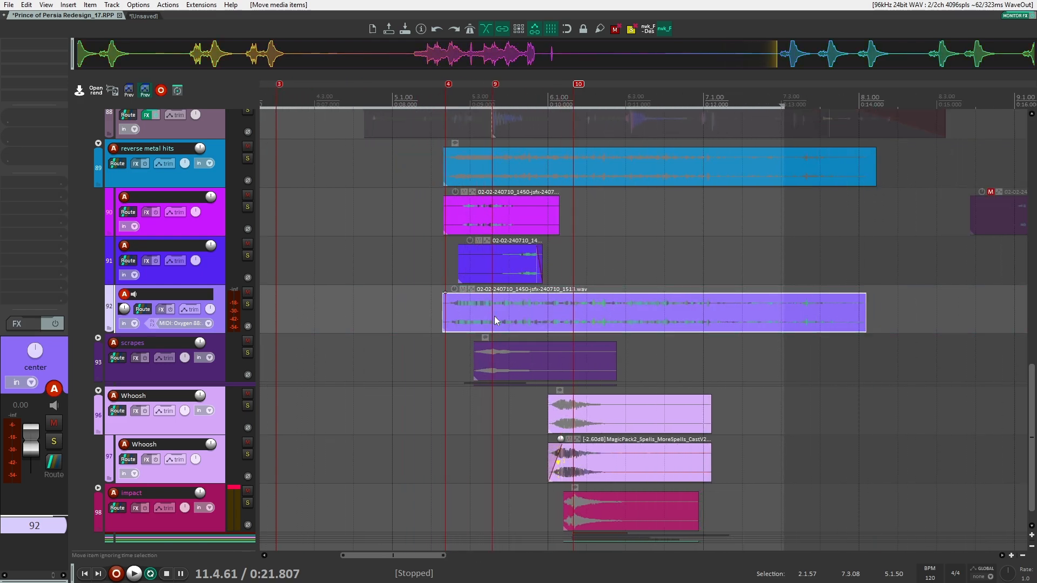
# Open the video window and play the attack from 5.1.82 to hear the new metal layer against the picture
pyautogui.click(424, 313)
pyautogui.hotkey('ctrl', 'shift', 'v')
pyautogui.press('space')
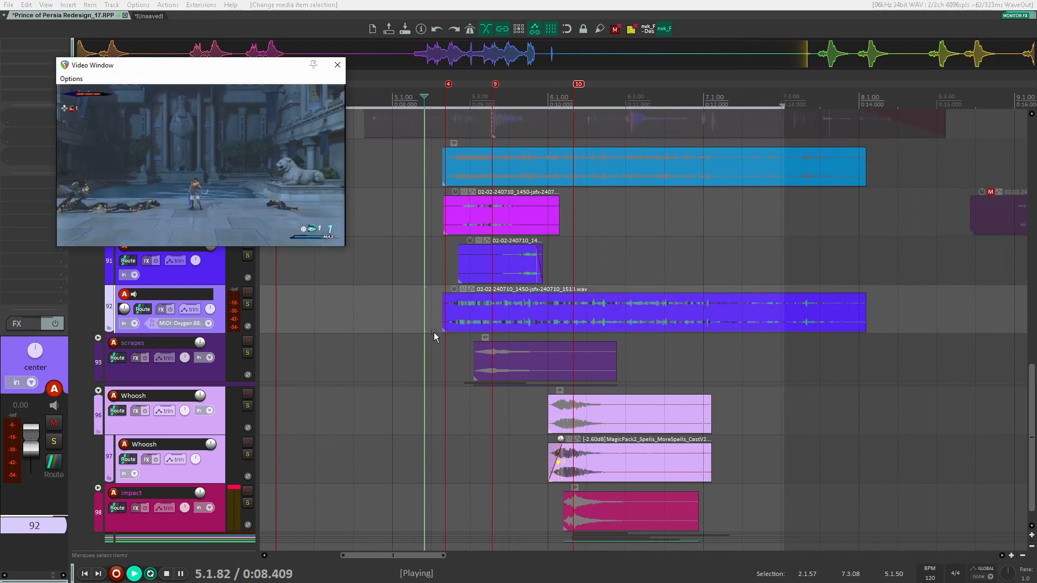
pyautogui.press('space')
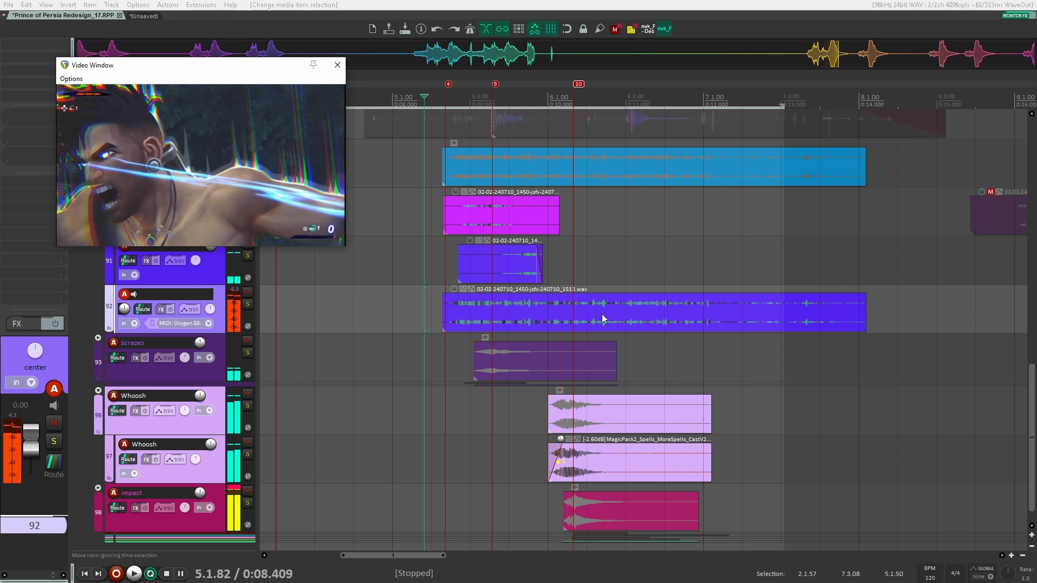
# Split the new metal layer at 6.2.56, move the remainder away to about 8.1.40, and return the edit cursor to 5.2.31
pyautogui.click(609, 310)
pyautogui.press('s')
pyautogui.moveTo(680, 317); pyautogui.dragTo(945, 318)
pyautogui.press('space')
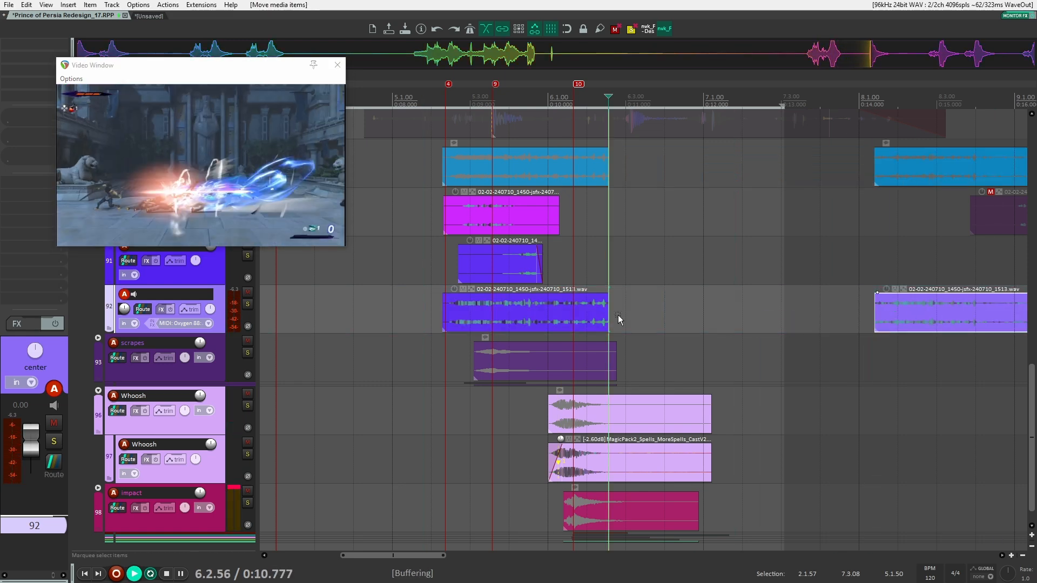
pyautogui.press('space')
pyautogui.click(444, 277)
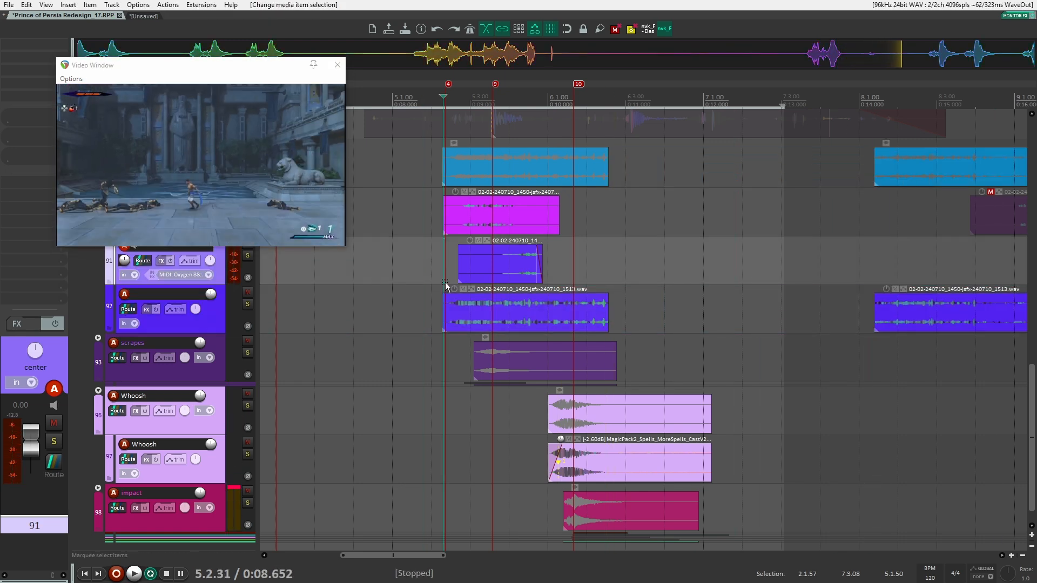
# Trim the metal layer on track 92 to end at about 6.1.00 with a fade-out, and replay the attack from 5.2.31
pyautogui.press('space')
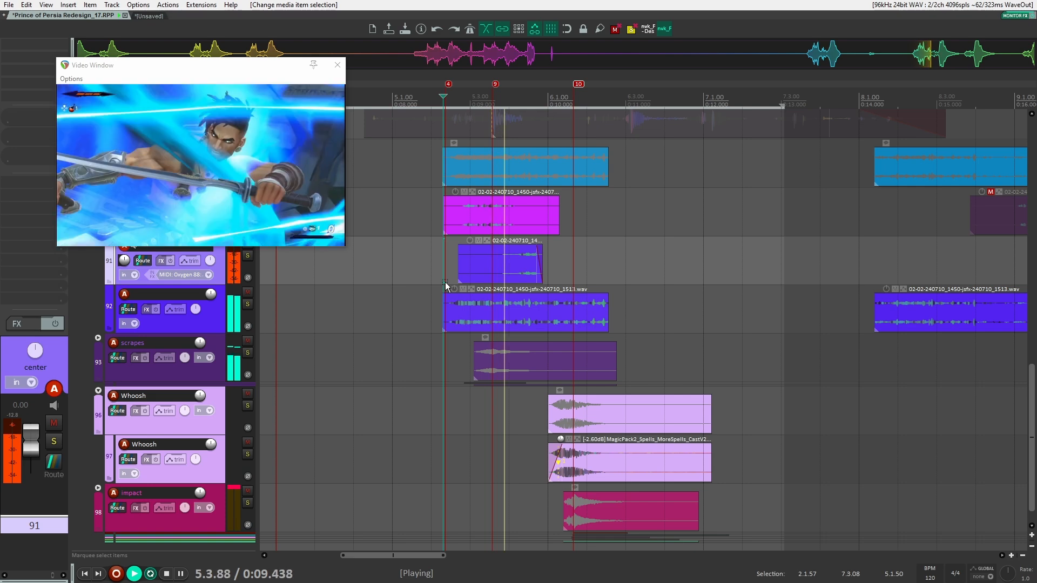
pyautogui.press('space')
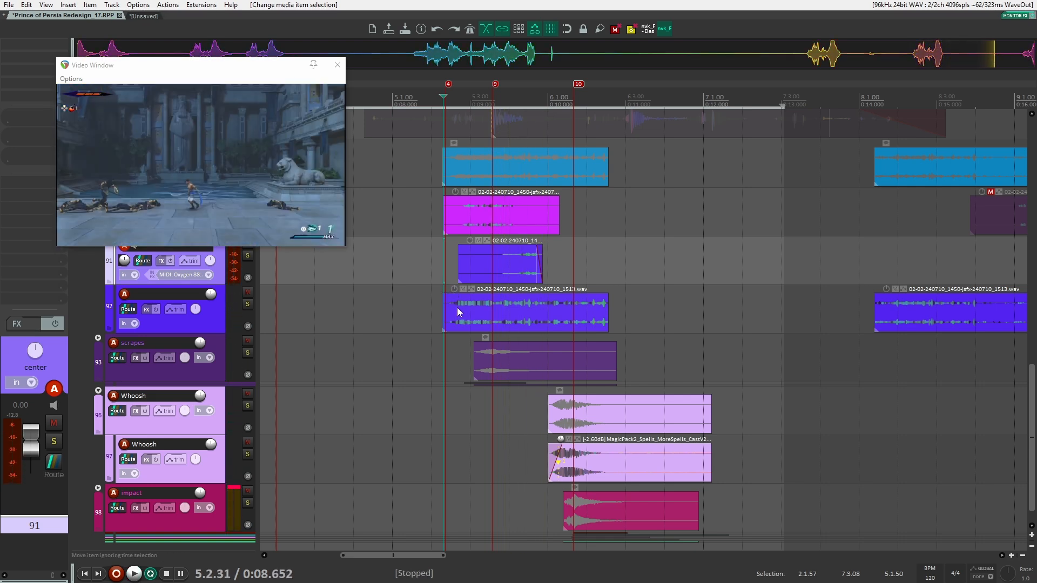
pyautogui.moveTo(613, 314); pyautogui.dragTo(511, 300)
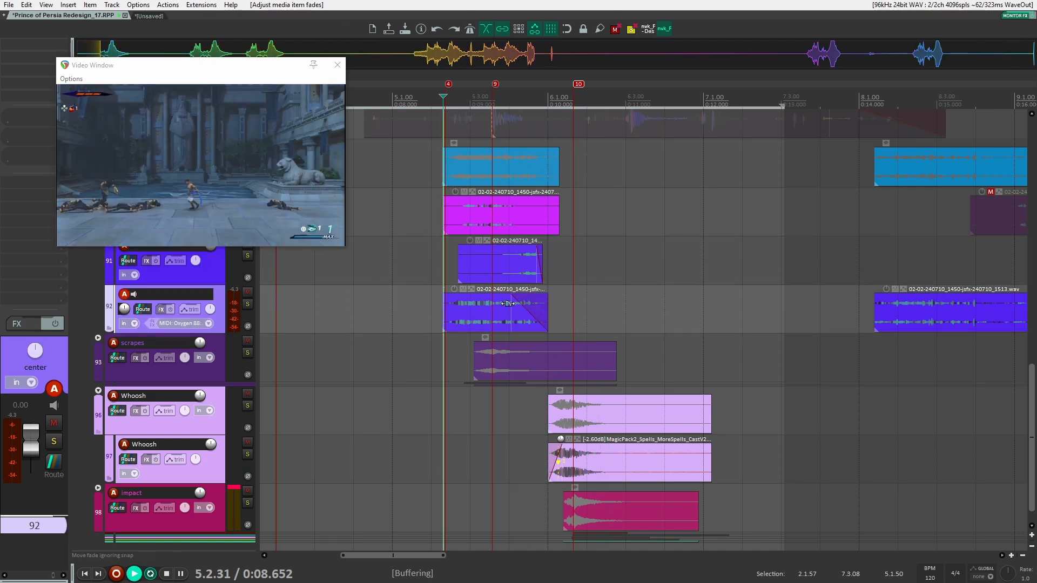
pyautogui.press('space')
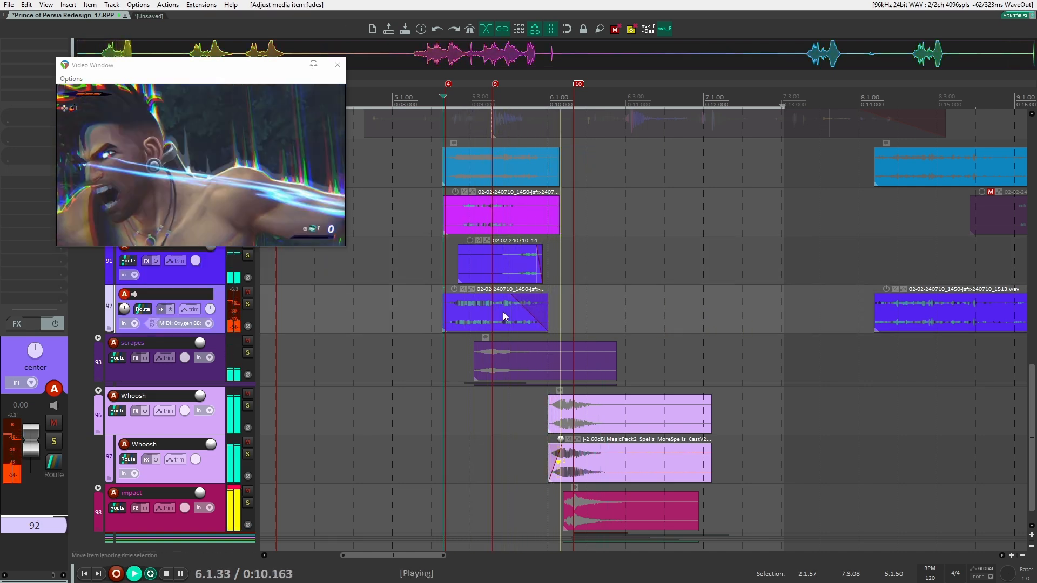
pyautogui.press('space')
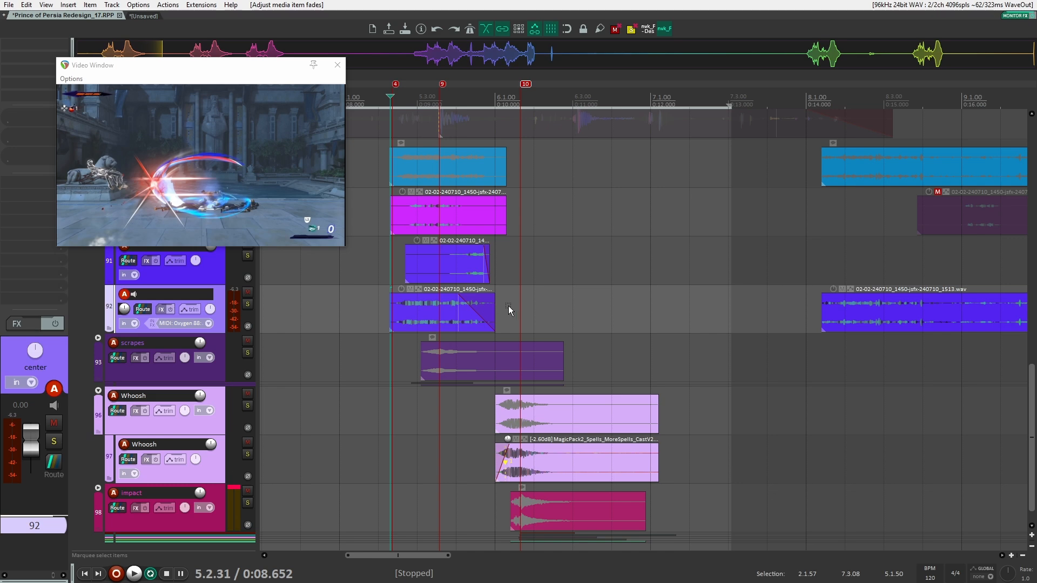
# Expand the impact folder to reach its individual impact layers
pyautogui.scroll(-1, 522, 328)
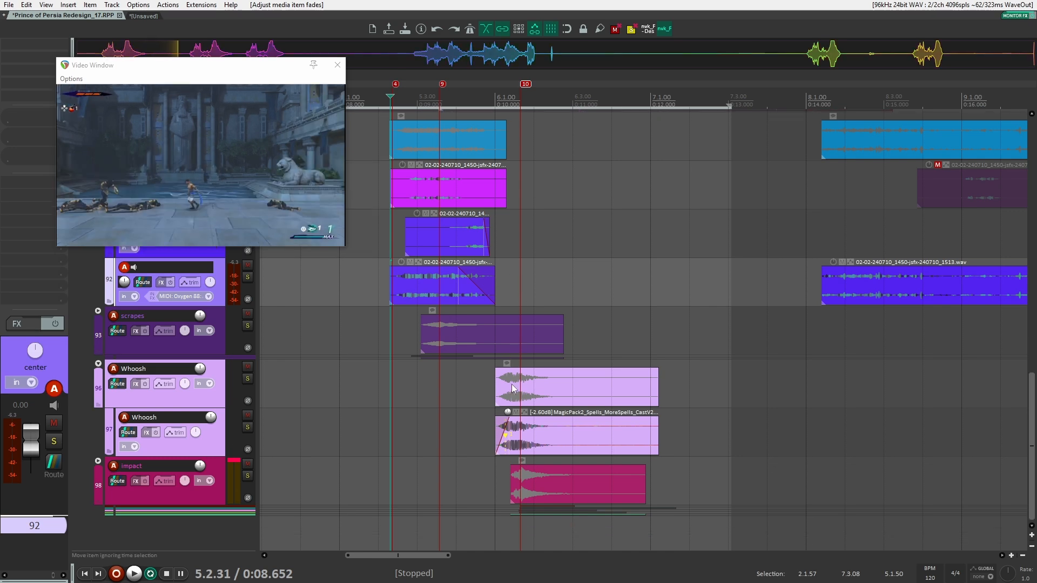
pyautogui.click(98, 462)
pyautogui.scroll(-8, 409, 447)
# Audition the attack with the track 102 impact in place of track 103's slash impact, and restore the original mute states
pyautogui.click(531, 472)
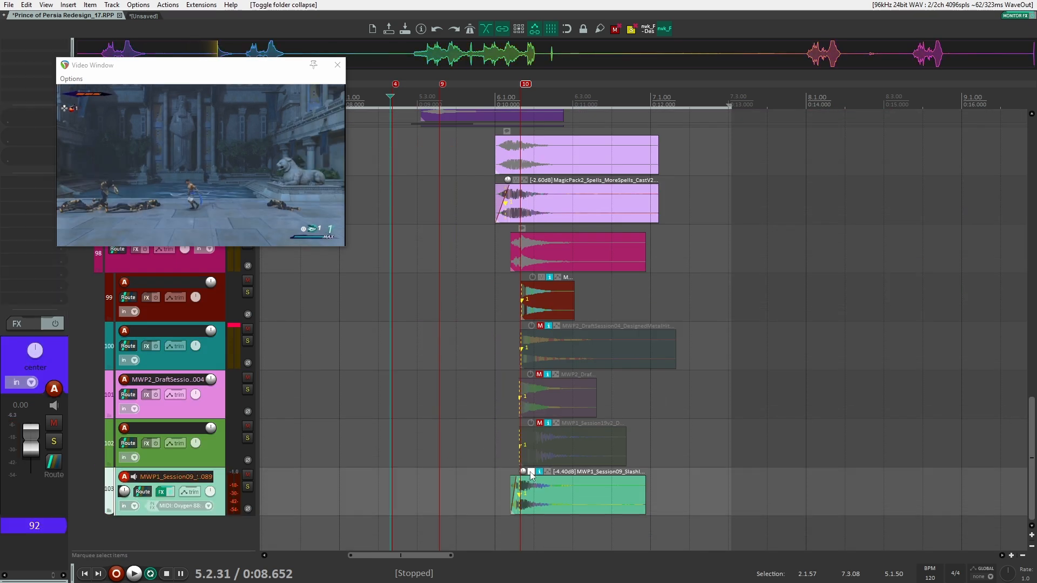
pyautogui.click(541, 422)
pyautogui.click(498, 443)
pyautogui.press('space')
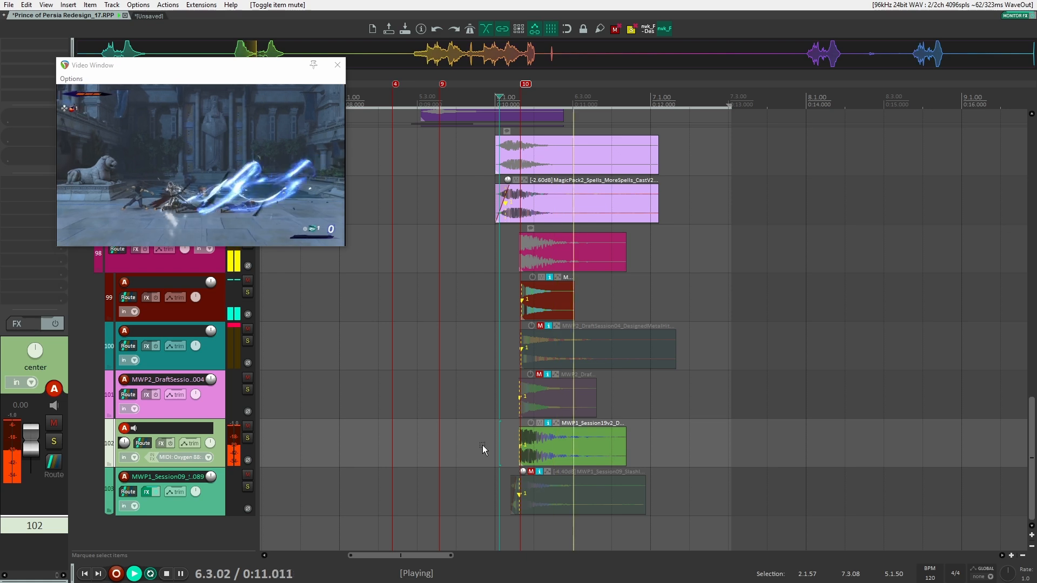
pyautogui.press('space')
pyautogui.press('space')
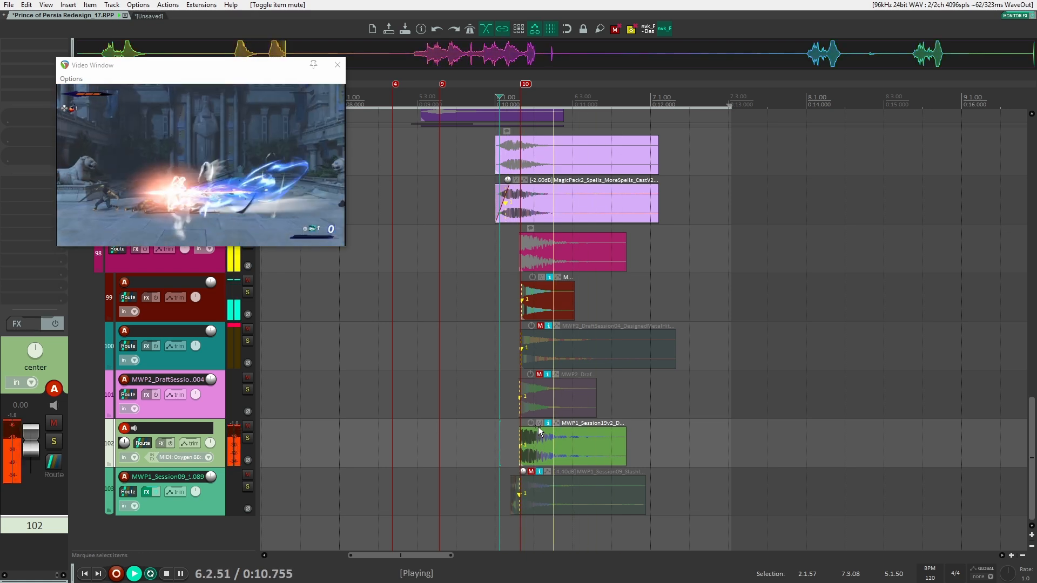
pyautogui.click(540, 423)
pyautogui.press('space')
pyautogui.click(531, 471)
pyautogui.press('space')
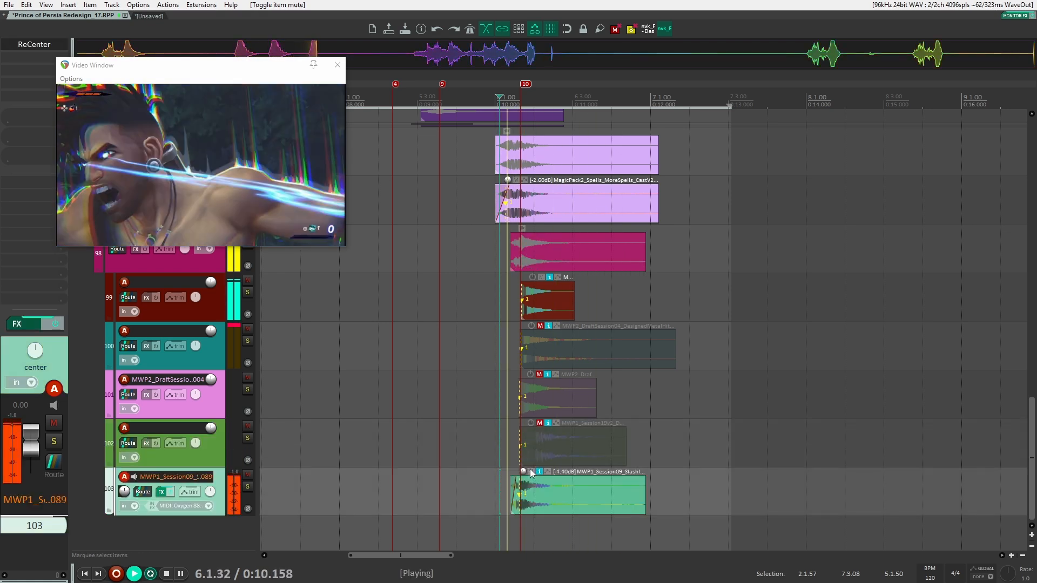
# Audition the attack with track 100's designed metal hit unmuted, mute it again, and place the edit cursor at 5.3.42
pyautogui.click(540, 326)
pyautogui.press('space')
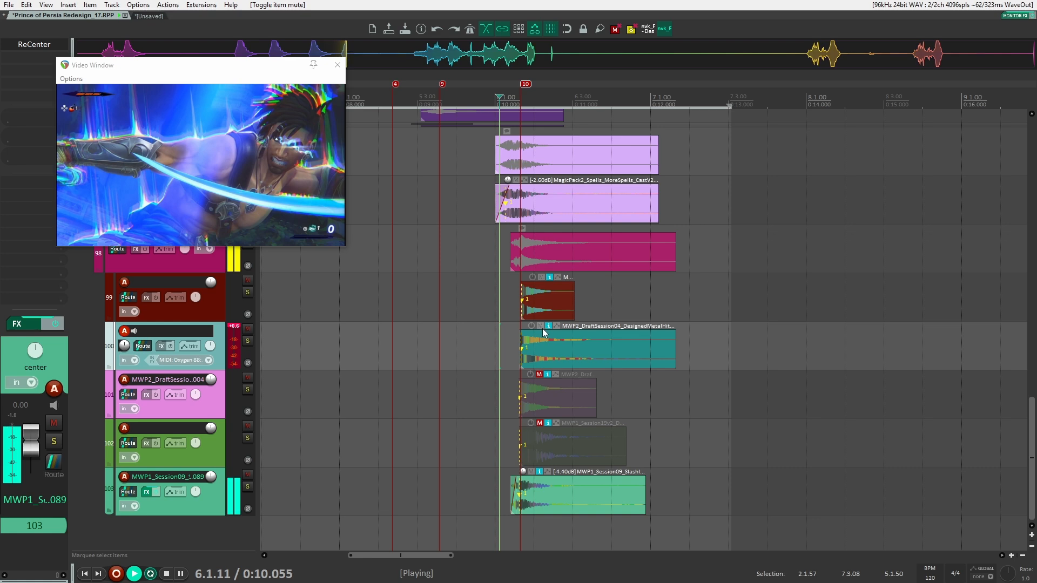
pyautogui.press('space')
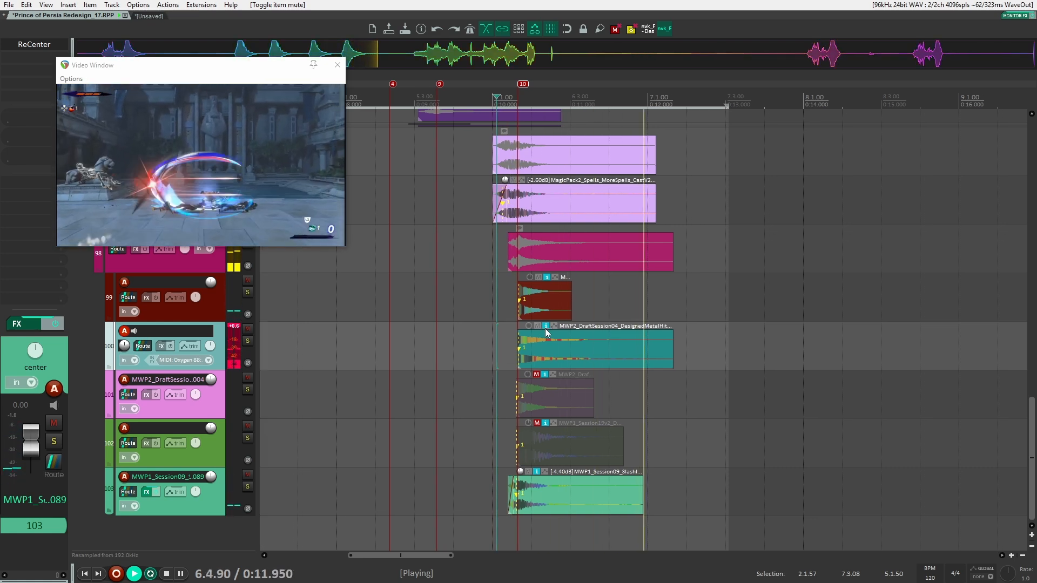
pyautogui.click(540, 327)
pyautogui.press('space')
pyautogui.click(547, 349)
pyautogui.click(429, 349)
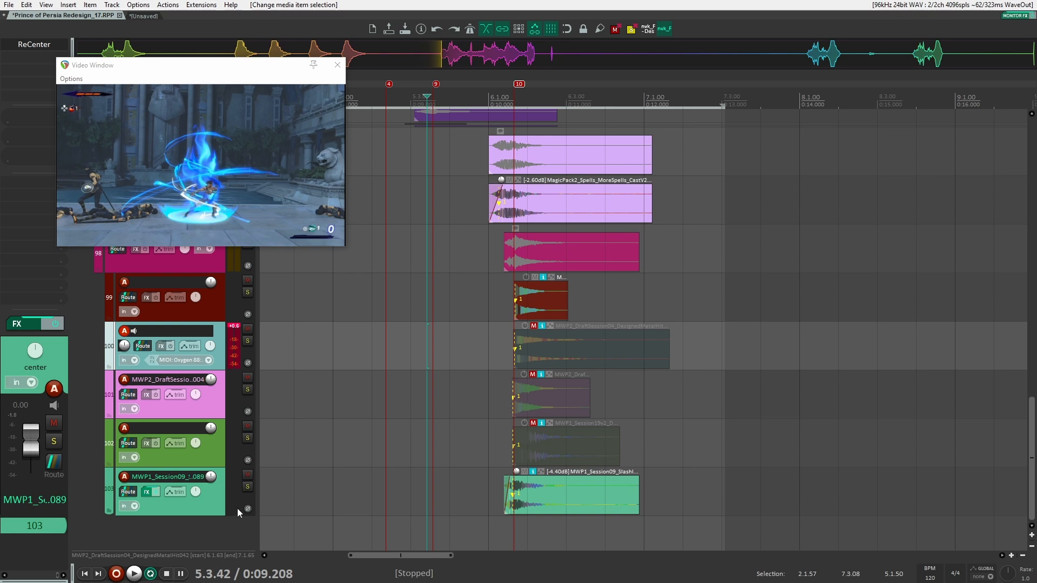
# Duplicate the slash impact track 103 and delete the copied item from the duplicate
pyautogui.click(227, 500)
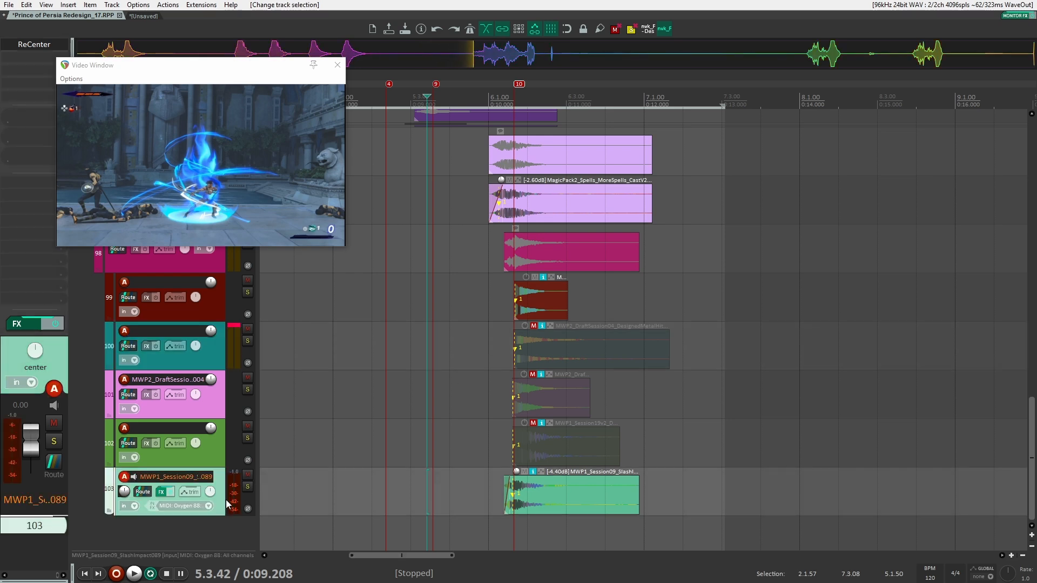
pyautogui.hotkey('ctrl', 'd')
pyautogui.moveTo(802, 503); pyautogui.dragTo(556, 518)
pyautogui.press('Delete')
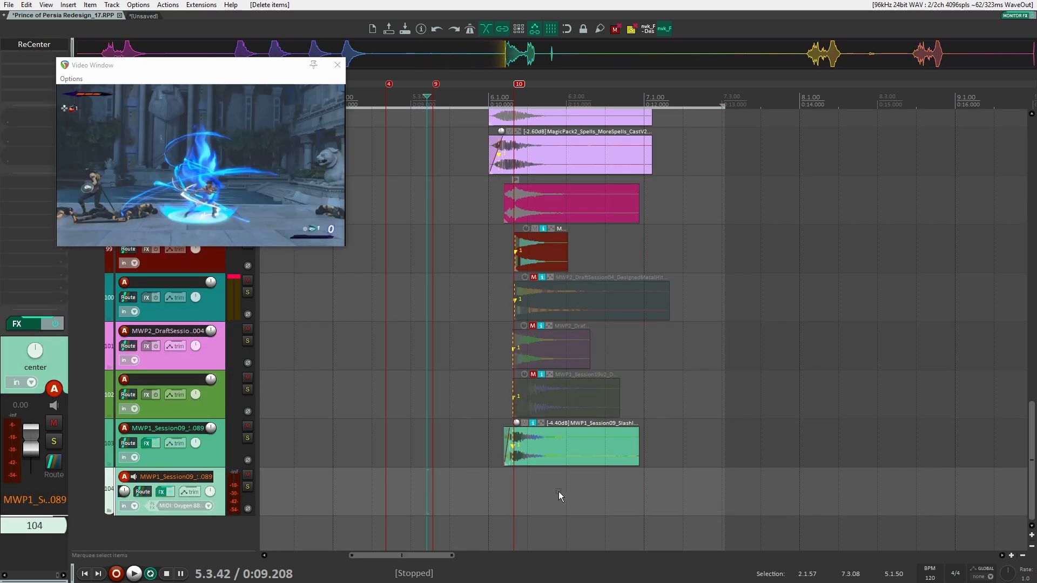
# Search the nvk_CREATE media database for "mwp design not impact" and insert an MWP1_Session06v2 metal hit on track 104 near 6.1.54
pyautogui.click(510, 483)
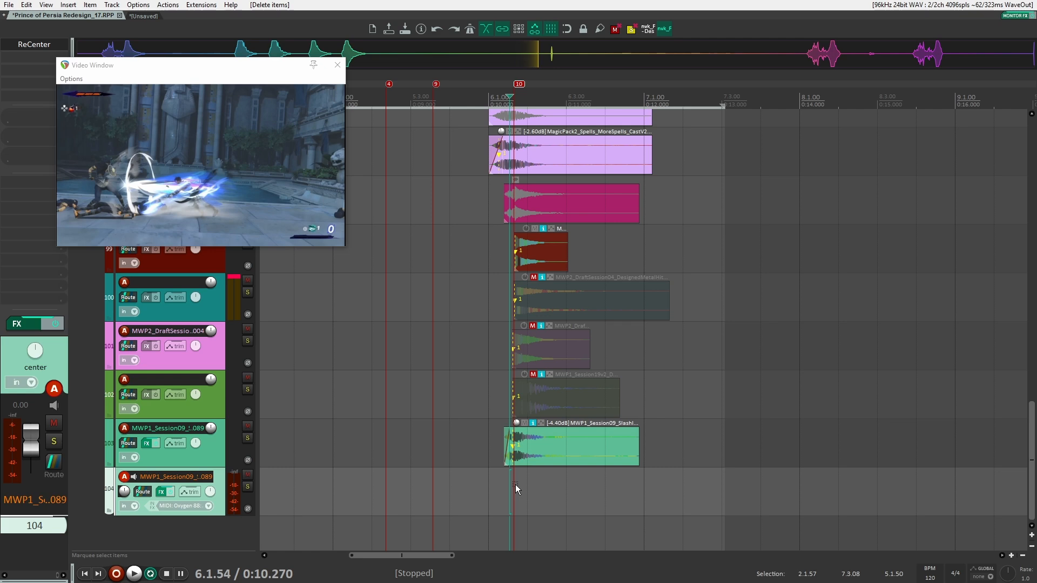
pyautogui.hotkey('ctrl', 'space')
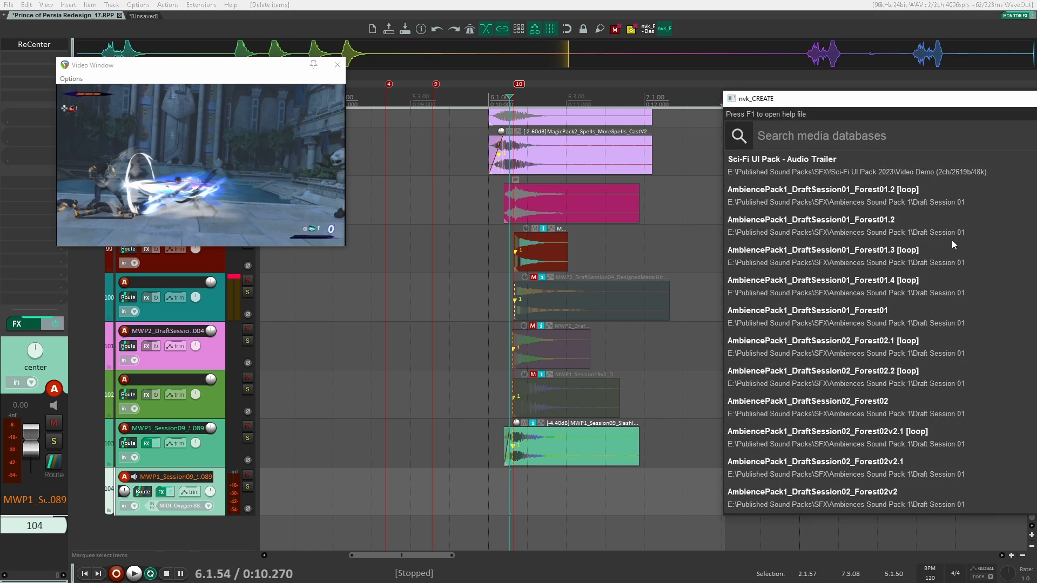
pyautogui.write('mwp')
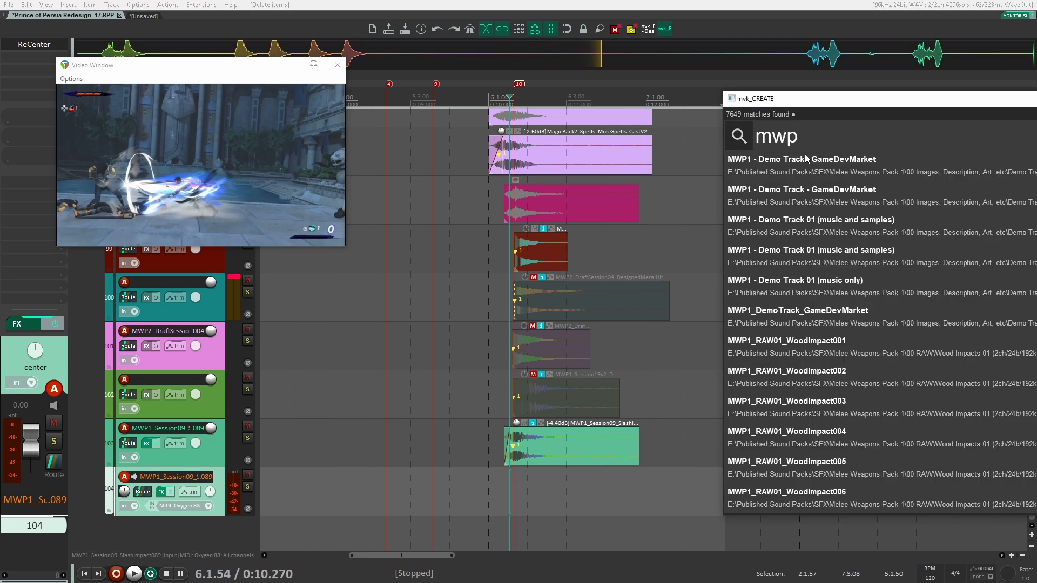
pyautogui.write(' design')
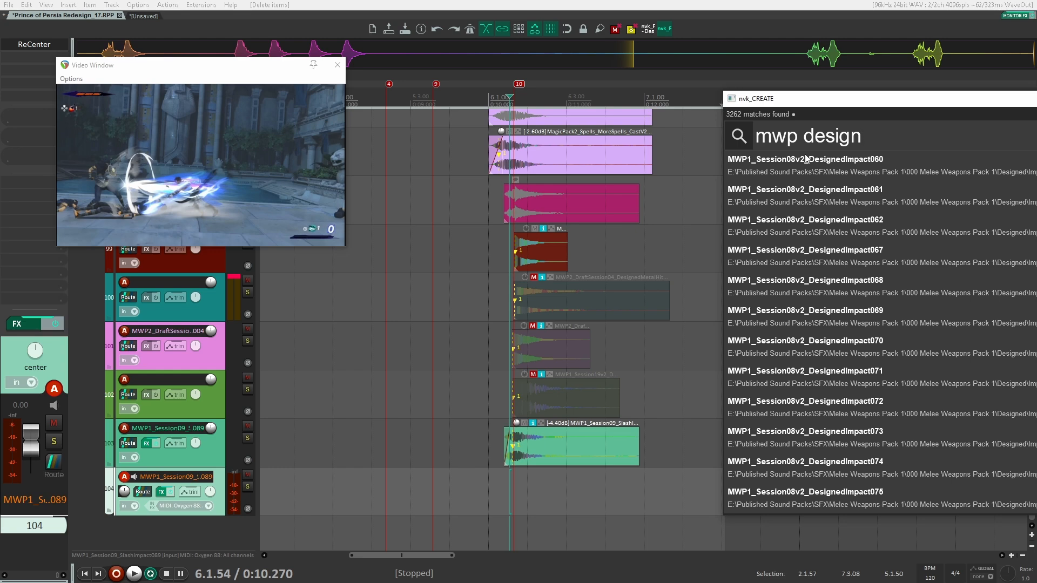
pyautogui.write(' not impact')
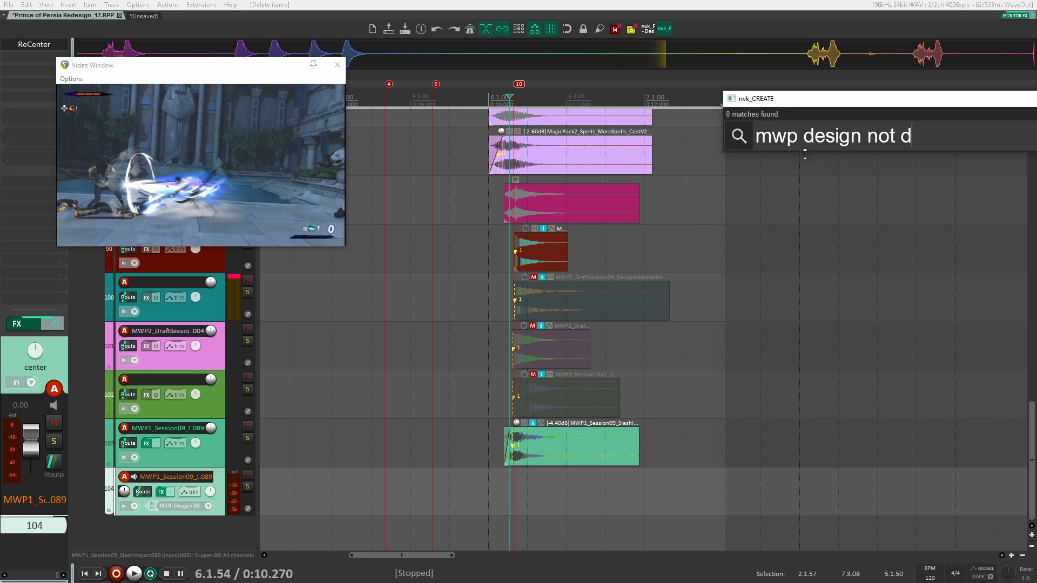
pyautogui.press('Tab')
pyautogui.press('Tab')
pyautogui.press('Tab')
pyautogui.press('Return')
pyautogui.press('space')
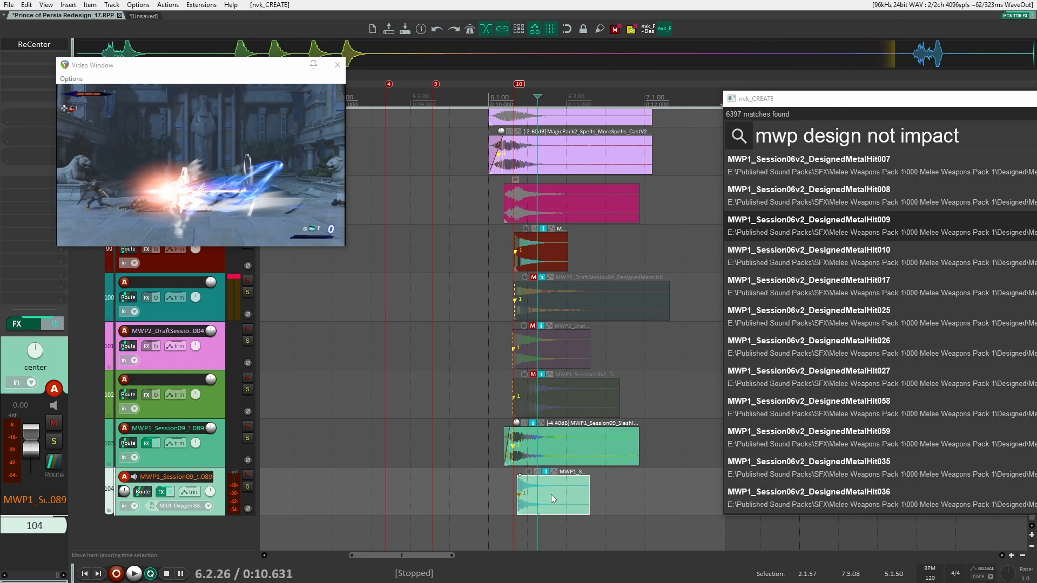
# Stretch the inserted metal hit on track 104 to a rate of 0.494, add a short fade-in, and play it with the attack
pyautogui.click(551, 494)
pyautogui.moveTo(550, 510); pyautogui.dragTo(548, 506)
pyautogui.press('space')
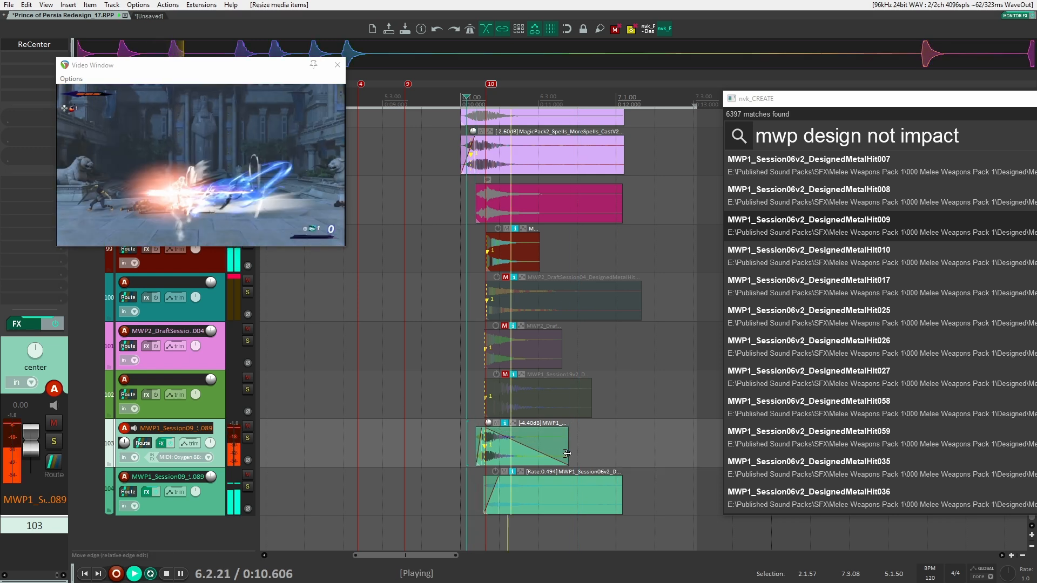
pyautogui.press('space')
pyautogui.press('Down')
pyautogui.press('Return')
# Add the OTT compressor to track 104 with upward and downward compression both set to 0 %
pyautogui.click(212, 502)
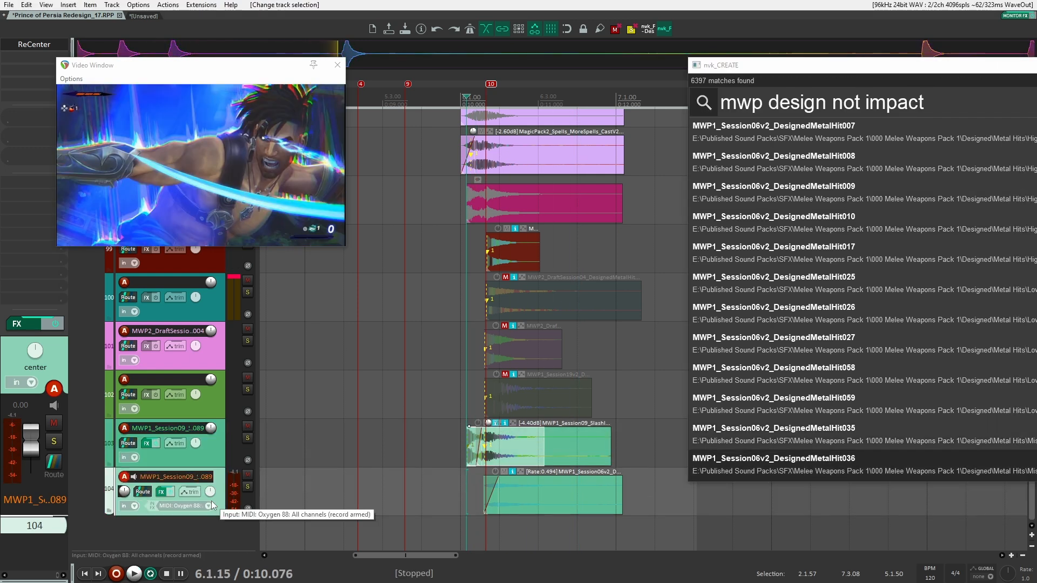
pyautogui.press('o')
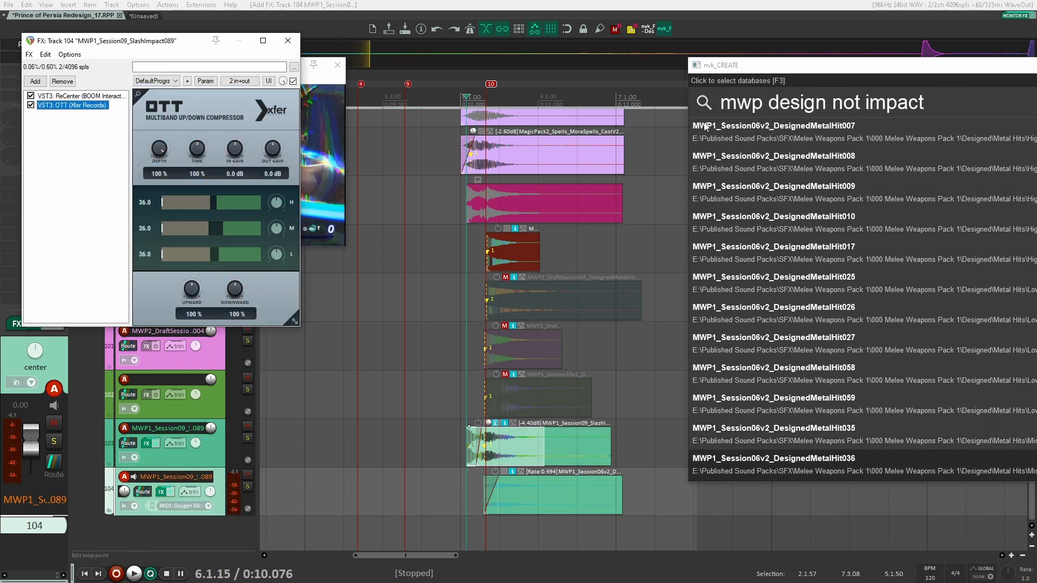
pyautogui.moveTo(189, 292); pyautogui.dragTo(186, 362)
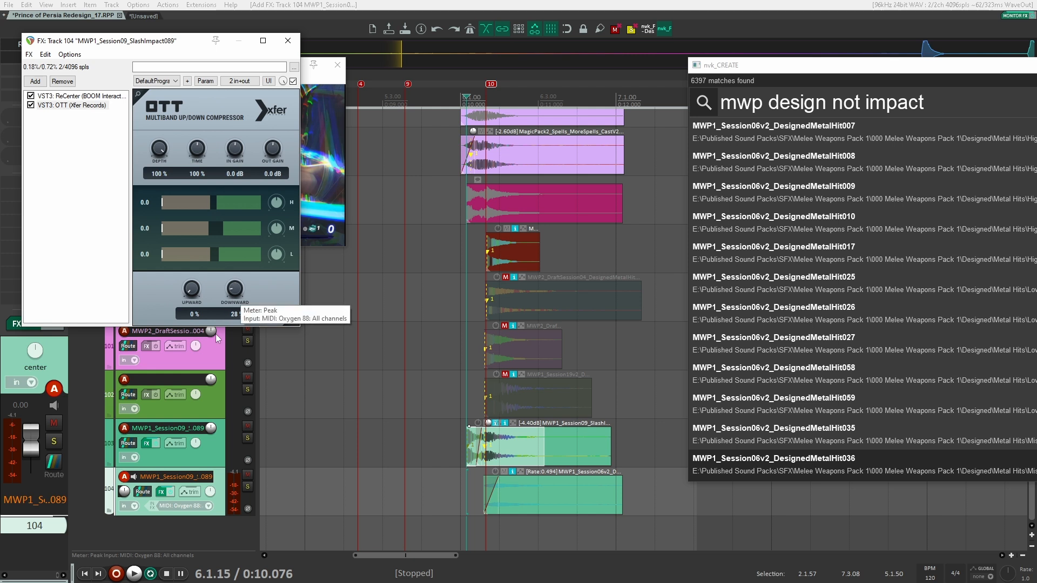
pyautogui.moveTo(234, 292); pyautogui.dragTo(234, 361)
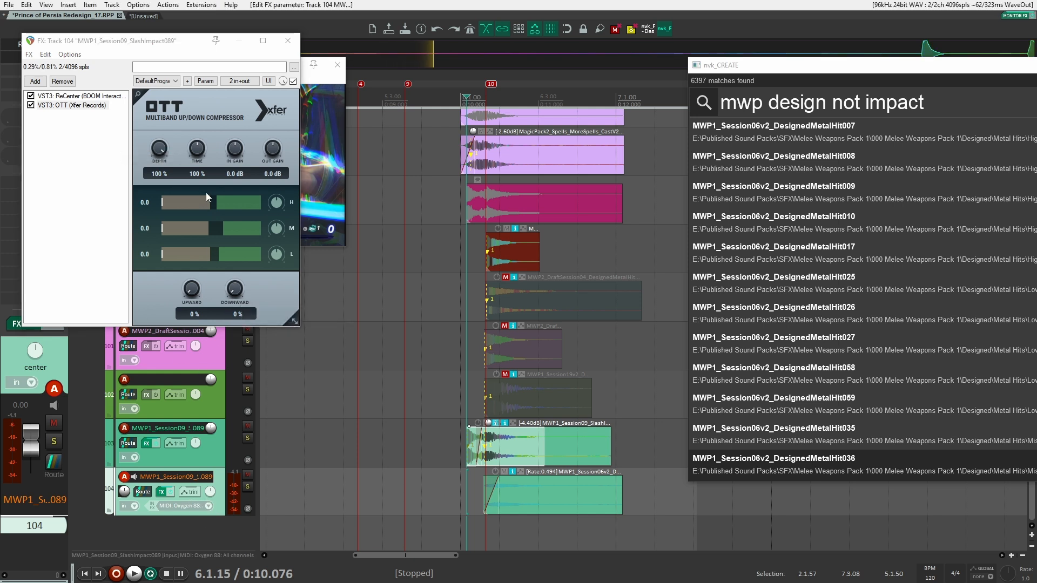
# Audition Session06v2 metal hits in the search results and insert MWP1_Session06v2_DesignedMetalHit007 on a new track below track 104 at marker 10
pyautogui.click(805, 400)
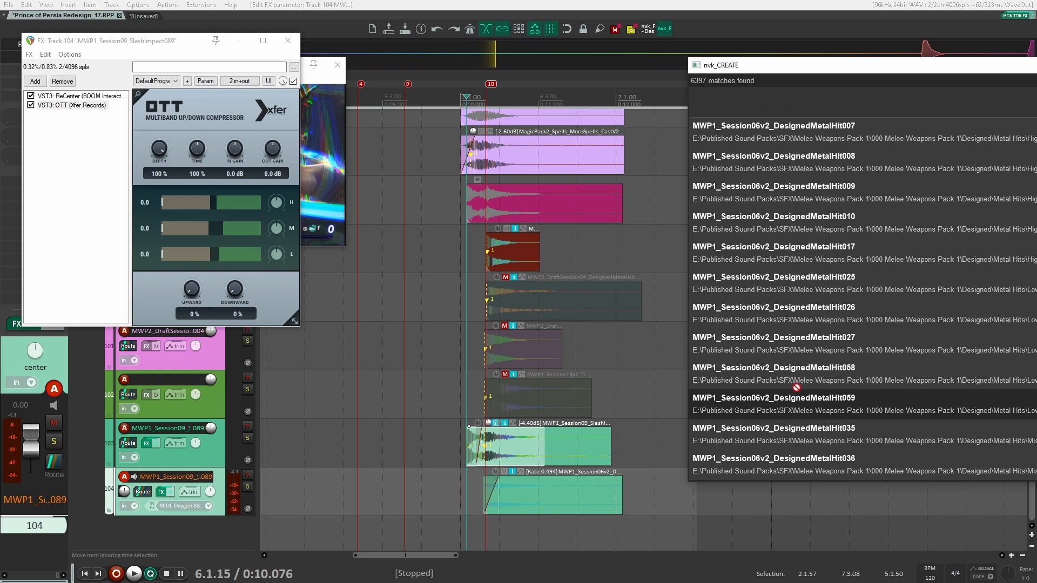
pyautogui.click(797, 389)
pyautogui.click(834, 431)
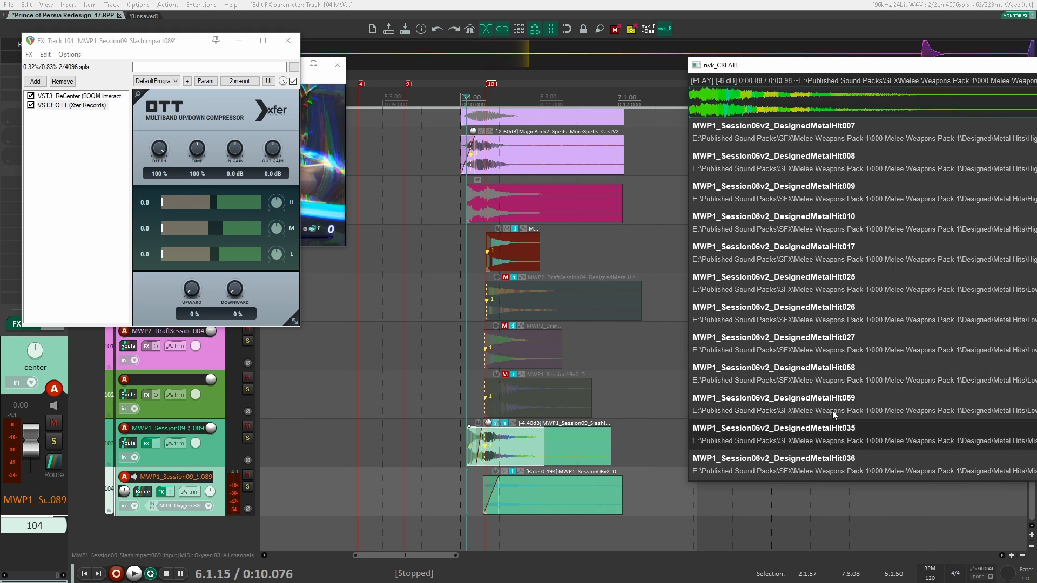
pyautogui.click(835, 415)
pyautogui.click(761, 187)
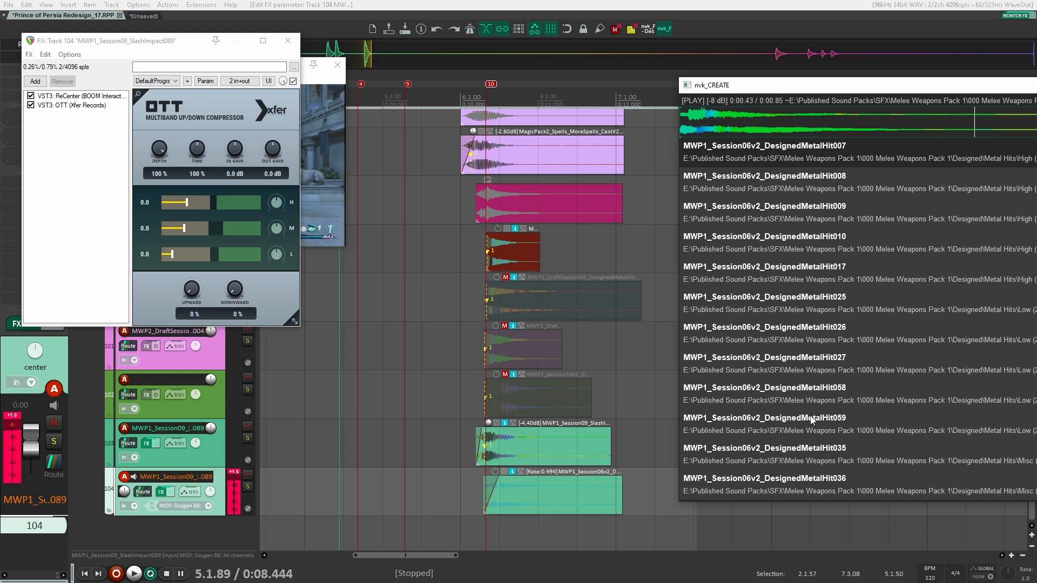
pyautogui.click(805, 401)
pyautogui.click(844, 154)
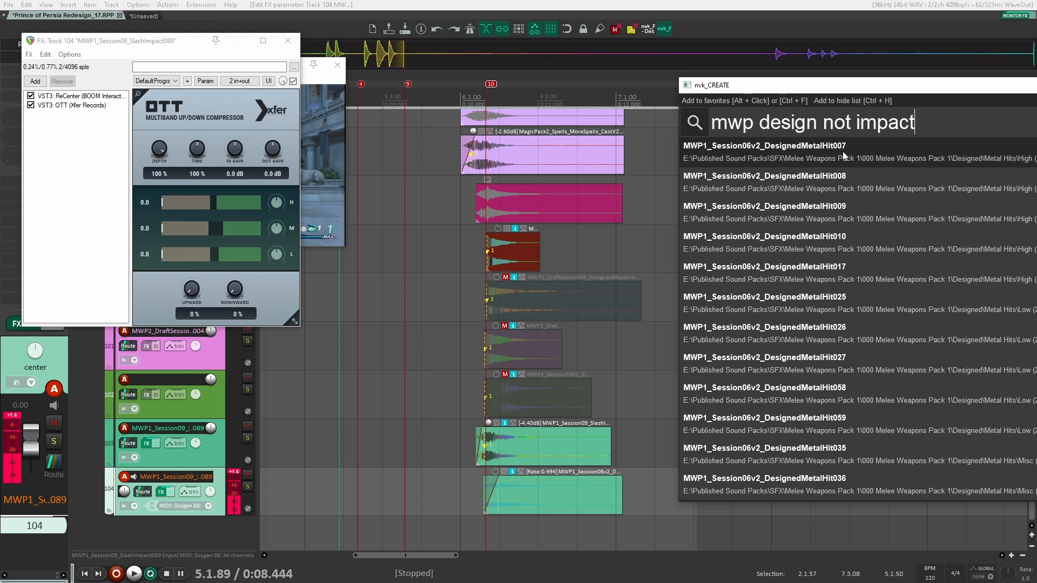
pyautogui.moveTo(803, 154); pyautogui.dragTo(494, 535)
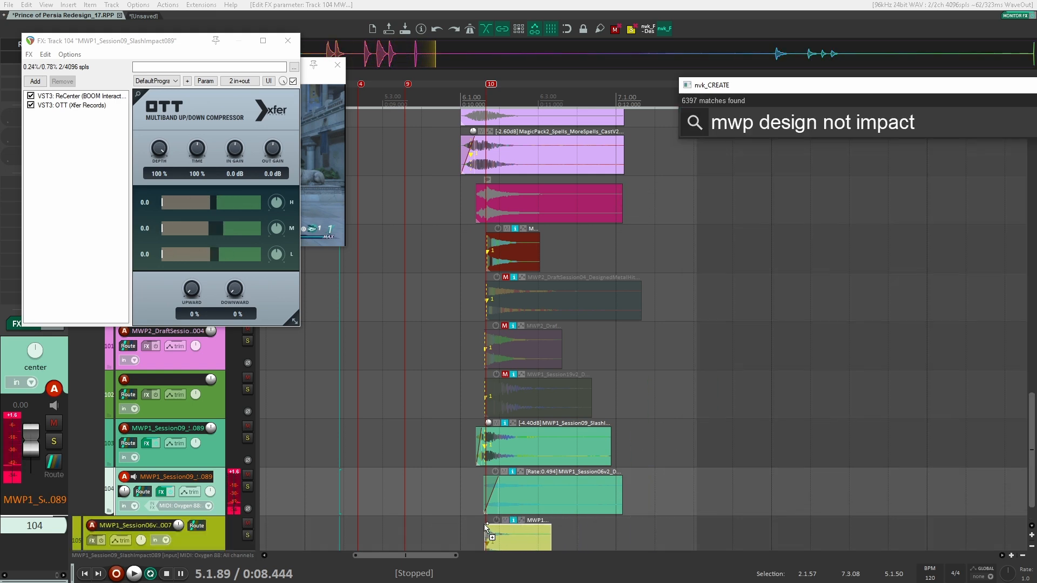
# Mute the stretched metal hit on track 104, move the video window clear of the OTT window, and play the attack from 6.1.31
pyautogui.click(488, 475)
pyautogui.click(473, 479)
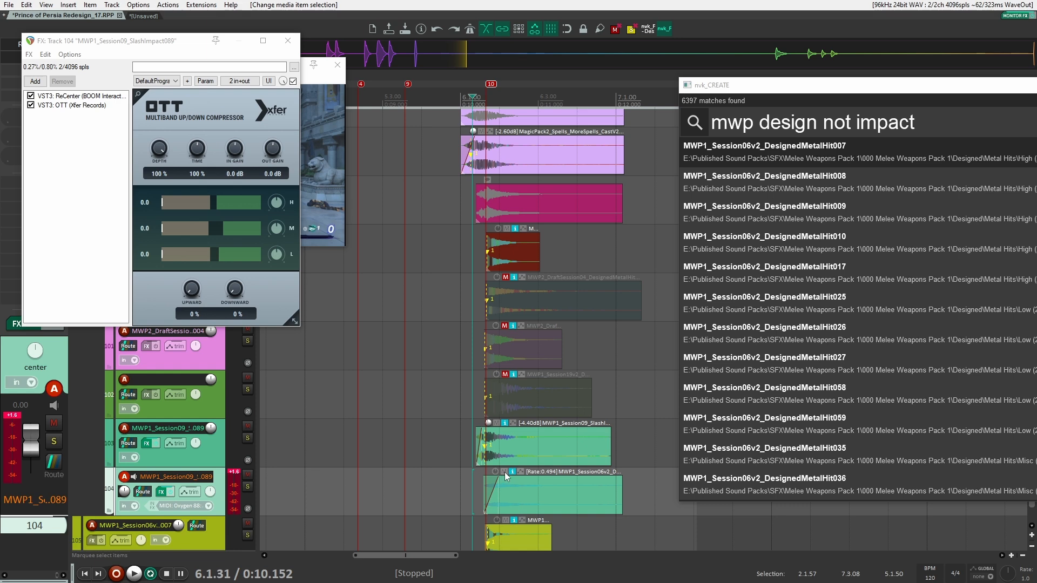
pyautogui.click(503, 472)
pyautogui.press('space')
pyautogui.click(322, 65)
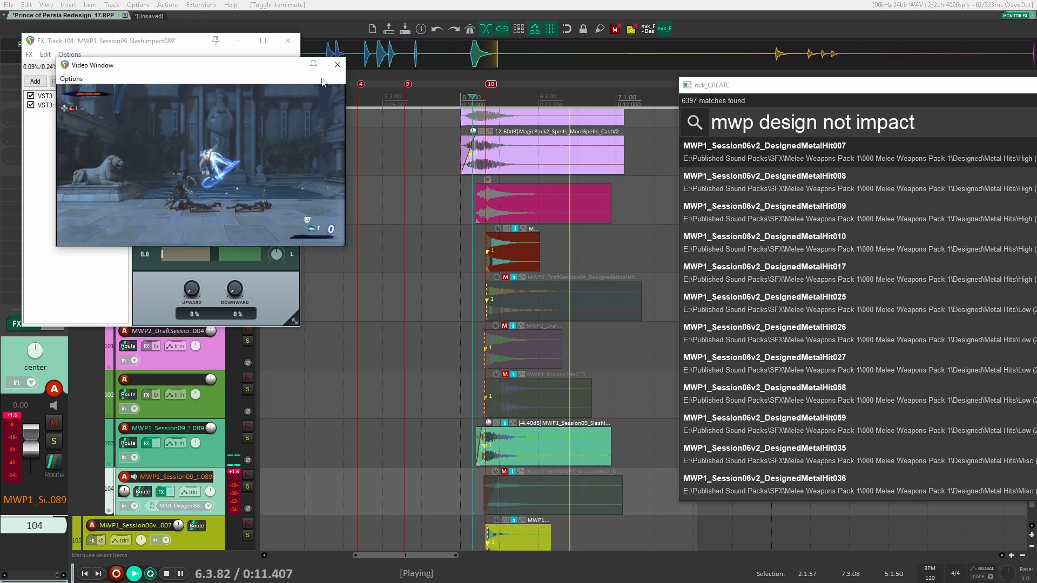
pyautogui.moveTo(286, 73); pyautogui.dragTo(574, 71)
pyautogui.press('space')
pyautogui.press('space')
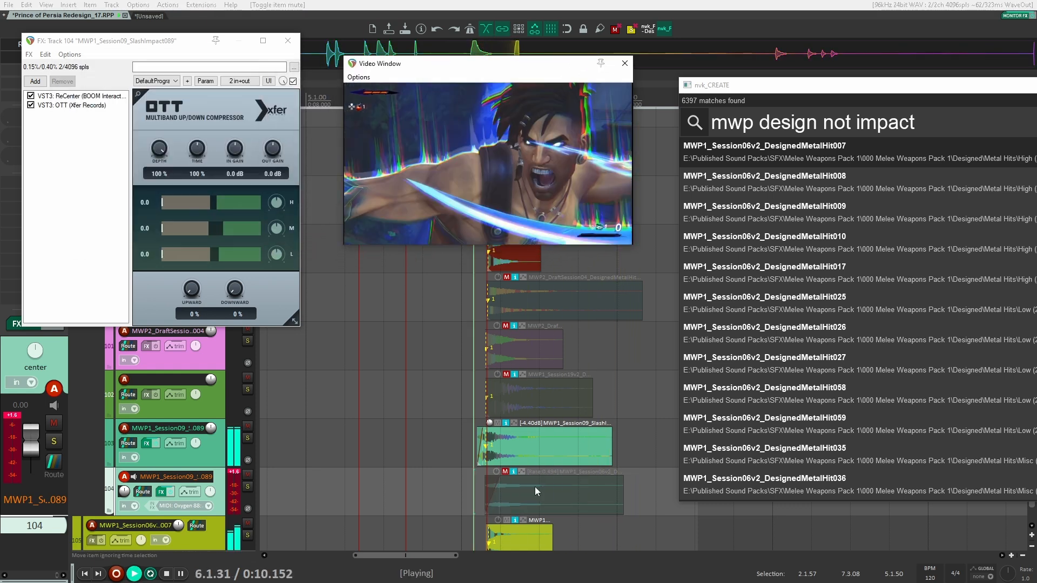
# Mute the slash impact on track 103 and replay the attack with the newly added metal hit
pyautogui.click(498, 424)
pyautogui.press('space')
pyautogui.press('space')
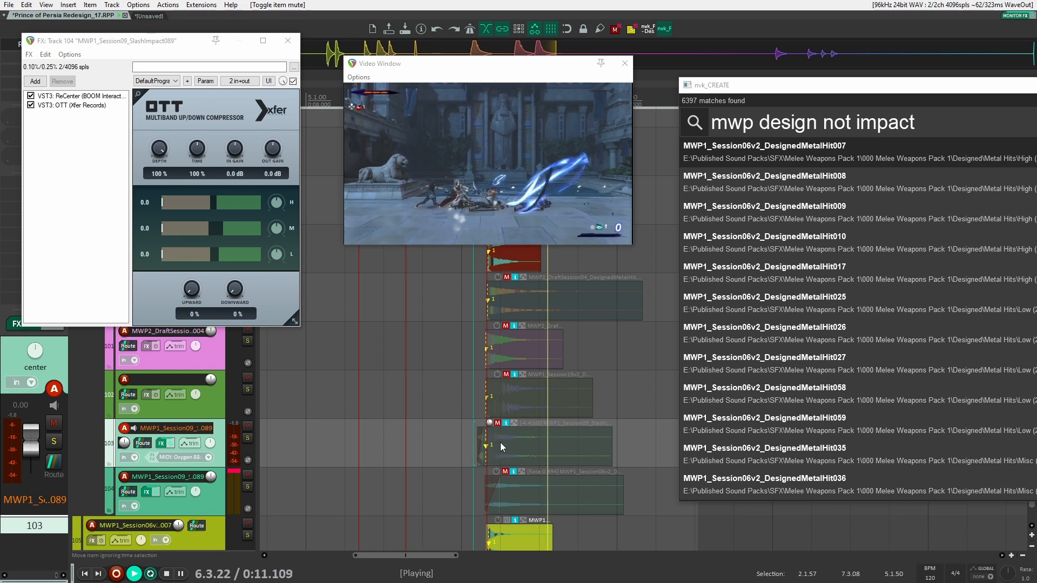
# Audition Melee Weapons results and insert MWP2_DraftSession02_DesignedMetalHitScrape015 on a new track below track 105, aligned with marker 10
pyautogui.click(843, 296)
pyautogui.scroll(-15, 832, 346)
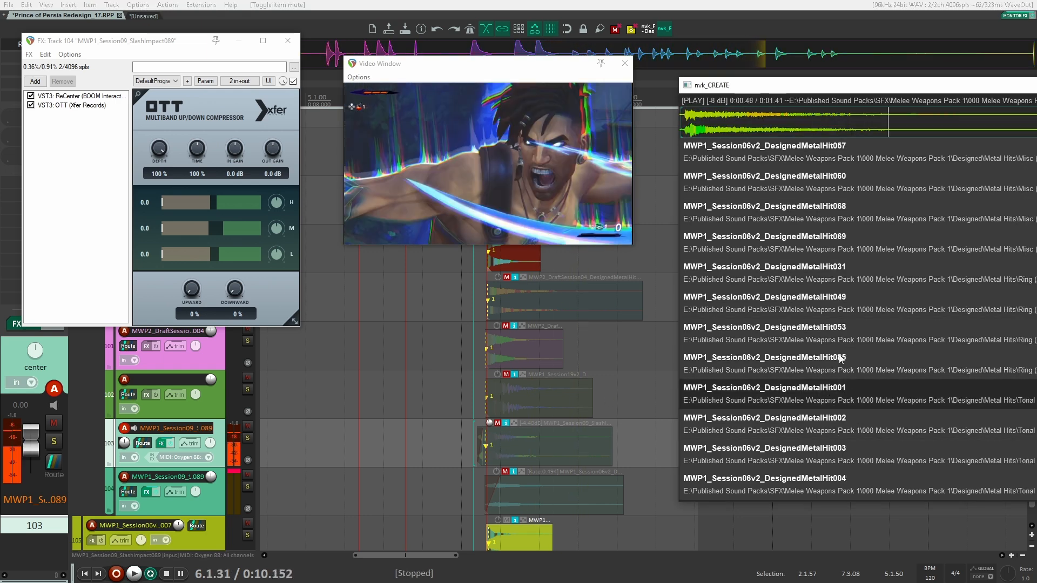
pyautogui.scroll(5, 864, 378)
pyautogui.scroll(-15, 896, 438)
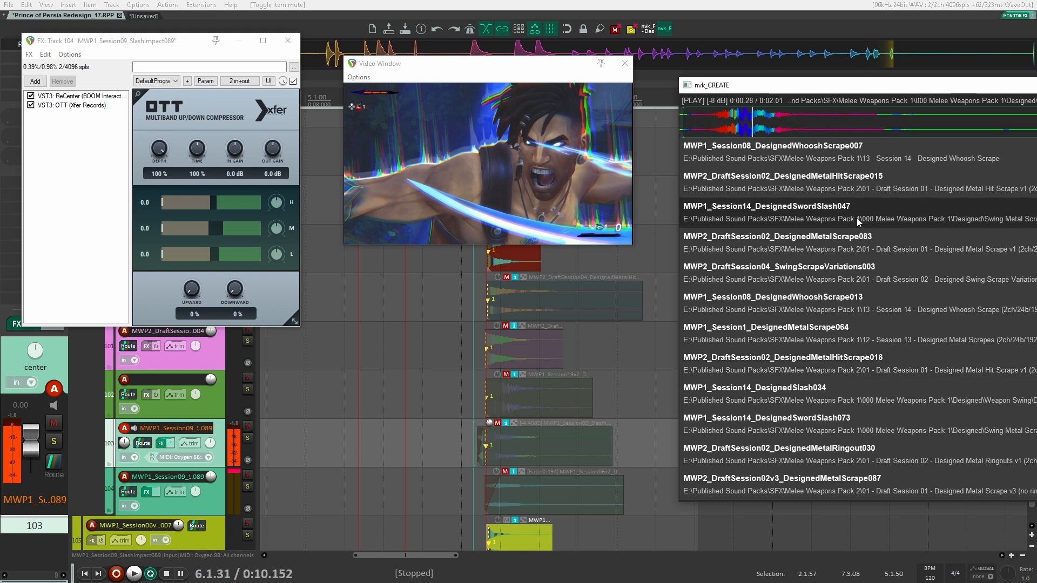
pyautogui.moveTo(567, 543); pyautogui.dragTo(493, 540)
pyautogui.press('space')
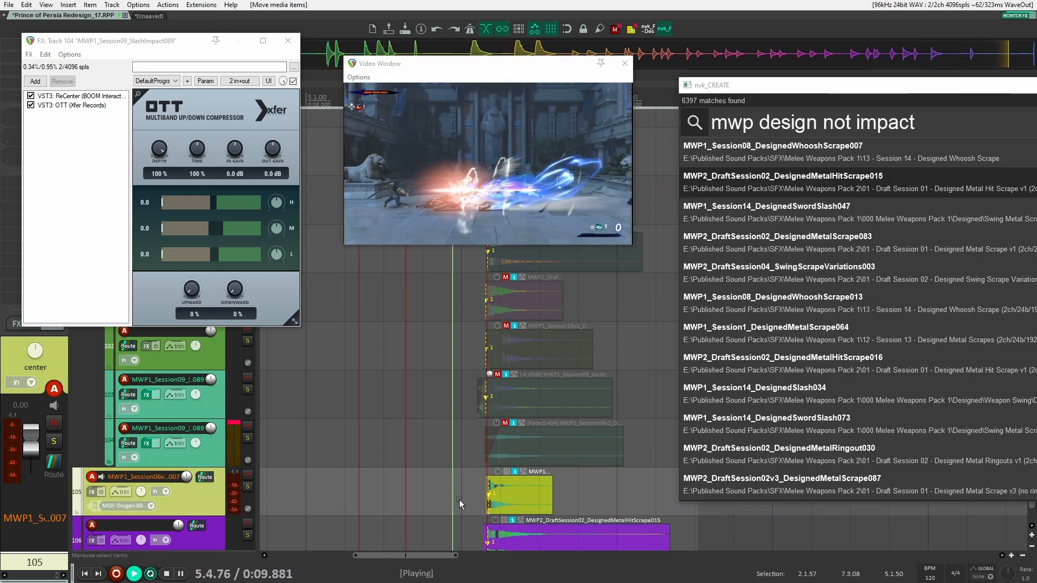
# Move tracks 105 and 106 into the Impact folder and replay the attack with both new layers
pyautogui.keyDown('shift'); pyautogui.click(212, 545); pyautogui.keyUp('shift')
pyautogui.moveTo(212, 544); pyautogui.dragTo(223, 458)
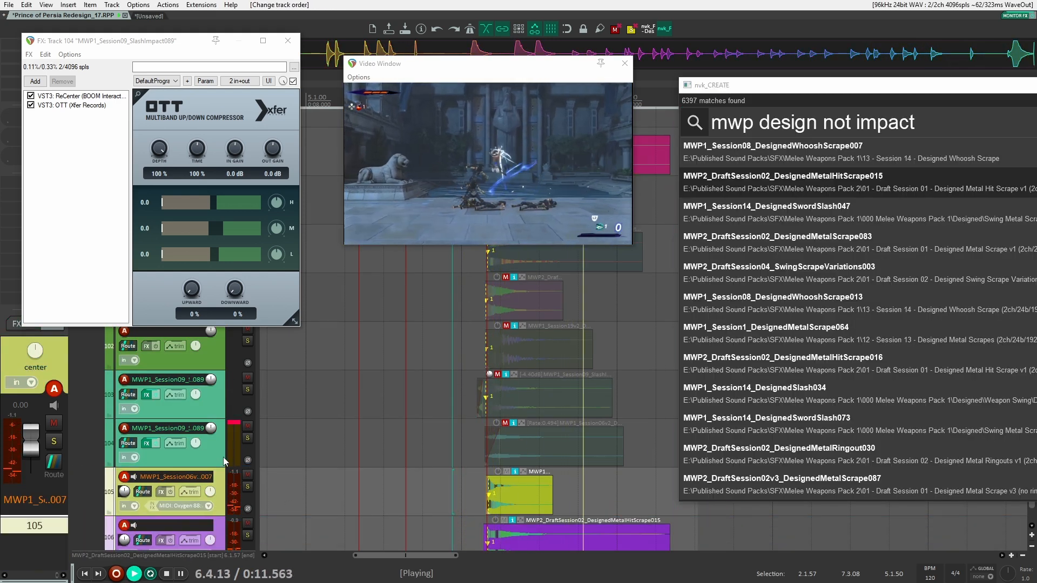
pyautogui.press('space')
pyautogui.click(478, 472)
pyautogui.scroll(-1, 478, 471)
pyautogui.click(478, 471)
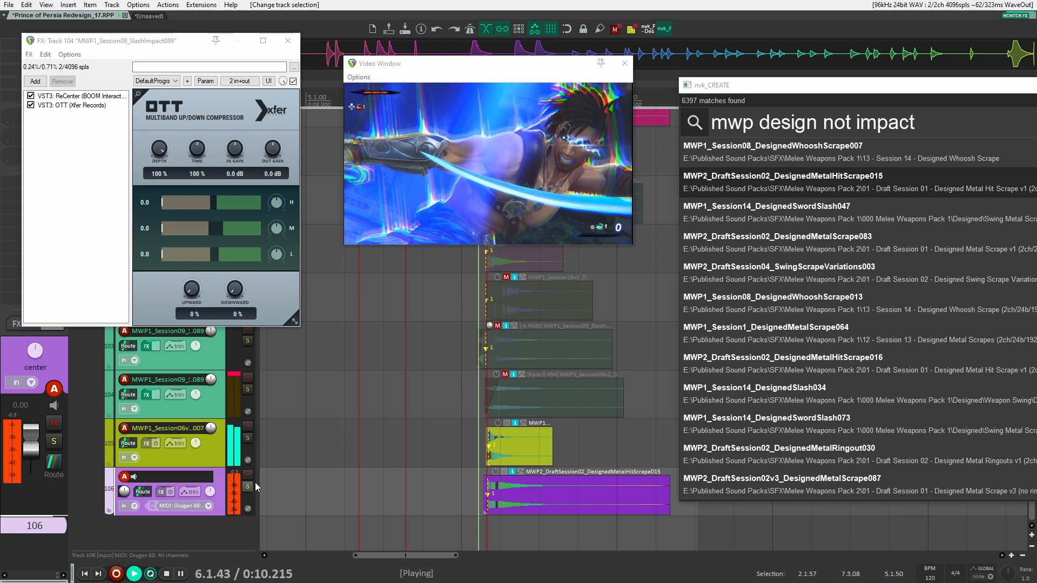
pyautogui.press('space')
pyautogui.press('space')
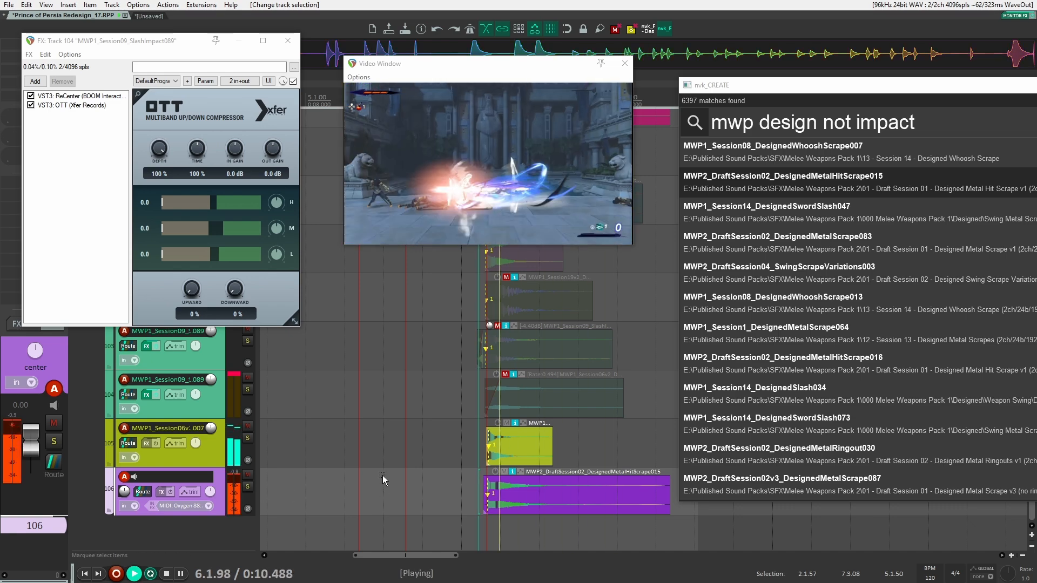
pyautogui.press('space')
# With track 105's metal hit muted, set the hit scrape on track 106 to -3.40 dB and nudge it slightly earlier
pyautogui.click(456, 446)
pyautogui.click(506, 423)
pyautogui.press('space')
pyautogui.moveTo(495, 472); pyautogui.dragTo(557, 495)
pyautogui.press('space')
pyautogui.press('space')
pyautogui.press('space')
pyautogui.press('space')
pyautogui.press('space')
pyautogui.press('space')
pyautogui.press('space')
# Unmute the metal hit on track 105, briefly solo its track, and replay it against the hit scrape
pyautogui.click(506, 423)
pyautogui.click(248, 440)
pyautogui.press('space')
pyautogui.click(248, 440)
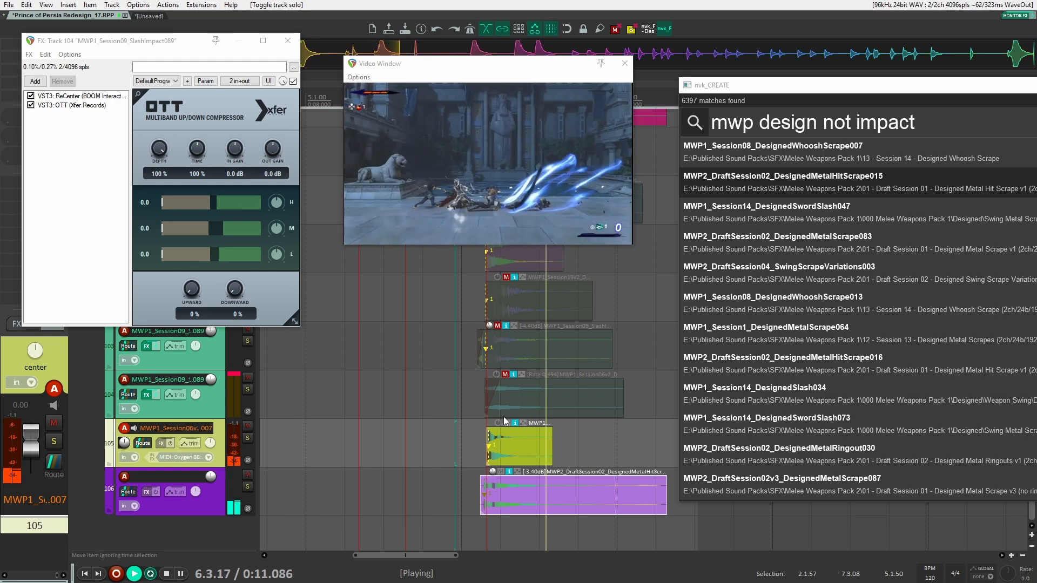
pyautogui.press('space')
# Adjust the fade of track 105's metal hit and add ReCenter to that track with the width at 22 %
pyautogui.scroll(10, 521, 454)
pyautogui.moveTo(530, 461); pyautogui.dragTo(514, 463)
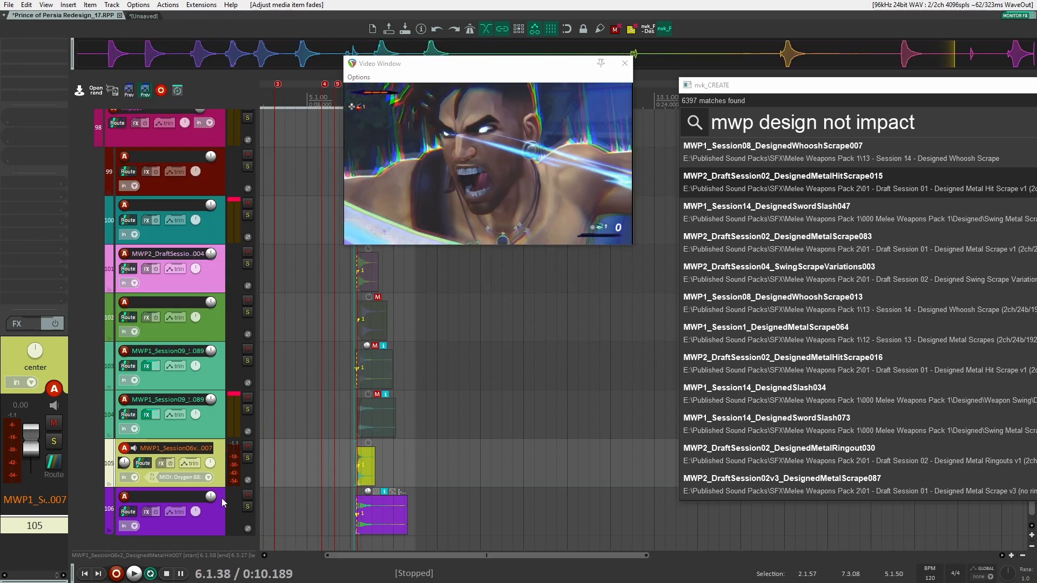
pyautogui.press('f')
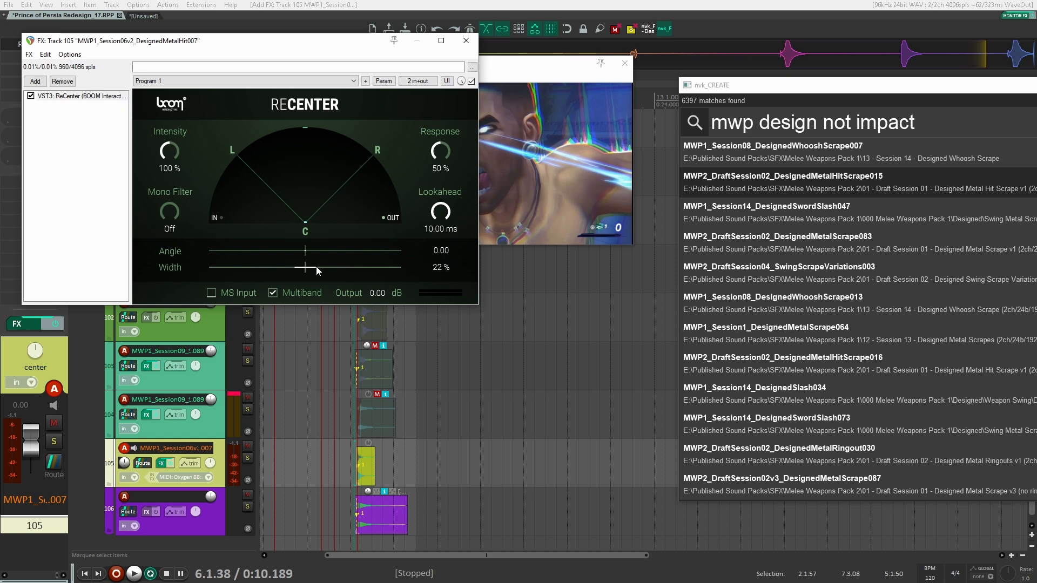
pyautogui.press('space')
pyautogui.click(465, 41)
pyautogui.press('space')
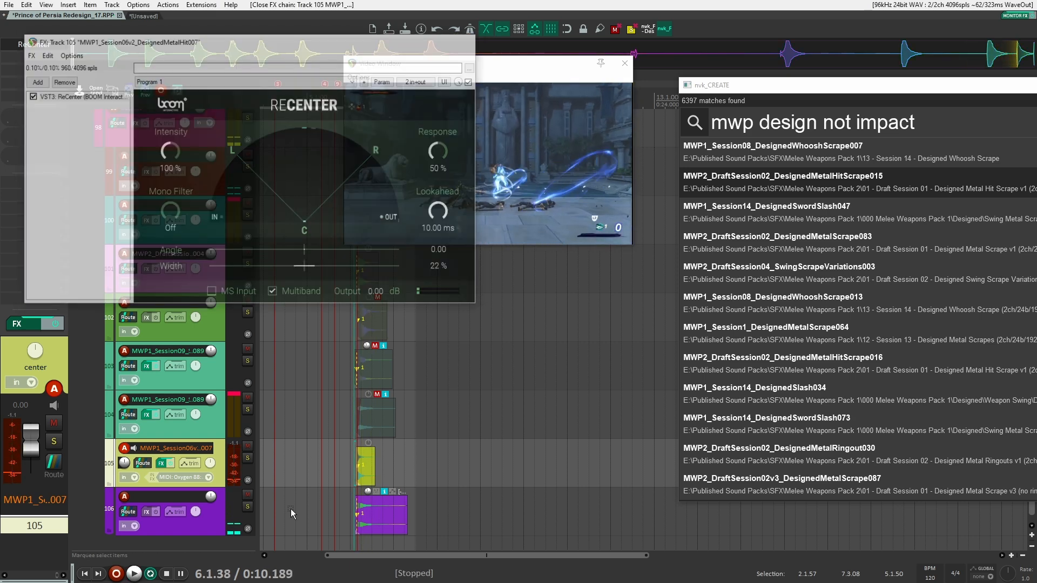
# Copy ReCenter from track 105 to track 106, solo the Impact folder, and replay the attack
pyautogui.click(201, 450)
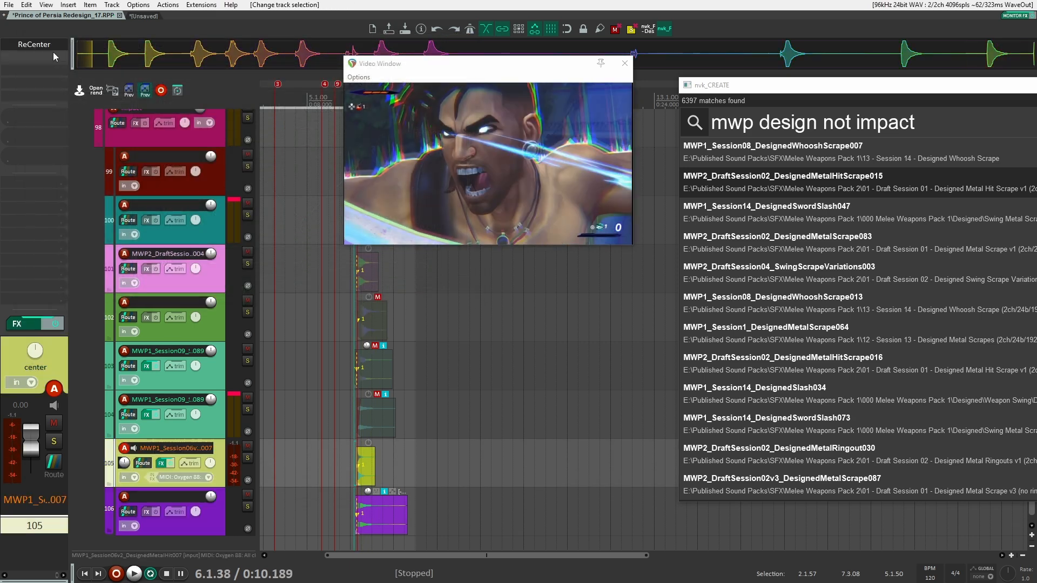
pyautogui.click(269, 511)
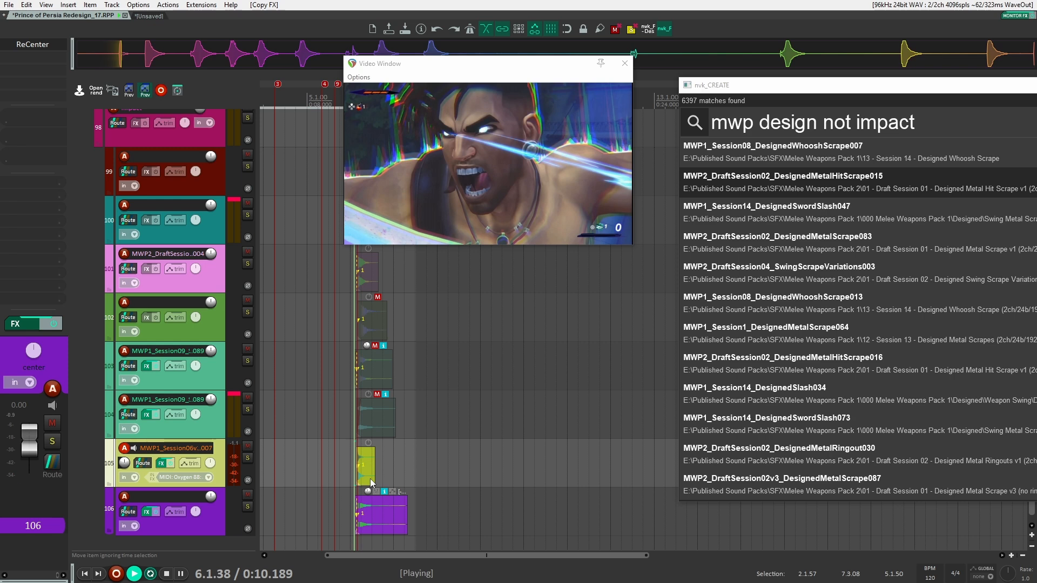
pyautogui.press('space')
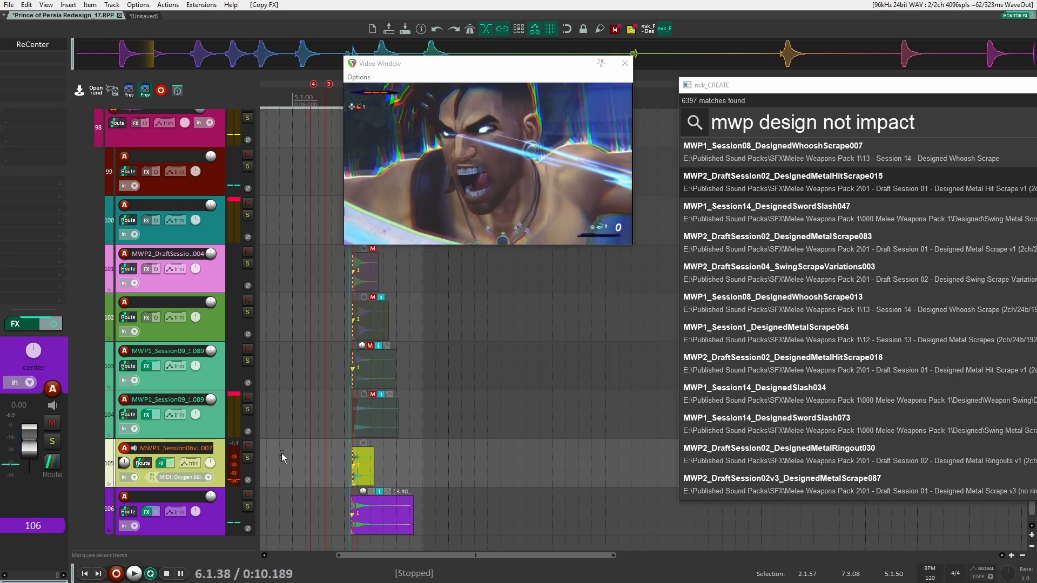
pyautogui.scroll(3, 281, 452)
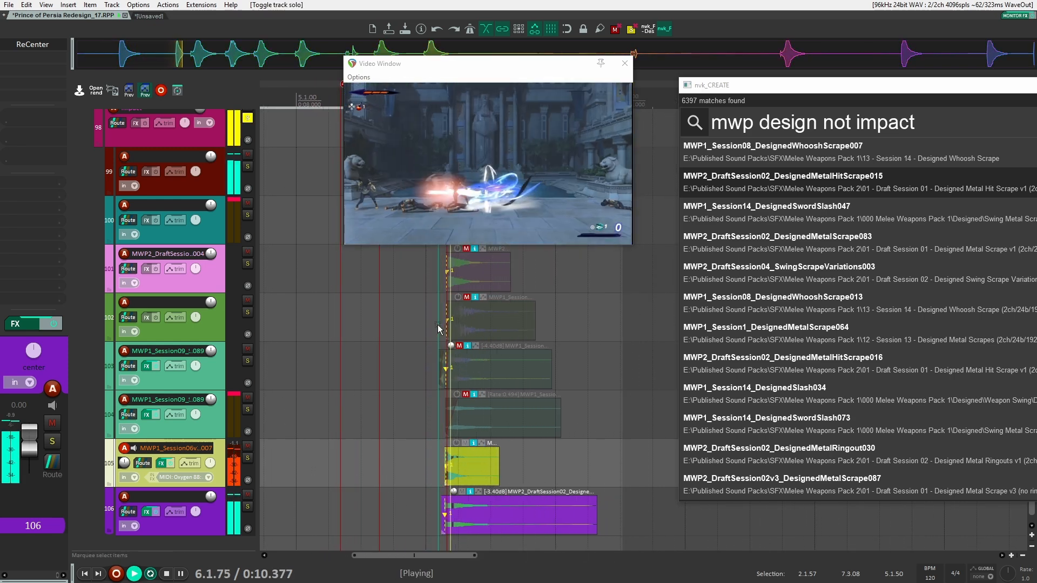
pyautogui.press('space')
# Trim the start of track 105's metal hit, line its transient up with the hit scrape on track 106, and replay
pyautogui.scroll(2, 423, 448)
pyautogui.scroll(3, 423, 448)
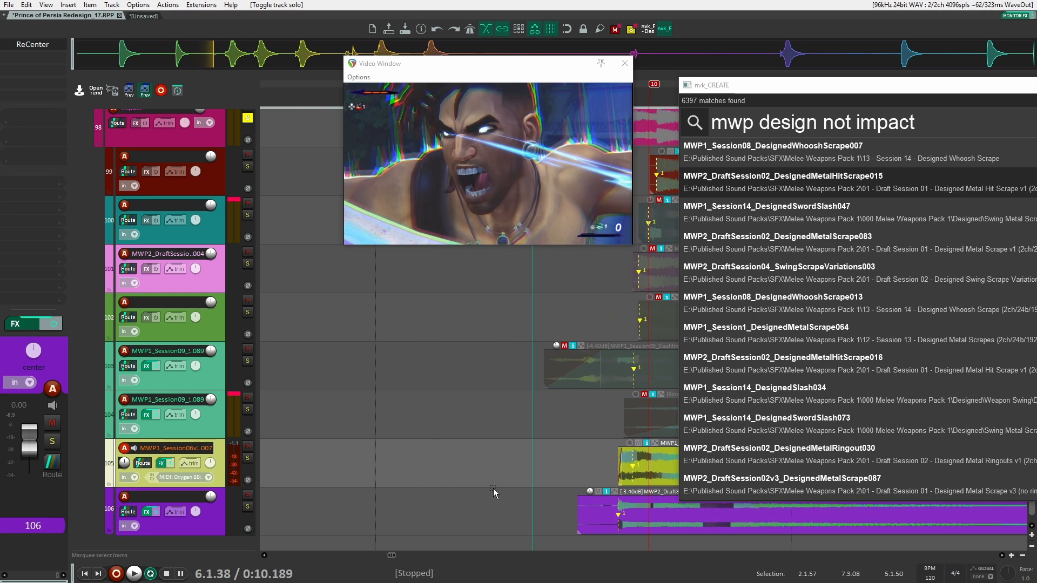
pyautogui.scroll(2, 617, 509)
pyautogui.moveTo(649, 512); pyautogui.dragTo(553, 506)
pyautogui.moveTo(589, 470)
pyautogui.mouseDown()
pyautogui.moveTo(566, 459)
pyautogui.moveTo(573, 466)
pyautogui.mouseUp()
pyautogui.moveTo(502, 455); pyautogui.dragTo(518, 456)
pyautogui.click(413, 449)
pyautogui.press('space')
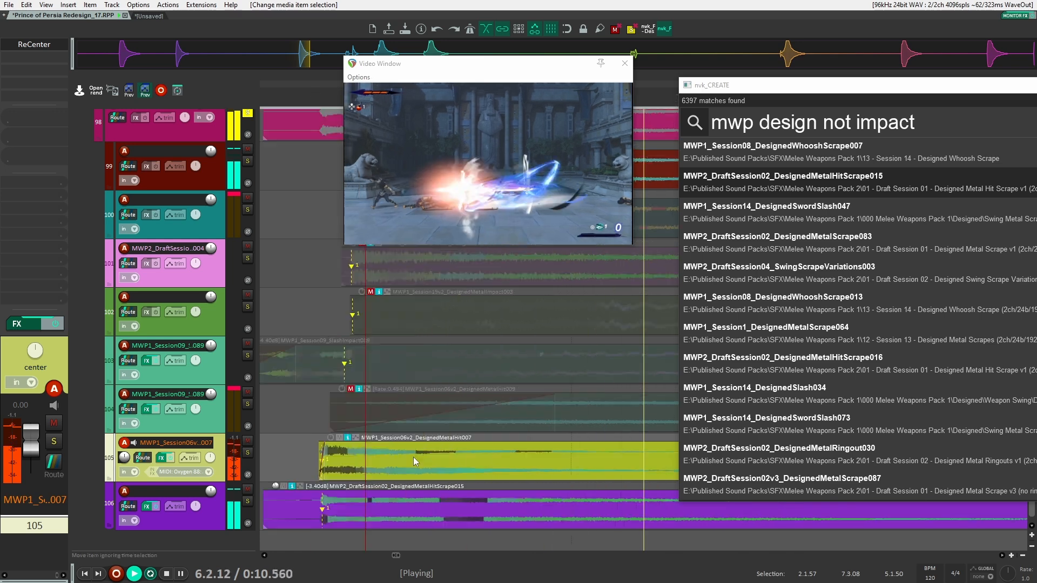
pyautogui.press('space')
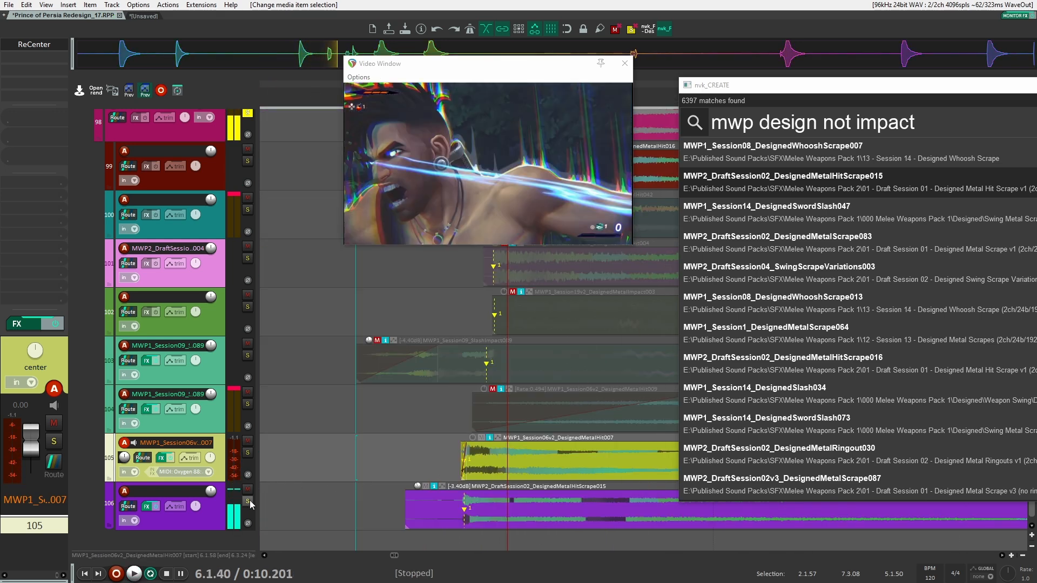
# Solo tracks 106 and 105 in turn and play the attack to compare the hit scrape with the metal hit
pyautogui.click(247, 501)
pyautogui.press('space')
pyautogui.press('space')
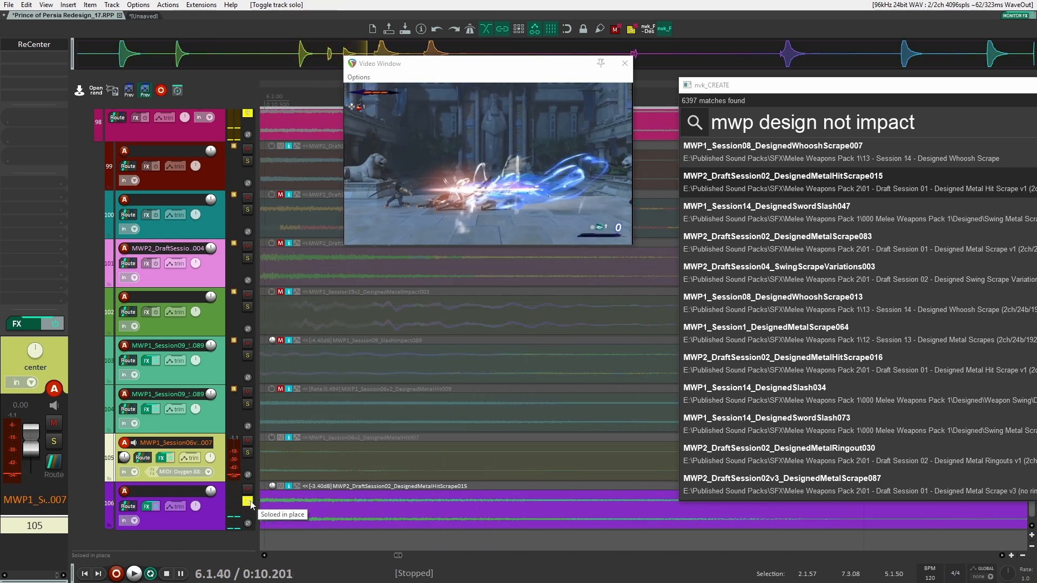
pyautogui.moveTo(271, 491); pyautogui.dragTo(506, 492)
pyautogui.click(247, 454)
pyautogui.click(247, 501)
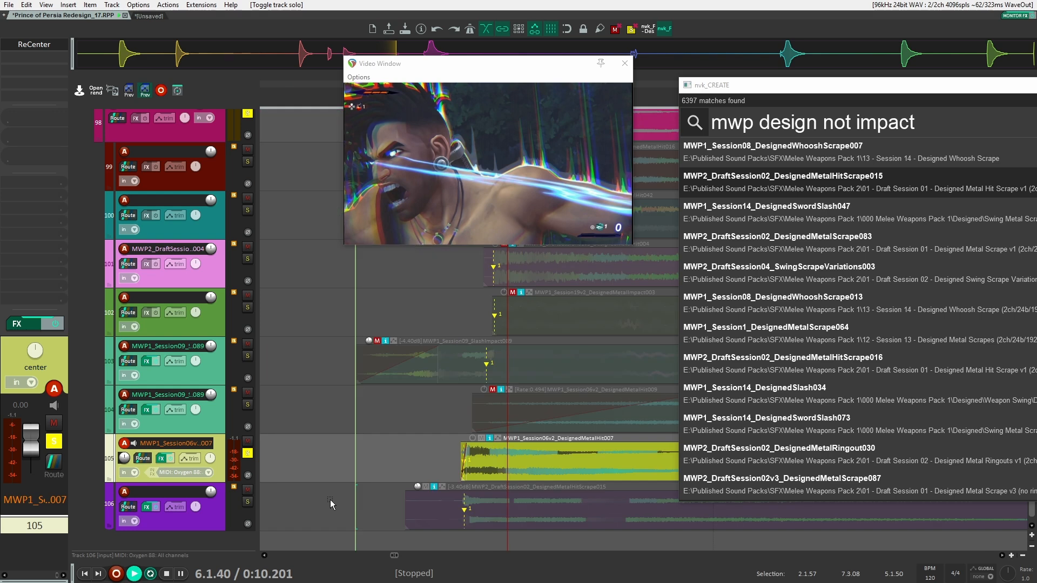
pyautogui.press('space')
pyautogui.press('space')
pyautogui.press('space')
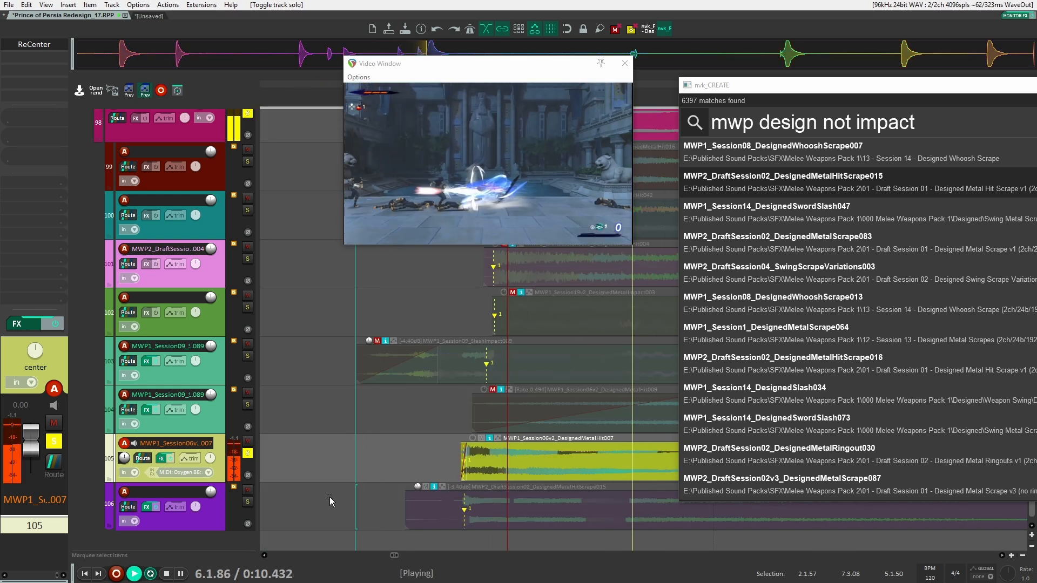
pyautogui.press('space')
# Solo track 106 alongside track 105 and play the two impact layers together
pyautogui.click(247, 501)
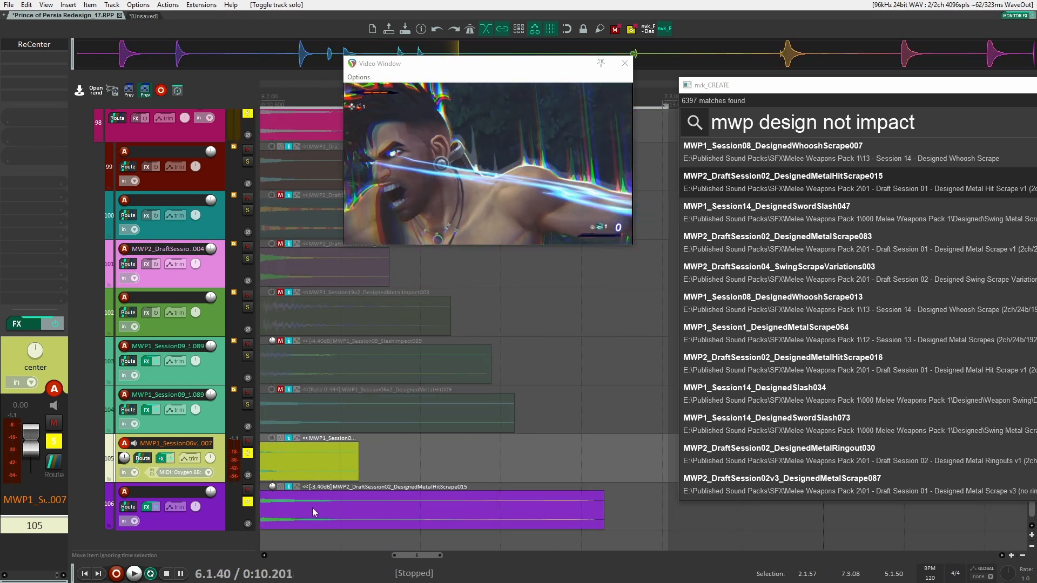
pyautogui.press('space')
pyautogui.press('space')
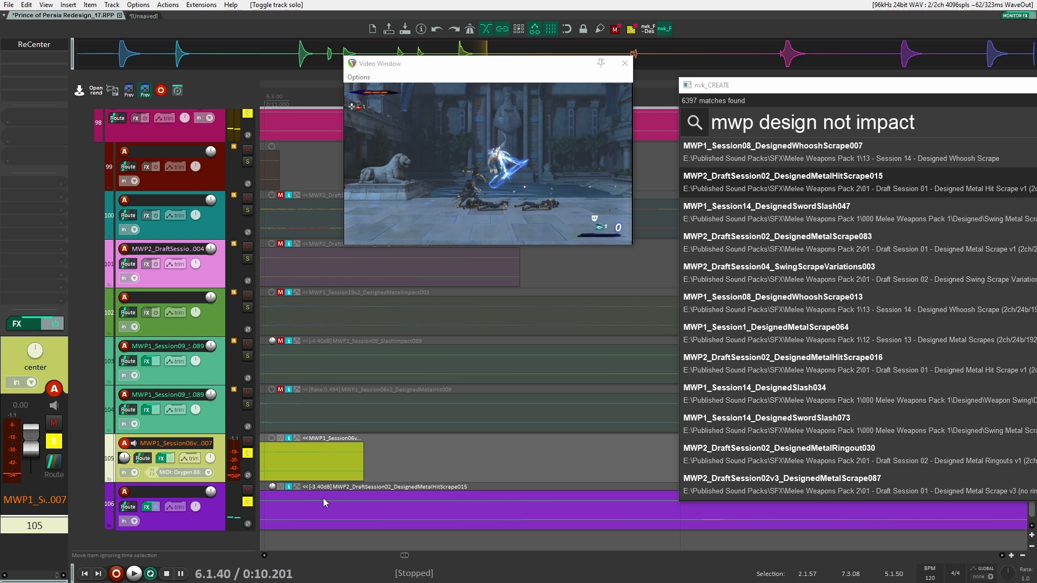
pyautogui.scroll(3, 322, 502)
pyautogui.press('space')
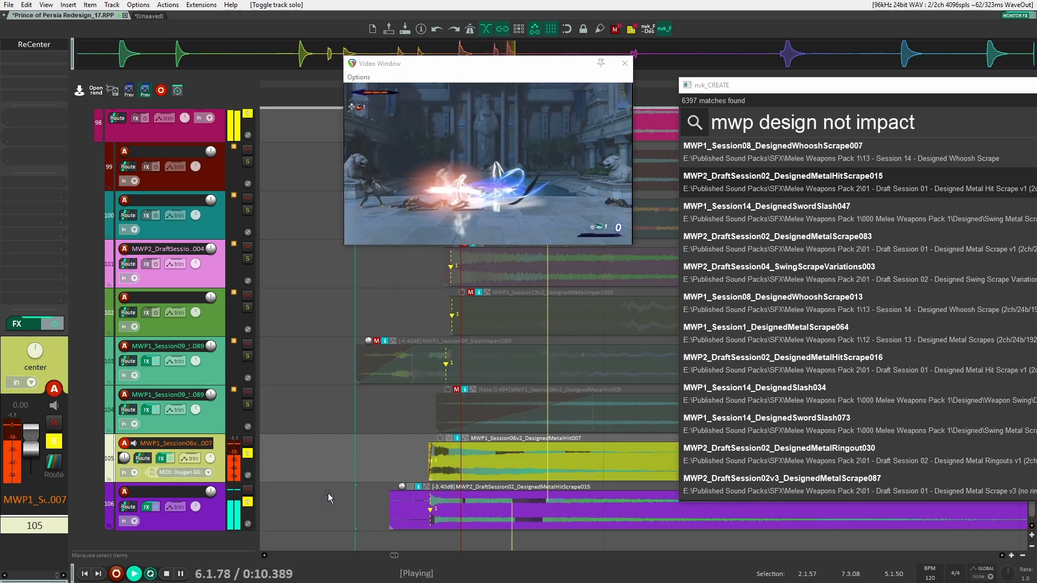
pyautogui.press('space')
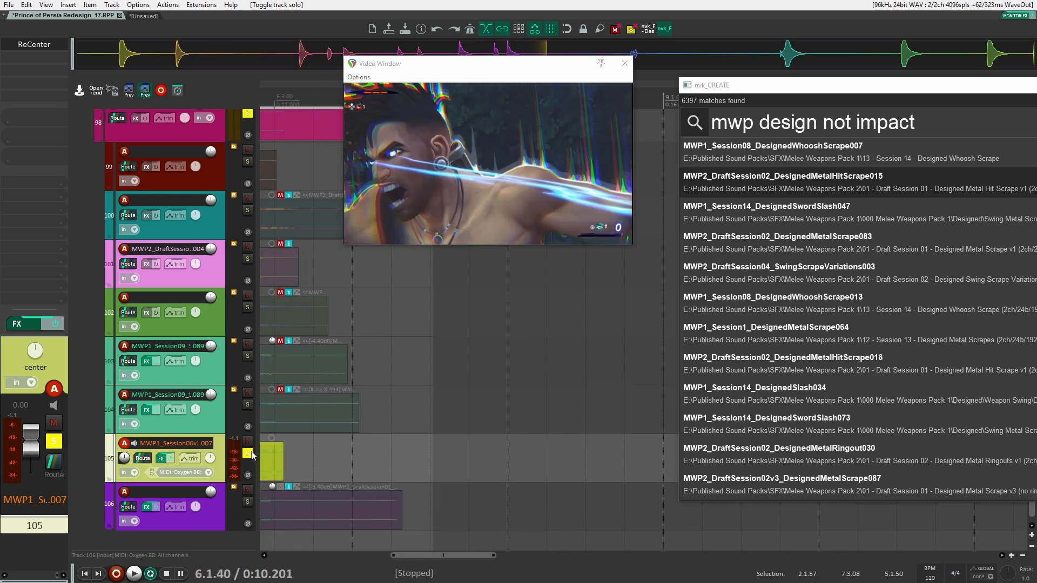
# Clear the solos on tracks 105 and 106 and replay the whole Impact folder
pyautogui.scroll(-5, 500, 464)
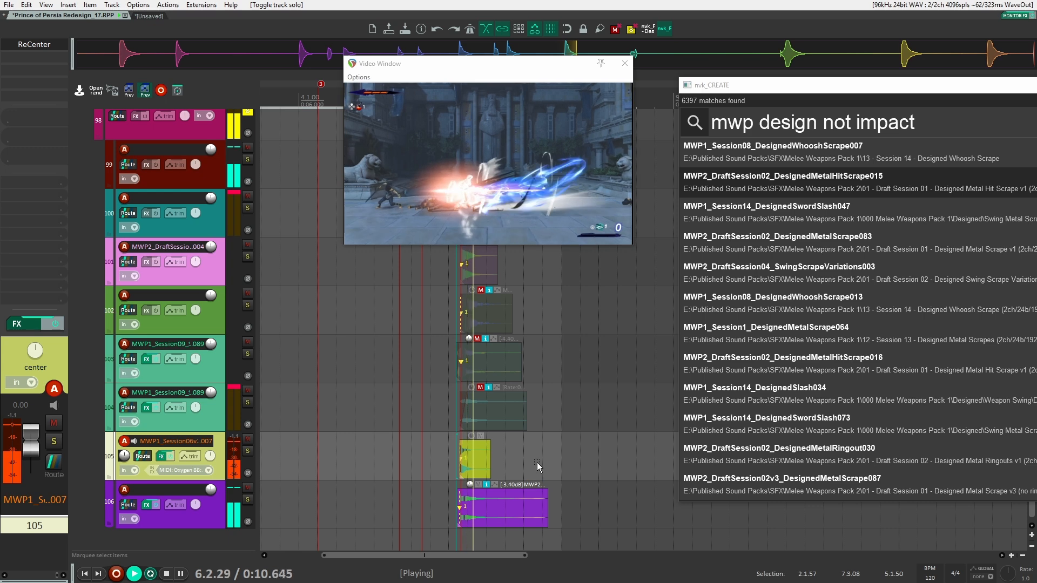
pyautogui.press('space')
pyautogui.scroll(3, 476, 440)
pyautogui.press('space')
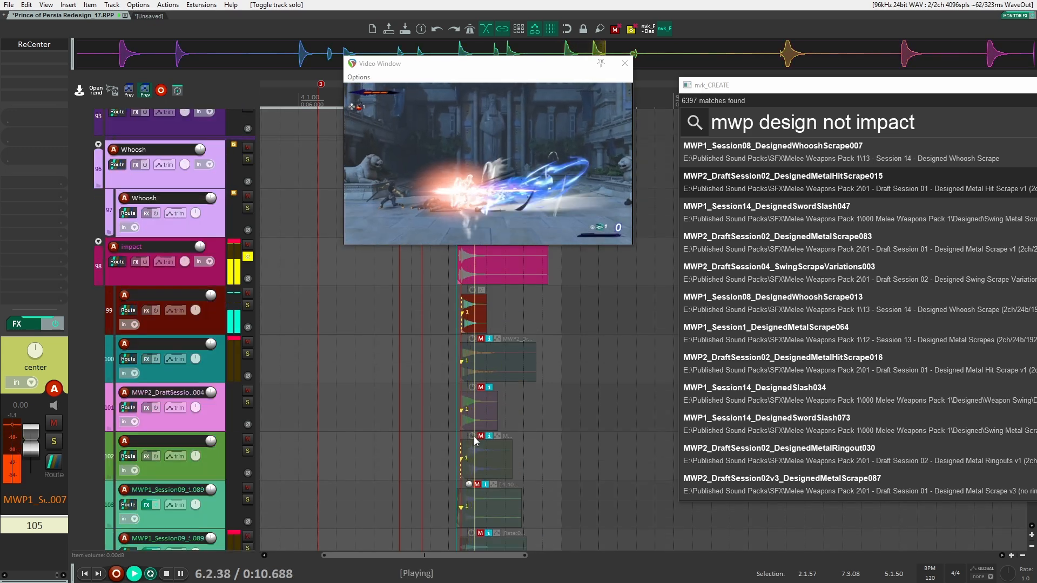
# Mute the item on track 99 and replay the remaining impact layers
pyautogui.click(481, 290)
pyautogui.scroll(3, 475, 345)
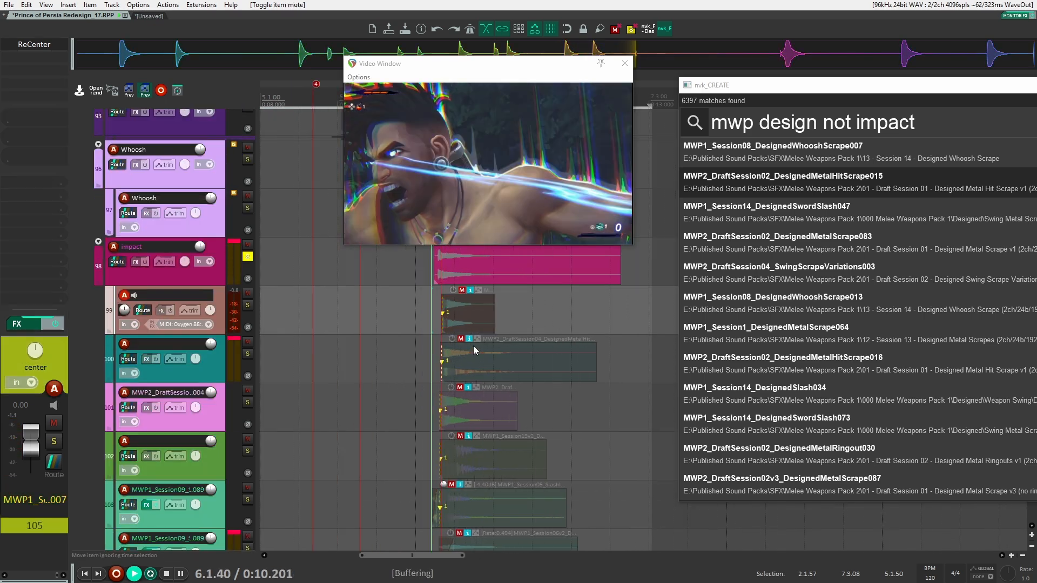
pyautogui.press('space')
pyautogui.press('space')
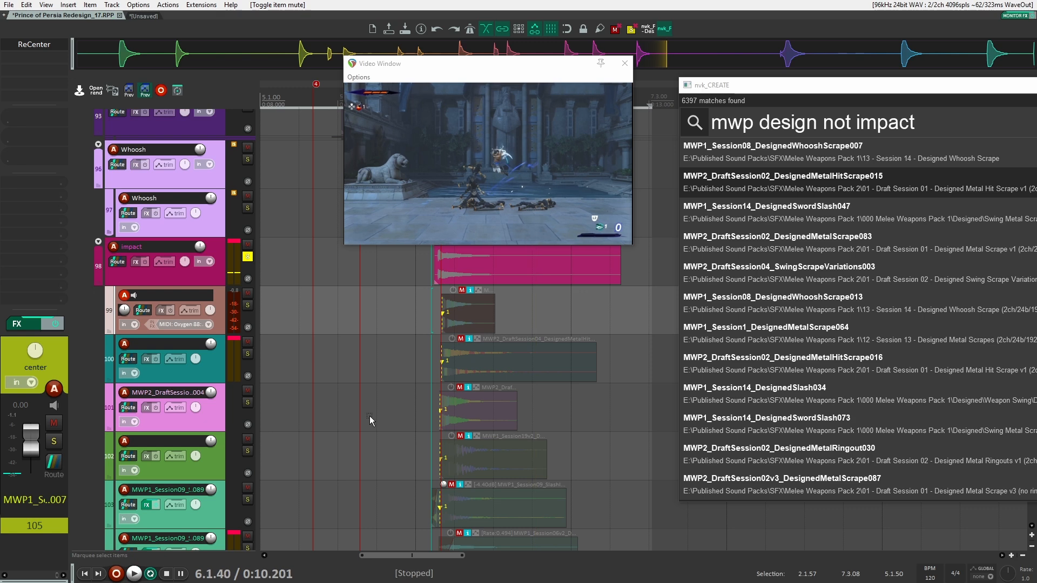
pyautogui.scroll(-3, 452, 413)
pyautogui.scroll(3, 453, 413)
pyautogui.press('space')
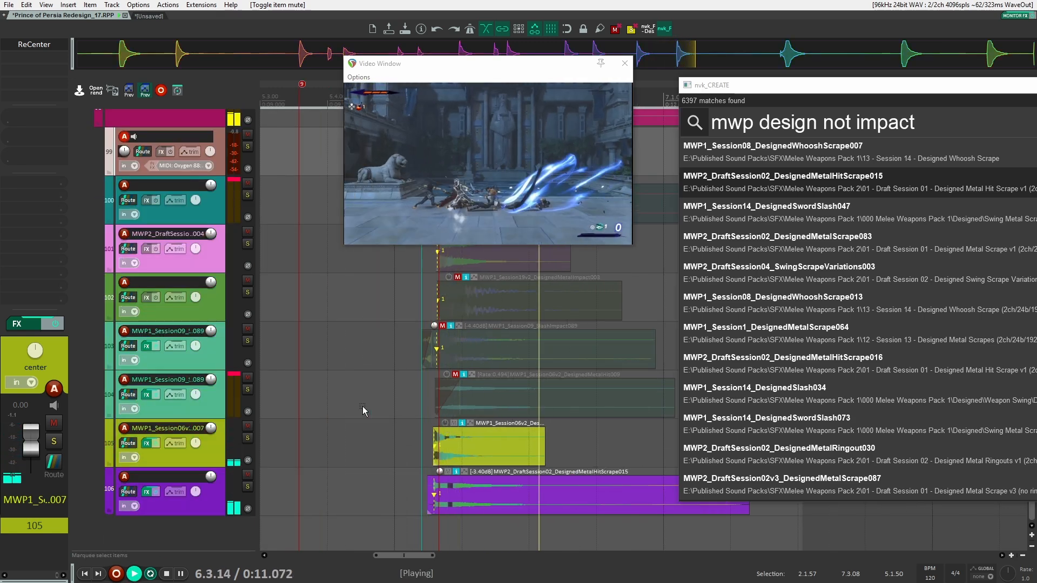
pyautogui.press('space')
# Clear the solo on the Impact folder and play the full mix of the attack from 4.4.61
pyautogui.scroll(5, 362, 408)
pyautogui.scroll(-1, 303, 368)
pyautogui.click(248, 342)
pyautogui.scroll(-2, 313, 378)
pyautogui.scroll(6, 332, 398)
pyautogui.scroll(-1, 300, 439)
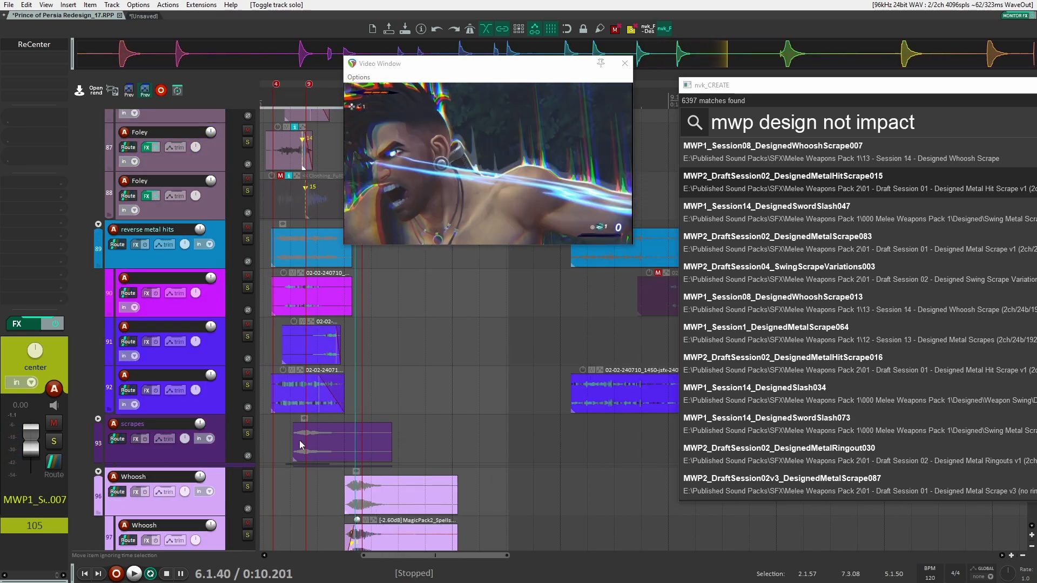
pyautogui.scroll(2, 436, 386)
pyautogui.click(381, 324)
pyautogui.press('space')
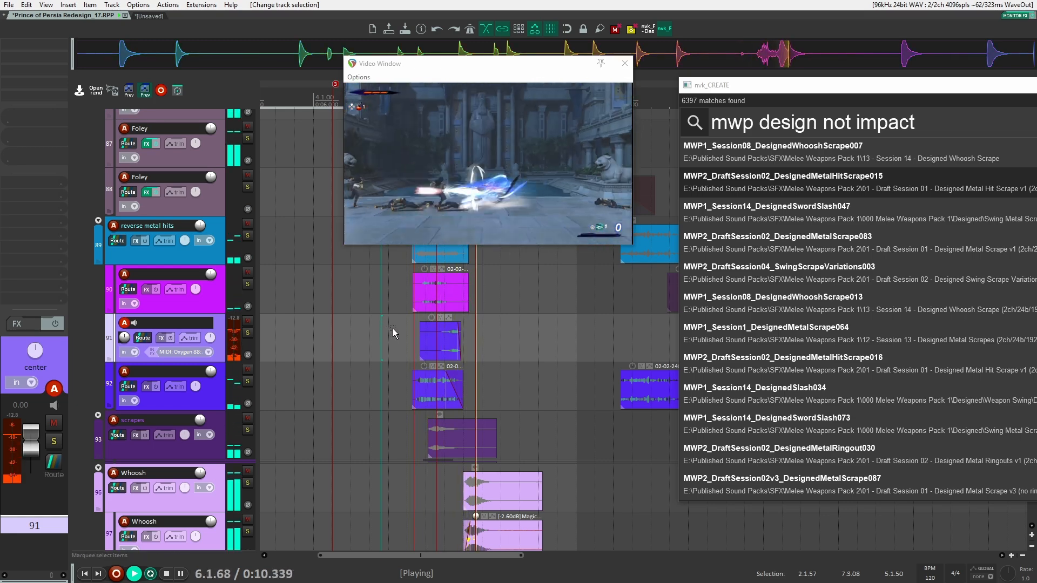
pyautogui.press('space')
# Move the impact items on tracks 105 and 106 slightly earlier together and replay the attack in the full mix
pyautogui.scroll(-8, 443, 334)
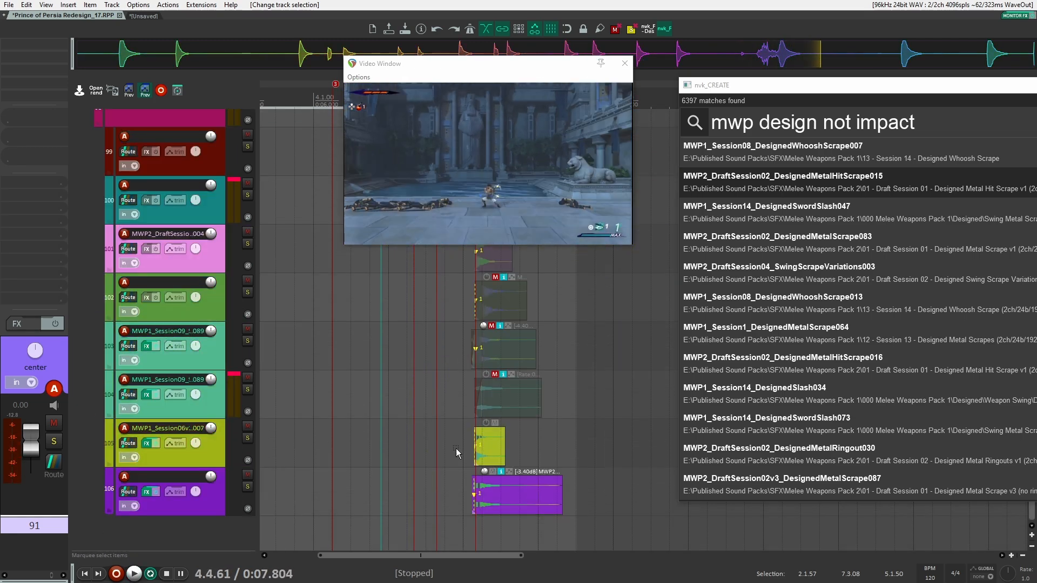
pyautogui.scroll(3, 456, 453)
pyautogui.moveTo(456, 453); pyautogui.dragTo(566, 516)
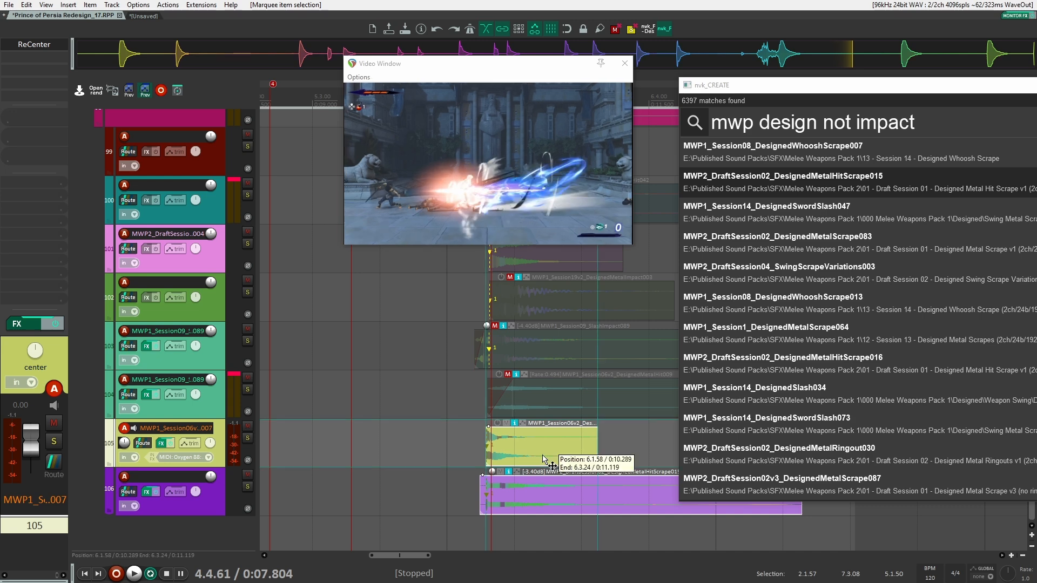
pyautogui.moveTo(540, 457); pyautogui.dragTo(536, 456)
pyautogui.click(390, 441)
pyautogui.press('space')
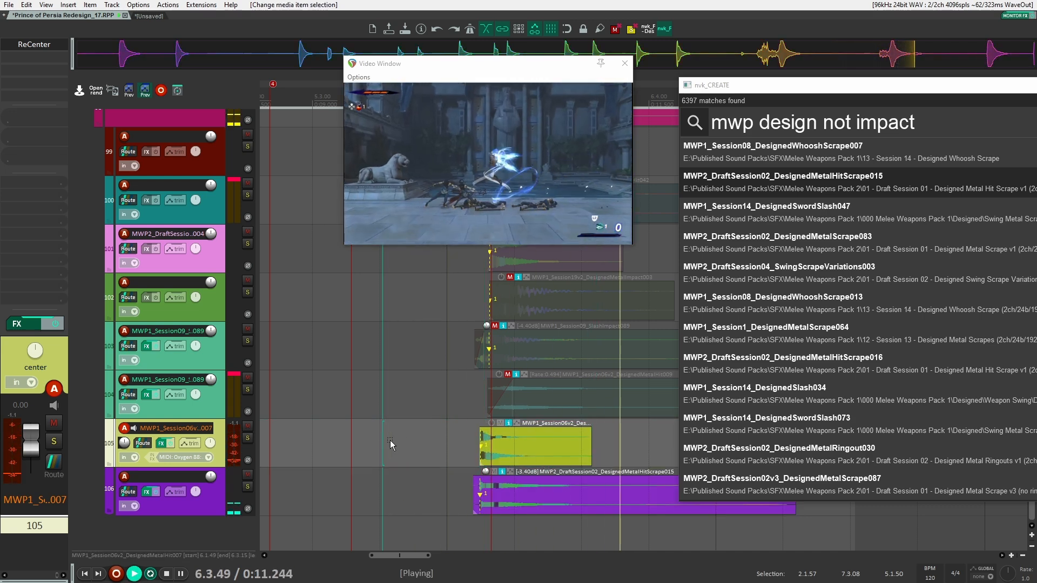
pyautogui.press('space')
pyautogui.click(306, 435)
pyautogui.press('space')
pyautogui.scroll(-6, 292, 449)
pyautogui.scroll(2, 302, 459)
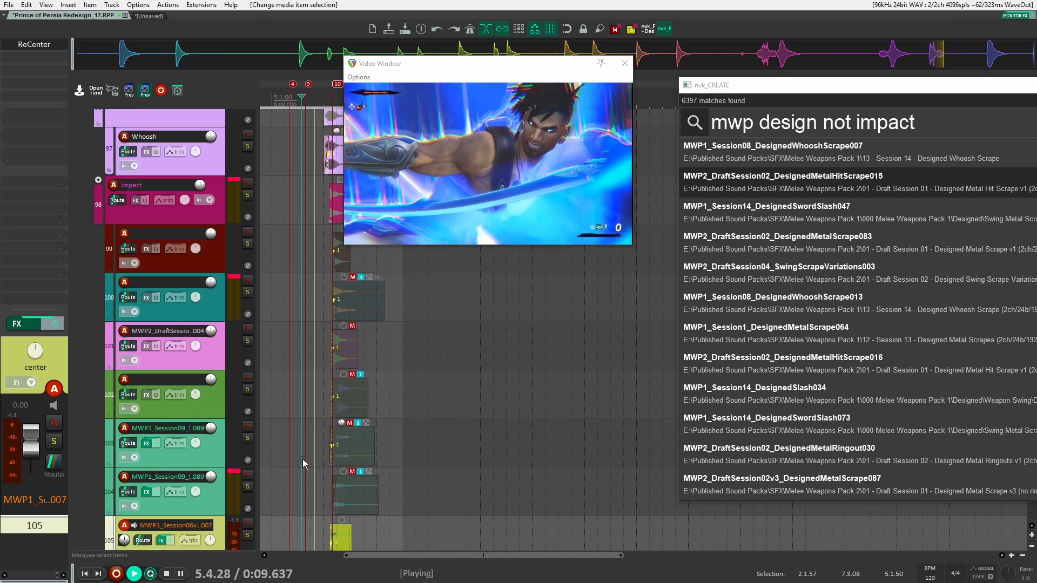
# Replay the attack in the full mix, and audition it with Foley track 86 temporarily muted
pyautogui.scroll(8, 299, 458)
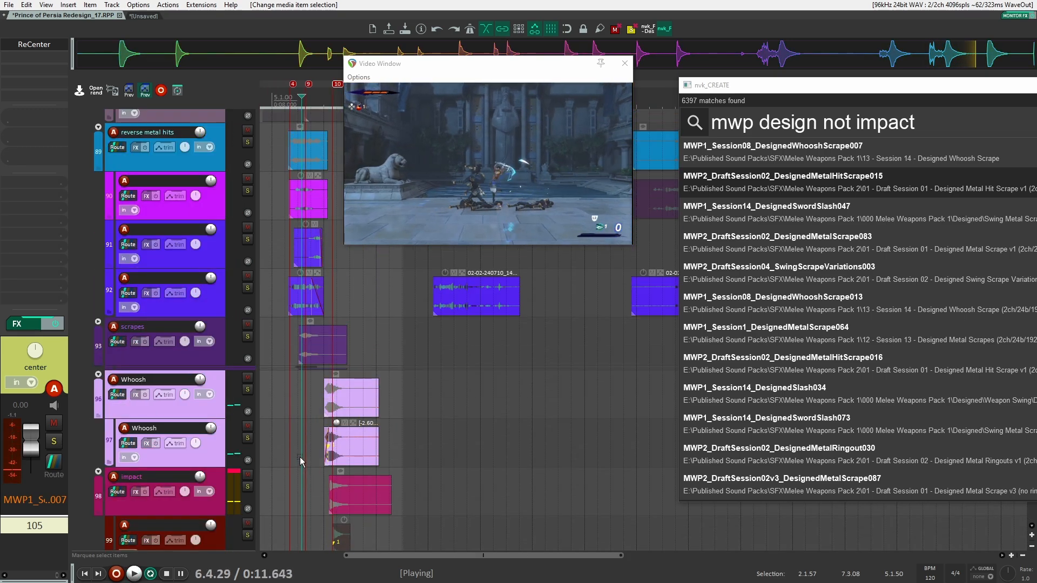
pyautogui.press('space')
pyautogui.press('space')
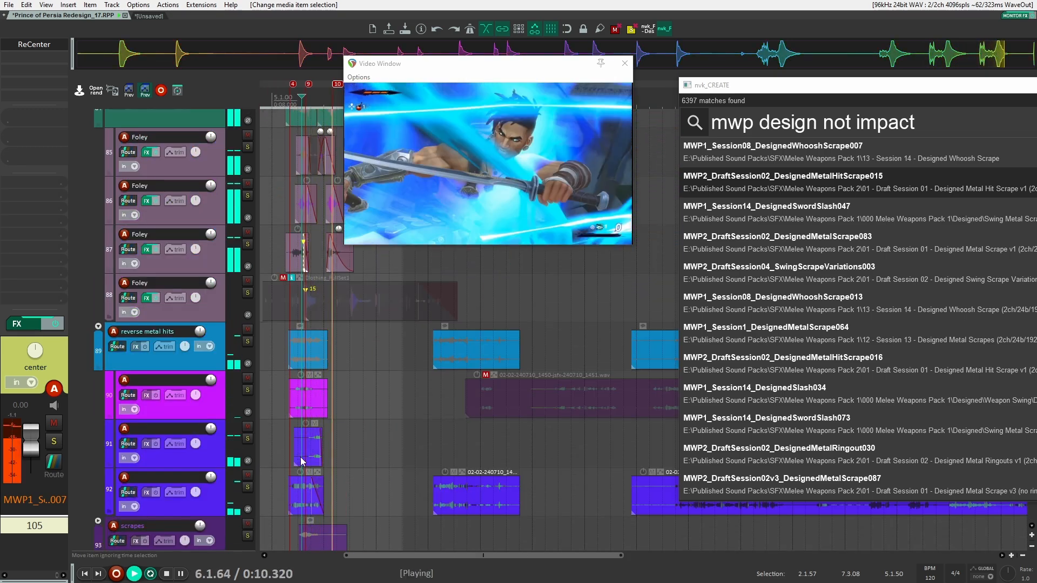
pyautogui.scroll(4, 297, 457)
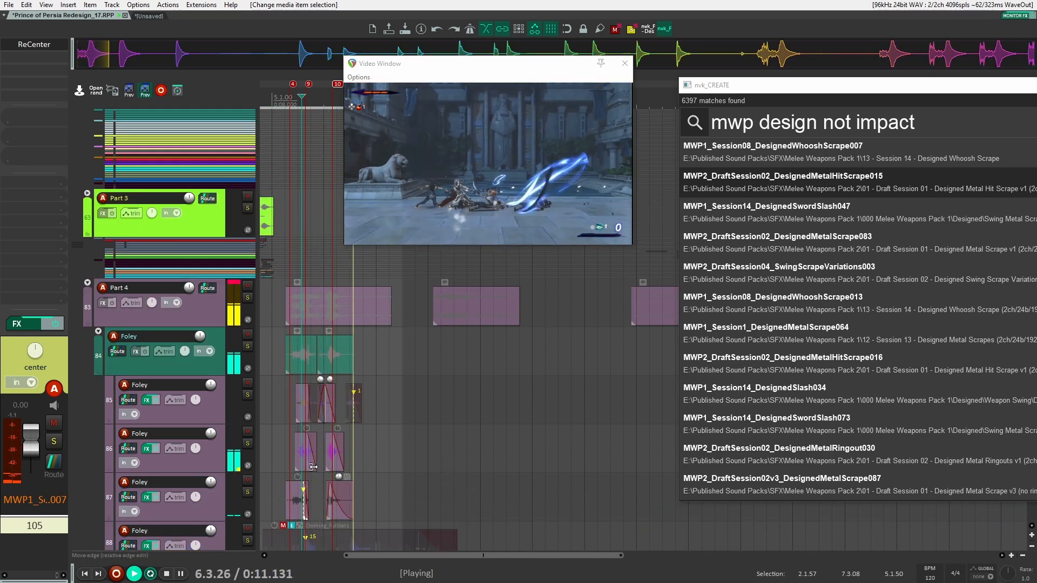
pyautogui.click(248, 432)
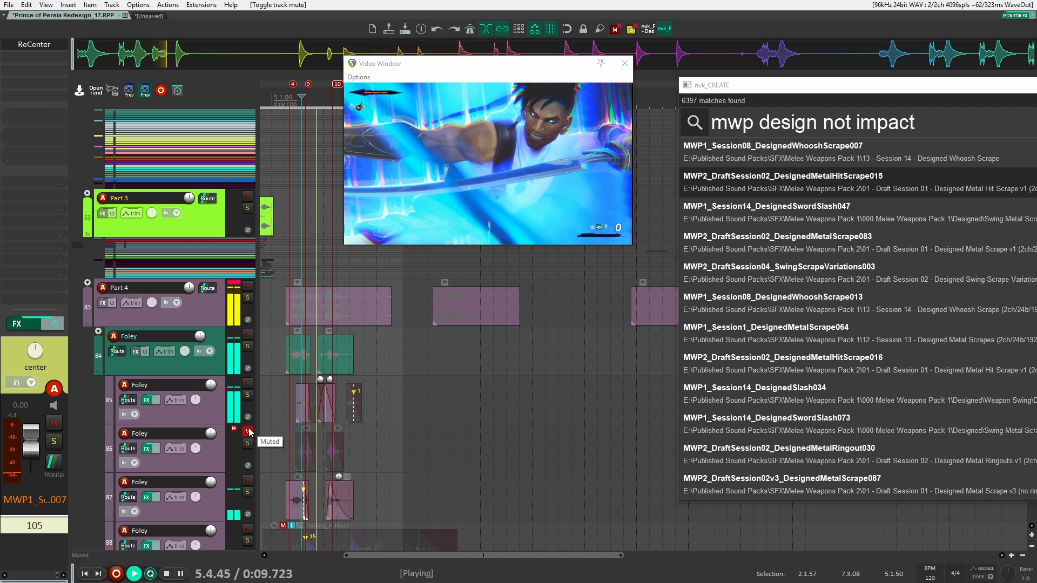
pyautogui.press('space')
pyautogui.scroll(-3, 269, 426)
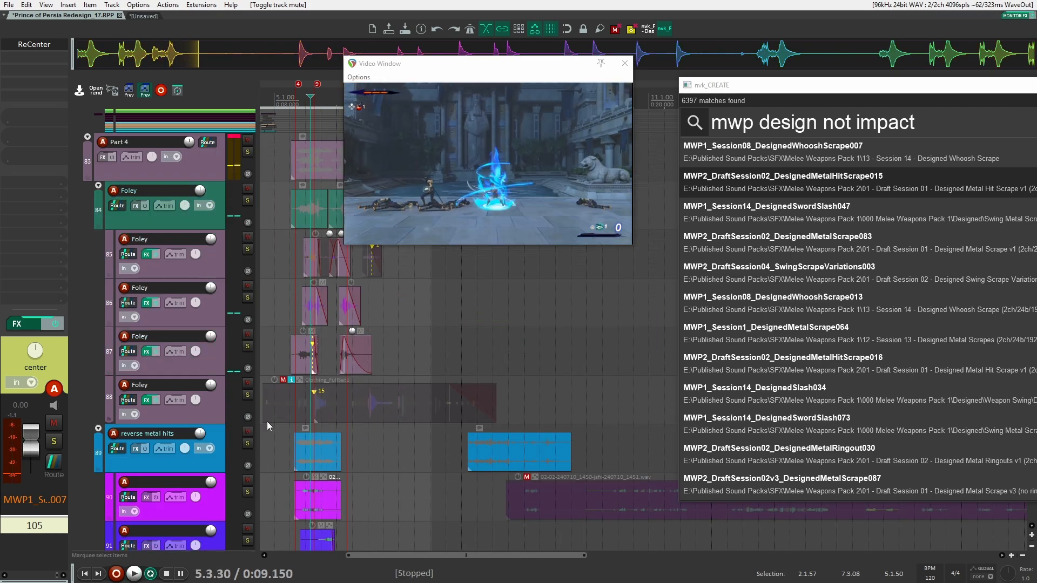
# Mute Foley track 87 temporarily and replay the attack to hear the mix without it
pyautogui.press('space')
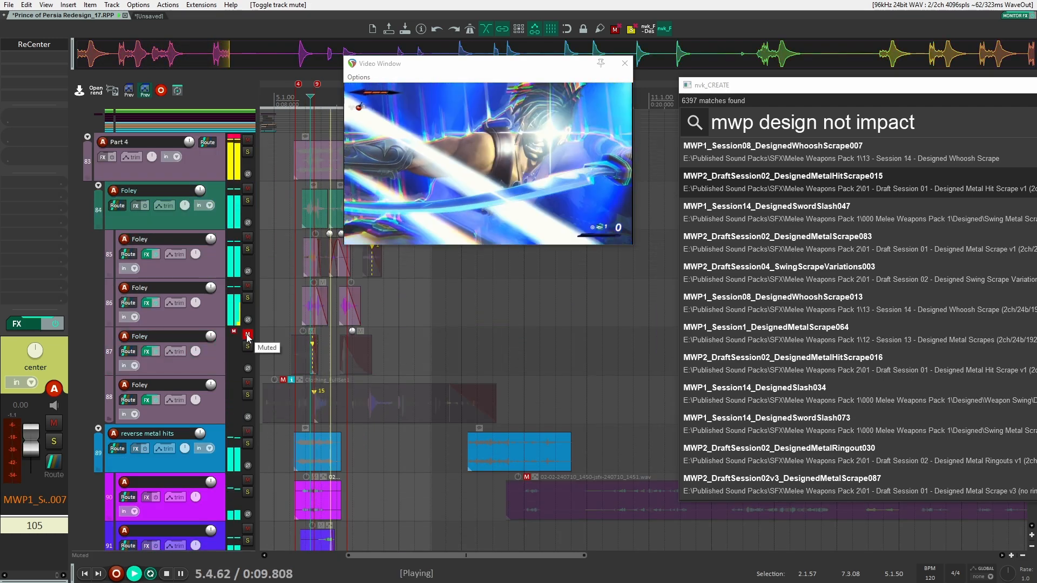
pyautogui.click(246, 336)
pyautogui.press('space')
pyautogui.scroll(-3, 269, 355)
pyautogui.scroll(4, 292, 378)
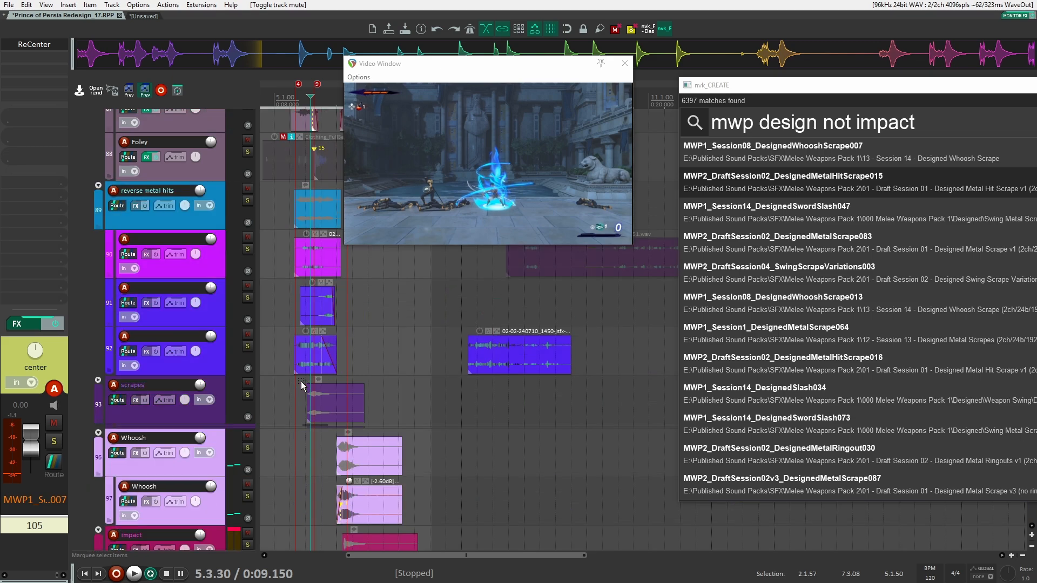
pyautogui.scroll(2, 294, 415)
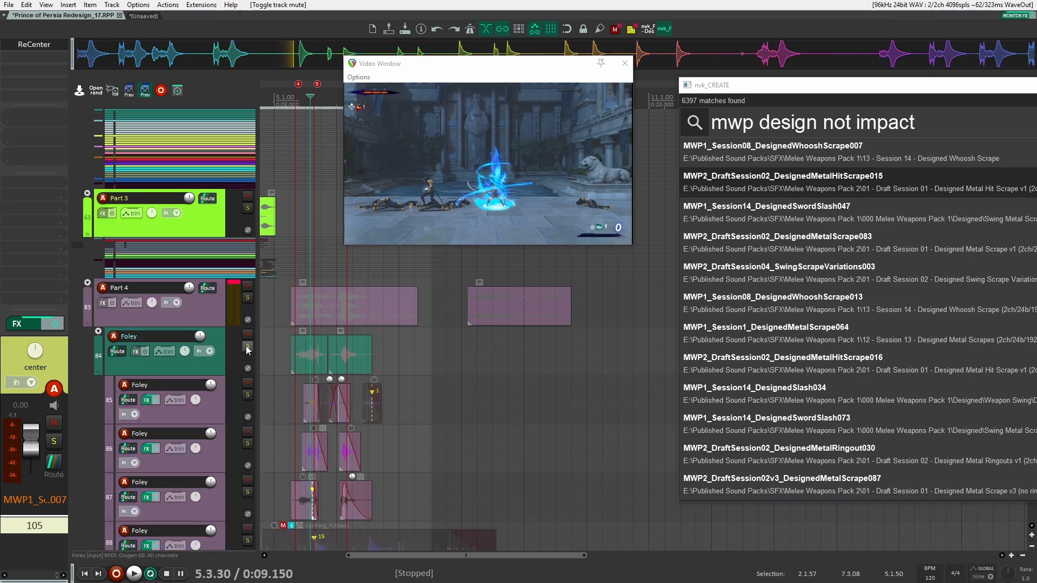
# Mute Foley track 85 temporarily and replay the attack to hear what that layer contributes
pyautogui.click(247, 383)
pyautogui.press('space')
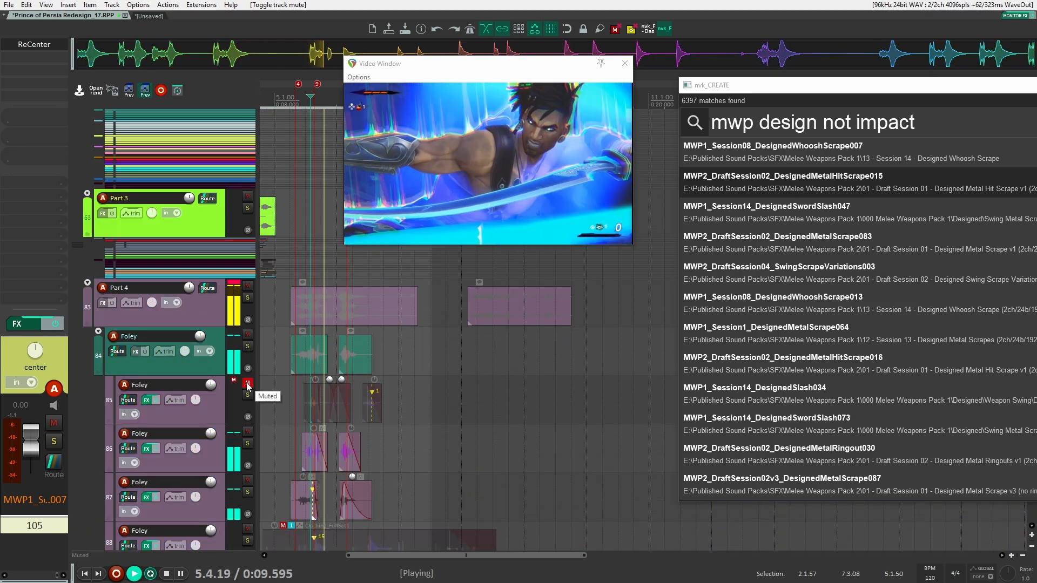
pyautogui.click(248, 384)
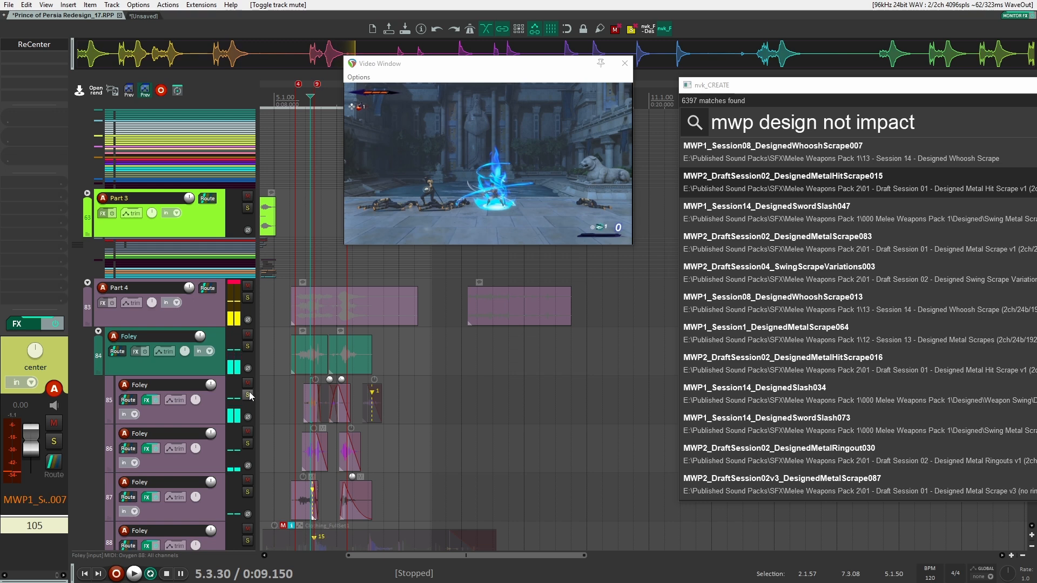
# Bypass the Uberloud effect on Foley track 85 and audition the attack with the track soloed and in the full mix
pyautogui.click(248, 395)
pyautogui.click(222, 412)
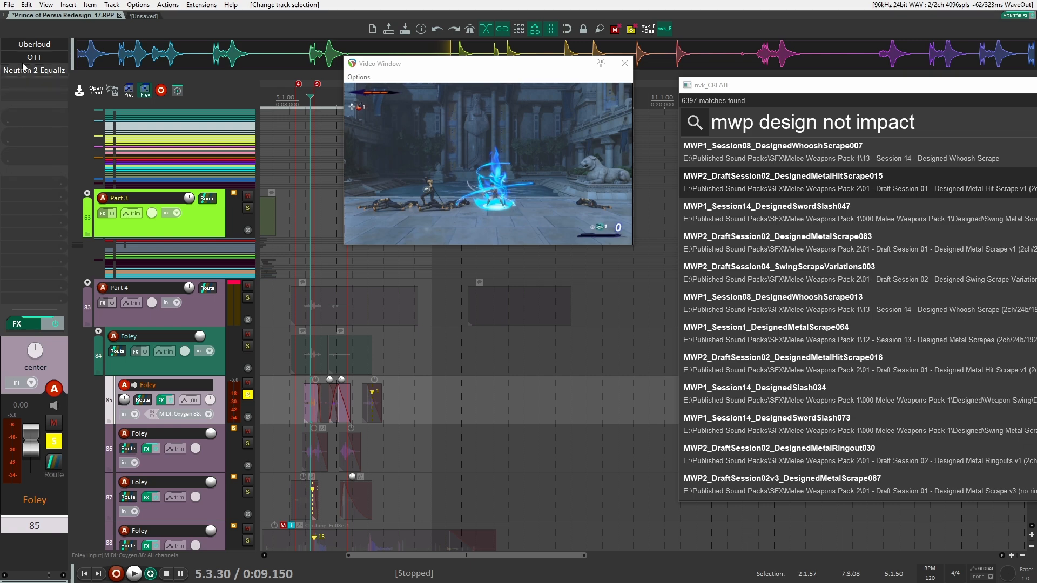
pyautogui.keyDown('shift'); pyautogui.click(31, 48); pyautogui.keyUp('shift')
pyautogui.press('space')
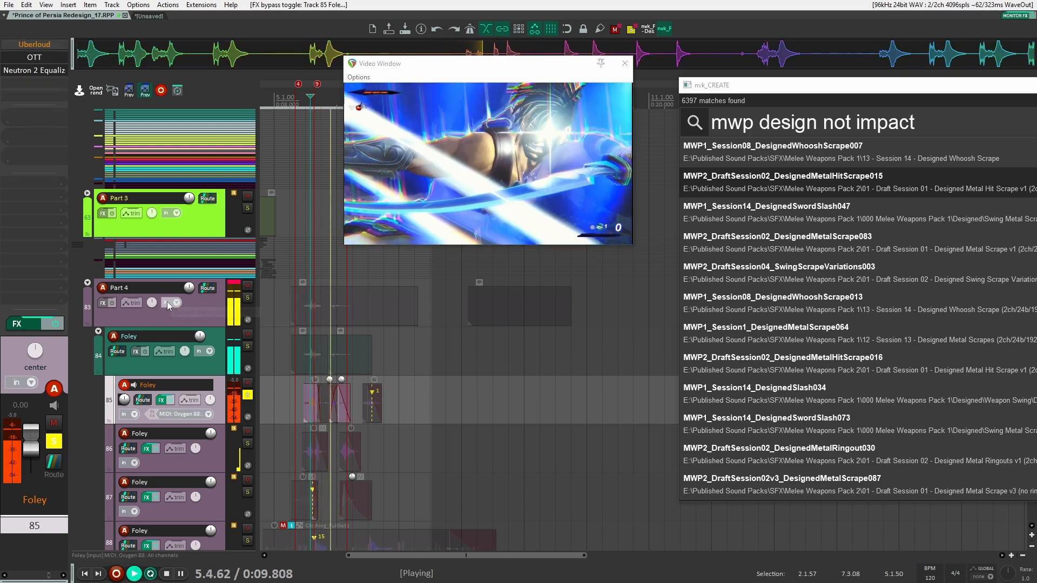
pyautogui.click(247, 395)
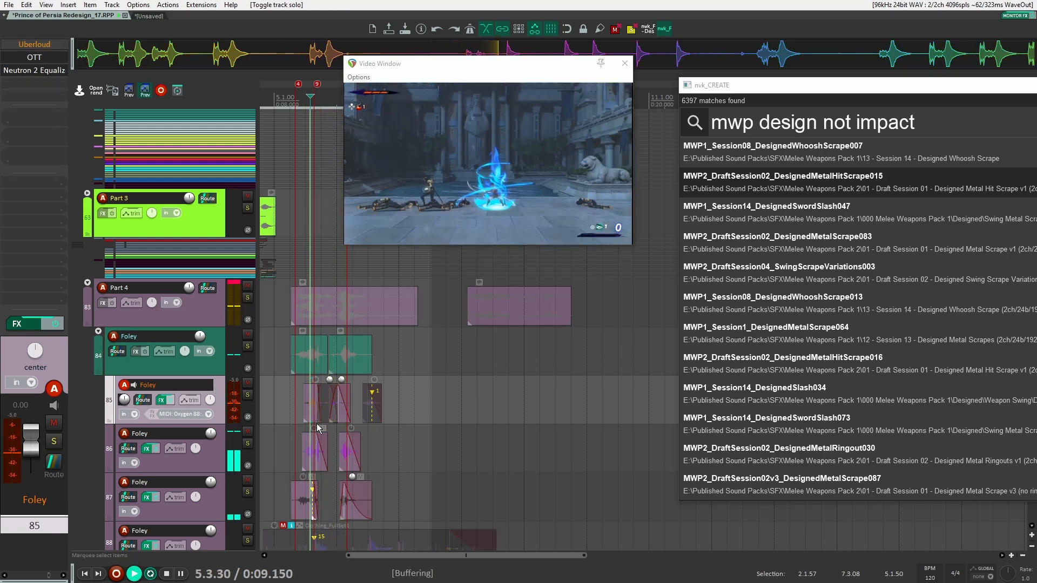
pyautogui.click(295, 399)
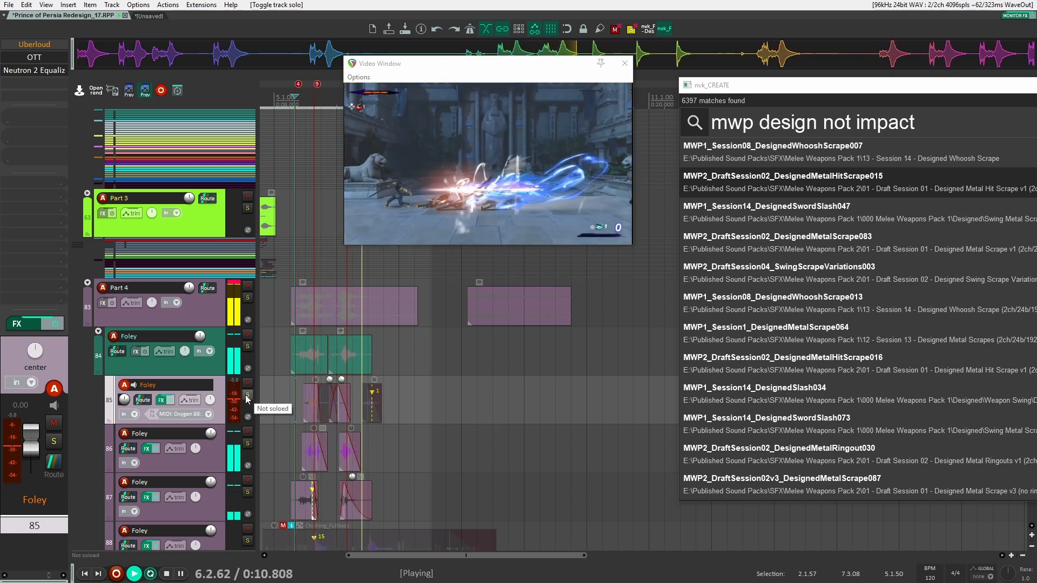
pyautogui.press('space')
# Re-enable Uberloud on Foley track 85 and replay the attack in the full mix
pyautogui.keyDown('shift'); pyautogui.click(43, 44); pyautogui.keyUp('shift')
pyautogui.press('space')
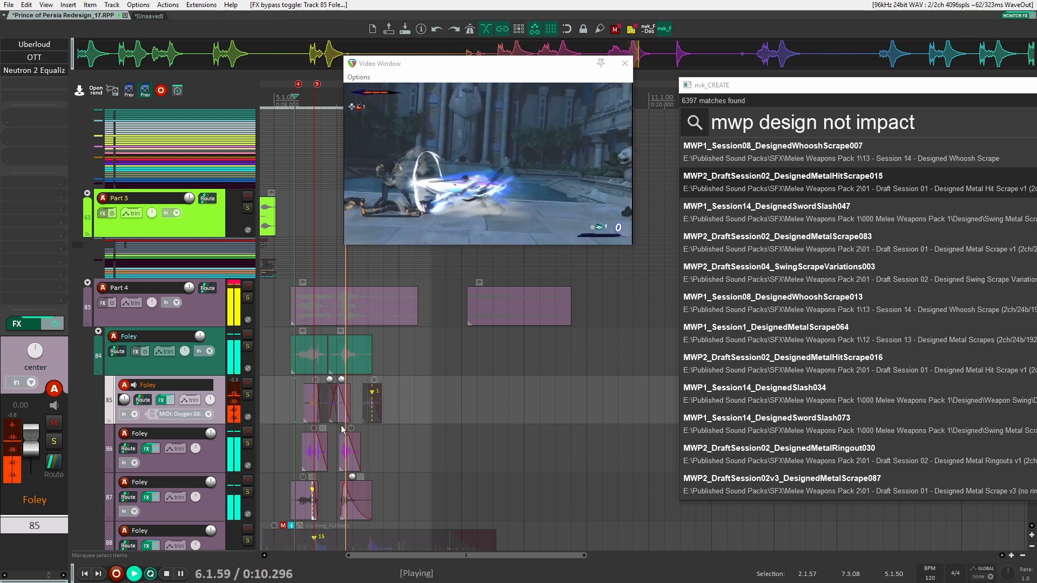
pyautogui.press('space')
# Open the Neutron 2 Equalizer on Foley track 85 and play the track soloed
pyautogui.scroll(1, 356, 411)
pyautogui.scroll(4, 345, 397)
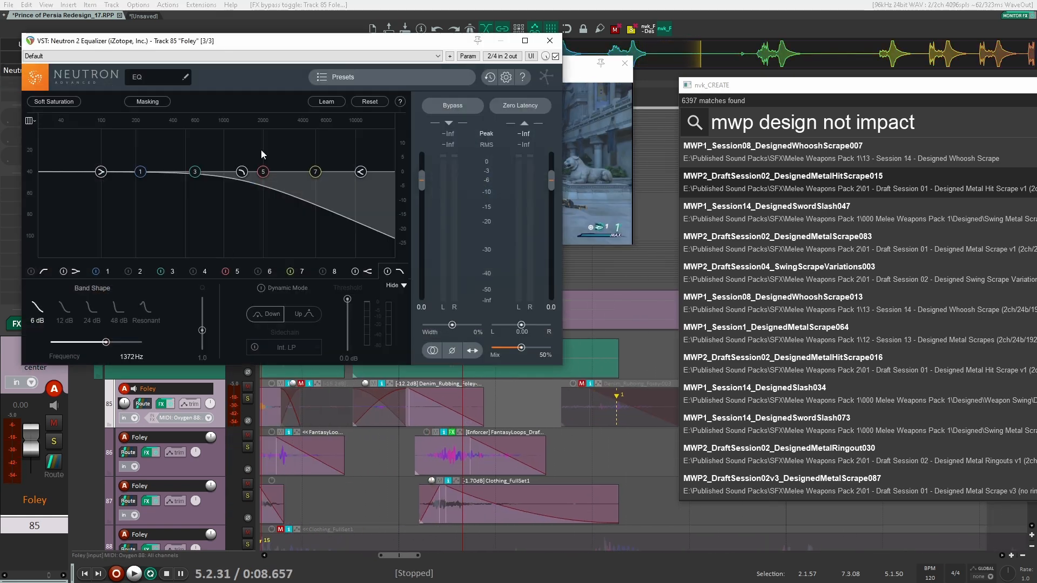
pyautogui.press('space')
pyautogui.press('space')
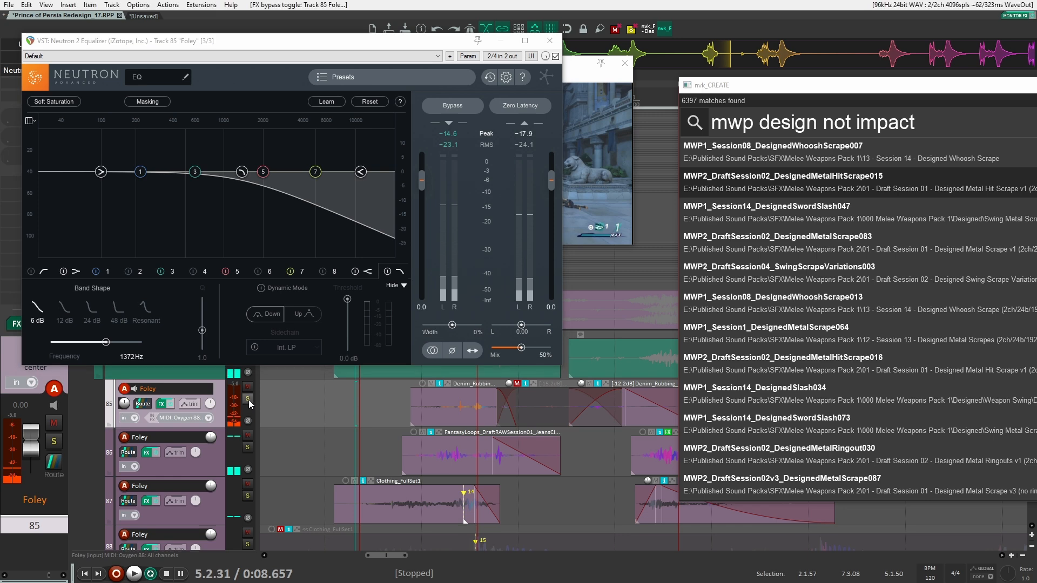
pyautogui.click(247, 399)
pyautogui.press('space')
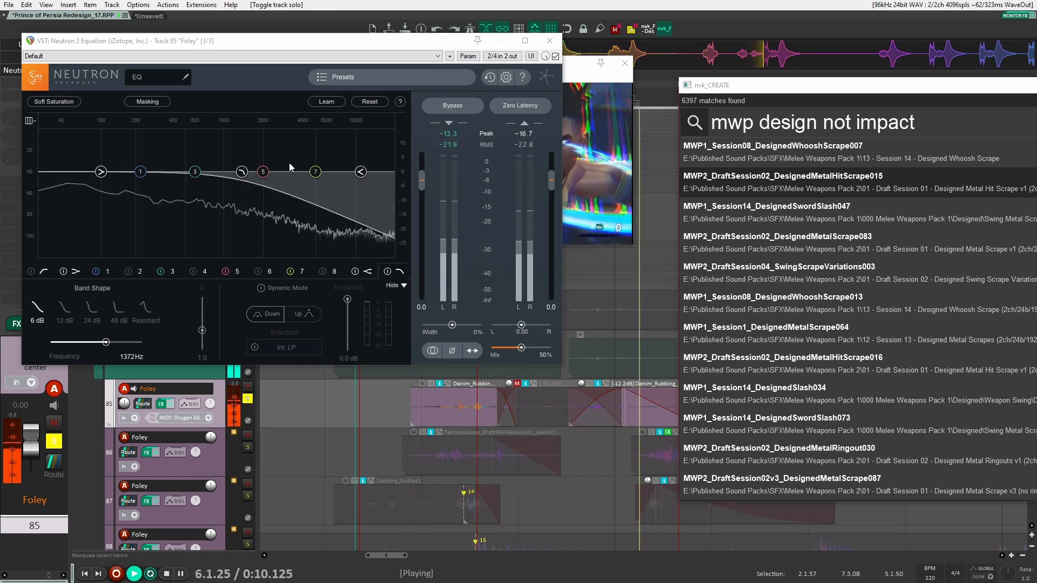
pyautogui.press('space')
# Set equalizer band 5 on track 85 to a cut of about -24.5 dB at 312 Hz with Q 1.0 while replaying
pyautogui.moveTo(263, 171); pyautogui.dragTo(135, 133)
pyautogui.press('space')
pyautogui.press('space')
pyautogui.press('space')
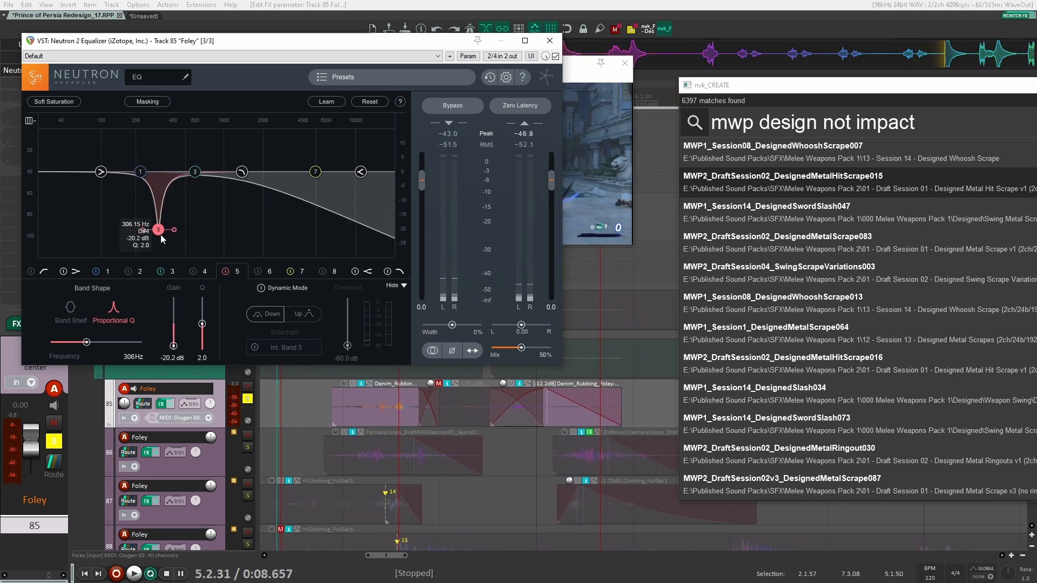
pyautogui.press('space')
pyautogui.moveTo(160, 235)
pyautogui.mouseDown()
pyautogui.moveTo(180, 242)
pyautogui.moveTo(167, 242)
pyautogui.mouseUp()
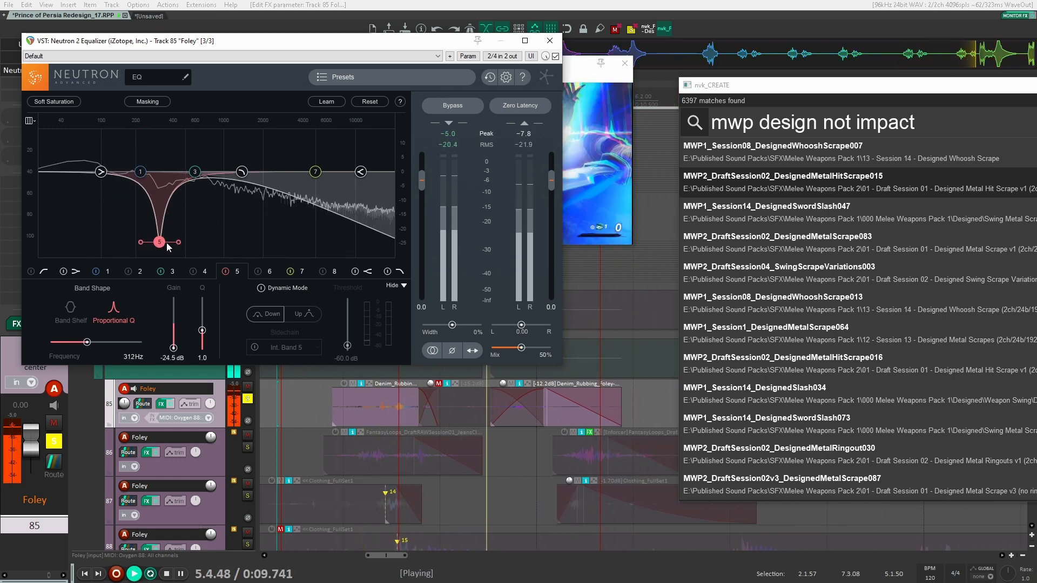
pyautogui.press('space')
pyautogui.press('space')
# Clear the solo on track 85, shift the band 5 cut to about 408 Hz and -26.4 dB, close the equalizer and replay
pyautogui.click(248, 399)
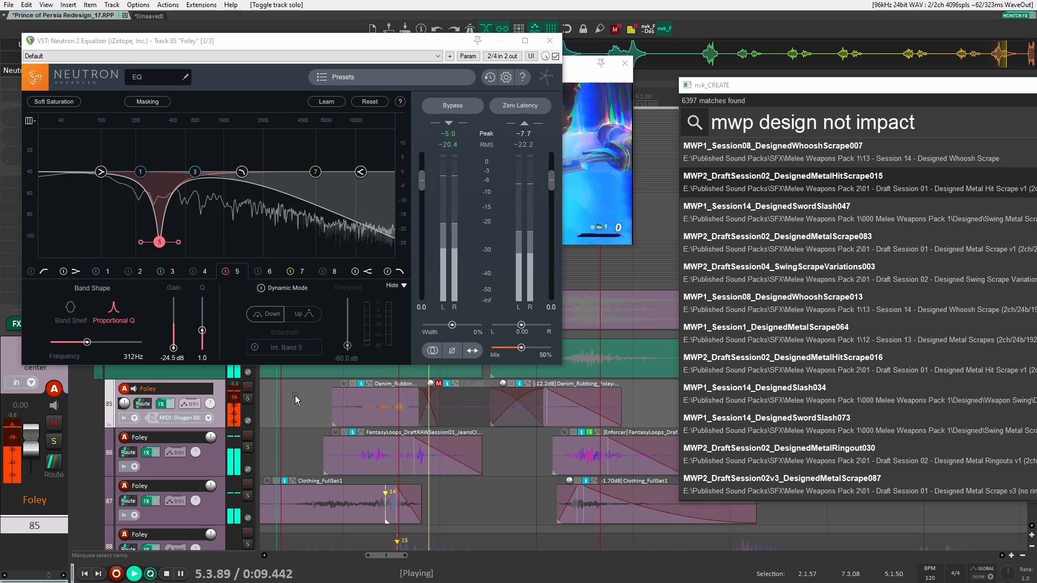
pyautogui.moveTo(159, 248); pyautogui.dragTo(173, 254)
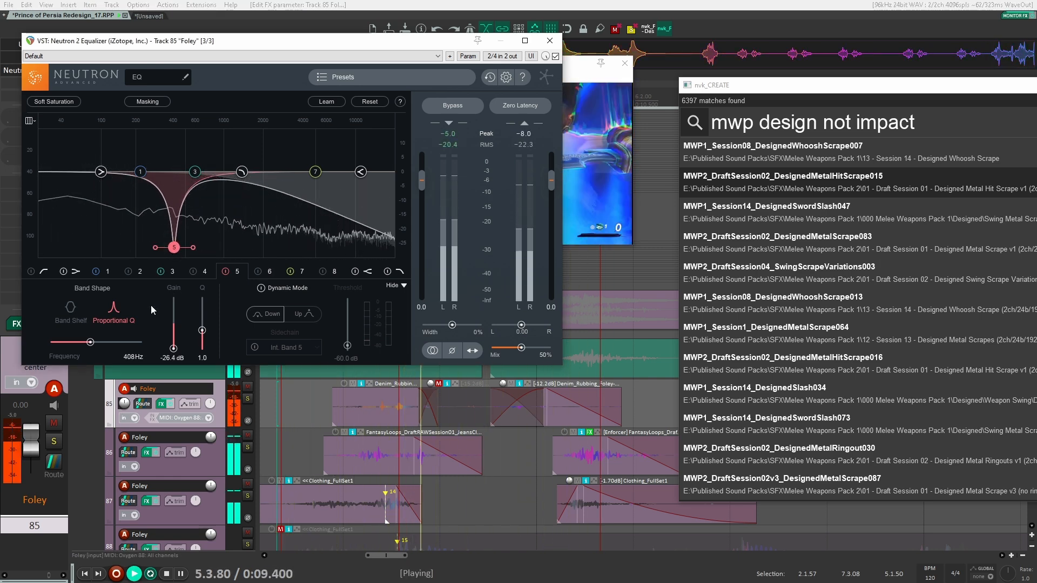
pyautogui.press('space')
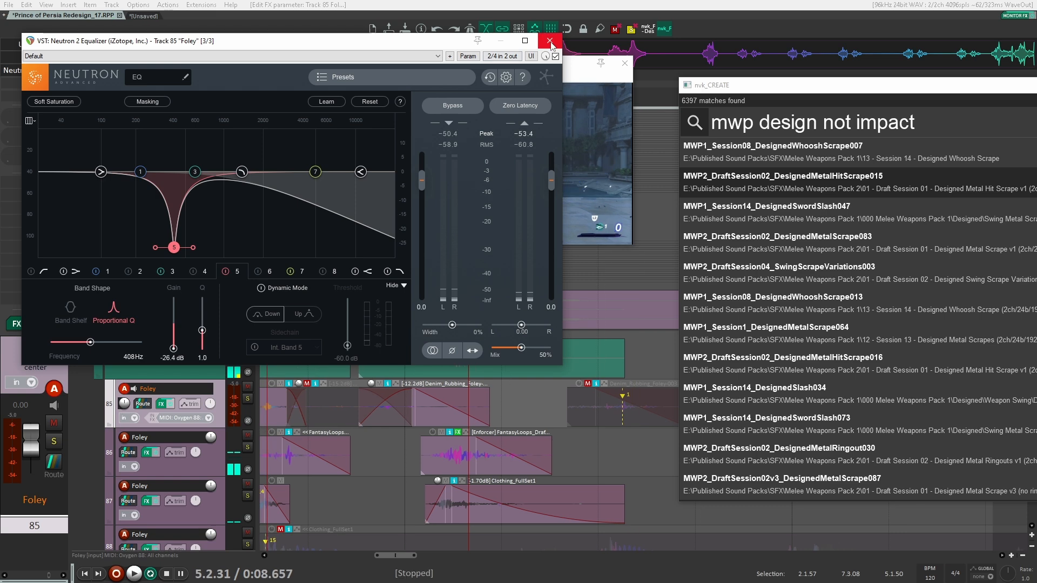
pyautogui.click(550, 41)
pyautogui.press('space')
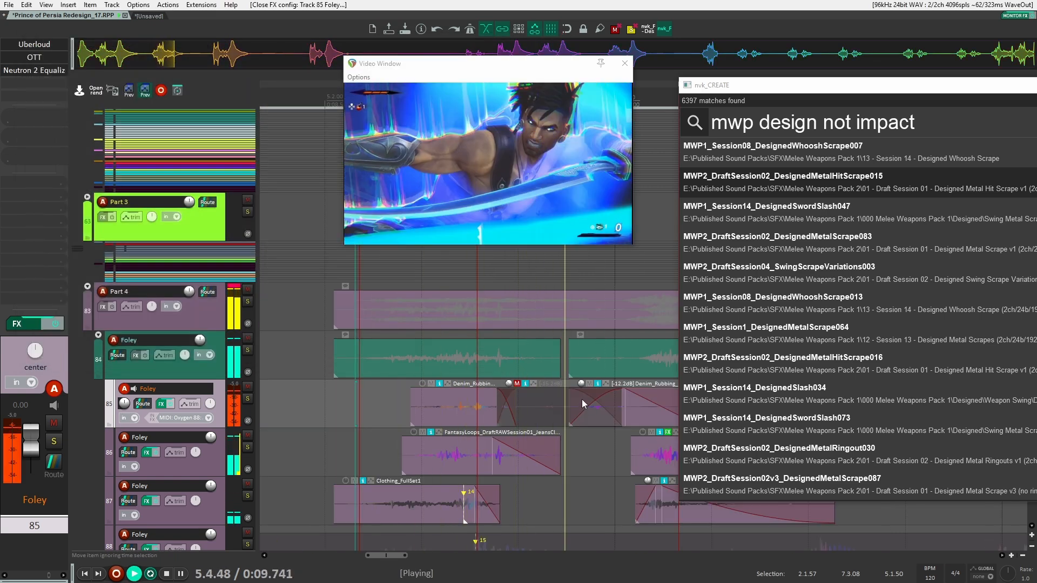
pyautogui.press('space')
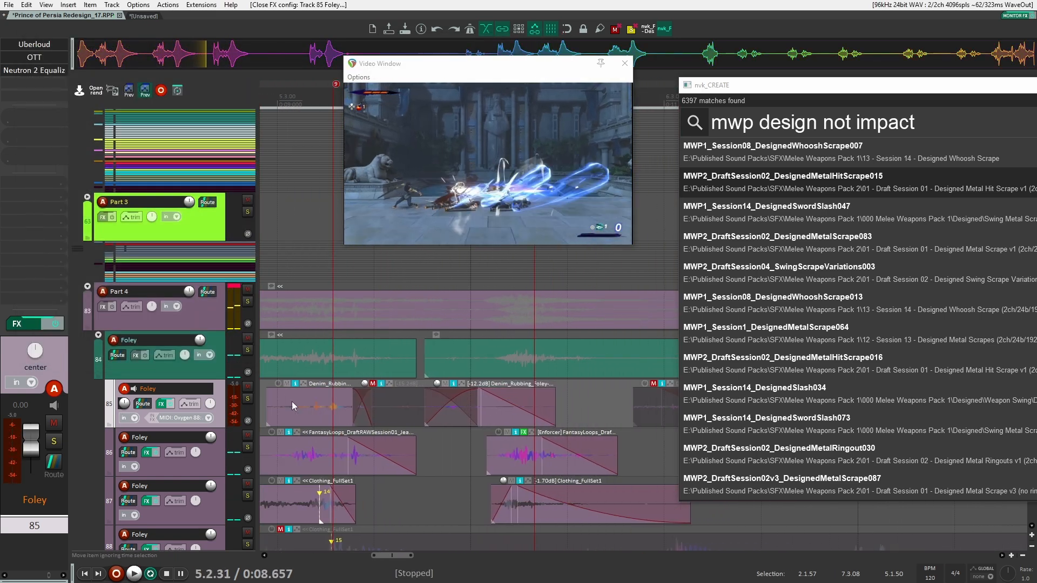
# Mute the two active denim rubbing items on Foley track 85 and replay the attack
pyautogui.scroll(-3, 471, 408)
pyautogui.moveTo(464, 408); pyautogui.dragTo(395, 403)
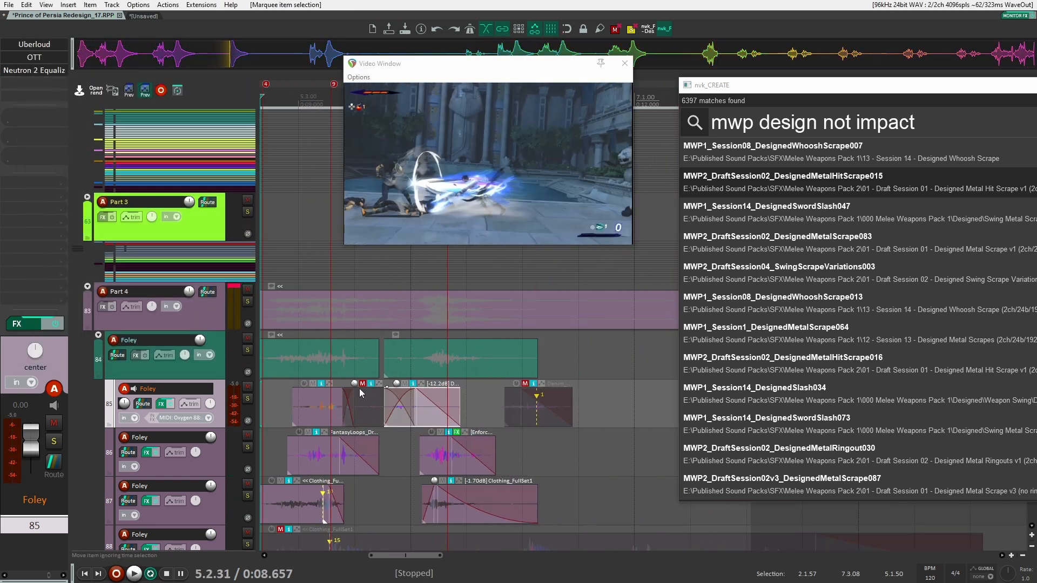
pyautogui.click(311, 405)
pyautogui.press('space')
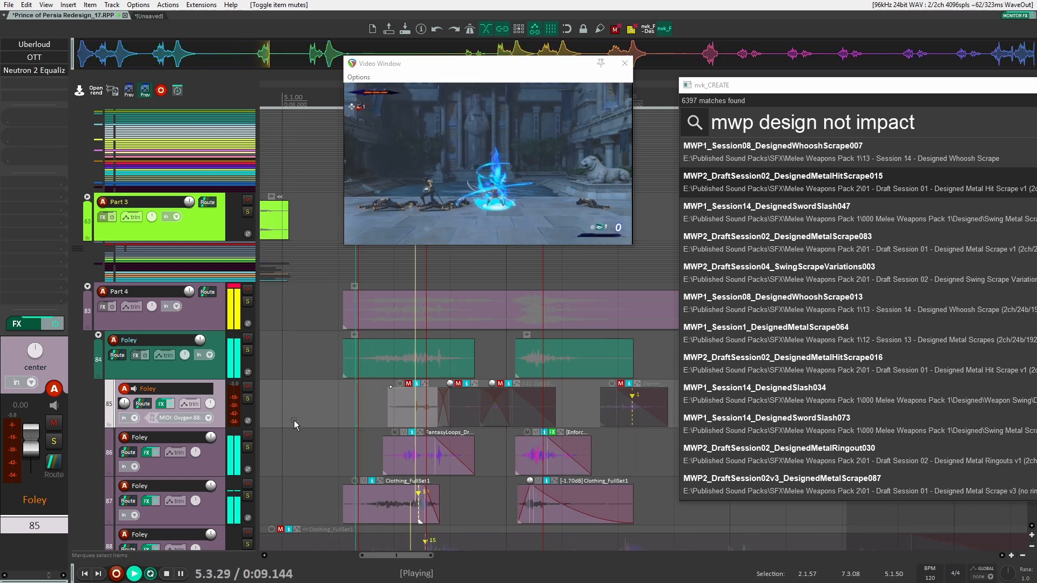
pyautogui.press('space')
# Unmute the first denim rubbing item on Foley track 85 and replay the attack
pyautogui.click(409, 383)
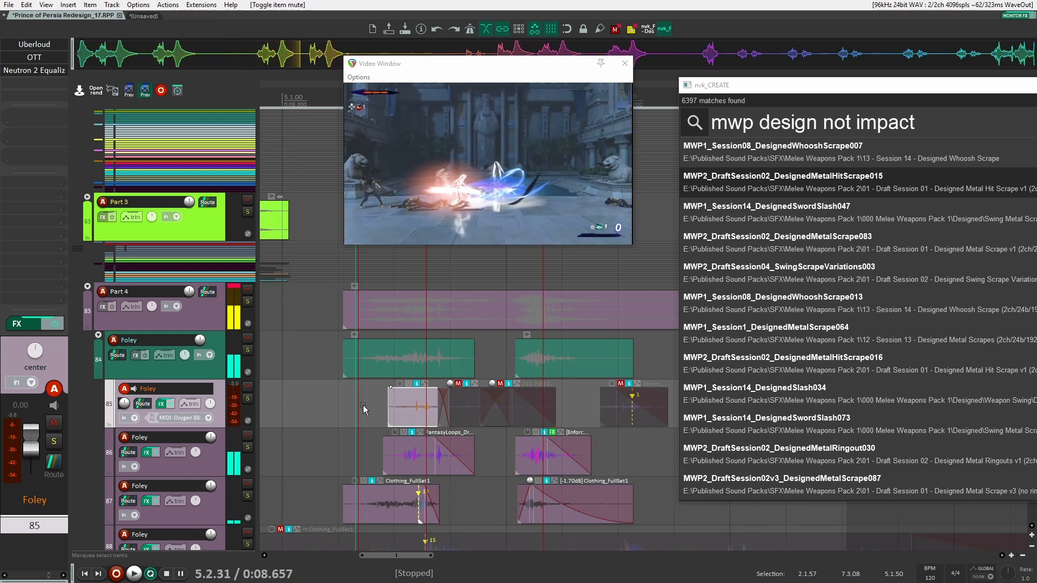
pyautogui.press('space')
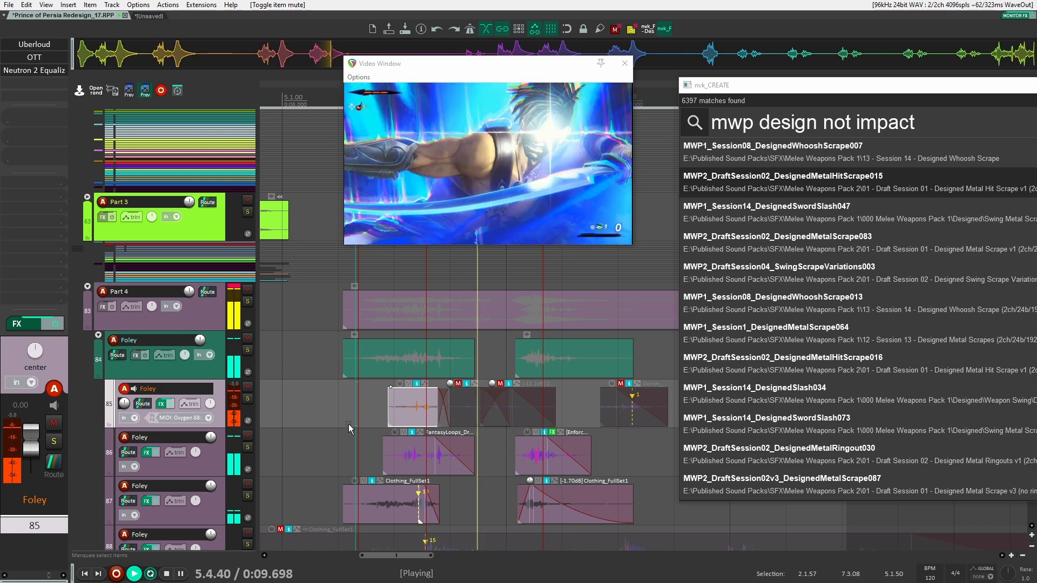
pyautogui.press('space')
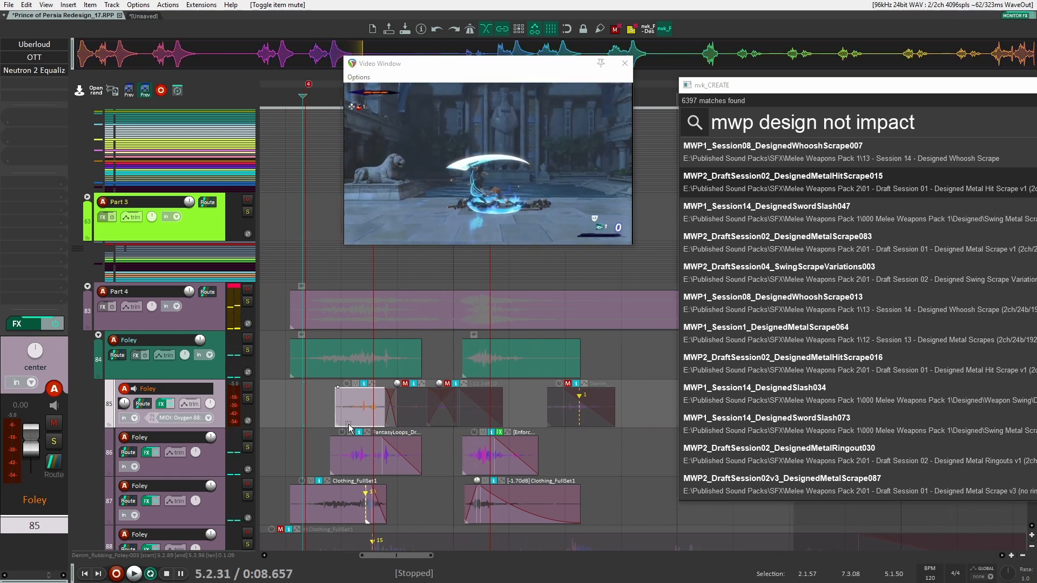
pyautogui.scroll(-3, 354, 430)
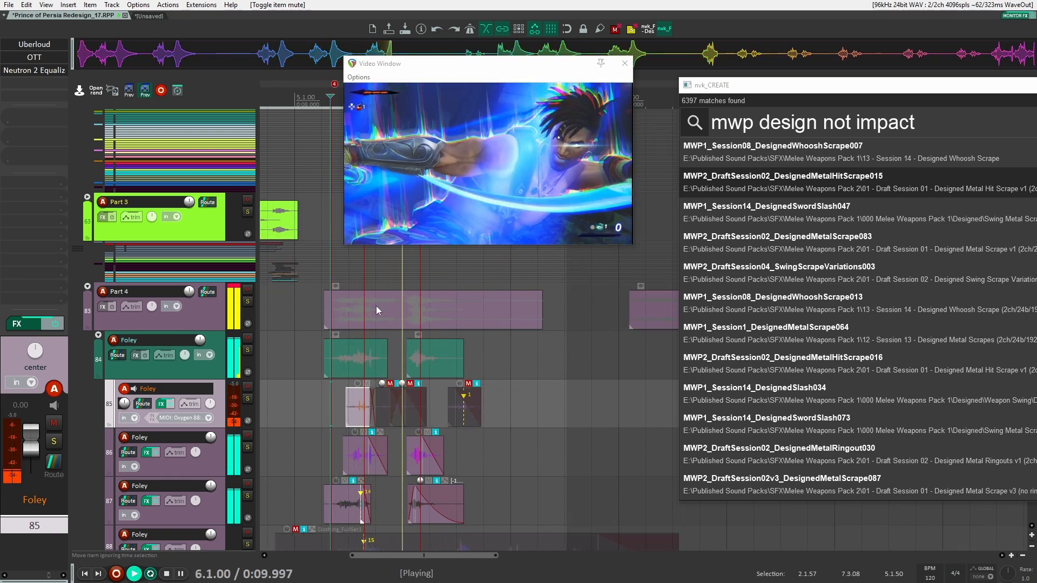
pyautogui.press('space')
# Adjust the end of the reverse metal hit item on track 92 and replay the attack
pyautogui.scroll(-8, 418, 411)
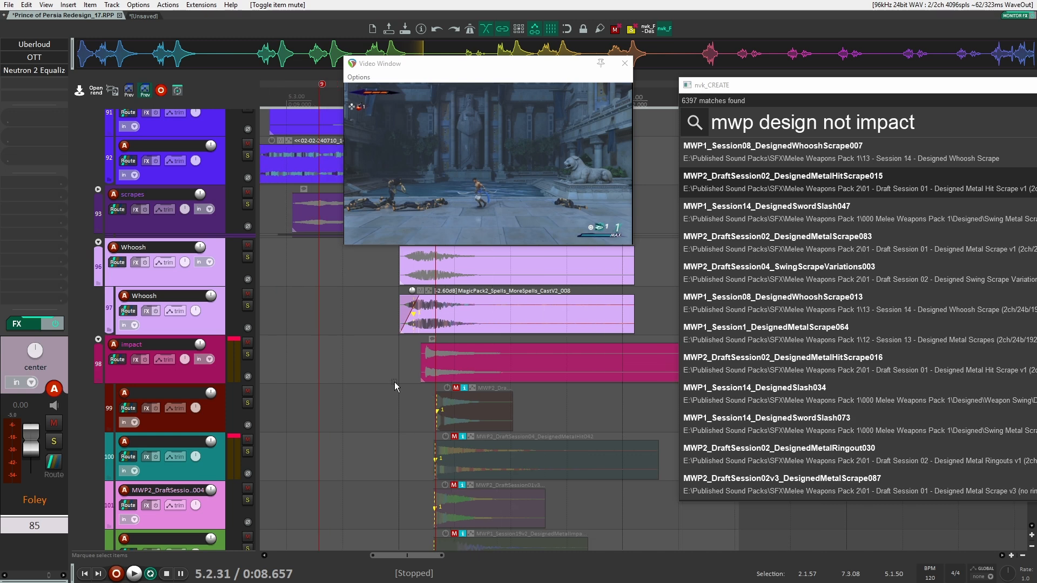
pyautogui.scroll(2, 388, 391)
pyautogui.moveTo(411, 390); pyautogui.dragTo(510, 389)
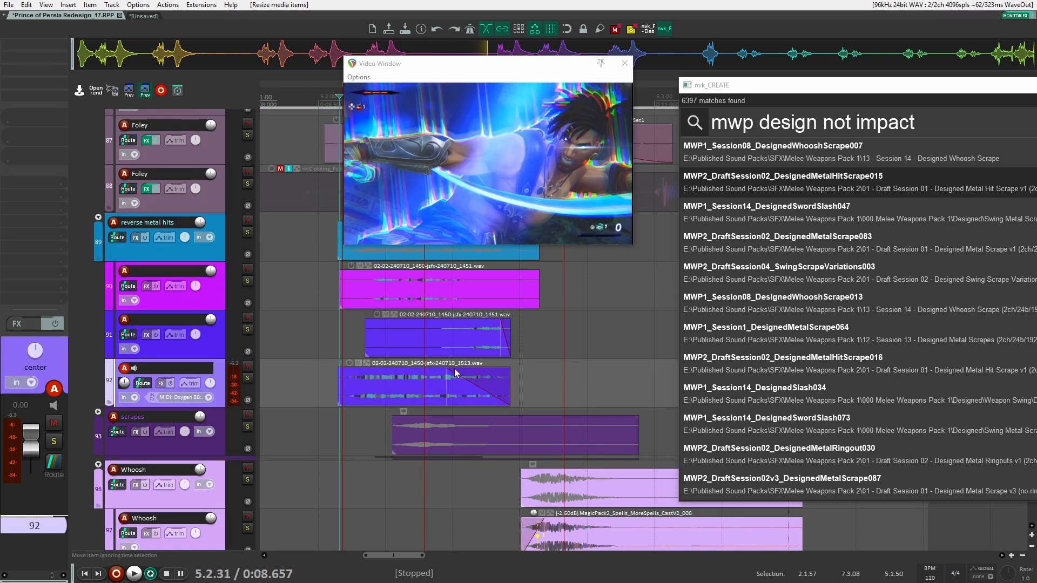
pyautogui.click(332, 356)
pyautogui.press('space')
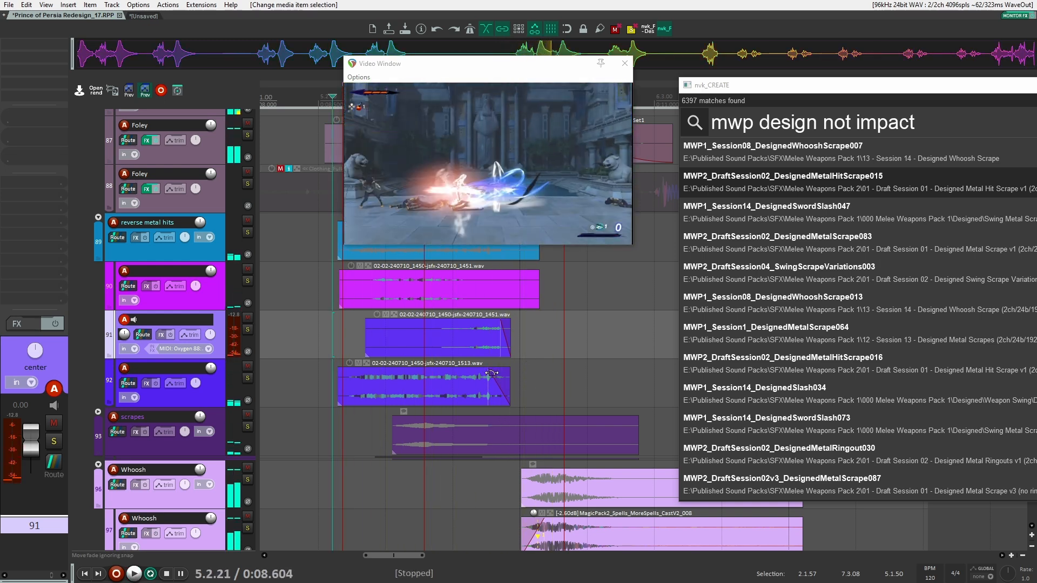
# Shorten the fade-out of the reverse metal hit item on track 92, trim its end earlier and replay the attack
pyautogui.moveTo(491, 373)
pyautogui.mouseDown()
pyautogui.moveTo(468, 372)
pyautogui.moveTo(499, 371)
pyautogui.moveTo(497, 387)
pyautogui.mouseUp()
pyautogui.rightClick(475, 377)
pyautogui.click(468, 372)
pyautogui.press('space')
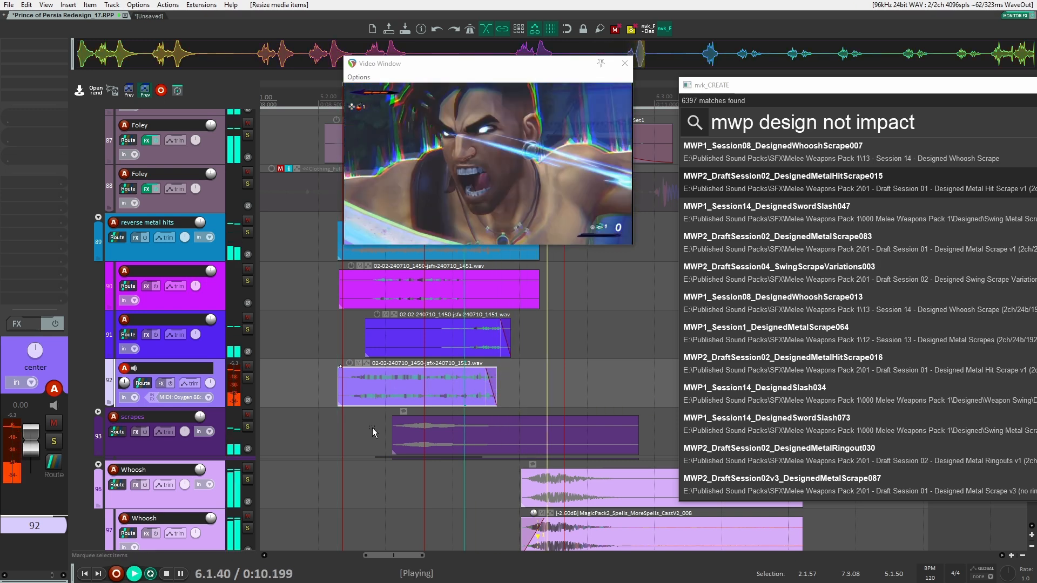
# Replay the sword attack from just before the reverse metal hits to judge the trimmed layers together
pyautogui.press('space')
pyautogui.press('space')
pyautogui.click(304, 352)
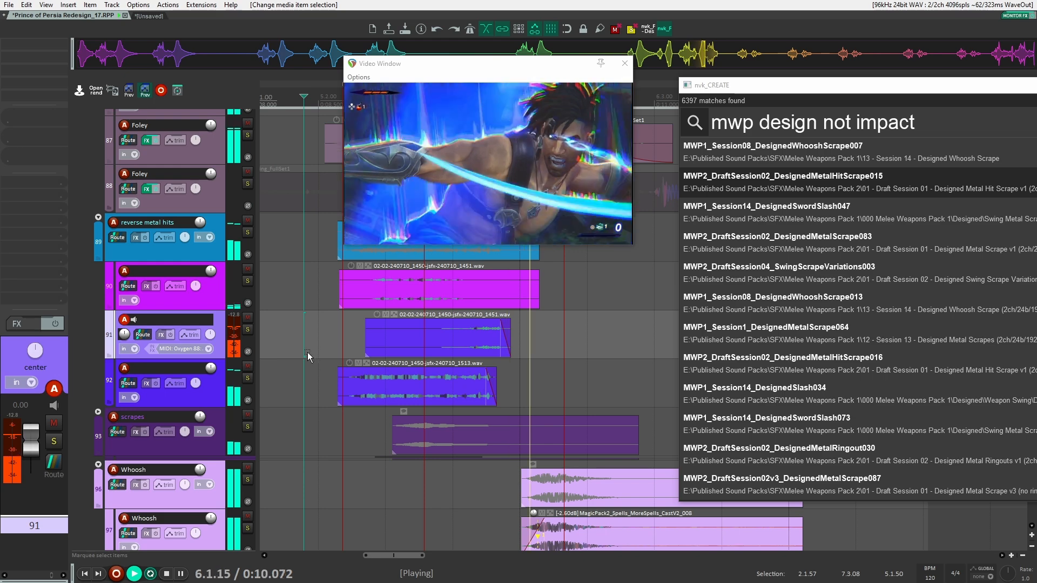
pyautogui.press('space')
pyautogui.scroll(-5, 310, 394)
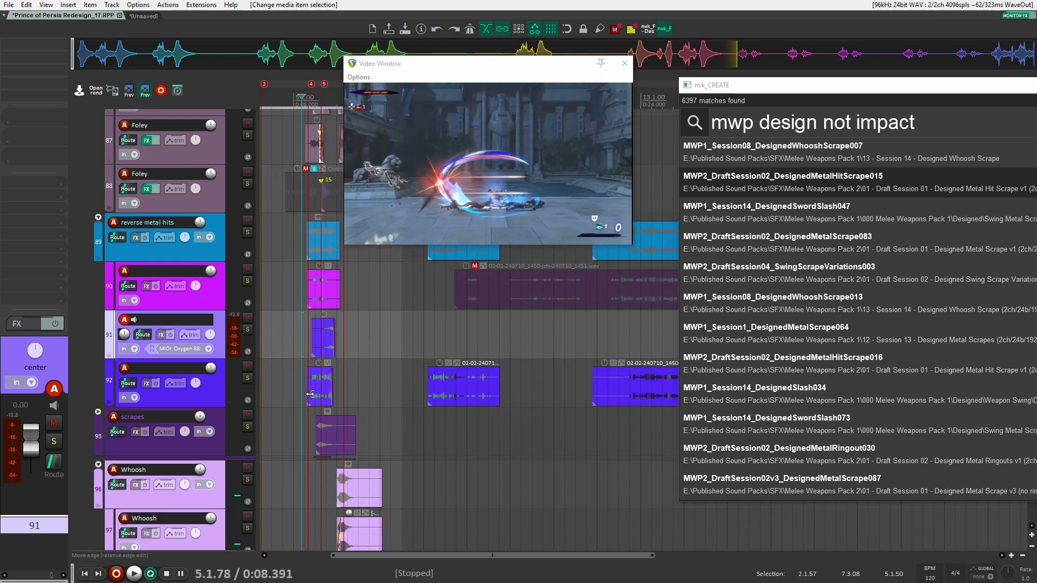
pyautogui.press('space')
pyautogui.scroll(5, 308, 388)
pyautogui.scroll(3, 307, 388)
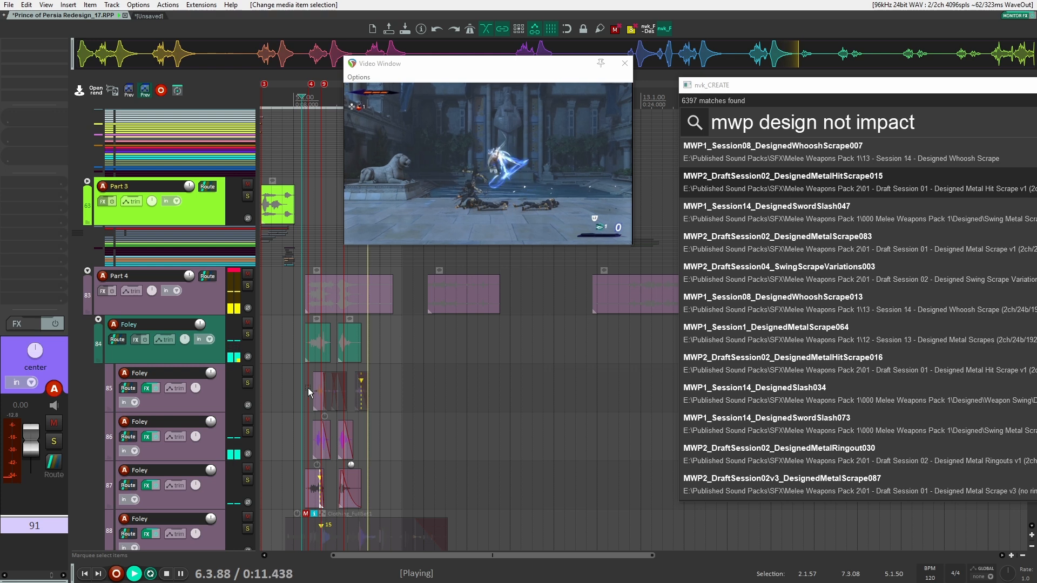
pyautogui.press('space')
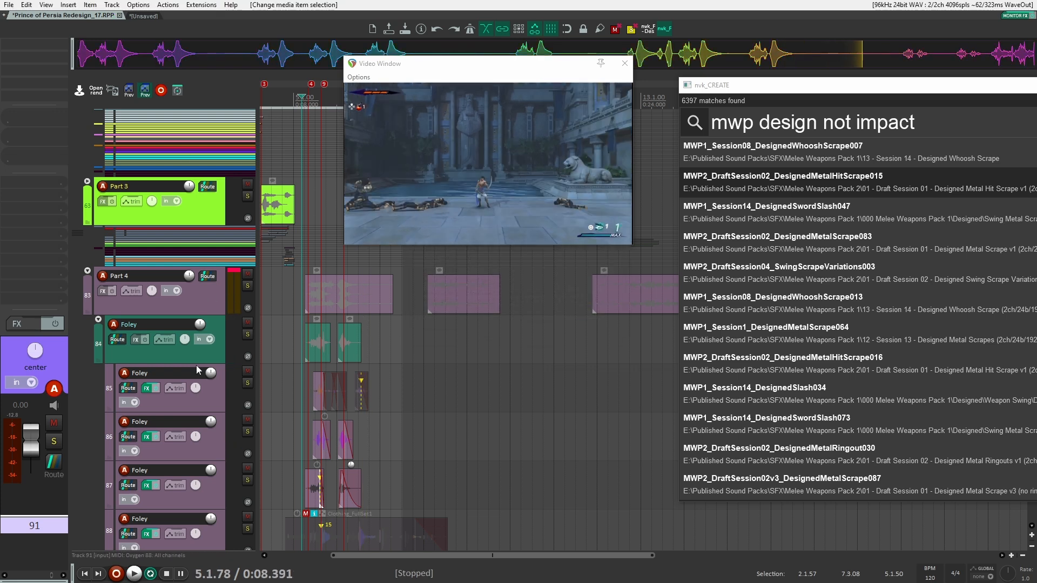
# Insert the "Son Lim -1db" limiter chain on the Part 4 folder track
pyautogui.click(213, 309)
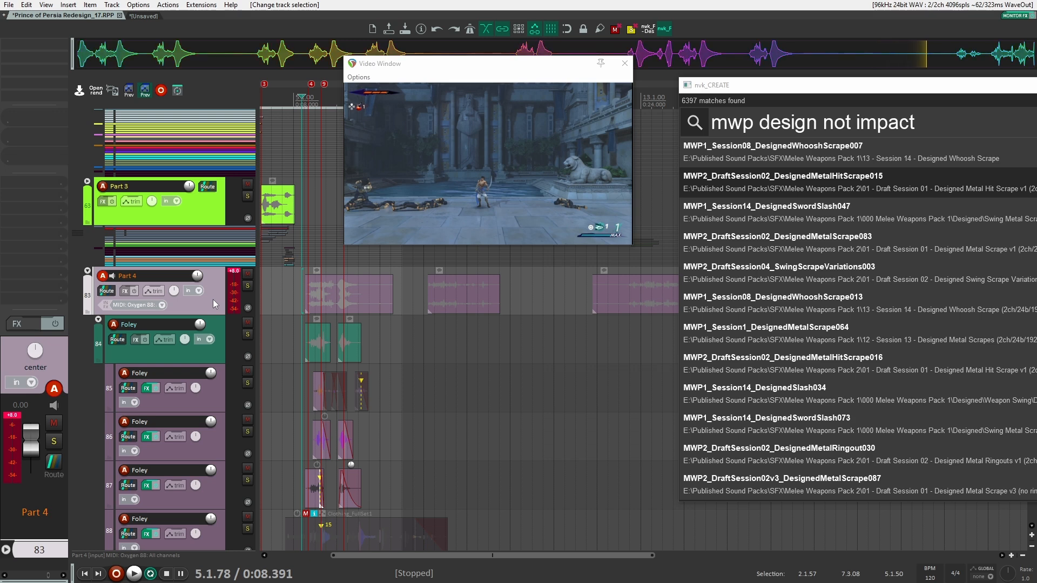
pyautogui.press('space')
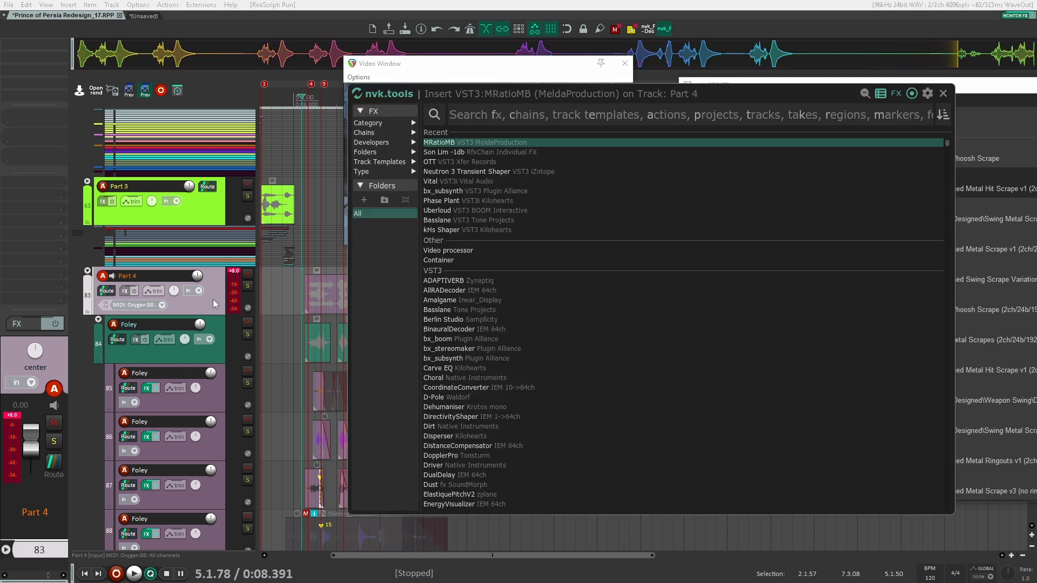
pyautogui.press('Down')
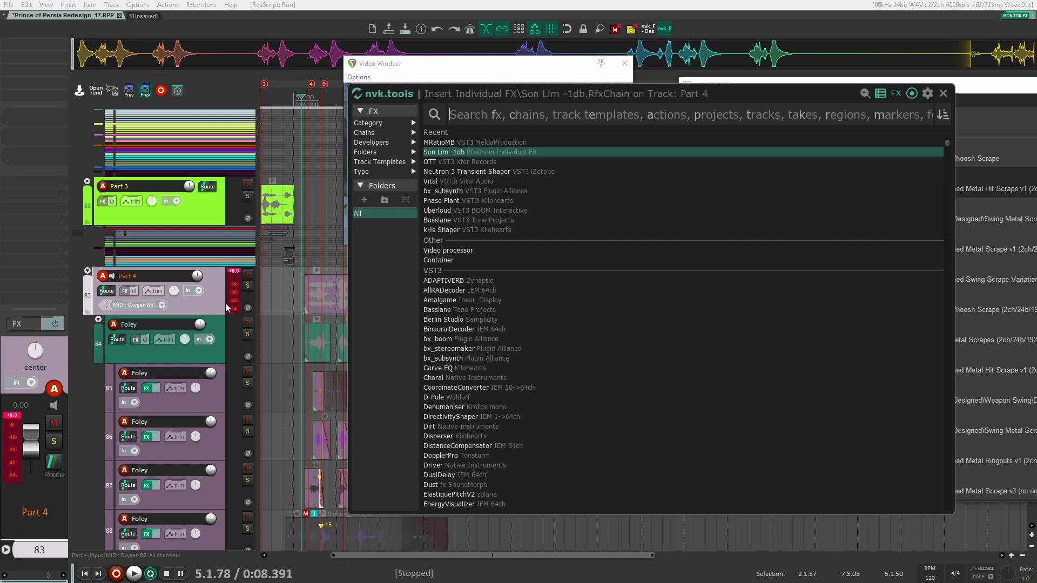
pyautogui.press('Return')
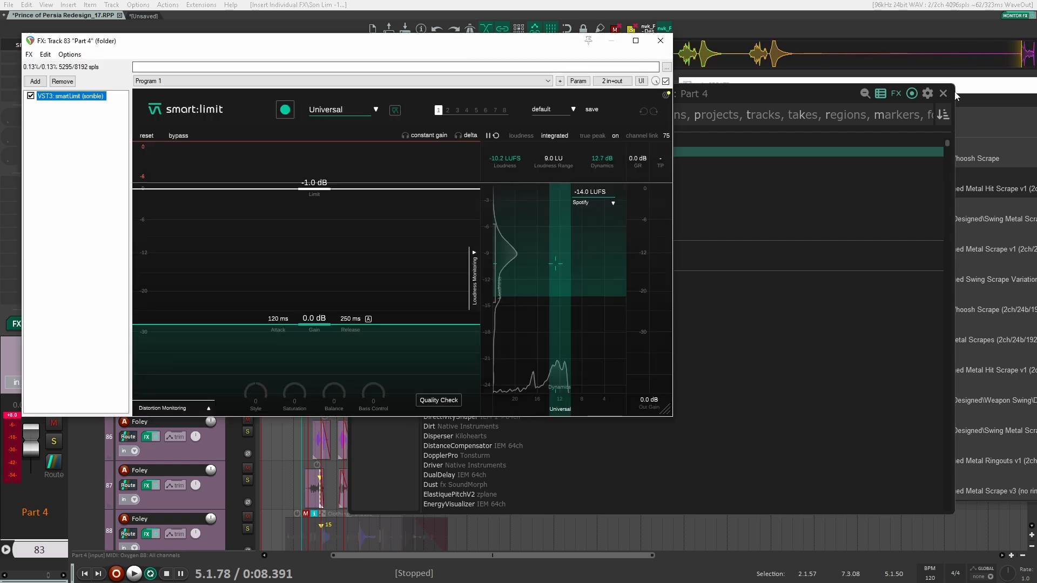
# Play the attack through smart:limit with its window in clear view to check the limiting, and close the effect window
pyautogui.moveTo(874, 84); pyautogui.dragTo(1030, 75)
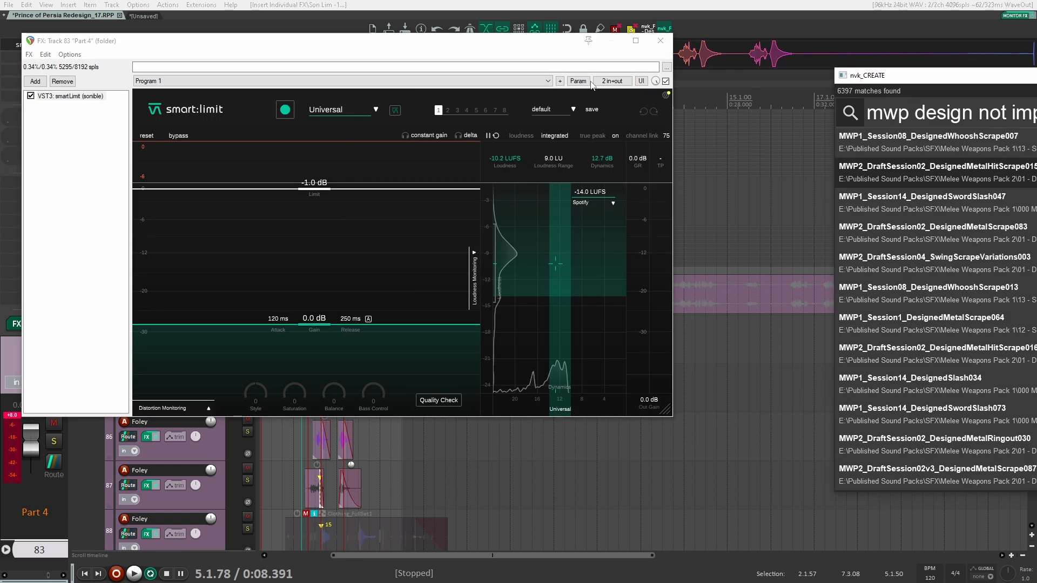
pyautogui.moveTo(310, 53); pyautogui.dragTo(562, 66)
pyautogui.press('space')
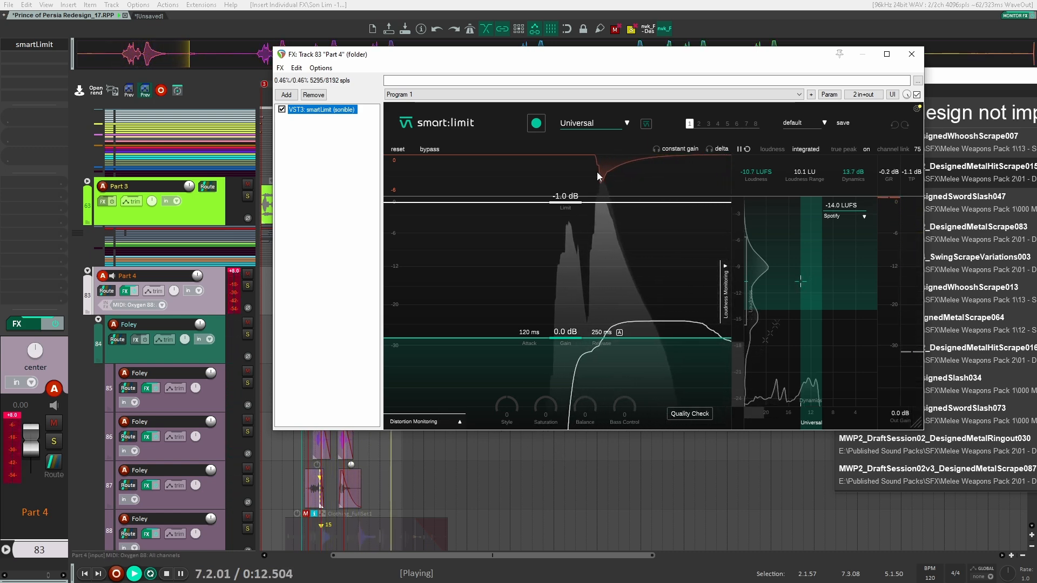
pyautogui.press('space')
pyautogui.click(911, 54)
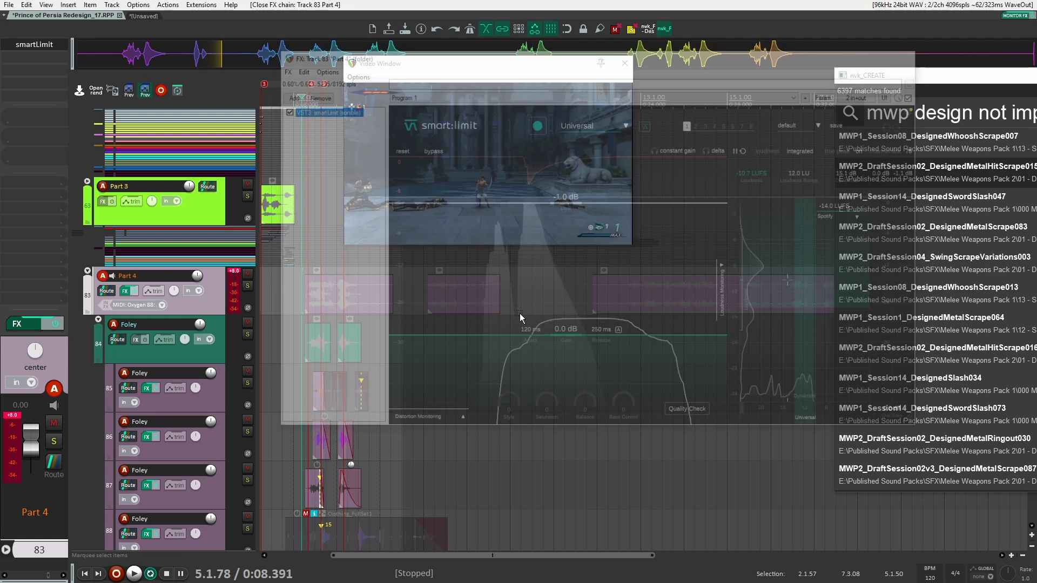
# Solo the POP - OG_DAW track and play the original attack as a reference
pyautogui.scroll(1, 374, 349)
pyautogui.scroll(5, 373, 350)
pyautogui.scroll(-2, 286, 330)
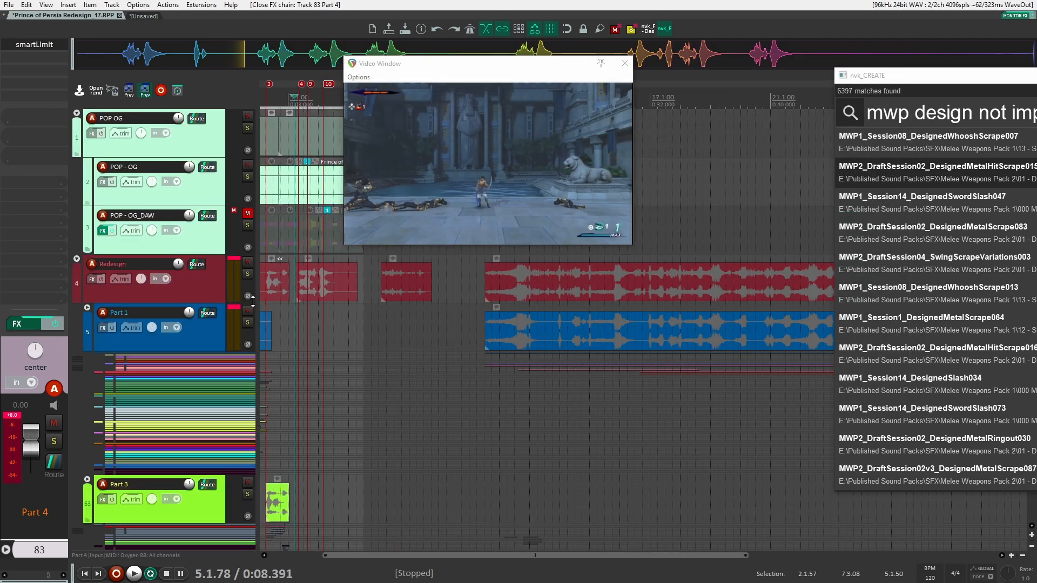
pyautogui.click(248, 226)
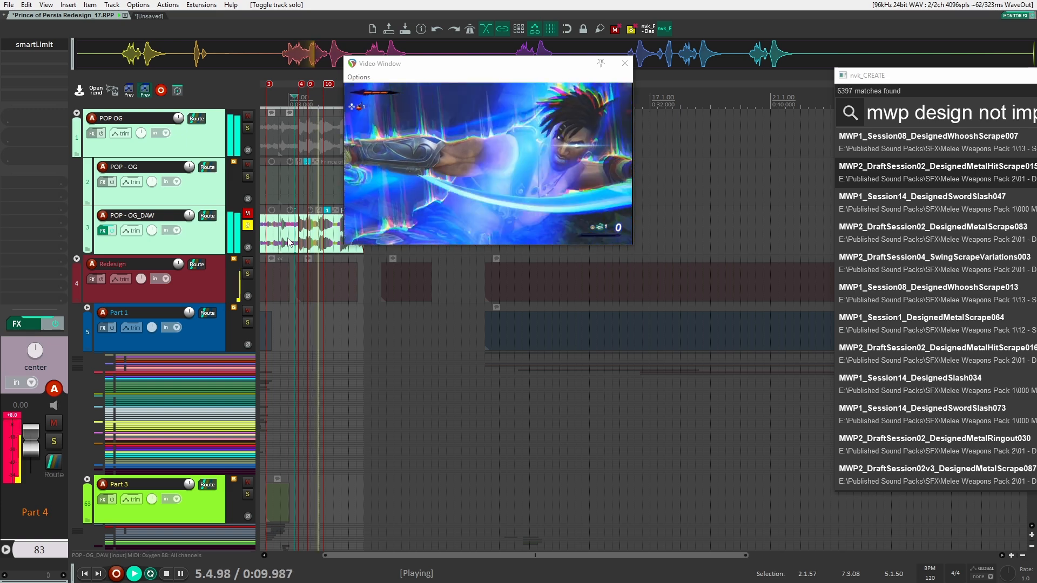
pyautogui.press('space')
pyautogui.press('space')
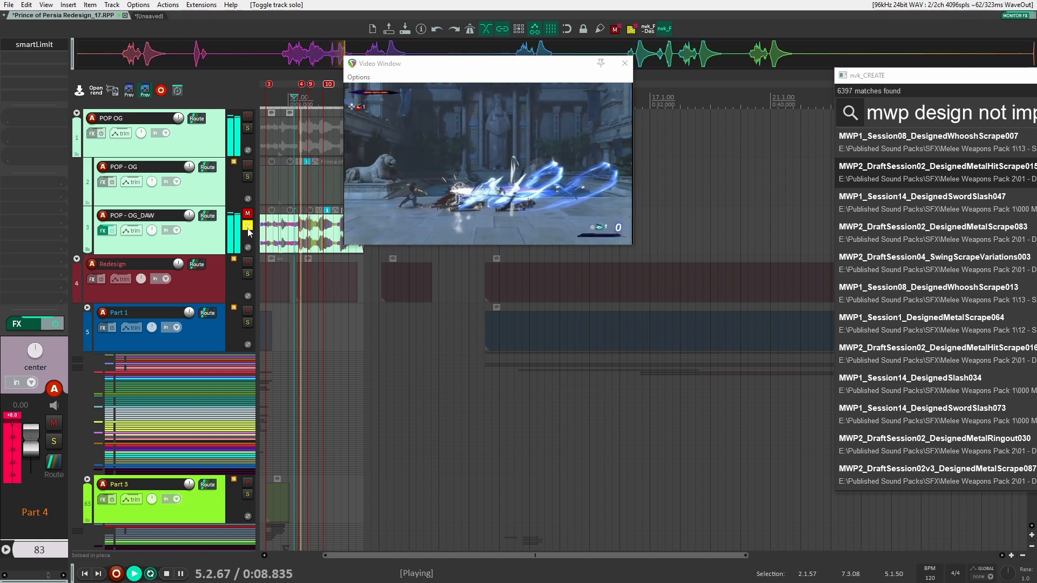
pyautogui.press('space')
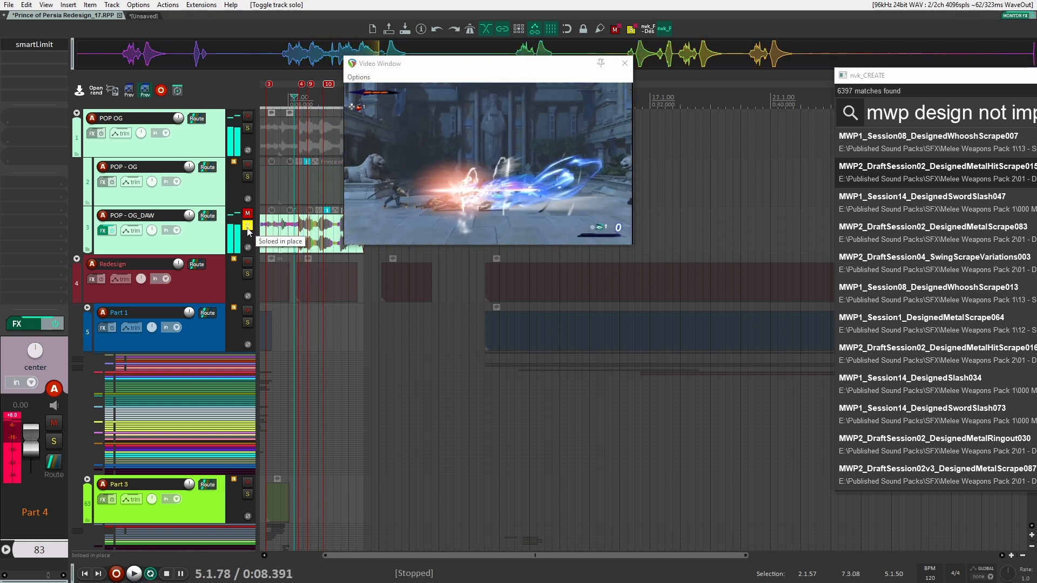
# Unsolo the POP - OG_DAW track and play the redesigned attack for comparison
pyautogui.click(248, 226)
pyautogui.scroll(-15, 331, 381)
pyautogui.press('space')
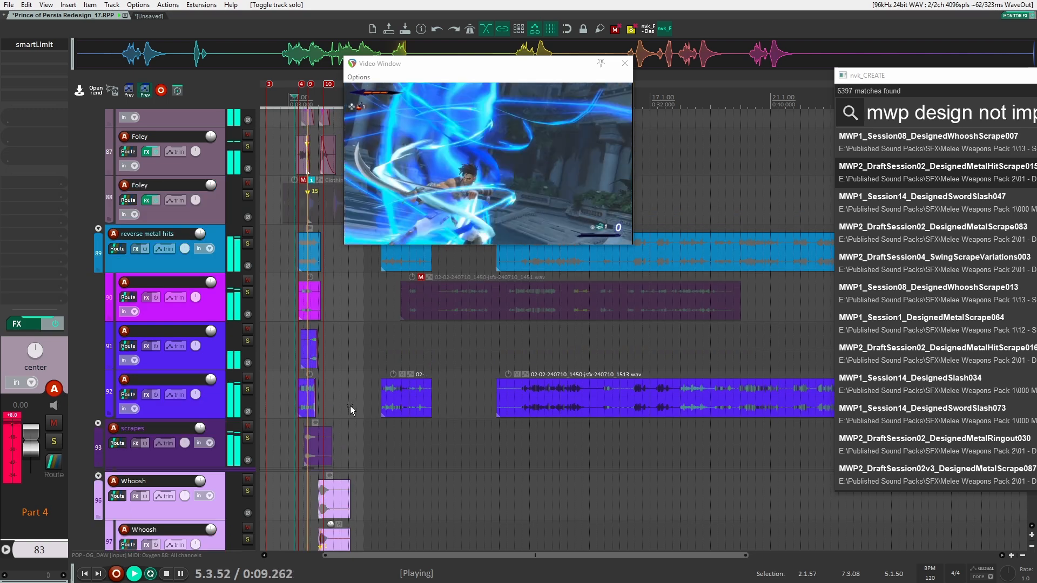
pyautogui.press('space')
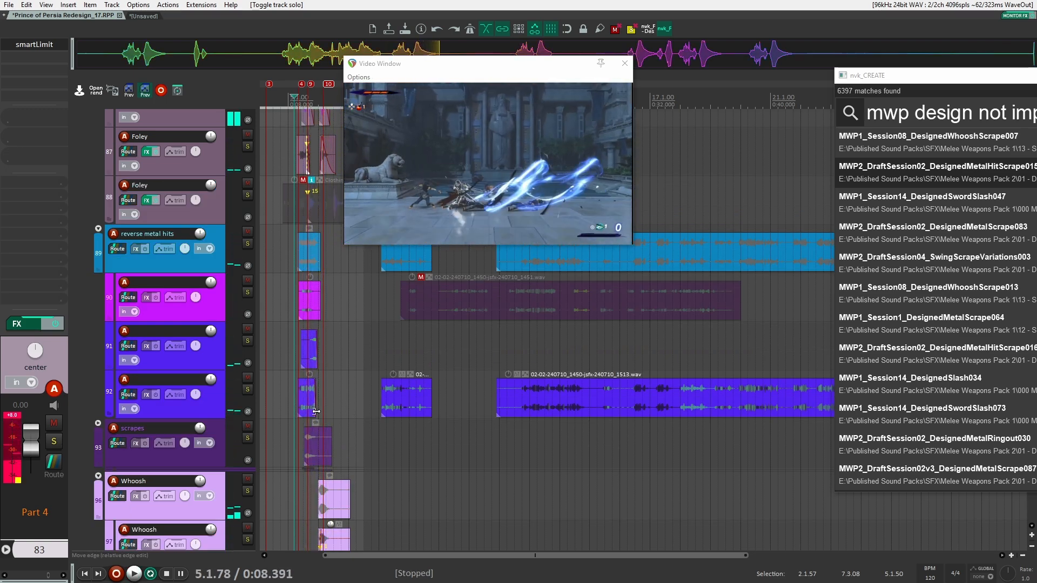
pyautogui.press('space')
# Solo the original POP - OG_DAW audio again and listen to the attack once more
pyautogui.scroll(15, 316, 407)
pyautogui.click(248, 226)
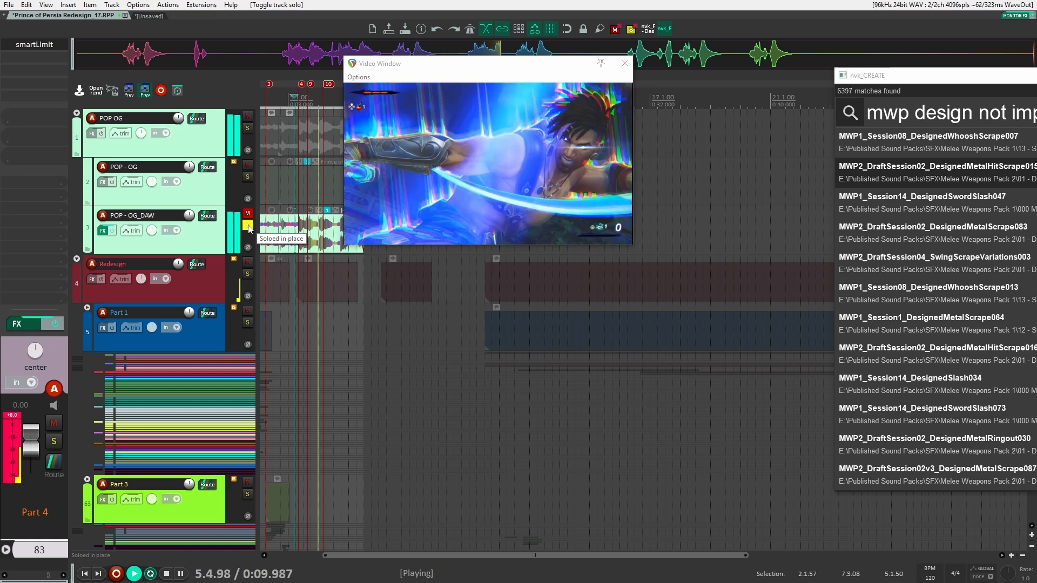
pyautogui.press('space')
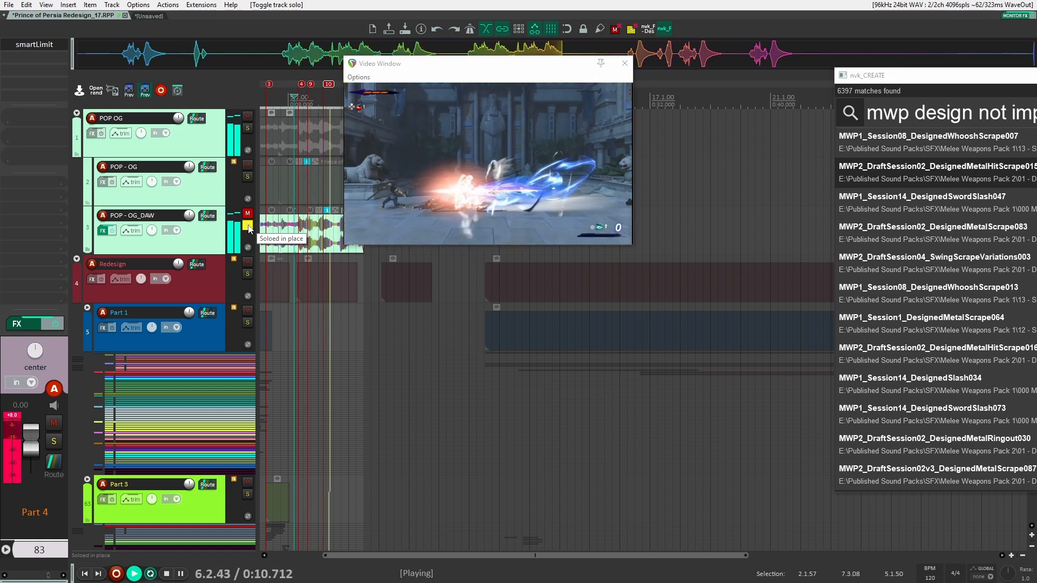
pyautogui.press('space')
# Unsolo the POP - OG_DAW track and look over the Foley layers inside the Part 4 folder
pyautogui.click(248, 226)
pyautogui.scroll(-15, 330, 365)
pyautogui.scroll(12, 316, 423)
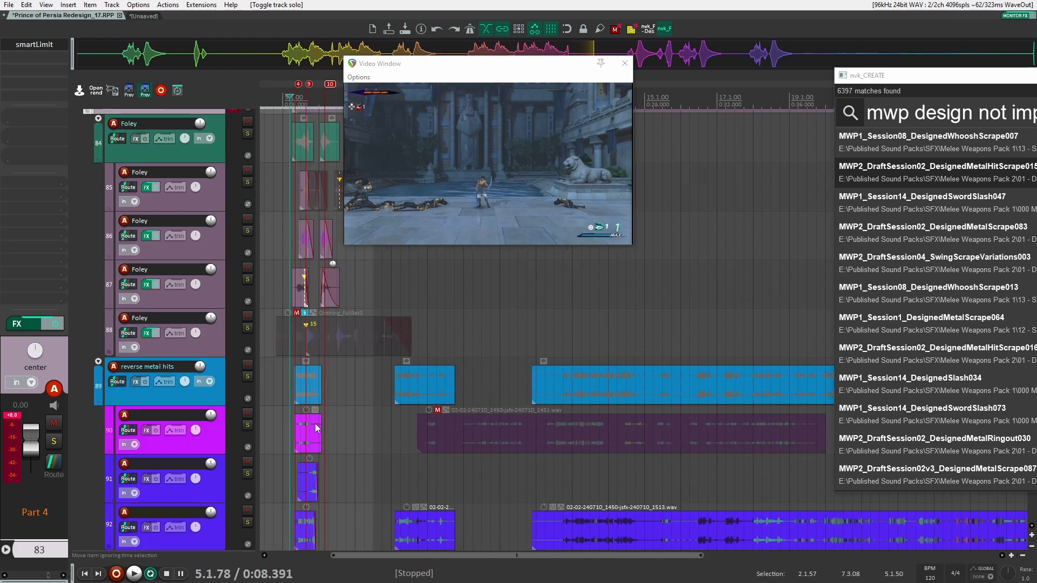
pyautogui.scroll(-2, 327, 402)
pyautogui.hscroll(-5, 314, 401)
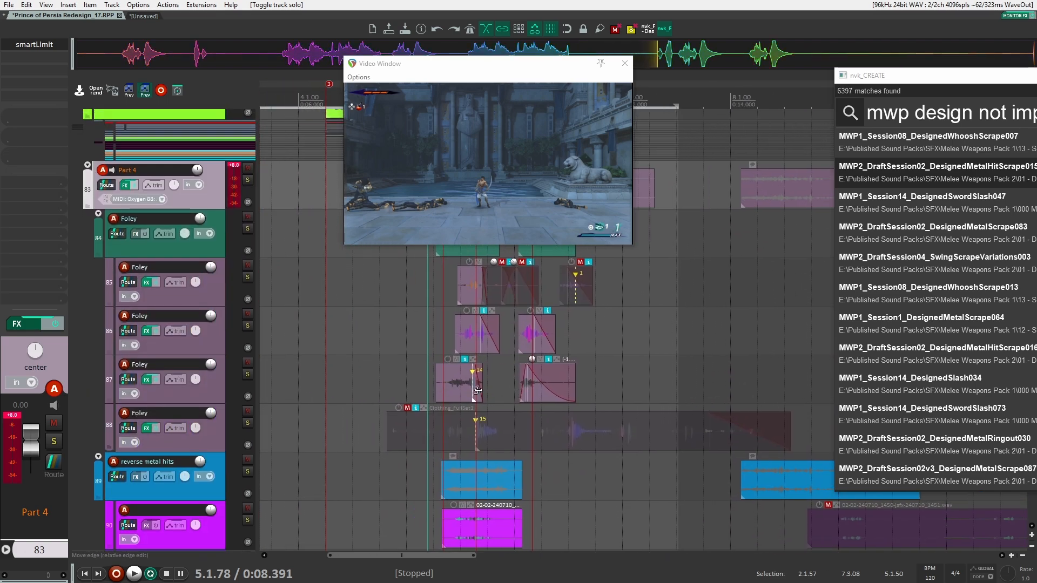
pyautogui.scroll(4, 446, 424)
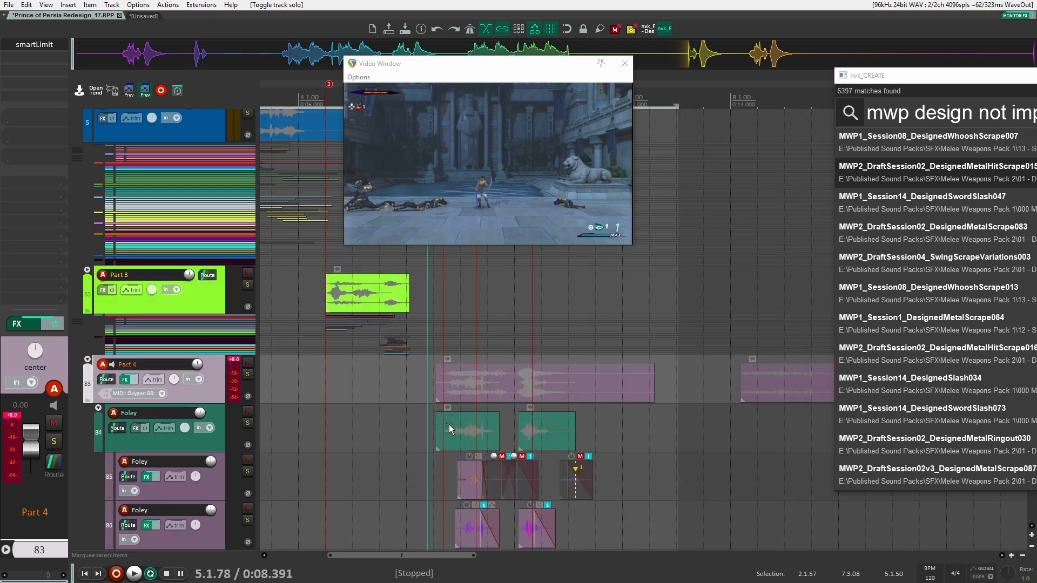
pyautogui.scroll(-3, 449, 424)
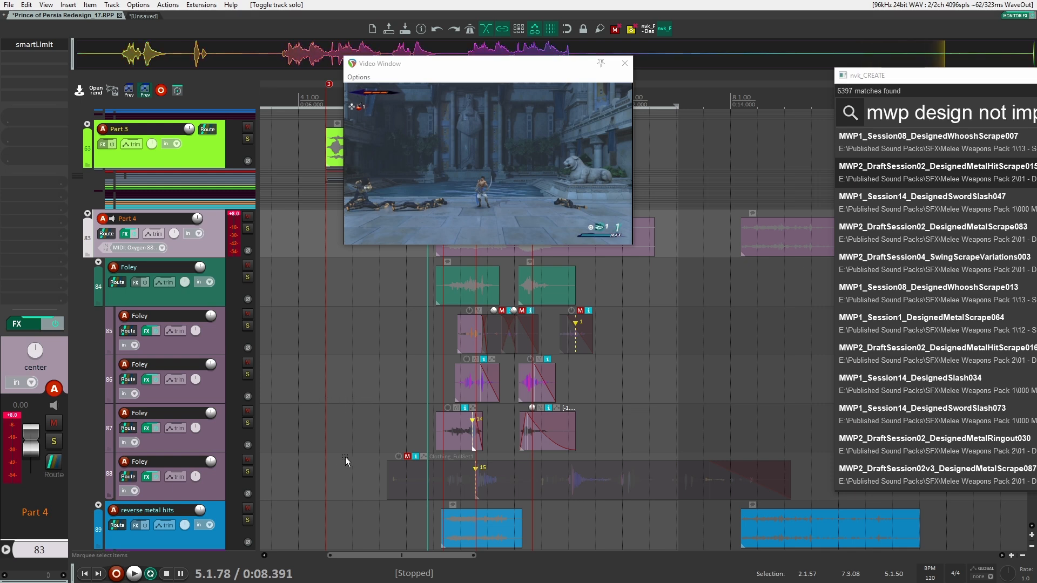
# Place the edit cursor at 4.4.92, ahead of the Part 4 items, and play the full attack from there
pyautogui.click(394, 400)
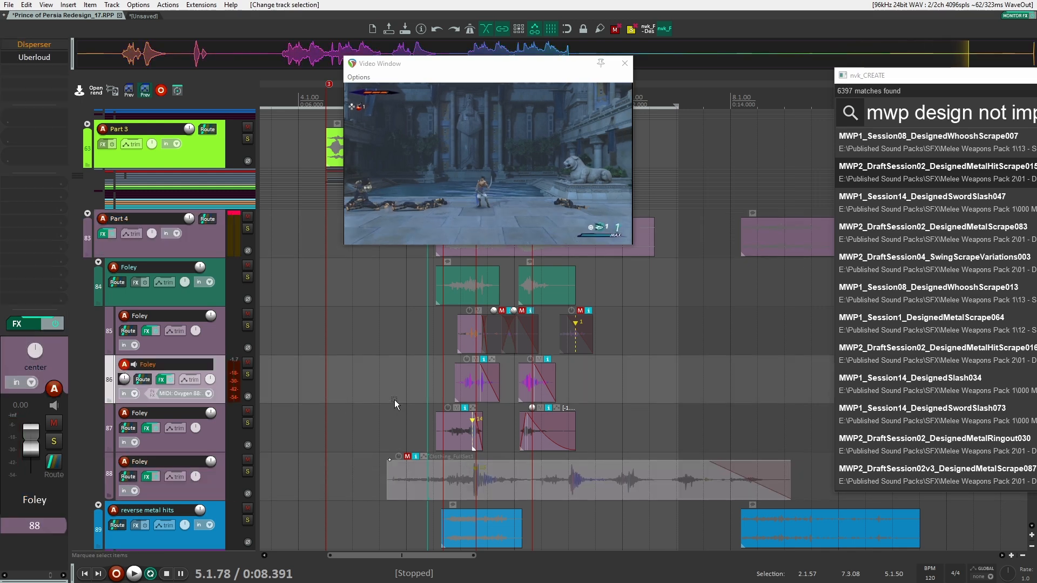
pyautogui.click(351, 397)
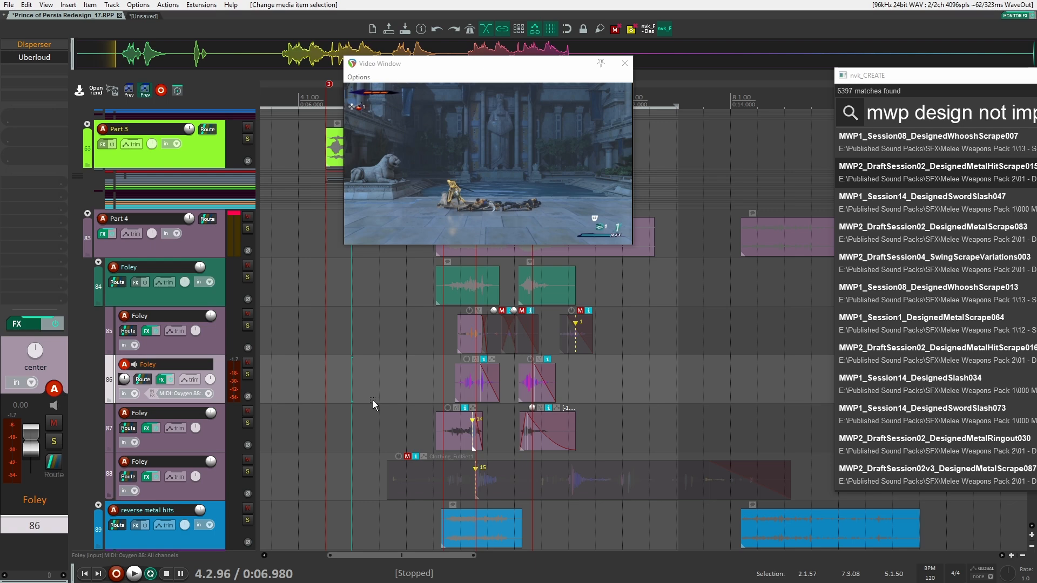
pyautogui.click(404, 346)
pyautogui.scroll(-5, 407, 360)
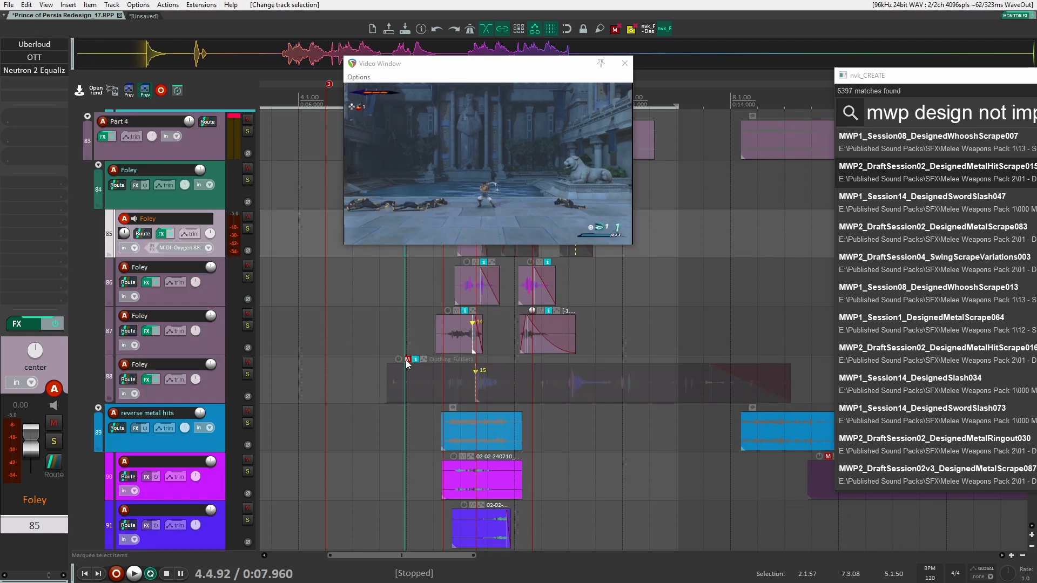
pyautogui.scroll(3, 457, 424)
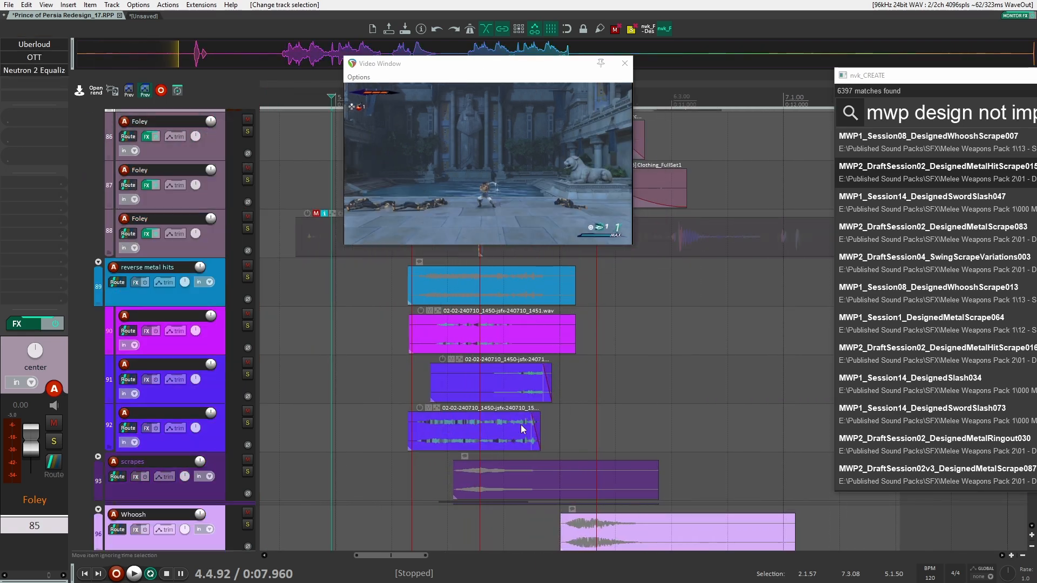
pyautogui.press('space')
pyautogui.scroll(5, 535, 431)
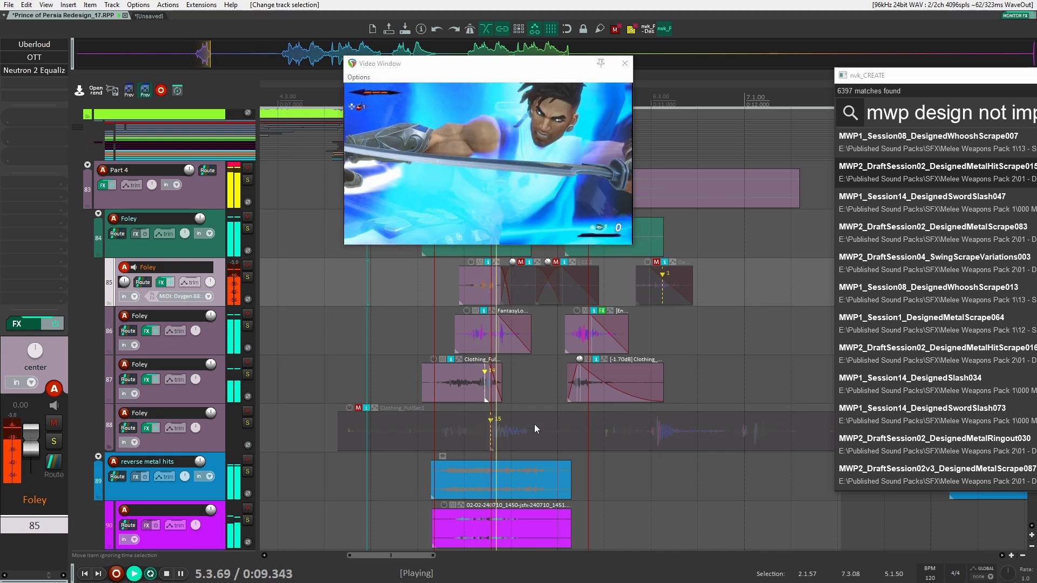
pyautogui.scroll(3, 526, 434)
pyautogui.press('space')
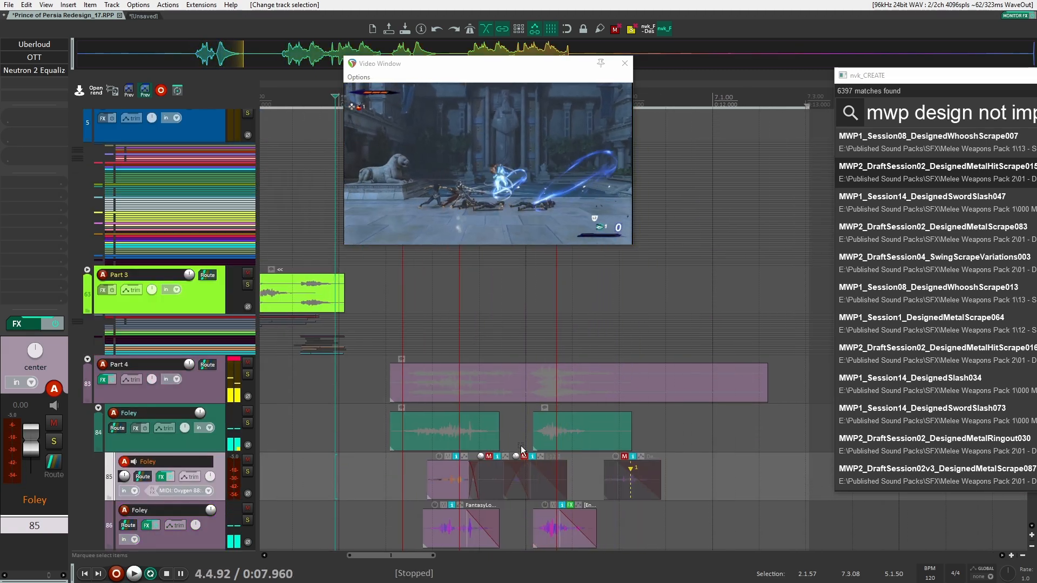
# Examine the reverse metal hit, scrape, whoosh and impact layers in the Part 4 folder
pyautogui.scroll(-8, 535, 443)
pyautogui.scroll(4, 518, 448)
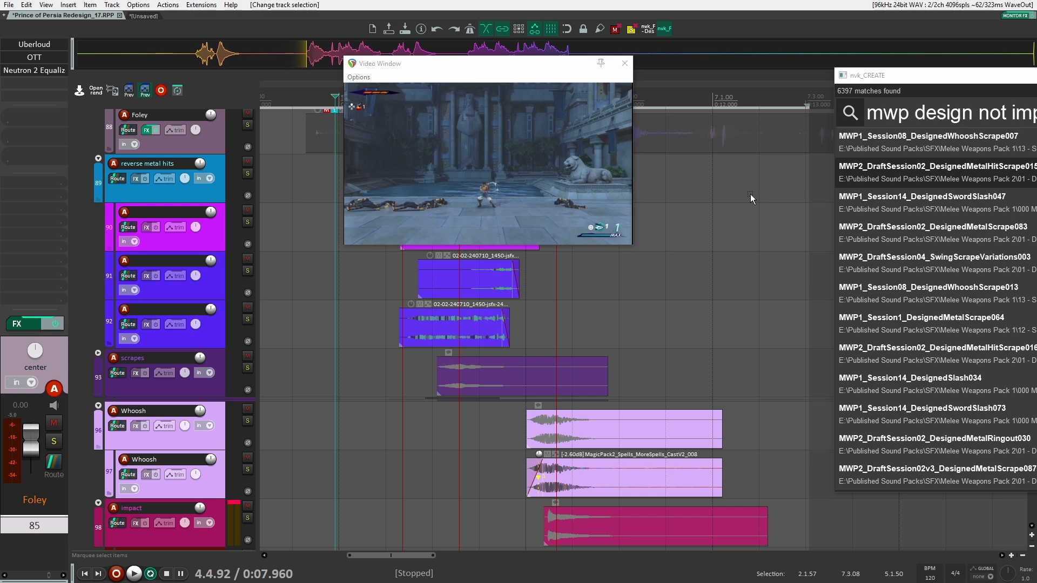
pyautogui.scroll(-2, 654, 289)
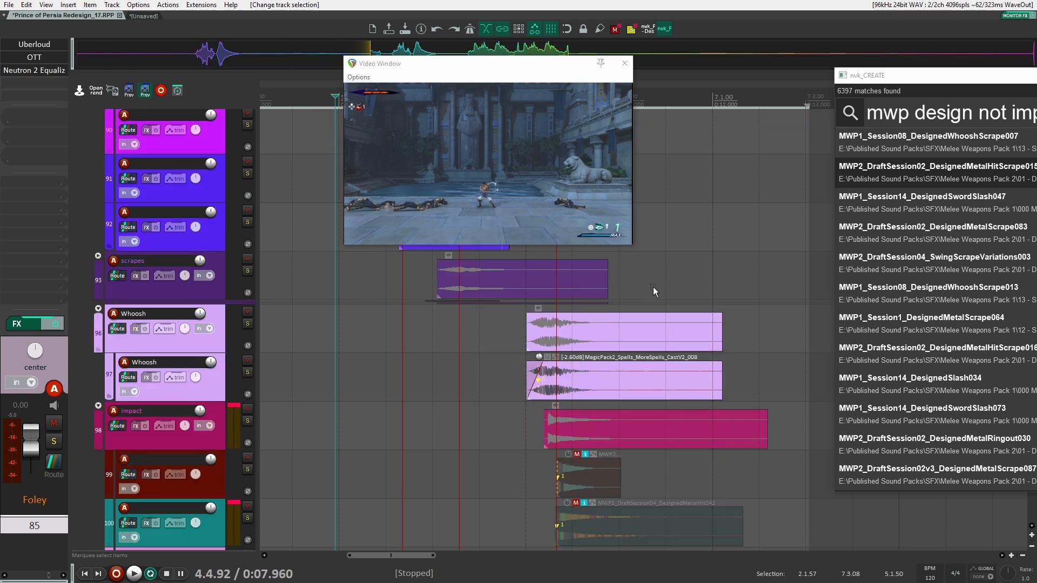
pyautogui.scroll(-4, 588, 308)
pyautogui.scroll(3, 585, 324)
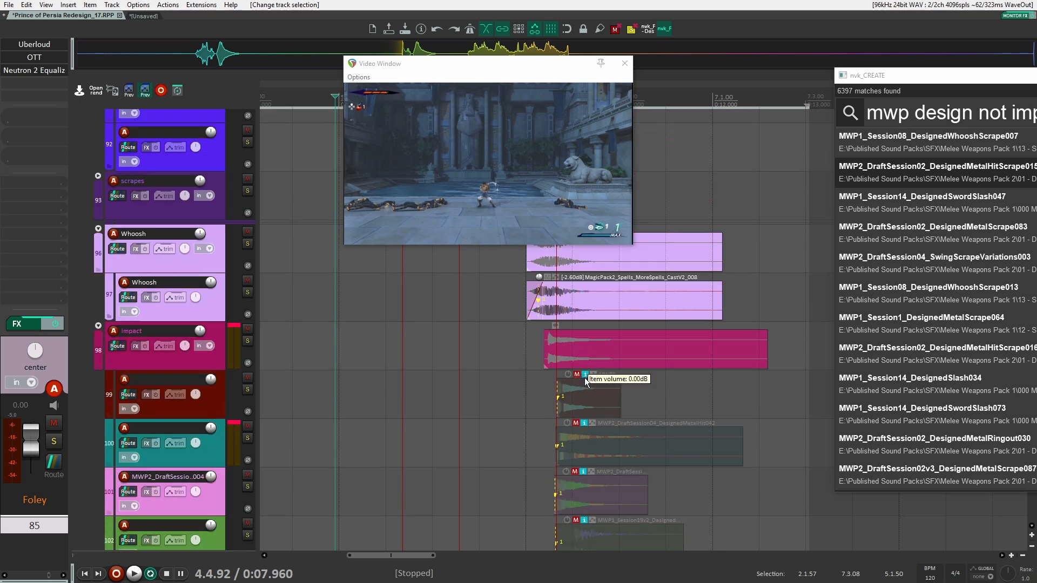
pyautogui.moveTo(949, 82)
pyautogui.mouseDown()
pyautogui.moveTo(913, 81)
pyautogui.moveTo(942, 81)
pyautogui.mouseUp()
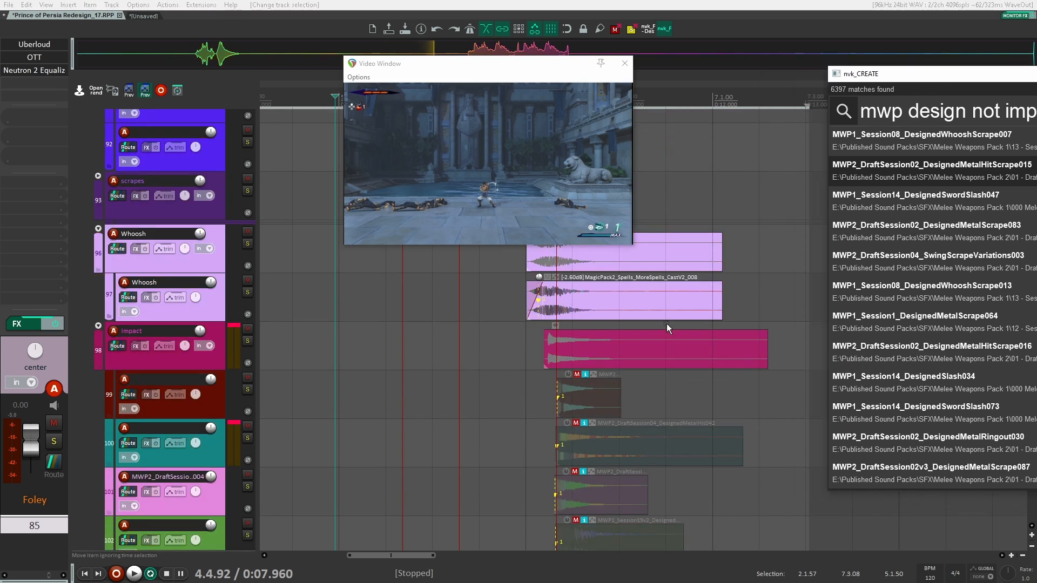
pyautogui.scroll(-5, 520, 397)
pyautogui.scroll(15, 514, 403)
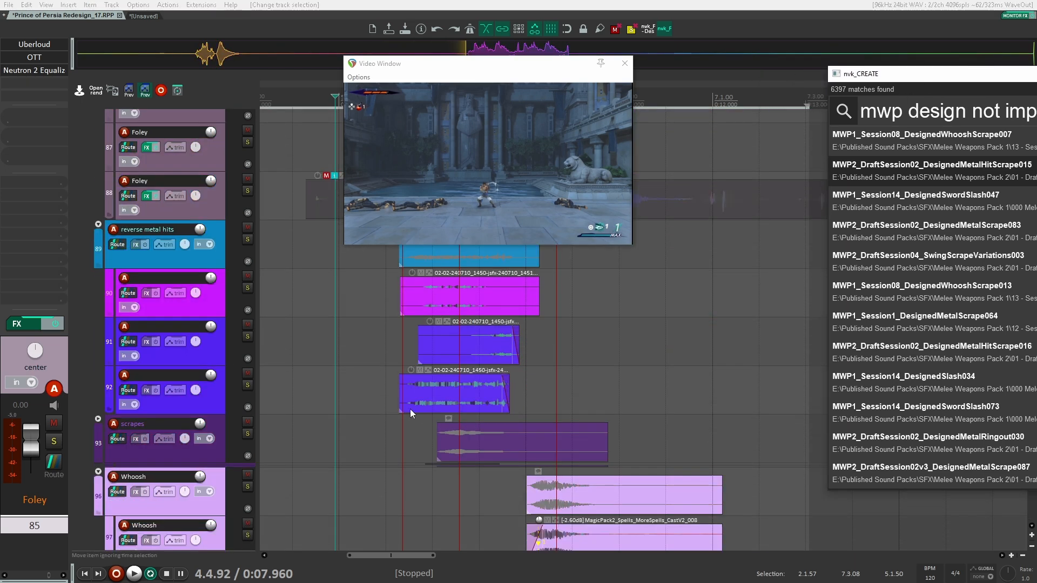
# Play back the redesigned sword attack against the video
pyautogui.press('space')
pyautogui.scroll(5, 364, 365)
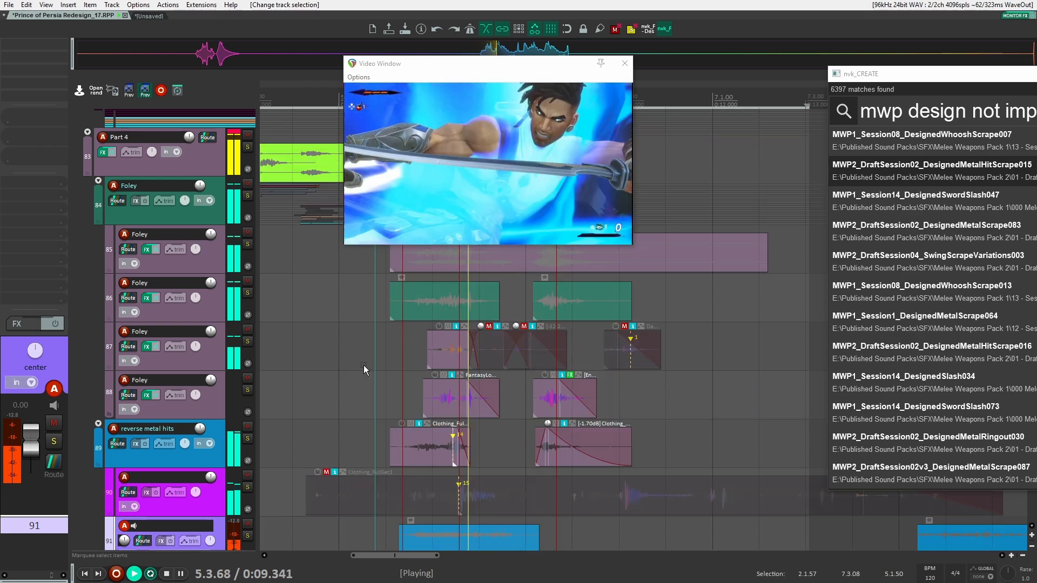
pyautogui.scroll(6, 367, 370)
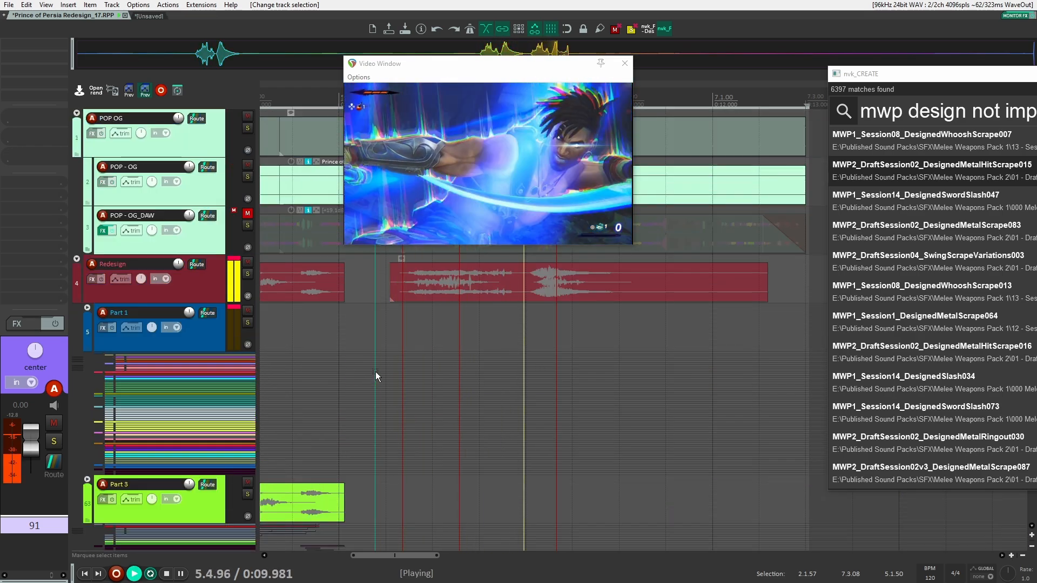
pyautogui.press('space')
# Solo the POP - OG_DAW track to hear the original attack, then unsolo it and replay the redesign for comparison
pyautogui.click(248, 226)
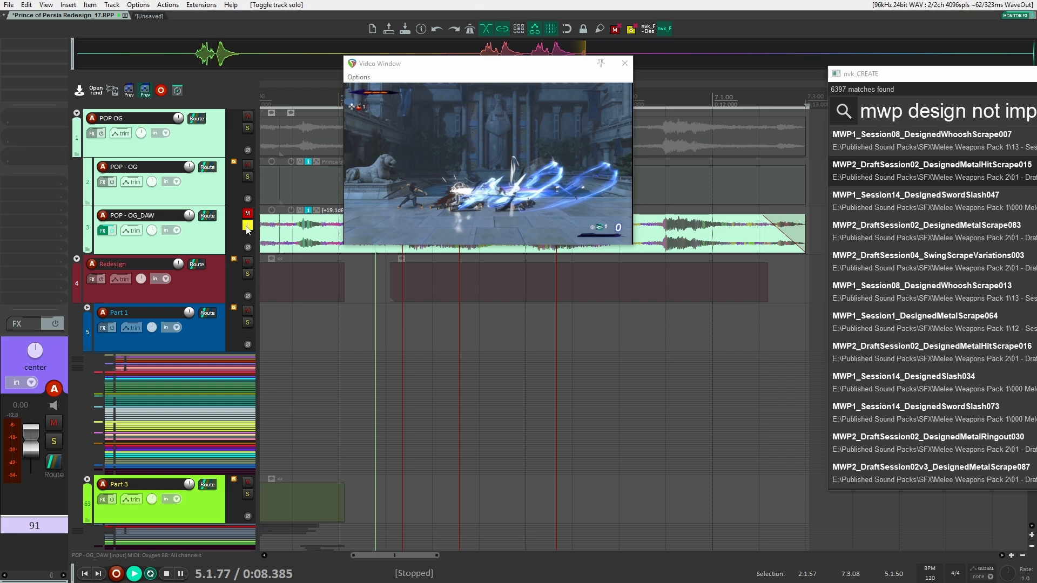
pyautogui.press('space')
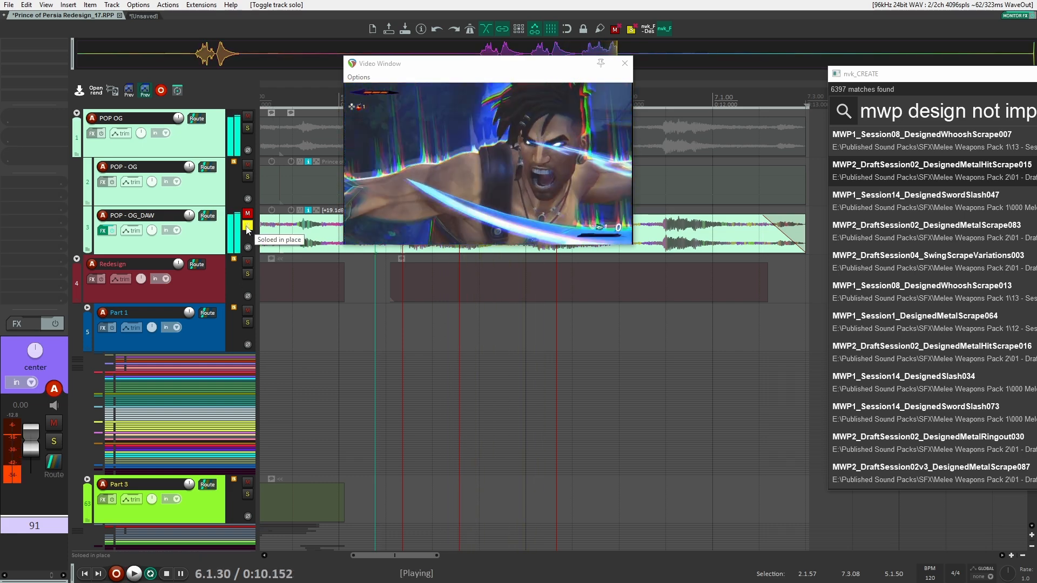
pyautogui.scroll(-15, 429, 455)
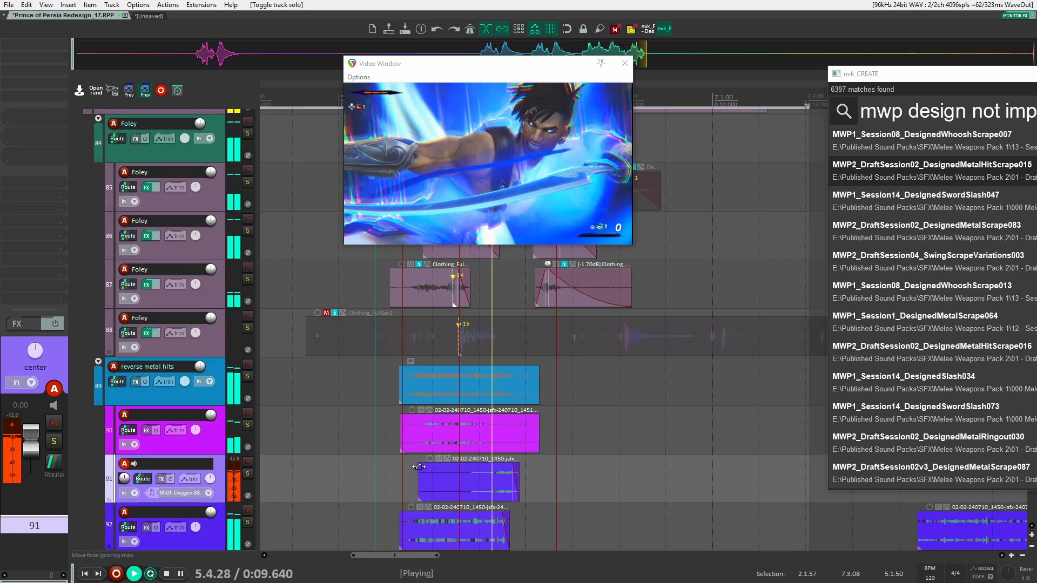
pyautogui.press('space')
# Solo the scrapes and reverse metal hits folders, listen to them together, and unsolo both
pyautogui.scroll(-2, 424, 453)
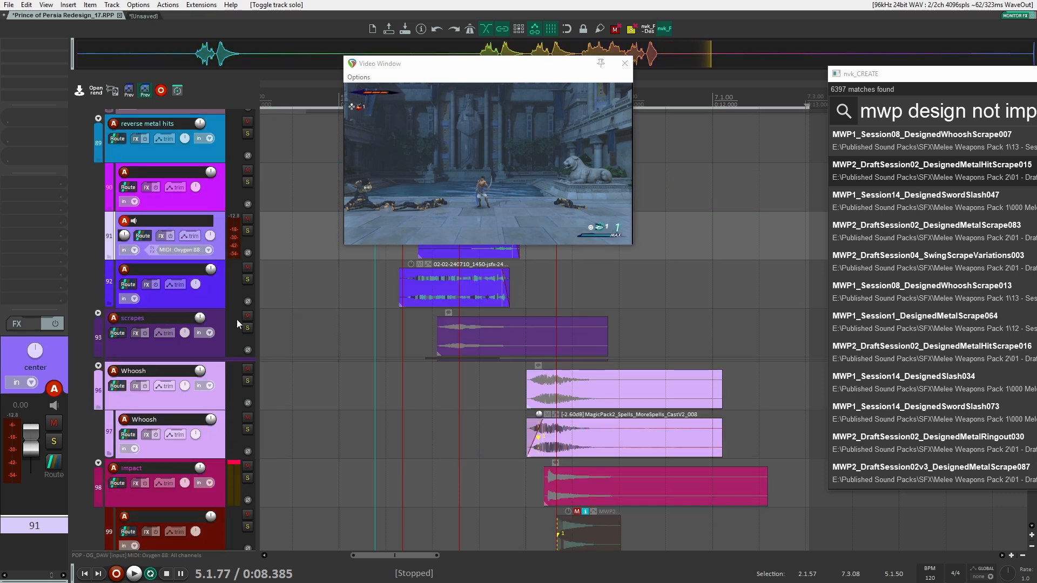
pyautogui.click(247, 327)
pyautogui.press('space')
pyautogui.click(248, 182)
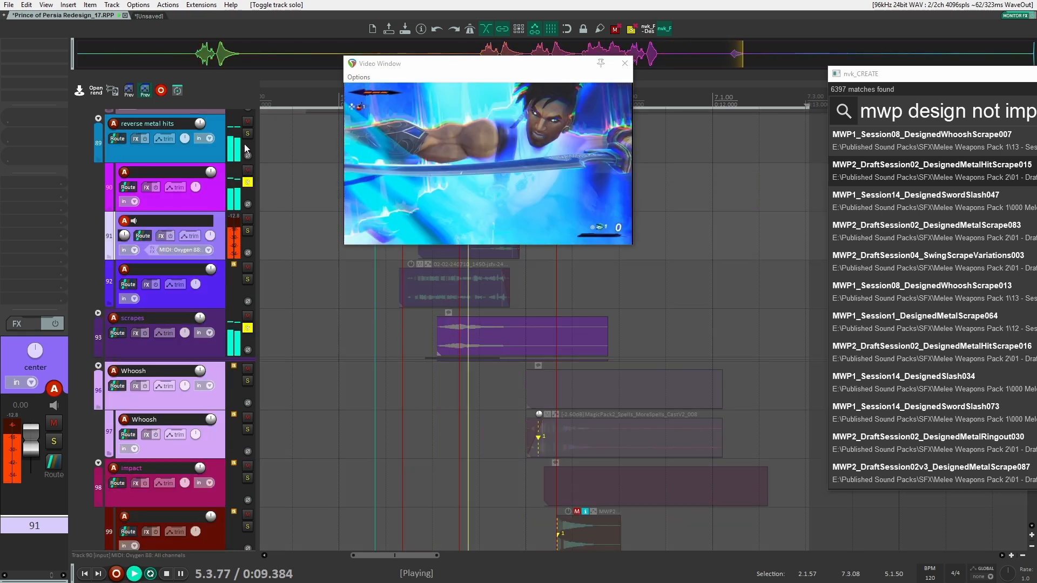
pyautogui.click(247, 134)
pyautogui.click(247, 182)
pyautogui.press('space')
pyautogui.press('space')
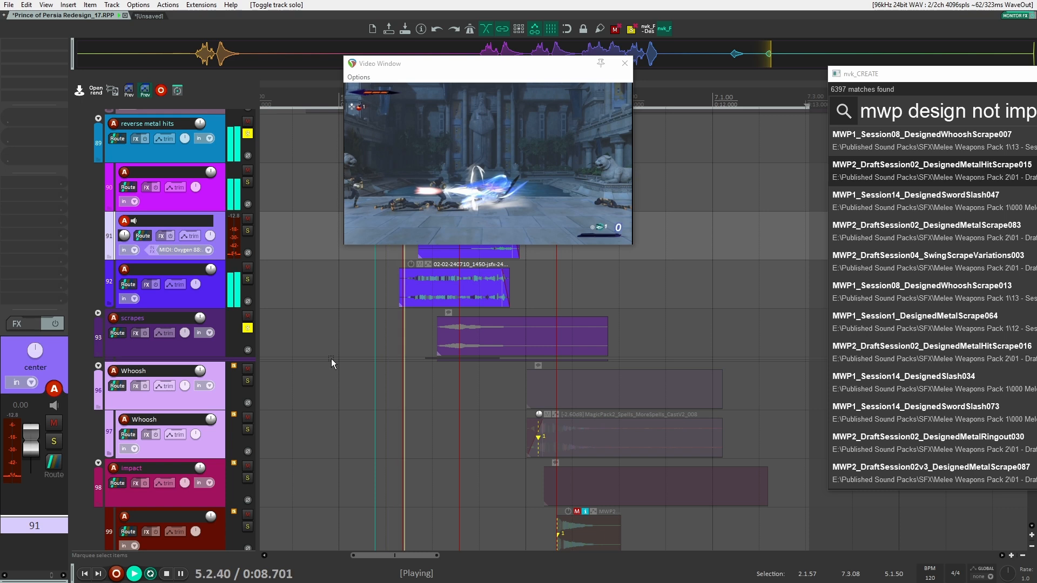
pyautogui.press('space')
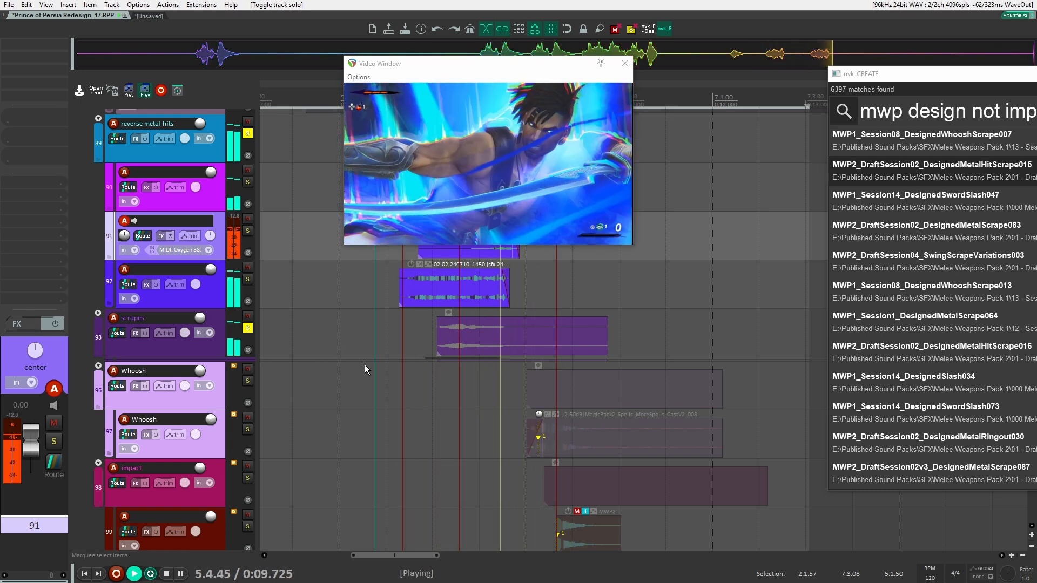
pyautogui.press('space')
pyautogui.click(248, 328)
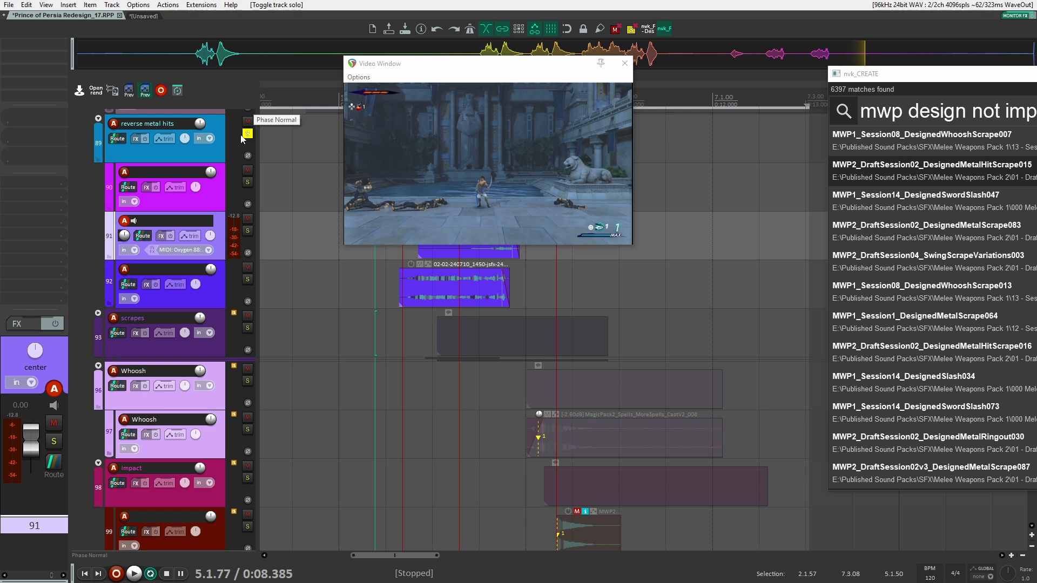
pyautogui.click(250, 134)
pyautogui.click(248, 134)
# Expand the scrapes folder and duplicate its last track, deleting the copied items to leave an empty track
pyautogui.click(98, 314)
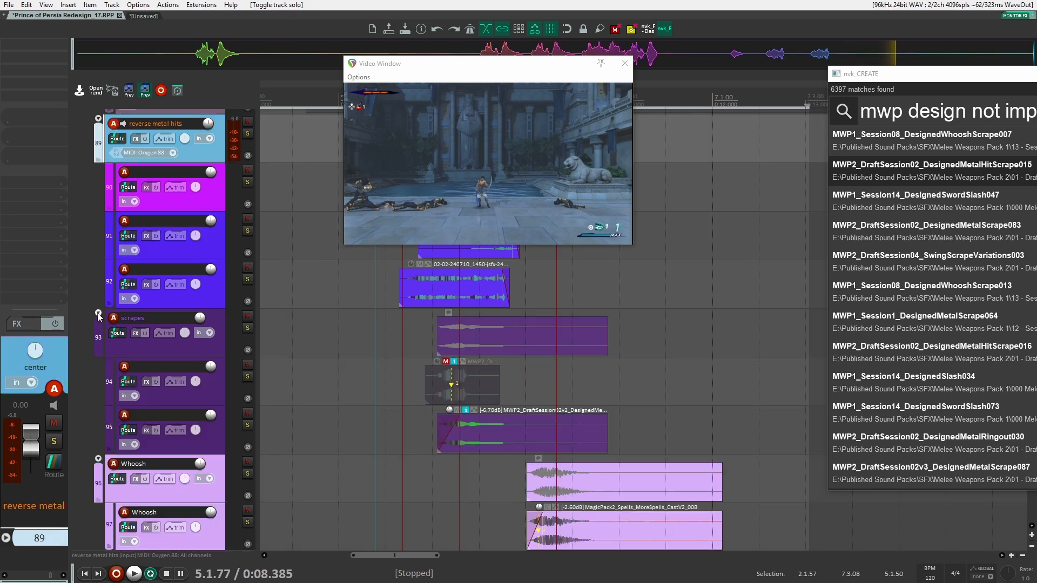
pyautogui.click(218, 391)
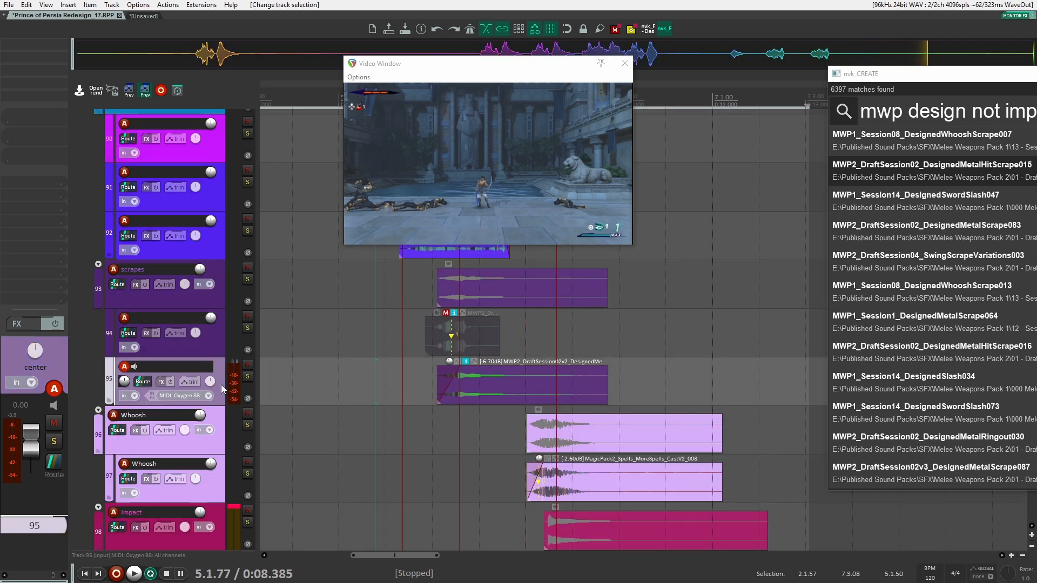
pyautogui.hotkey('ctrl', 'd')
pyautogui.moveTo(596, 428); pyautogui.dragTo(516, 423)
pyautogui.press('Delete')
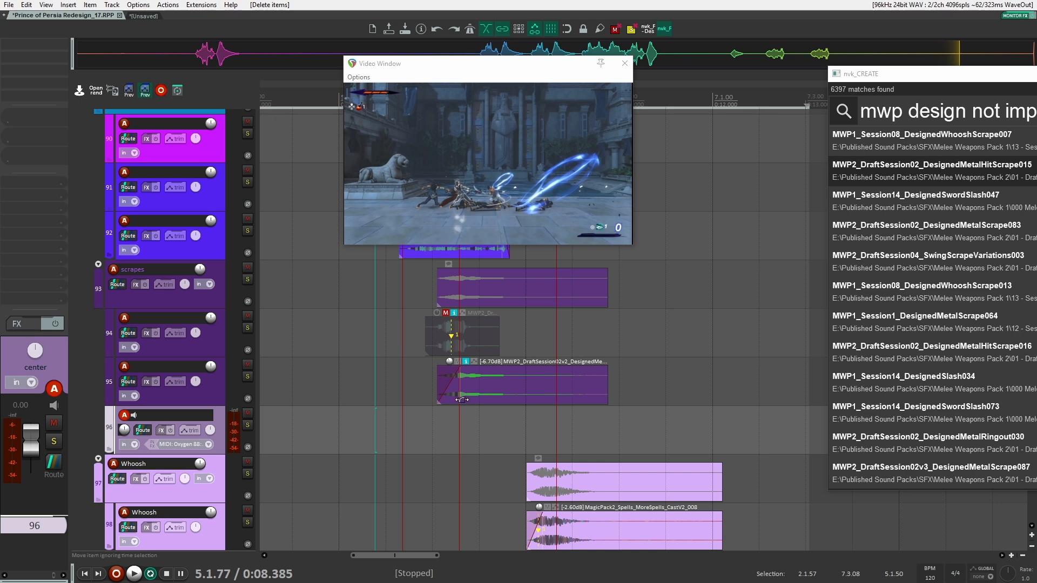
# Bring the nvk_CREATE window further into view and search its library for "mwp scrape"
pyautogui.moveTo(958, 79); pyautogui.dragTo(821, 101)
pyautogui.moveTo(933, 133); pyautogui.dragTo(794, 134)
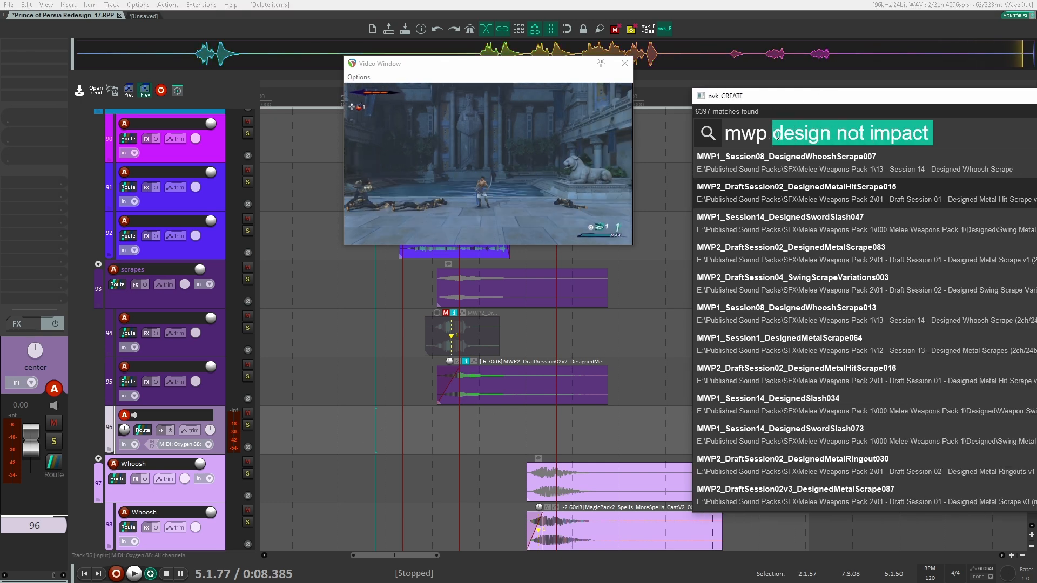
pyautogui.write('scrape')
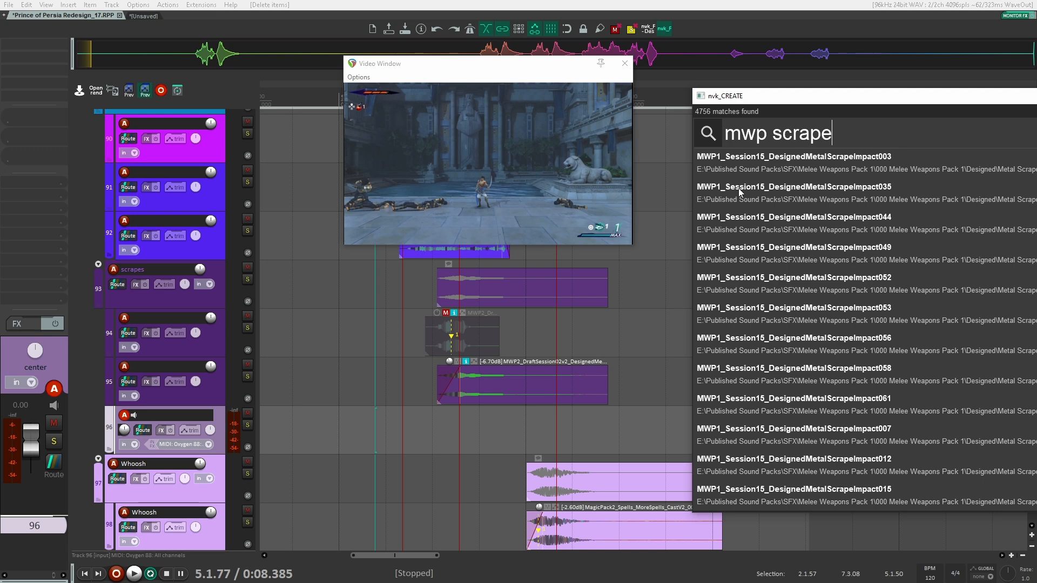
# Audition the shuffled scrape results one after another to find a candidate for the empty scrapes track
pyautogui.press('Down')
pyautogui.press('Down')
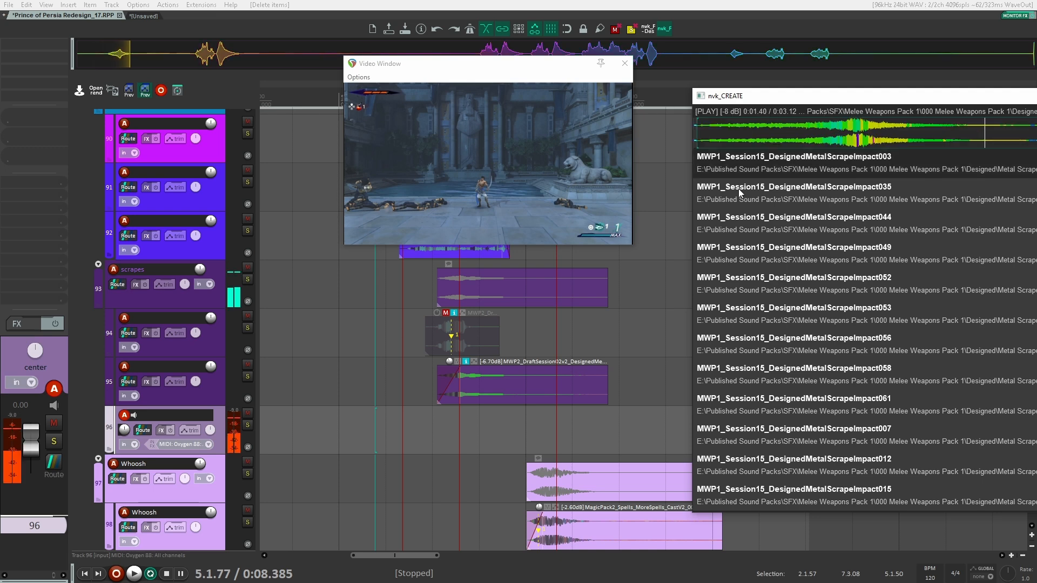
pyautogui.press('Down')
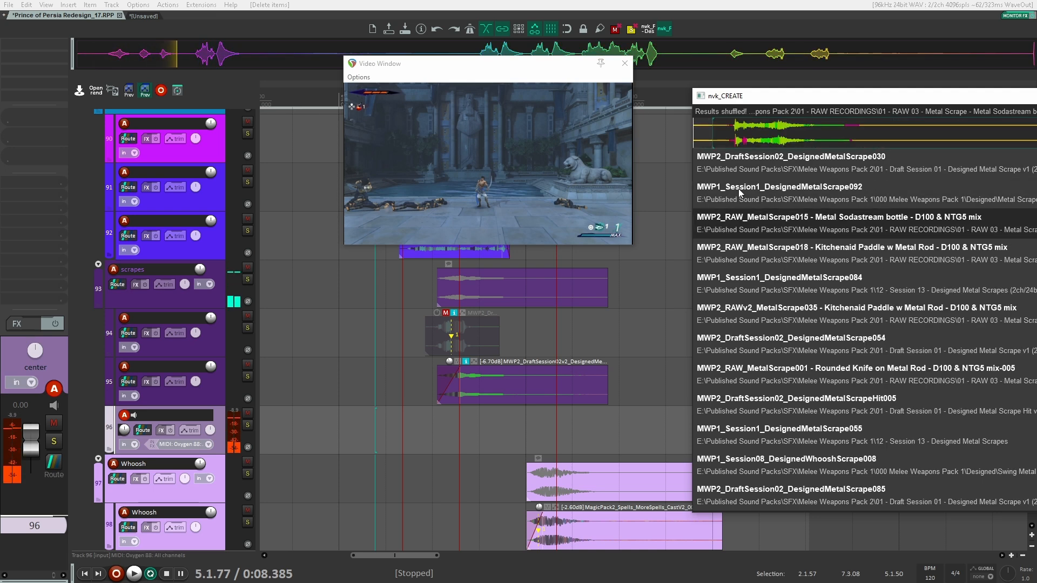
pyautogui.press('Down')
pyautogui.press('Down')
pyautogui.press('Down')
pyautogui.press('Down')
pyautogui.press('Down')
pyautogui.press('Down')
pyautogui.press('Down')
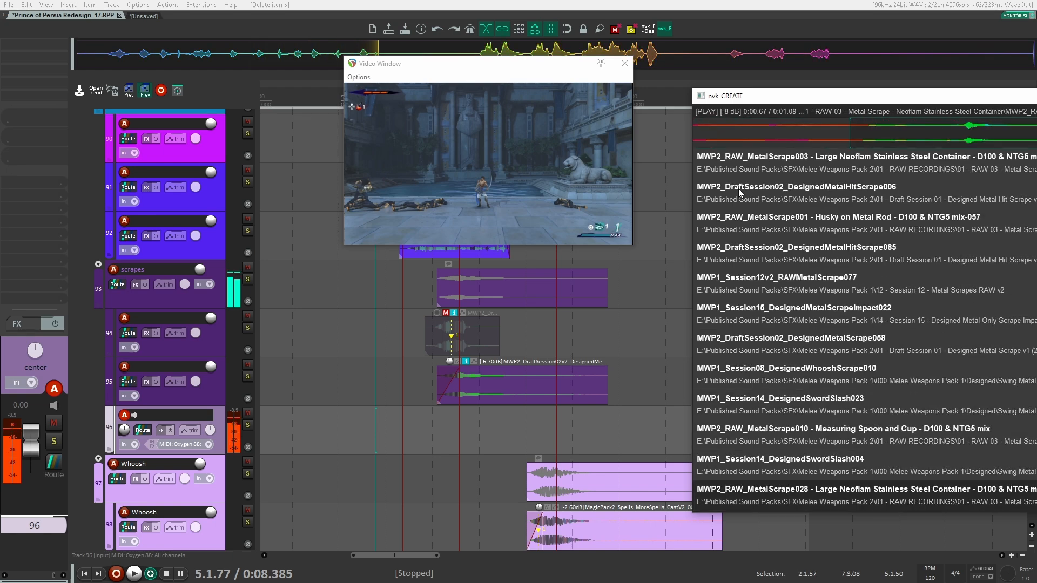
pyautogui.press('Down')
pyautogui.press('Down')
pyautogui.press('Down')
pyautogui.press('Down')
pyautogui.press('Down')
pyautogui.press('Down')
pyautogui.press('Down')
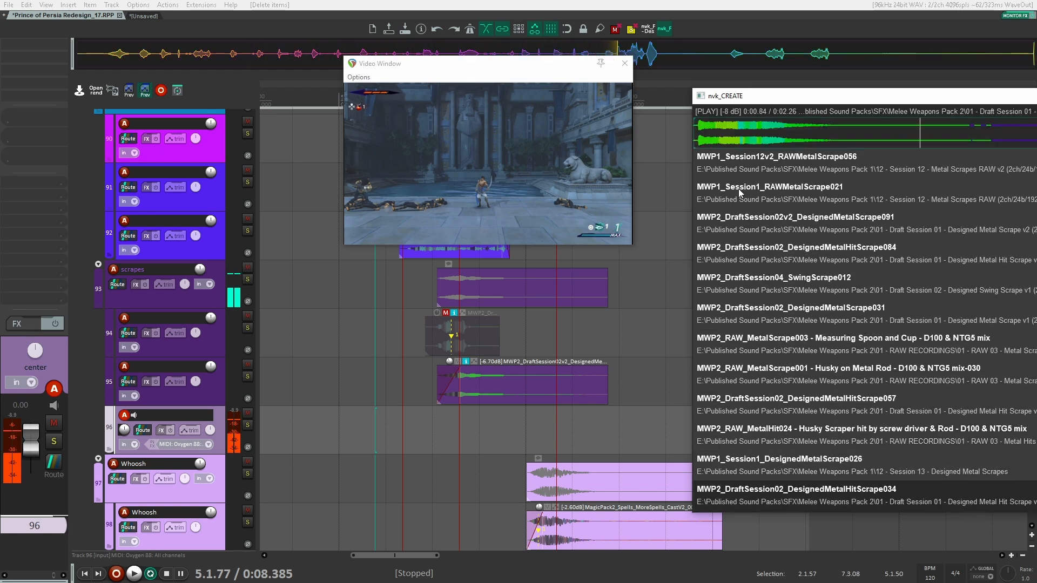
pyautogui.press('Down')
pyautogui.press('Down')
pyautogui.press('Down')
pyautogui.press('Down')
pyautogui.press('Down')
pyautogui.press('Down')
pyautogui.press('Down')
pyautogui.press('Down')
pyautogui.press('Up')
# Try MWP2_RAW_MetalScrape011 - Starbucks Mug on the empty scrapes track, positioned over the attack, and play it in context
pyautogui.press('Return')
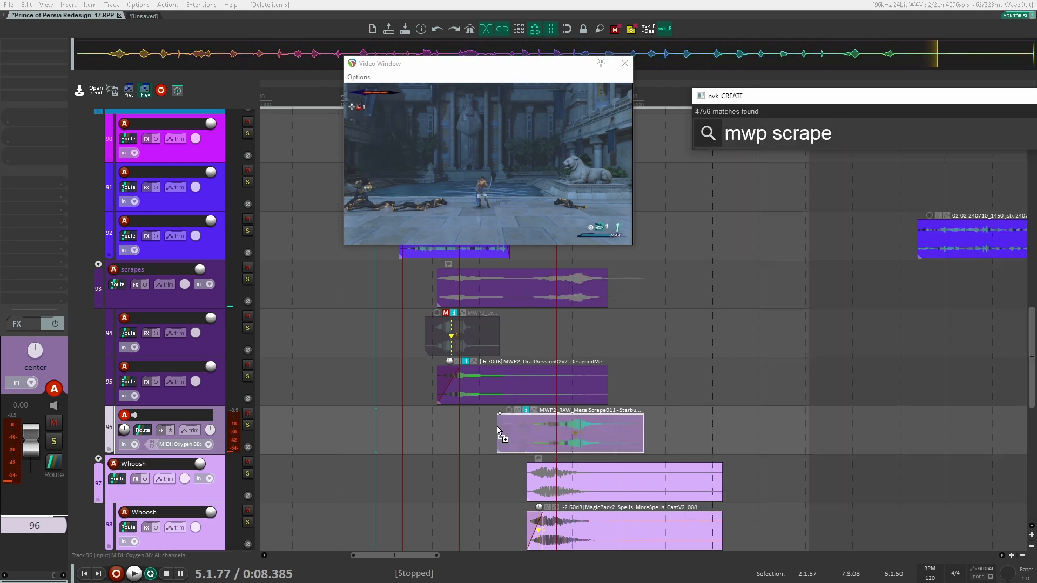
pyautogui.moveTo(460, 439); pyautogui.dragTo(521, 440)
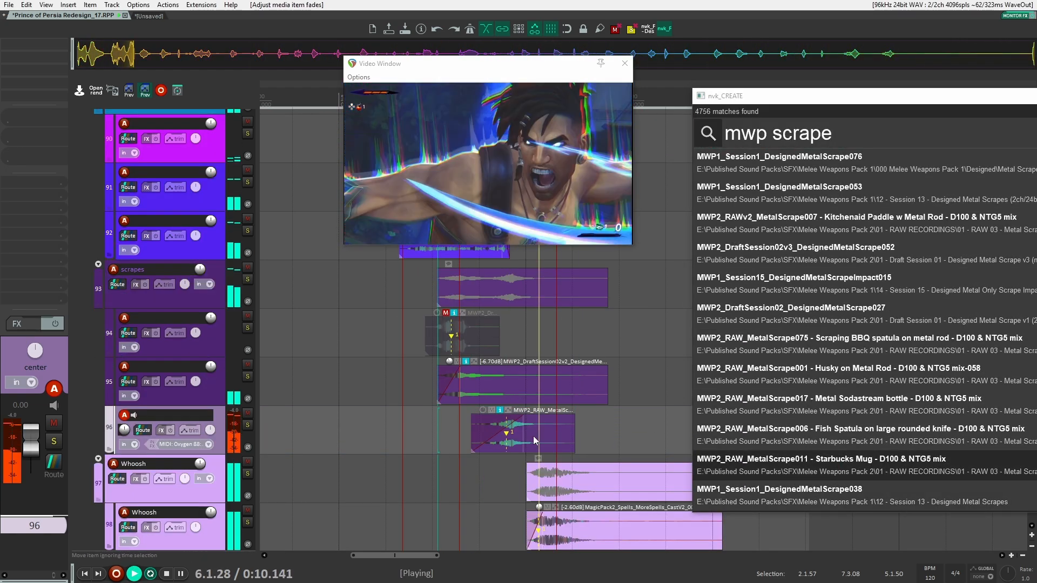
pyautogui.press('space')
# Use MWP2_DraftSession02_DesignedMetalScrape083 on track 96 instead, aligned ahead of the whoosh, and play it in context
pyautogui.press('Down')
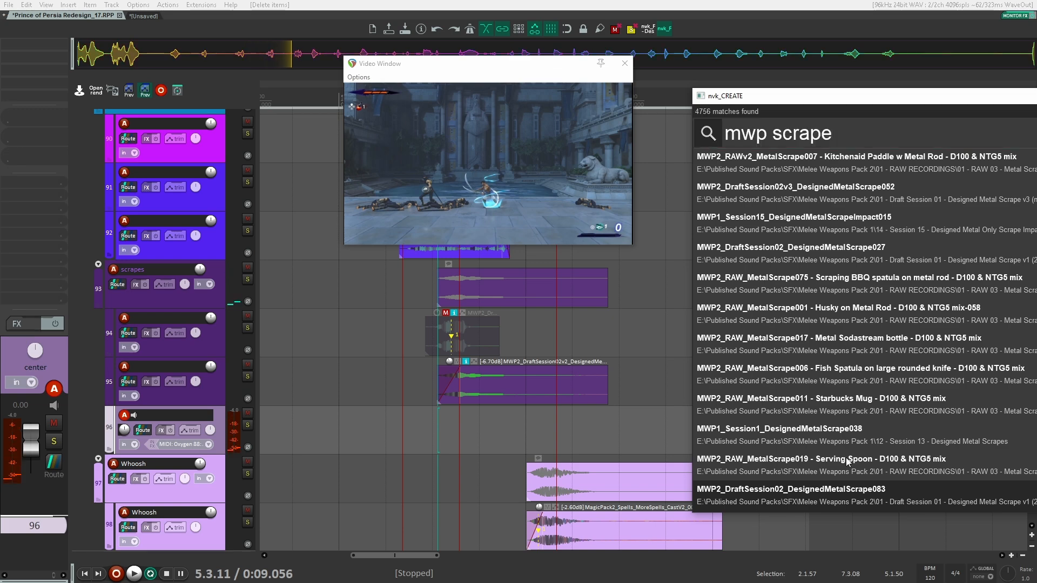
pyautogui.scroll(-2, 828, 461)
pyautogui.press('space')
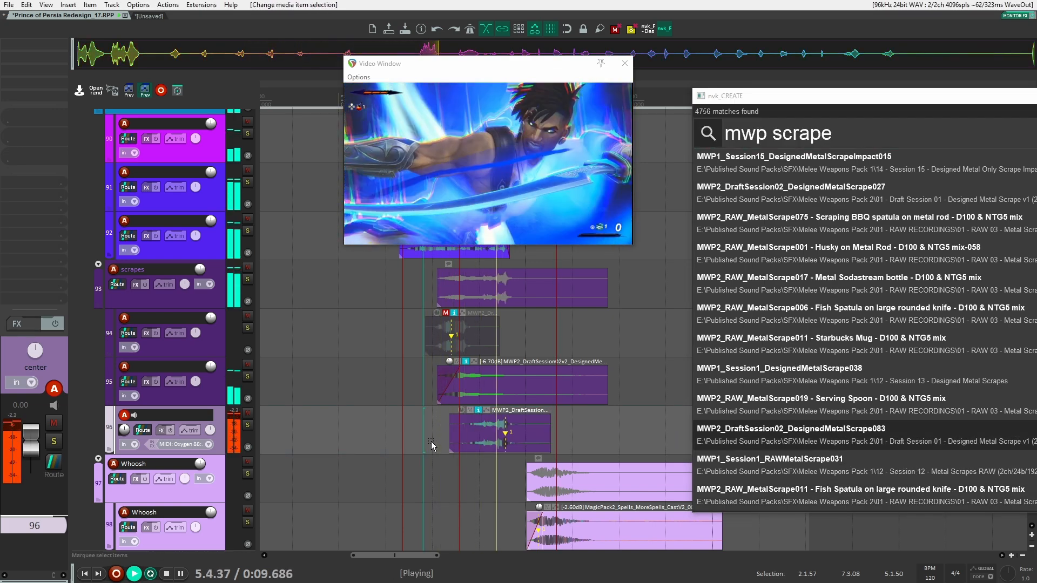
pyautogui.press('space')
pyautogui.press('space')
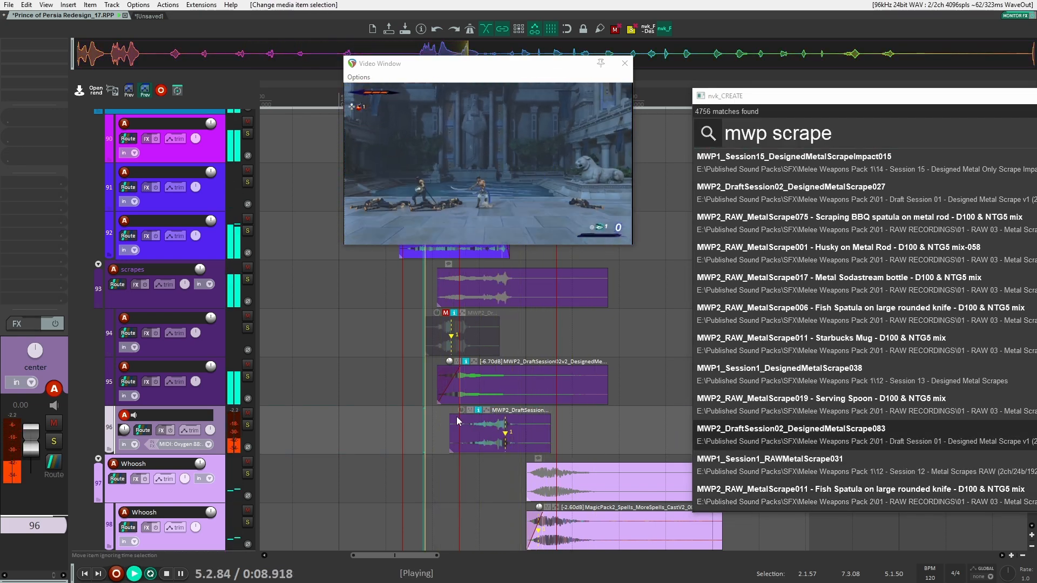
pyautogui.press('space')
pyautogui.press('space')
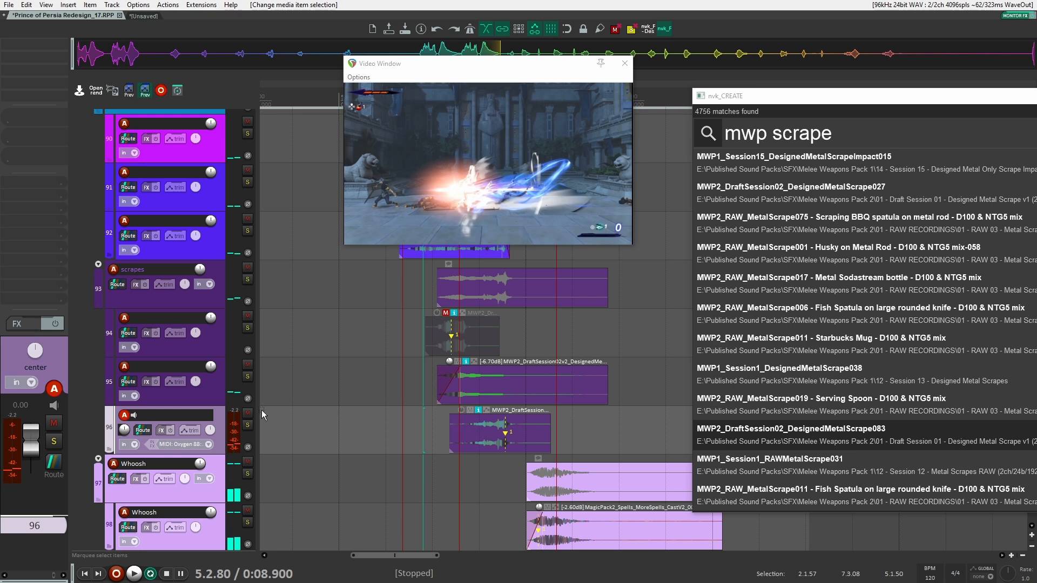
# Solo track 96 to hear the new scrape on its own, and unsolo it
pyautogui.click(249, 428)
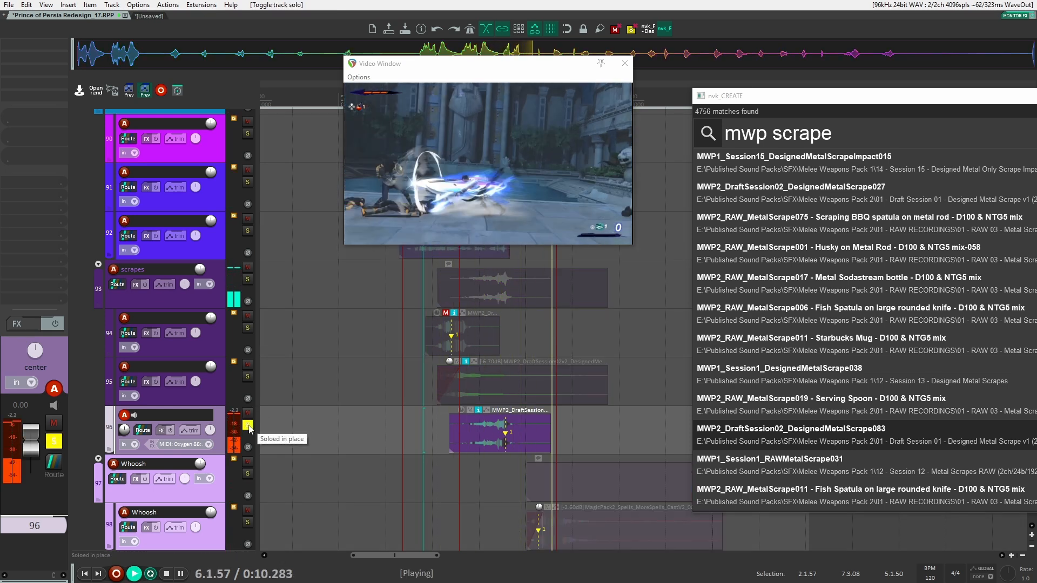
pyautogui.press('space')
pyautogui.click(248, 426)
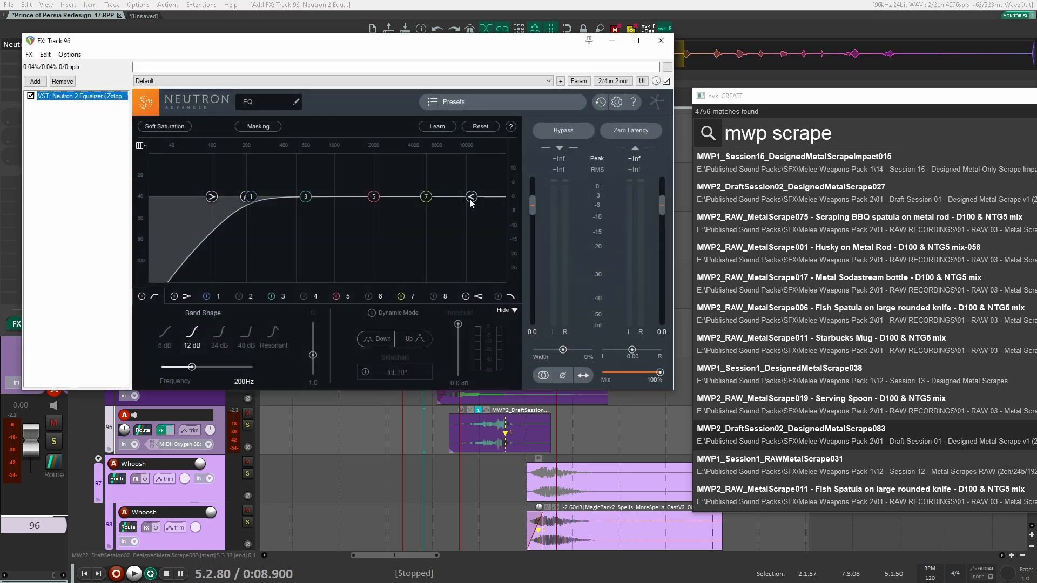
# Move the high shelf of track 96's Neutron 2 Equalizer to 1635 Hz and leave its gain at 0.0 dB
pyautogui.moveTo(470, 200); pyautogui.dragTo(361, 196)
pyautogui.moveTo(285, 339); pyautogui.dragTo(286, 346)
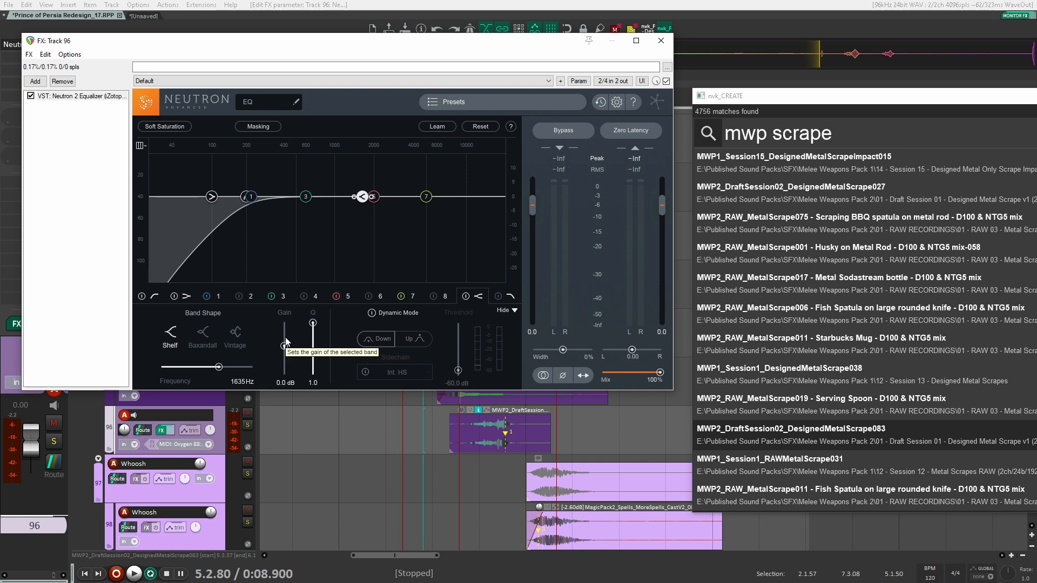
# Show the equalizer's last-touched parameter envelope on track 96, try automating a rise around the scrape's peak, and audition it soloed
pyautogui.hotkey('alt', 'e')
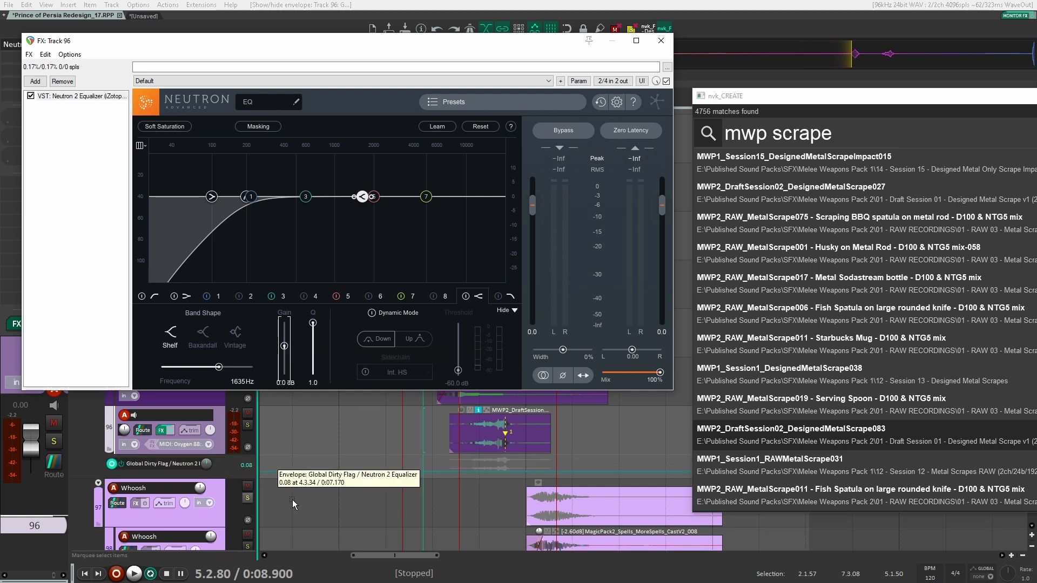
pyautogui.click(493, 471)
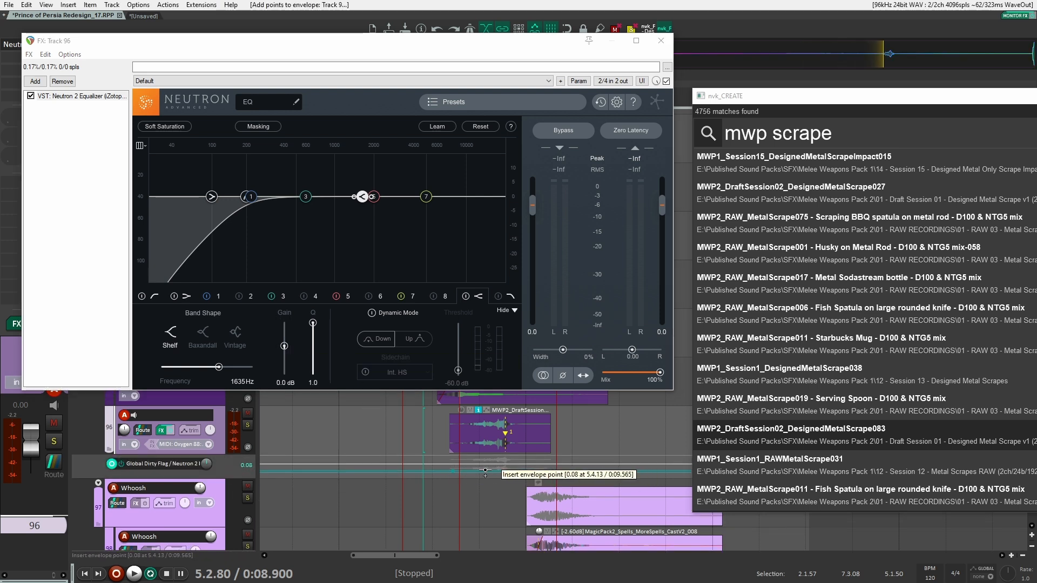
pyautogui.moveTo(508, 470); pyautogui.dragTo(504, 422)
pyautogui.click(248, 424)
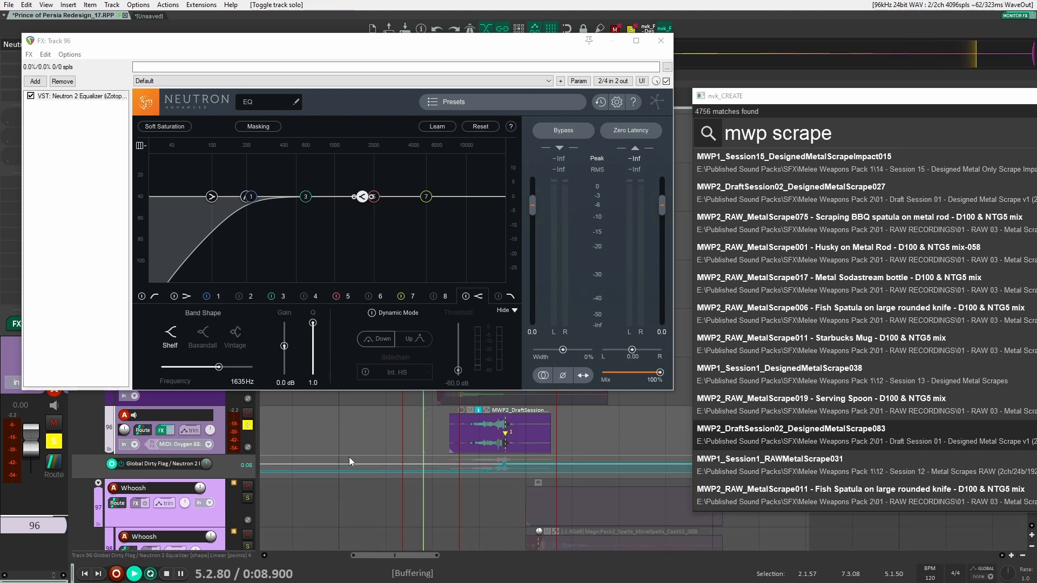
pyautogui.press('space')
pyautogui.press('space')
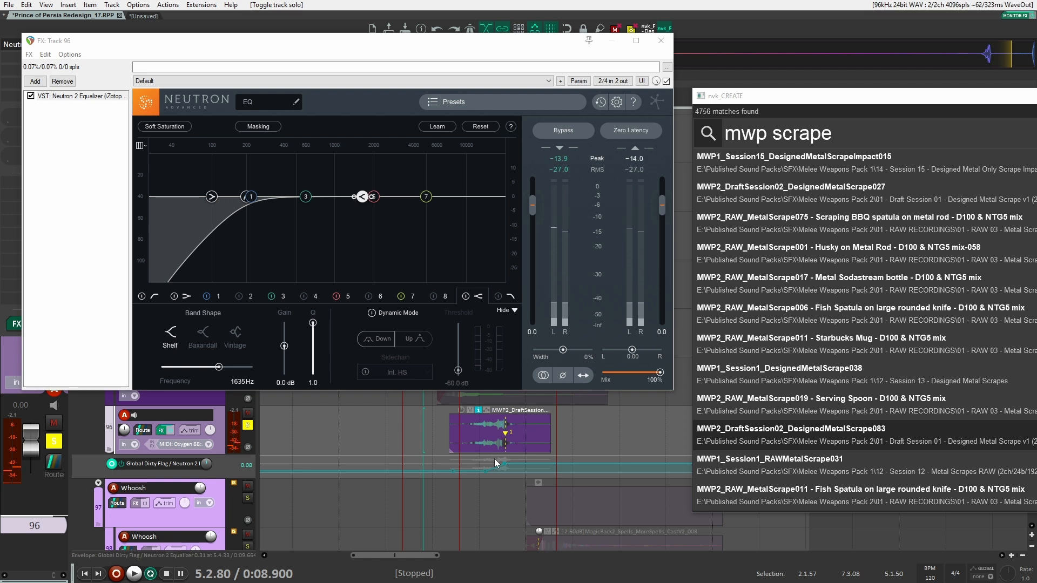
# Undo the points added to track 96's equalizer envelope and the track's solo
pyautogui.click(567, 439)
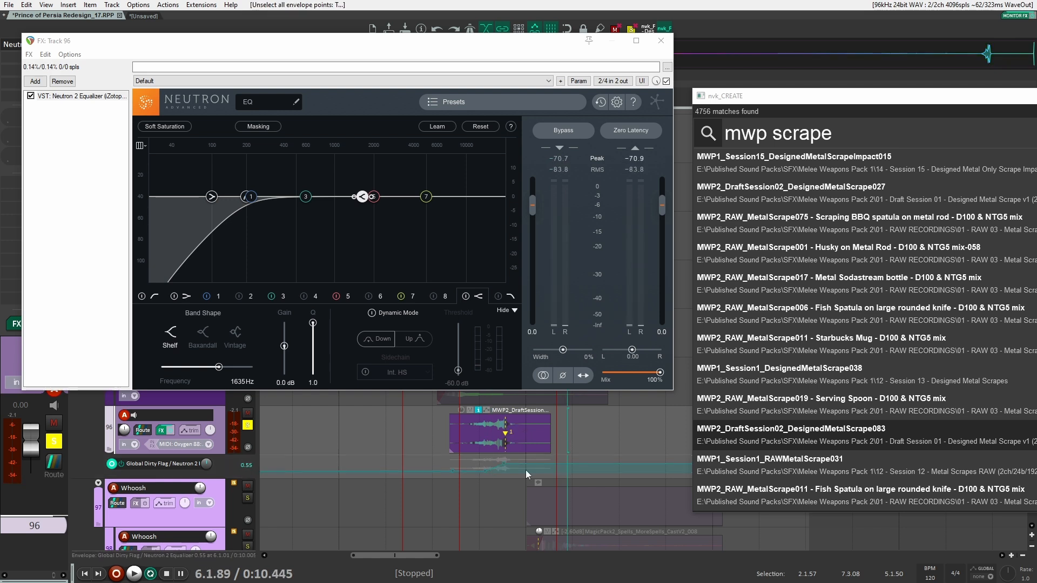
pyautogui.click(490, 464)
pyautogui.hotkey('ctrl', 'z')
pyautogui.hotkey('ctrl', 'z')
pyautogui.hotkey('ctrl', 'z')
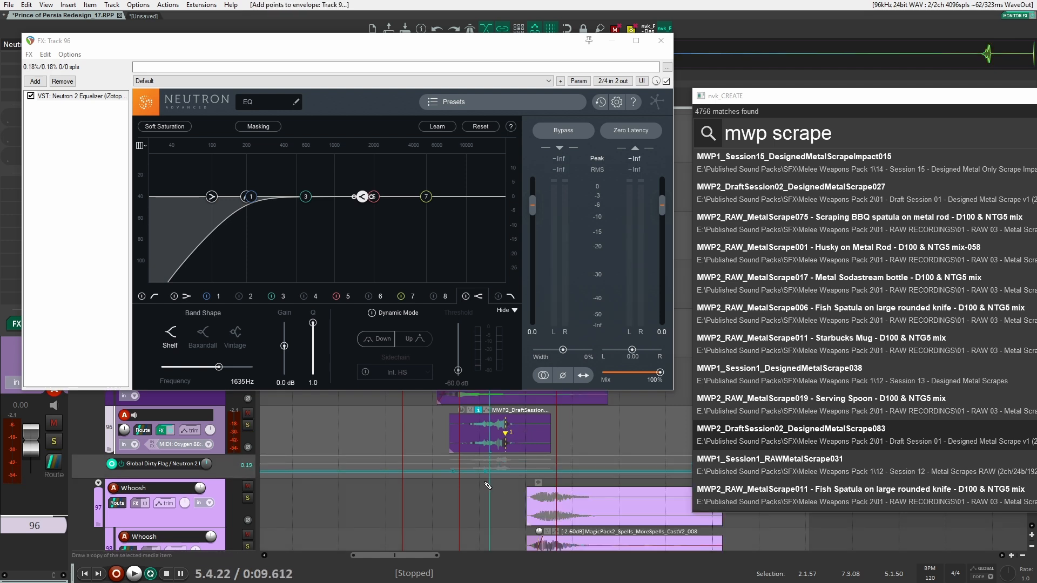
# Show the equalizer's high shelf gain envelope on track 96 and add points that raise the gain to about 7.7 dB at the scrape's peak
pyautogui.moveTo(286, 347); pyautogui.dragTo(285, 344)
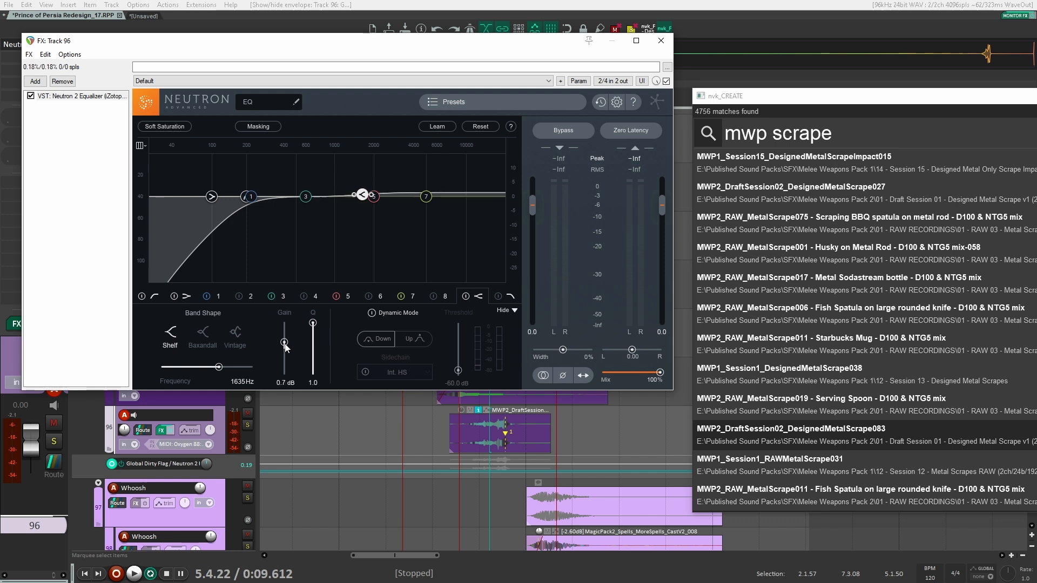
pyautogui.press('e')
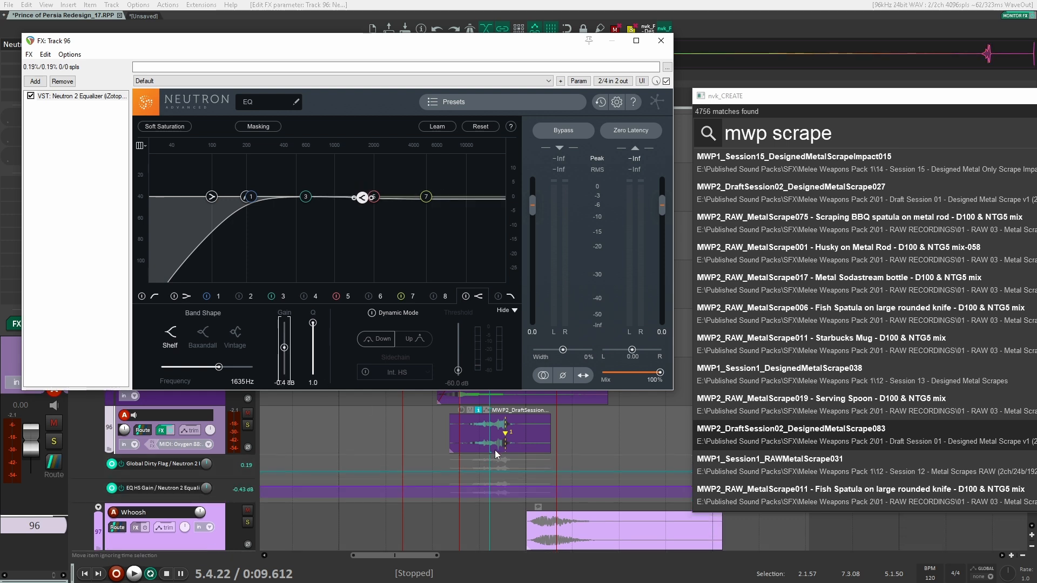
pyautogui.click(461, 488)
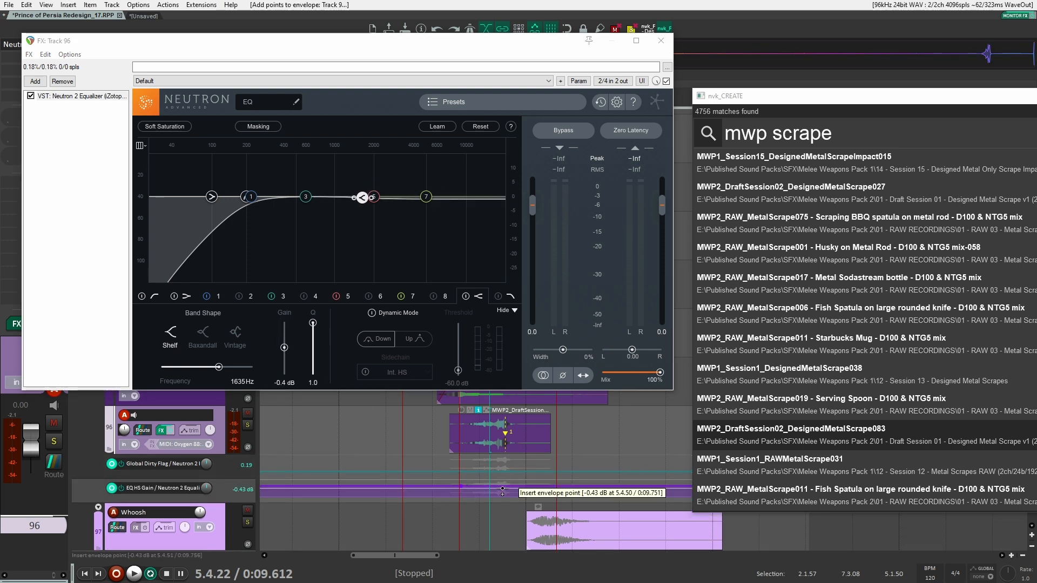
pyautogui.click(493, 487)
pyautogui.moveTo(506, 486); pyautogui.dragTo(507, 483)
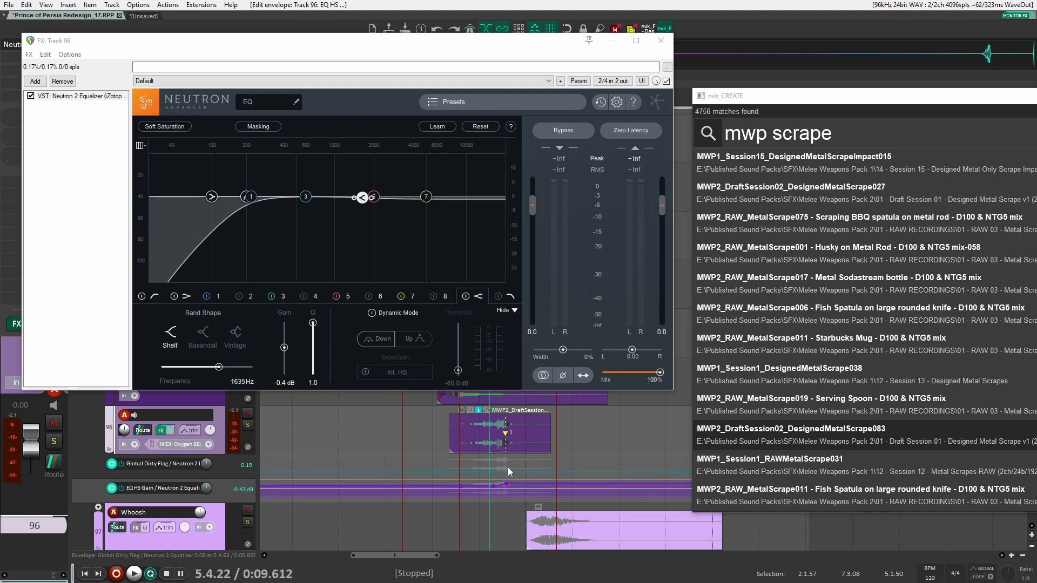
# Reshape the high shelf gain rise on track 96 by moving its start point to about 0.25 dB at 5.4.14
pyautogui.click(510, 465)
pyautogui.click(495, 482)
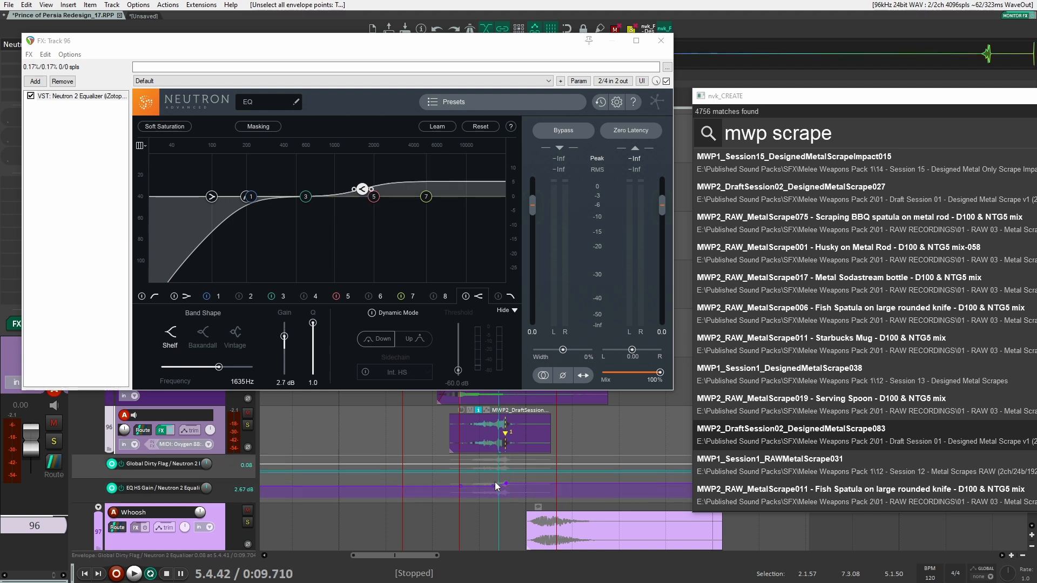
pyautogui.moveTo(491, 482)
pyautogui.mouseDown()
pyautogui.moveTo(491, 491)
pyautogui.moveTo(503, 483)
pyautogui.moveTo(486, 485)
pyautogui.mouseUp()
pyautogui.click(482, 488)
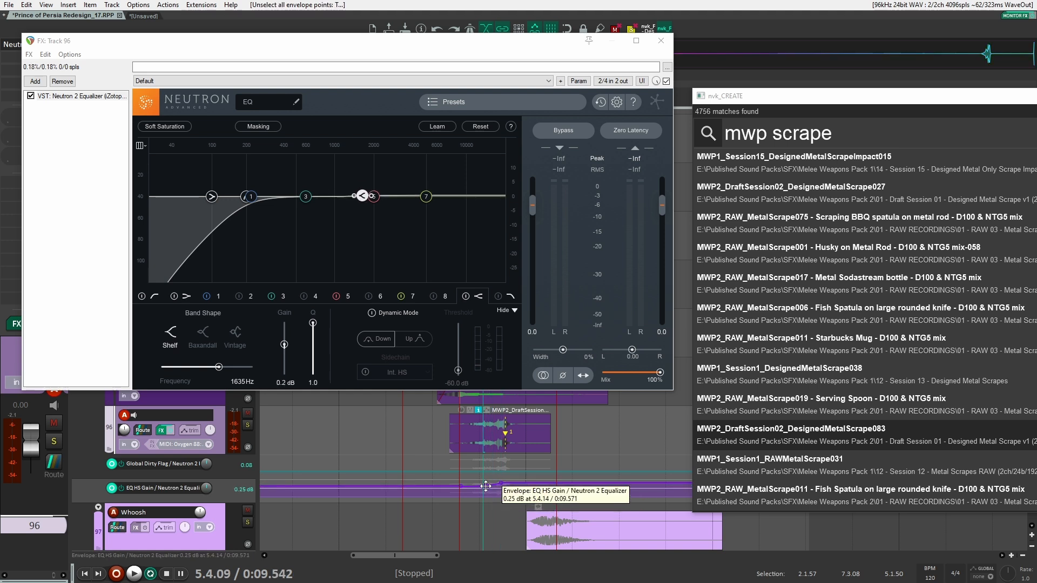
# Audition track 96's high shelf gain automation together with the other layers from just before the scrape
pyautogui.click(457, 482)
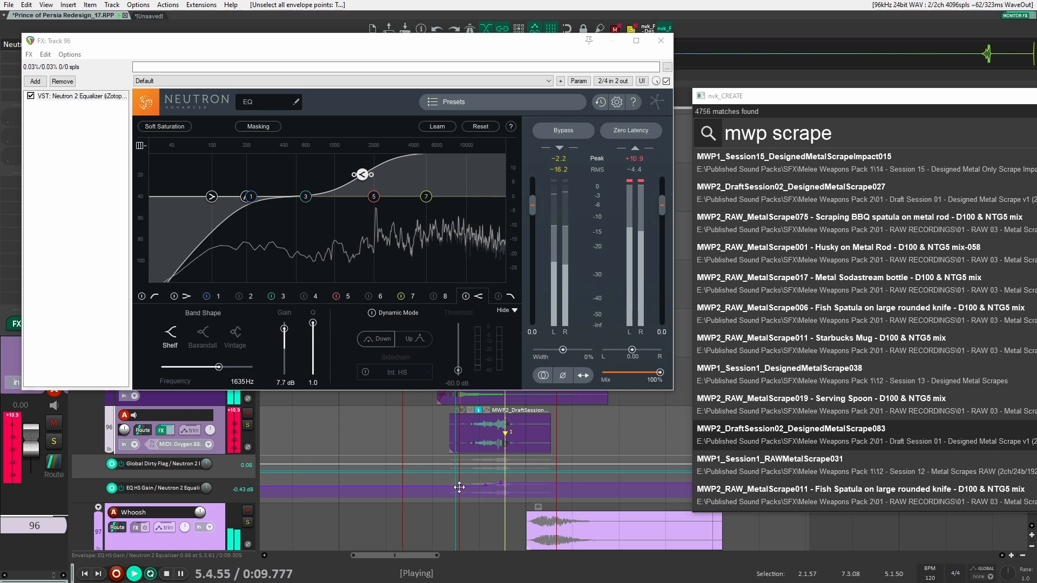
pyautogui.press('space')
pyautogui.click(432, 443)
pyautogui.press('space')
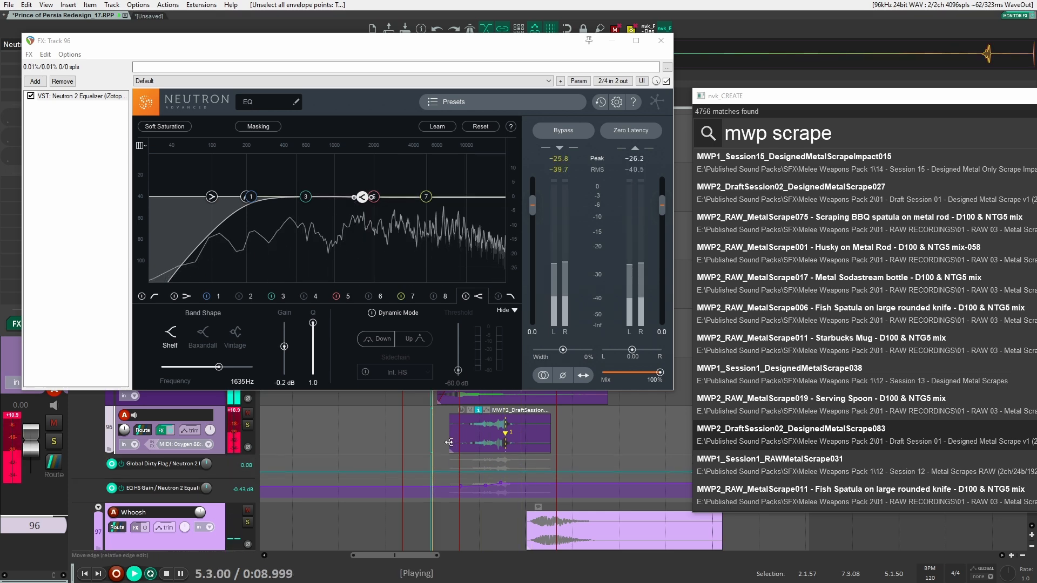
pyautogui.press('space')
# Solo track 96 and play the automated scrape on its own
pyautogui.scroll(2, 270, 442)
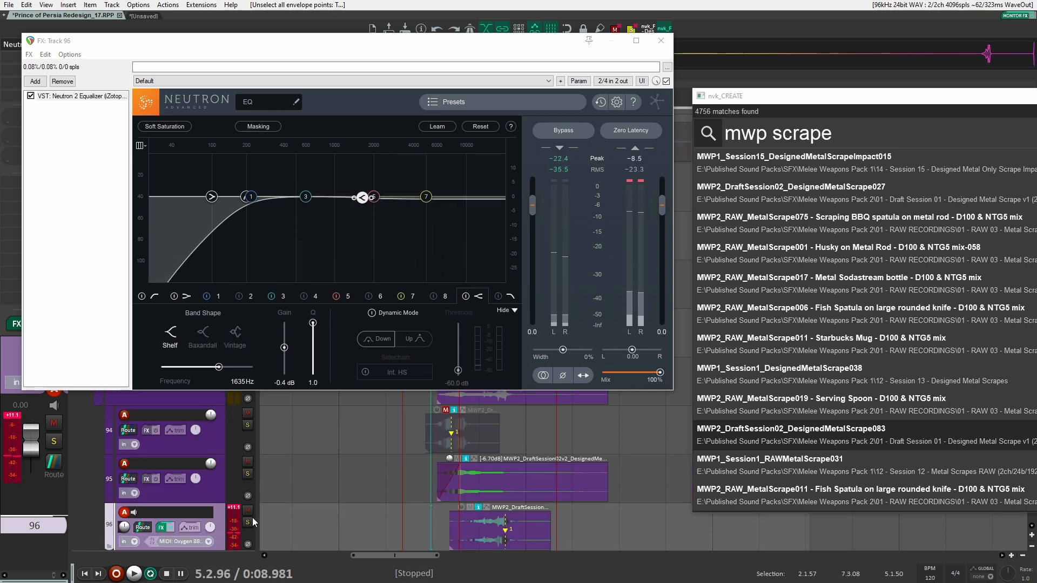
pyautogui.click(249, 521)
pyautogui.scroll(-3, 349, 497)
pyautogui.press('space')
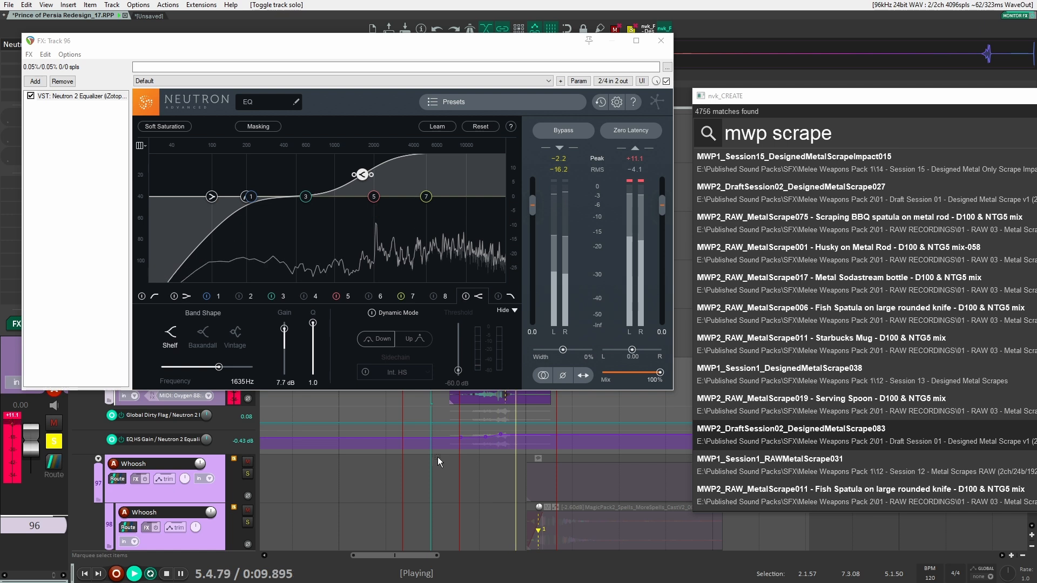
pyautogui.press('space')
# Move the start point of track 96's high shelf gain rise closer to the peak, at about 0.02 dB and 5.4.34
pyautogui.click(489, 426)
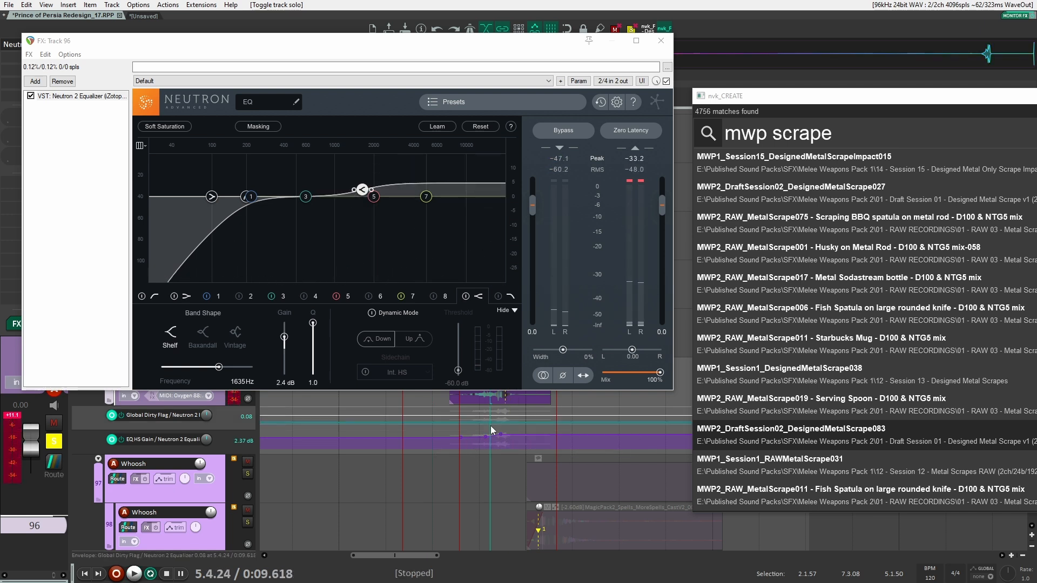
pyautogui.click(503, 435)
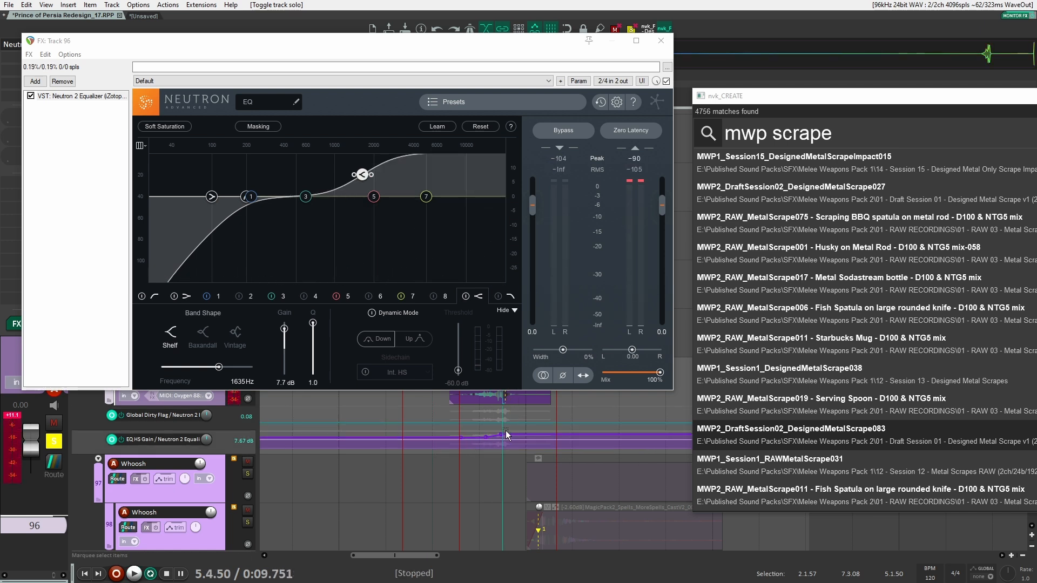
pyautogui.click(506, 435)
pyautogui.moveTo(501, 435); pyautogui.dragTo(494, 436)
pyautogui.click(493, 436)
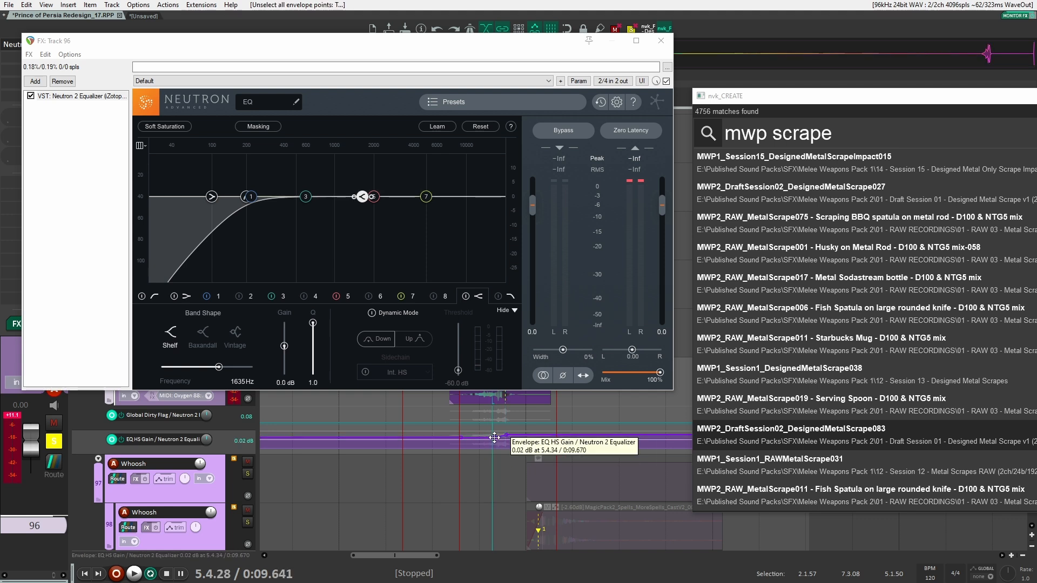
# Play back the soloed scrape to check the steeper high shelf gain rise
pyautogui.press('space')
pyautogui.press('space')
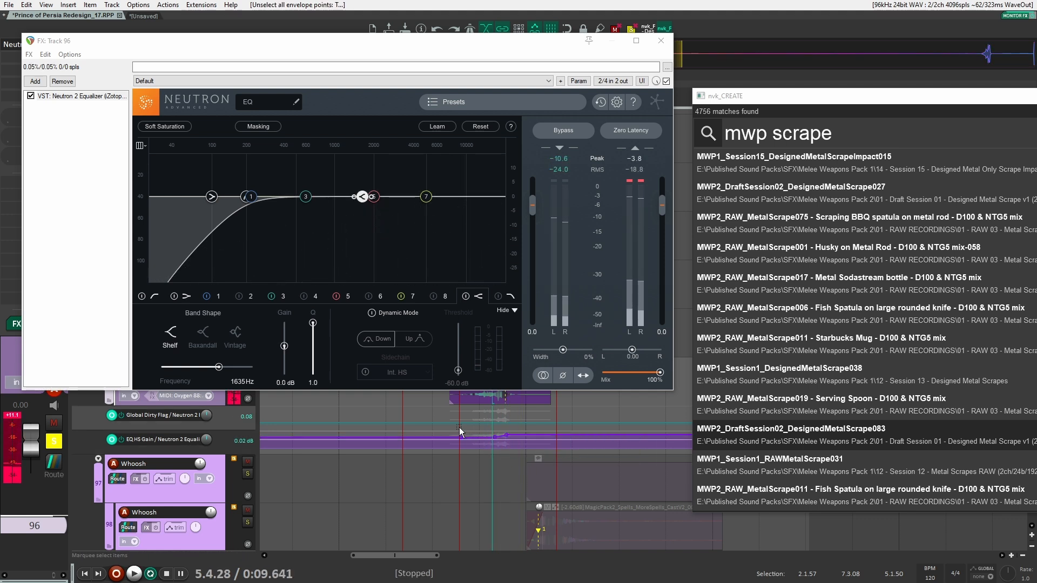
pyautogui.press('space')
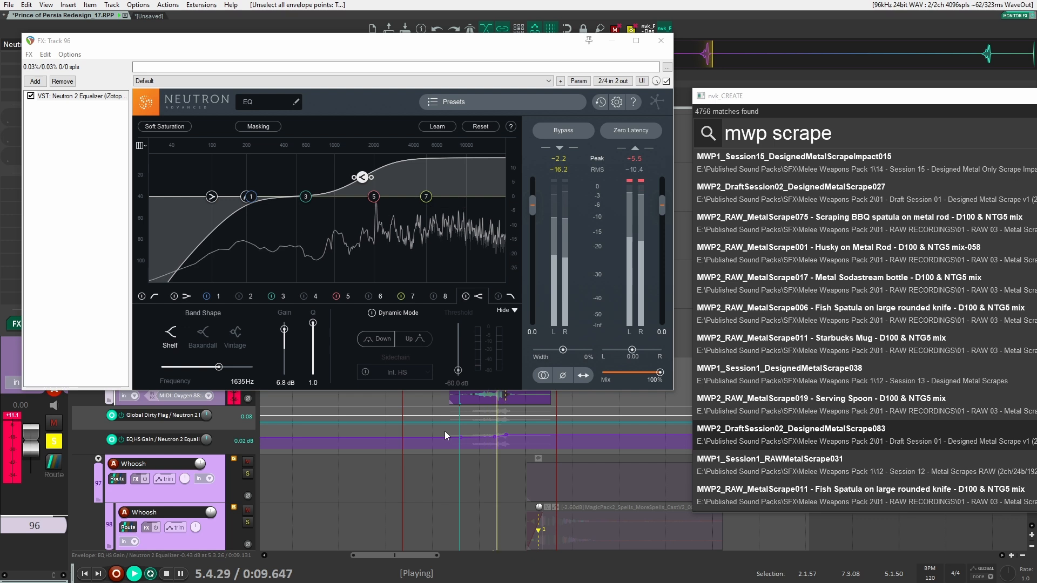
# Play the soloed scrape clip on track 96 and move the edit cursor along it to check the Neutron EQ high-shelf gain automation
pyautogui.press('space')
pyautogui.press('space')
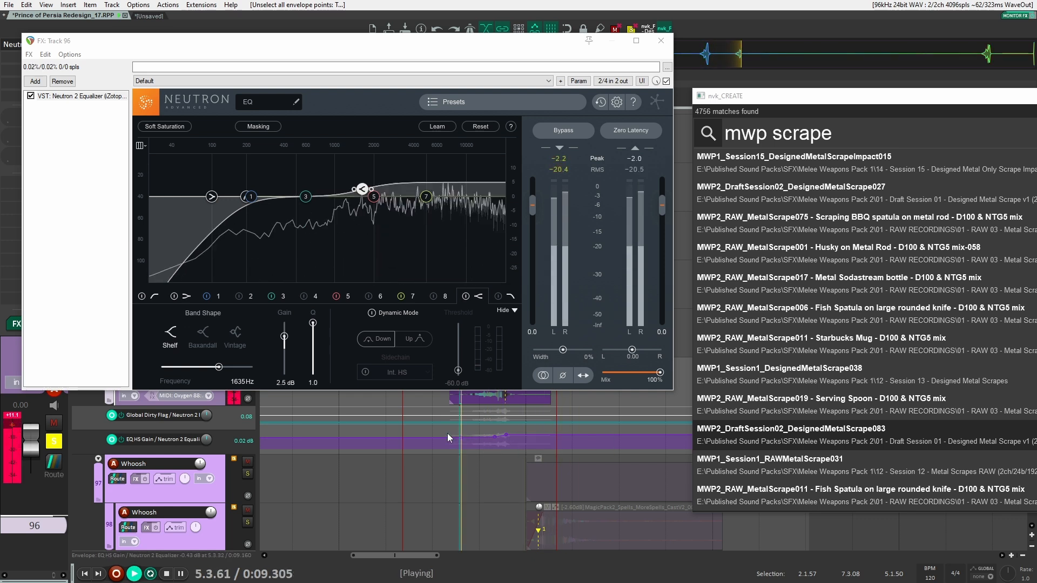
pyautogui.press('space')
pyautogui.press('Left')
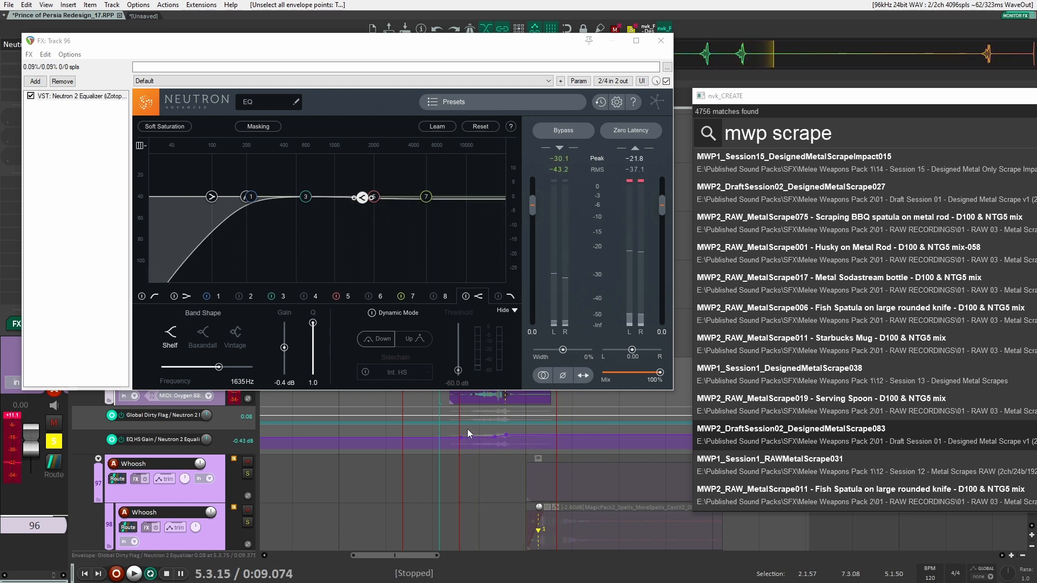
pyautogui.press('Right')
pyautogui.press('Right')
pyautogui.press('Right')
pyautogui.press('Right')
pyautogui.press('Right')
pyautogui.press('Right')
pyautogui.press('Right')
pyautogui.press('Right')
pyautogui.press('Right')
pyautogui.press('Right')
pyautogui.press('Right')
pyautogui.press('Right')
pyautogui.press('Right')
pyautogui.press('Right')
pyautogui.press('Right')
pyautogui.press('Right')
pyautogui.press('Right')
pyautogui.press('Right')
pyautogui.press('Right')
pyautogui.press('Right')
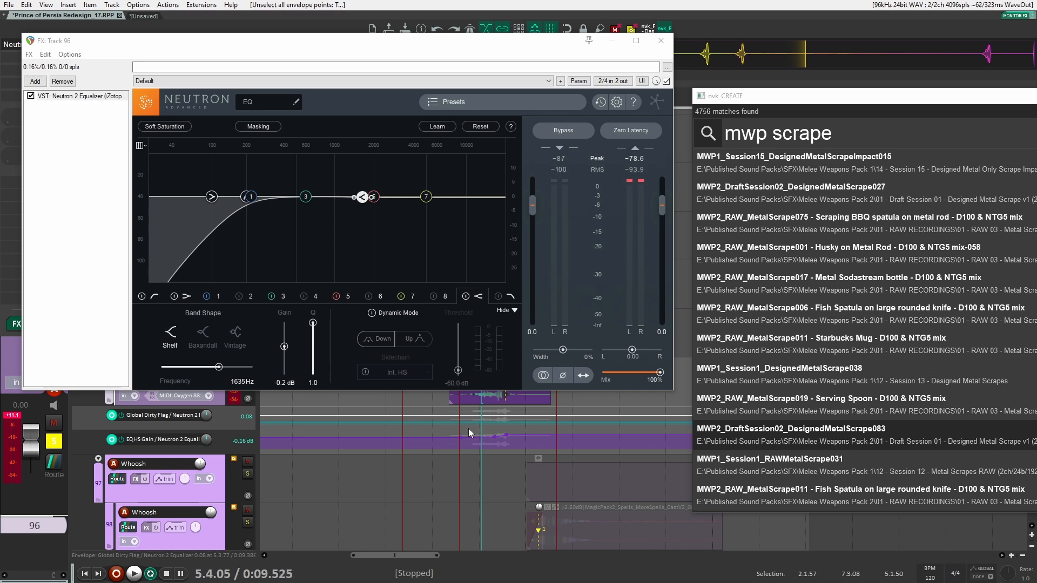
pyautogui.press('Right')
pyautogui.press('Right')
pyautogui.press('Right')
pyautogui.press('Right')
pyautogui.press('Right')
pyautogui.press('Right')
pyautogui.press('Right')
pyautogui.press('Right')
pyautogui.press('Right')
pyautogui.press('Right')
pyautogui.press('Right')
pyautogui.press('Right')
pyautogui.press('Right')
pyautogui.press('Right')
pyautogui.press('Right')
pyautogui.press('Right')
pyautogui.press('Right')
pyautogui.press('Right')
pyautogui.press('Right')
pyautogui.press('Right')
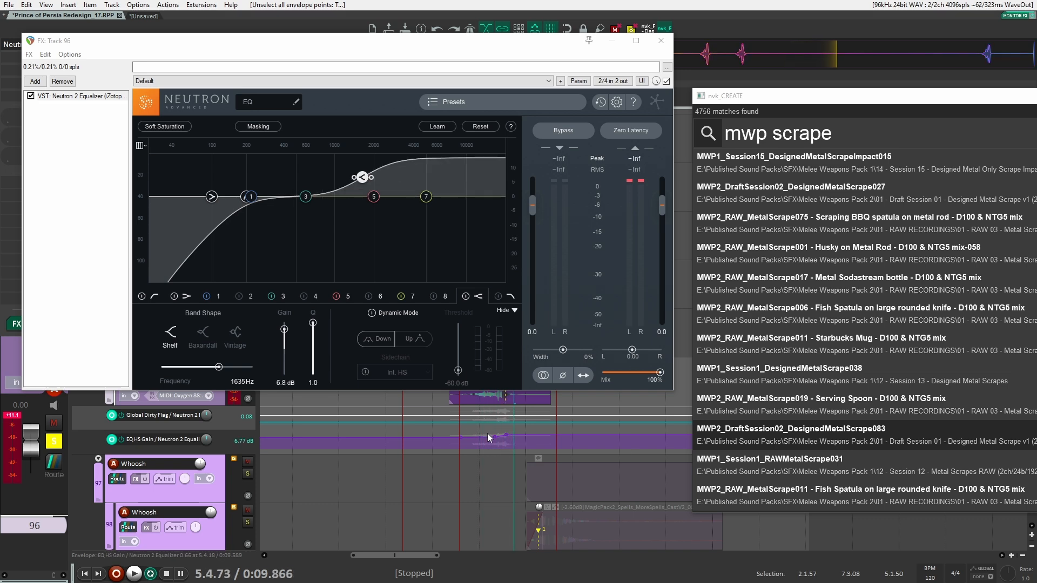
pyautogui.press('Right')
pyautogui.press('Right')
pyautogui.press('Right')
pyautogui.press('Right')
pyautogui.press('Right')
pyautogui.press('Right')
pyautogui.press('Right')
pyautogui.press('Right')
pyautogui.press('Right')
pyautogui.press('Right')
pyautogui.press('Right')
pyautogui.press('Right')
pyautogui.press('Right')
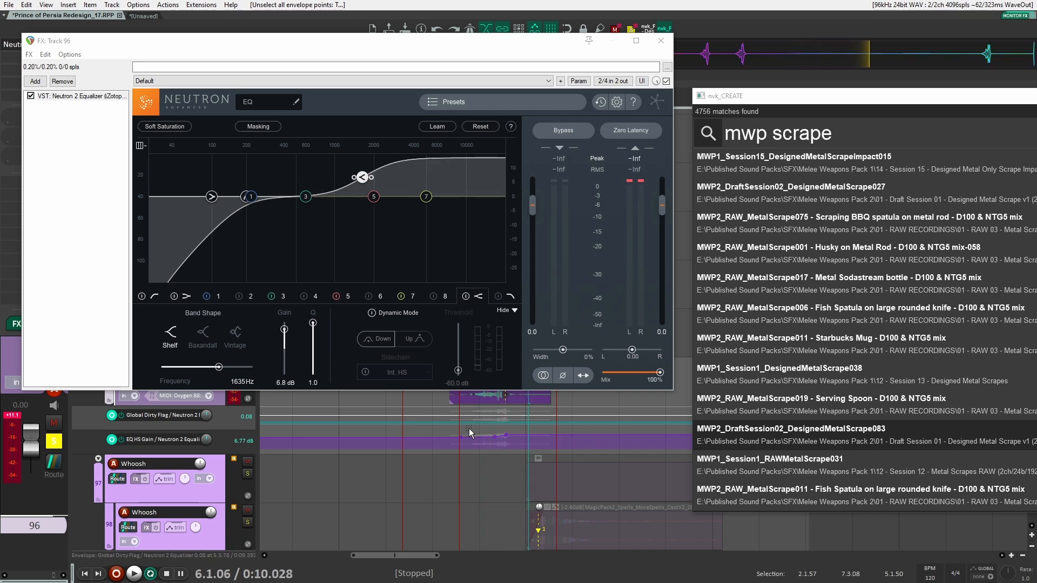
# Close the track 96 effects window, unsolo the track and play the section from before the scrape clip in the full mix
pyautogui.click(469, 433)
pyautogui.click(662, 41)
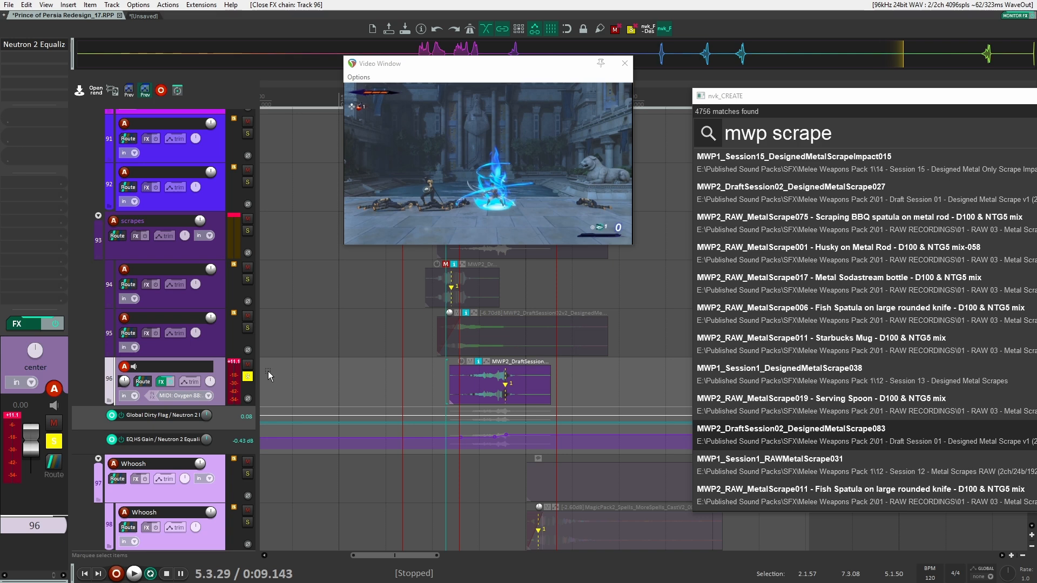
pyautogui.click(247, 376)
pyautogui.click(351, 363)
pyautogui.press('space')
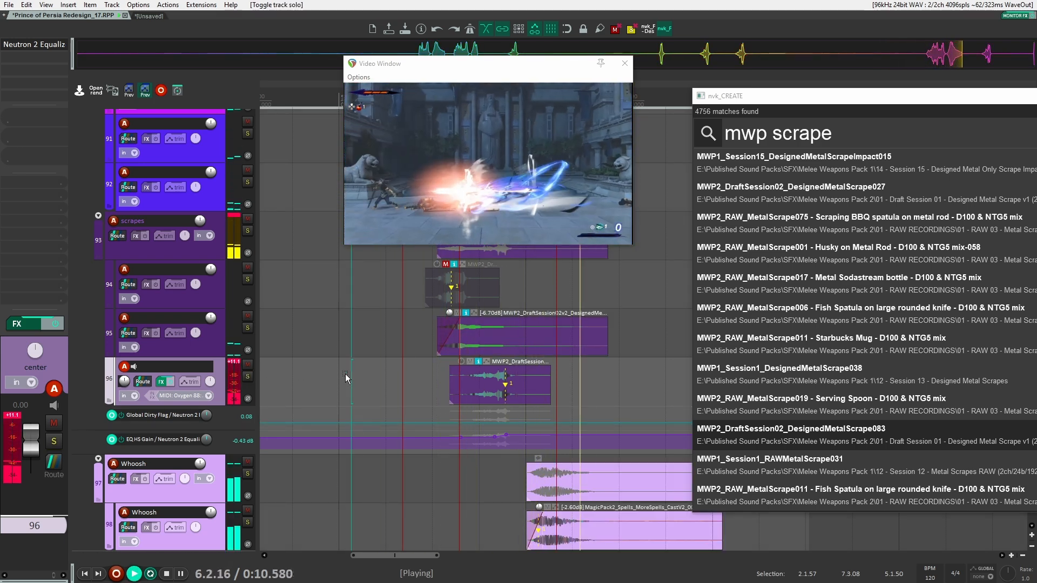
pyautogui.press('space')
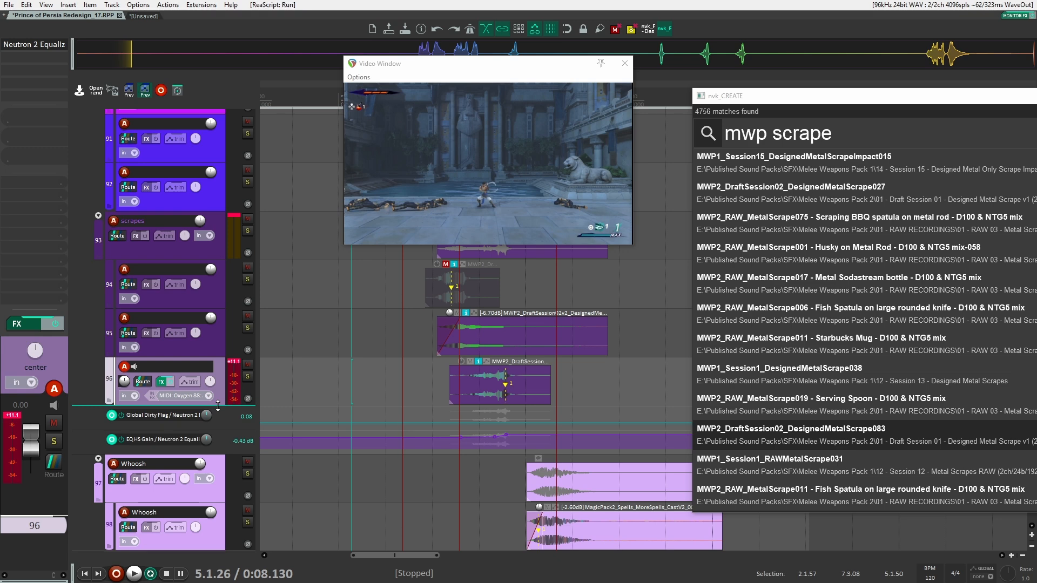
# Insert the VST3 Raum reverb on track 96, reposition its window and turn its Mix down to 0%
pyautogui.write('fraum')
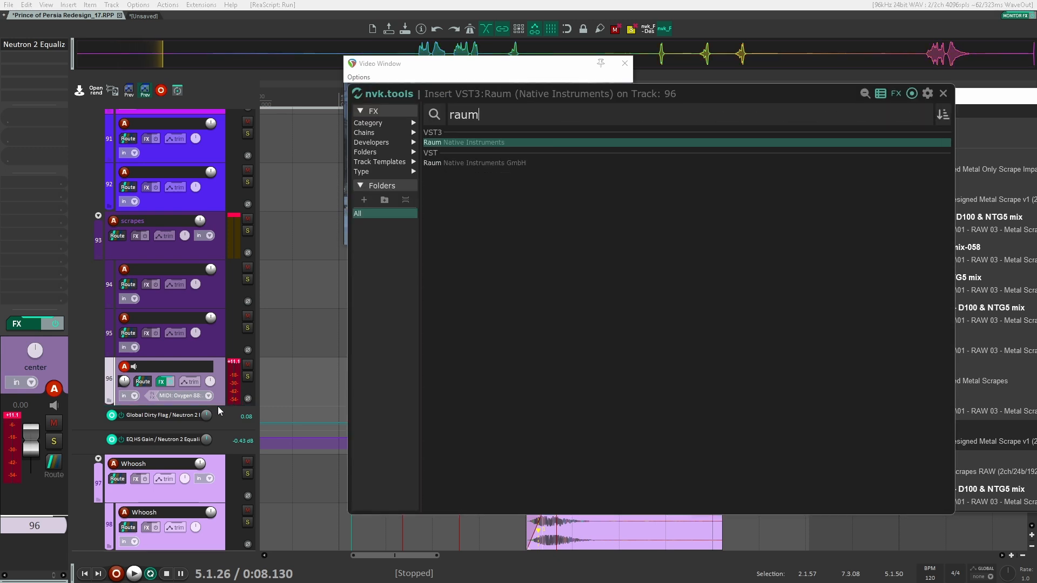
pyautogui.press('Return')
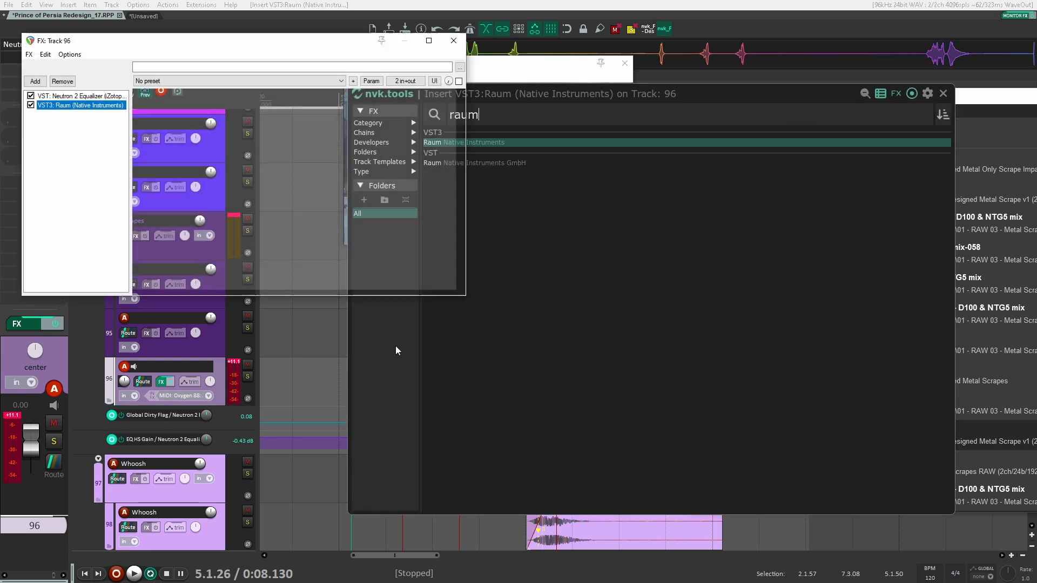
pyautogui.click(944, 95)
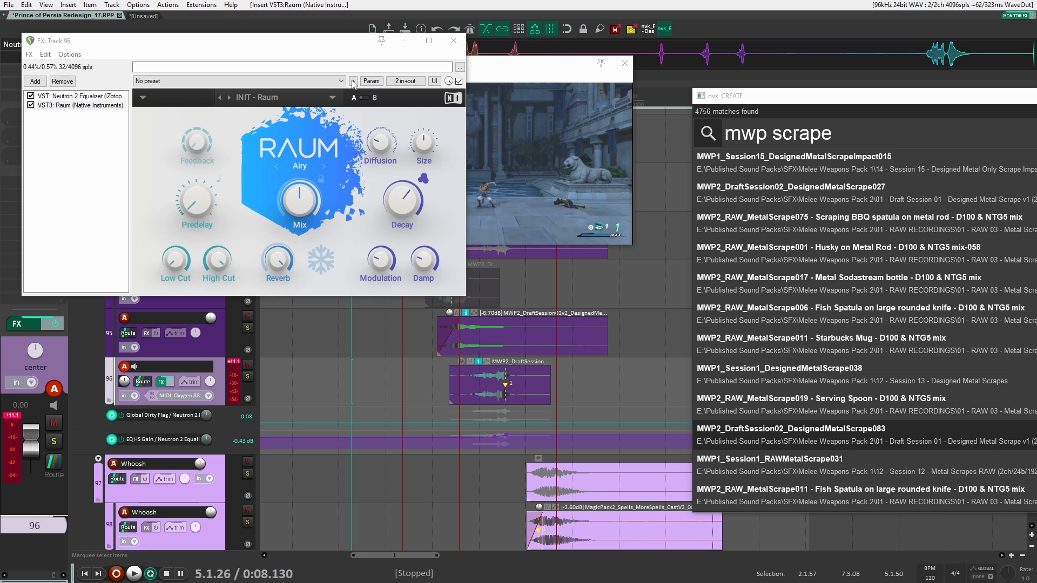
pyautogui.moveTo(338, 45); pyautogui.dragTo(448, 90)
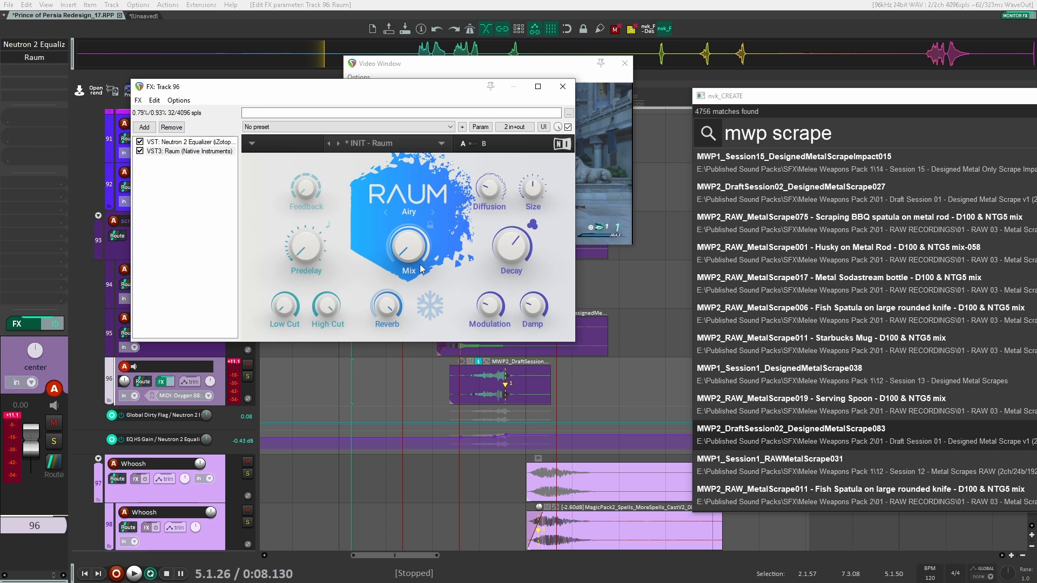
# Show the Raum Mix envelope on track 96 and add points that start raising it across the scrape clip
pyautogui.press('e')
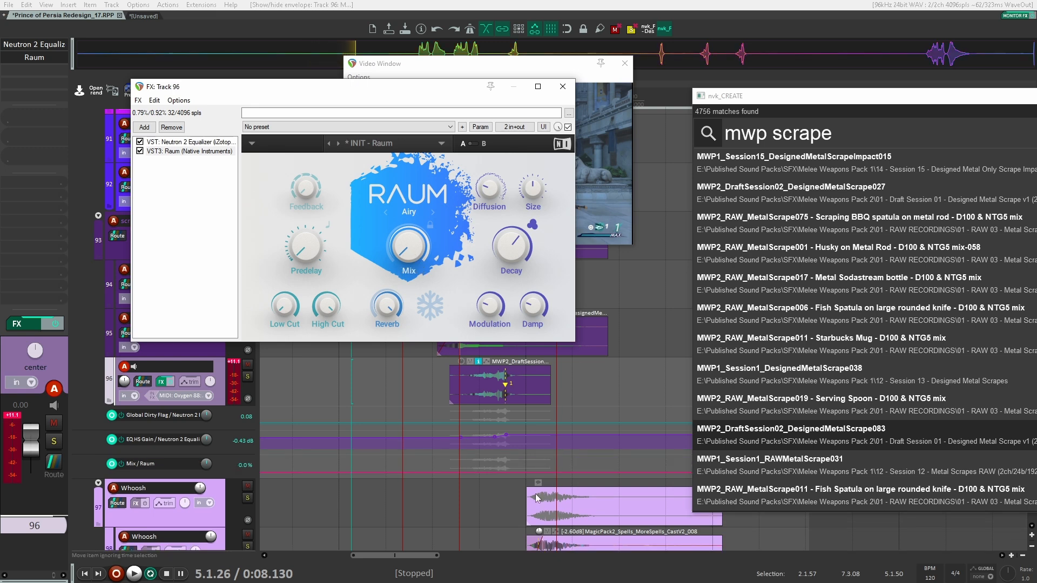
pyautogui.click(465, 472)
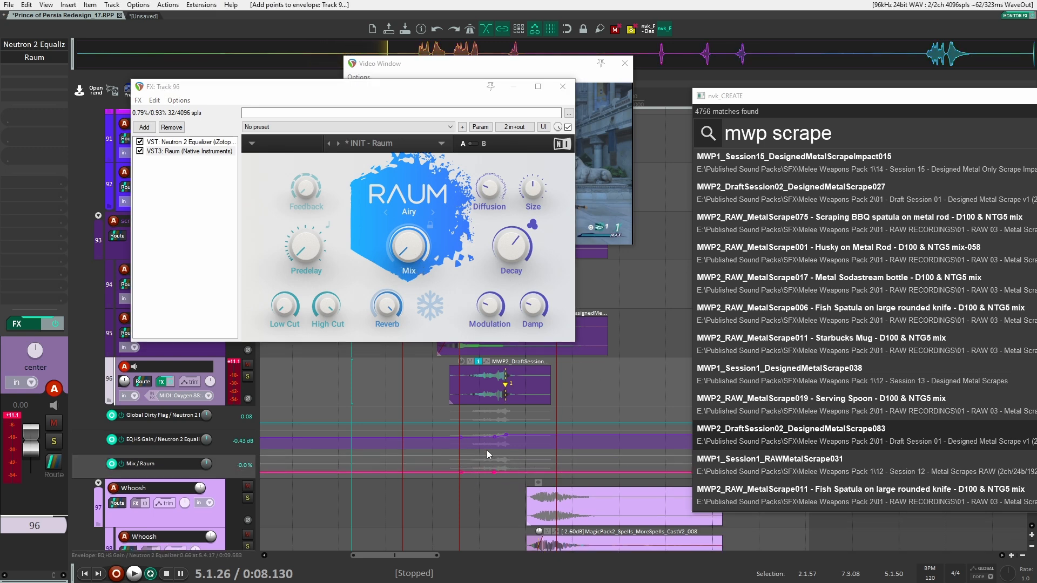
pyautogui.moveTo(510, 471); pyautogui.dragTo(506, 458)
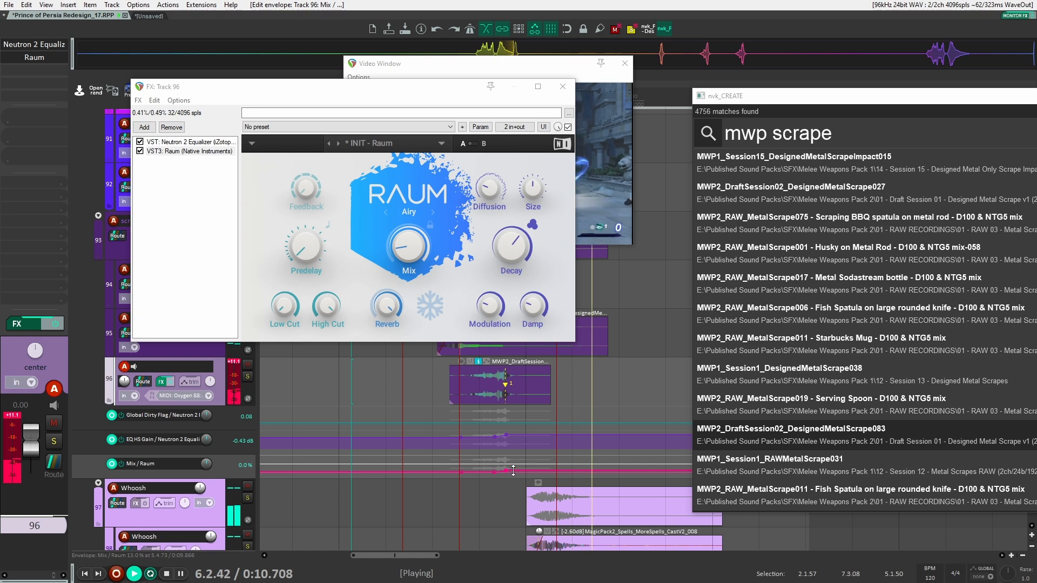
# Solo track 96, raise the Raum Mix envelope from the clip's peak onward to about 62.5%, and audition it
pyautogui.press('space')
pyautogui.click(247, 376)
pyautogui.moveTo(506, 470); pyautogui.dragTo(506, 416)
pyautogui.press('space')
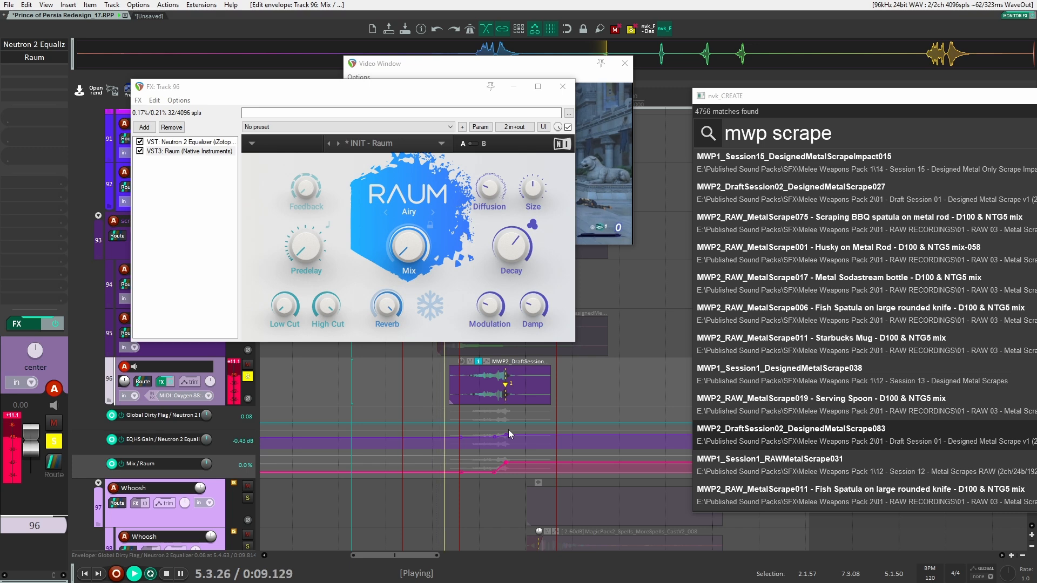
pyautogui.press('space')
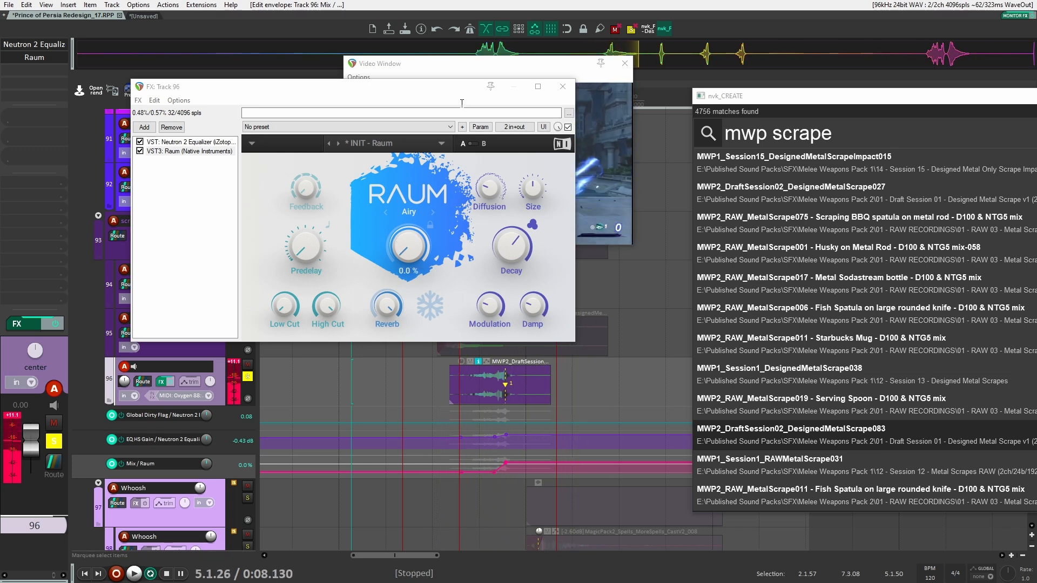
# Move the effects window off the video, set Raum's Decay to 1.7 s, and play from the start of the scrape clip
pyautogui.moveTo(485, 86); pyautogui.dragTo(347, 96)
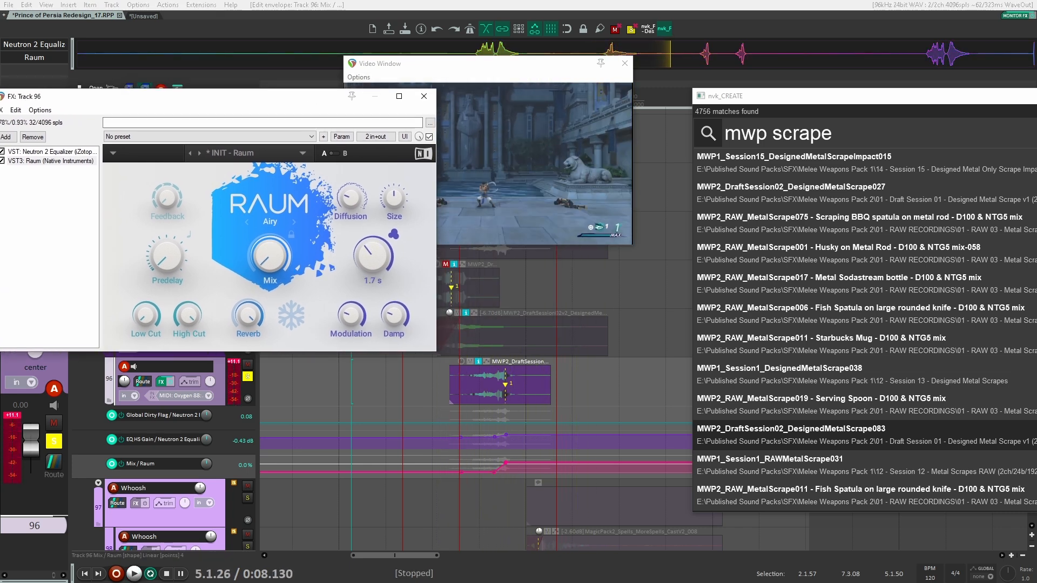
pyautogui.click(451, 413)
pyautogui.press('space')
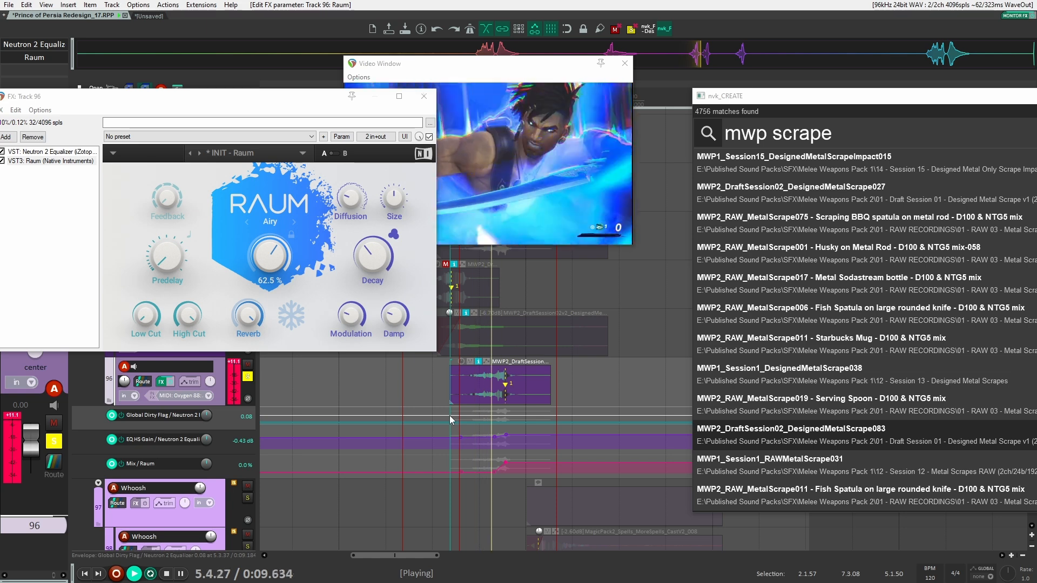
pyautogui.press('space')
# Shift the start of the Mix envelope's ramp slightly earlier before the clip's peak and audition the change
pyautogui.click(492, 478)
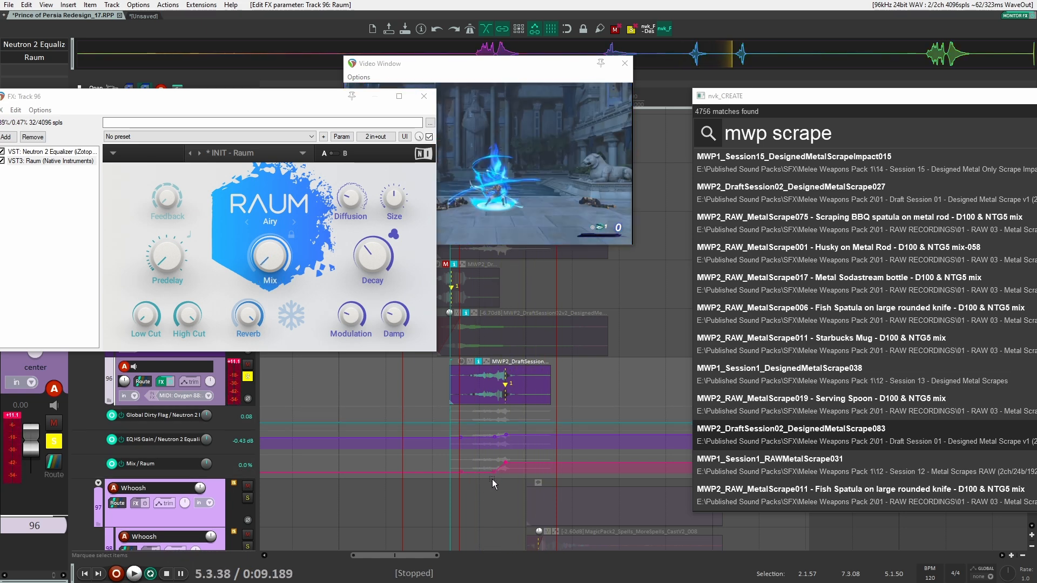
pyautogui.moveTo(492, 471); pyautogui.dragTo(486, 472)
pyautogui.press('space')
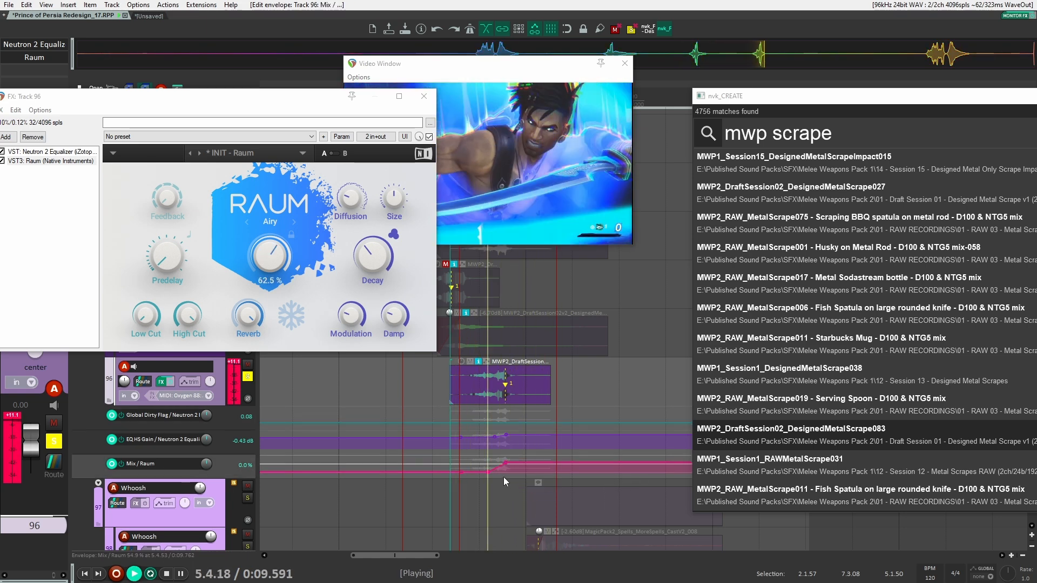
pyautogui.press('space')
pyautogui.click(460, 467)
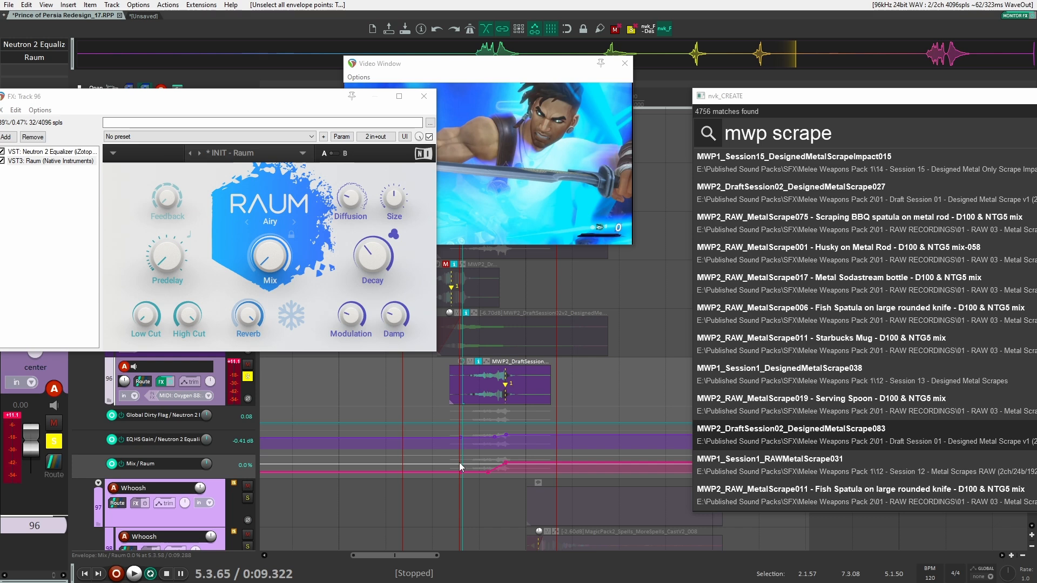
pyautogui.press('space')
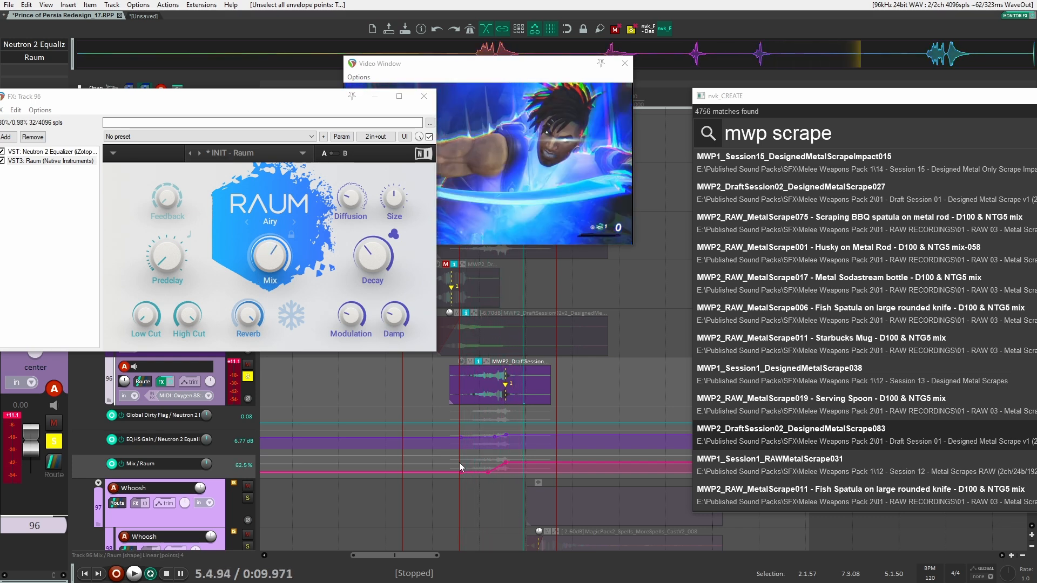
# Try keeping the Raum Mix near 0% until just past the clip's peak with an abrupt rise, and play it back
pyautogui.click(516, 384)
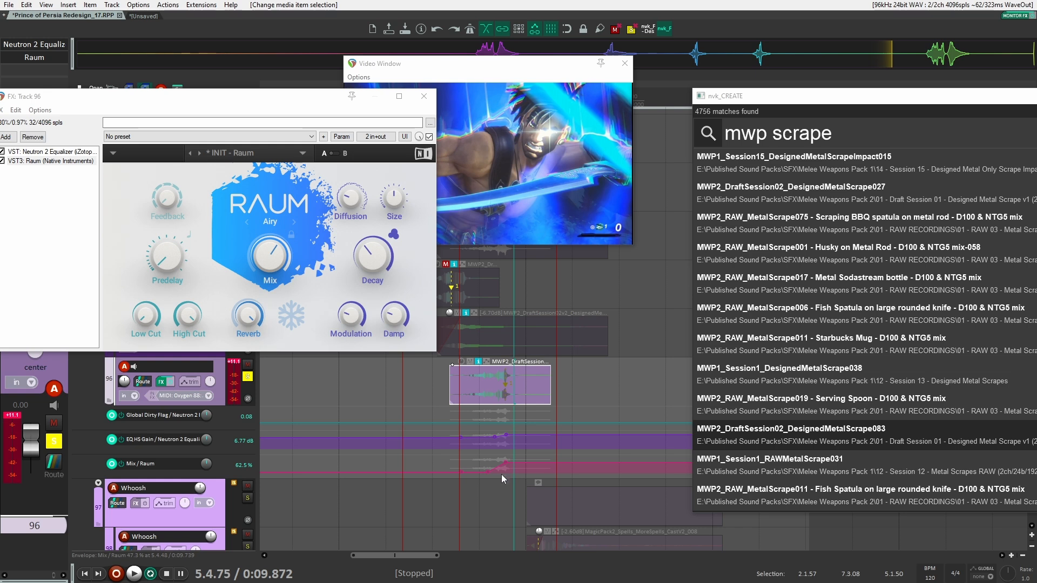
pyautogui.moveTo(505, 462)
pyautogui.mouseDown()
pyautogui.moveTo(518, 463)
pyautogui.moveTo(497, 472)
pyautogui.moveTo(506, 473)
pyautogui.mouseUp()
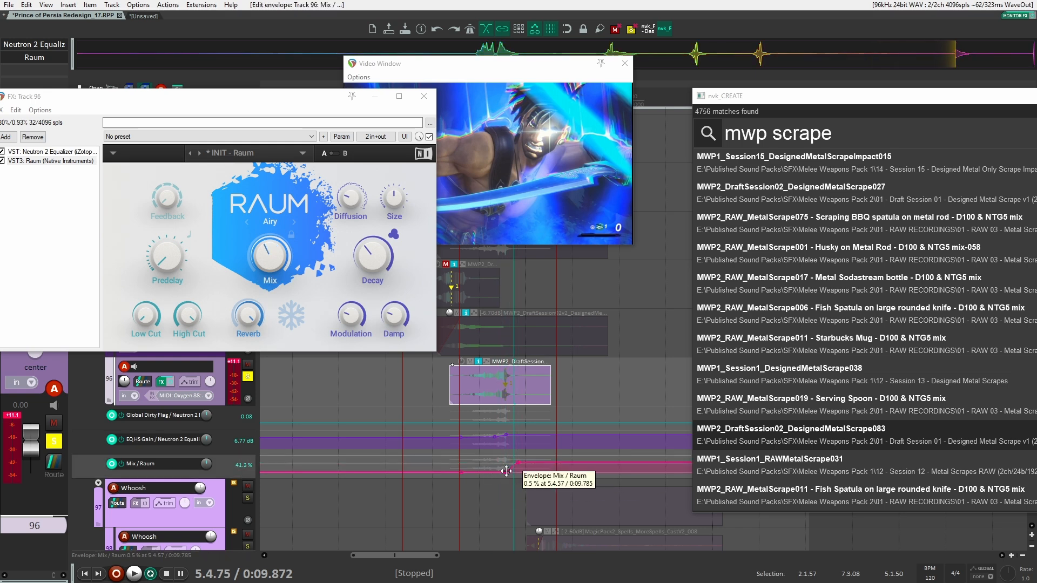
pyautogui.click(465, 460)
pyautogui.press('space')
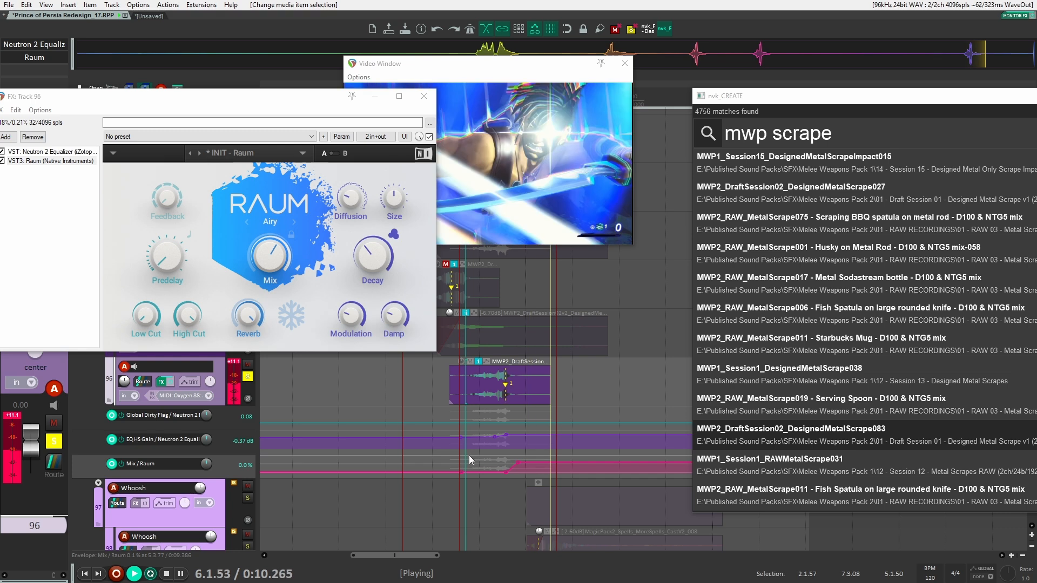
pyautogui.click(436, 416)
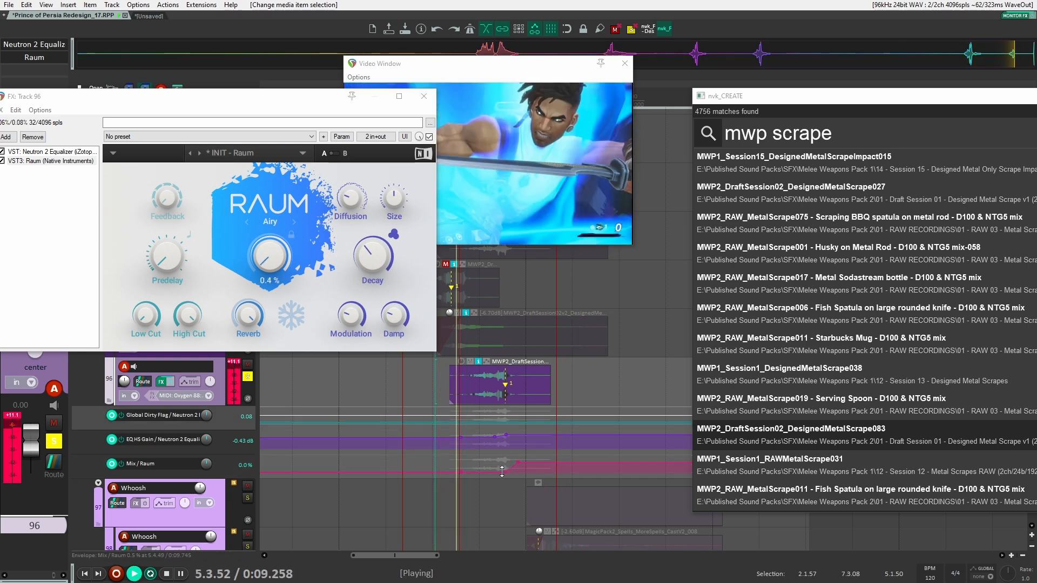
# Pull the Mix envelope's low point earlier so it ramps gradually through the clip's peak to about 61.5%, and audition it
pyautogui.moveTo(503, 472)
pyautogui.mouseDown()
pyautogui.moveTo(510, 463)
pyautogui.moveTo(482, 469)
pyautogui.mouseUp()
pyautogui.press('space')
pyautogui.press('space')
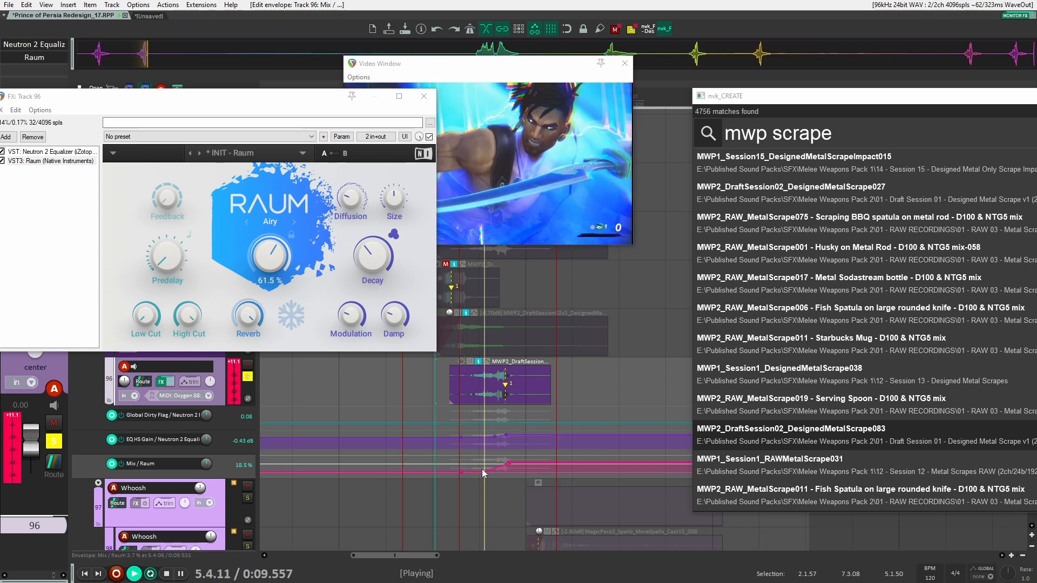
pyautogui.press('space')
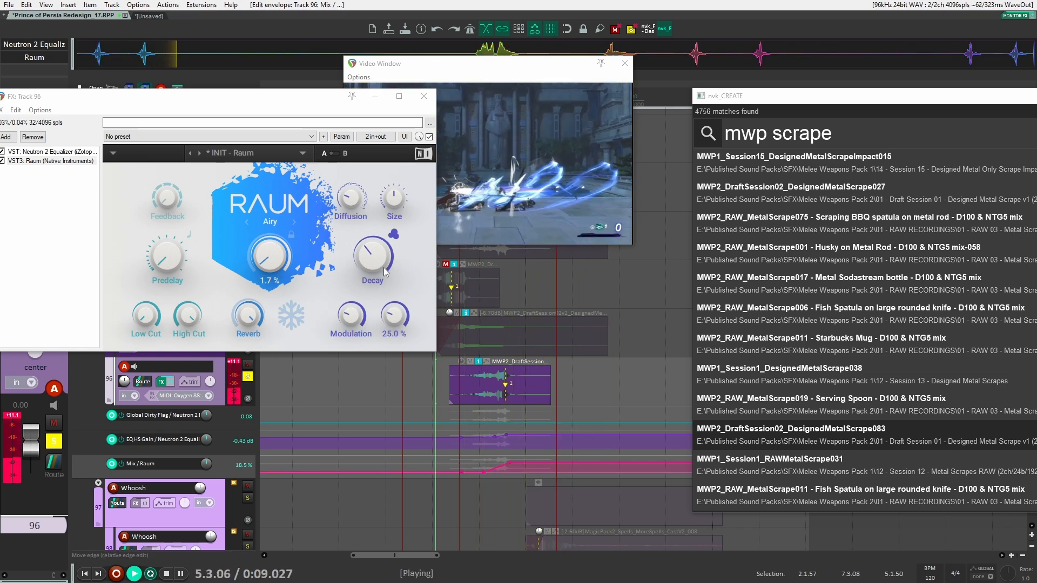
pyautogui.press('space')
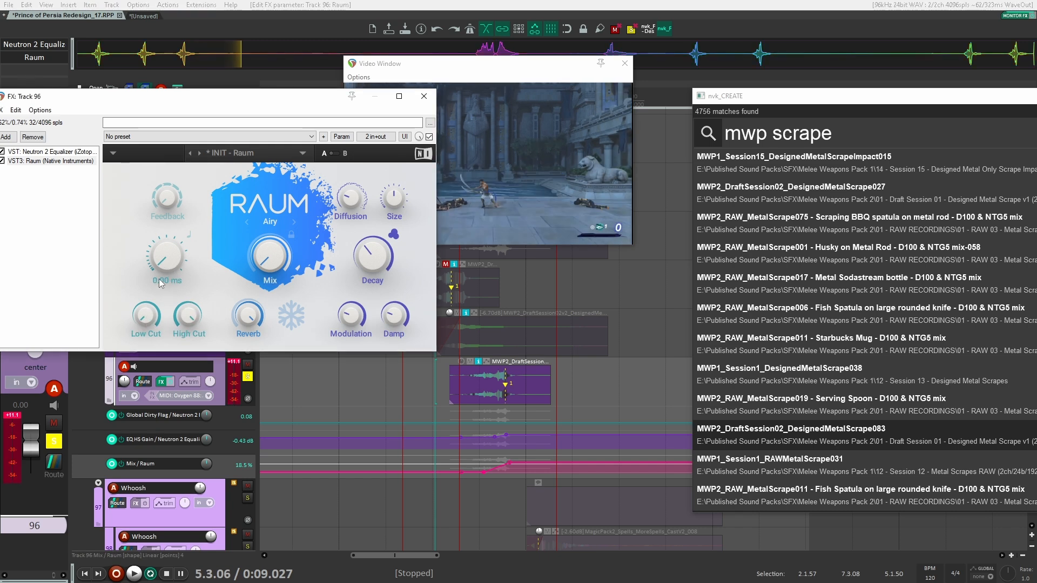
# Adjust Raum's Size and play the soloed scrape clip from near its start
pyautogui.moveTo(395, 201); pyautogui.dragTo(395, 187)
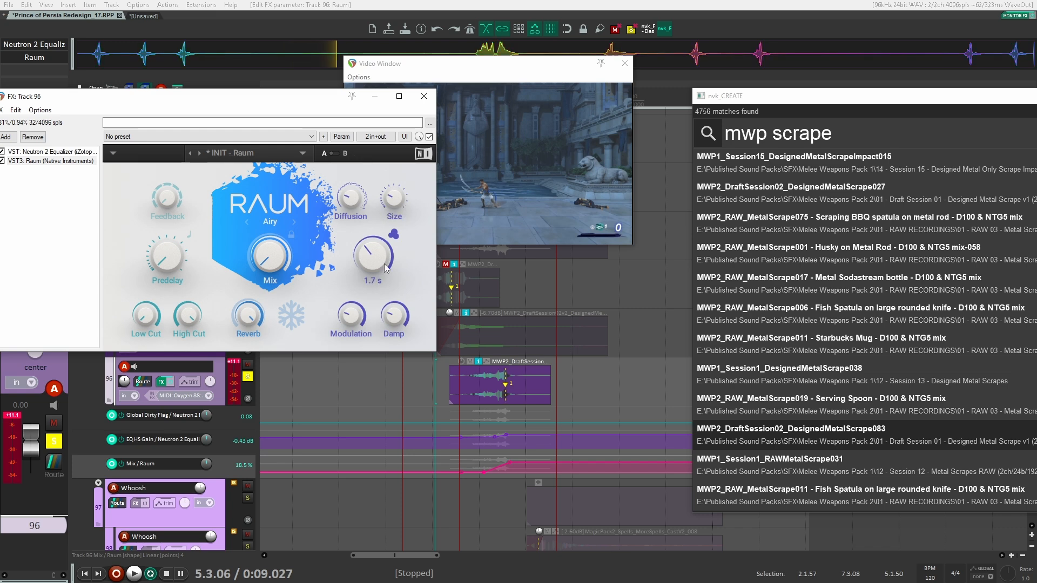
pyautogui.click(455, 429)
pyautogui.press('space')
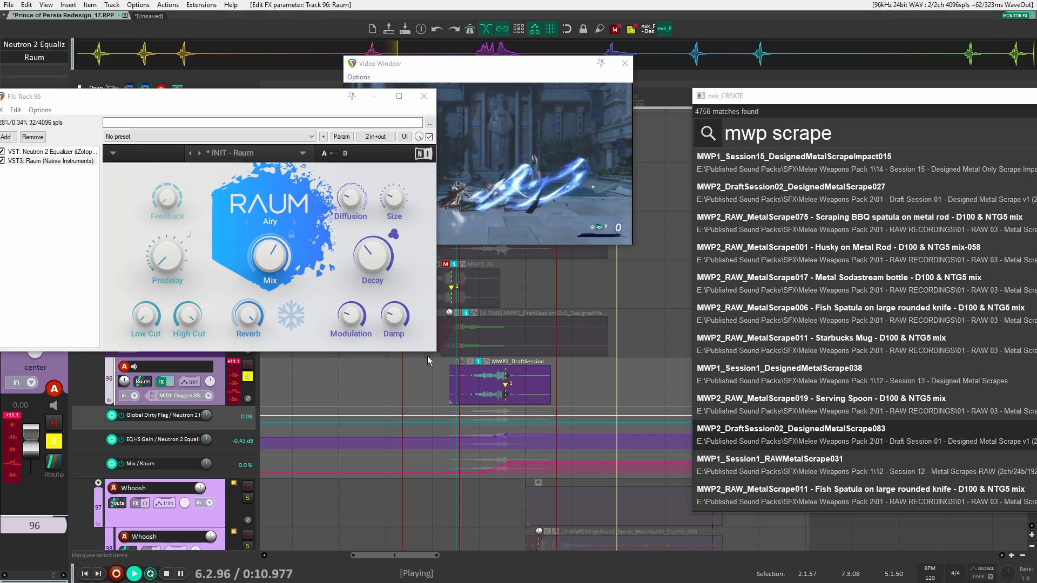
pyautogui.press('space')
# Close the Raum window, unsolo track 96 and replay the section in the full mix from before the scrape clips
pyautogui.click(424, 96)
pyautogui.click(248, 377)
pyautogui.press('space')
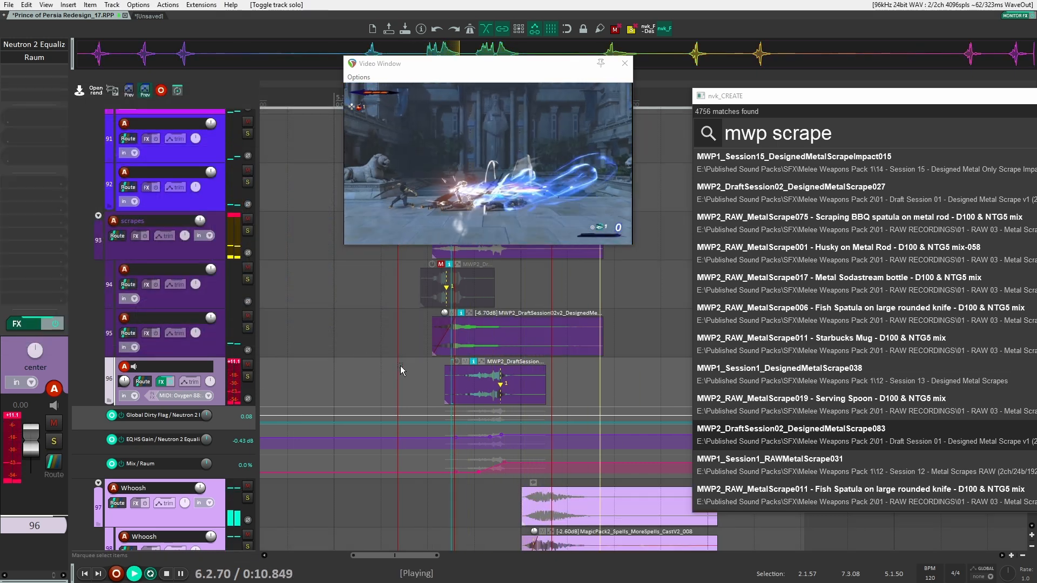
pyautogui.press('space')
pyautogui.click(384, 350)
pyautogui.press('space')
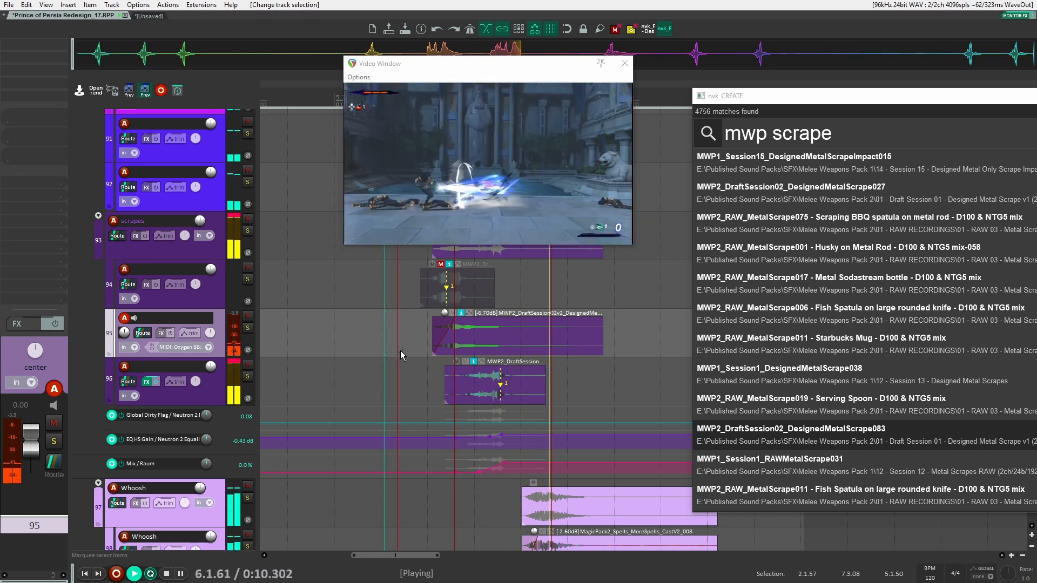
pyautogui.press('space')
pyautogui.click(505, 463)
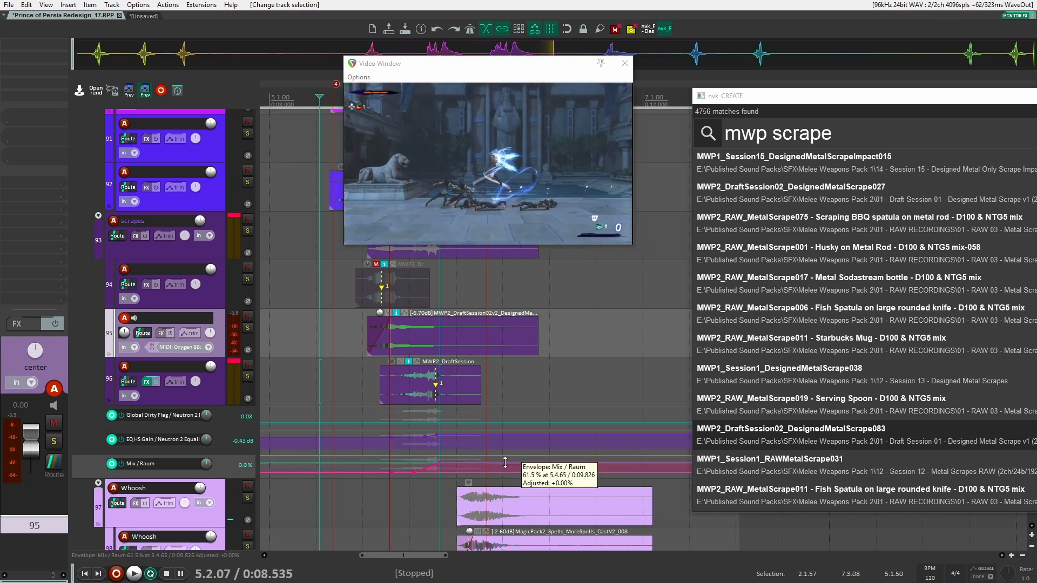
# Solo scrape track 96 and play it back from before the clip
pyautogui.moveTo(440, 462); pyautogui.dragTo(440, 462)
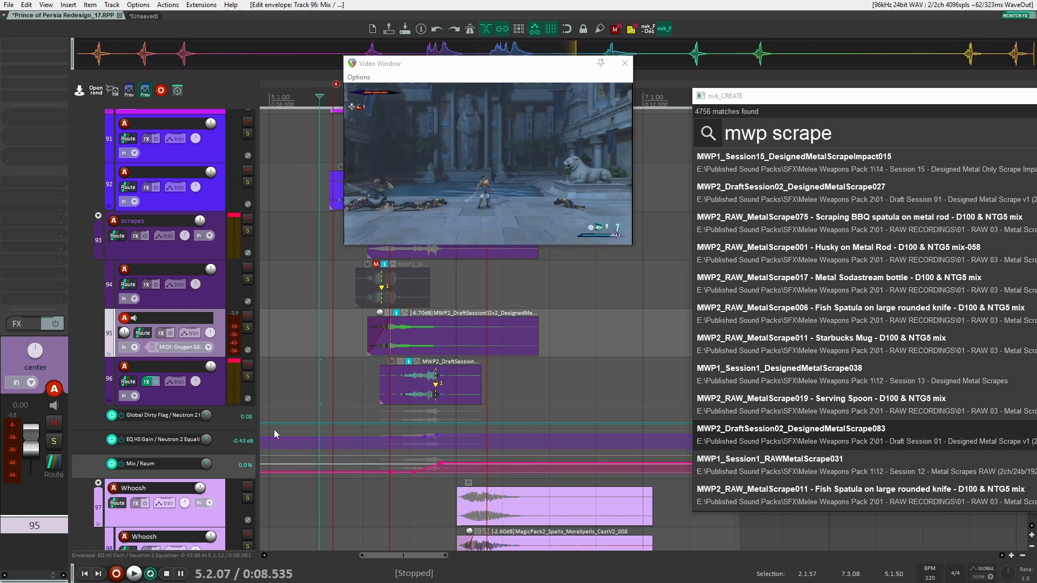
pyautogui.click(247, 377)
pyautogui.press('space')
pyautogui.click(216, 387)
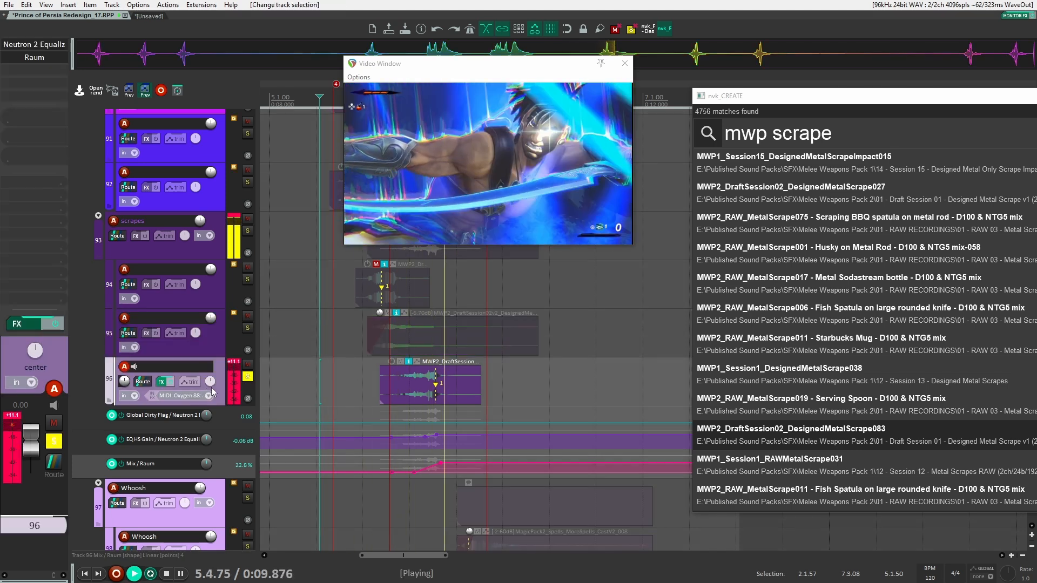
pyautogui.press('space')
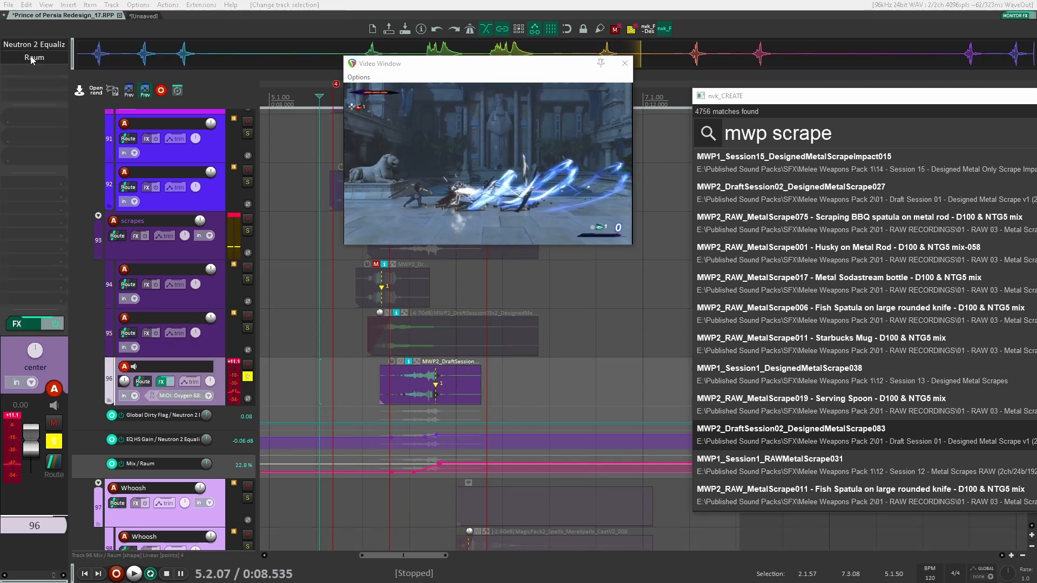
# Reopen Raum on track 96 to adjust its Decay, unsolo the track and replay the section in the full mix
pyautogui.click(31, 60)
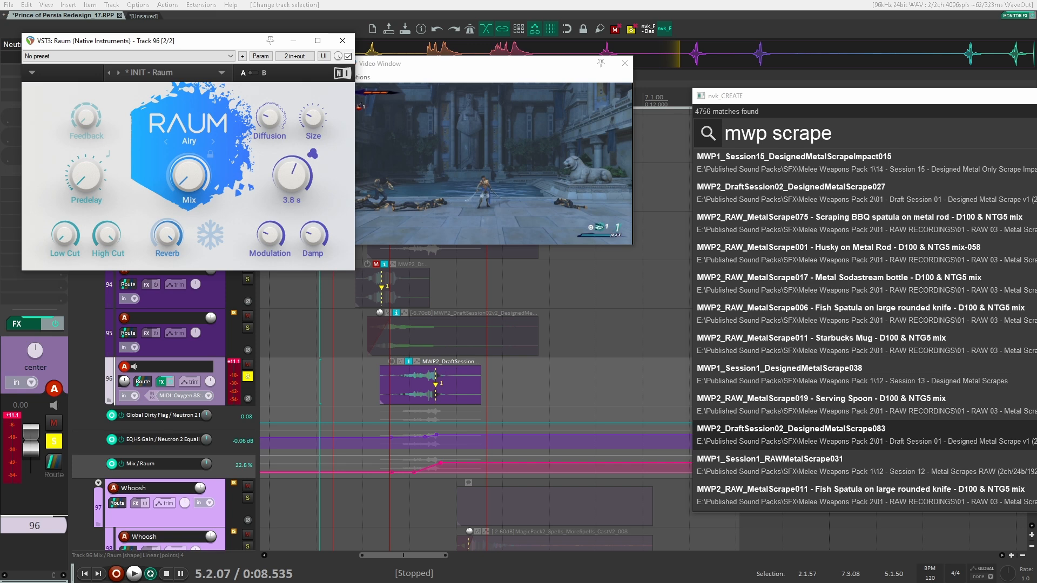
pyautogui.click(247, 377)
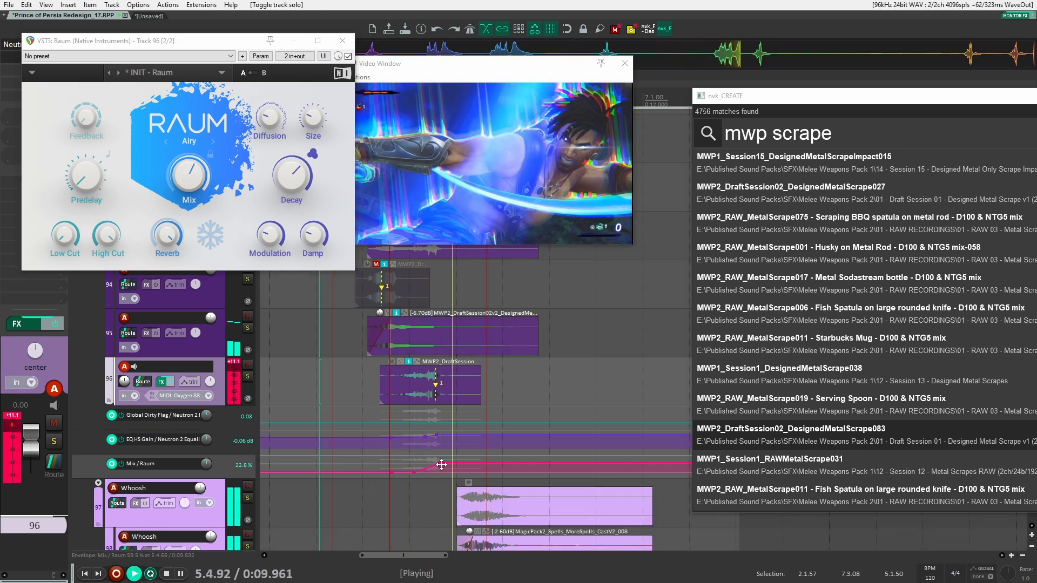
pyautogui.press('space')
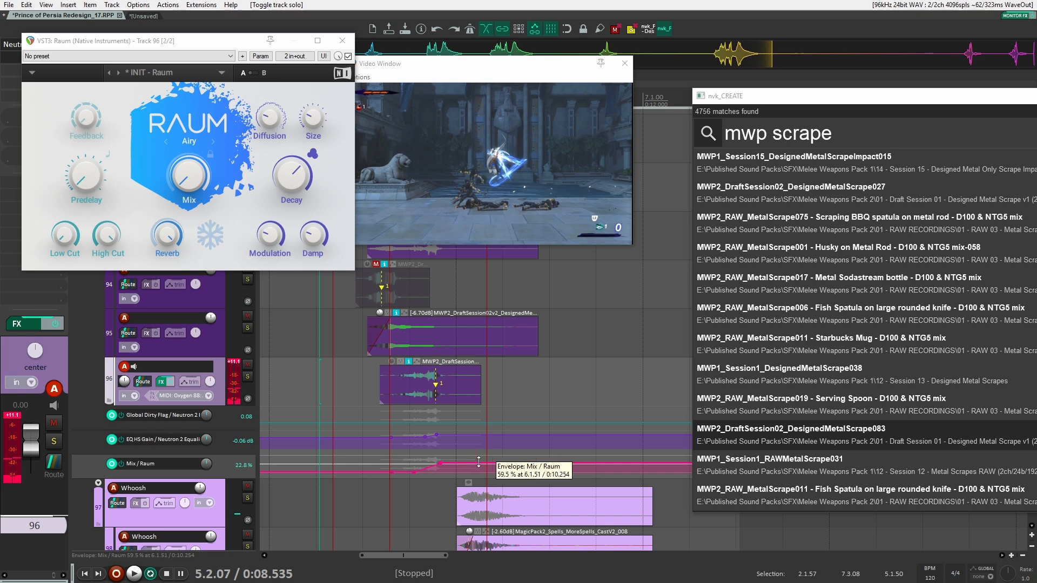
# Lower the tail of track 96's Raum Mix envelope to about 30.5% at 6.1.35 and play it back
pyautogui.click(285, 198)
pyautogui.moveTo(484, 464)
pyautogui.mouseDown()
pyautogui.moveTo(485, 486)
pyautogui.moveTo(476, 479)
pyautogui.mouseUp()
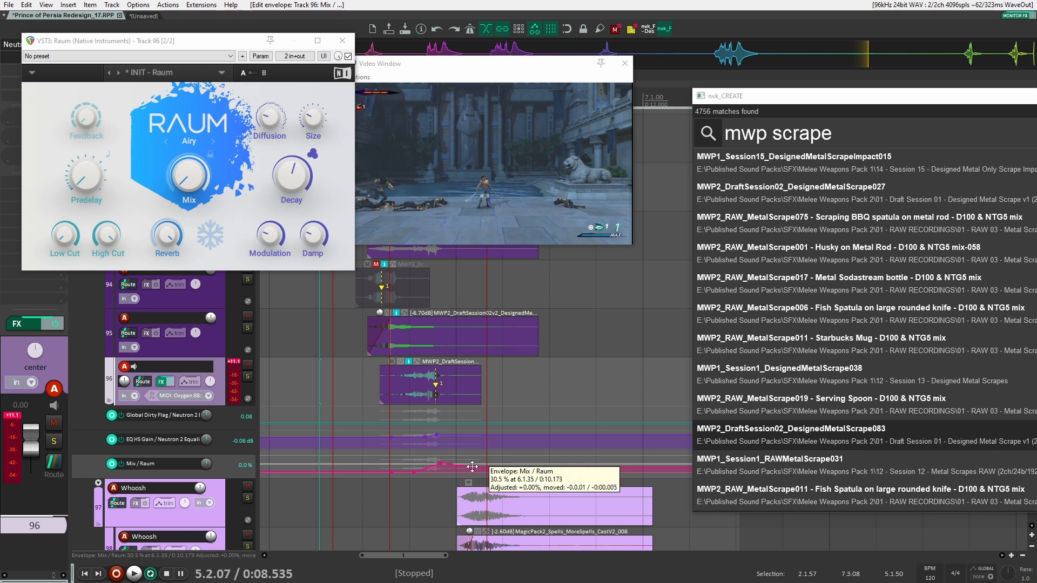
pyautogui.press('space')
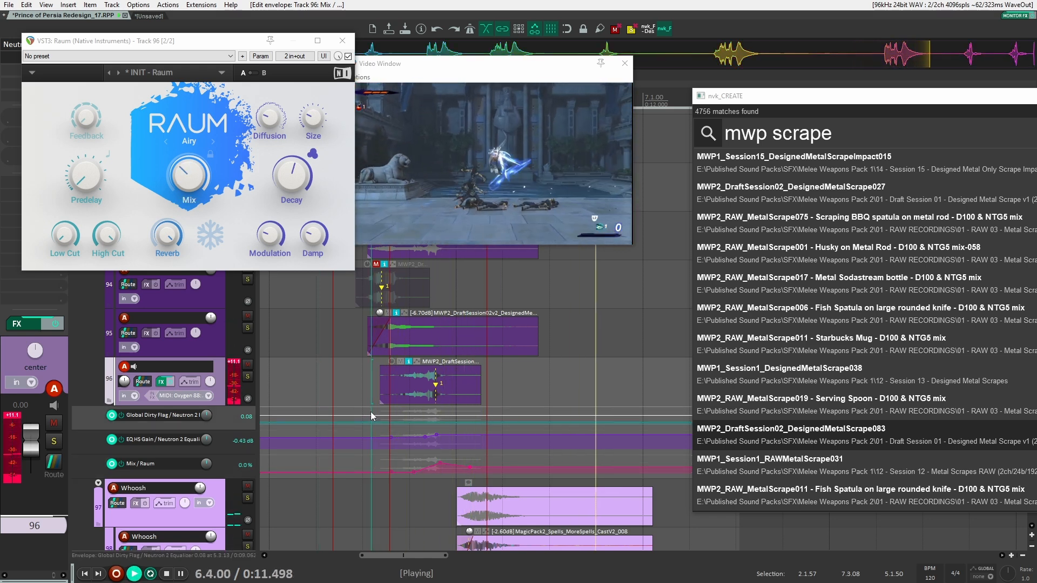
# Close the Raum window and replay the scrape section in the full mix while going back up to the Part 4 tracks
pyautogui.click(342, 41)
pyautogui.press('space')
pyautogui.press('space')
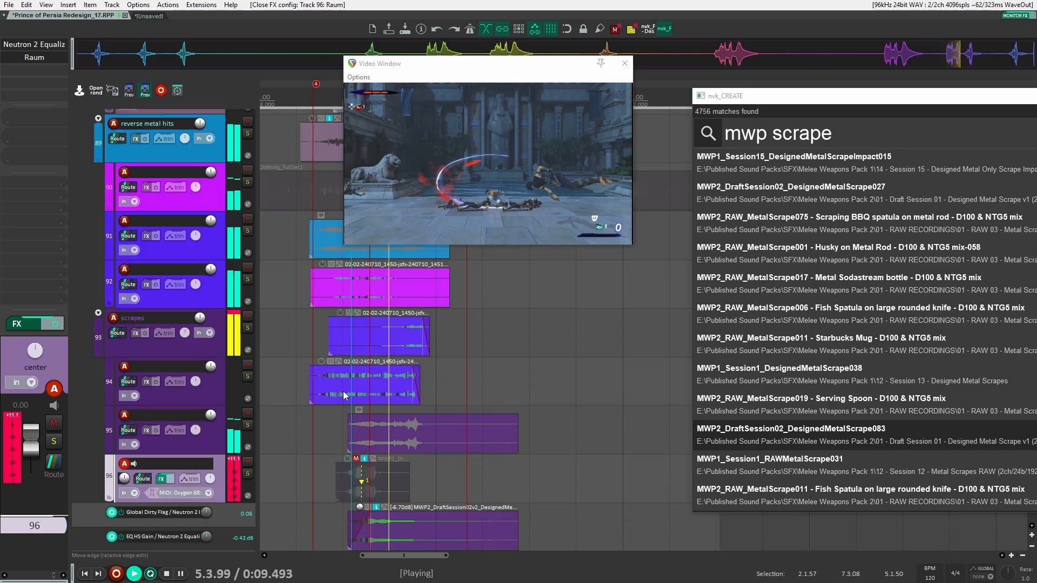
pyautogui.scroll(4, 342, 391)
pyautogui.scroll(4, 297, 364)
pyautogui.scroll(-3, 298, 368)
pyautogui.scroll(4, 302, 378)
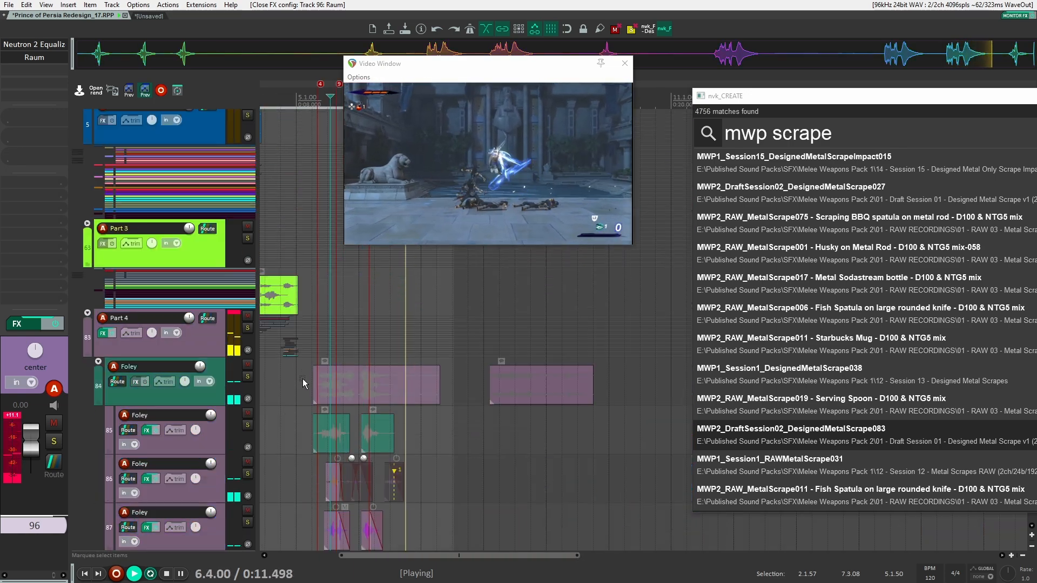
pyautogui.press('space')
# Play the Part 4 sequence in context from several start points around the end of the Part 3 clip
pyautogui.click(292, 381)
pyautogui.scroll(-3, 290, 387)
pyautogui.moveTo(289, 387); pyautogui.dragTo(357, 386)
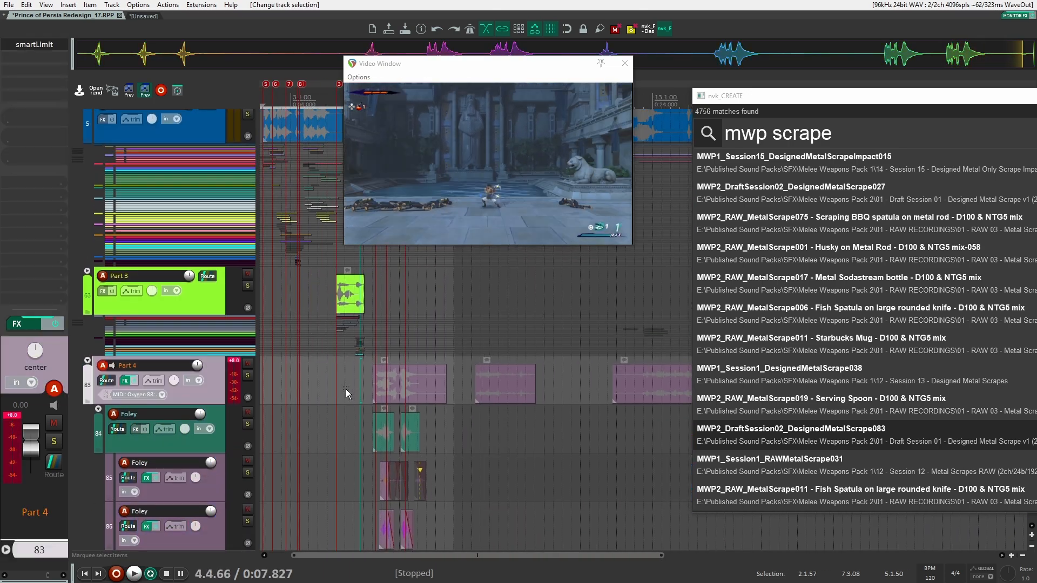
pyautogui.click(344, 387)
pyautogui.press('space')
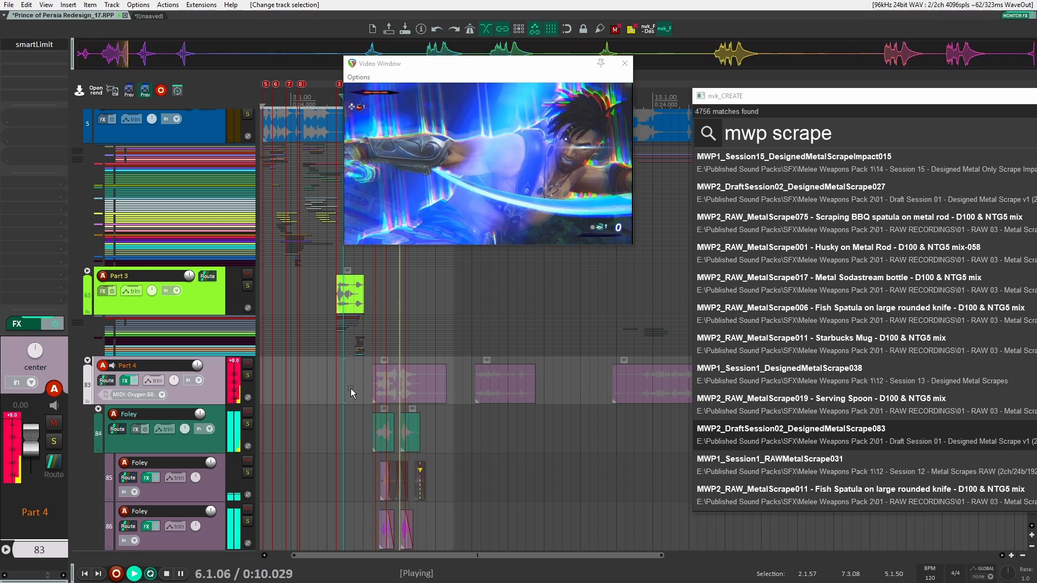
pyautogui.press('space')
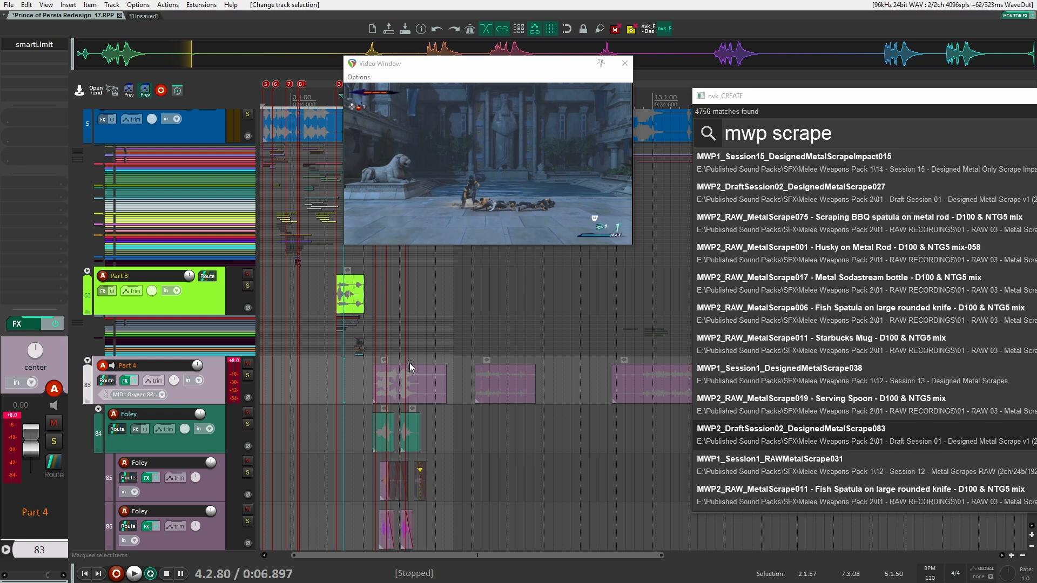
pyautogui.click(365, 383)
pyautogui.press('space')
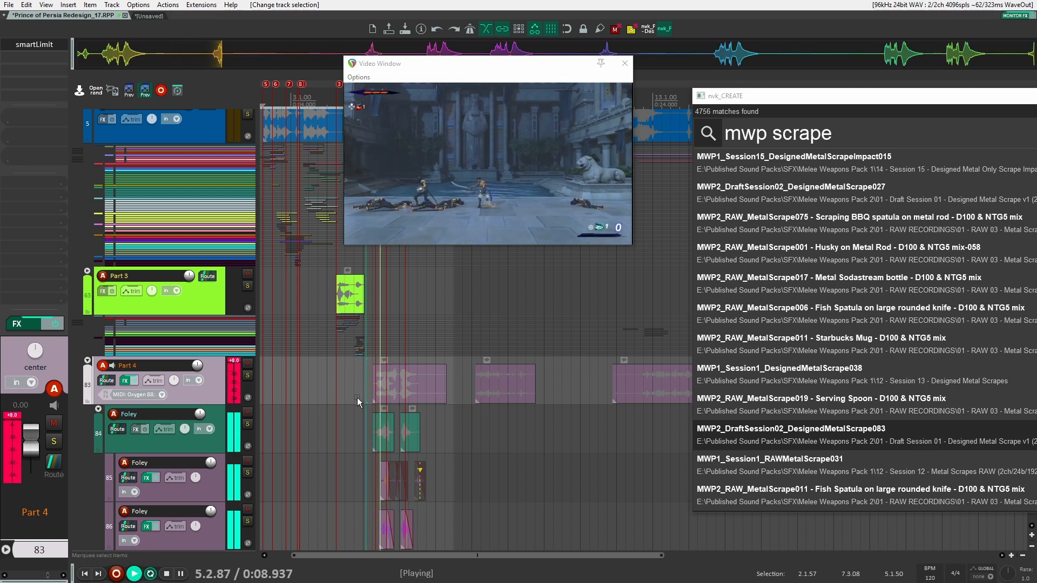
pyautogui.press('space')
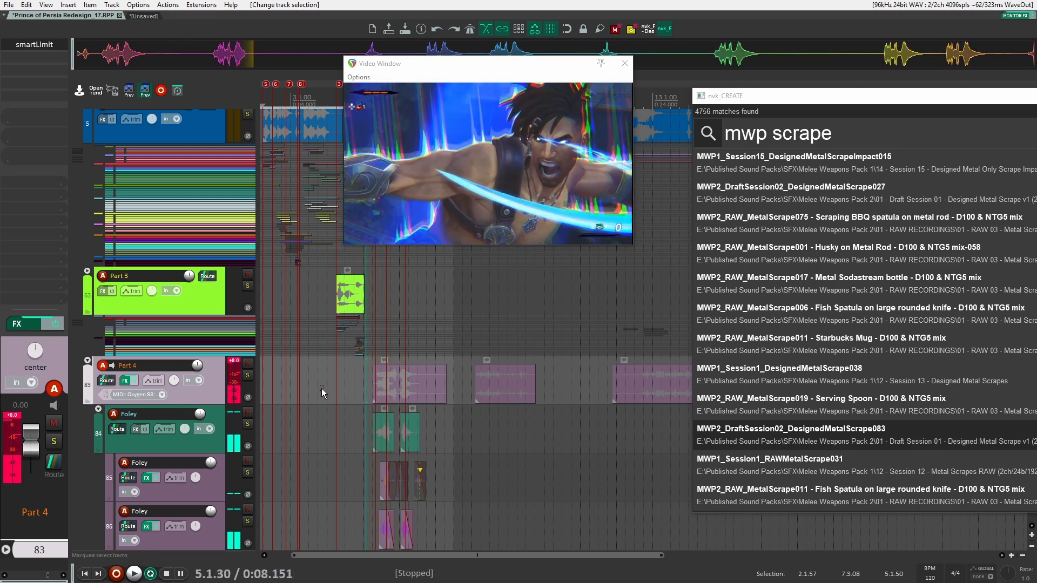
# Collapse the Foley, reverse metal hits, scrapes, Whoosh and impact track folders inside Part 4
pyautogui.scroll(-10, 345, 412)
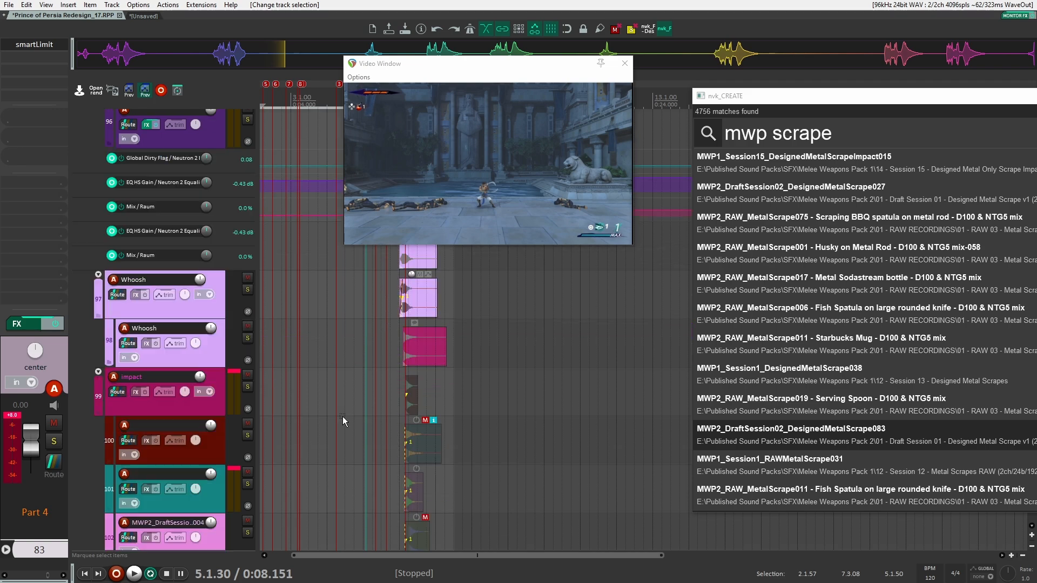
pyautogui.scroll(3, 252, 411)
pyautogui.click(98, 205)
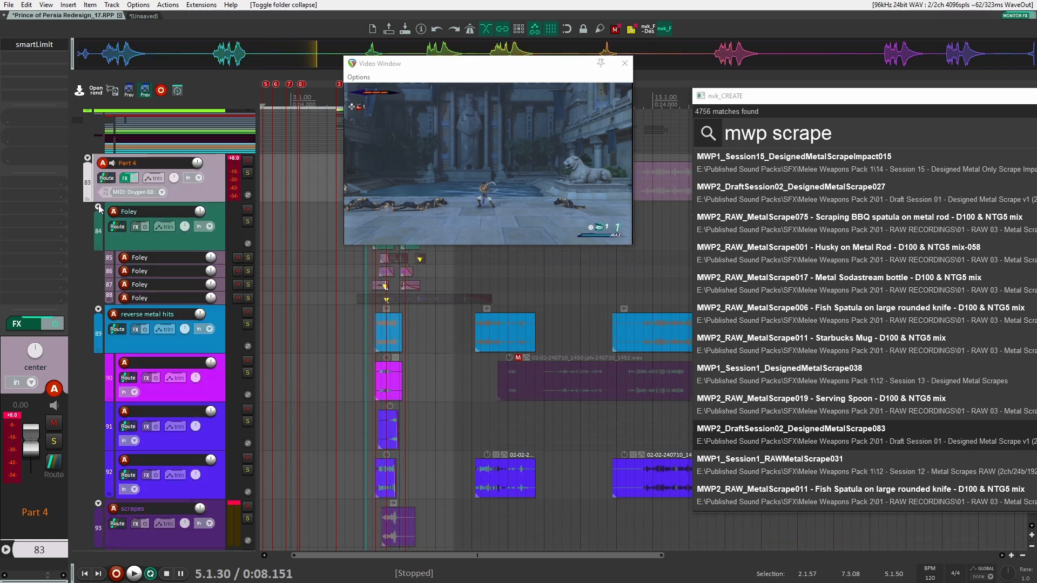
pyautogui.click(98, 265)
pyautogui.click(97, 319)
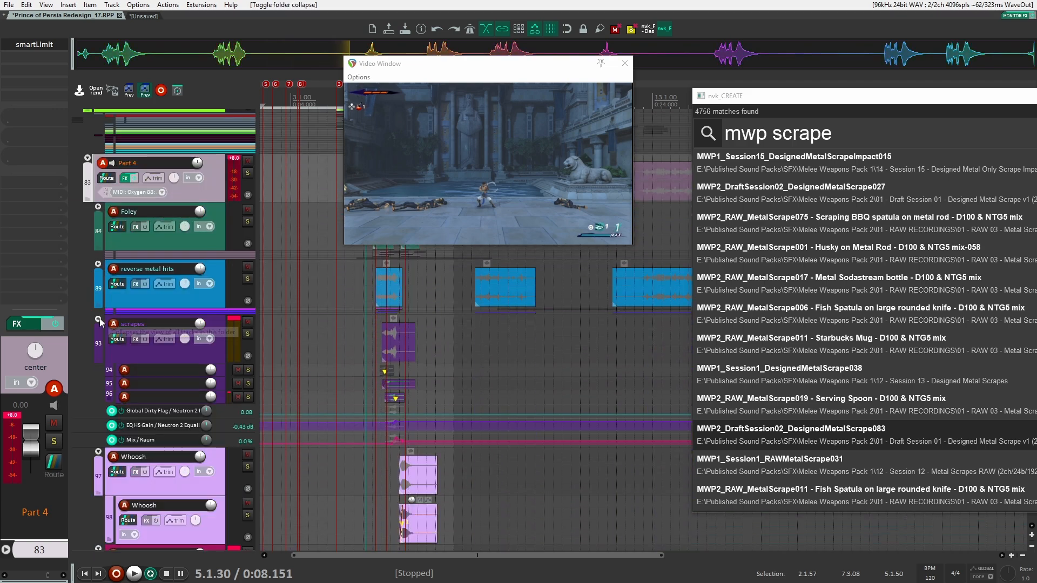
pyautogui.click(98, 373)
pyautogui.click(99, 426)
pyautogui.click(98, 425)
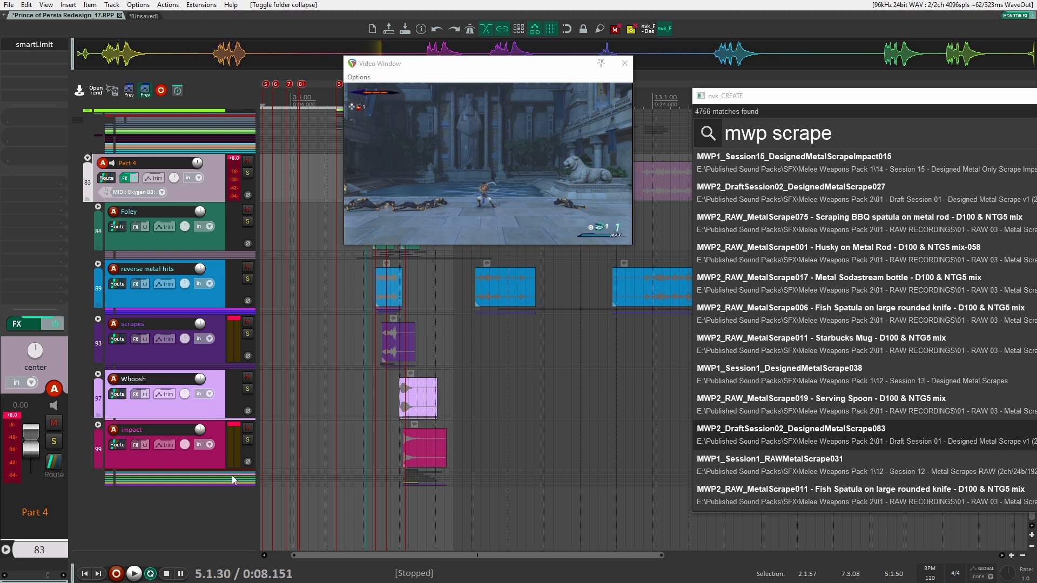
# Add a track named "power up" below the impact folder, duplicate it and nest the copy inside as an unnamed child
pyautogui.doubleClick(196, 520)
pyautogui.moveTo(228, 438)
pyautogui.mouseDown()
pyautogui.moveTo(222, 479)
pyautogui.moveTo(224, 431)
pyautogui.mouseUp()
pyautogui.scroll(-1, 379, 510)
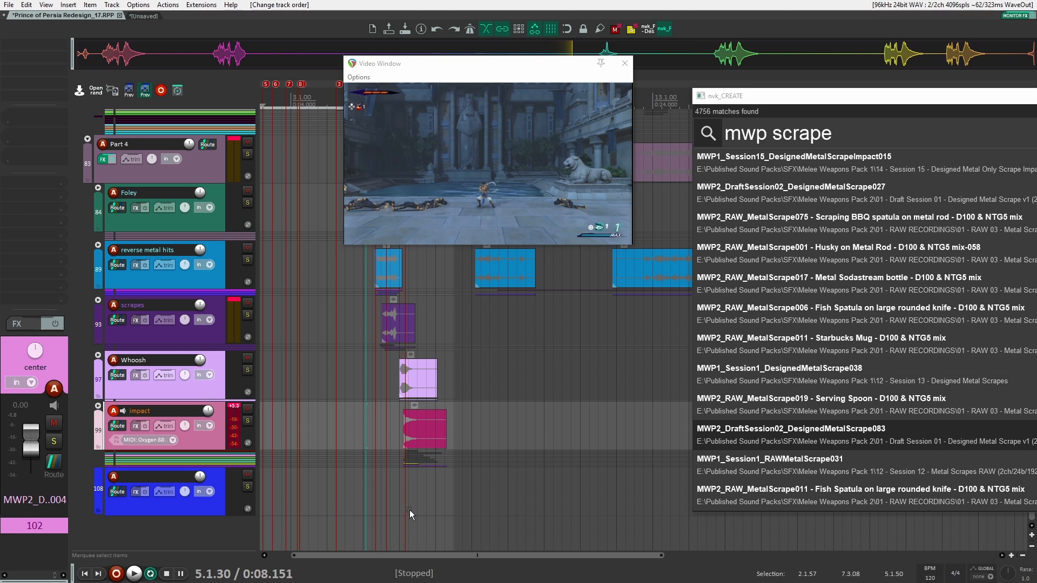
pyautogui.click(217, 508)
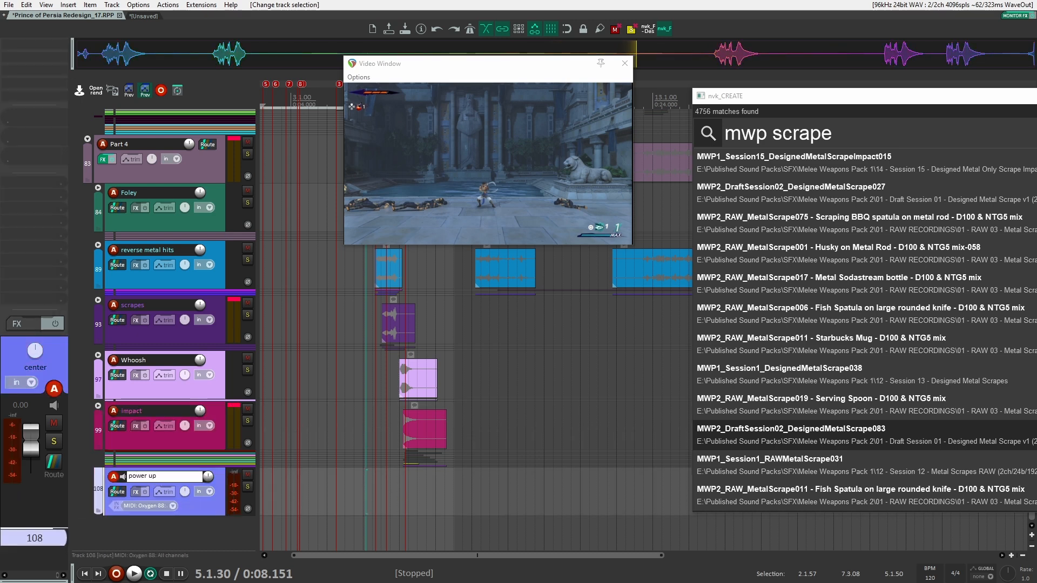
pyautogui.press('Return')
pyautogui.hotkey('ctrl', 'd')
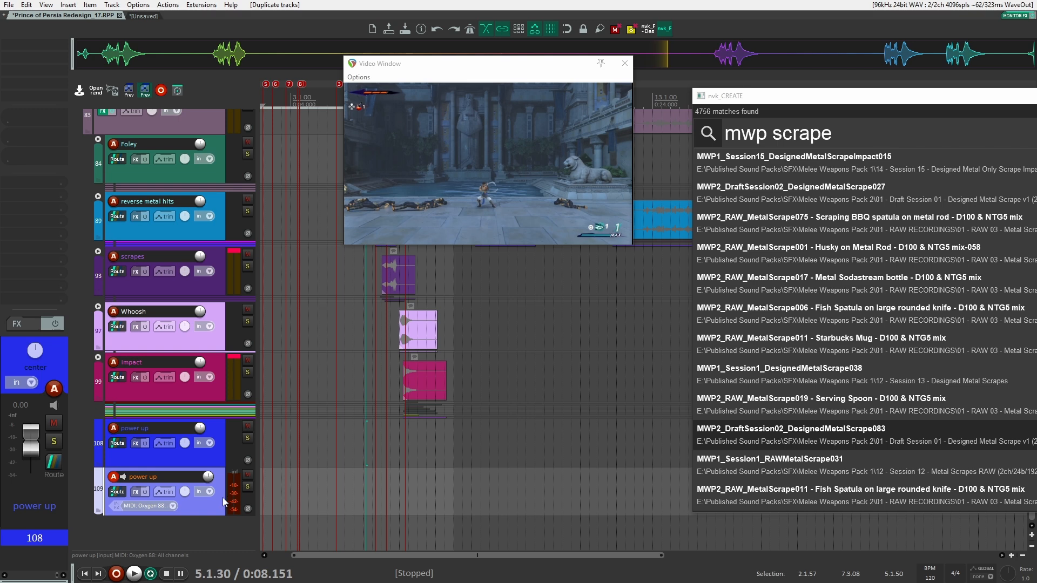
pyautogui.moveTo(225, 501); pyautogui.dragTo(180, 478)
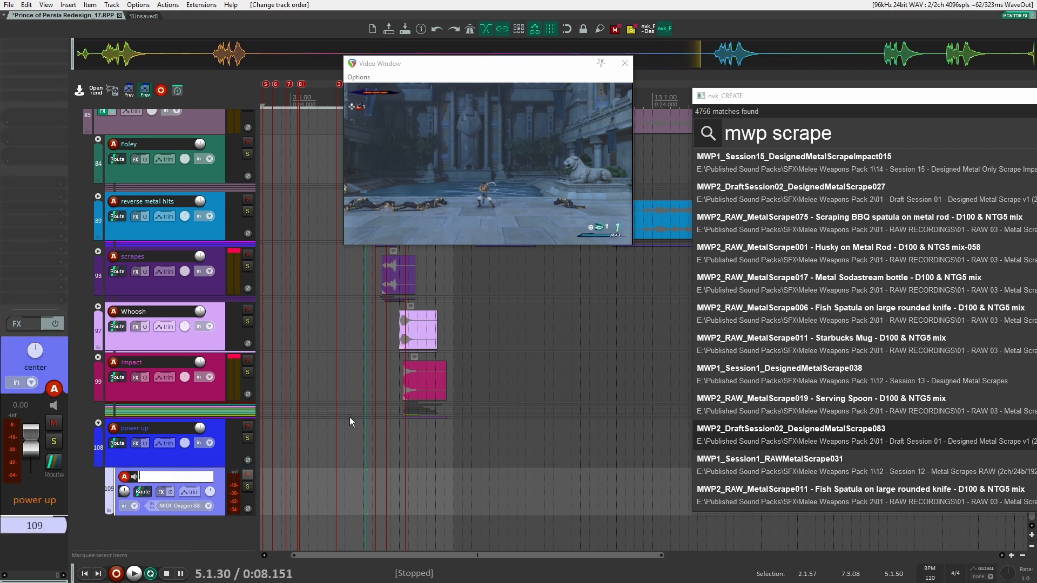
# Search the sound library for "power up", shuffle the results and audition the first few
pyautogui.click(845, 134)
pyautogui.write('power up')
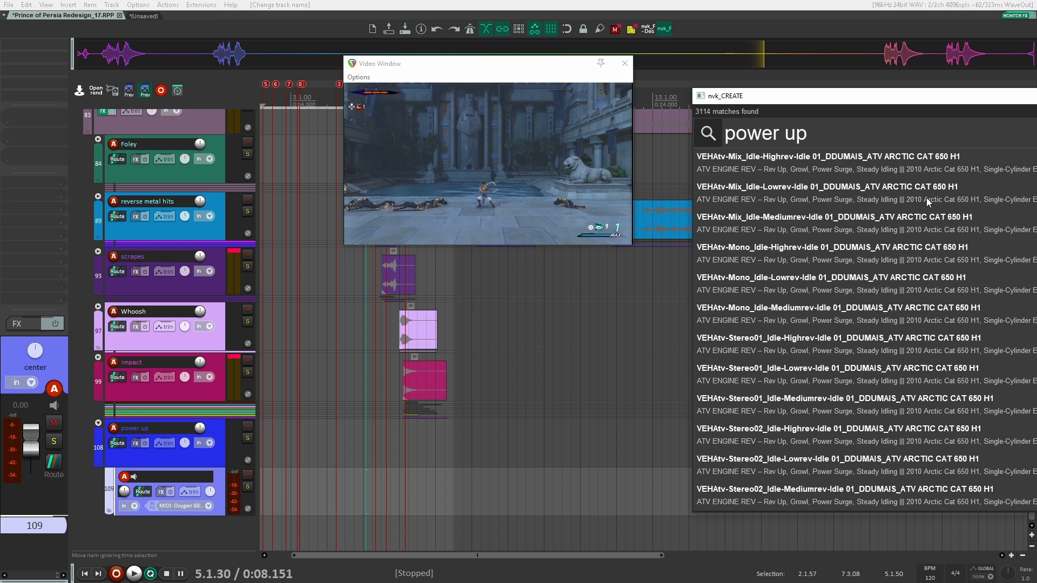
pyautogui.click(926, 198)
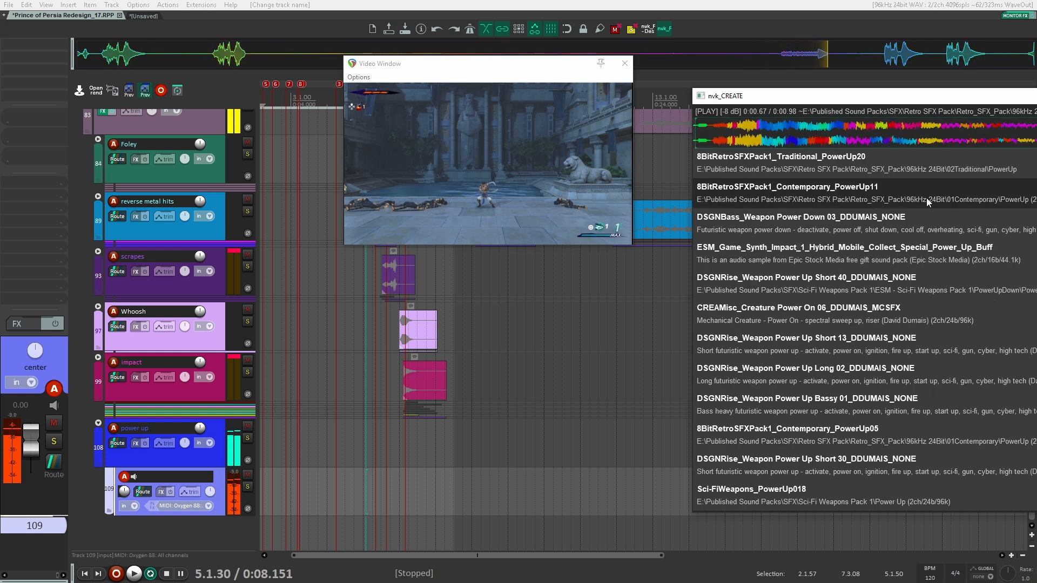
pyautogui.press('Down')
pyautogui.hotkey('ctrl', 'r')
pyautogui.press('space')
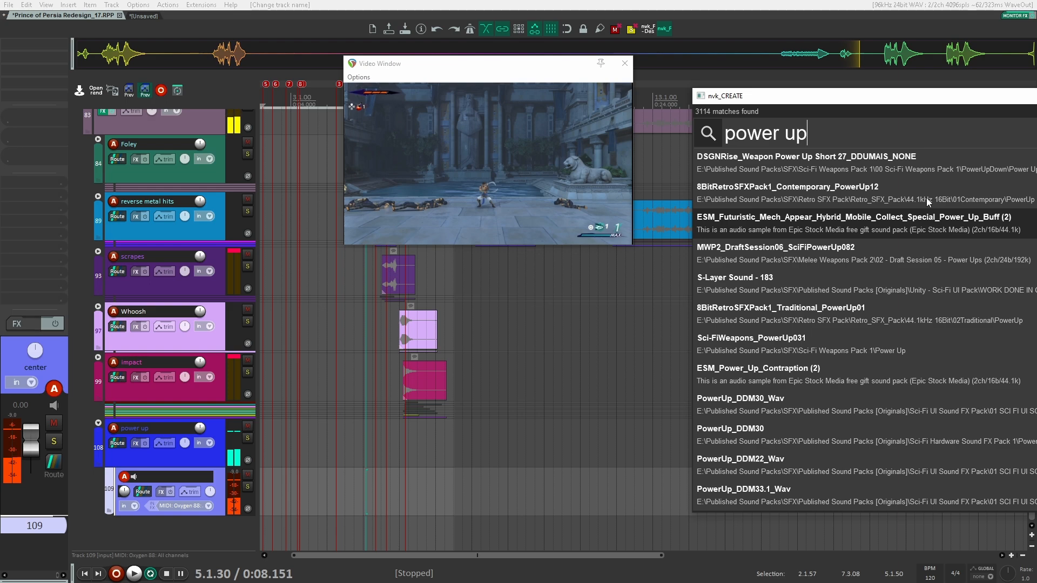
pyautogui.hotkey('ctrl', 'r')
pyautogui.press('Down')
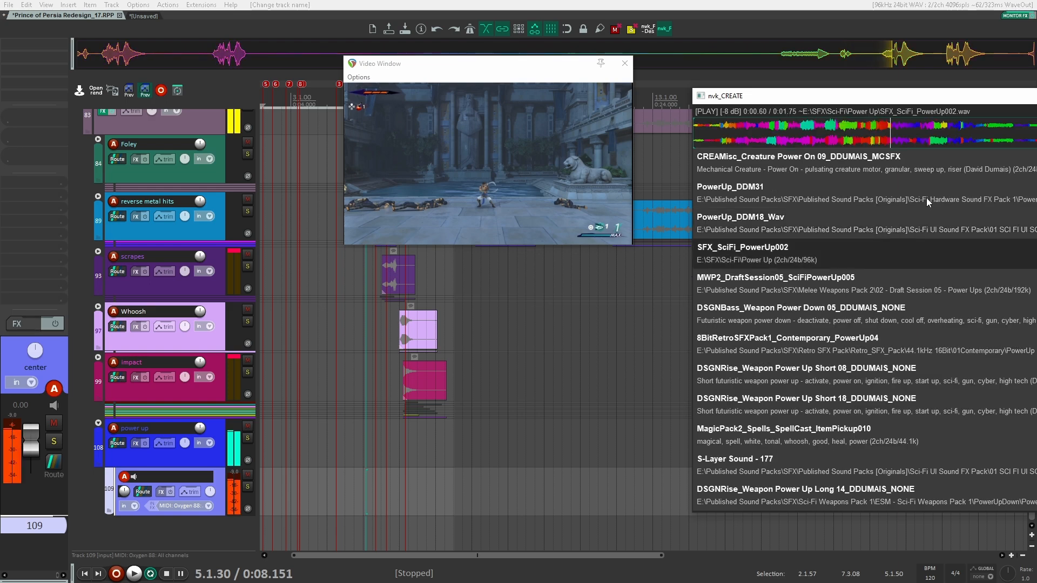
# Audition more of the shuffled power-up sounds, going further down the results list
pyautogui.press('Down')
pyautogui.press('Down')
pyautogui.press('Down')
pyautogui.press('Down')
pyautogui.press('Down')
pyautogui.press('Down')
pyautogui.press('Down')
pyautogui.press('Down')
pyautogui.press('Down')
pyautogui.press('Down')
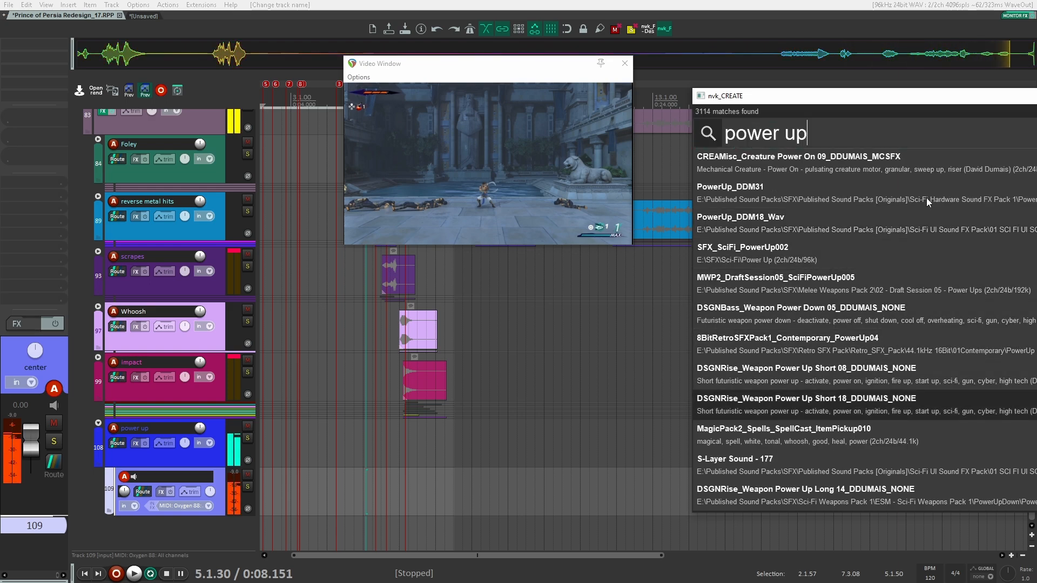
pyautogui.press('Down')
pyautogui.press('Down')
pyautogui.press('Down')
pyautogui.press('Down')
pyautogui.press('Down')
pyautogui.press('Down')
pyautogui.press('Down')
pyautogui.press('Down')
pyautogui.press('Down')
pyautogui.press('Down')
pyautogui.press('Down')
pyautogui.press('Down')
pyautogui.press('Down')
pyautogui.press('Down')
pyautogui.press('Down')
pyautogui.press('Down')
pyautogui.press('Down')
pyautogui.press('Down')
pyautogui.press('Down')
pyautogui.press('Down')
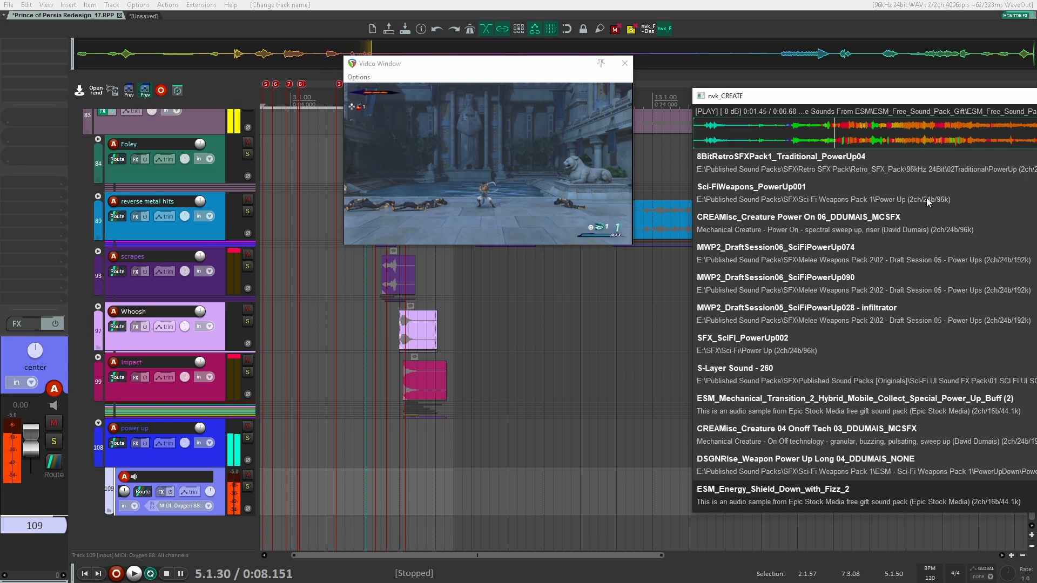
# Audition further results and insert DSGNWhsh_Organic Flyby Whoosh Var 01_DDUMAIS_UW on the power up child track at 5.1.30
pyautogui.press('Up')
pyautogui.press('Down')
pyautogui.press('Down')
pyautogui.press('Down')
pyautogui.press('Down')
pyautogui.press('Down')
pyautogui.press('Down')
pyautogui.press('Down')
pyautogui.press('Down')
pyautogui.press('Down')
pyautogui.press('Down')
pyautogui.press('Down')
pyautogui.press('Down')
pyautogui.press('Down')
pyautogui.press('Down')
pyautogui.press('Up')
pyautogui.press('Up')
pyautogui.press('Up')
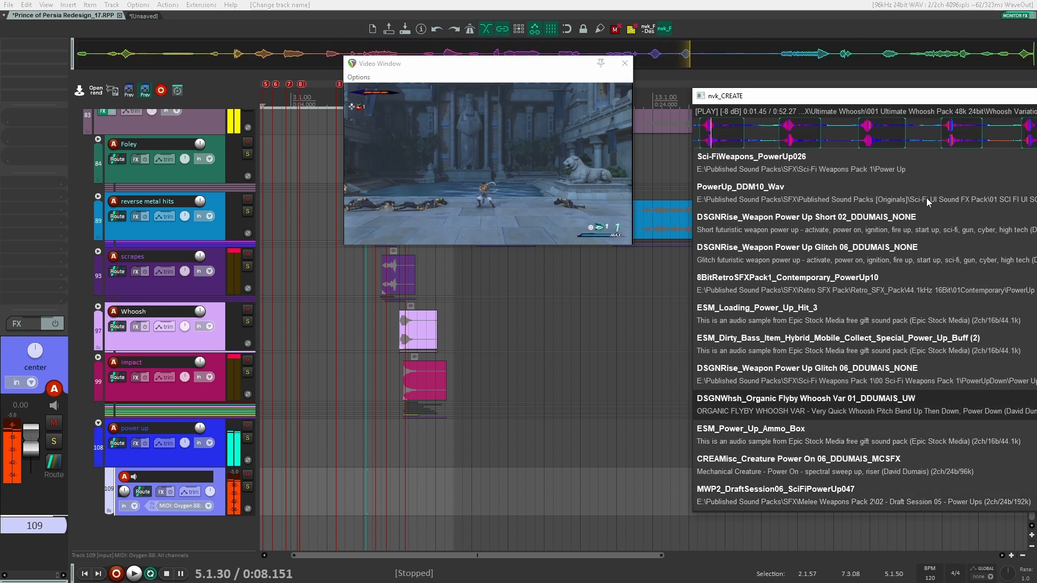
pyautogui.press('Down')
pyautogui.press('Down')
pyautogui.press('Up')
pyautogui.press('Up')
pyautogui.press('Return')
# Audition the next power-up results further down the shuffled list
pyautogui.press('Down')
pyautogui.press('Down')
pyautogui.press('Down')
pyautogui.press('Down')
pyautogui.press('Down')
pyautogui.press('Down')
pyautogui.press('Down')
pyautogui.press('Down')
# Search the sound library for "rise", shuffle the results and audition the first batch of risers
pyautogui.hotkey('ctrl', 'a')
pyautogui.write('rise')
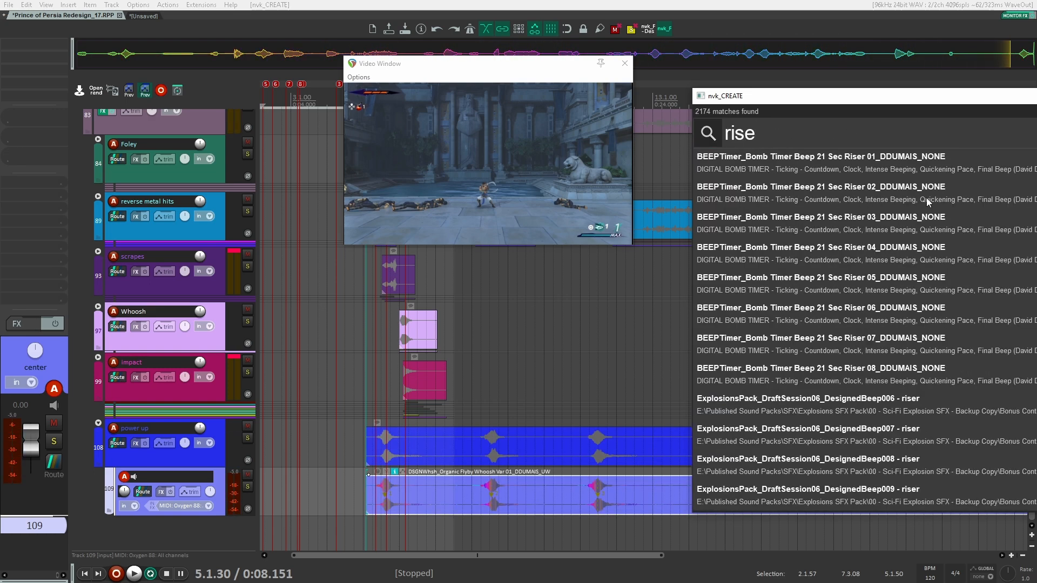
pyautogui.press('Down')
pyautogui.press('Down')
pyautogui.press('Down')
pyautogui.press('Down')
pyautogui.press('Down')
pyautogui.press('Down')
pyautogui.press('Down')
pyautogui.press('Down')
pyautogui.press('Down')
pyautogui.press('Down')
pyautogui.press('Down')
pyautogui.press('Down')
pyautogui.press('Down')
pyautogui.press('Down')
pyautogui.press('Down')
pyautogui.press('Down')
pyautogui.press('Down')
pyautogui.press('Down')
pyautogui.press('Down')
pyautogui.press('Down')
pyautogui.press('Down')
pyautogui.press('Down')
pyautogui.press('Down')
pyautogui.press('Down')
pyautogui.press('Down')
pyautogui.press('Down')
pyautogui.press('Down')
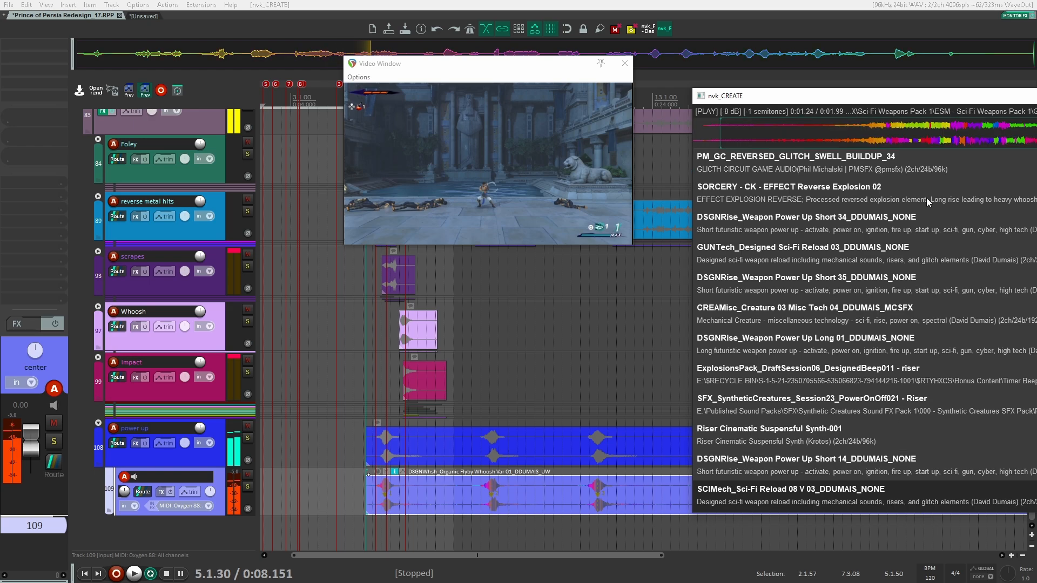
# Audition more of the shuffled riser results, working further down the list for a second power-up element
pyautogui.press('Down')
pyautogui.press('Down')
pyautogui.press('Down')
pyautogui.press('Down')
pyautogui.press('Down')
pyautogui.press('Down')
pyautogui.press('Down')
pyautogui.press('Down')
pyautogui.press('Down')
pyautogui.press('Down')
pyautogui.press('Down')
pyautogui.press('Down')
pyautogui.press('Down')
pyautogui.press('Down')
pyautogui.press('Down')
pyautogui.press('Down')
pyautogui.press('Down')
pyautogui.press('Down')
pyautogui.press('Down')
pyautogui.press('Down')
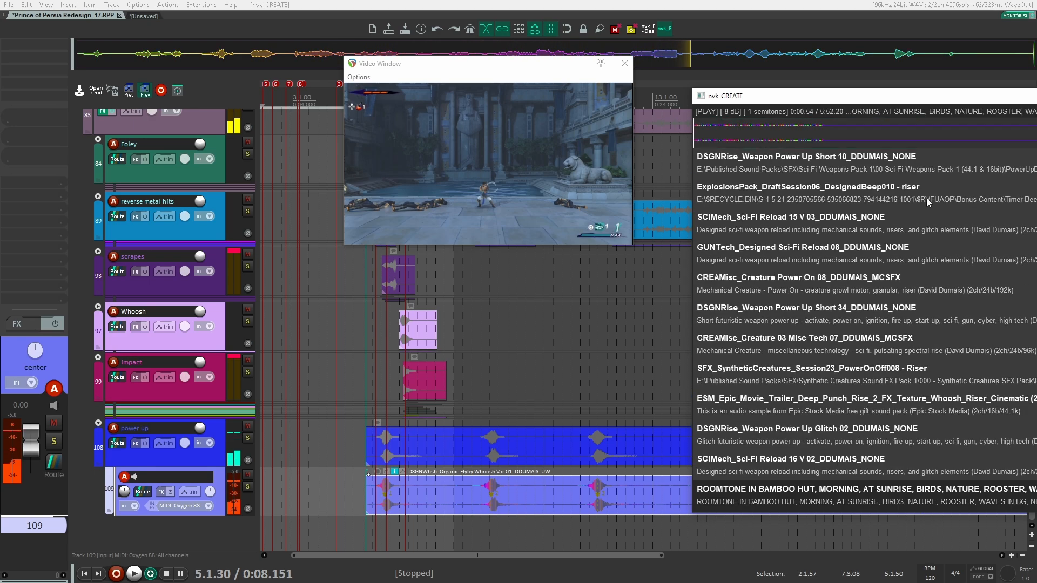
pyautogui.press('Down')
pyautogui.press('Down')
pyautogui.press('Down')
pyautogui.press('Down')
pyautogui.press('Down')
pyautogui.press('Down')
pyautogui.press('Down')
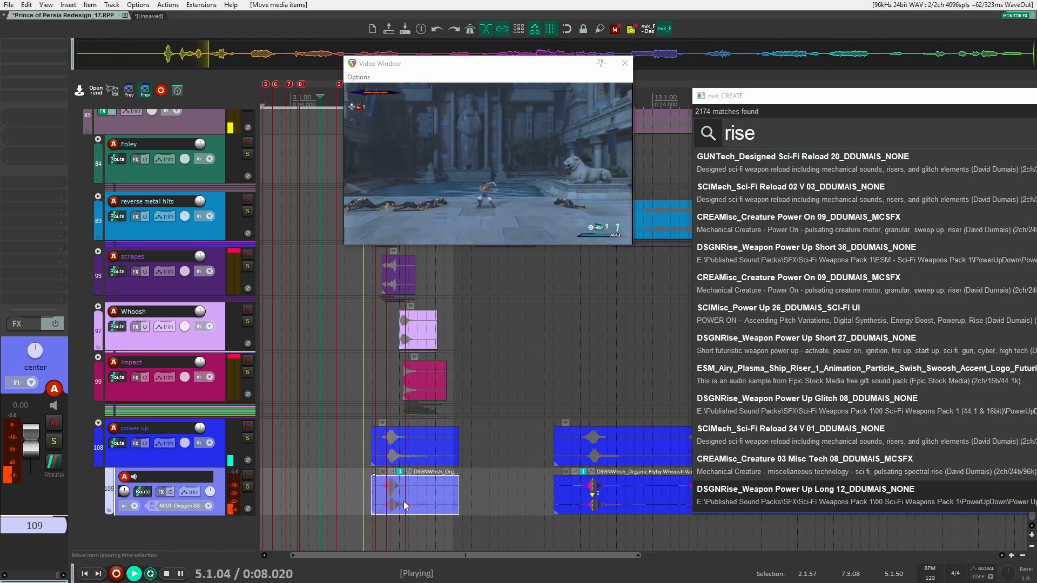
# Move the trimmed organic flyby whoosh slightly earlier and insert CREAMisc_Creature 03 Misc Tech 08_DDUMAIS_MCSFX on a new track below it
pyautogui.scroll(5, 403, 501)
pyautogui.moveTo(428, 498); pyautogui.dragTo(406, 497)
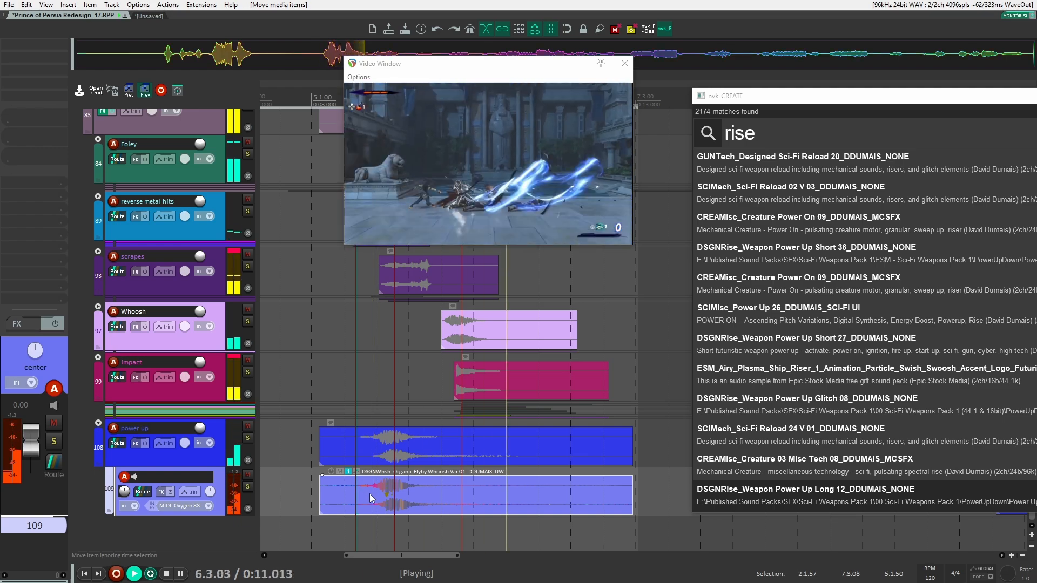
pyautogui.doubleClick(752, 473)
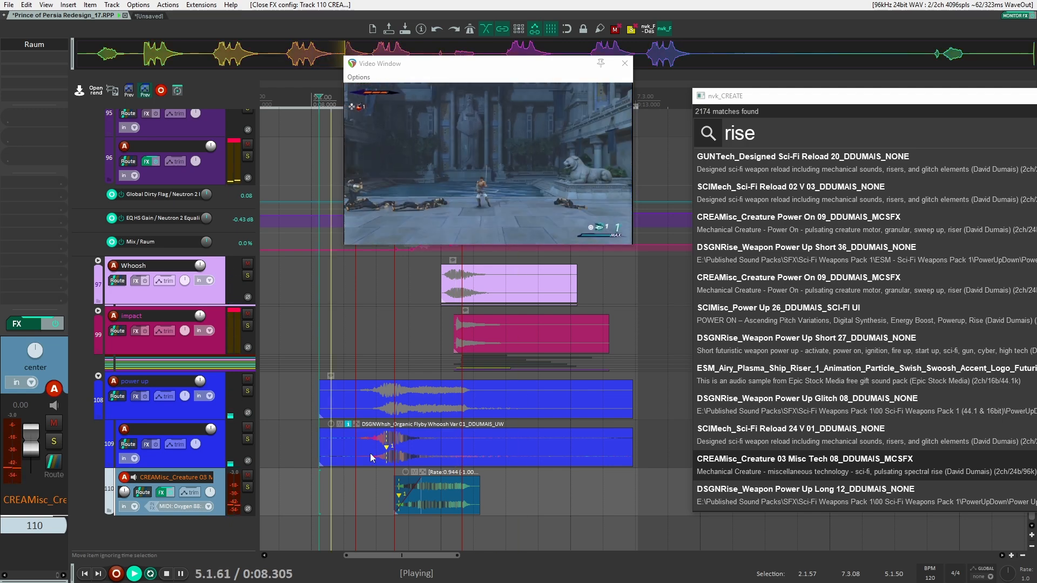
pyautogui.press('space')
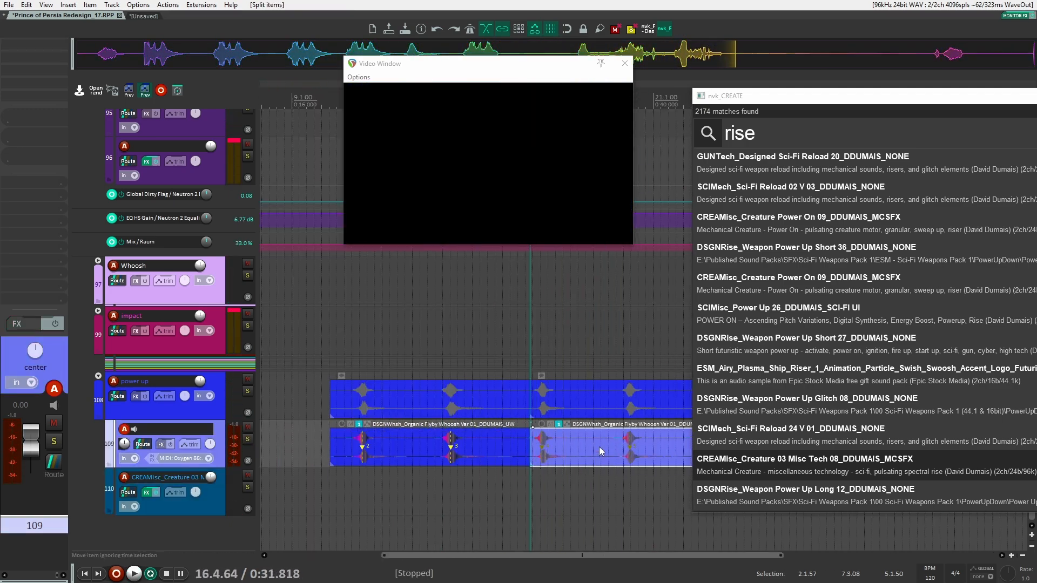
# Place another split section of the organic flyby whoosh on a new track below the creature layer, line it up with the impact and play it
pyautogui.moveTo(599, 446); pyautogui.dragTo(527, 507)
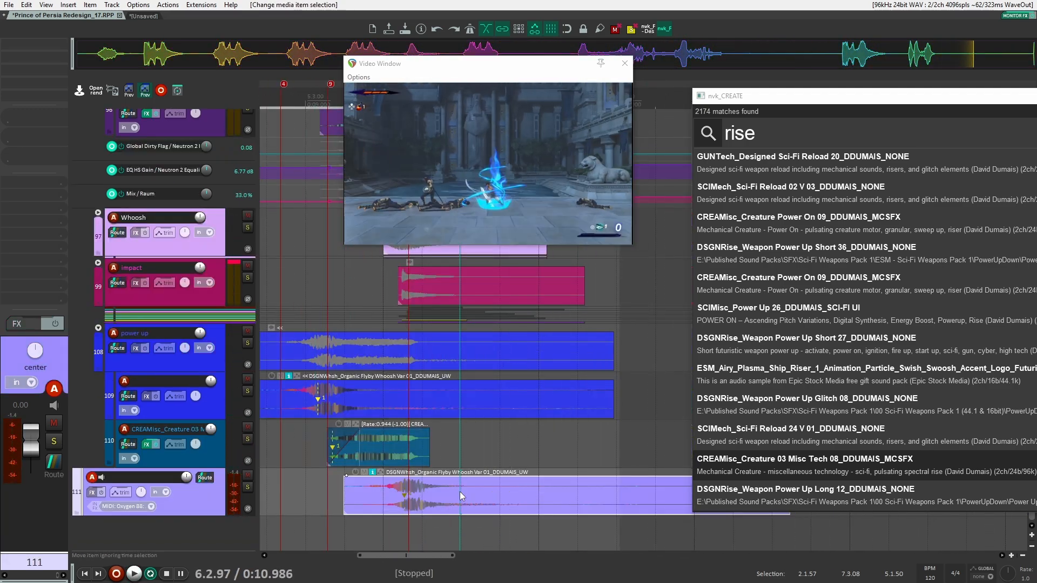
pyautogui.press('?')
pyautogui.click(408, 490)
pyautogui.press('space')
pyautogui.press('space')
pyautogui.press('space')
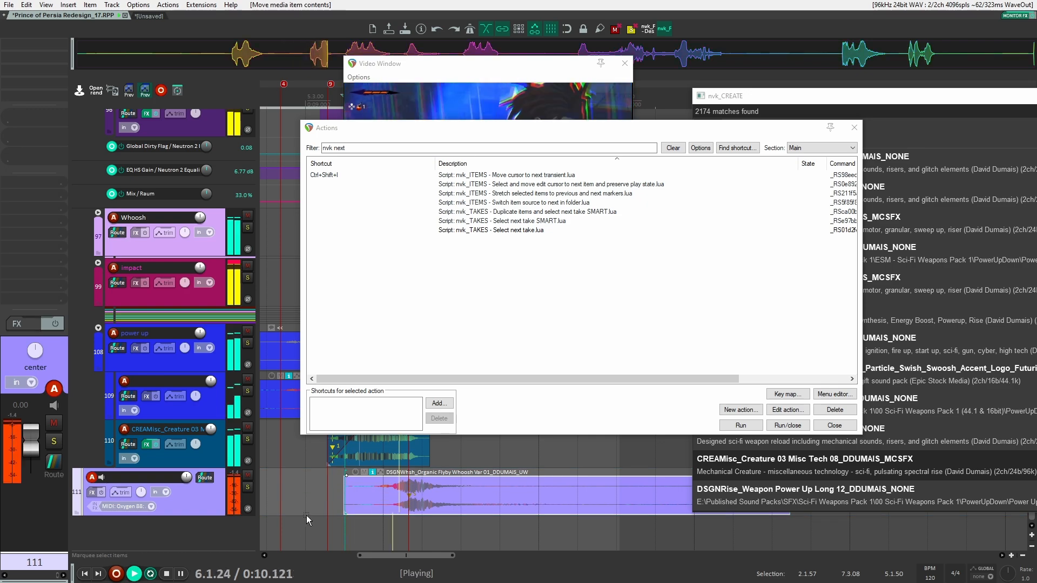
pyautogui.click(247, 488)
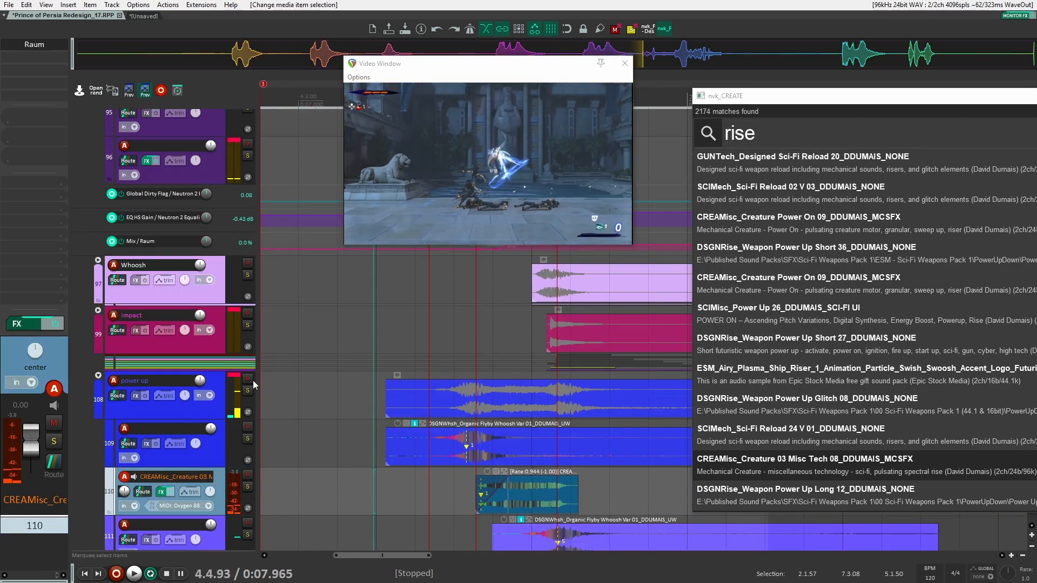
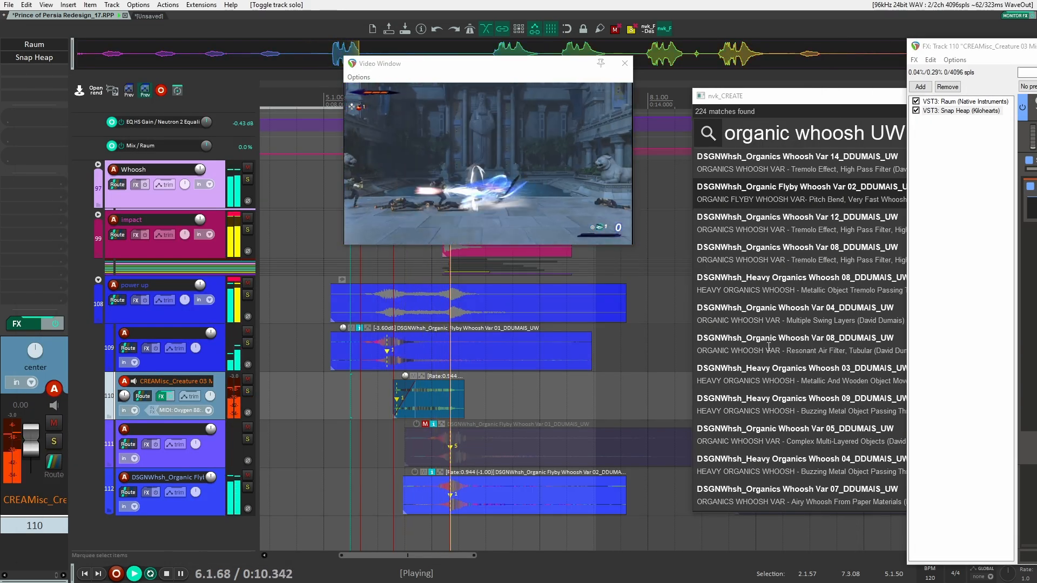
# Set the mix of Snap Heap's Frequency Shifter bus on the creature track to about 62%, then close the effects window
pyautogui.moveTo(983, 46); pyautogui.dragTo(724, 29)
pyautogui.press('space')
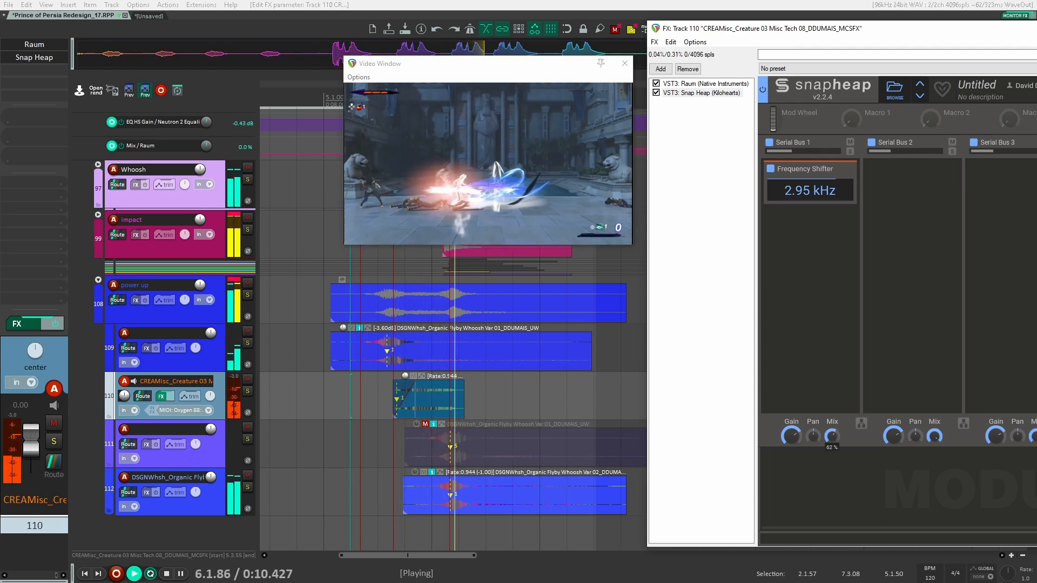
pyautogui.moveTo(832, 436); pyautogui.dragTo(832, 439)
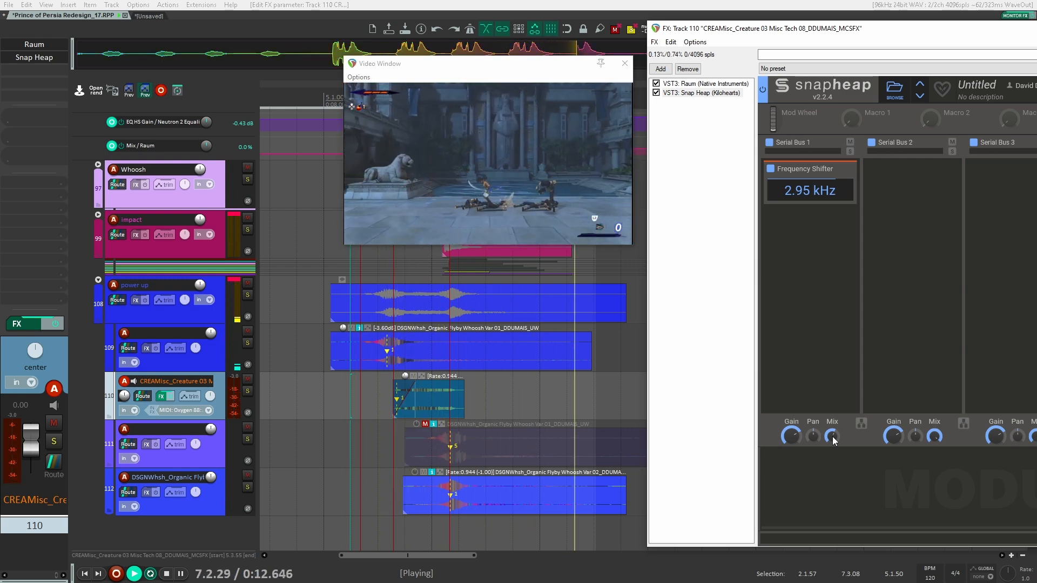
pyautogui.press('space')
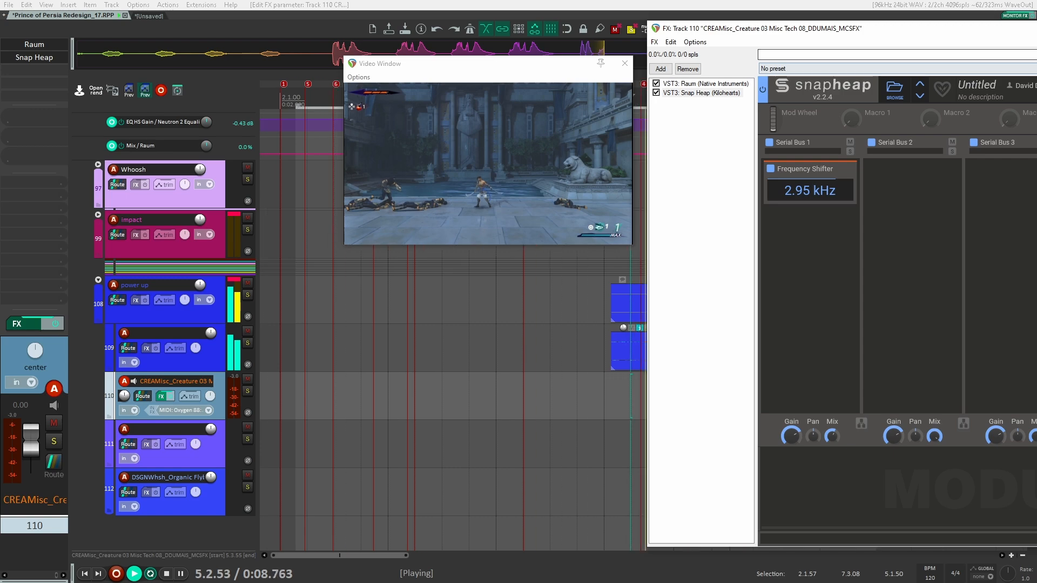
pyautogui.press('Escape')
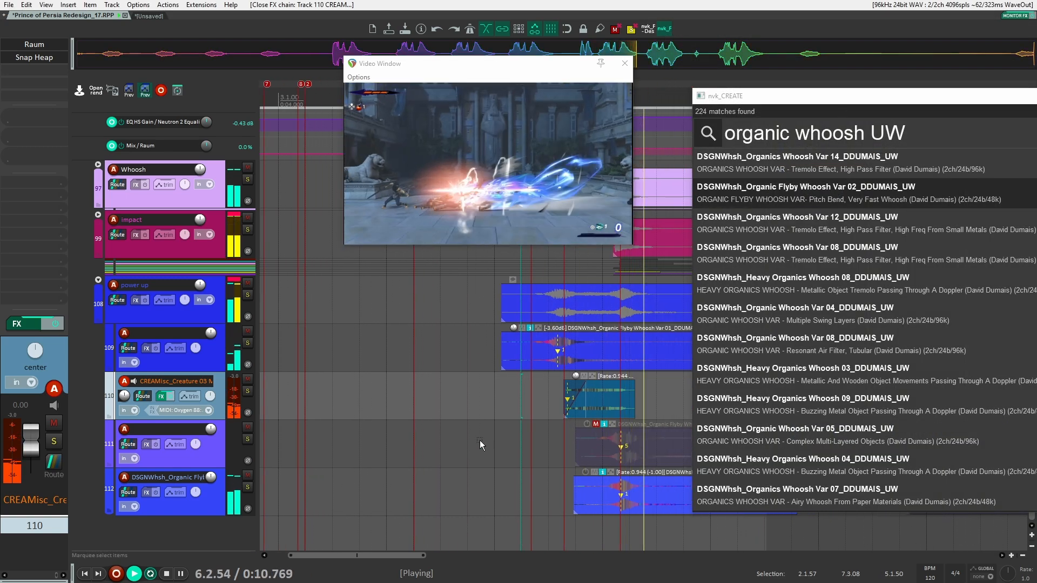
# Play back the layered power-up sounds against the video
pyautogui.press('space')
pyautogui.press('space')
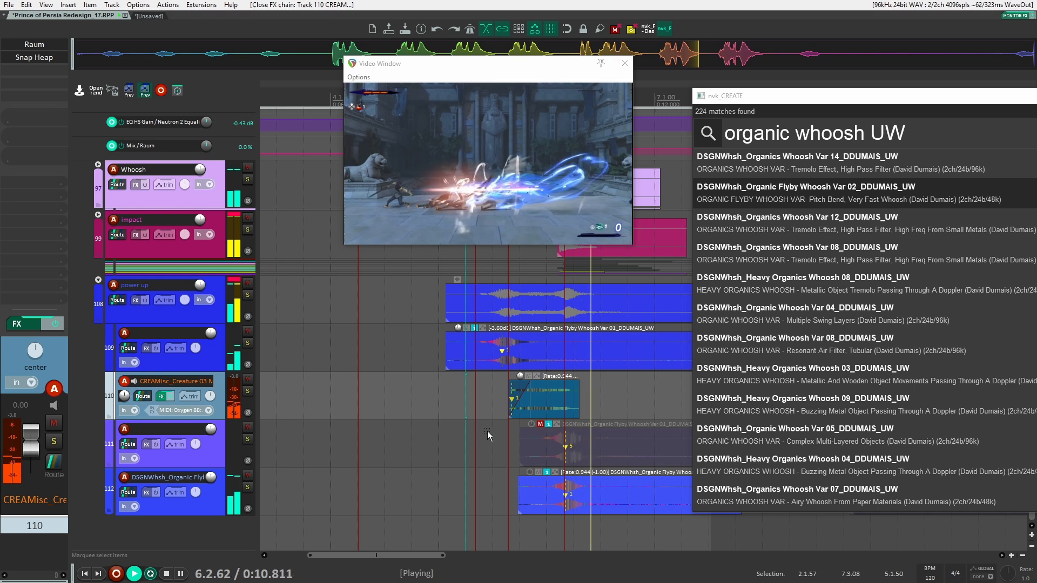
pyautogui.press('space')
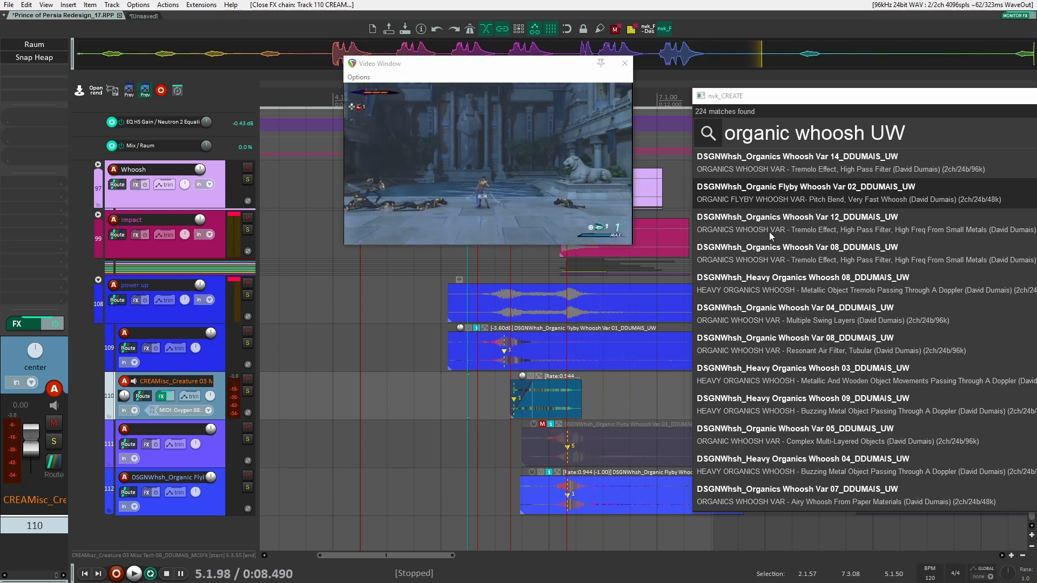
# Solo the first organic flyby whoosh track, play it alone against the video, and unsolo it
pyautogui.hscroll(3, 629, 407)
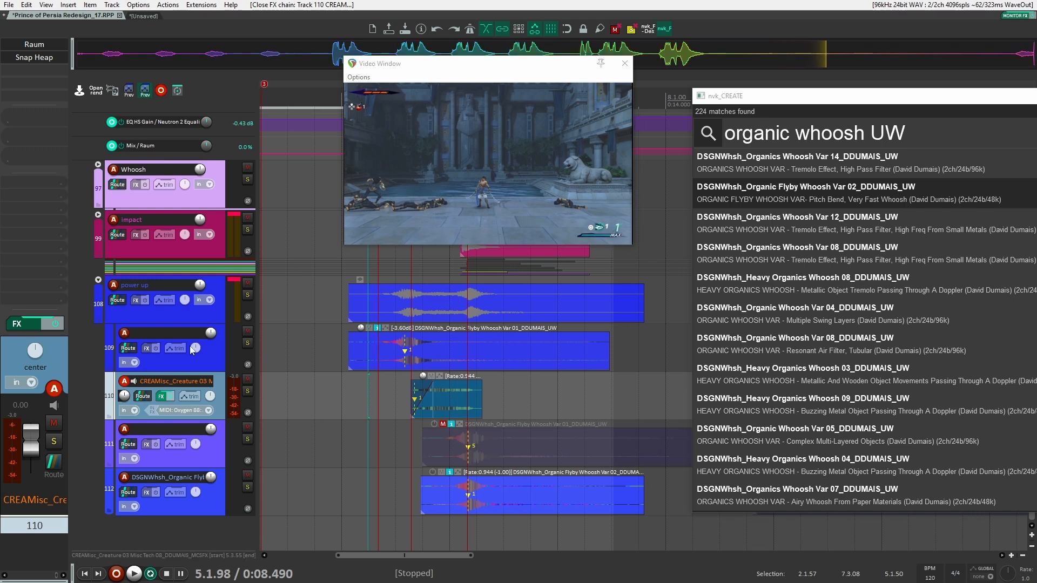
pyautogui.click(209, 369)
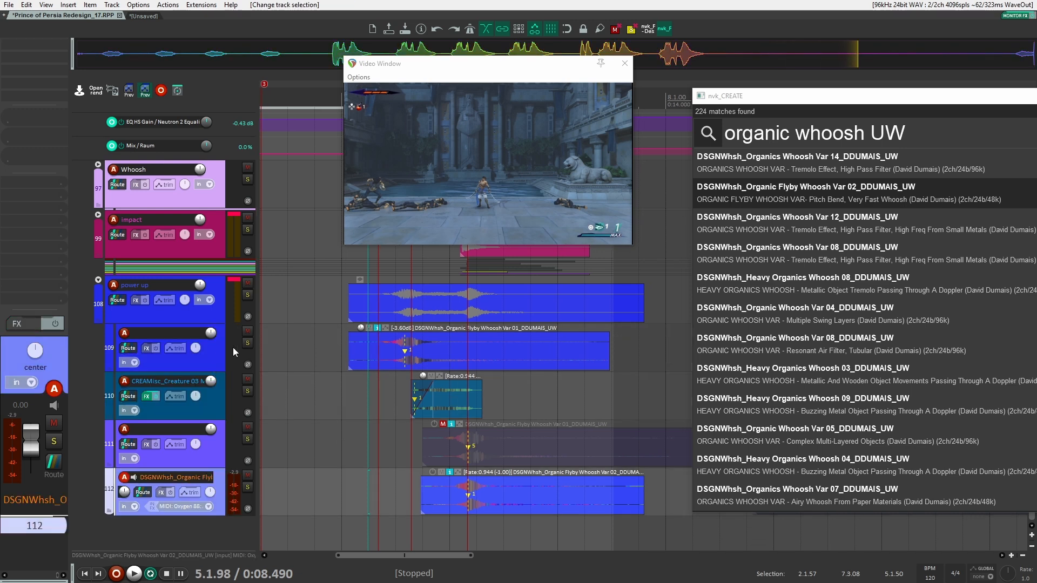
pyautogui.click(247, 342)
pyautogui.click(380, 372)
pyautogui.scroll(3, 386, 361)
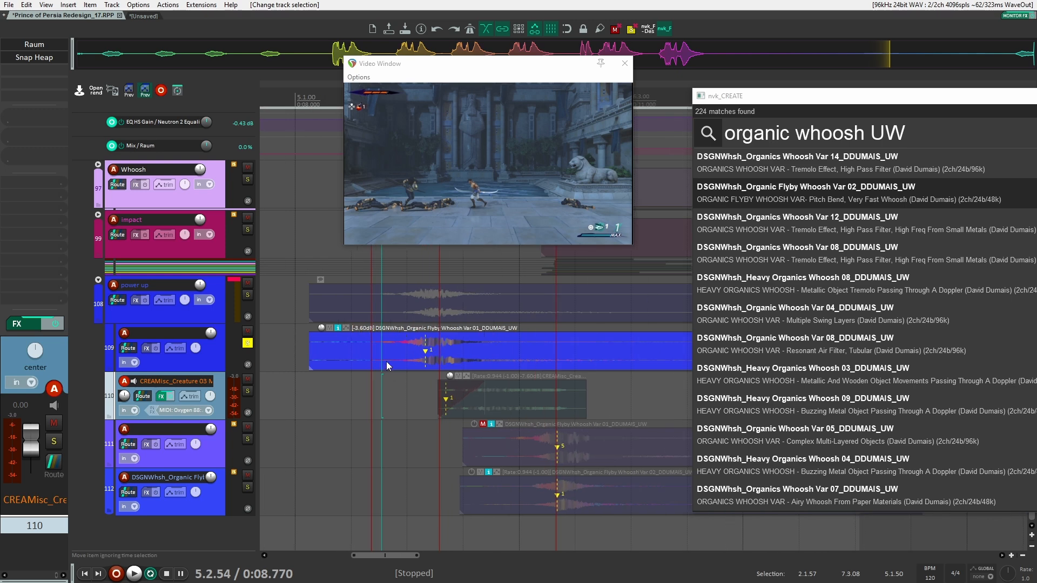
pyautogui.click(316, 354)
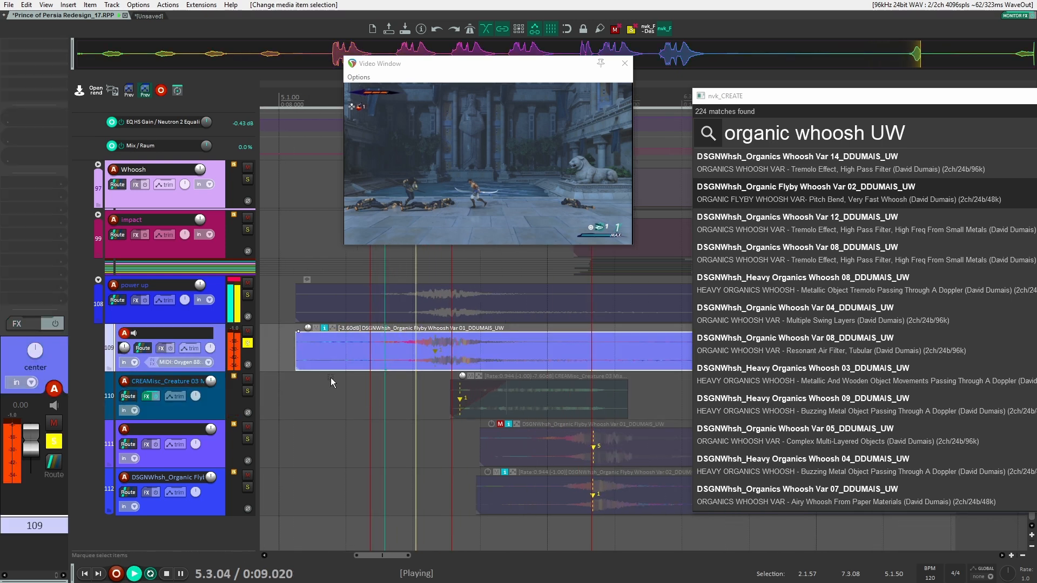
pyautogui.press('space')
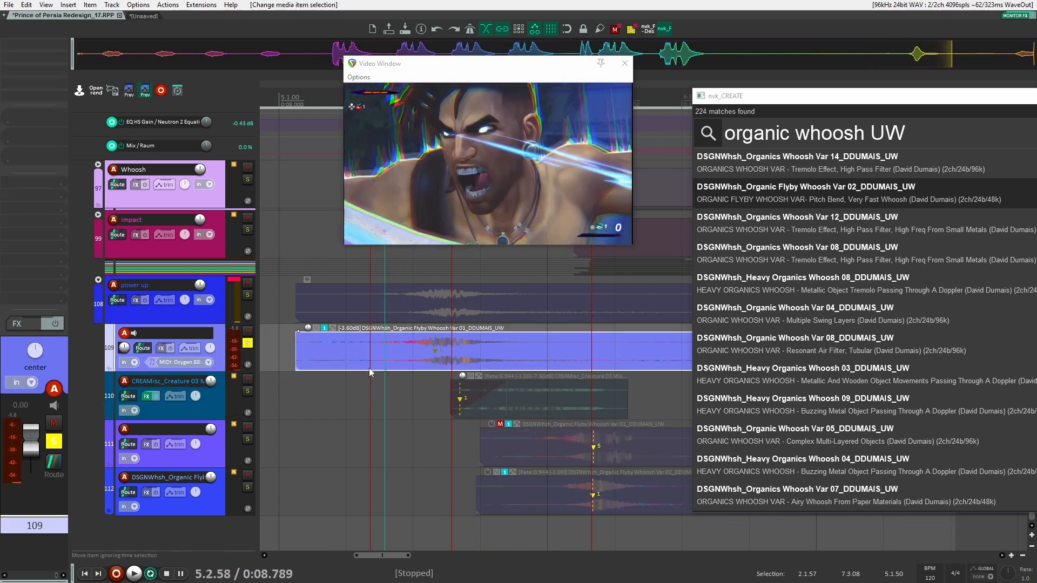
pyautogui.click(248, 343)
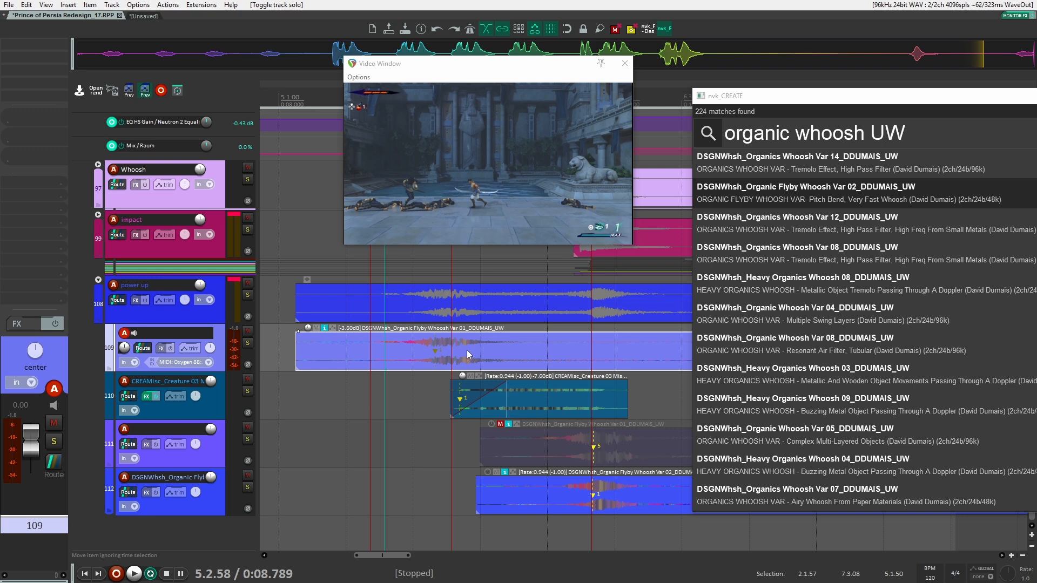
# Check the video frames around the first whoosh's peak and play that moment with all layers
pyautogui.click(436, 340)
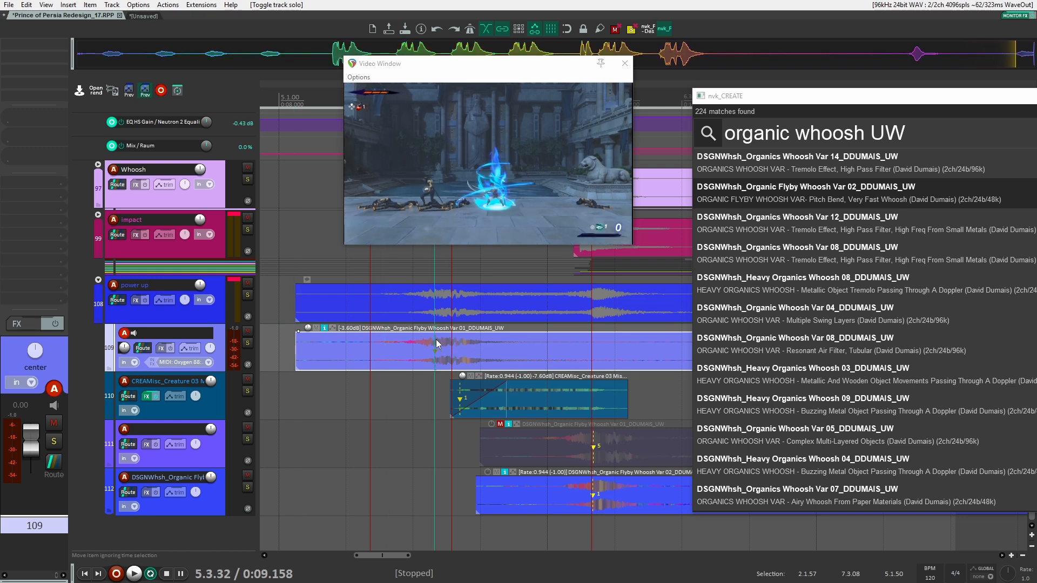
pyautogui.click(453, 347)
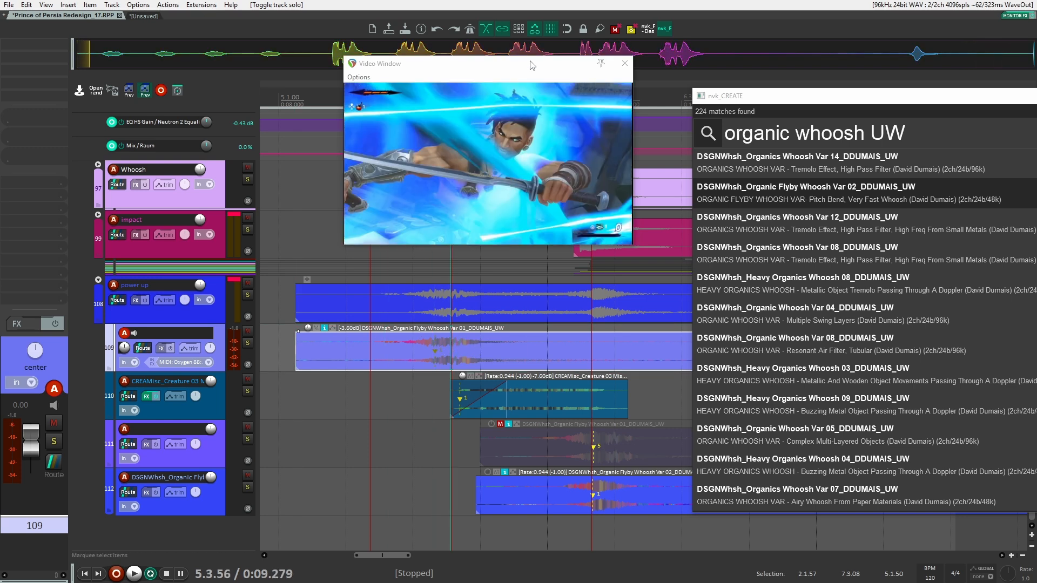
pyautogui.click(420, 353)
pyautogui.press('space')
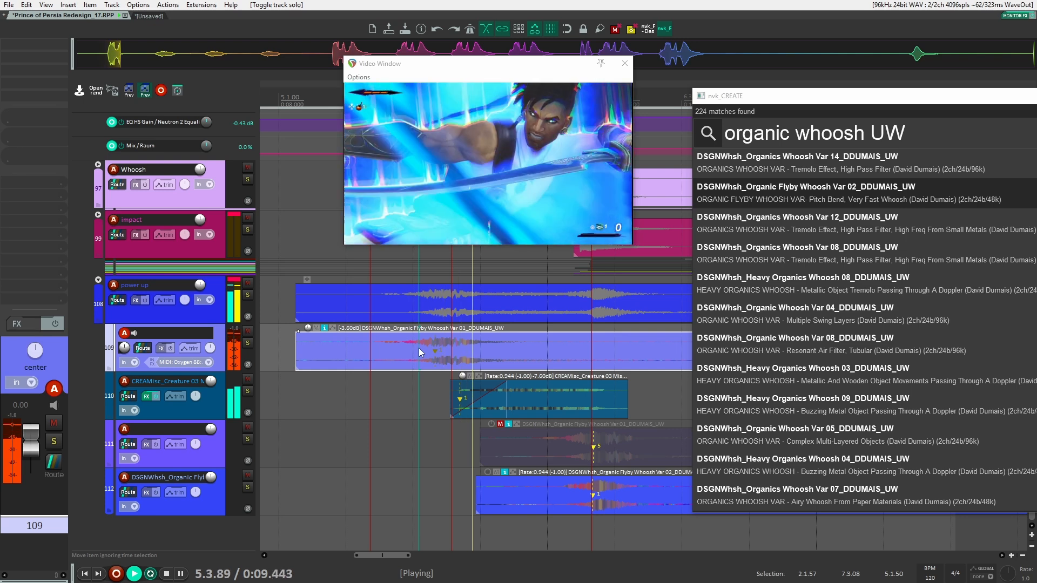
pyautogui.press('space')
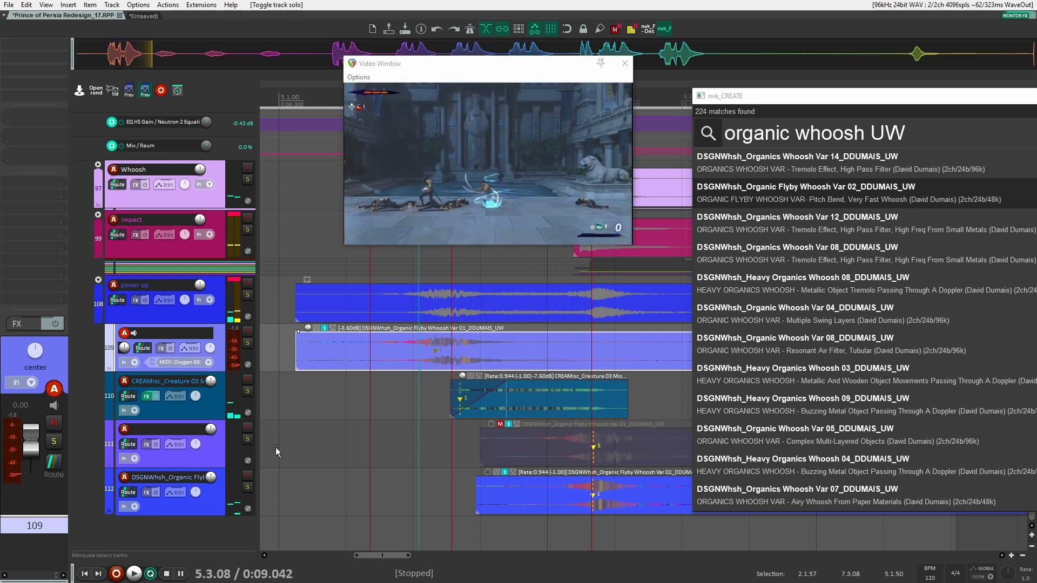
# Solo the DSGNWhsh_Organic Flyby Whoosh Var 02 track, play it from several points before the impact, and unsolo it
pyautogui.hscroll(3, 368, 464)
pyautogui.click(454, 485)
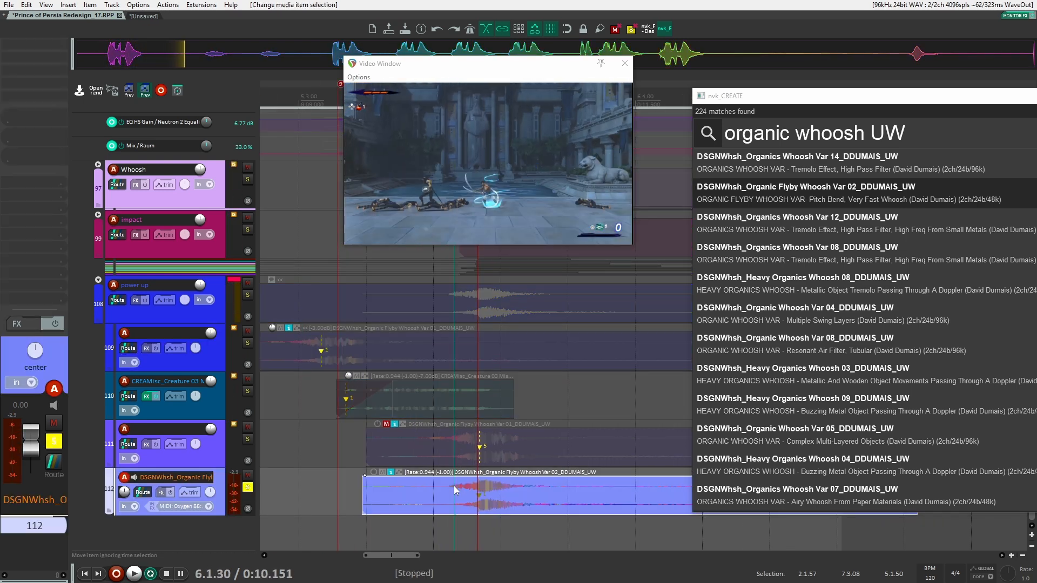
pyautogui.press('space')
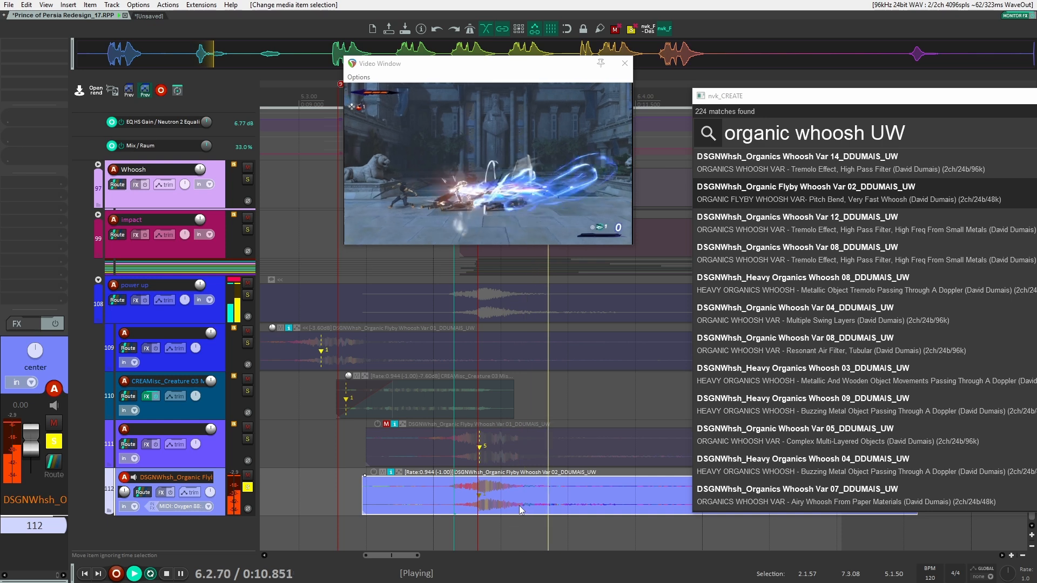
pyautogui.press('space')
pyautogui.press('space')
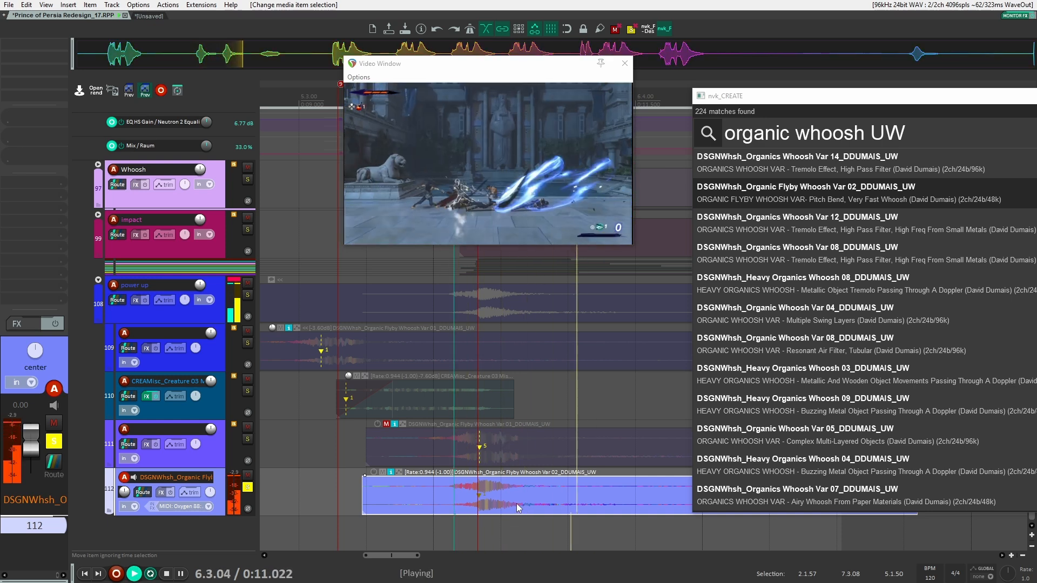
pyautogui.press('space')
pyautogui.click(355, 494)
pyautogui.press('space')
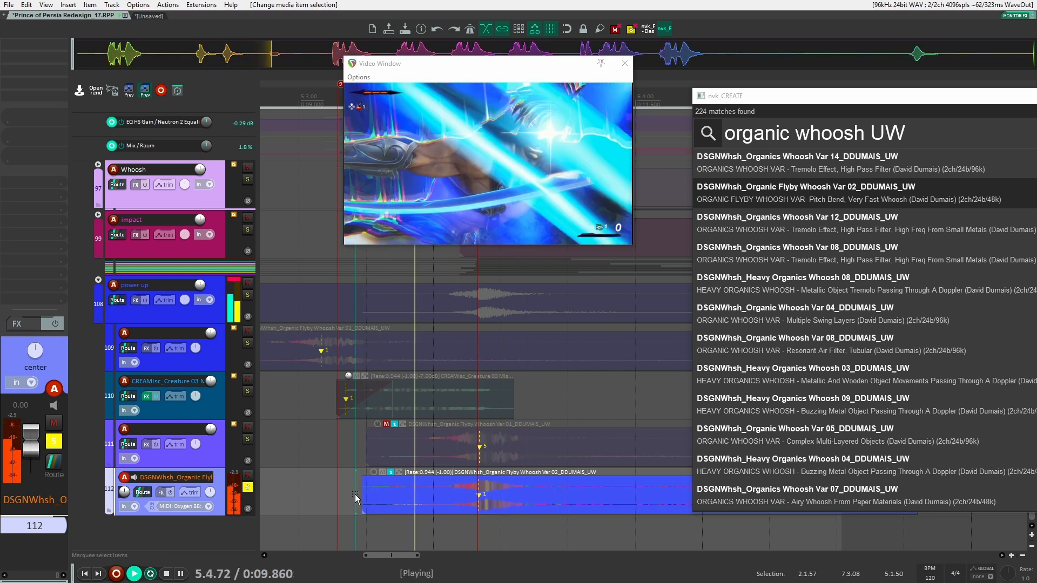
pyautogui.press('space')
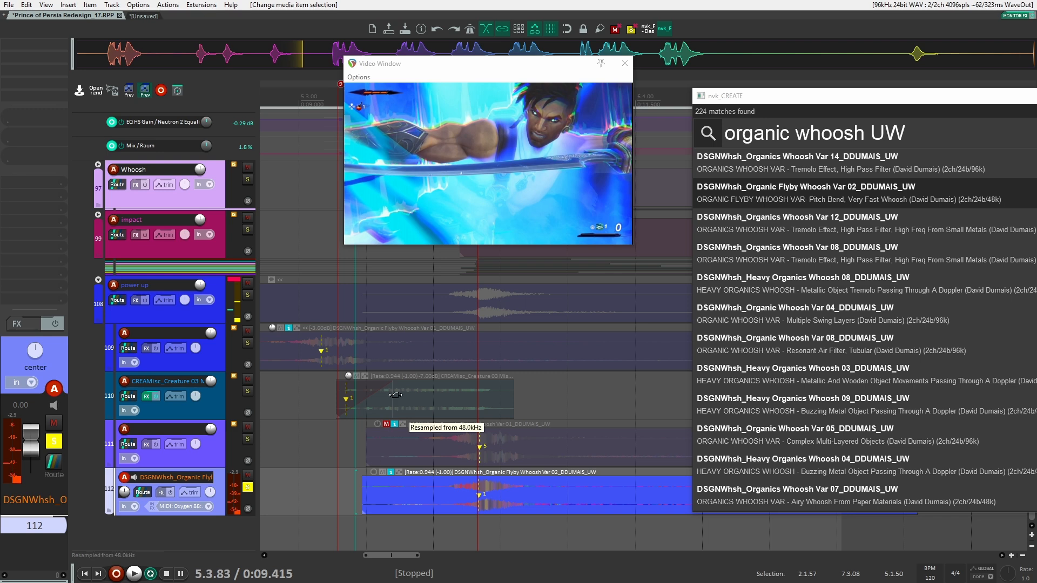
pyautogui.click(248, 488)
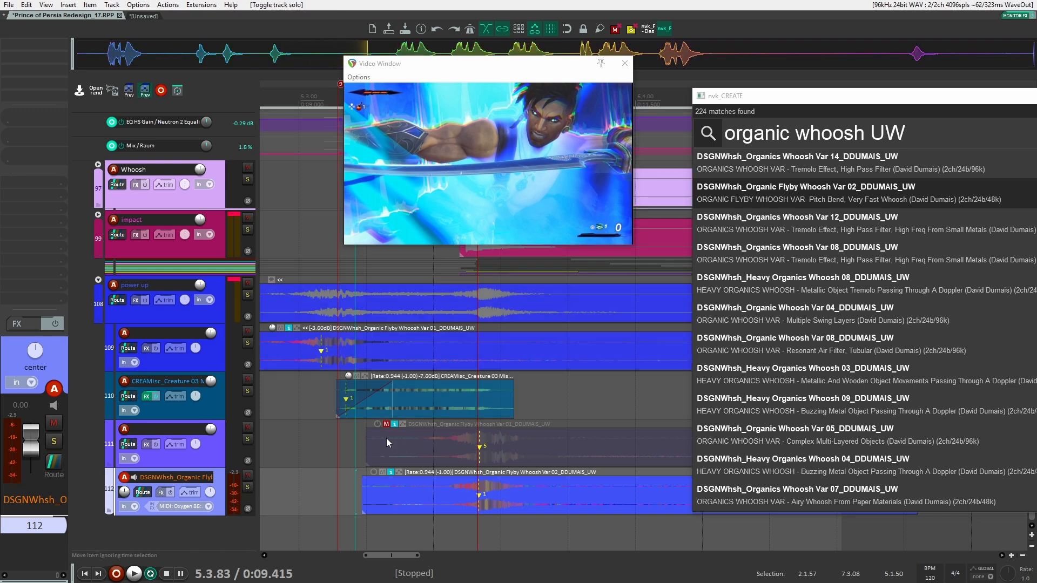
# Solo the CREAMisc_Creature 03 track and play it from just before the clip starts
pyautogui.click(248, 392)
pyautogui.click(325, 390)
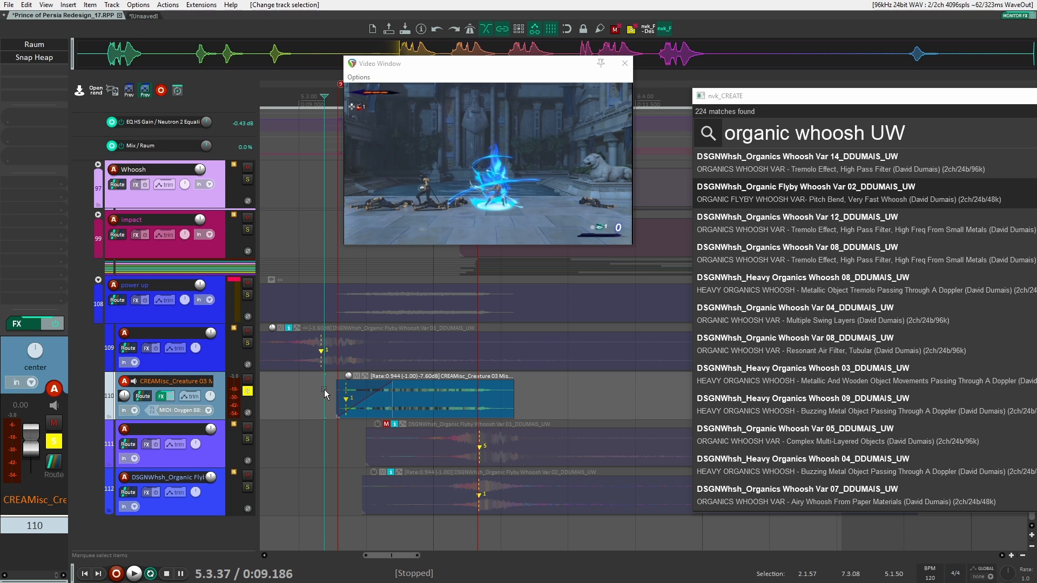
pyautogui.press('space')
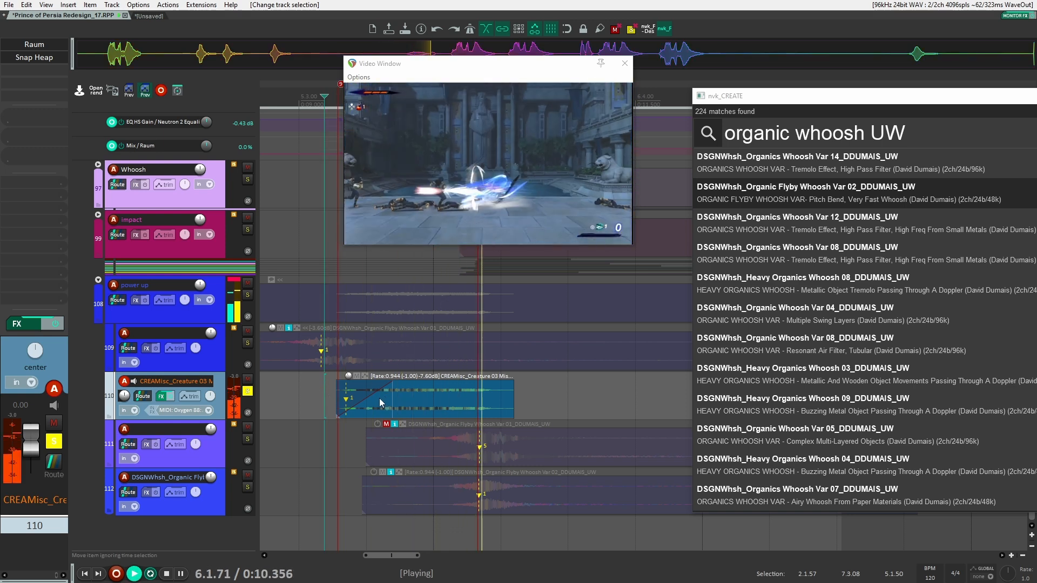
# Replay the soloed creature riser from just before its clip and unsolo the track
pyautogui.press('space')
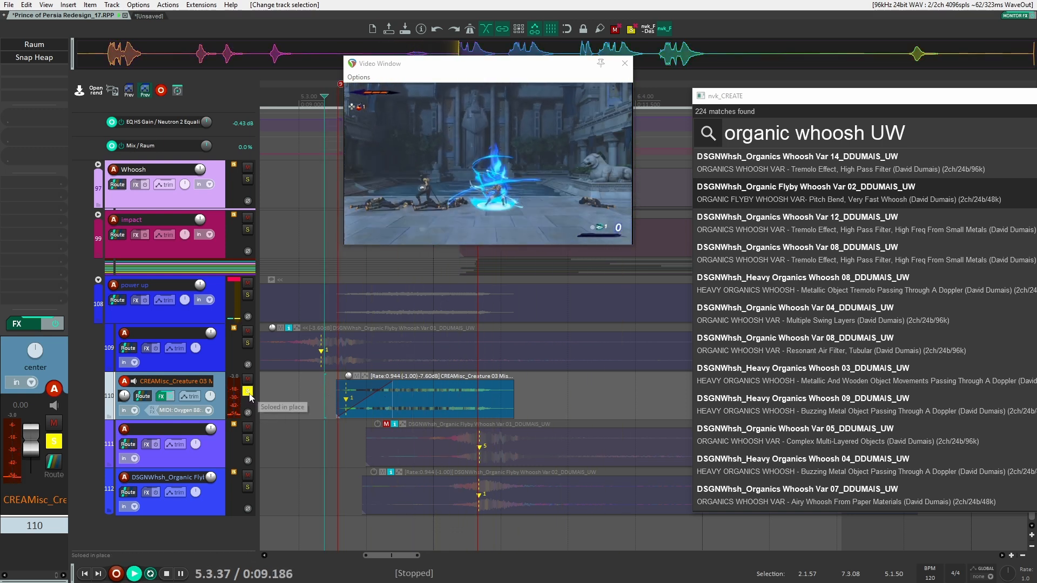
pyautogui.press('space')
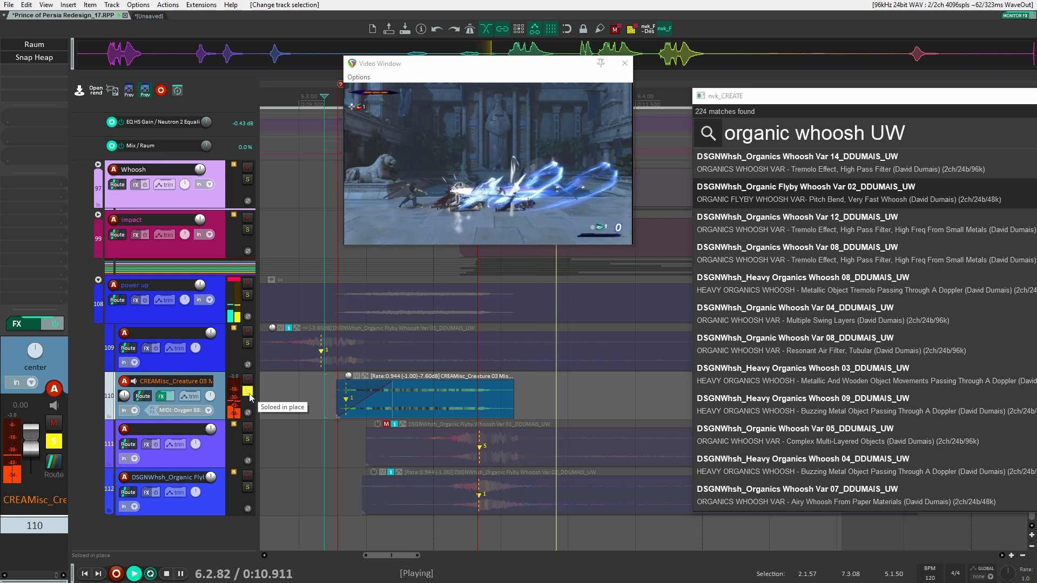
pyautogui.press('space')
pyautogui.click(248, 393)
# Move the creature riser clip later so it starts shortly before the impact, and play it with all layers
pyautogui.moveTo(426, 394); pyautogui.dragTo(549, 396)
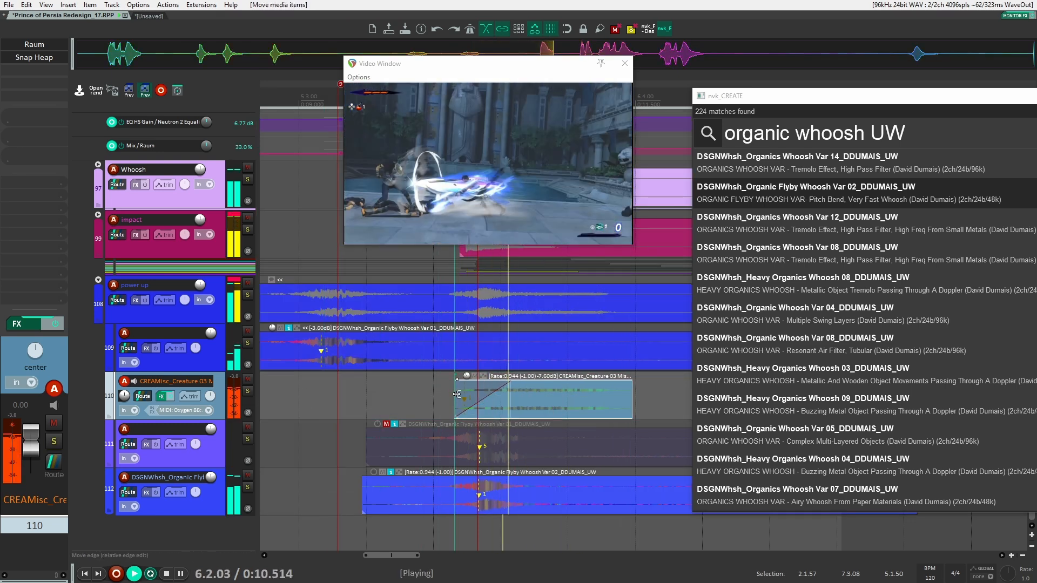
pyautogui.press('space')
pyautogui.moveTo(536, 404); pyautogui.dragTo(507, 397)
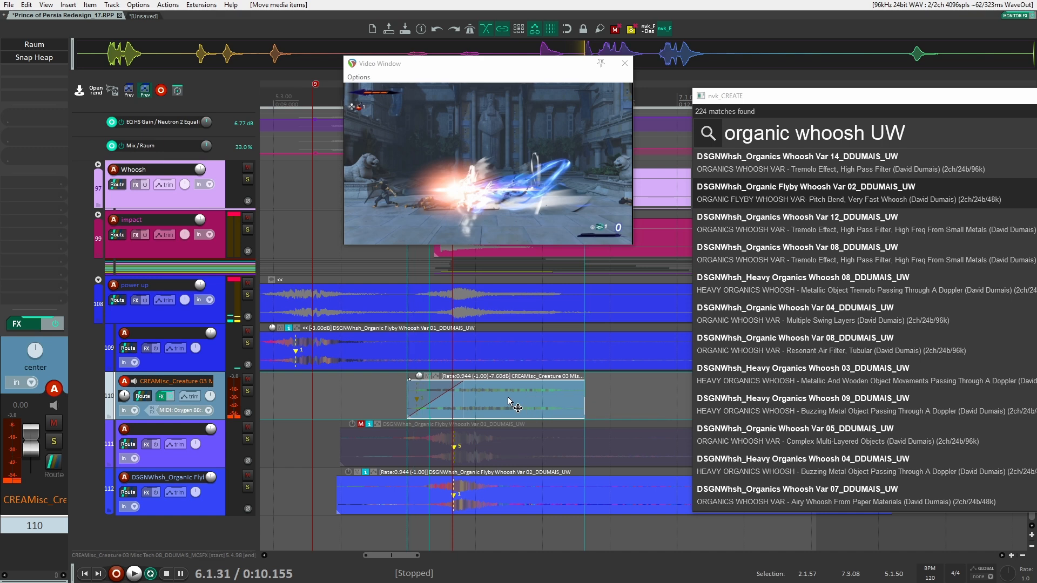
pyautogui.press('space')
pyautogui.click(404, 409)
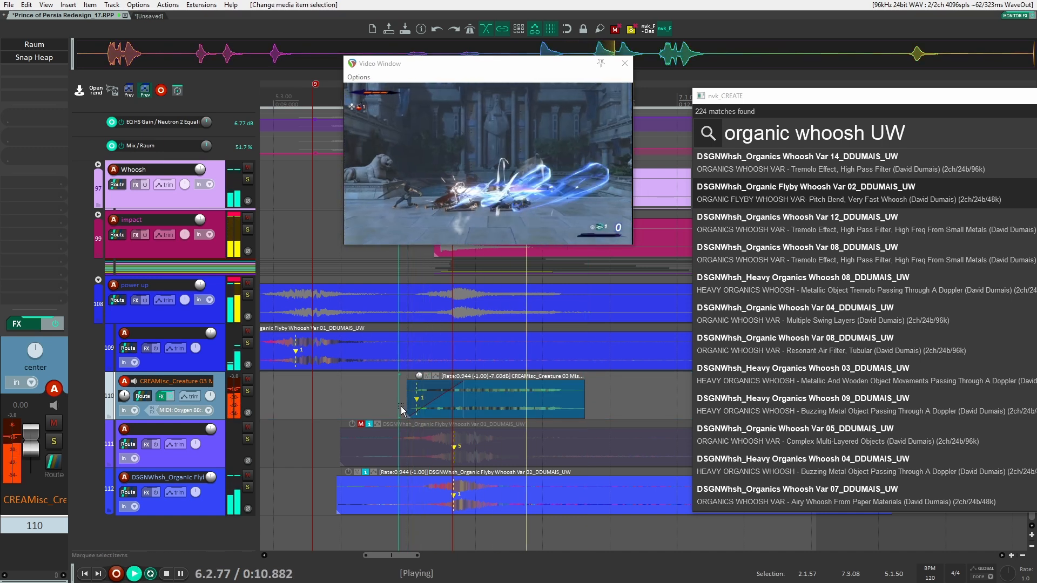
pyautogui.press('space')
pyautogui.press('space')
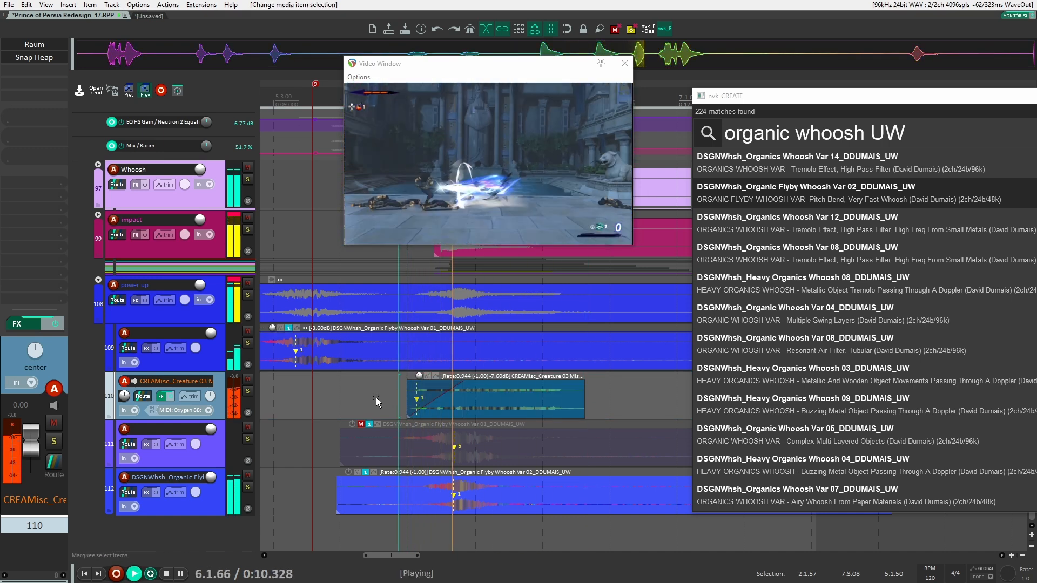
pyautogui.press('space')
# Inspect the Snap Heap frequency shifter on the creature riser track and close the effect window
pyautogui.moveTo(335, 389); pyautogui.dragTo(507, 393)
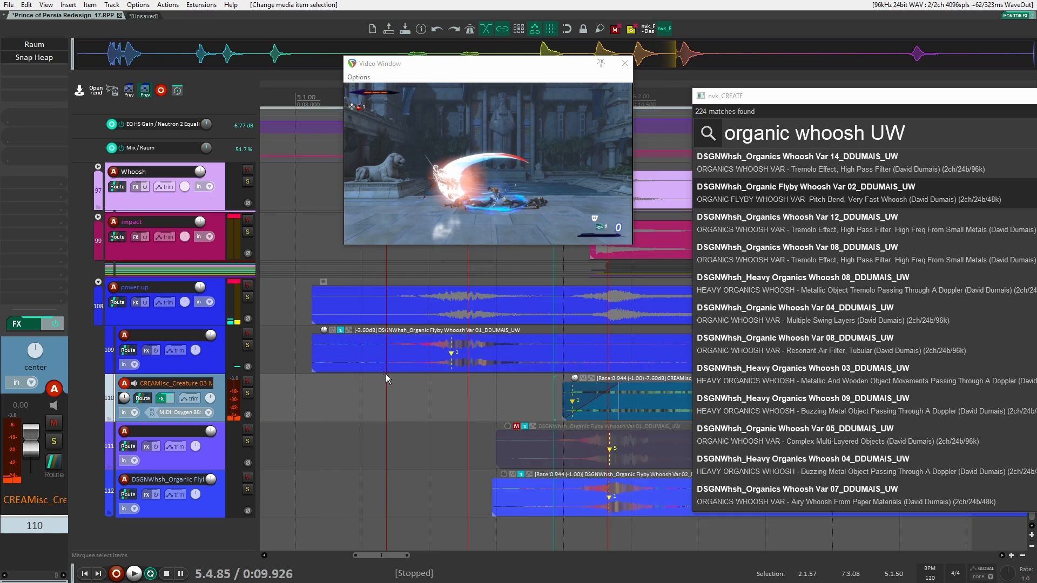
pyautogui.scroll(-2, 340, 390)
pyautogui.click(311, 390)
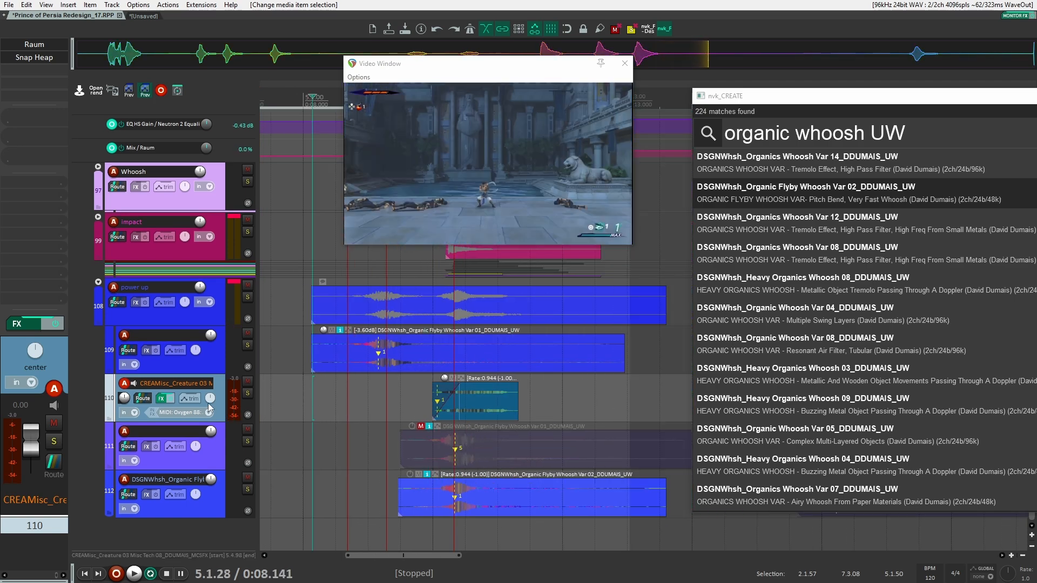
pyautogui.click(42, 61)
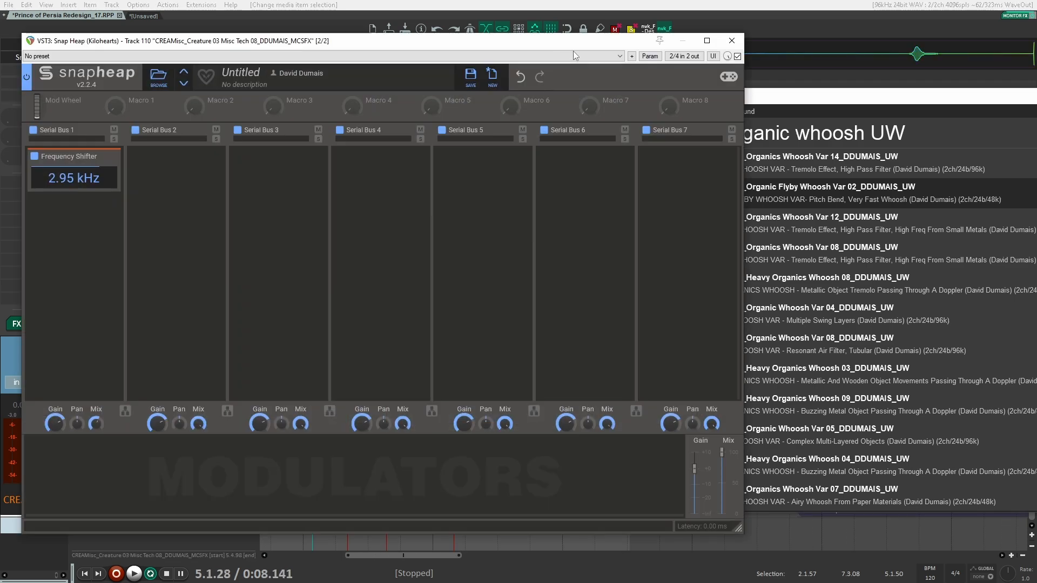
pyautogui.click(737, 43)
# View the effects on the third scrapes track and play all layers from before the power-up starts
pyautogui.scroll(8, 201, 392)
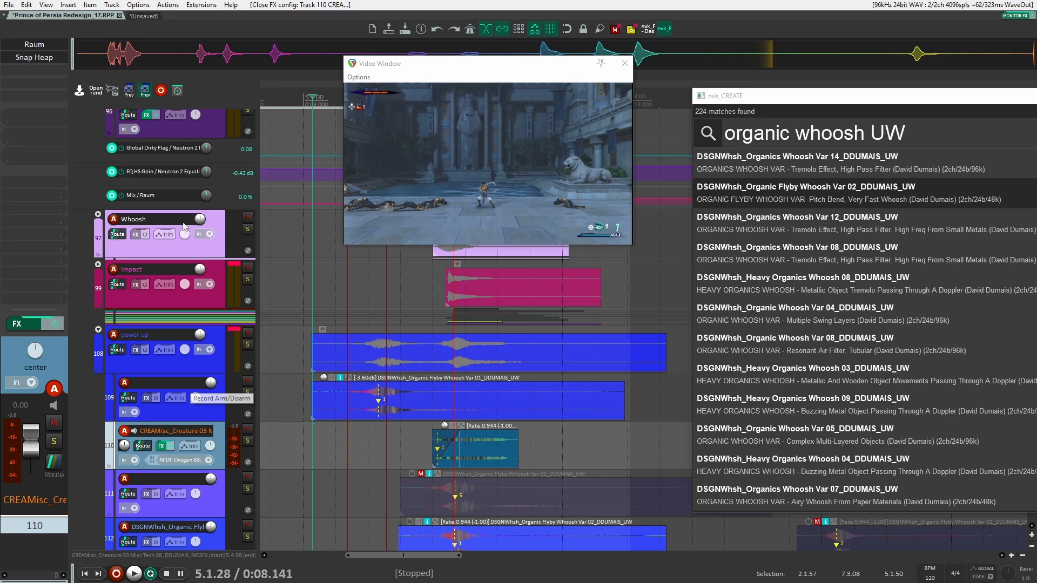
pyautogui.click(209, 274)
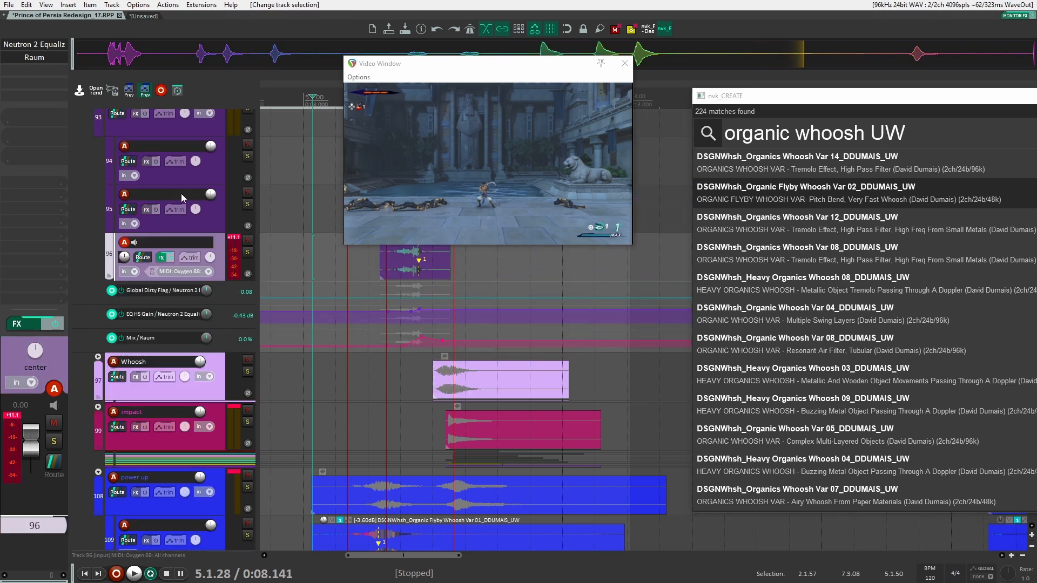
pyautogui.scroll(-8, 392, 342)
pyautogui.click(286, 410)
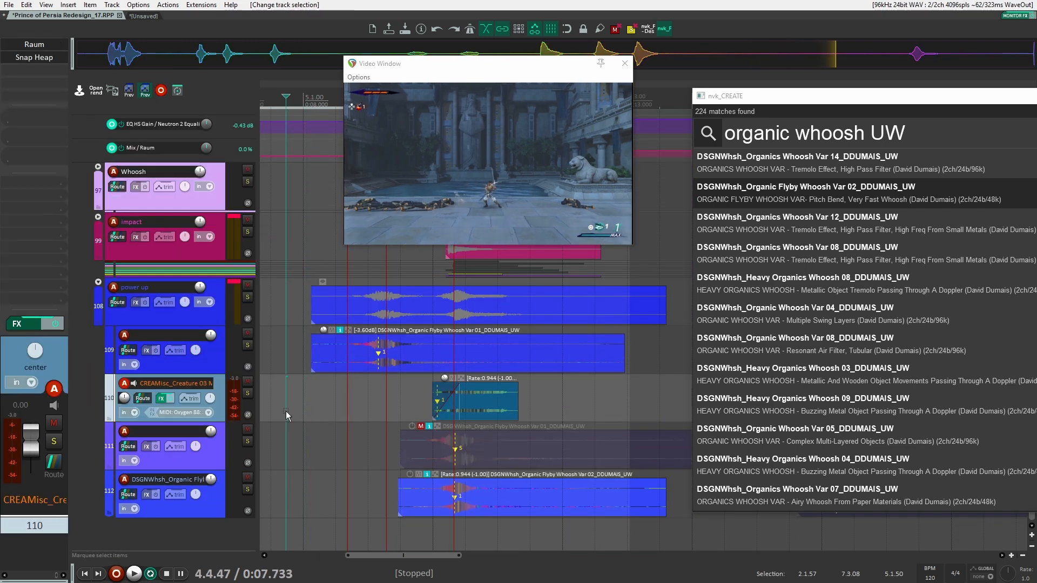
pyautogui.press('space')
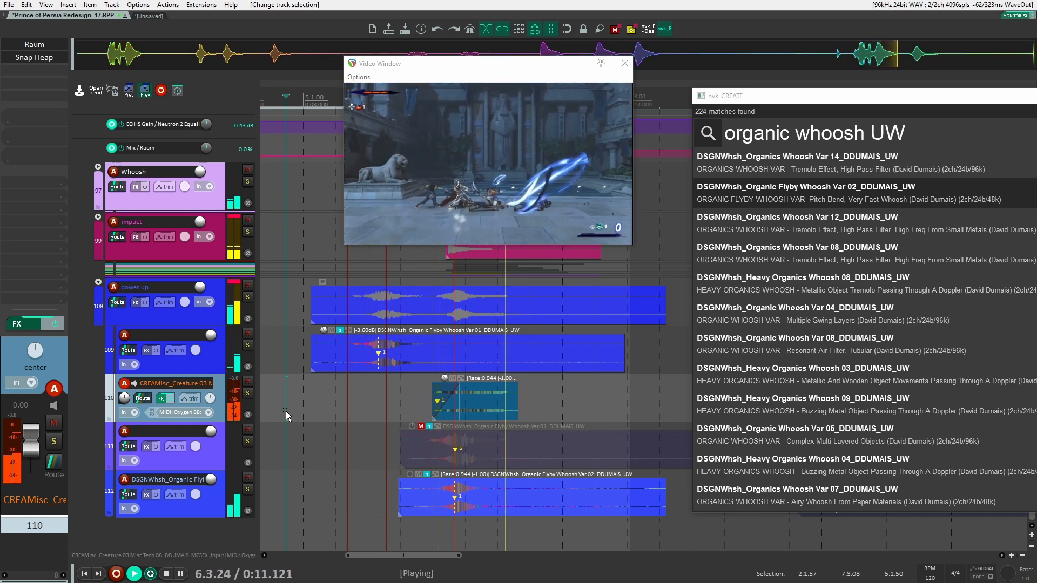
# Move the creature riser clip slightly earlier and play the sequence with all layers from several points
pyautogui.moveTo(483, 406); pyautogui.dragTo(470, 404)
pyautogui.click(381, 394)
pyautogui.press('space')
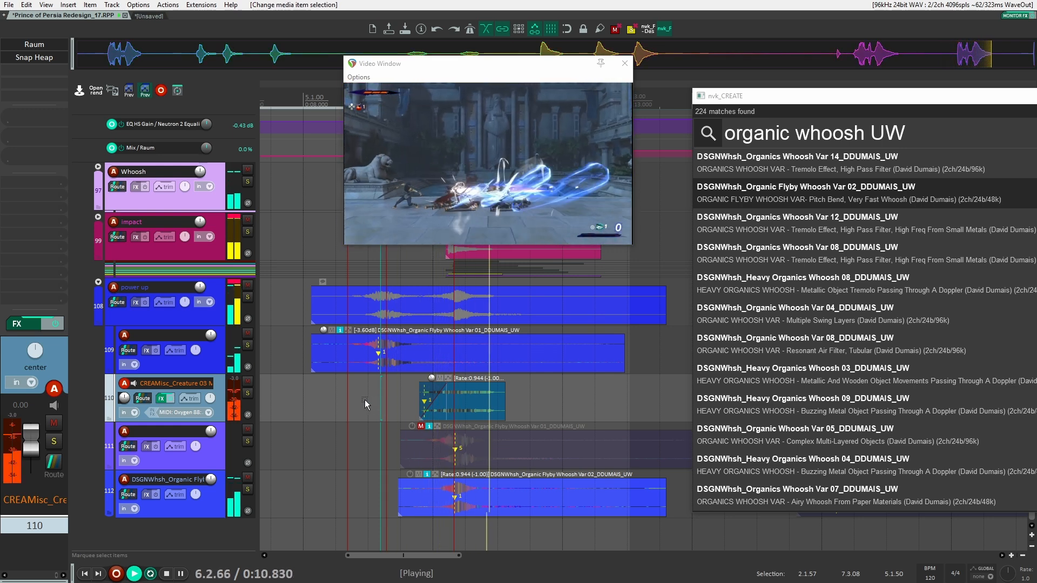
pyautogui.click(303, 400)
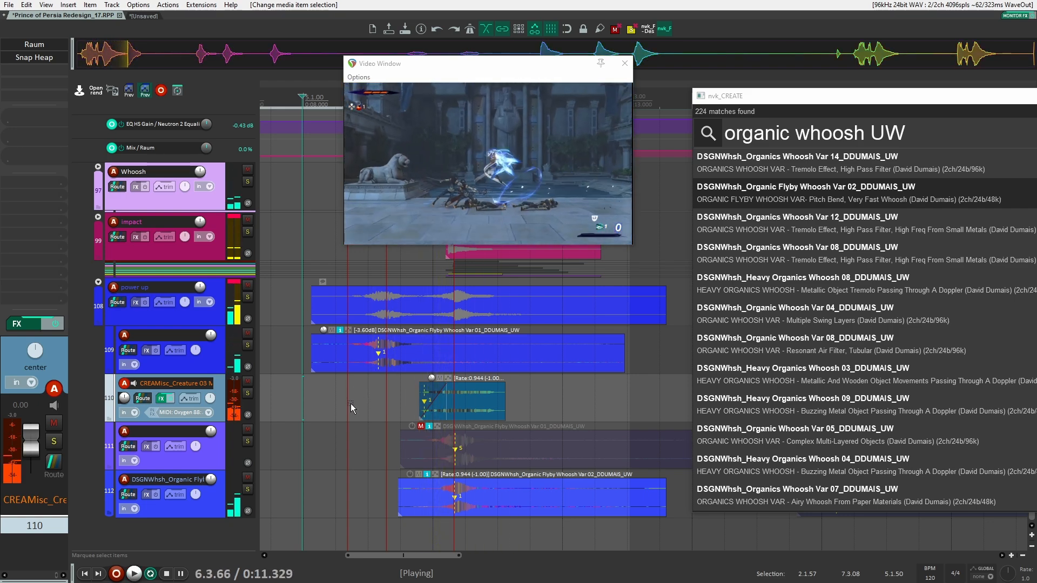
pyautogui.press('space')
pyautogui.press('space')
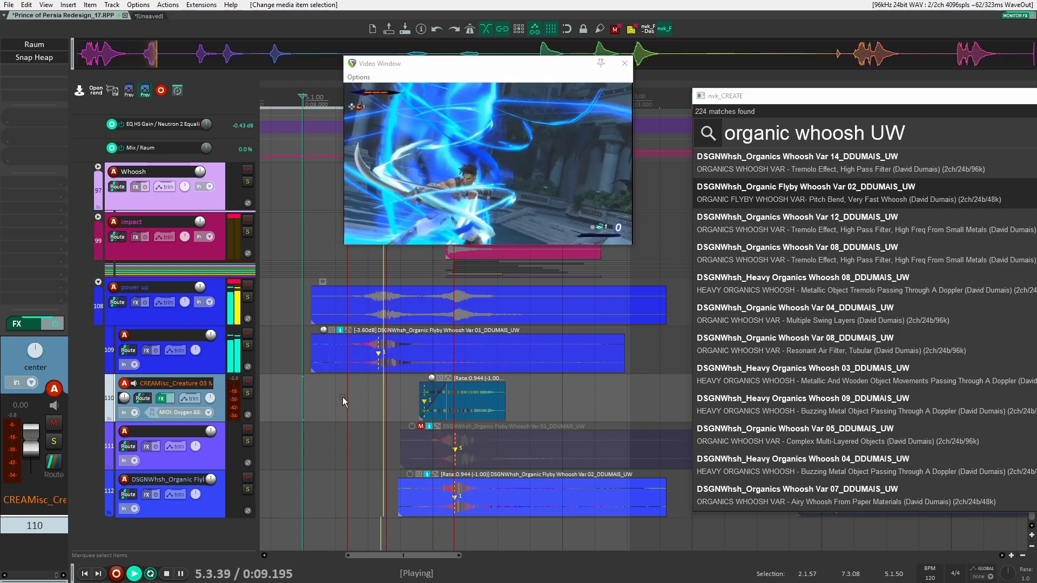
pyautogui.press('space')
pyautogui.press('space')
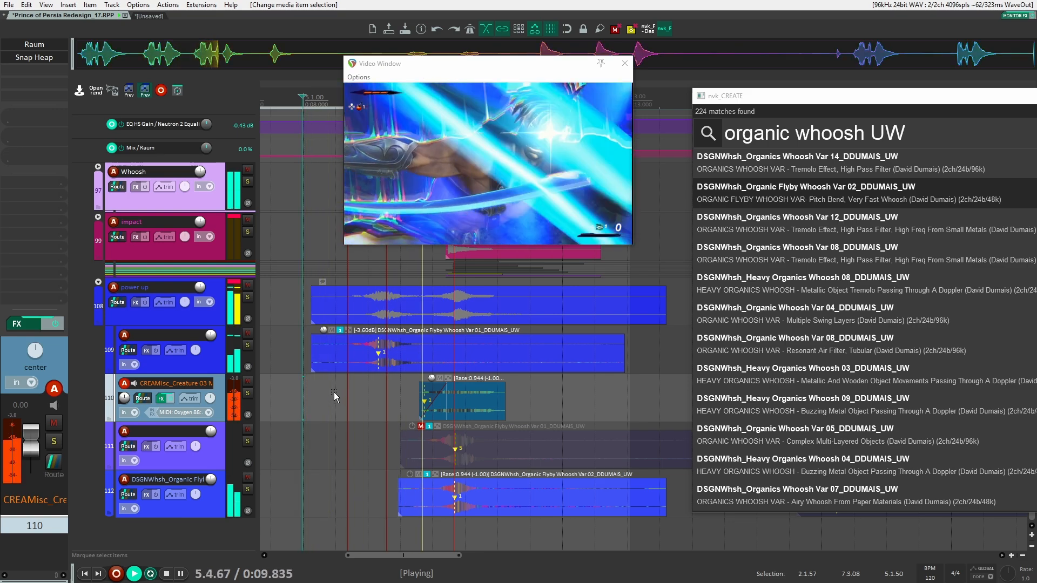
pyautogui.press('space')
# Bypass Raum on the third scrapes track and play the section around its metal scrape clip
pyautogui.scroll(10, 358, 412)
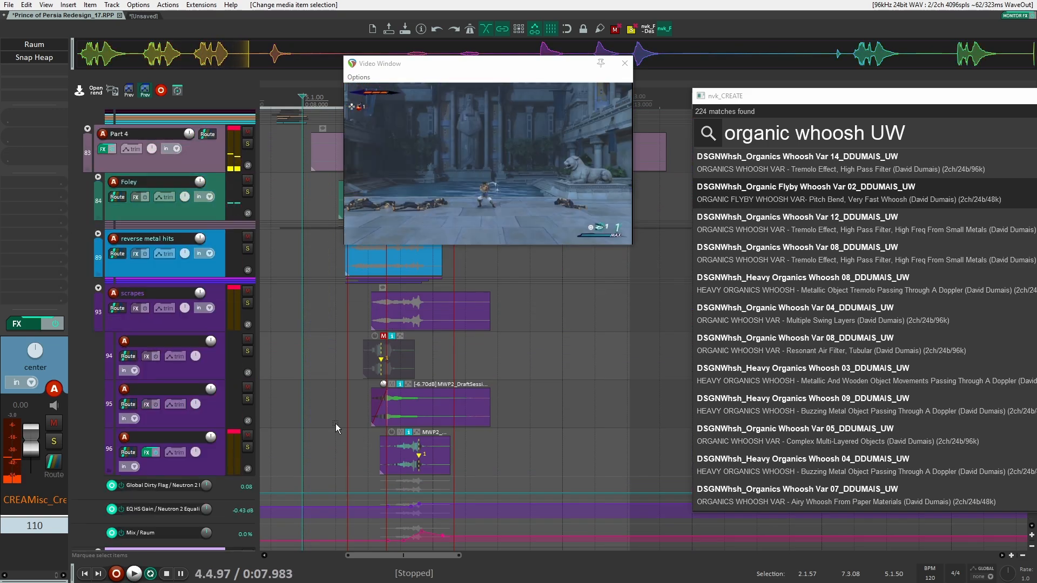
pyautogui.scroll(-2, 362, 419)
pyautogui.scroll(4, 397, 352)
pyautogui.click(203, 369)
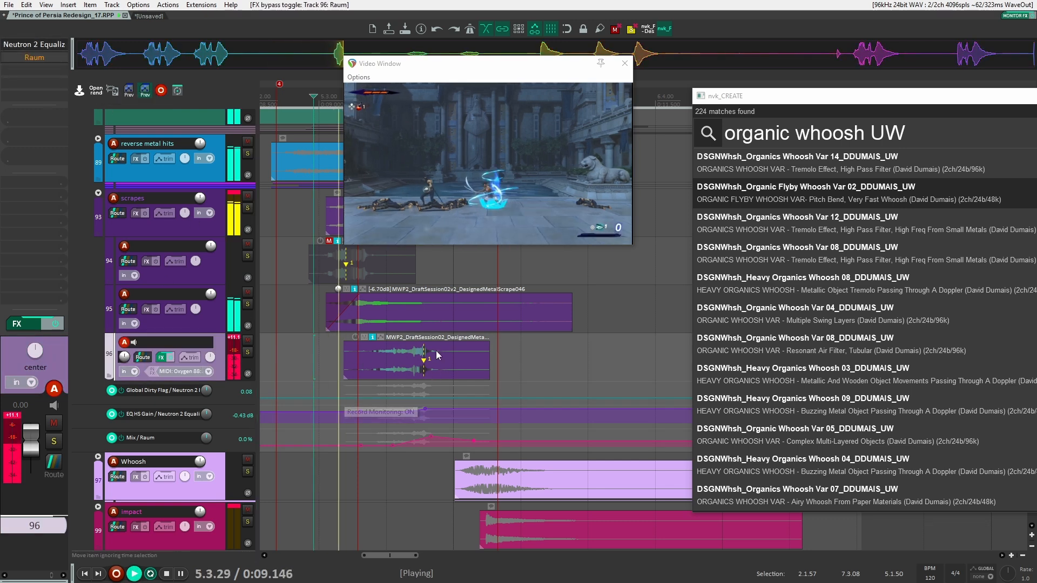
pyautogui.press('space')
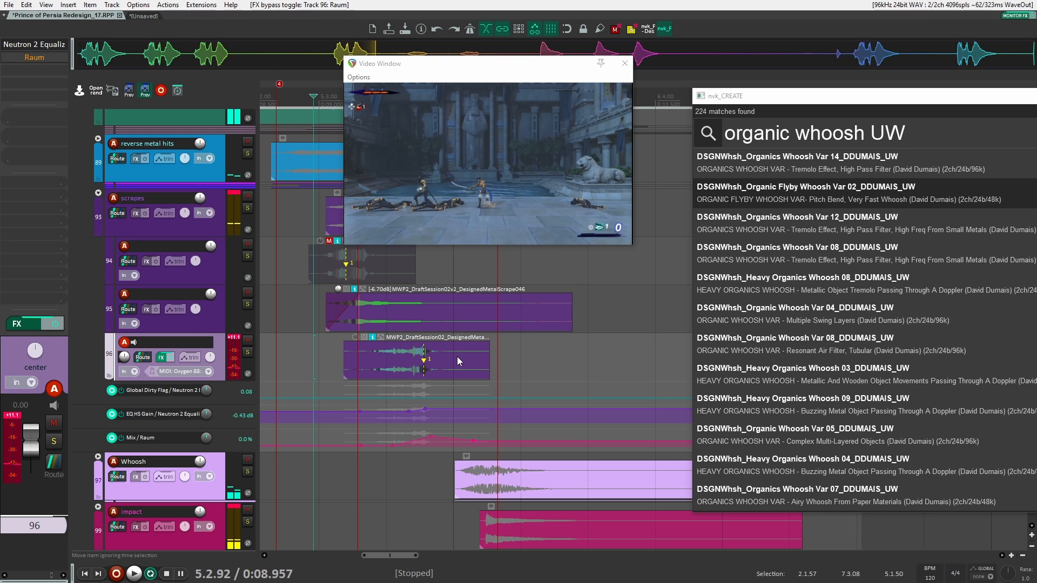
pyautogui.press('space')
pyautogui.press('space')
# Move the metal scrape clip on the third scrapes track about 0.33 s earlier and play it against the video
pyautogui.moveTo(465, 362); pyautogui.dragTo(414, 356)
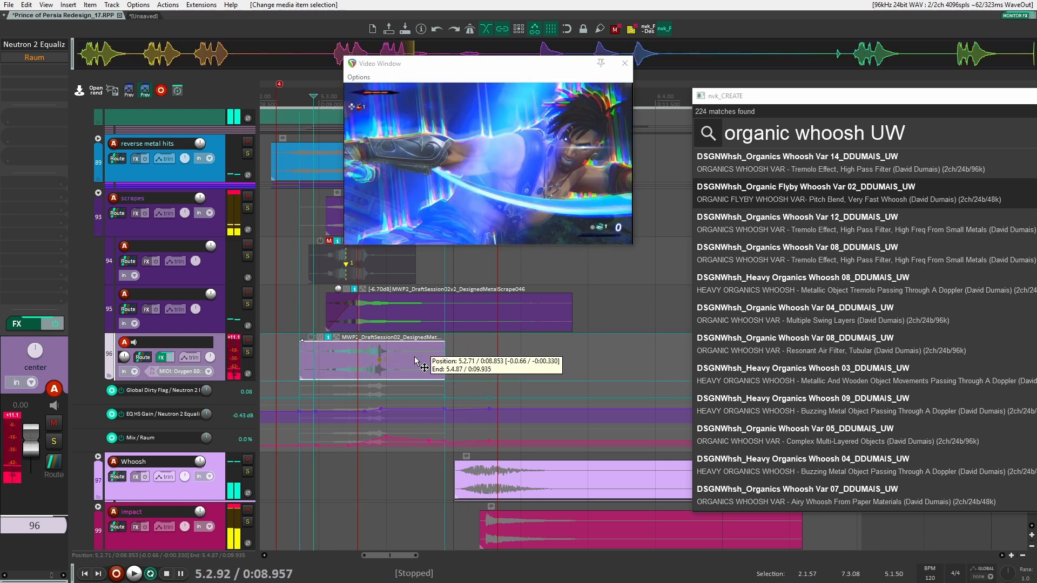
pyautogui.click(289, 353)
pyautogui.press('space')
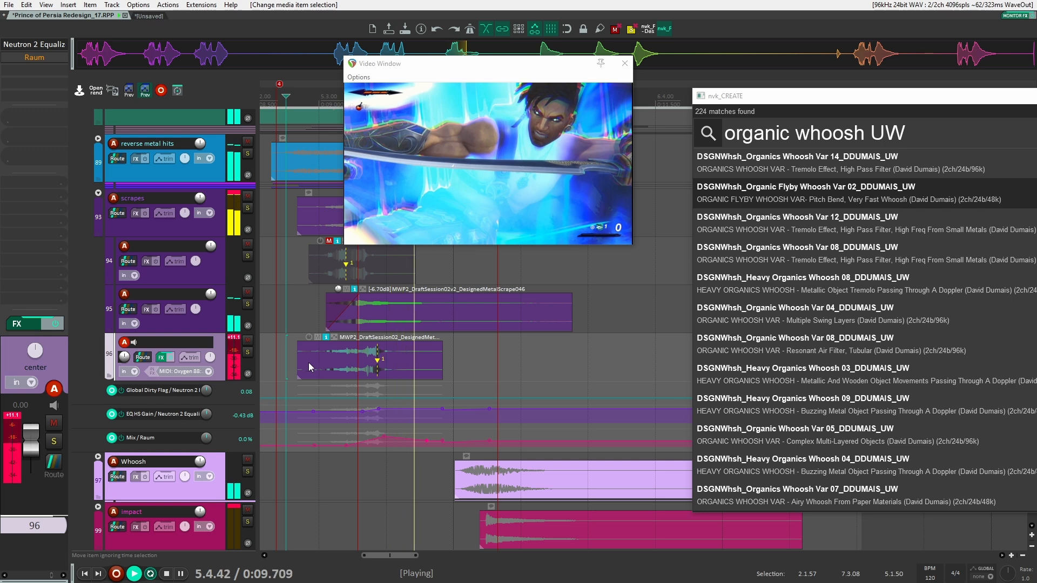
pyautogui.press('space')
pyautogui.moveTo(273, 356); pyautogui.dragTo(352, 357)
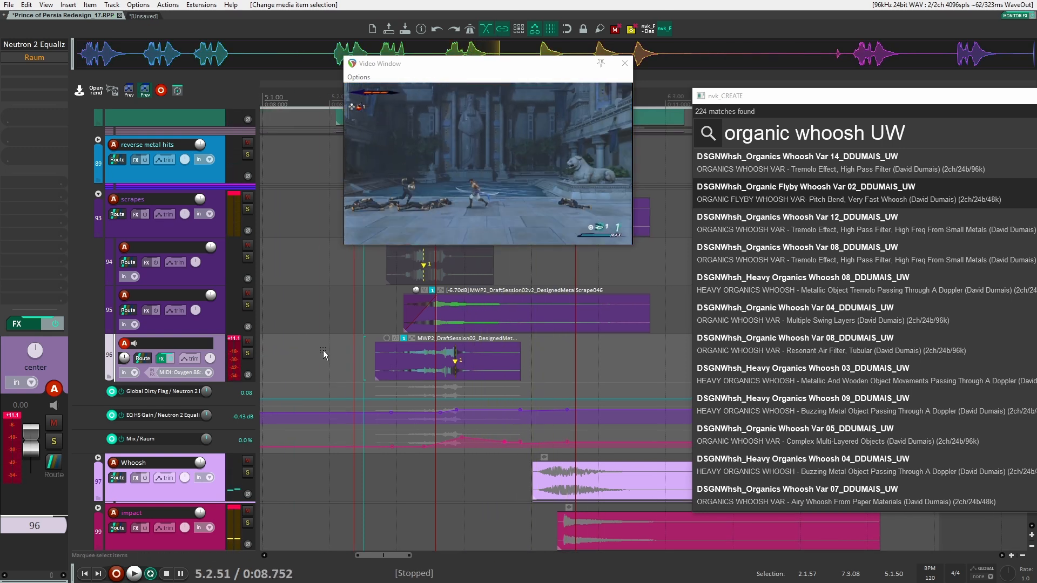
pyautogui.click(323, 354)
pyautogui.press('space')
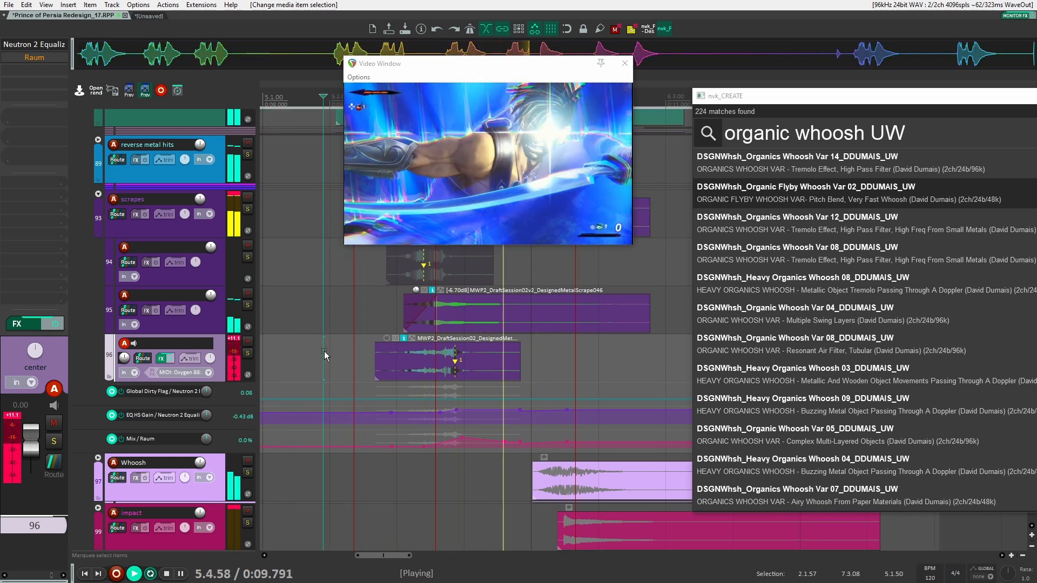
pyautogui.press('space')
# Solo the scrapes group, play it alone from before the metal scrape, and unsolo it
pyautogui.click(247, 209)
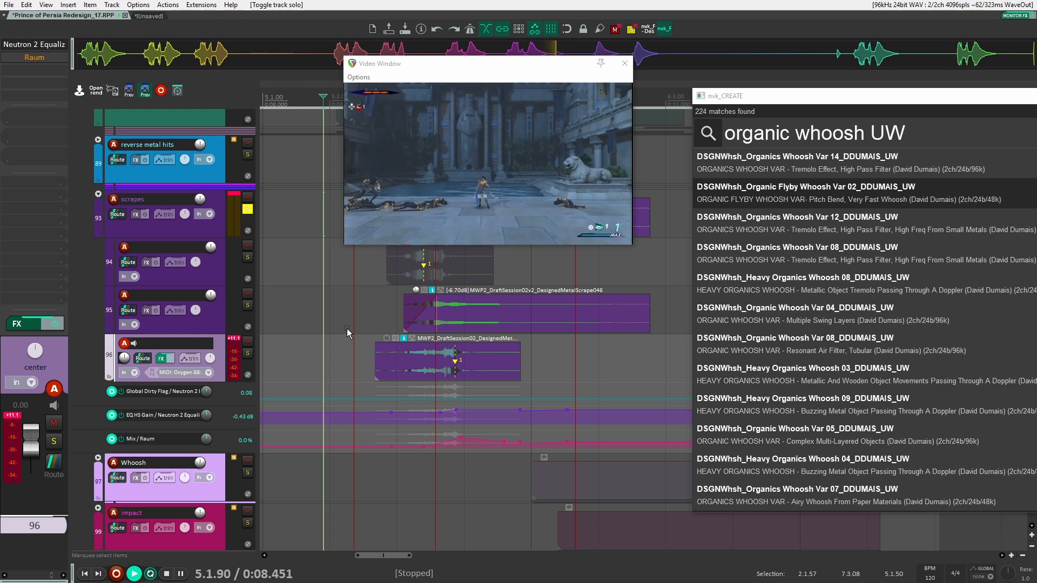
pyautogui.press('space')
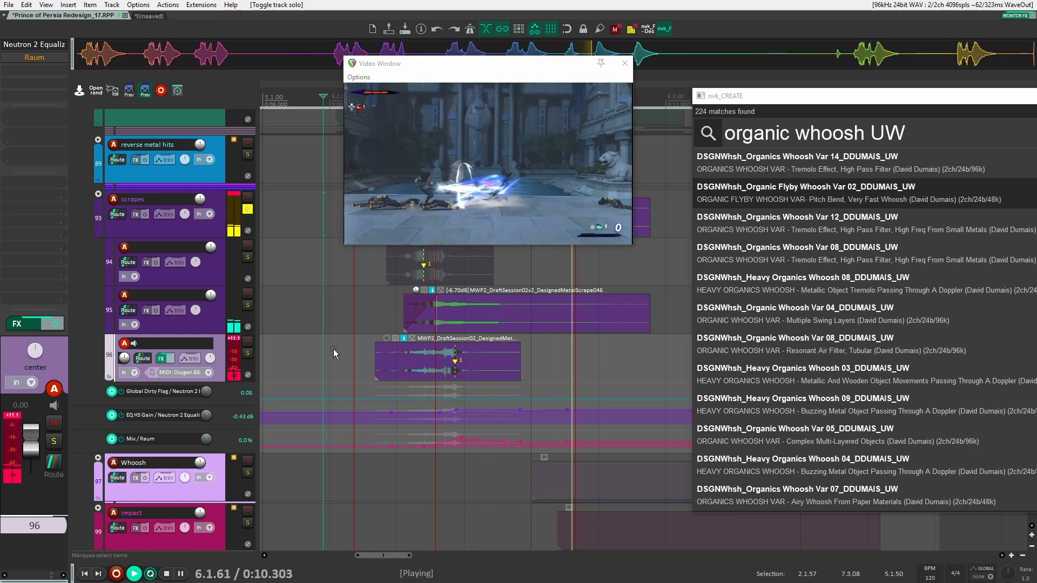
pyautogui.press('space')
pyautogui.press('space')
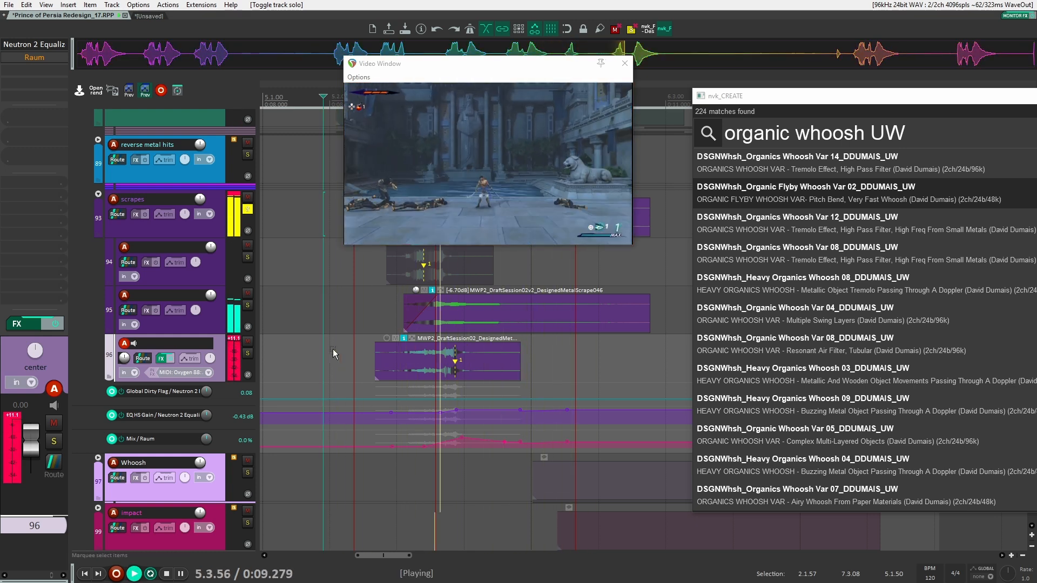
pyautogui.press('space')
pyautogui.press('F6')
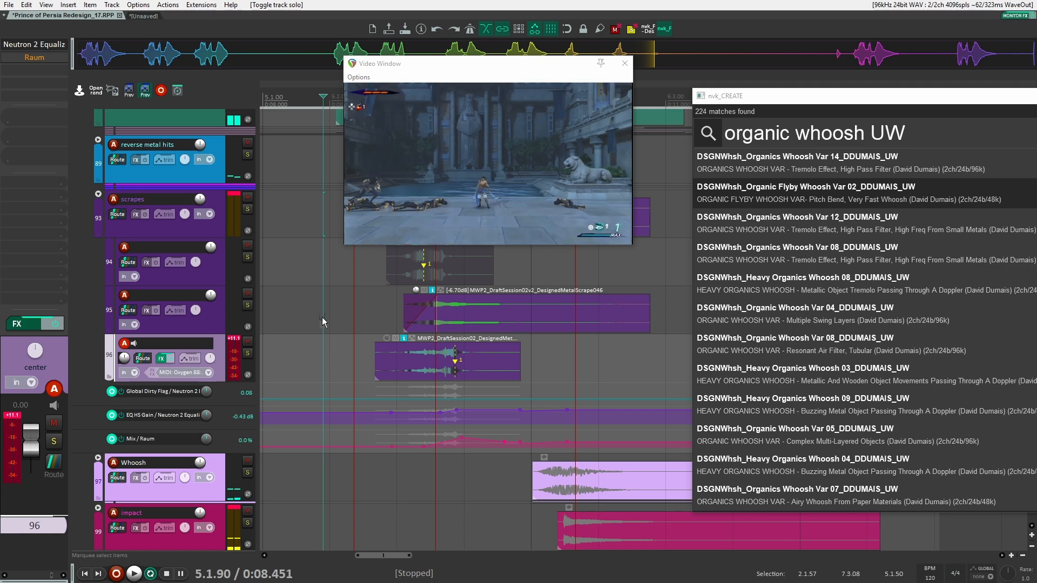
# Play the section around the moved metal scrape with all layers and compare the clips' timing across the tracks
pyautogui.press('space')
pyautogui.scroll(-4, 341, 344)
pyautogui.scroll(-5, 367, 368)
pyautogui.scroll(3, 368, 367)
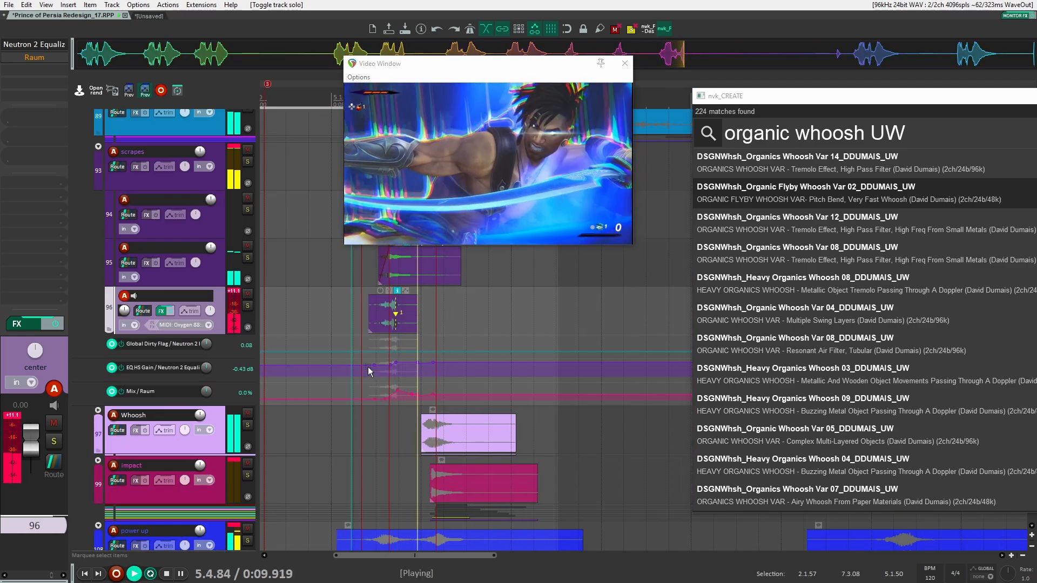
pyautogui.scroll(-4, 420, 415)
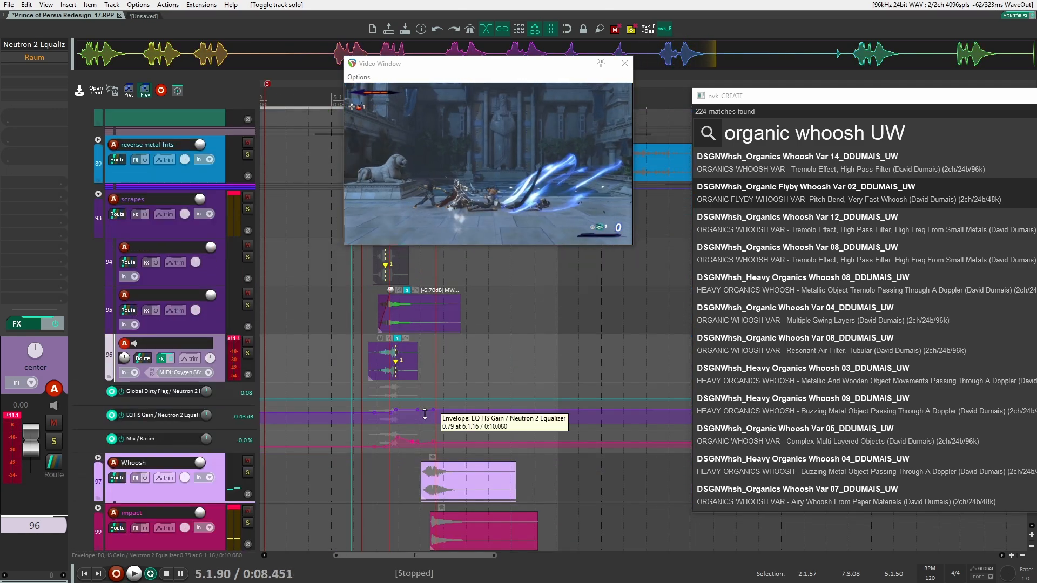
pyautogui.press('space')
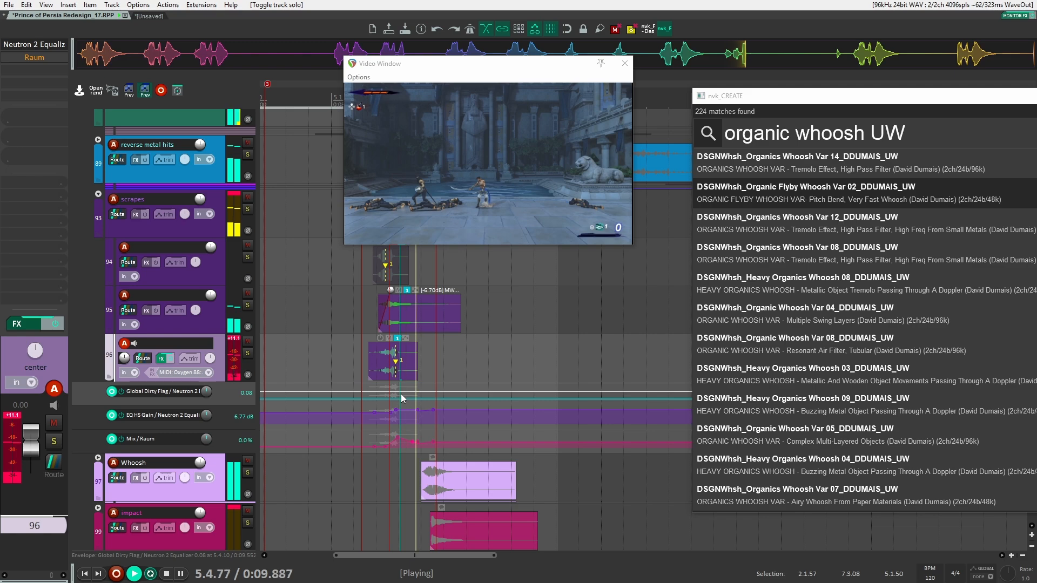
# Mute the DSGNWhsh_Organic Flyby Whoosh Var 02 clip near the impact and play the other layers without it
pyautogui.scroll(-6, 402, 395)
pyautogui.click(418, 472)
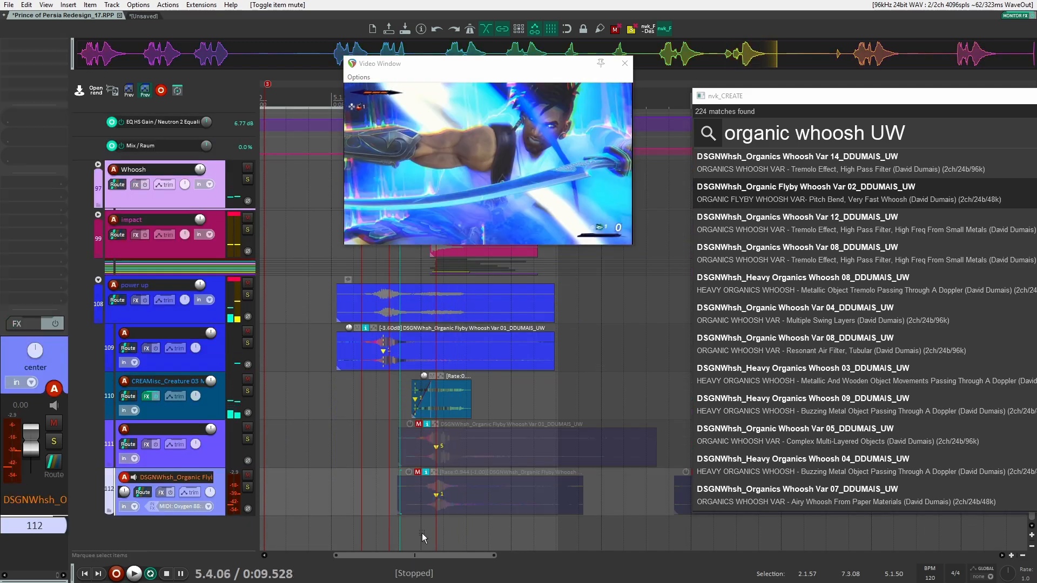
pyautogui.click(378, 487)
pyautogui.press('space')
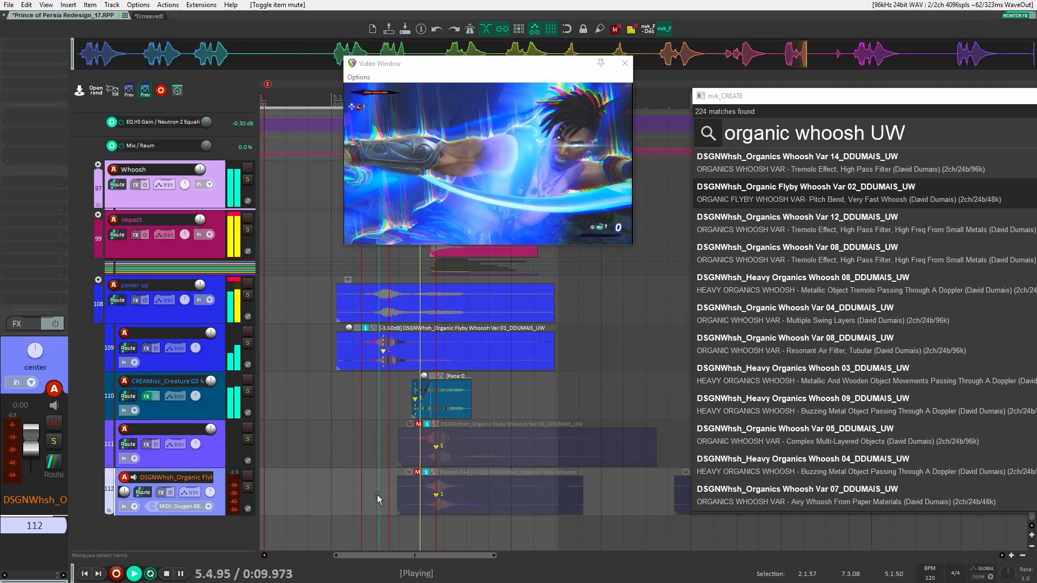
pyautogui.press('space')
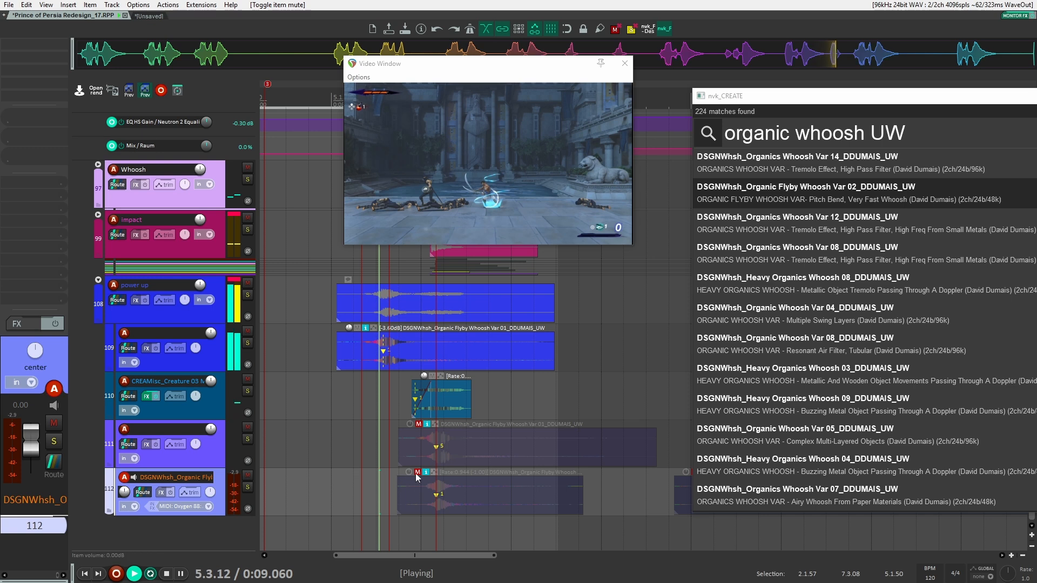
pyautogui.press('space')
pyautogui.press('space')
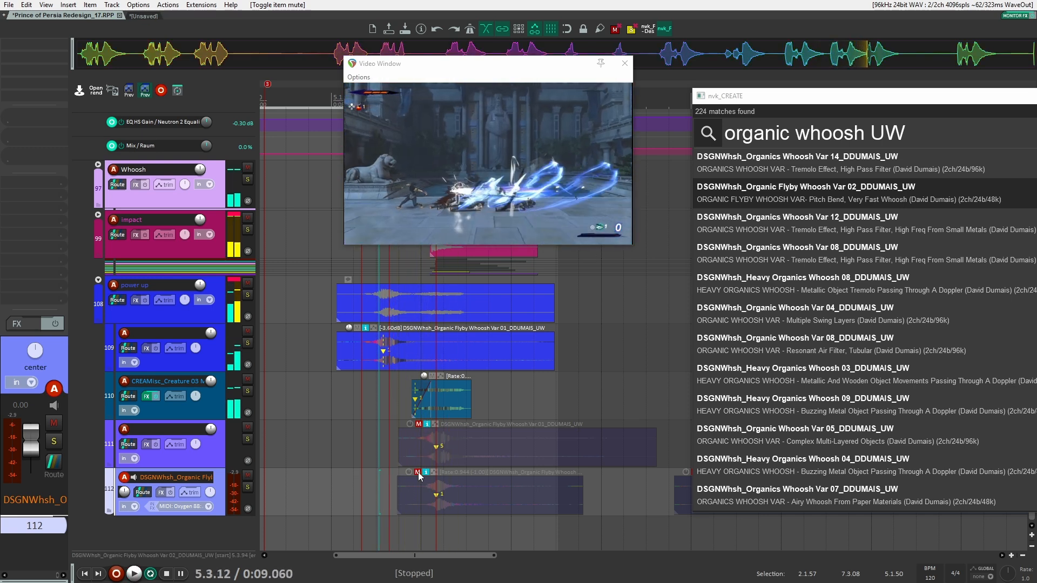
# Unmute the Organic Flyby Whoosh Var 02 clip near the impact at -6.50 dB, check it in playback and trim its end slightly
pyautogui.press('space')
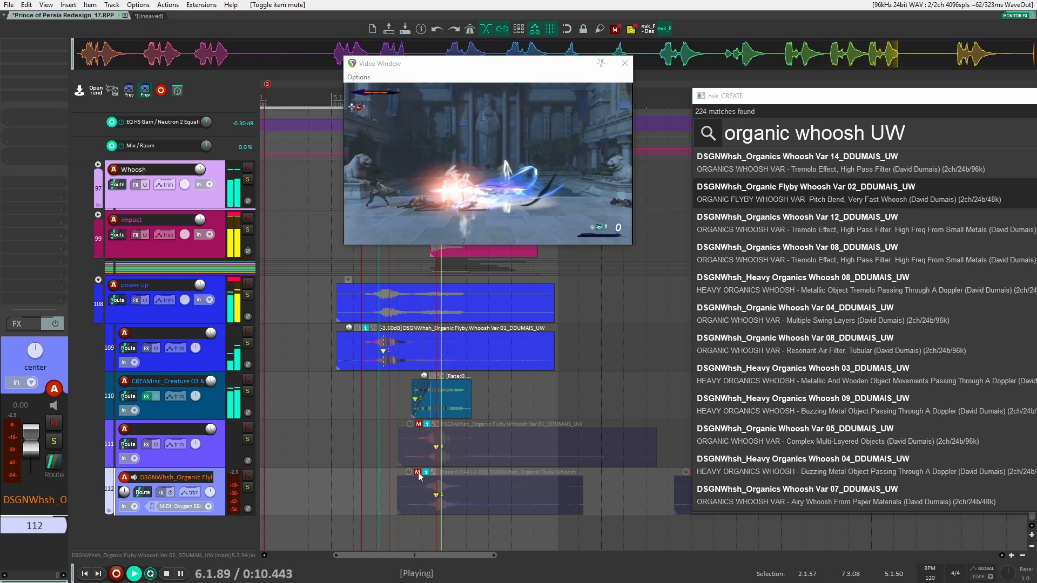
pyautogui.press('space')
pyautogui.click(418, 472)
pyautogui.moveTo(407, 473); pyautogui.dragTo(409, 475)
pyautogui.press('space')
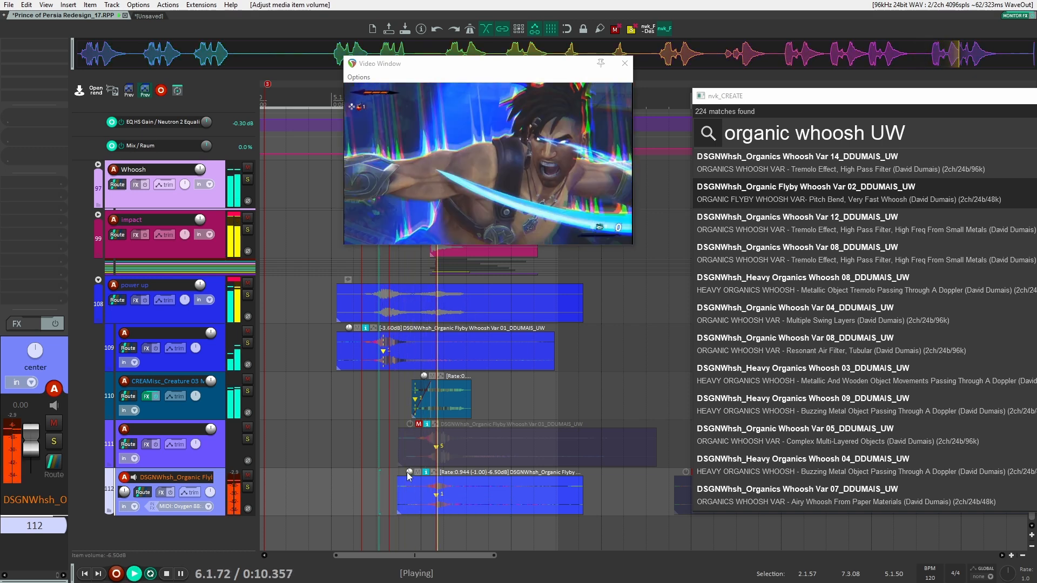
pyautogui.press('space')
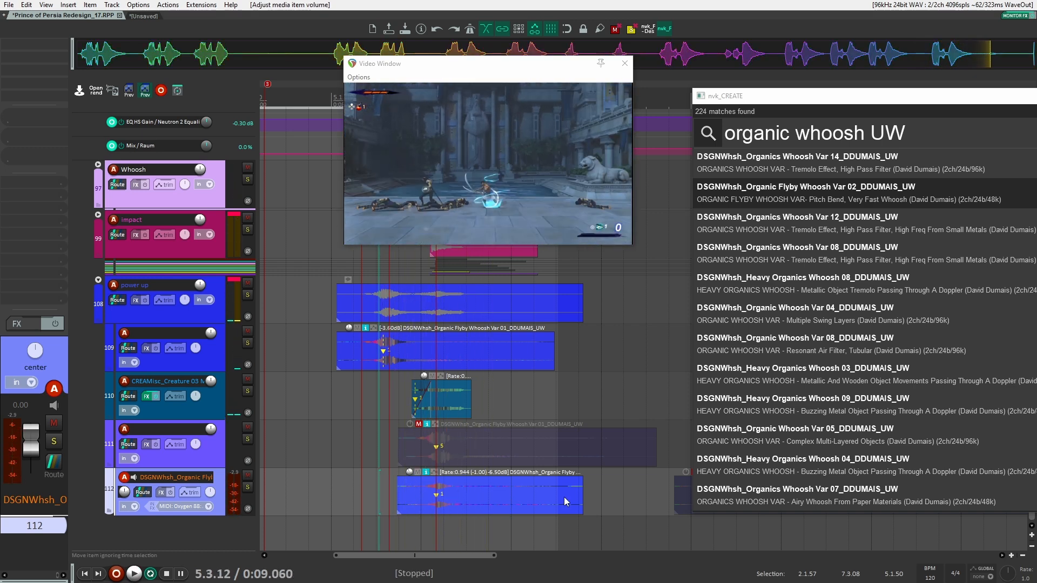
pyautogui.moveTo(584, 498); pyautogui.dragTo(581, 498)
pyautogui.click(458, 489)
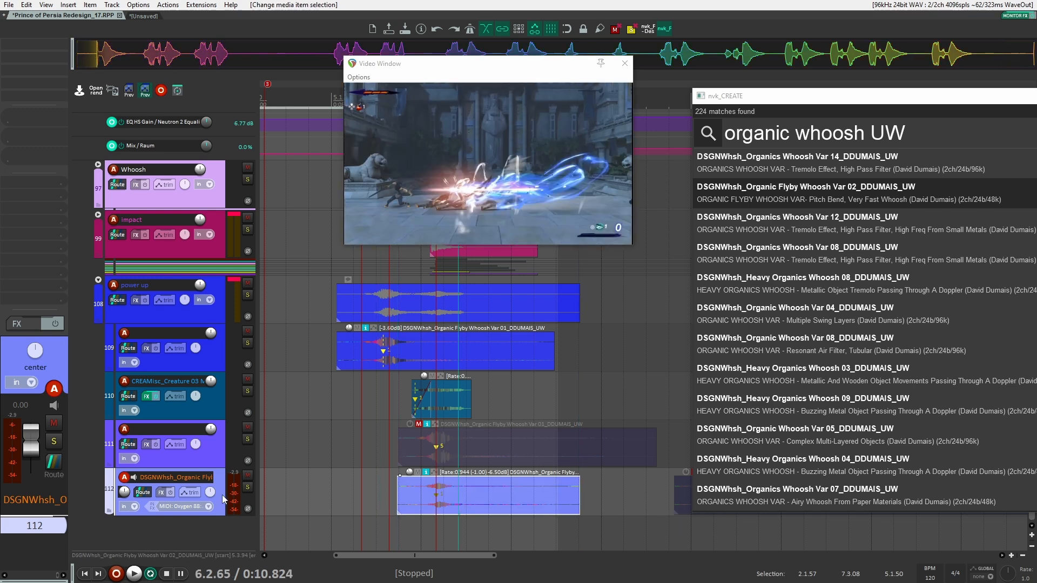
# Set up Trackspacer on the Organic Flyby Whoosh Var 02 track with the impact group as its sidechain source
pyautogui.scroll(4, 221, 498)
pyautogui.scroll(-2, 493, 482)
pyautogui.scroll(3, 478, 460)
pyautogui.scroll(2, 264, 405)
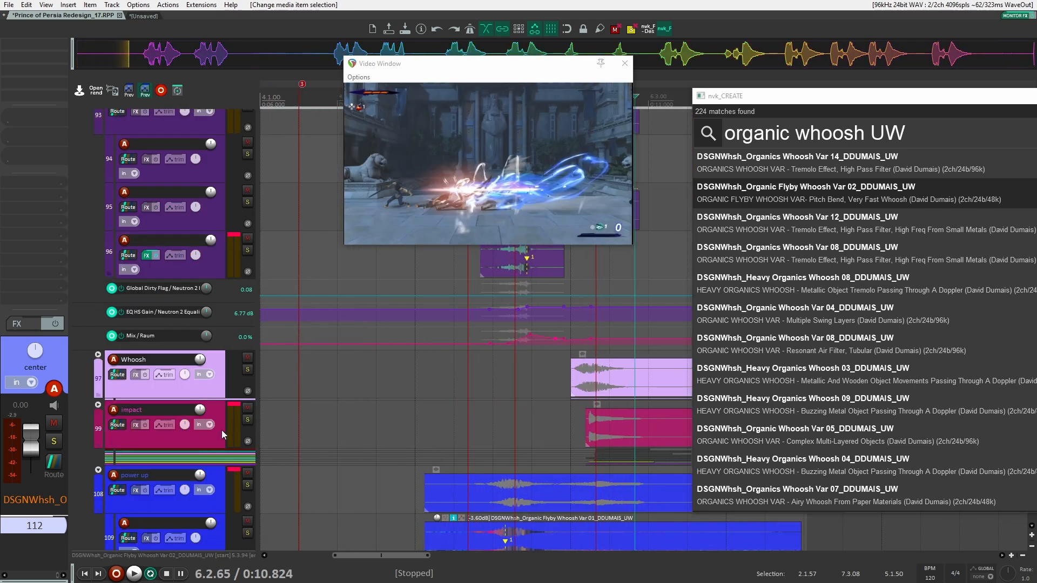
pyautogui.moveTo(574, 433); pyautogui.dragTo(469, 414)
pyautogui.scroll(1, 486, 421)
pyautogui.scroll(-4, 498, 427)
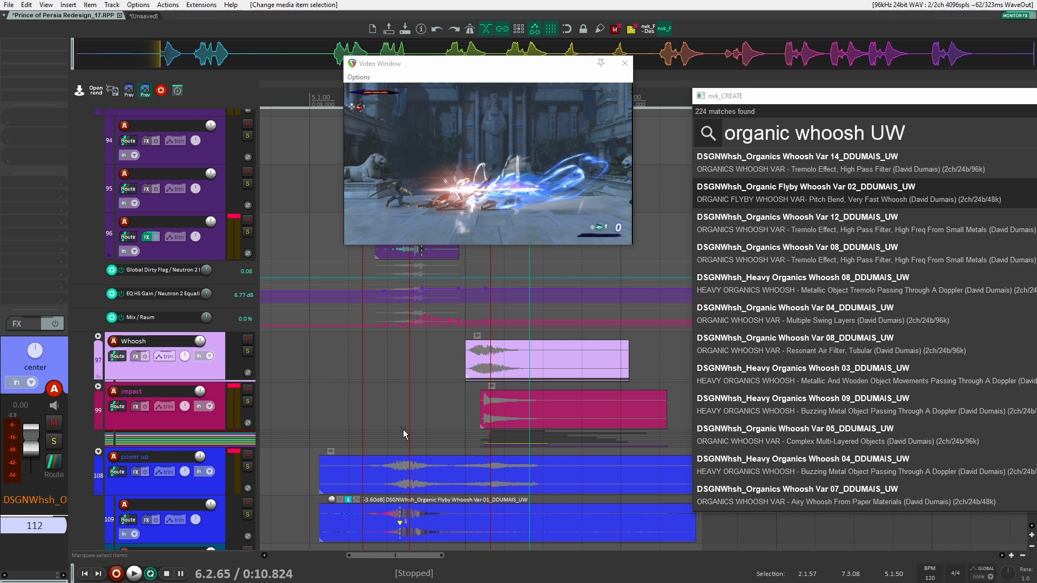
pyautogui.scroll(-2, 448, 389)
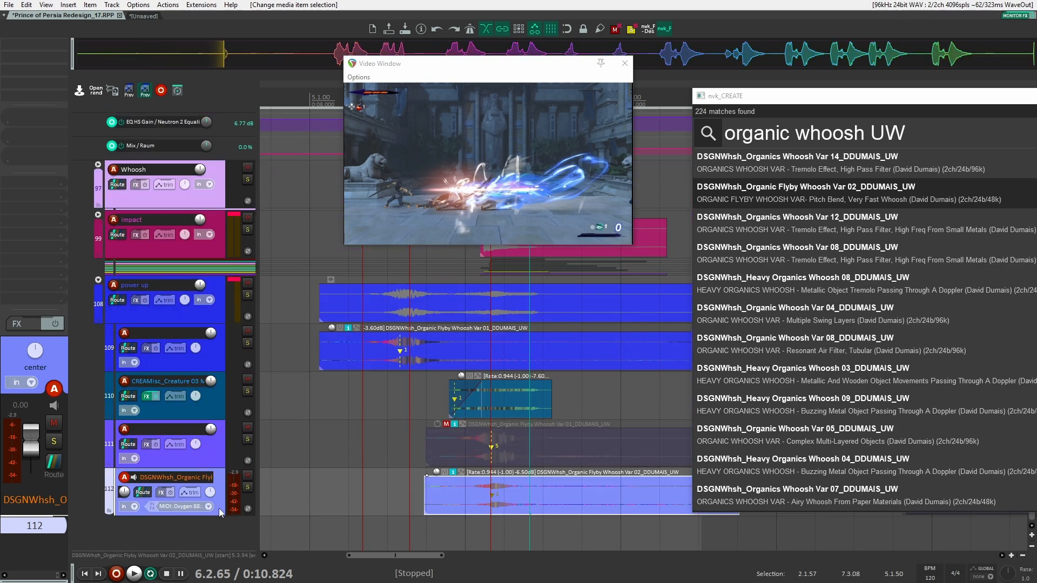
pyautogui.press('t')
pyautogui.moveTo(334, 44); pyautogui.dragTo(777, 100)
pyautogui.scroll(2, 203, 266)
pyautogui.moveTo(111, 258); pyautogui.dragTo(590, 328)
pyautogui.scroll(-1, 387, 486)
pyautogui.click(401, 463)
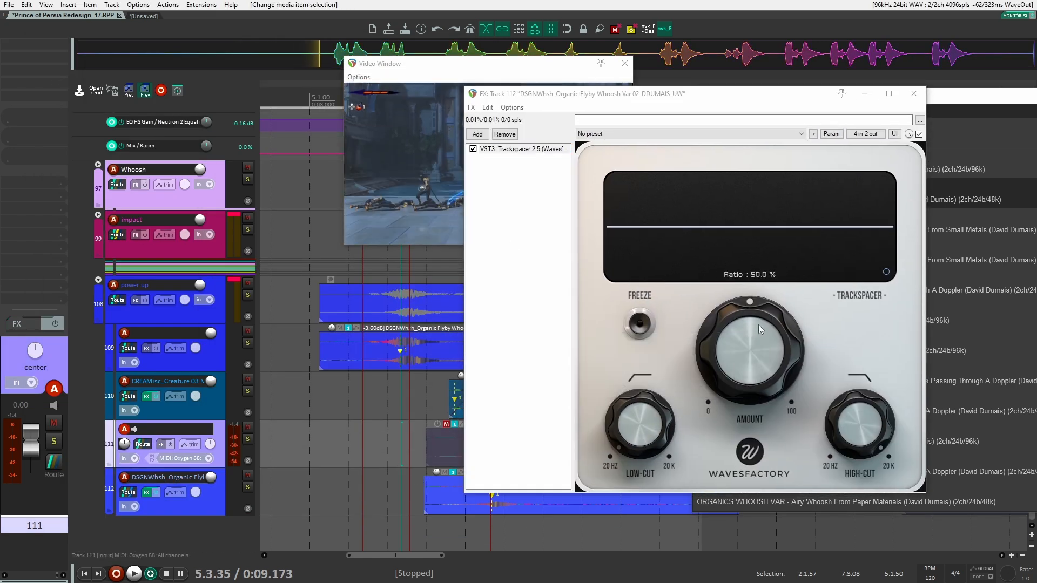
# Lower the Trackspacer amount to under a quarter of its range, play the impact section and close the effect window
pyautogui.moveTo(759, 325); pyautogui.dragTo(702, 409)
pyautogui.press('space')
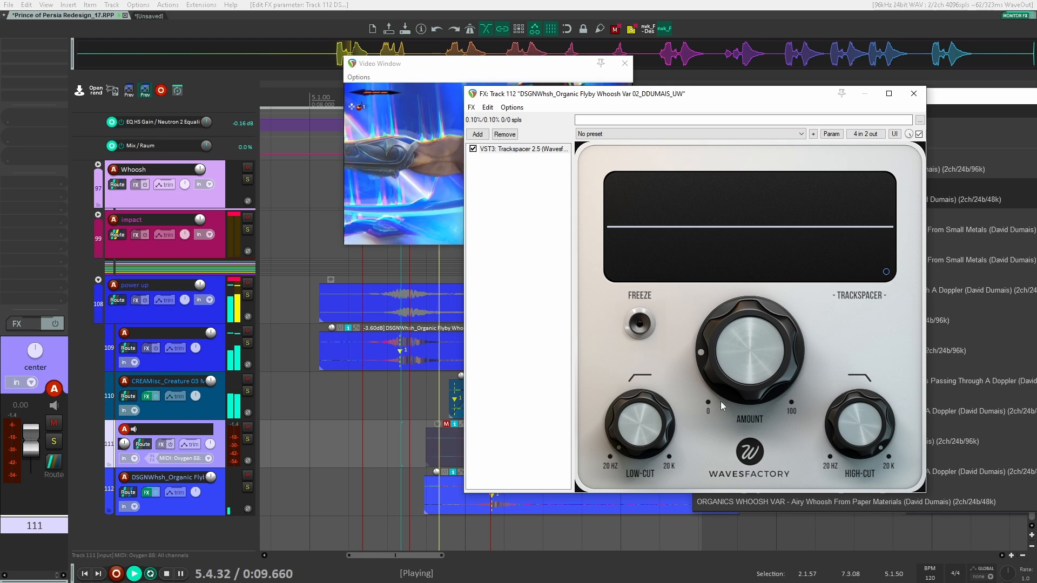
pyautogui.moveTo(853, 100); pyautogui.dragTo(757, 150)
pyautogui.press('space')
pyautogui.click(816, 143)
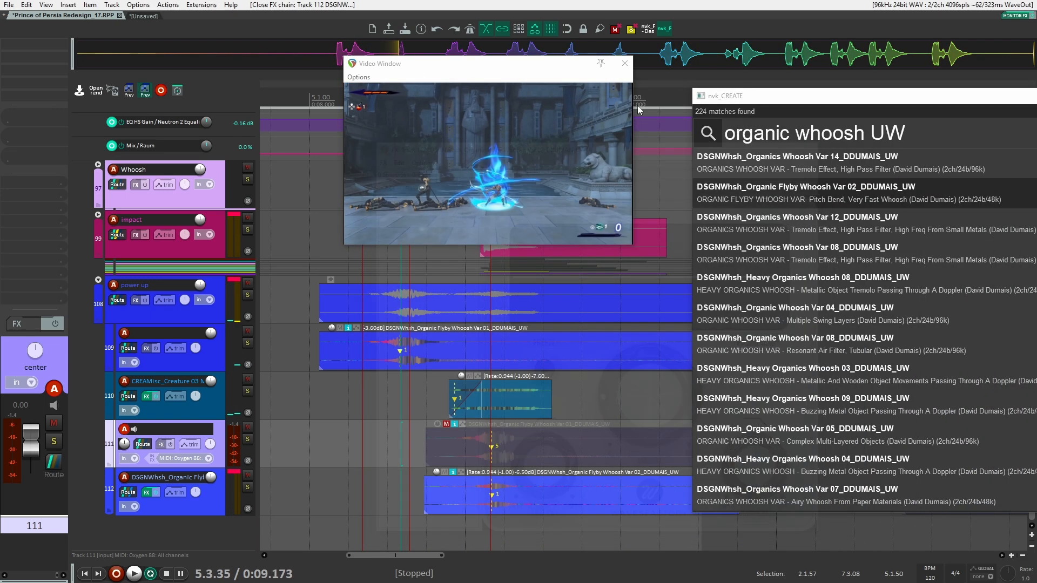
# Solo the POP - OG_DAW track, play the original sound for this section from 0:07.791, and unsolo it
pyautogui.click(276, 385)
pyautogui.scroll(6, 326, 433)
pyautogui.scroll(15, 331, 429)
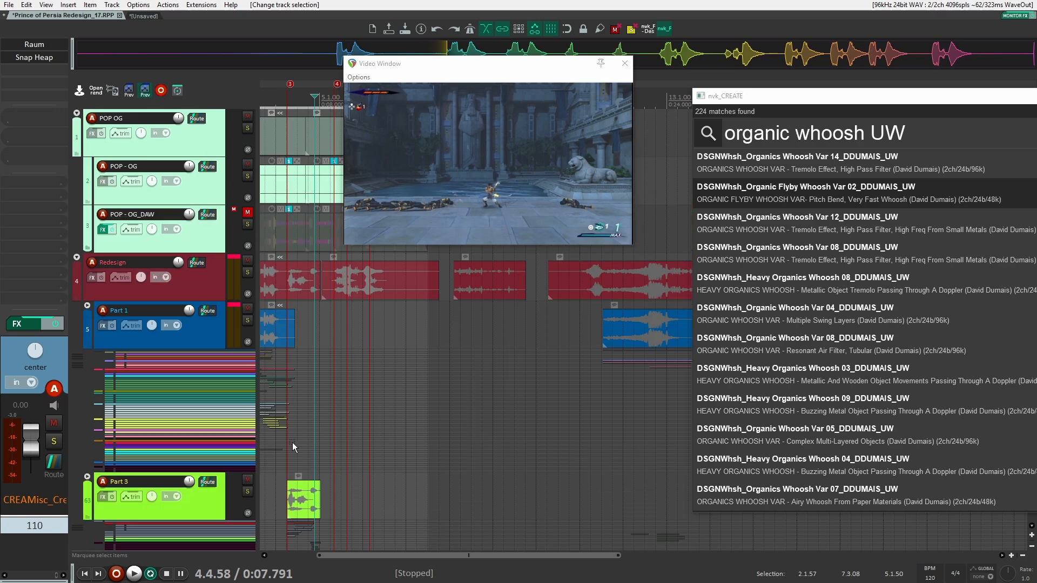
pyautogui.click(248, 224)
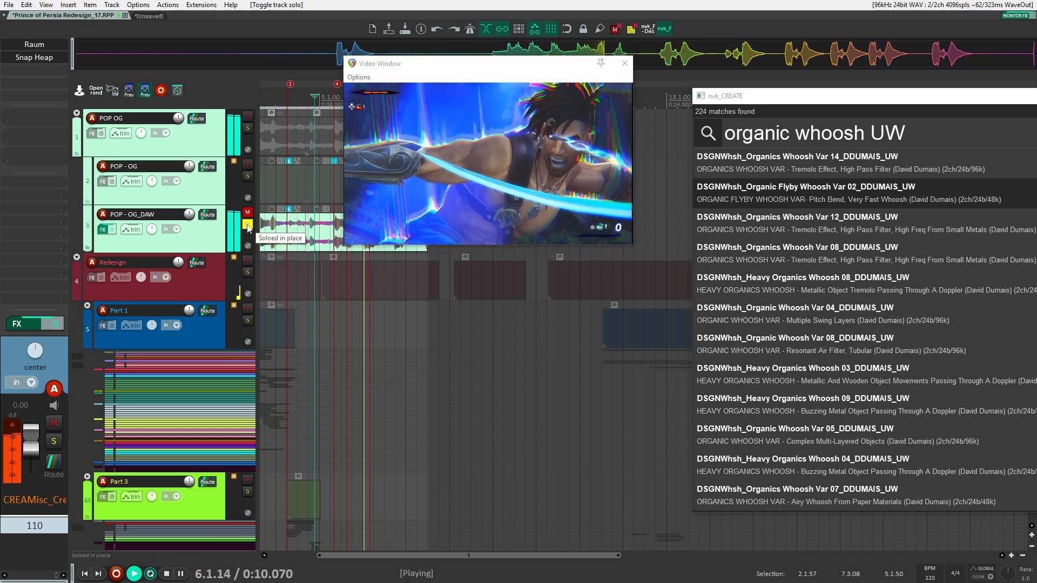
pyautogui.press('space')
pyautogui.click(247, 225)
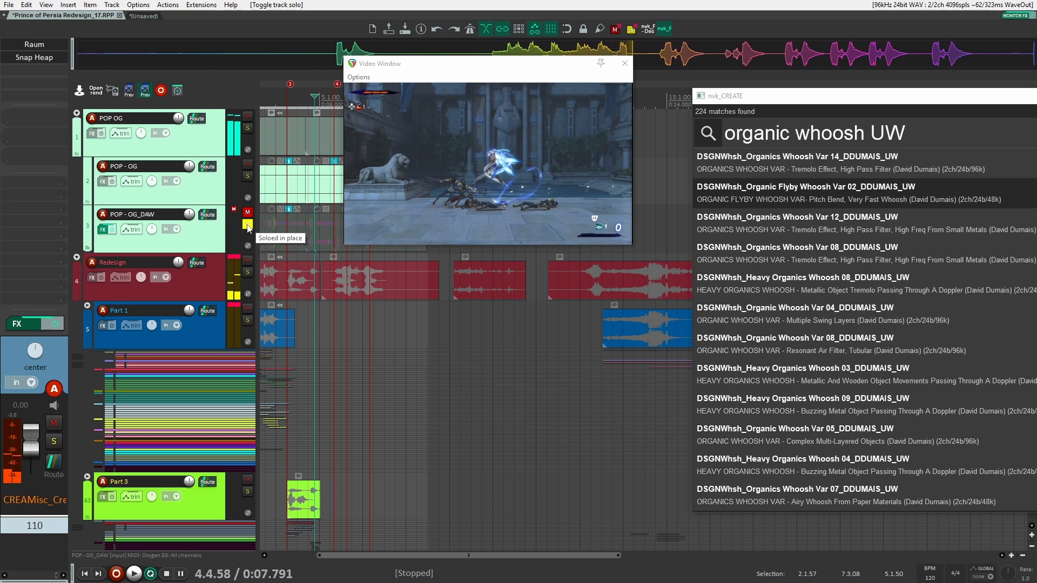
# Play the redesigned mix twice from 0:07.791 to compare it with the original
pyautogui.press('space')
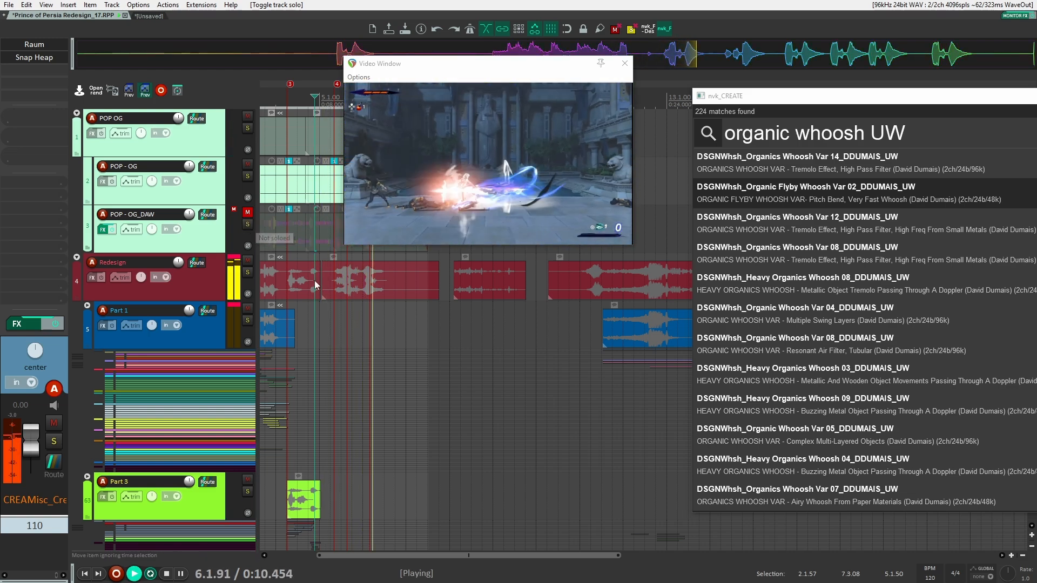
pyautogui.press('space')
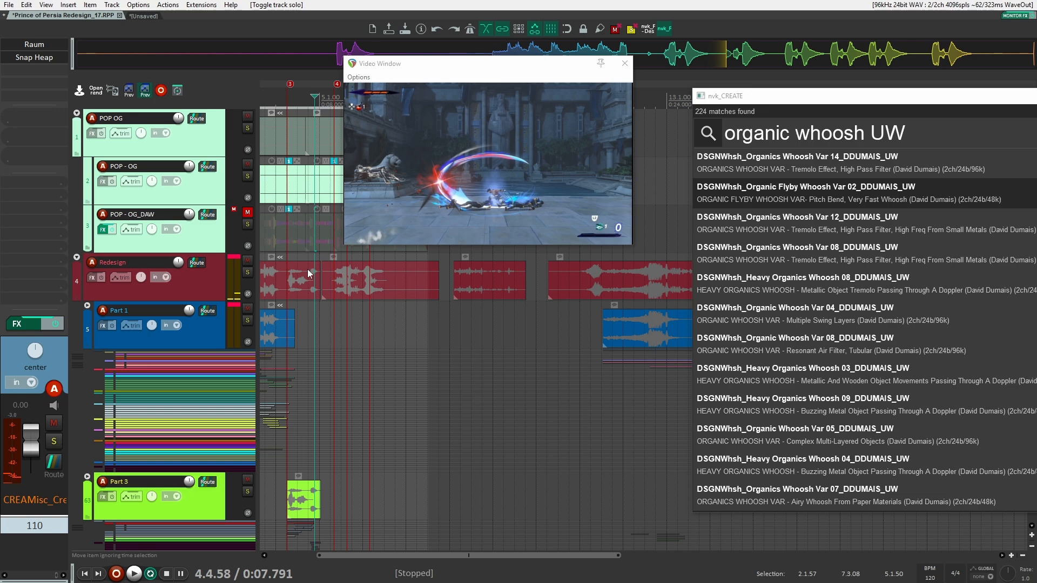
pyautogui.press('space')
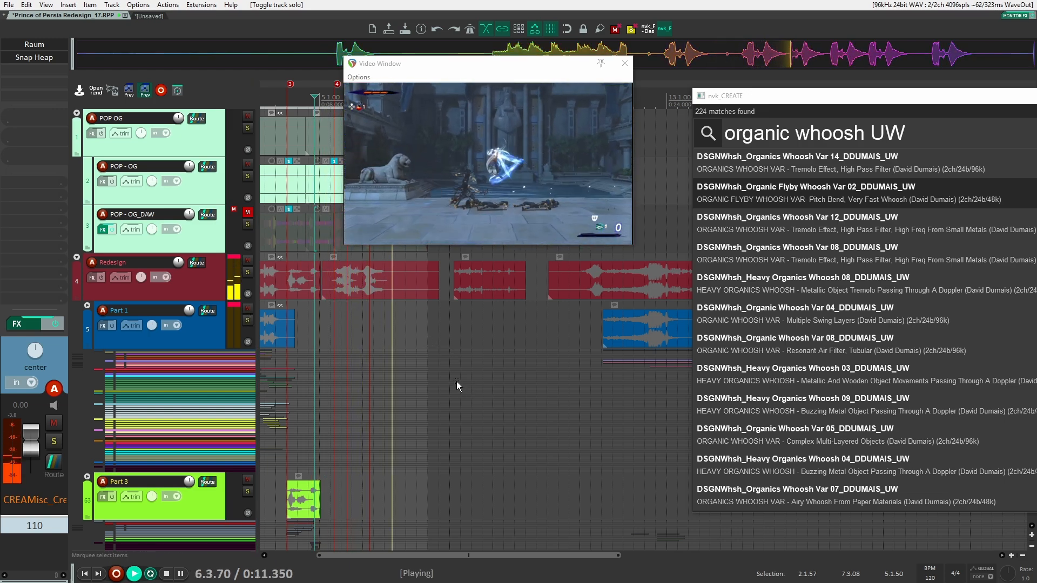
pyautogui.press('space')
# Collapse the scrapes and power up folder tracks in Part 4
pyautogui.scroll(-10, 422, 378)
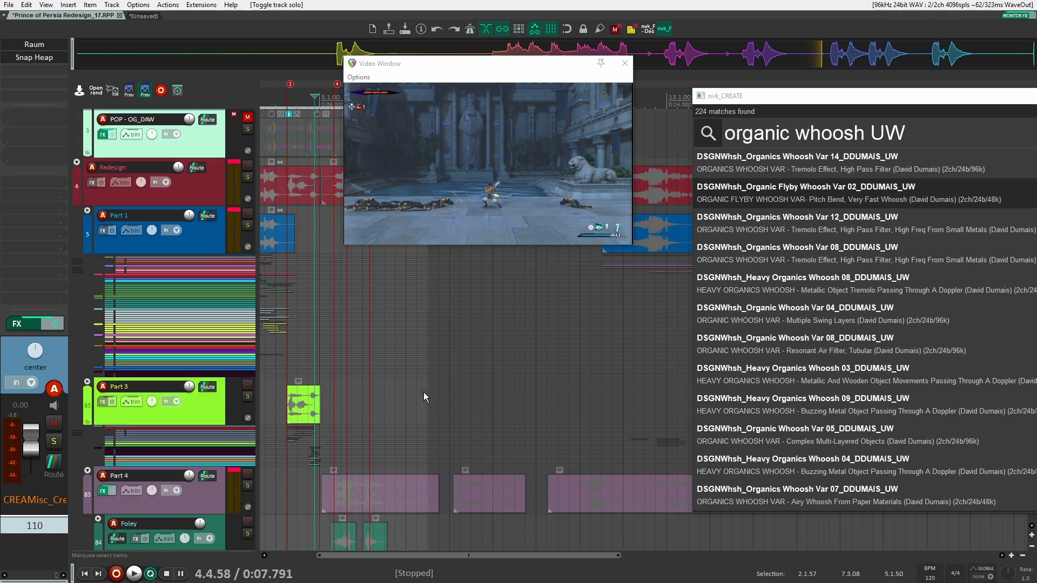
pyautogui.scroll(3, 422, 404)
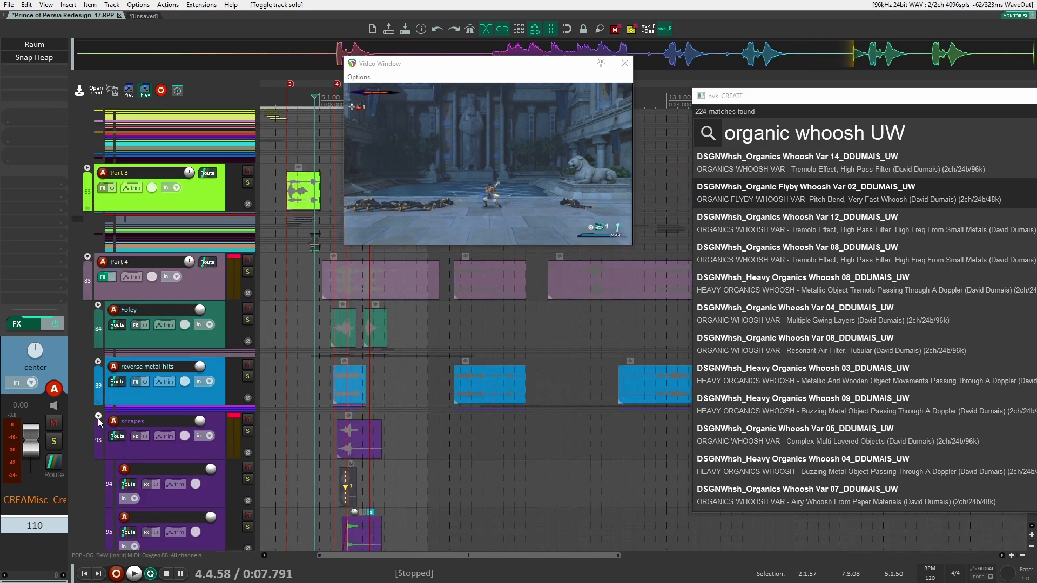
pyautogui.click(98, 417)
pyautogui.scroll(-4, 100, 359)
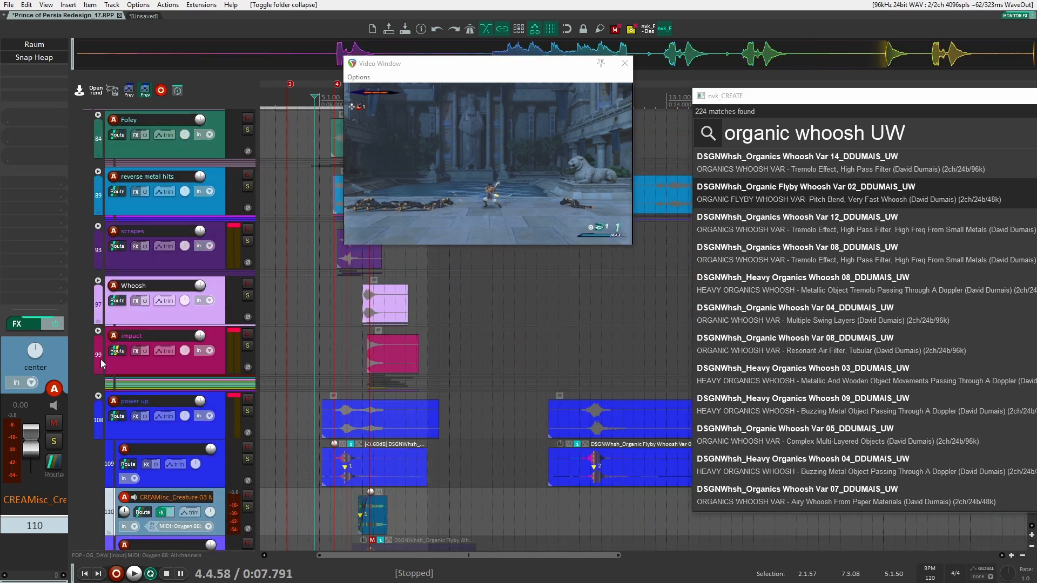
pyautogui.click(98, 397)
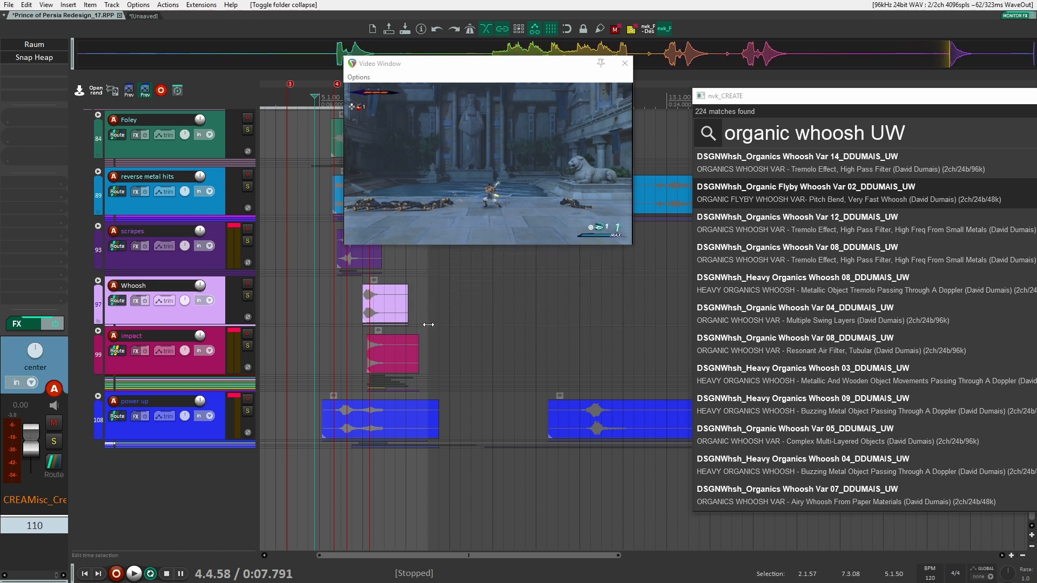
# Select the spare power up clips beyond the edited section and move them further along the timeline
pyautogui.scroll(-5, 483, 308)
pyautogui.scroll(-2, 413, 406)
pyautogui.moveTo(365, 368); pyautogui.dragTo(523, 411)
pyautogui.moveTo(401, 404); pyautogui.dragTo(485, 403)
# Move the muted spare clip on the lowest power up track later, near the other moved spares, and collapse the power up folder
pyautogui.click(350, 422)
pyautogui.moveTo(350, 422); pyautogui.dragTo(368, 449)
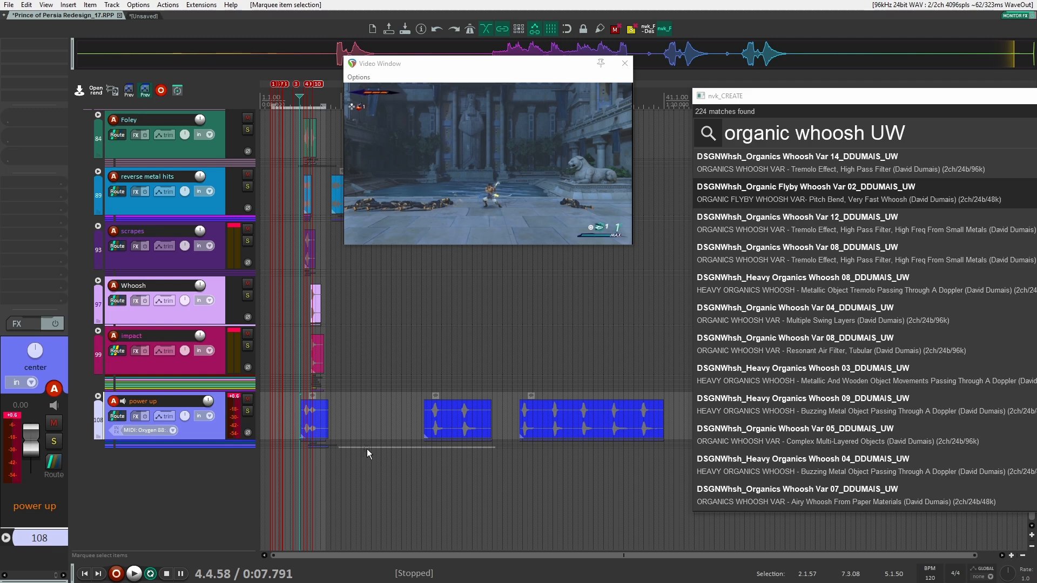
pyautogui.click(362, 445)
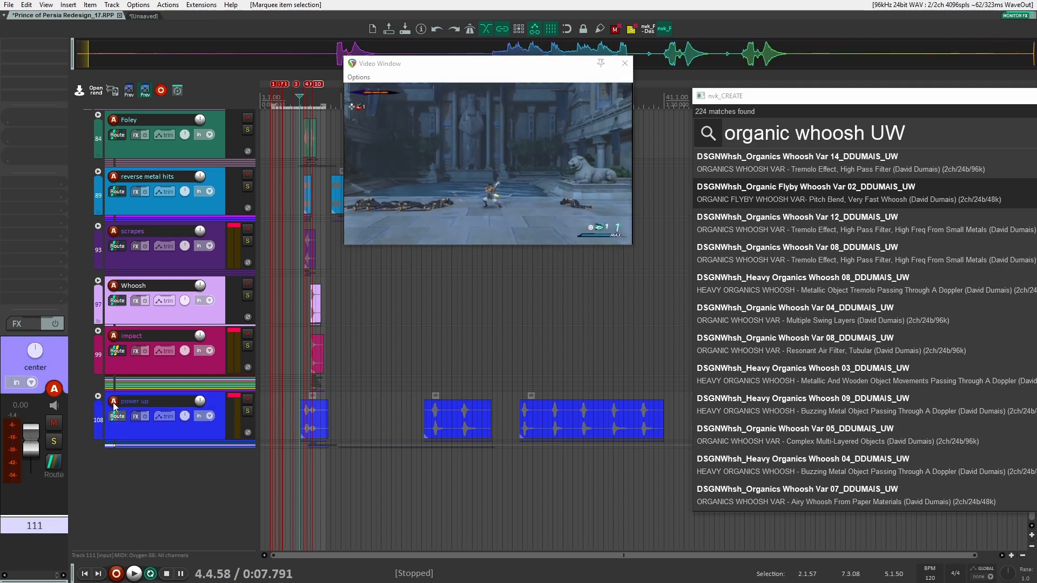
pyautogui.click(99, 396)
pyautogui.scroll(-2, 127, 425)
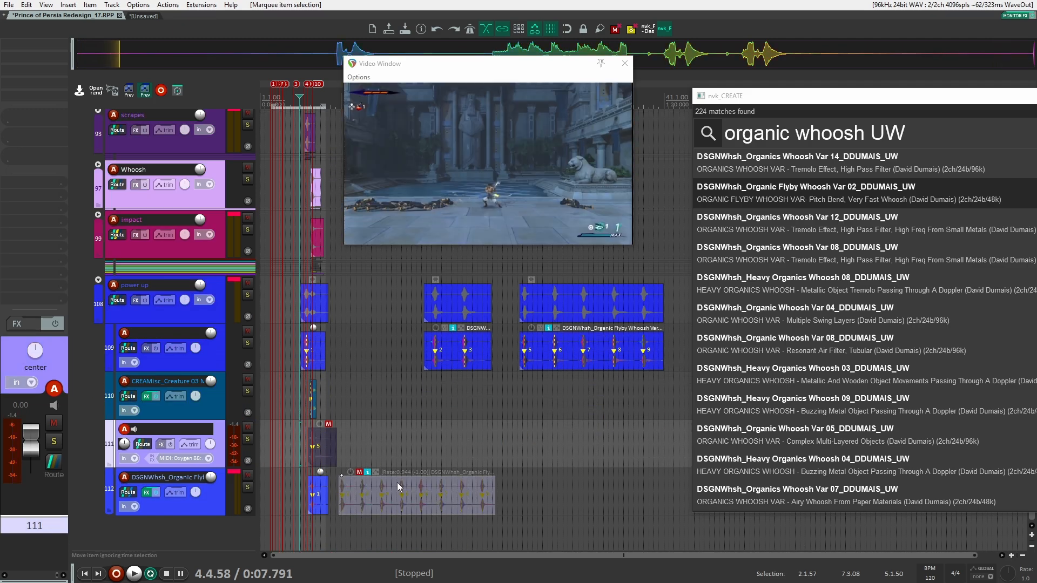
pyautogui.moveTo(358, 489); pyautogui.dragTo(455, 489)
pyautogui.click(428, 413)
pyautogui.click(98, 280)
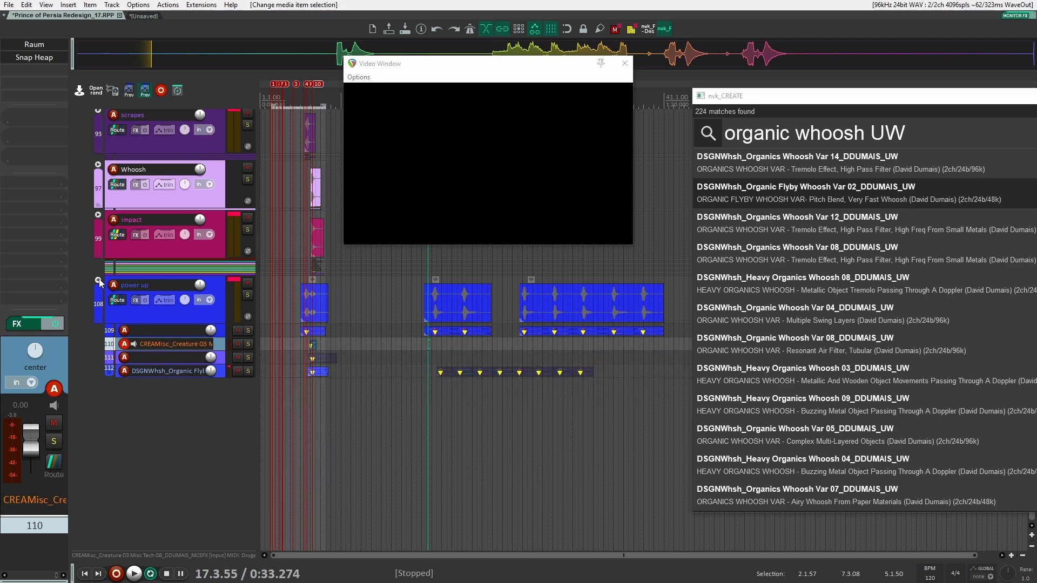
pyautogui.click(98, 280)
# Move the spare Part 4 clips after the edited section about 10.4 s later
pyautogui.scroll(8, 364, 413)
pyautogui.scroll(-3, 362, 414)
pyautogui.scroll(3, 344, 376)
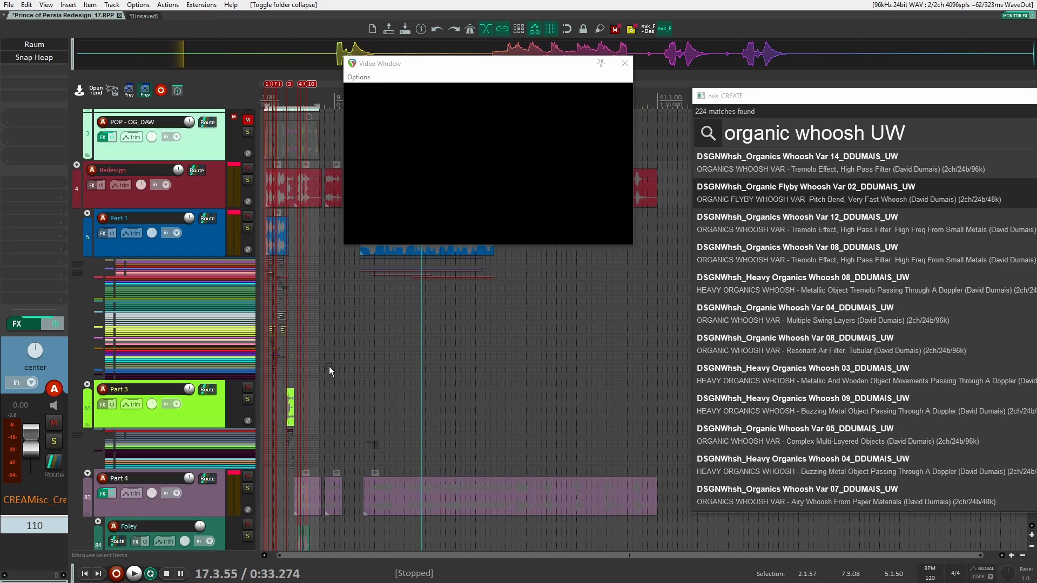
pyautogui.moveTo(397, 400); pyautogui.dragTo(399, 411)
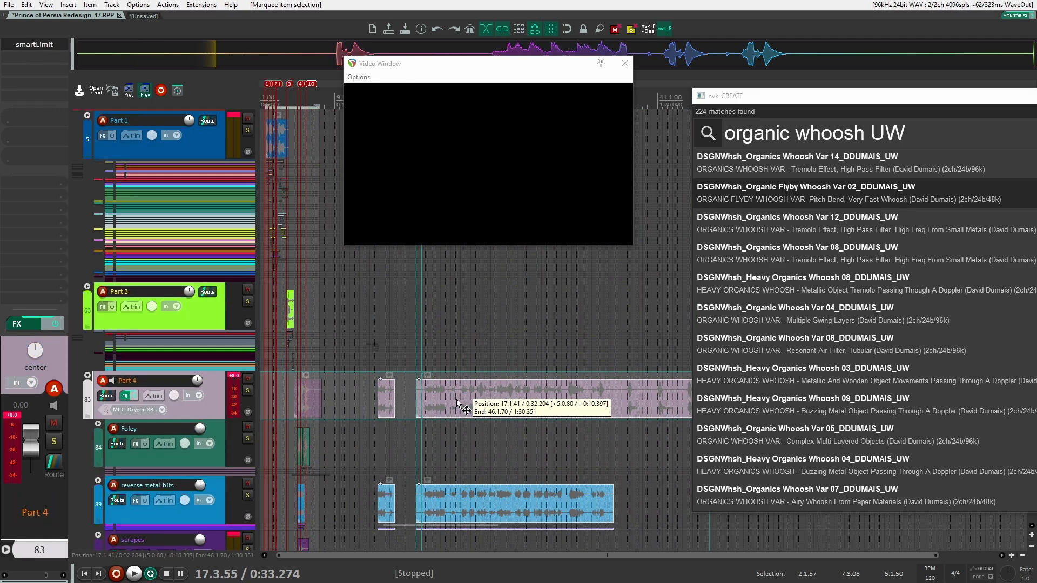
# Select the spare Redesign and Part 1 clips beyond the edited section and move them a little later
pyautogui.scroll(6, 400, 420)
pyautogui.moveTo(344, 265); pyautogui.dragTo(465, 350)
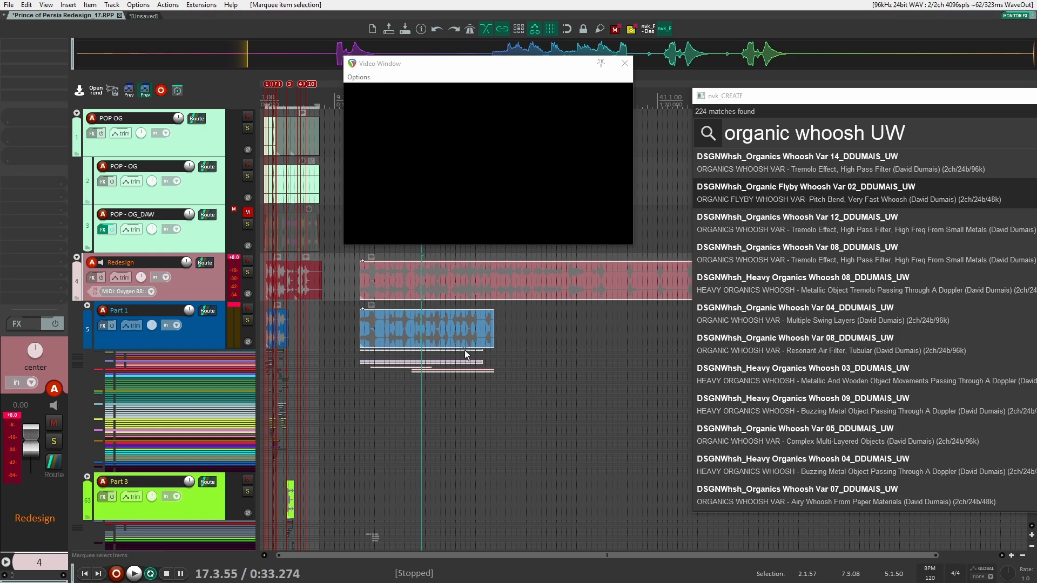
pyautogui.moveTo(392, 280); pyautogui.dragTo(410, 281)
pyautogui.click(353, 434)
# Play the redesign past the impact to find the next slash in the video
pyautogui.scroll(-5, 355, 442)
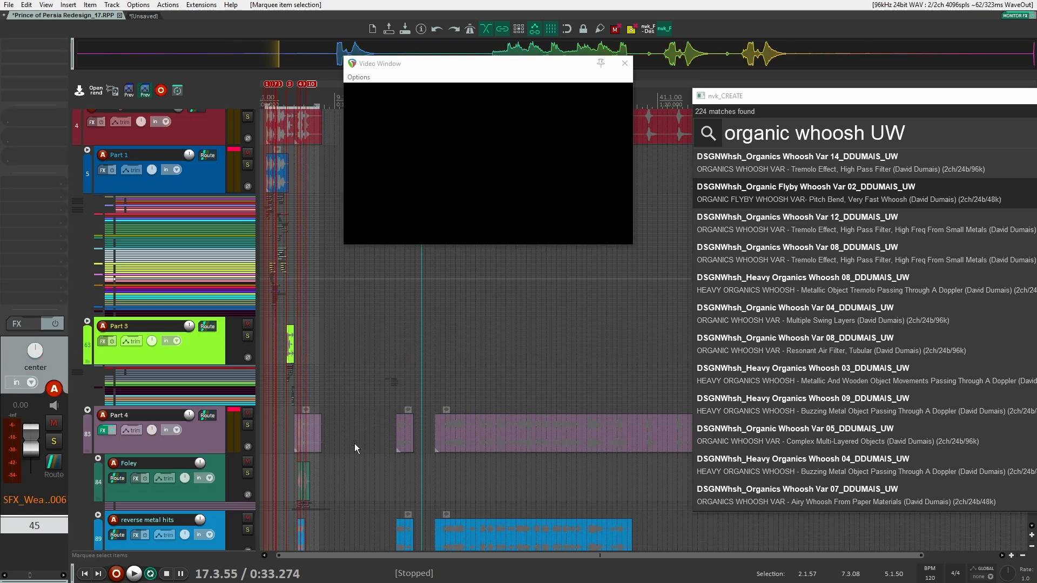
pyautogui.scroll(5, 353, 441)
pyautogui.scroll(1, 333, 395)
pyautogui.scroll(4, 324, 328)
pyautogui.click(356, 322)
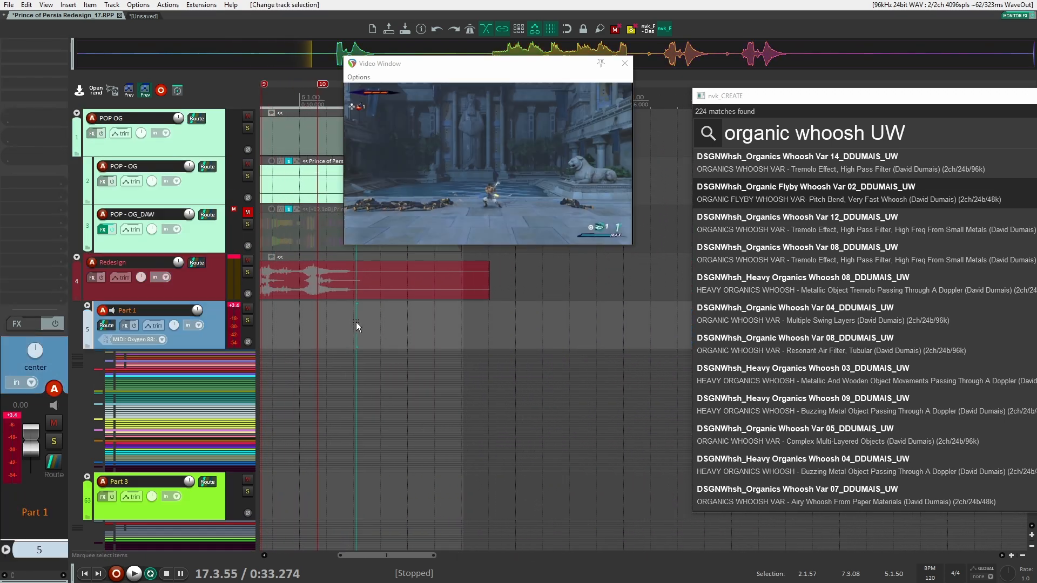
pyautogui.press('space')
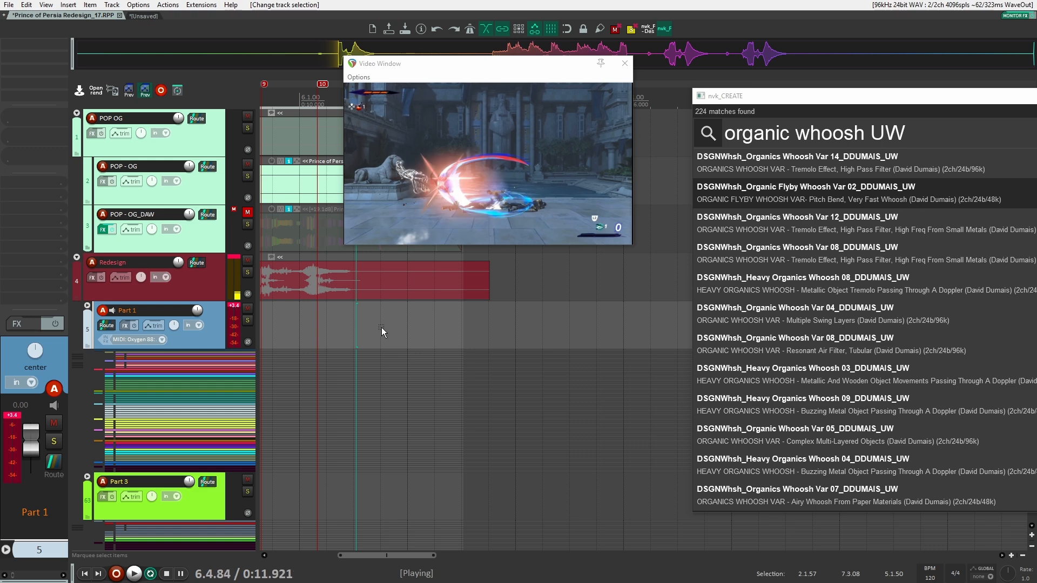
pyautogui.press('space')
# Step through the video to the next blade slash and add a marker at 0:11.780
pyautogui.press('Right')
pyautogui.press('Right')
pyautogui.press('Right')
pyautogui.press('Right')
pyautogui.press('Right')
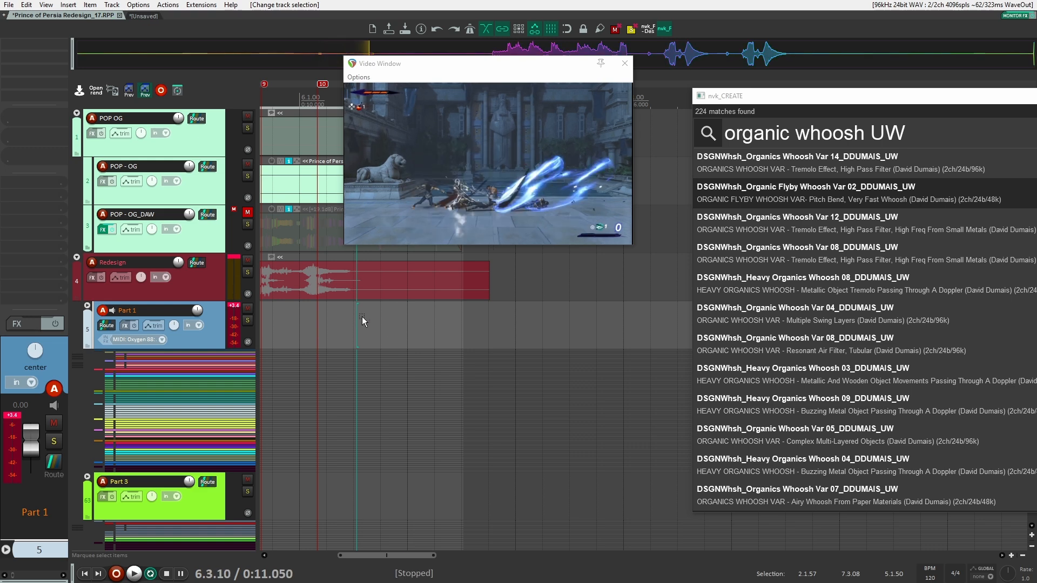
pyautogui.press('Right')
pyautogui.press('Right')
pyautogui.press('Right')
pyautogui.press('Right')
pyautogui.press('Right')
pyautogui.press('Right')
pyautogui.press('Right')
pyautogui.press('Right')
pyautogui.press('Right')
pyautogui.press('Right')
pyautogui.press('Right')
pyautogui.press('Right')
pyautogui.press('Right')
pyautogui.press('Right')
pyautogui.press('Right')
pyautogui.press('Right')
pyautogui.press('Right')
pyautogui.press('Right')
pyautogui.press('Right')
pyautogui.press('Right')
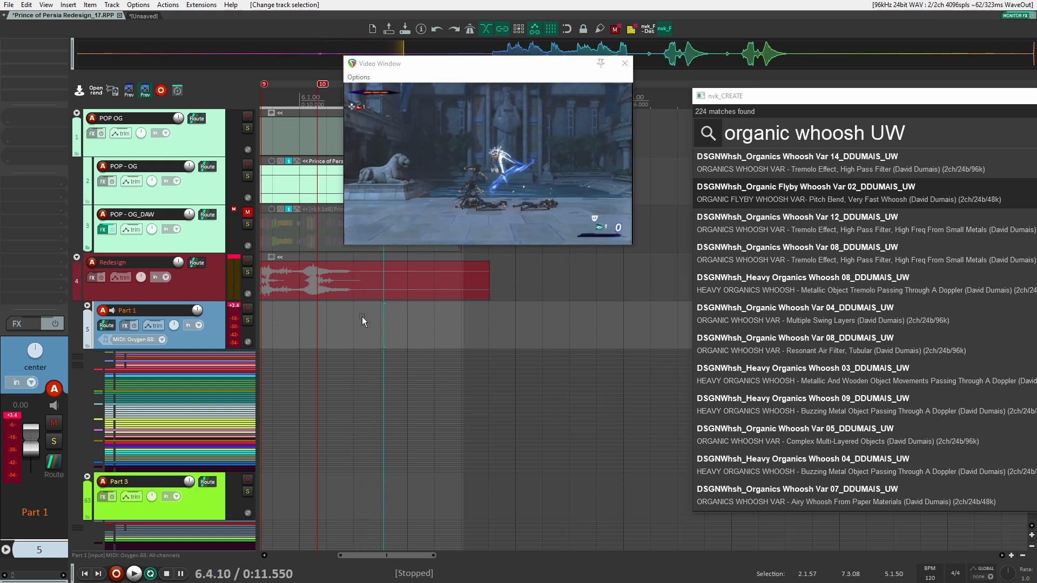
pyautogui.press('Right')
pyautogui.press('Right')
pyautogui.press('Right')
pyautogui.press('Right')
pyautogui.press('Right')
pyautogui.press('Right')
pyautogui.press('Right')
pyautogui.press('Right')
pyautogui.press('m')
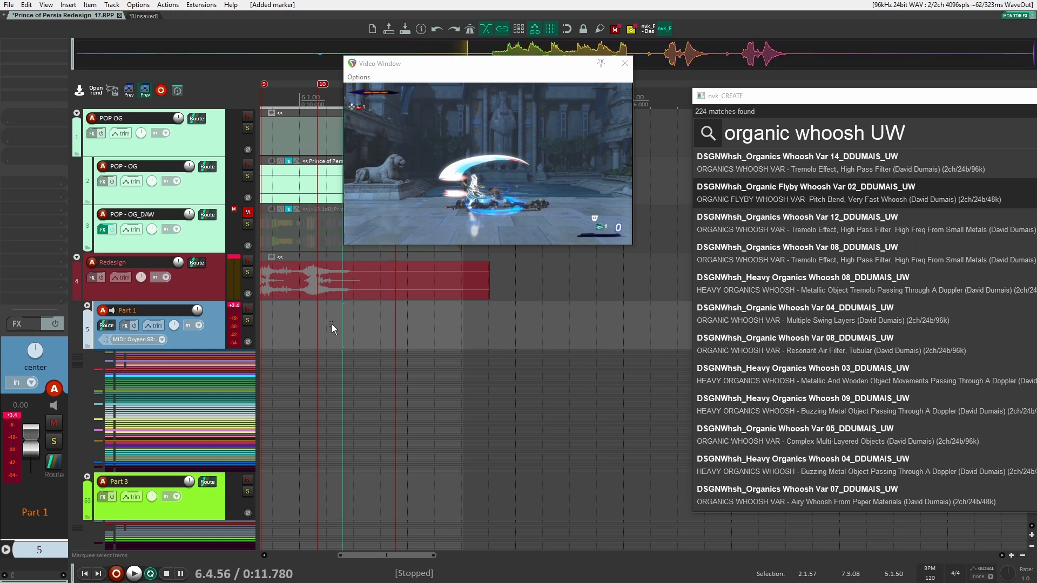
# Solo the POP - OG_DAW track and play the original sound around the new marker
pyautogui.click(247, 224)
pyautogui.press('space')
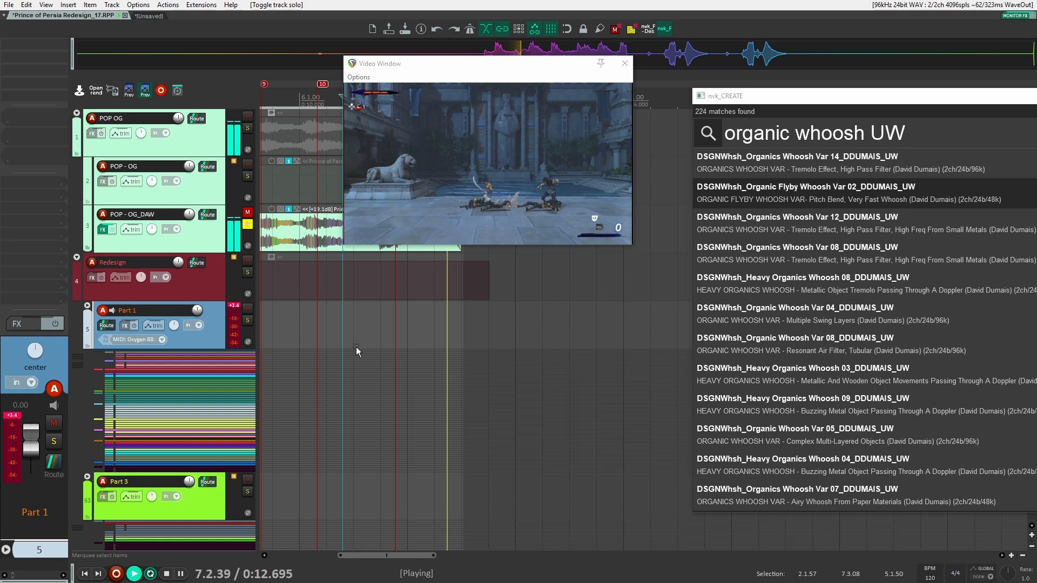
pyautogui.press('space')
pyautogui.press('space')
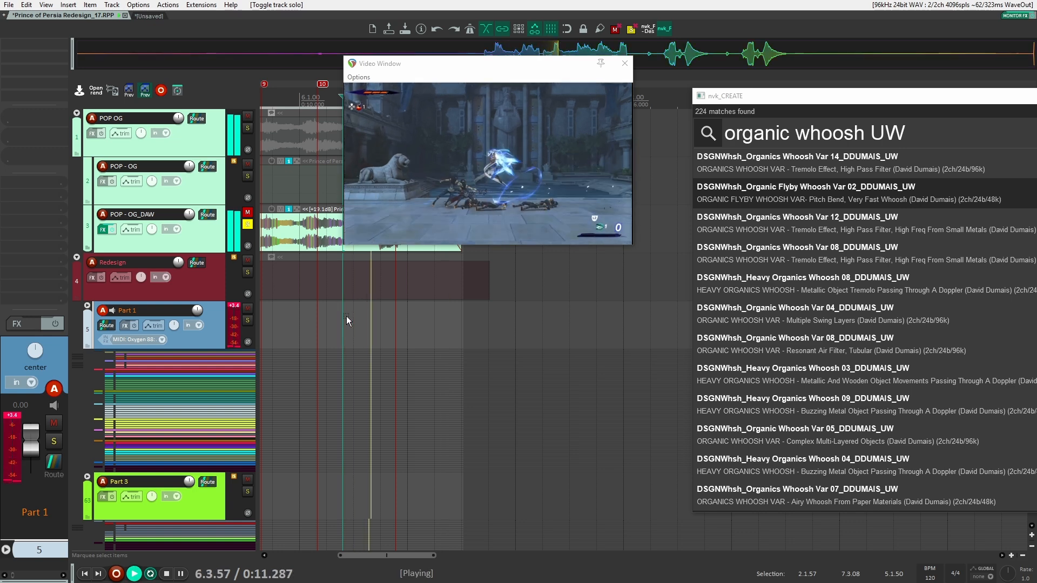
# Compare the redesign with the soloed original POP - OG_DAW audio around the slash, repositioning the video window to see the waveform
pyautogui.press('space')
pyautogui.press('space')
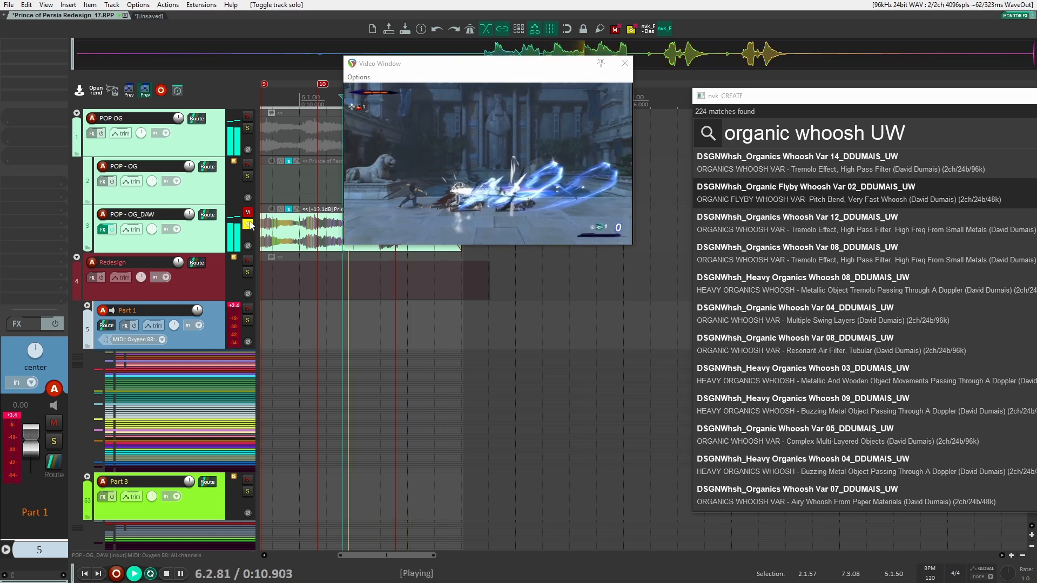
pyautogui.click(249, 225)
pyautogui.press('space')
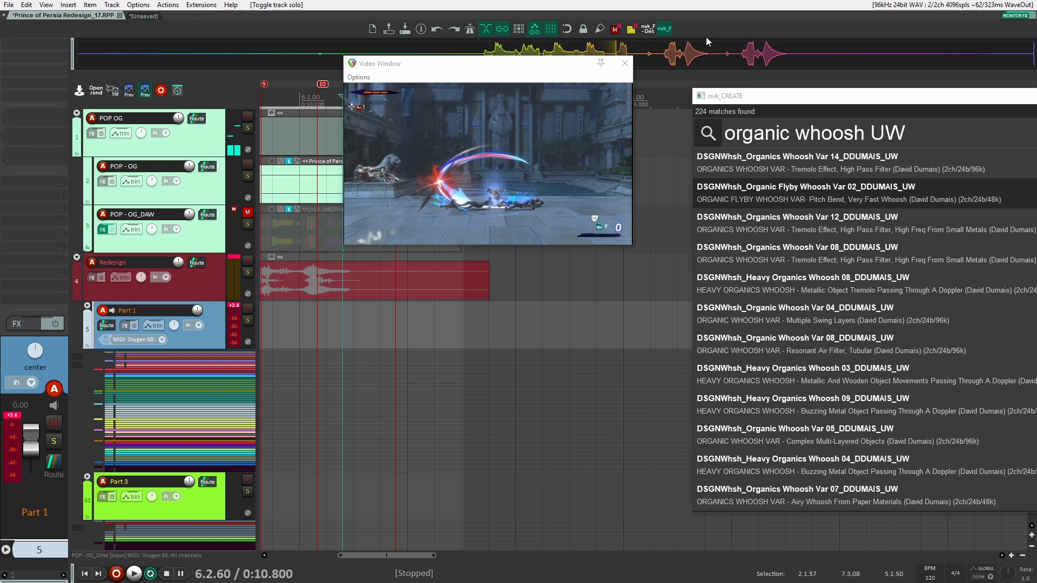
pyautogui.click(247, 224)
pyautogui.press('space')
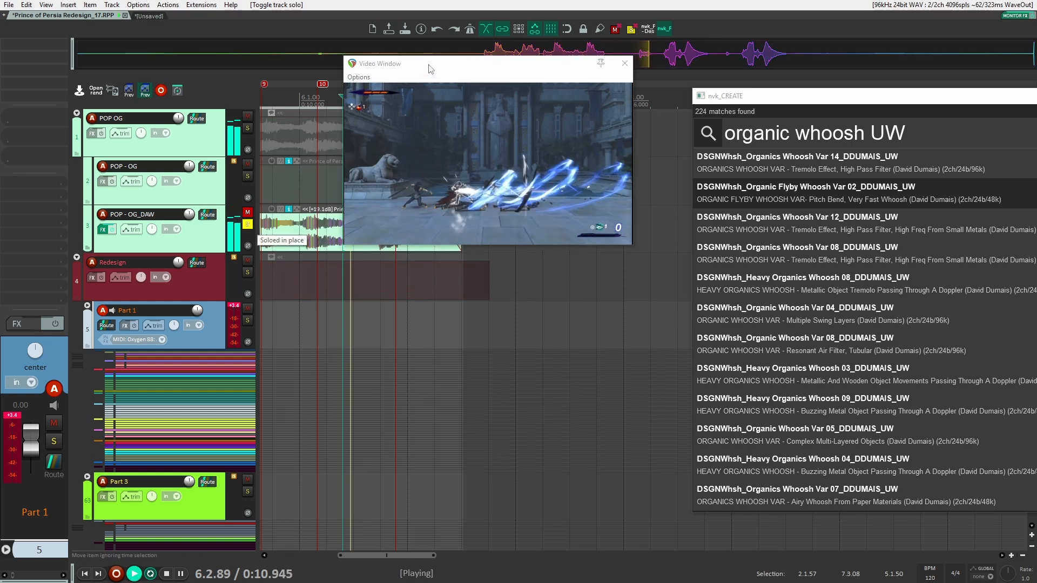
pyautogui.moveTo(432, 70); pyautogui.dragTo(544, 63)
pyautogui.press('space')
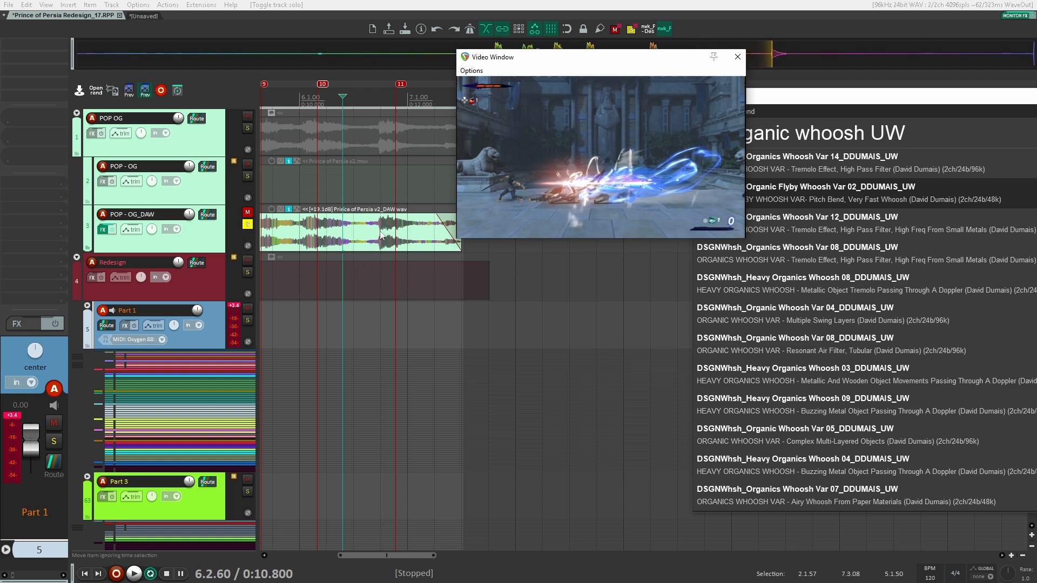
pyautogui.moveTo(646, 61); pyautogui.dragTo(547, 59)
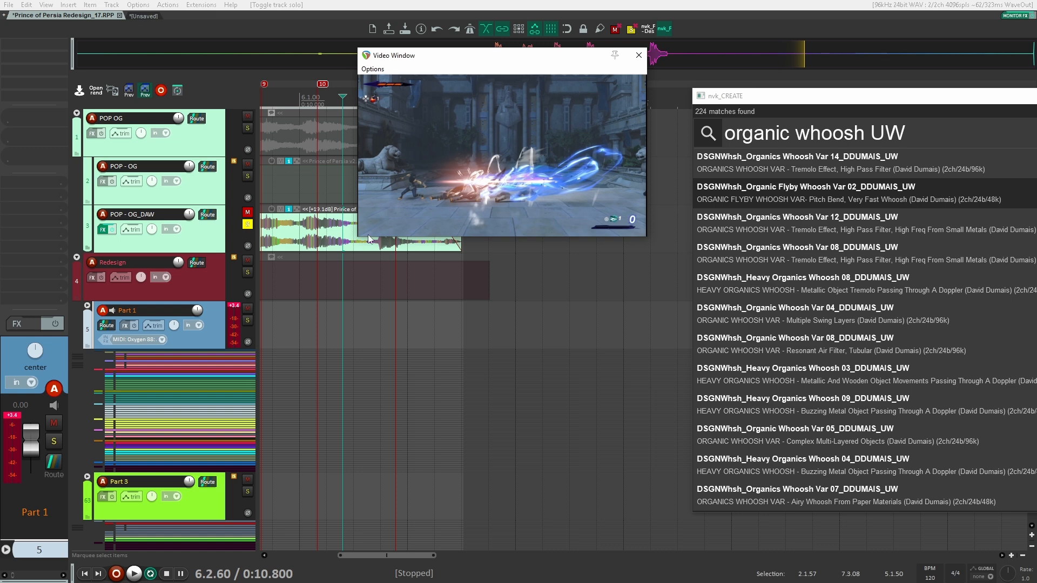
# Unsolo the POP - OG_DAW track and search the sound library for "low swing"
pyautogui.click(247, 224)
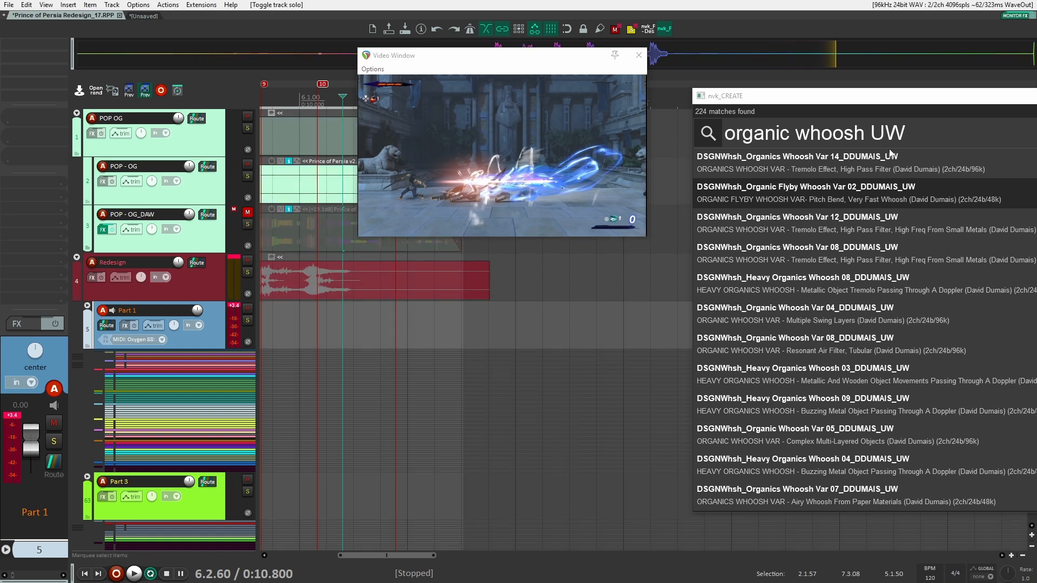
pyautogui.moveTo(914, 136); pyautogui.dragTo(663, 133)
pyautogui.write('low swing')
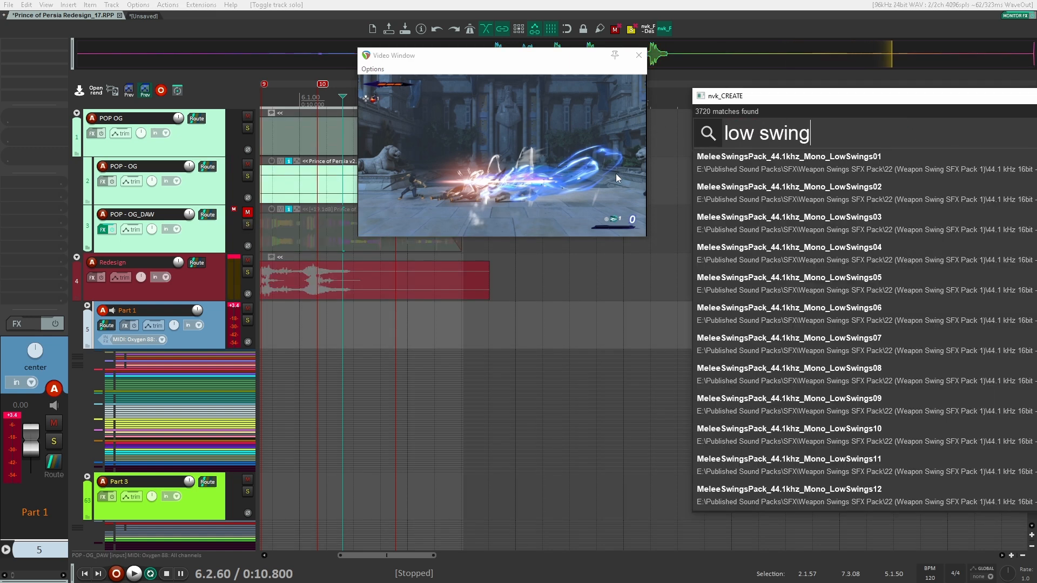
# Add a new track below the power up group in Part 4 and name it Final Slash
pyautogui.scroll(-10, 438, 471)
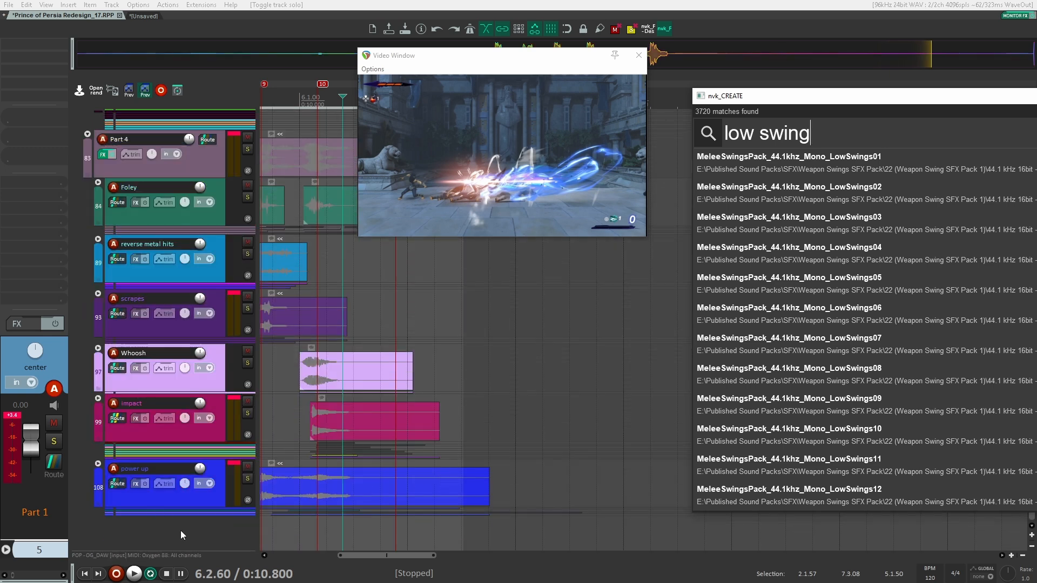
pyautogui.click(206, 507)
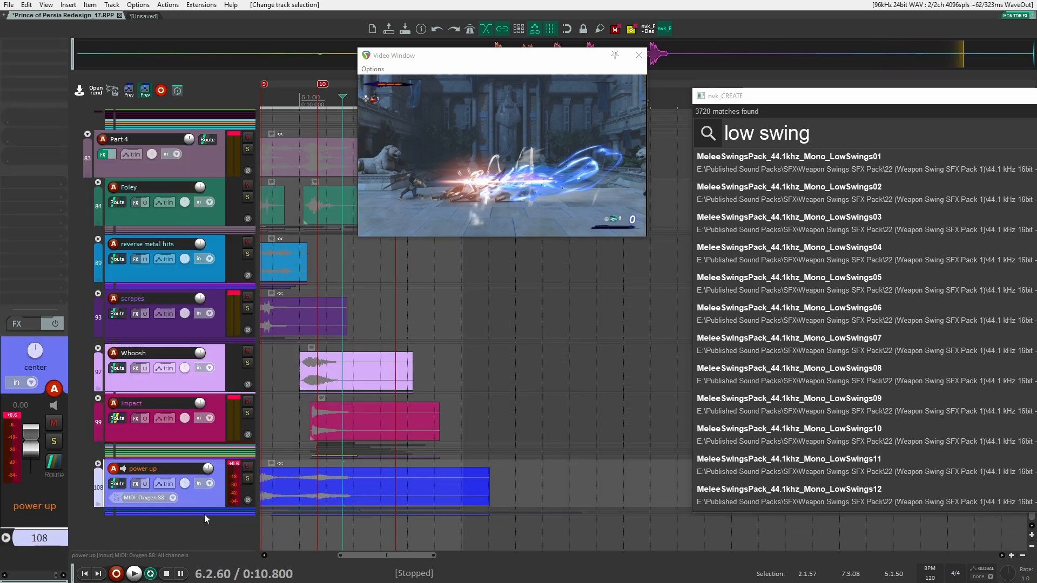
pyautogui.click(200, 538)
pyautogui.hotkey('ctrl', 't')
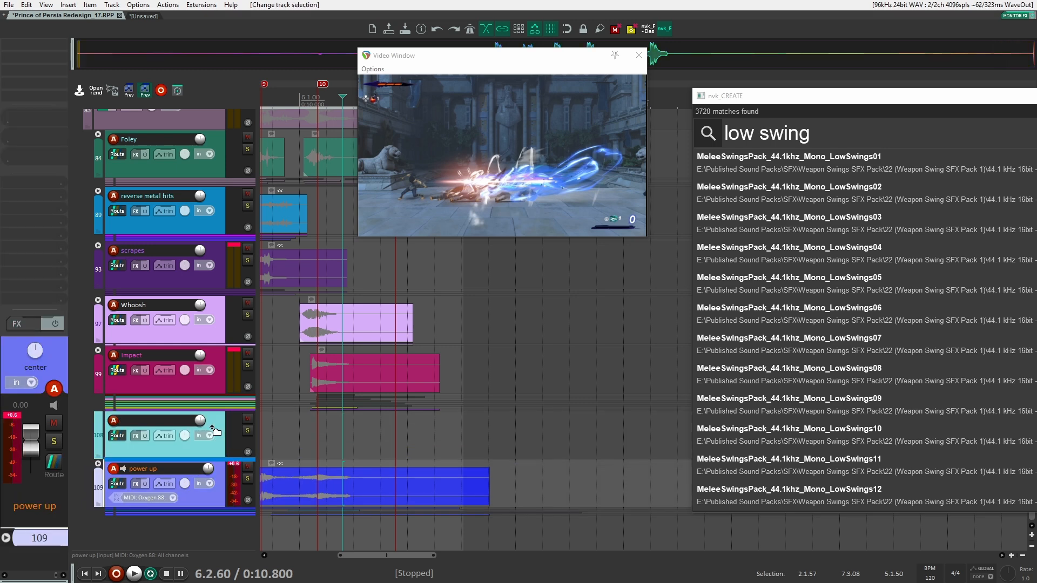
pyautogui.moveTo(211, 488); pyautogui.dragTo(213, 418)
pyautogui.doubleClick(156, 477)
pyautogui.write('Final Slash')
pyautogui.press('Return')
# Duplicate the Final Slash track three times and nest the copies under it as child tracks
pyautogui.hotkey('ctrl', 'd')
pyautogui.hotkey('ctrl', 'd')
pyautogui.hotkey('ctrl', 'd')
pyautogui.keyDown('shift'); pyautogui.click(208, 398); pyautogui.keyUp('shift')
# Audition low swings and place MeleeSwingsPack_44.1khz_Mono_LowSwings05 on the first Final Slash child track near 0:11.770
pyautogui.click(424, 367)
pyautogui.click(396, 367)
pyautogui.click(830, 191)
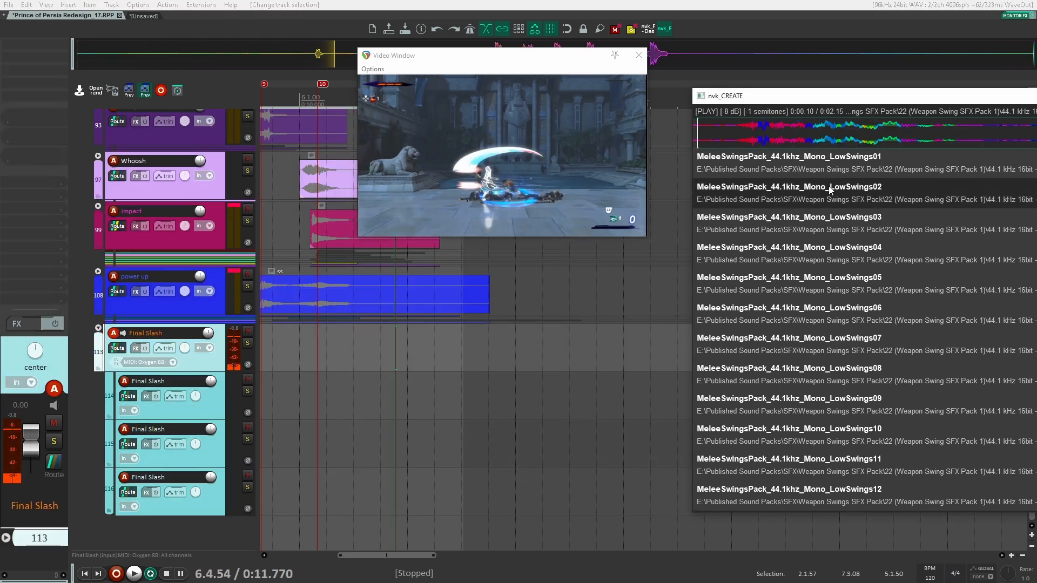
pyautogui.click(823, 254)
pyautogui.click(815, 287)
pyautogui.moveTo(814, 287); pyautogui.dragTo(375, 397)
# Nudge the LowSwings05 clip so its peak falls just before the slash marker, and check the timing against the video
pyautogui.scroll(4, 381, 397)
pyautogui.moveTo(516, 401); pyautogui.dragTo(524, 400)
pyautogui.click(331, 400)
pyautogui.moveTo(386, 412); pyautogui.dragTo(371, 412)
pyautogui.click(283, 402)
pyautogui.press('space')
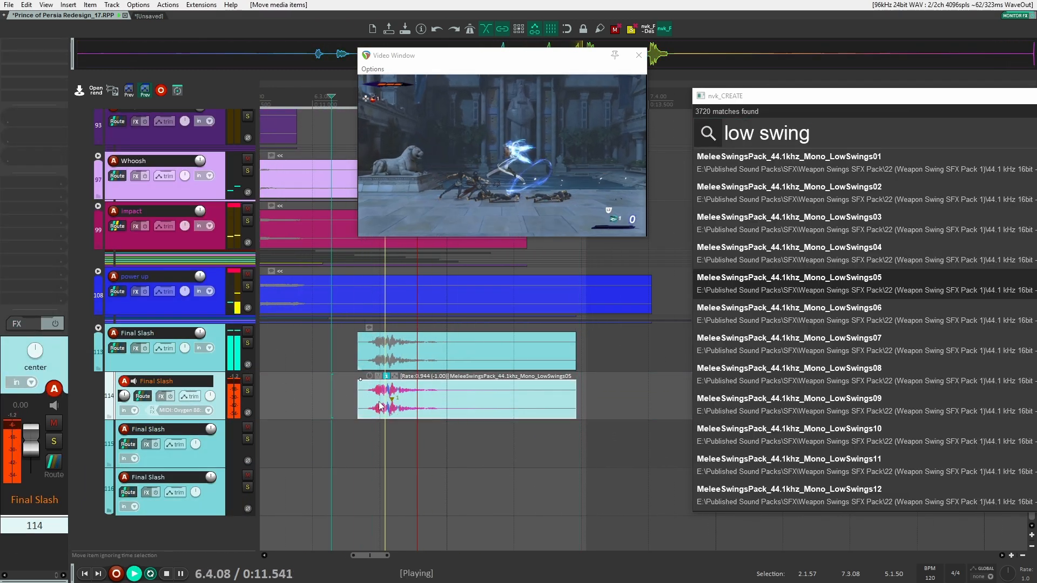
pyautogui.press('space')
# Target the second Final Slash child track and search the sound library for "mwp slash hit"
pyautogui.click(708, 133)
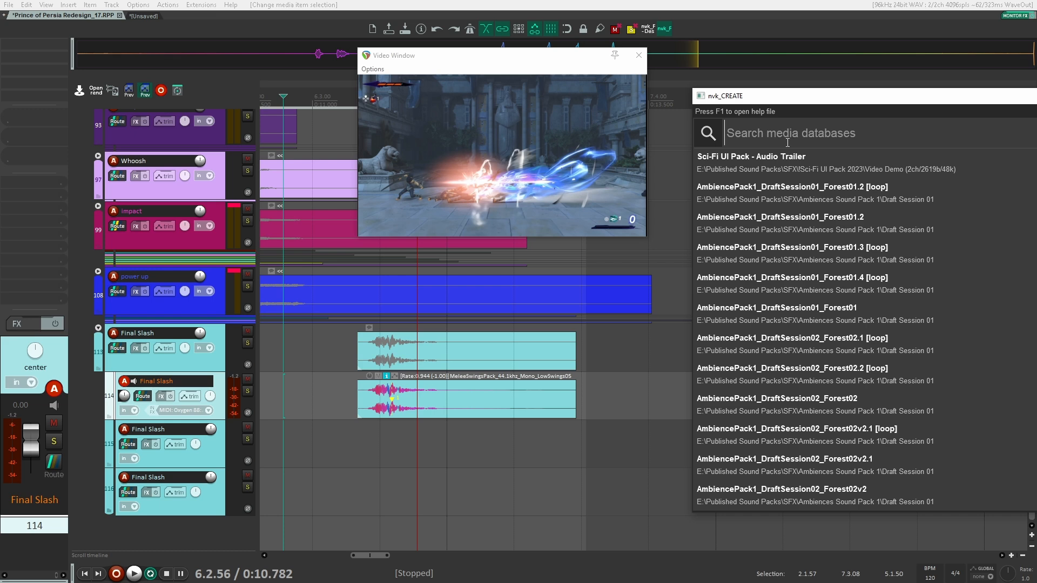
pyautogui.click(334, 458)
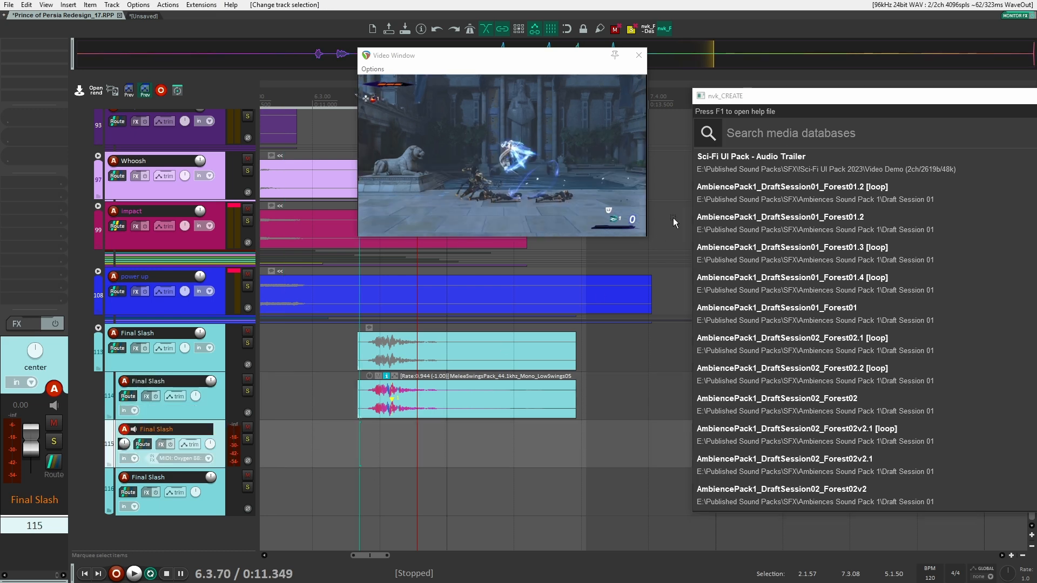
pyautogui.click(762, 145)
pyautogui.write('mwp')
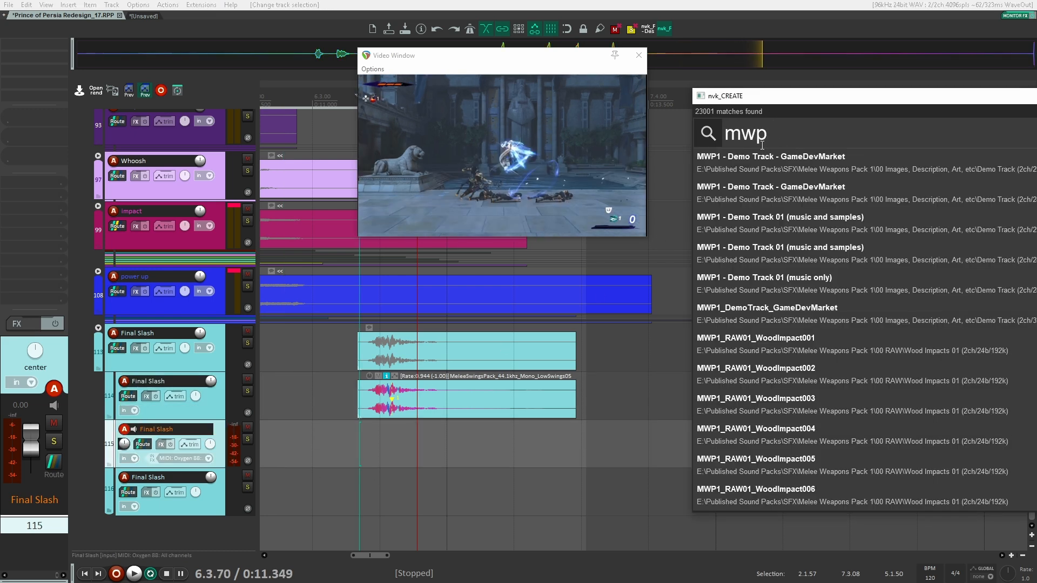
pyautogui.write(' slash')
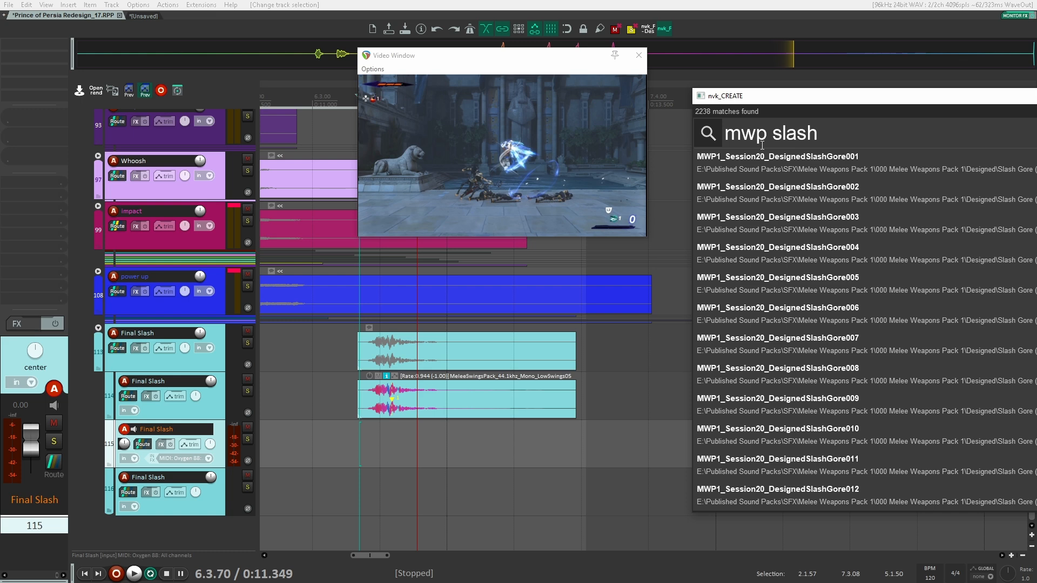
pyautogui.write(' hit')
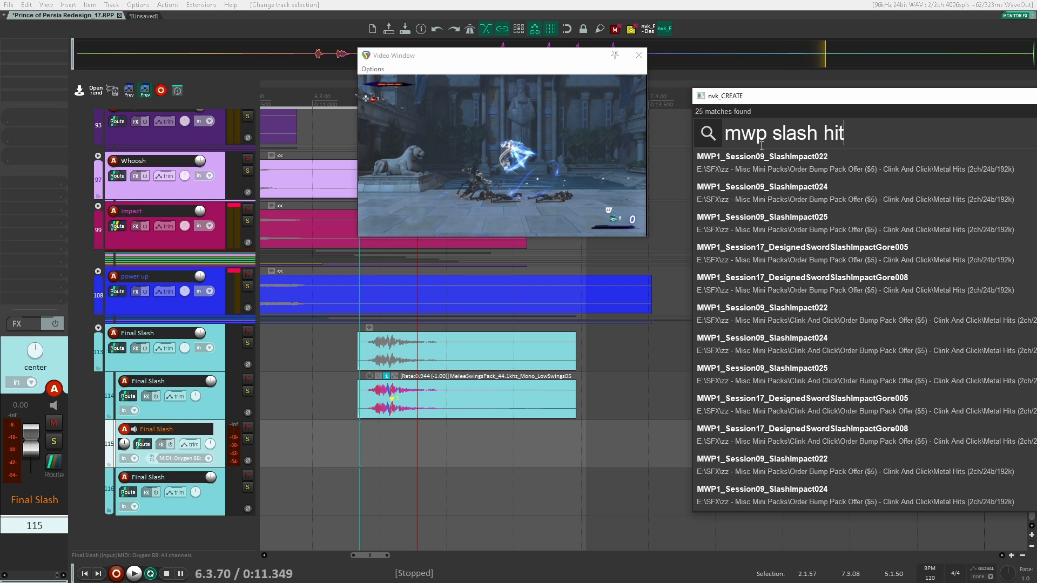
# Audition the SlashImpact and DesignedSwordSlashImpactGore sounds in the "mwp slash hit" results
pyautogui.press('Tab')
pyautogui.press('Down')
pyautogui.press('Down')
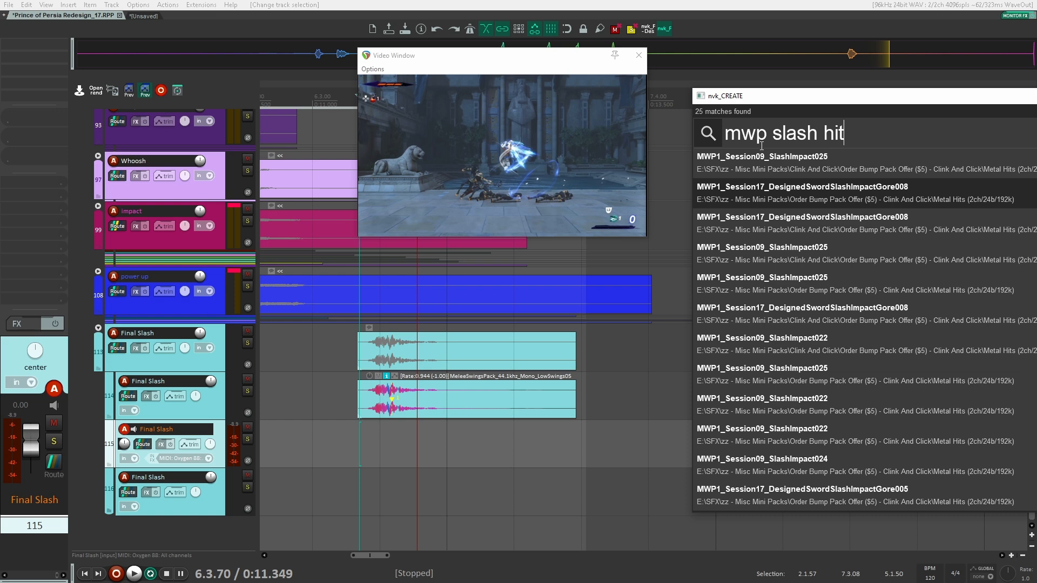
pyautogui.press('Down')
pyautogui.press('Down')
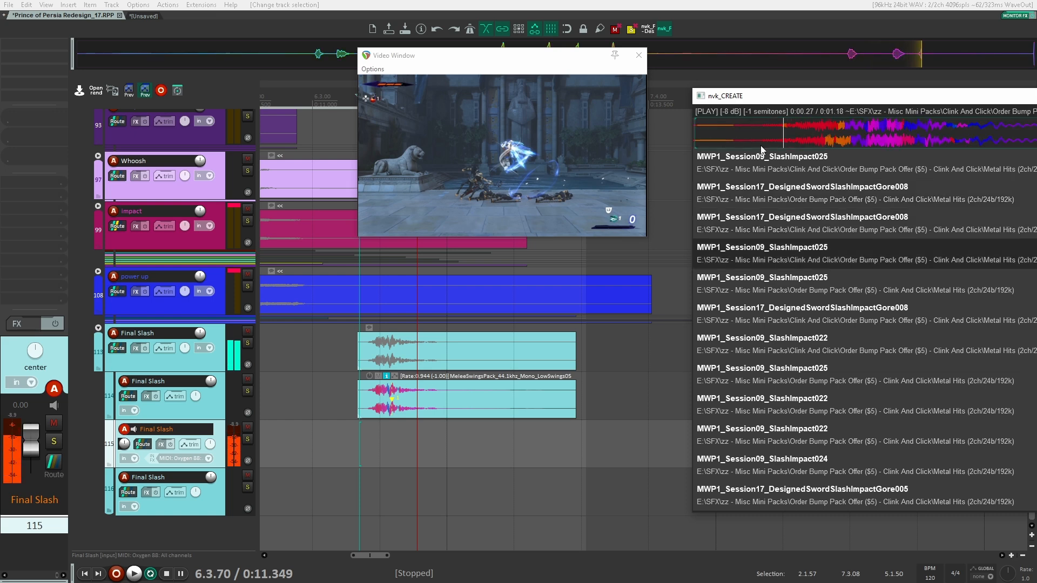
pyautogui.press('Down')
pyautogui.press('Down')
pyautogui.press('Down')
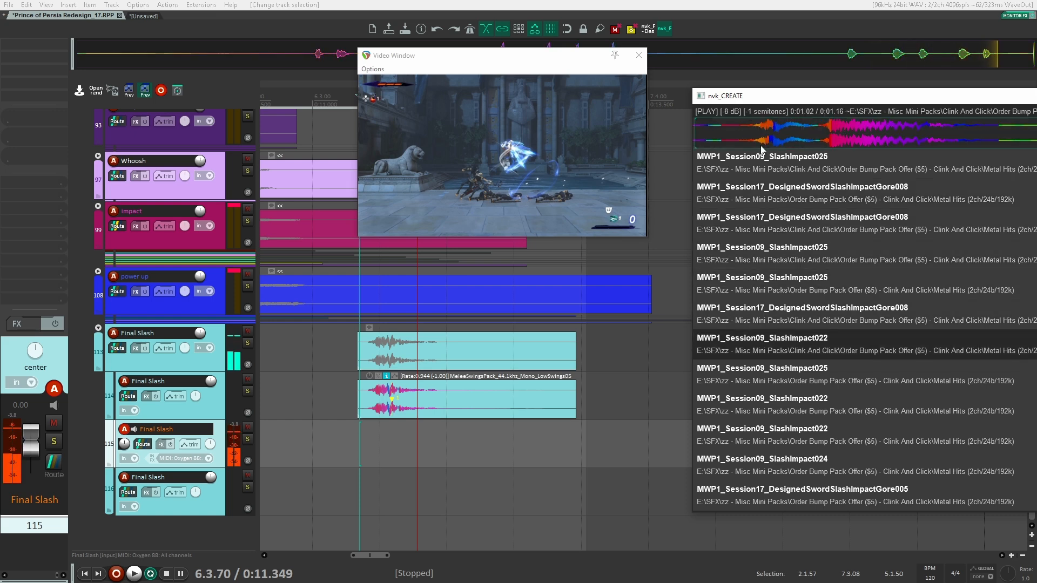
pyautogui.press('Down')
pyautogui.press('Down')
pyautogui.press('Down')
pyautogui.press('Down')
pyautogui.press('Down')
pyautogui.press('Down')
pyautogui.press('Down')
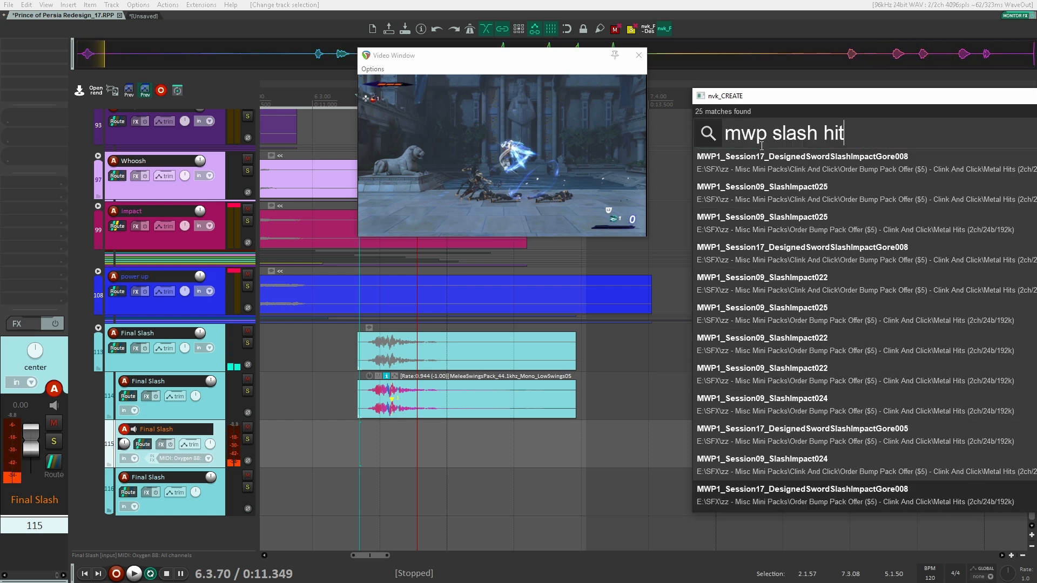
# Broaden the sound library search to "mwp slash"
pyautogui.press('BackSpace')
pyautogui.press('BackSpace')
pyautogui.press('BackSpace')
pyautogui.press('BackSpace')
# Insert MWP1_Session09_SlashImpact004 on the second Final Slash child track and shift it slightly later
pyautogui.press('Down')
pyautogui.press('Down')
pyautogui.press('Down')
pyautogui.press('Return')
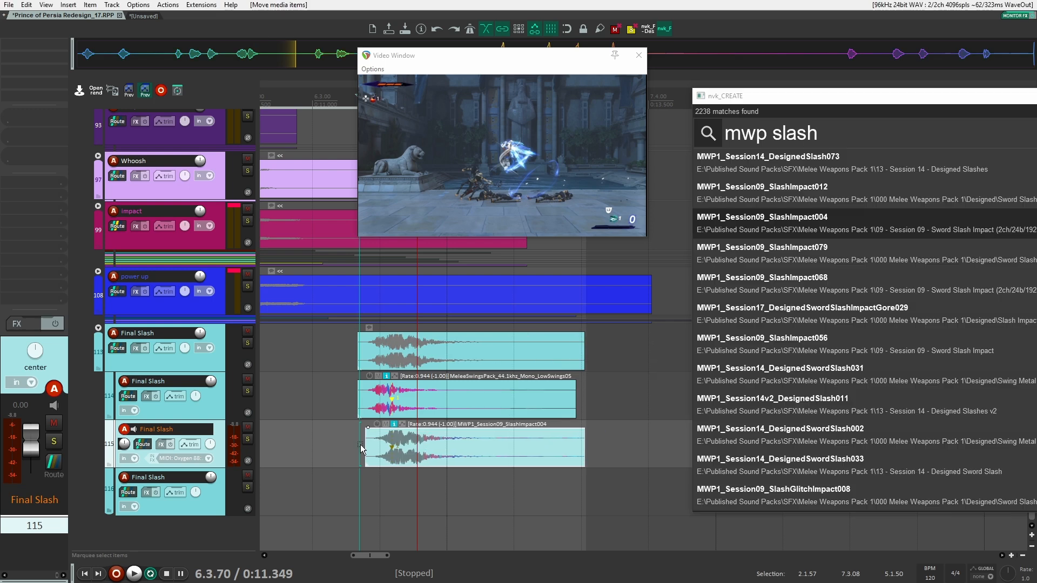
pyautogui.moveTo(395, 448); pyautogui.dragTo(407, 448)
pyautogui.click(362, 449)
# Play the SlashImpact004 layer in the mix and soloed, and delete its clip
pyautogui.press('space')
pyautogui.click(247, 440)
pyautogui.press('space')
pyautogui.press('space')
pyautogui.click(247, 440)
pyautogui.press('space')
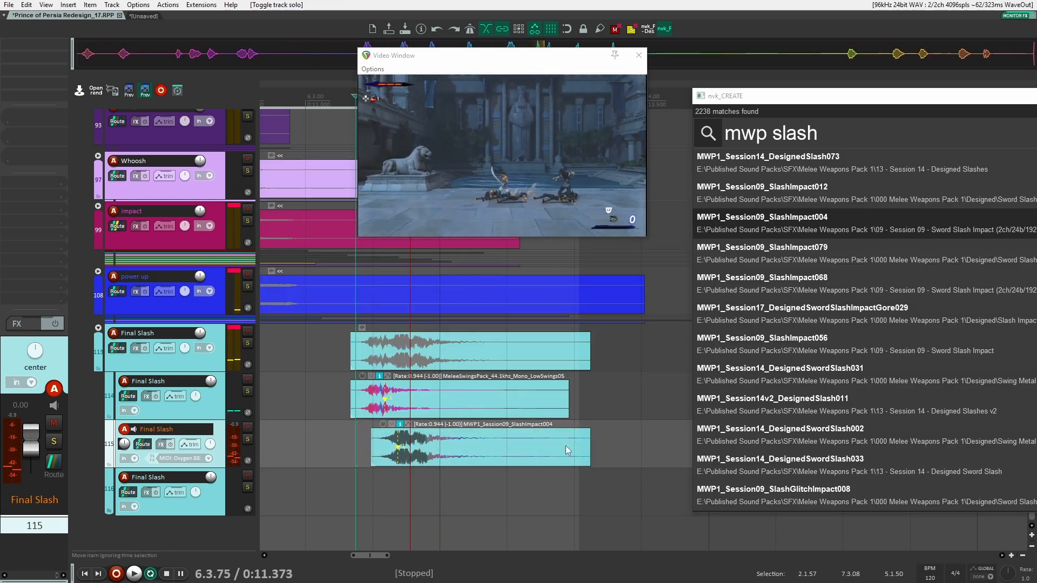
pyautogui.click(567, 450)
pyautogui.press('Delete')
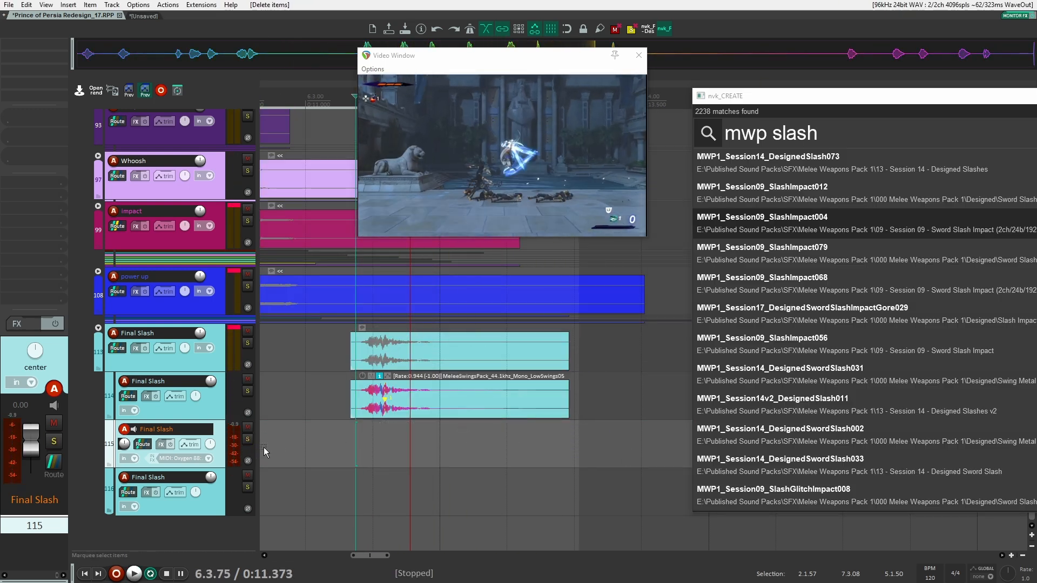
# Audition more "mwp slash" results, from SlashImpact079 through the DesignedSwordSlash sounds
pyautogui.click(801, 252)
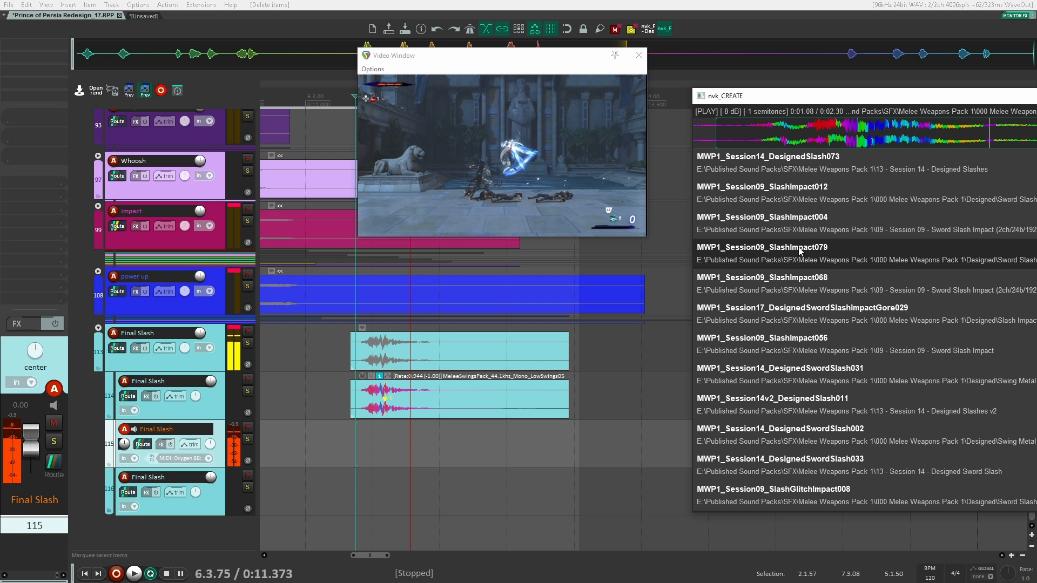
pyautogui.click(797, 280)
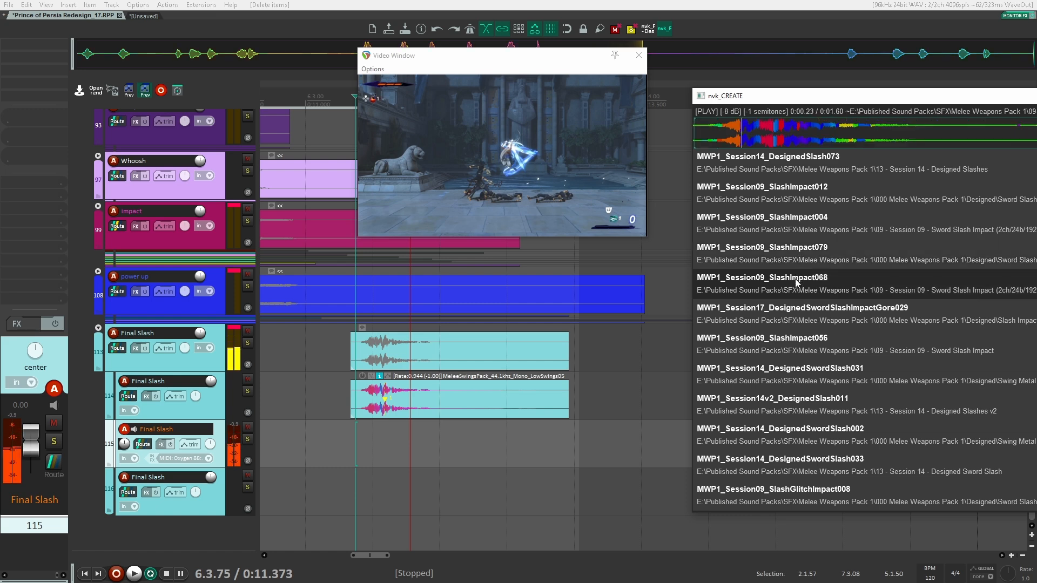
pyautogui.click(791, 323)
pyautogui.click(780, 342)
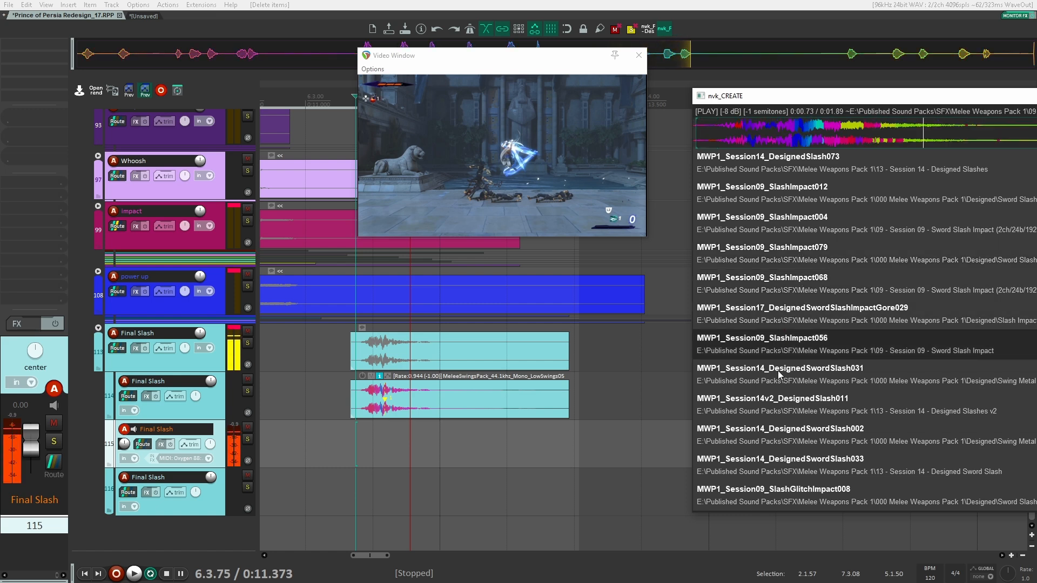
pyautogui.click(778, 371)
pyautogui.press('Down')
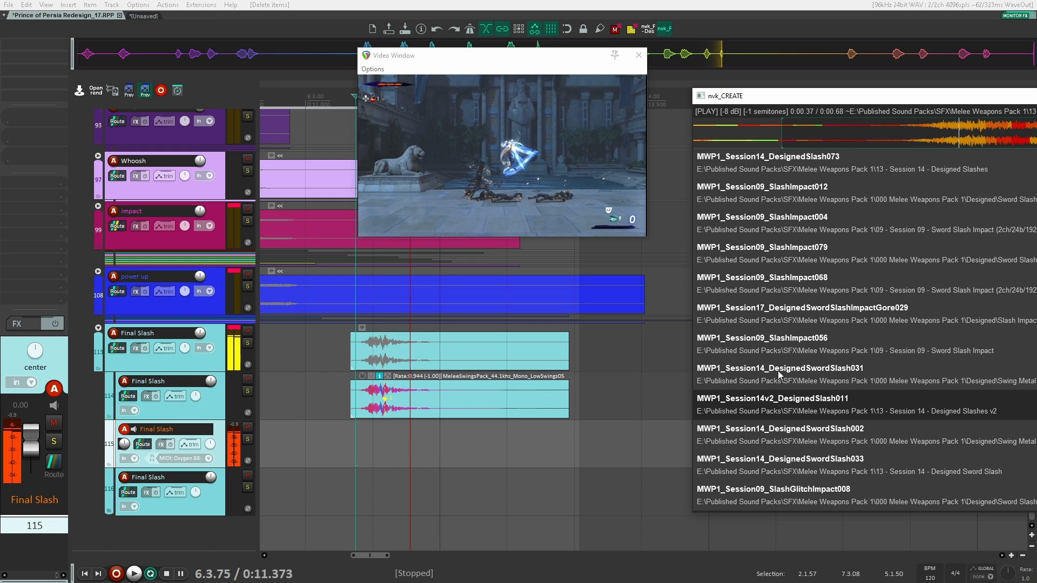
pyautogui.press('Down')
pyautogui.press('Down')
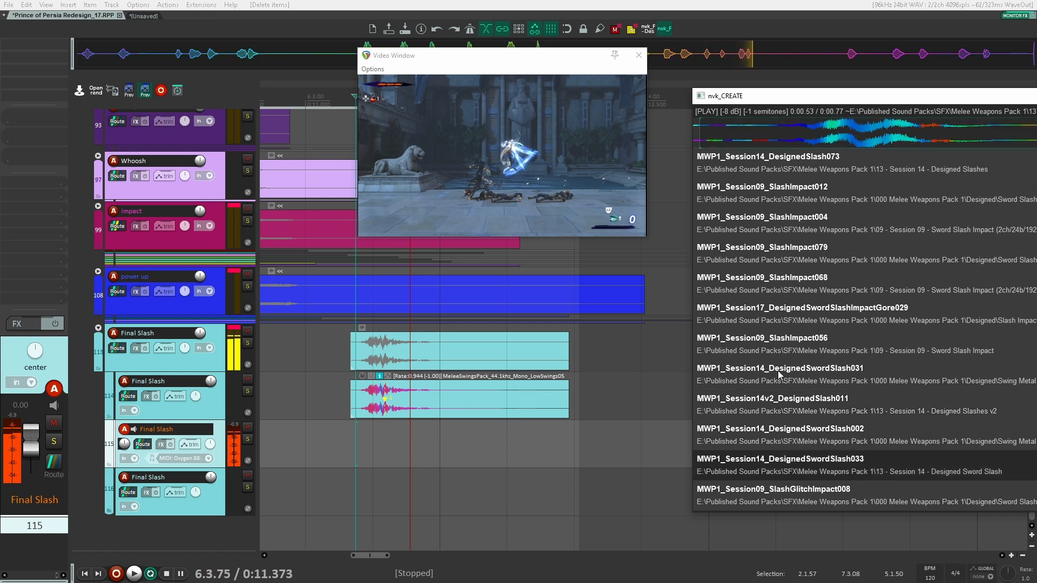
pyautogui.press('Down')
pyautogui.press('Up')
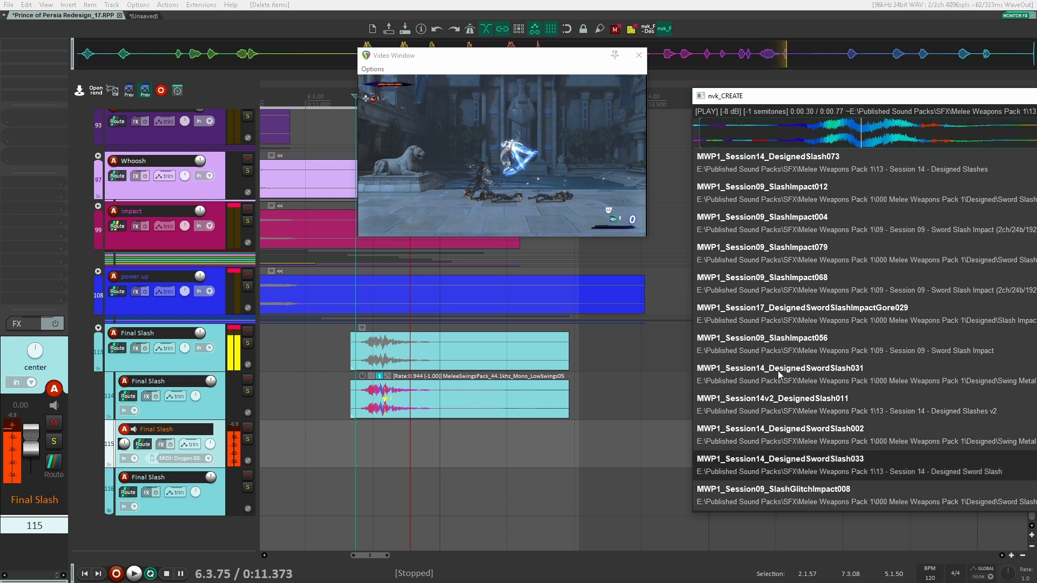
# Audition further slash sounds, insert MWP1_Session14_DesignedSwordSlash029 on the second Final Slash child track, and shift it slightly later
pyautogui.press('Down')
pyautogui.press('Down')
pyautogui.press('Down')
pyautogui.press('Down')
pyautogui.press('Down')
pyautogui.press('Down')
pyautogui.press('Down')
pyautogui.press('Down')
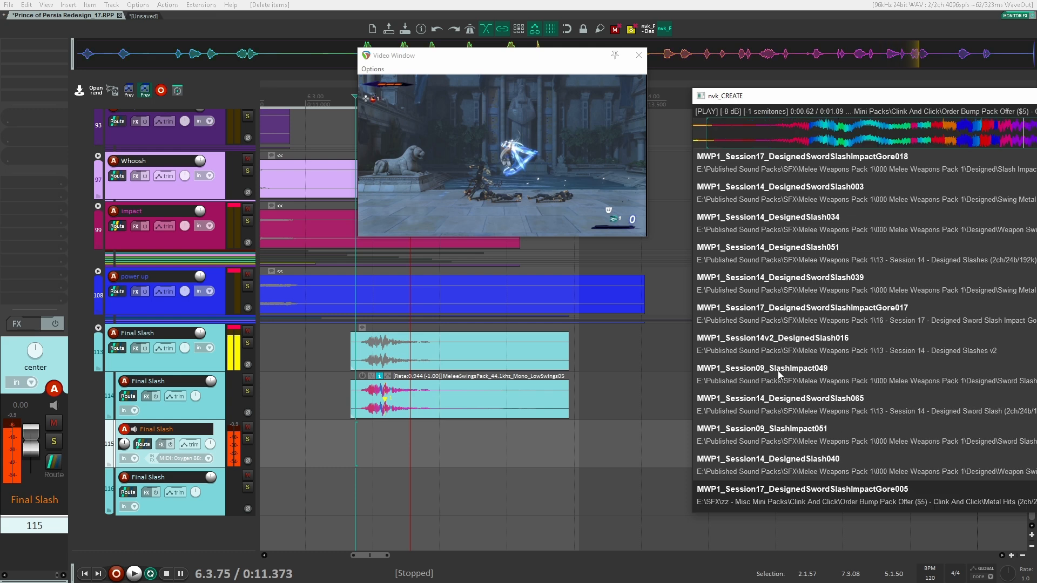
pyautogui.press('Return')
pyautogui.moveTo(453, 453); pyautogui.dragTo(468, 454)
# Play the final slash repeatedly from just before its clips to check the swing and sword slash layers against the video
pyautogui.click(352, 453)
pyautogui.press('space')
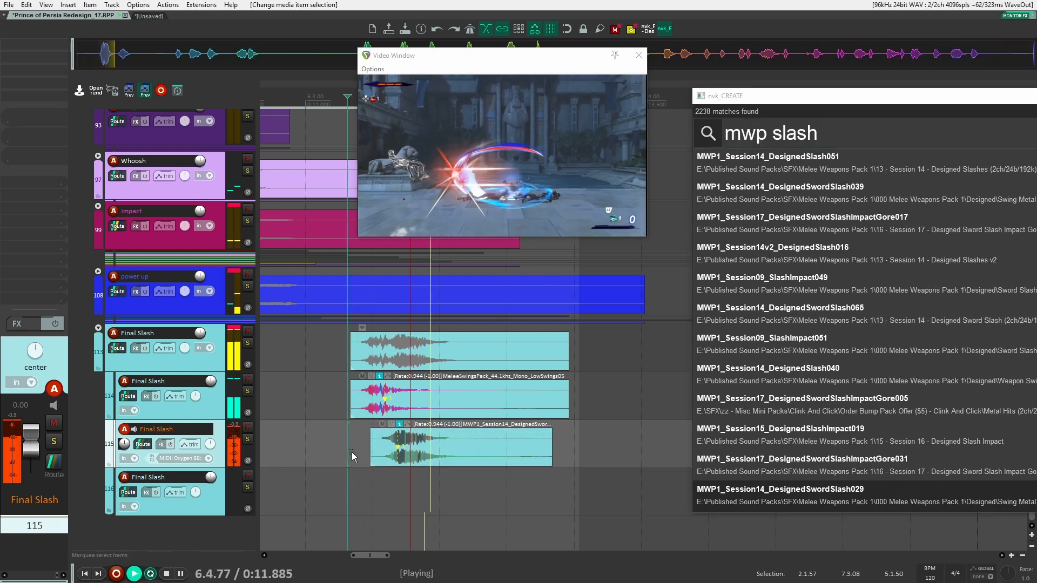
pyautogui.press('space')
pyautogui.press('space')
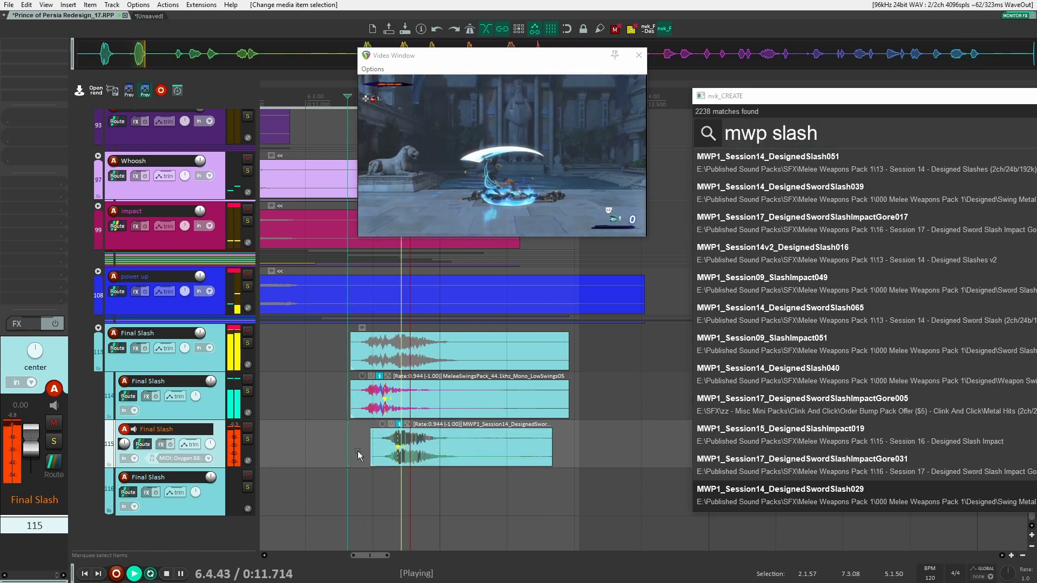
pyautogui.press('space')
pyautogui.press('space')
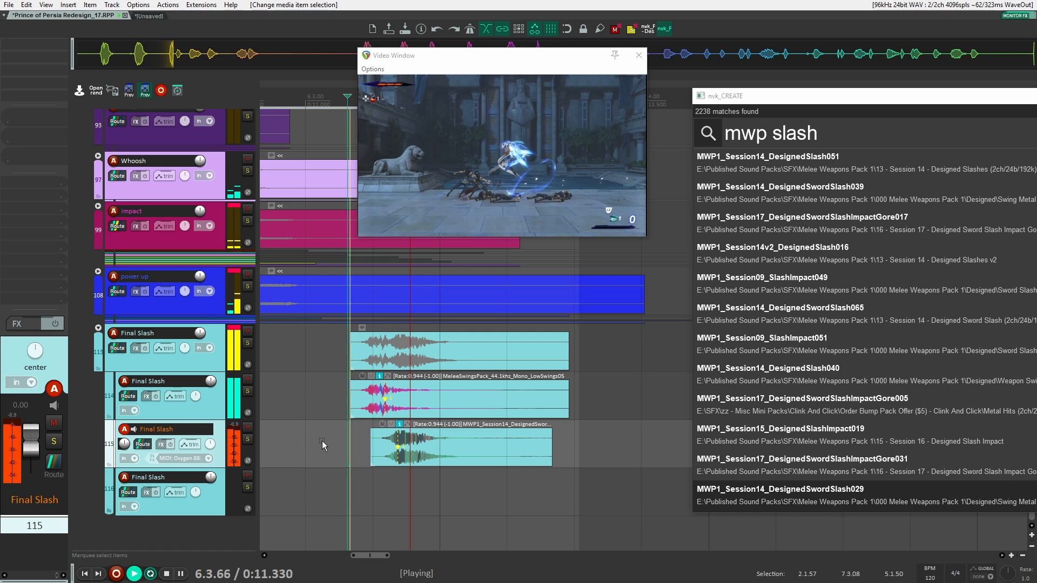
pyautogui.press('space')
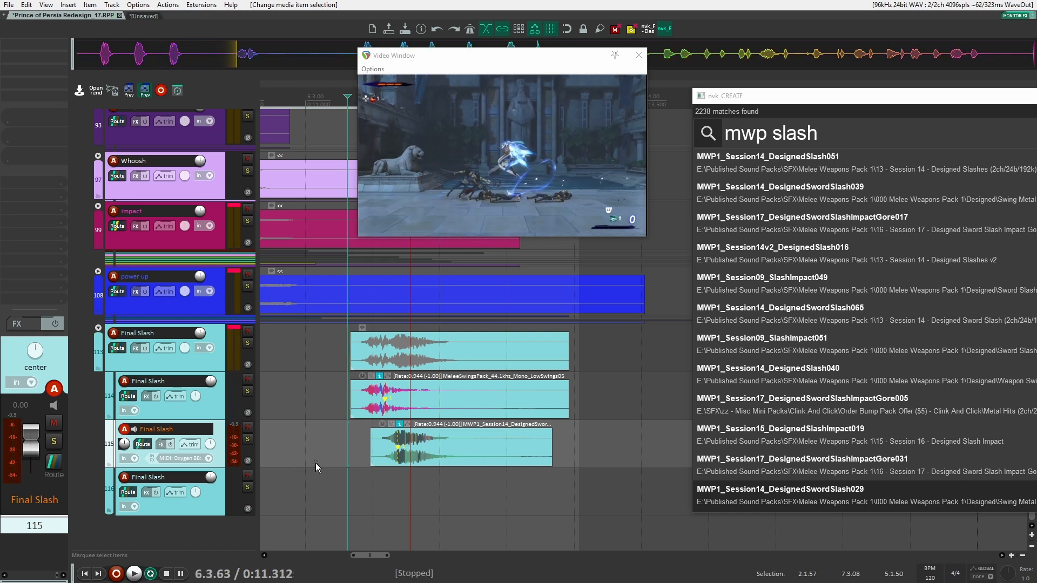
# Compare the final slash with the original game audio by playing the POP - OG_DAW track soloed, then unsolo it and replay the mix
pyautogui.scroll(15, 311, 465)
pyautogui.click(247, 224)
pyautogui.press('space')
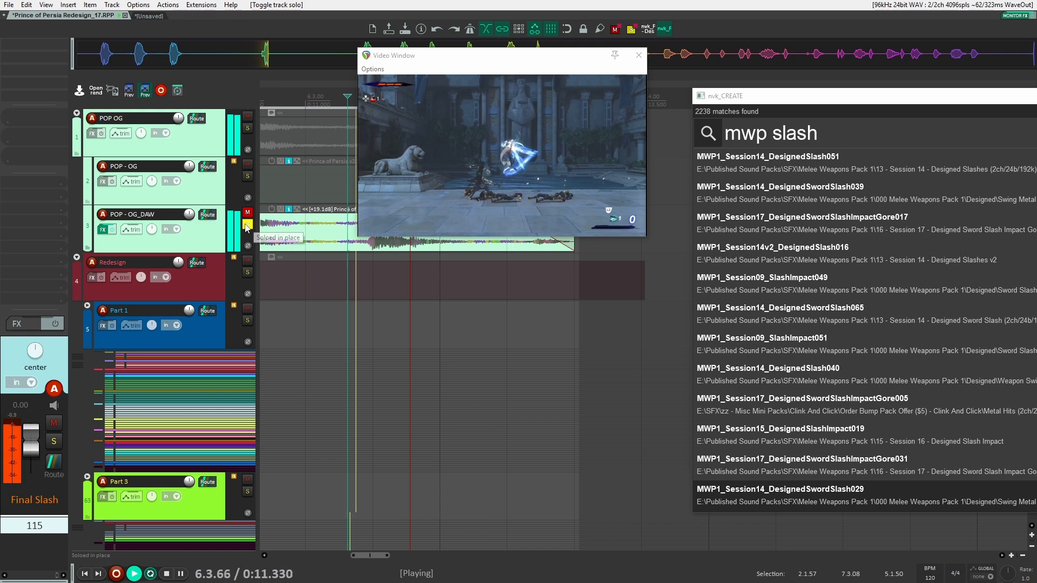
pyautogui.press('space')
pyautogui.press('space')
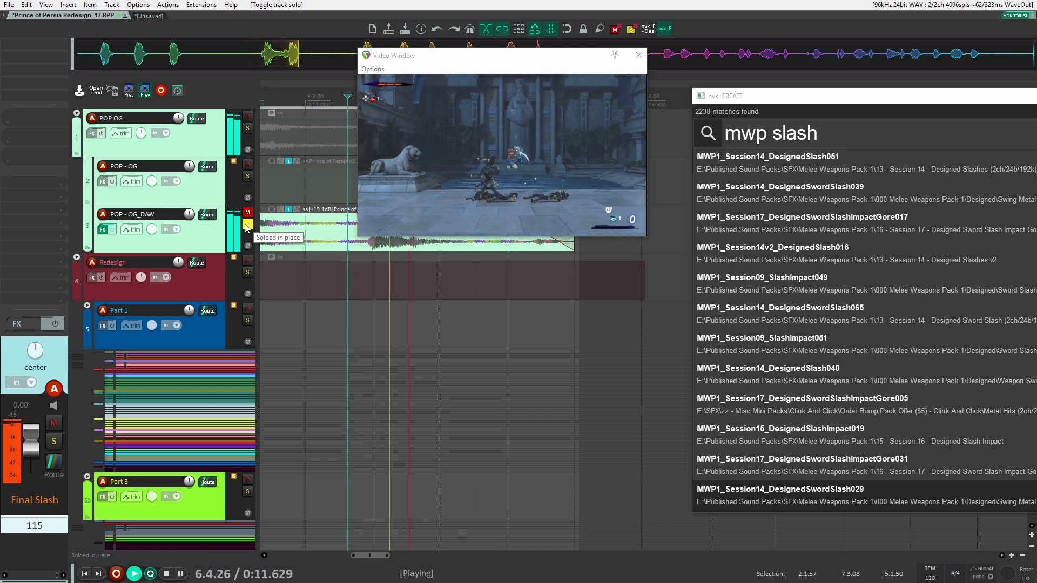
pyautogui.press('space')
pyautogui.click(247, 225)
pyautogui.scroll(-15, 337, 455)
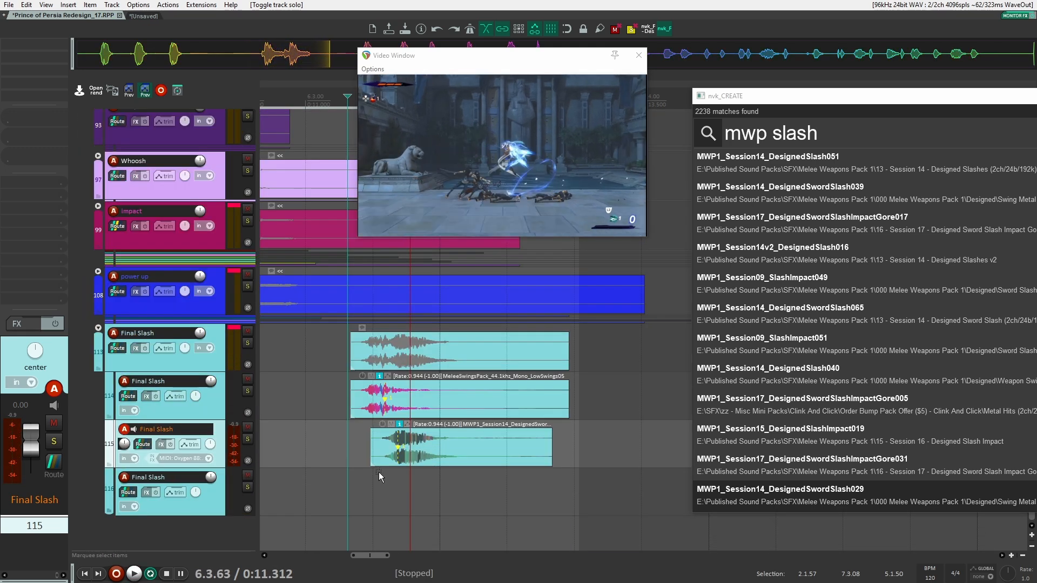
pyautogui.press('space')
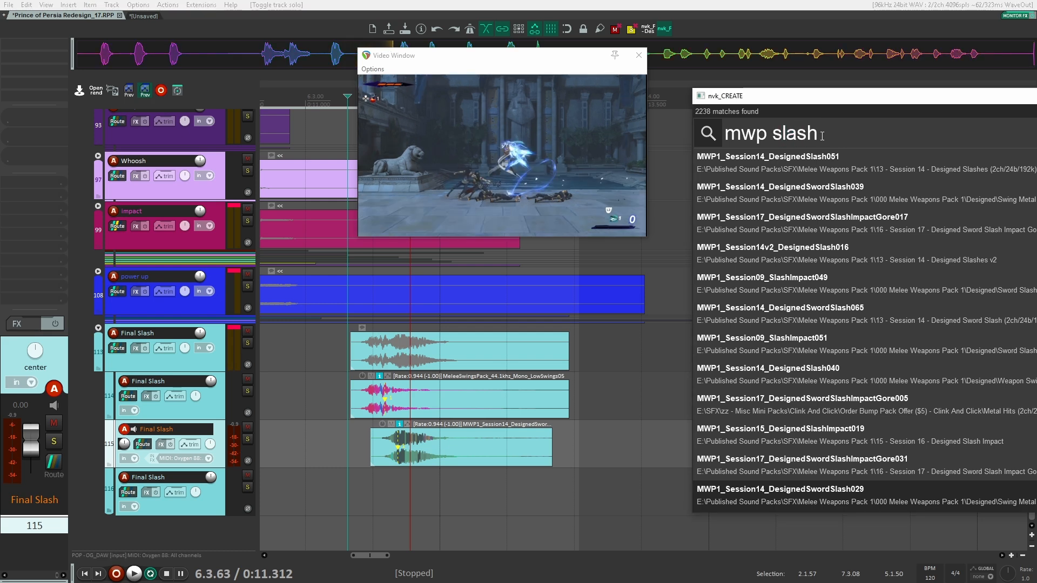
# Search the sound library for "mwp slash hit" and then "mwp slash or mwp", and browse the results
pyautogui.write('hit')
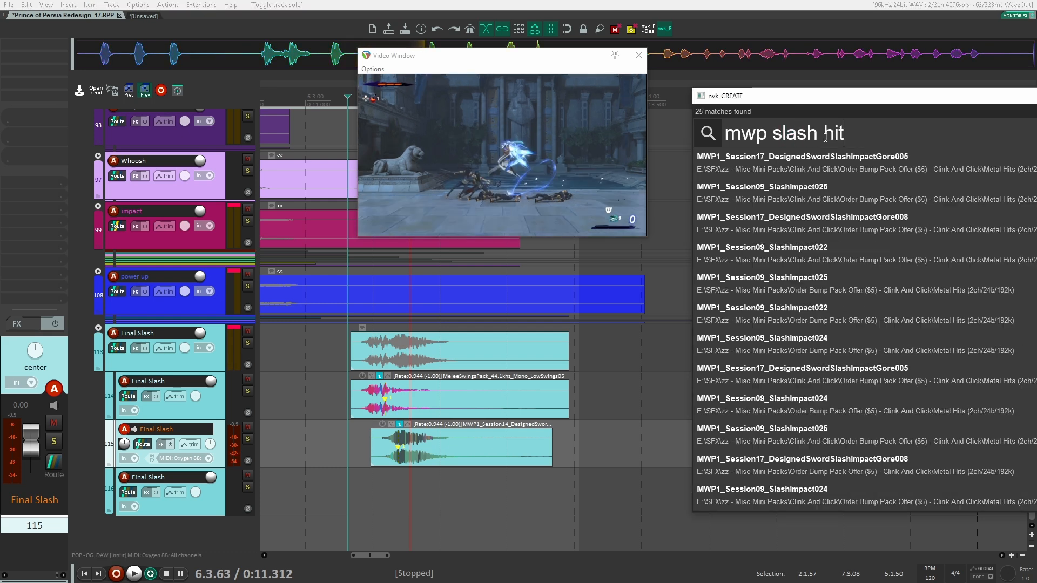
pyautogui.press('BackSpace')
pyautogui.press('BackSpace')
pyautogui.press('BackSpace')
pyautogui.press('BackSpace')
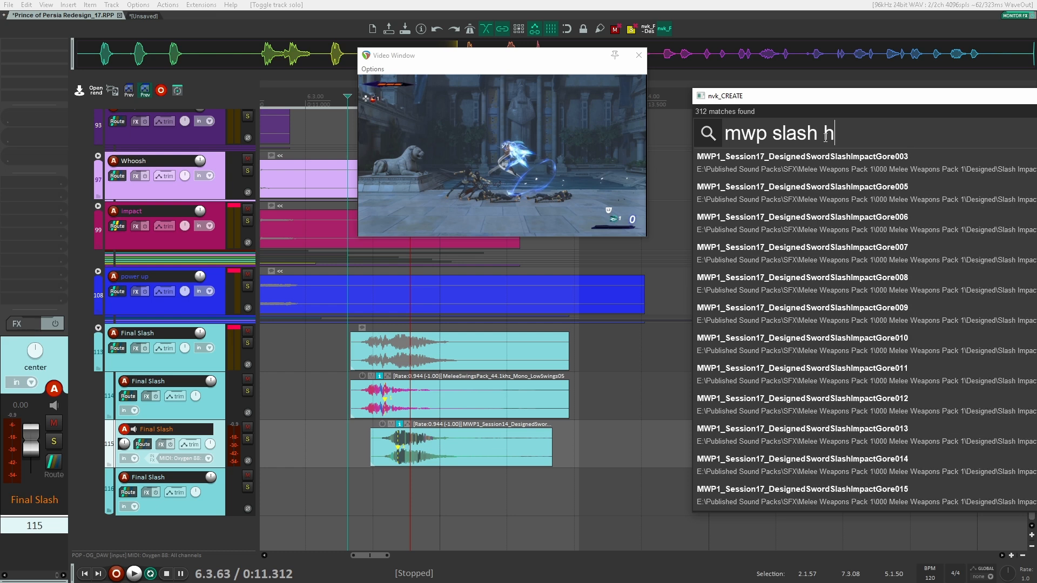
pyautogui.write('or mwp')
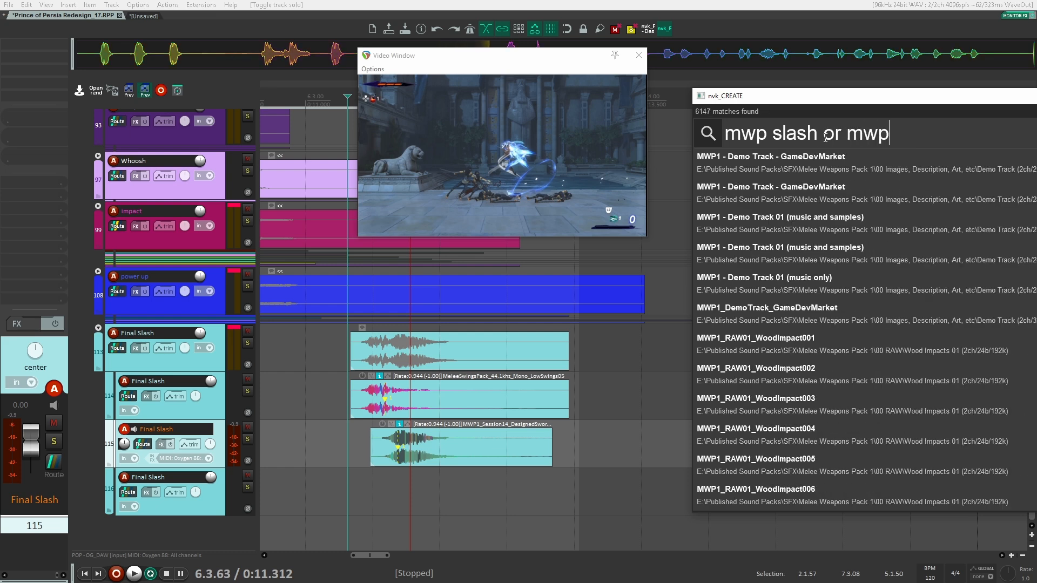
pyautogui.press('Down')
pyautogui.press('Down')
pyautogui.press('Down')
pyautogui.press('Down')
pyautogui.press('Down')
pyautogui.press('Down')
pyautogui.press('Down')
pyautogui.press('Down')
pyautogui.press('Down')
# Return the library search to "mwp slash" and go through its results
pyautogui.press('BackSpace')
pyautogui.press('BackSpace')
pyautogui.press('BackSpace')
pyautogui.press('BackSpace')
pyautogui.press('BackSpace')
pyautogui.press('BackSpace')
pyautogui.press('BackSpace')
pyautogui.press('BackSpace')
pyautogui.press('BackSpace')
pyautogui.press('BackSpace')
pyautogui.press('BackSpace')
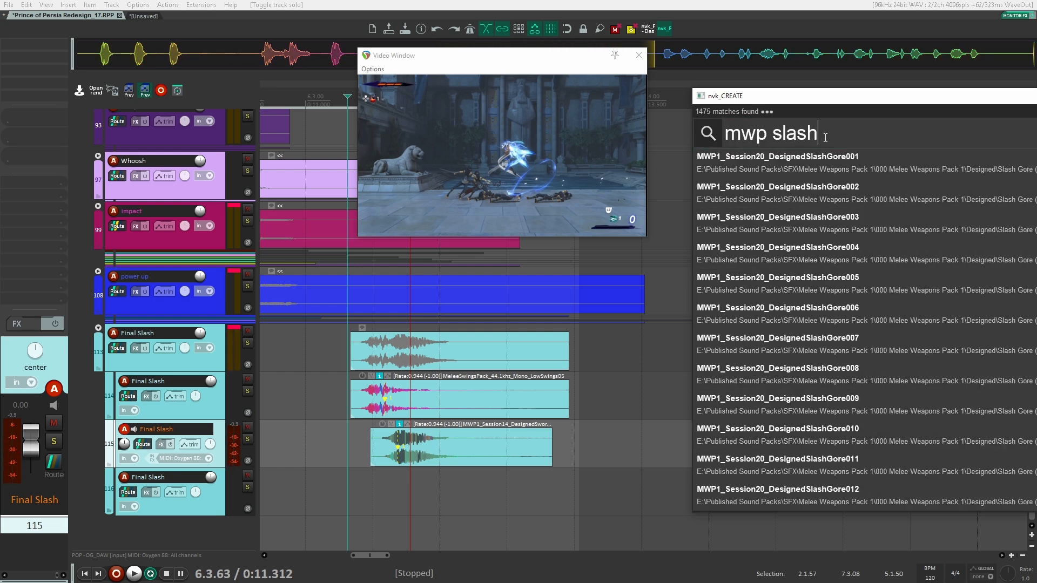
pyautogui.press('Down')
pyautogui.press('Down')
pyautogui.press('Down')
pyautogui.press('Down')
pyautogui.press('Down')
pyautogui.press('Down')
pyautogui.press('Down')
pyautogui.press('Down')
# Search the sound library for "mwp designed hit" and browse the results
pyautogui.press('BackSpace')
pyautogui.press('BackSpace')
pyautogui.press('BackSpace')
pyautogui.press('BackSpace')
pyautogui.press('BackSpace')
pyautogui.write('designed hit')
pyautogui.press('Down')
pyautogui.press('Down')
pyautogui.press('Down')
pyautogui.press('Down')
pyautogui.press('BackSpace')
pyautogui.press('BackSpace')
pyautogui.press('BackSpace')
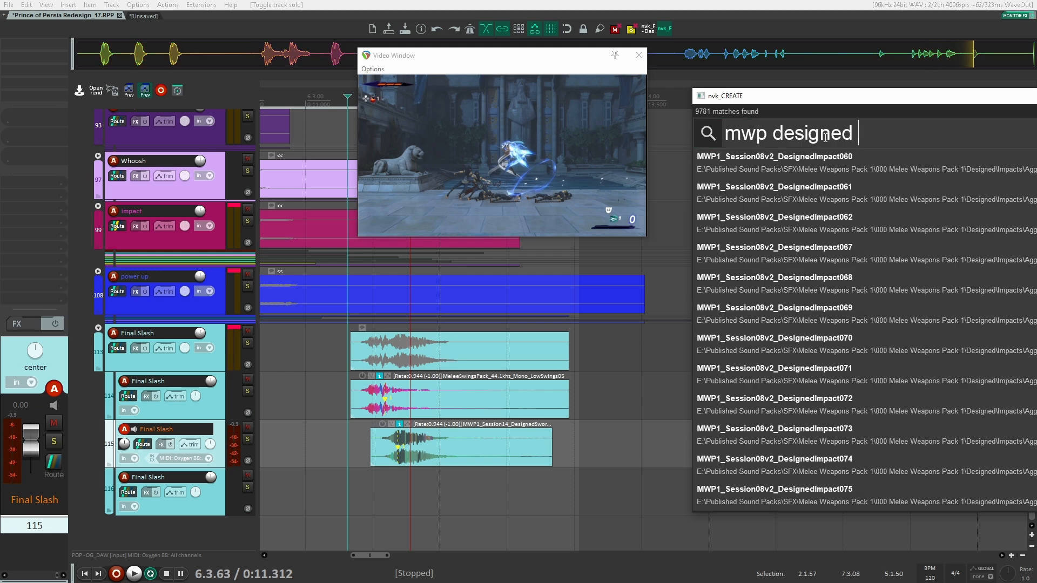
# Search the sound library for "mwp designed impact" and audition results down to MWP1_Session15_DesignedMetalScrapeImpact066
pyautogui.write('impact')
pyautogui.press('Down')
pyautogui.press('Down')
pyautogui.press('Down')
pyautogui.press('Down')
pyautogui.press('Down')
pyautogui.press('Down')
pyautogui.press('Down')
# Try MWP1_Session15_DesignedMetalScrapeImpact066 on the third Final Slash child track against the video, and delete its clip
pyautogui.moveTo(826, 142); pyautogui.dragTo(413, 492)
pyautogui.press('space')
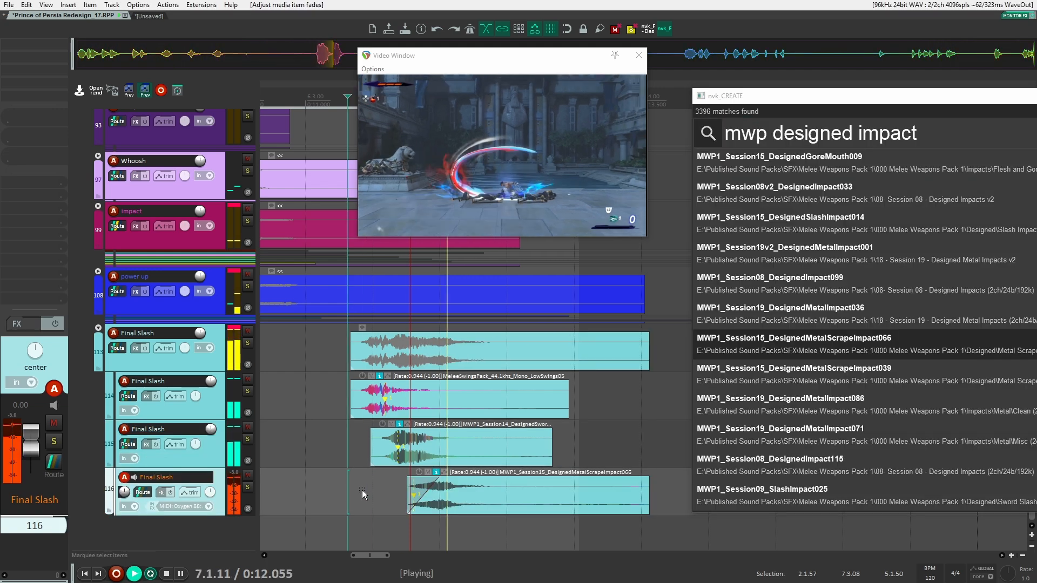
pyautogui.press('space')
pyautogui.click(494, 492)
pyautogui.press('Delete')
# Audition further "mwp designed impact" results, among them DesignedSwordSlashImpactGore010, through MWP1_Session09_SlashImpact073
pyautogui.click(832, 380)
pyautogui.click(828, 288)
pyautogui.click(824, 228)
pyautogui.click(827, 256)
pyautogui.scroll(-3, 827, 254)
pyautogui.click(845, 441)
pyautogui.scroll(-3, 853, 421)
pyautogui.click(864, 377)
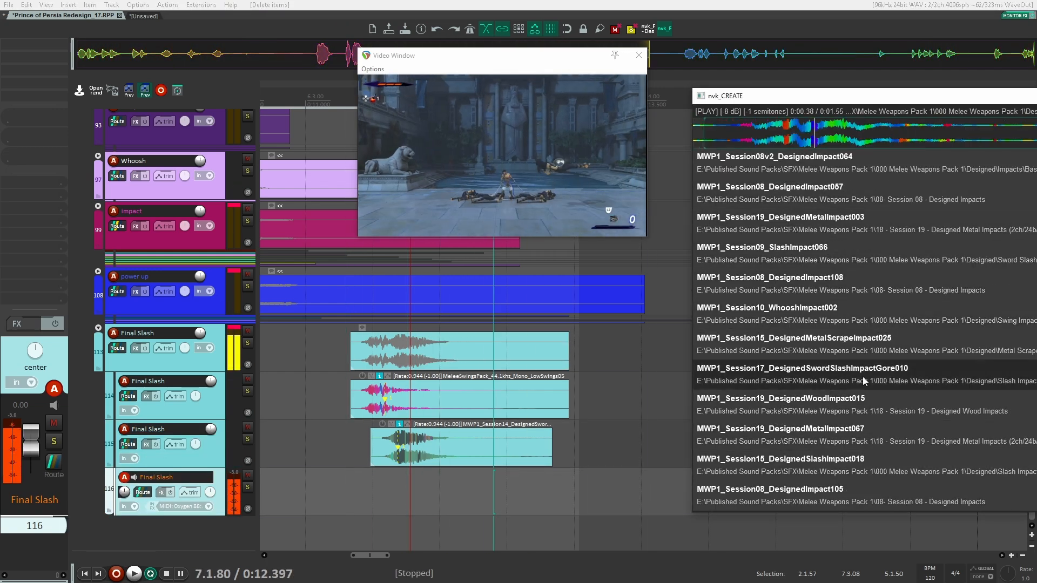
pyautogui.click(849, 463)
pyautogui.click(851, 346)
pyautogui.scroll(-4, 858, 411)
pyautogui.scroll(-4, 861, 420)
pyautogui.click(858, 345)
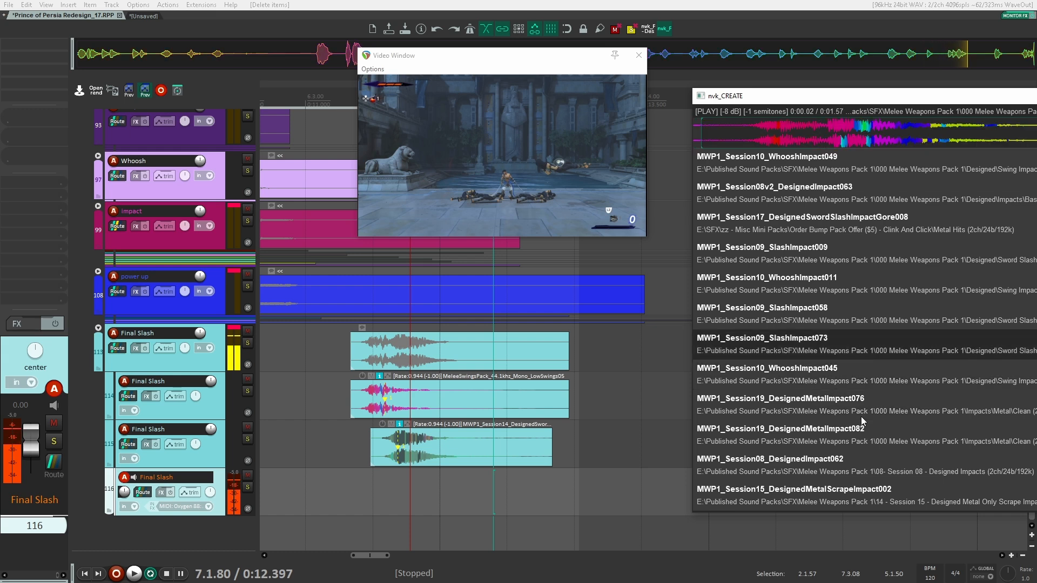
# Insert MWP1_Session09_SlashImpact073 on the third Final Slash child track, trim its start, shift it earlier, and play it with the video
pyautogui.moveTo(859, 345); pyautogui.dragTo(443, 492)
pyautogui.moveTo(440, 479); pyautogui.dragTo(445, 480)
pyautogui.moveTo(476, 494); pyautogui.dragTo(453, 495)
pyautogui.press('space')
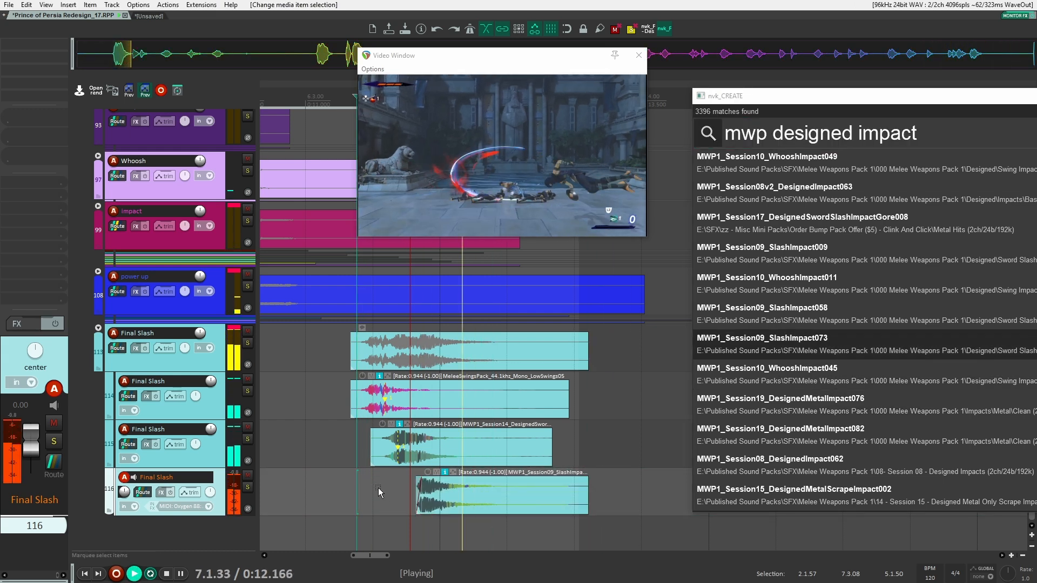
pyautogui.press('space')
pyautogui.press('space')
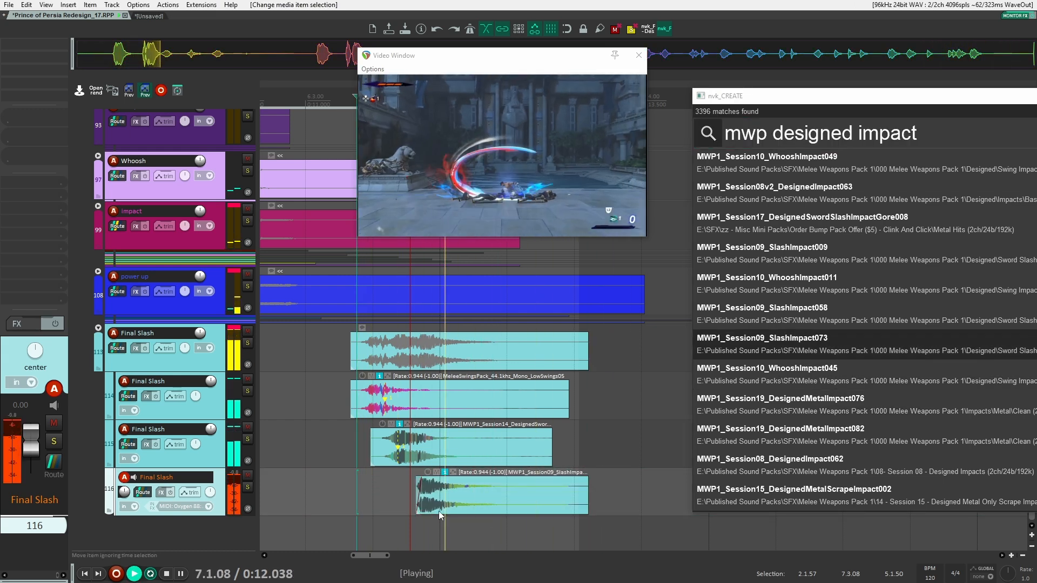
pyautogui.press('space')
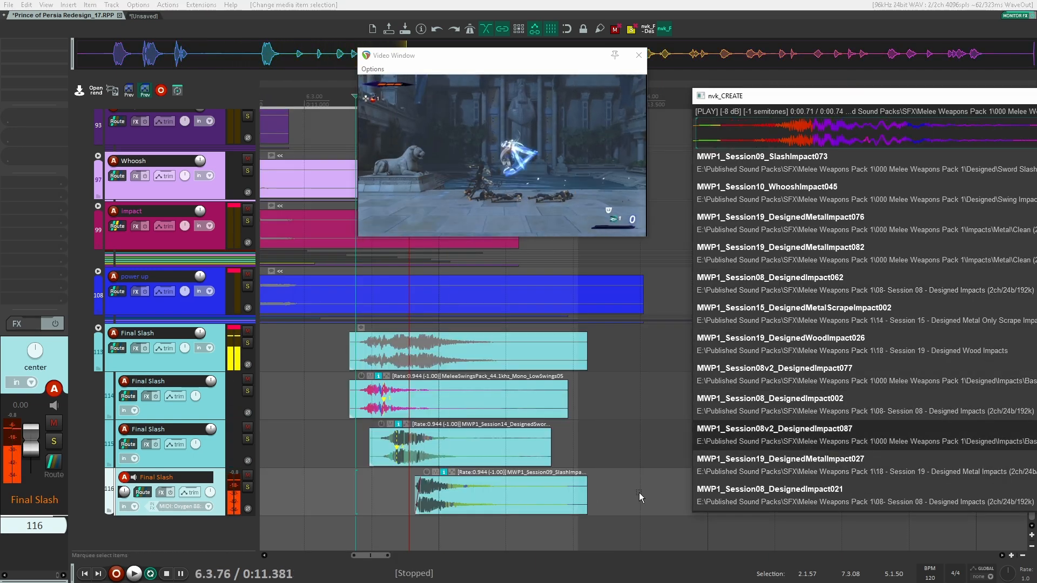
# Search the sound library for "designed kick" and audition the kick impact, short kick and punch results
pyautogui.press('Return')
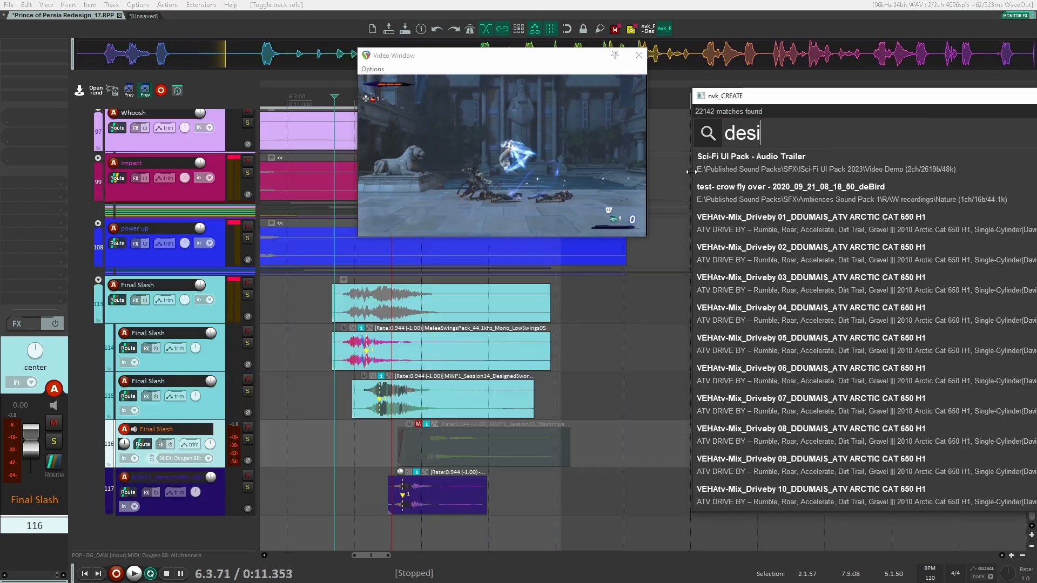
pyautogui.write('gned kick')
pyautogui.press('Down')
pyautogui.press('Down')
pyautogui.press('Down')
pyautogui.press('Down')
pyautogui.press('Down')
pyautogui.press('Down')
pyautogui.press('Down')
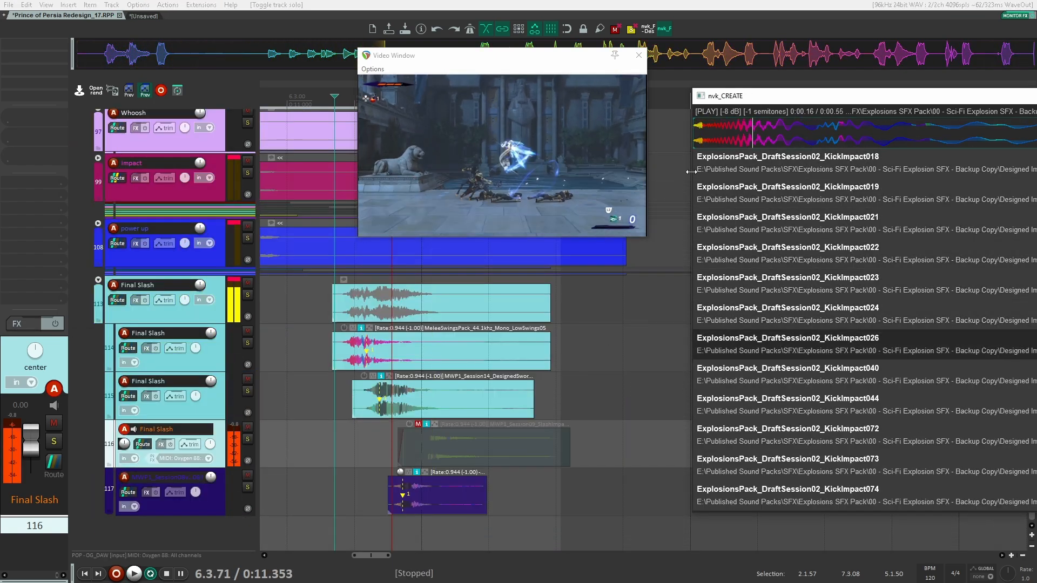
pyautogui.press('Down')
pyautogui.press('Down')
pyautogui.press('Down')
pyautogui.press('Down')
pyautogui.press('Down')
pyautogui.press('Down')
pyautogui.press('Down')
pyautogui.press('Down')
pyautogui.press('Down')
pyautogui.press('Down')
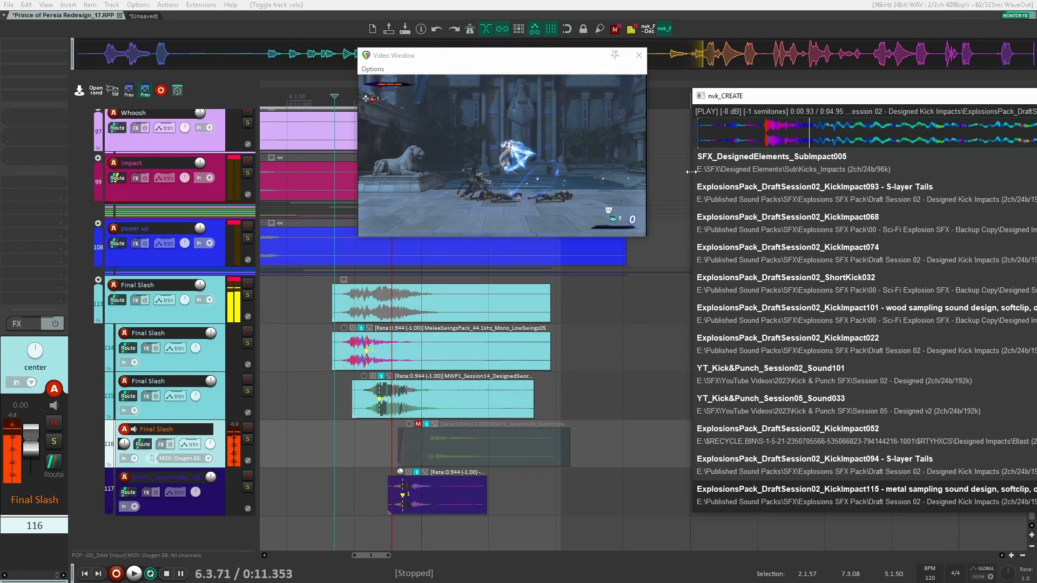
pyautogui.press('Down')
pyautogui.press('Down')
pyautogui.press('Down')
pyautogui.press('Down')
pyautogui.press('Down')
pyautogui.press('Down')
pyautogui.press('Down')
pyautogui.press('Down')
pyautogui.press('Down')
pyautogui.press('Down')
pyautogui.press('Down')
pyautogui.press('Down')
pyautogui.press('Down')
pyautogui.press('Down')
pyautogui.press('Down')
pyautogui.press('Down')
pyautogui.press('Down')
pyautogui.press('Down')
pyautogui.press('Down')
pyautogui.press('Down')
pyautogui.press('Up')
pyautogui.press('Up')
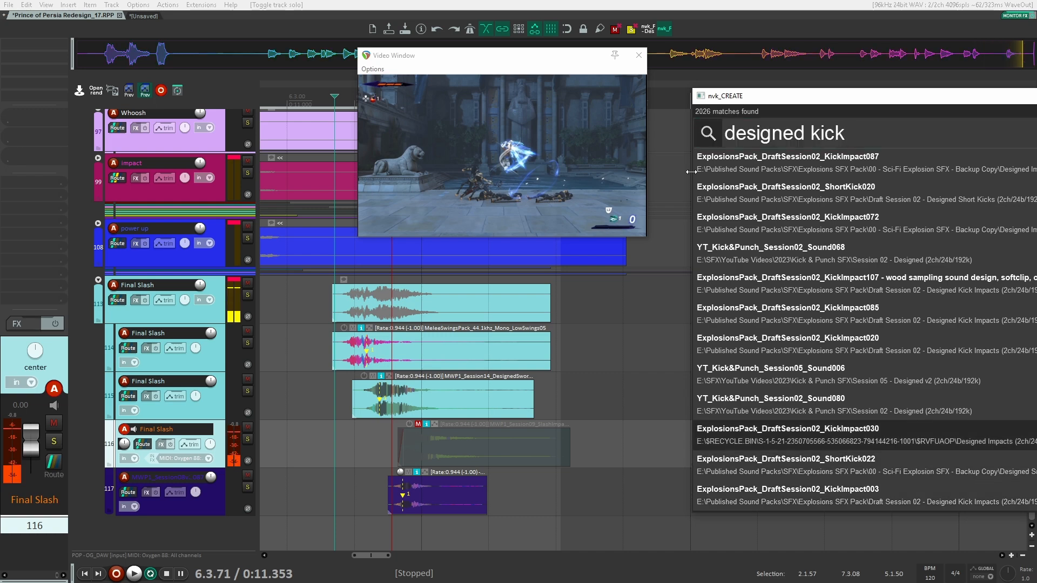
pyautogui.press('Down')
pyautogui.press('Down')
pyautogui.press('Down')
pyautogui.press('Down')
pyautogui.press('Down')
pyautogui.press('Down')
pyautogui.press('Down')
pyautogui.press('Down')
pyautogui.press('Down')
pyautogui.press('Down')
pyautogui.press('Down')
pyautogui.press('Down')
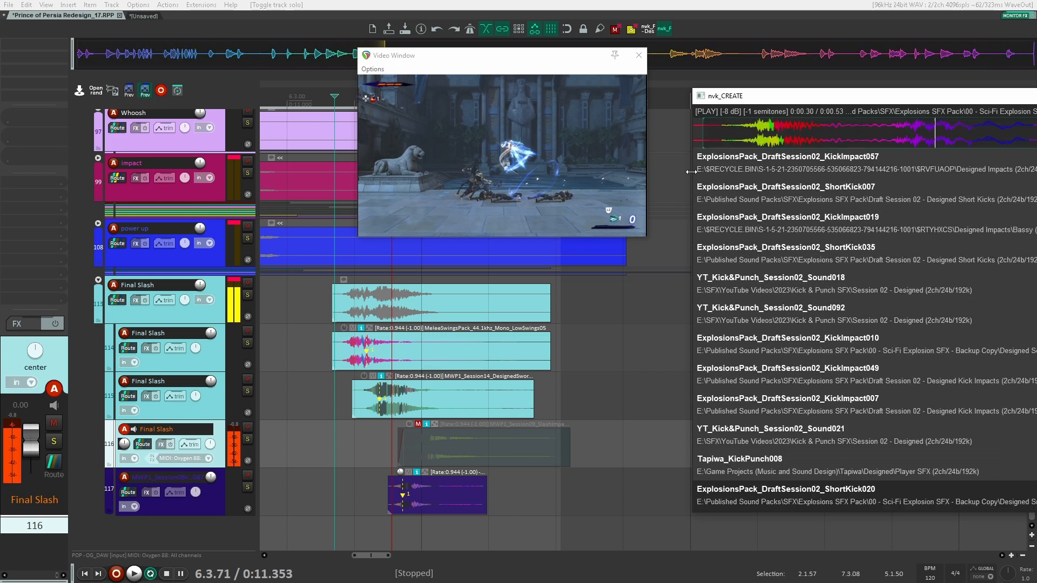
# Audition more kick sounds, insert ExplosionsPack_DraftSession02_ShortKick013 on a new track below the Final Slash group at the slash impact, and play the mix
pyautogui.press('Down')
pyautogui.press('Down')
pyautogui.press('Down')
pyautogui.press('Down')
pyautogui.press('Down')
pyautogui.press('Down')
pyautogui.press('Down')
pyautogui.press('Down')
pyautogui.press('Down')
pyautogui.press('Up')
pyautogui.moveTo(723, 465); pyautogui.dragTo(422, 532)
pyautogui.press('space')
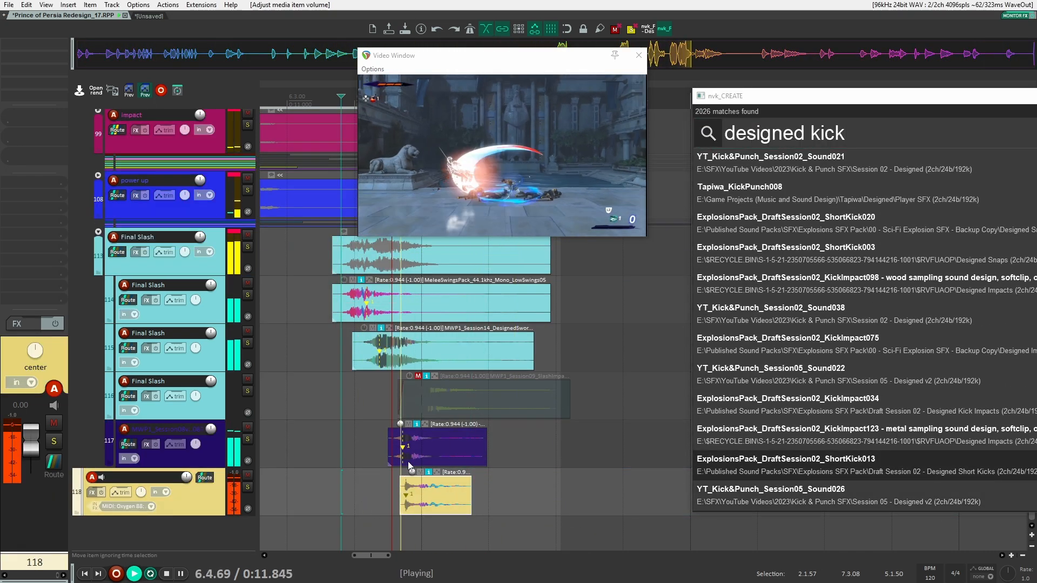
# Nest the kick track inside the Final Slash group with a Neutron 2 Equalizer on it, and play the mix
pyautogui.moveTo(143, 477); pyautogui.dragTo(162, 468)
pyautogui.press('space')
pyautogui.press('space')
pyautogui.scroll(20, 347, 387)
pyautogui.press('space')
pyautogui.press('space')
pyautogui.scroll(-20, 382, 366)
pyautogui.click(161, 492)
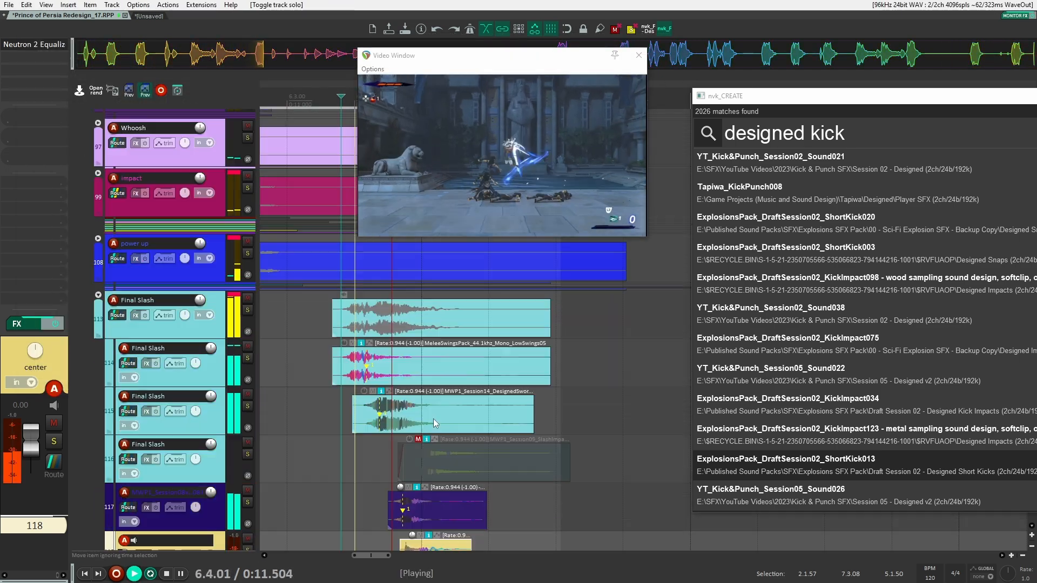
# Search the library for "designed gore", insert GOREStab_Designed Slash Impact 06 on a new Final Slash child track panned 36% left, and play the mix
pyautogui.press('BackSpace')
pyautogui.press('BackSpace')
pyautogui.press('BackSpace')
pyautogui.press('BackSpace')
pyautogui.write('gore')
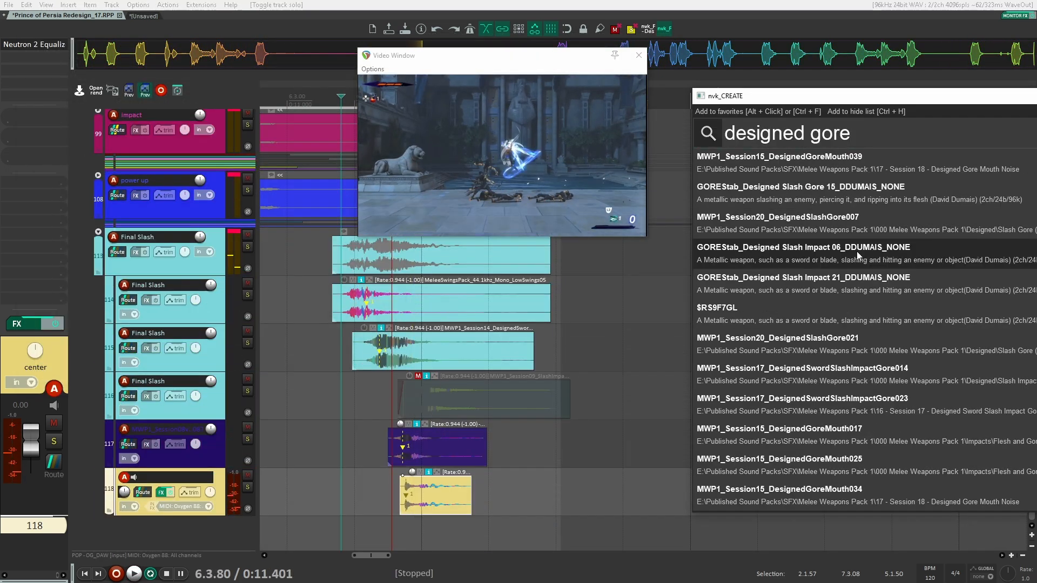
pyautogui.moveTo(859, 253); pyautogui.dragTo(397, 532)
pyautogui.moveTo(162, 477); pyautogui.dragTo(172, 468)
pyautogui.press('space')
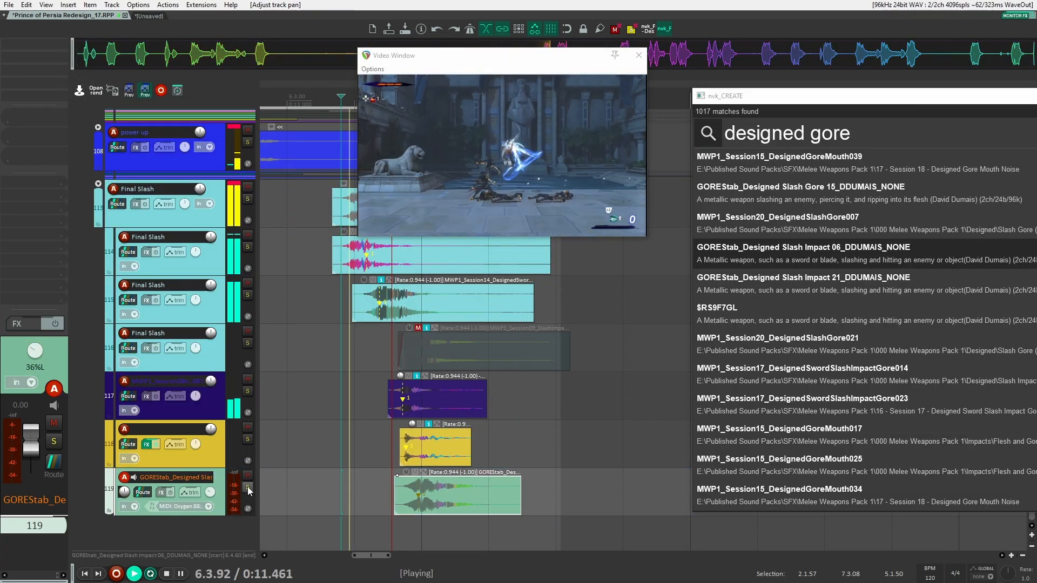
pyautogui.press('space')
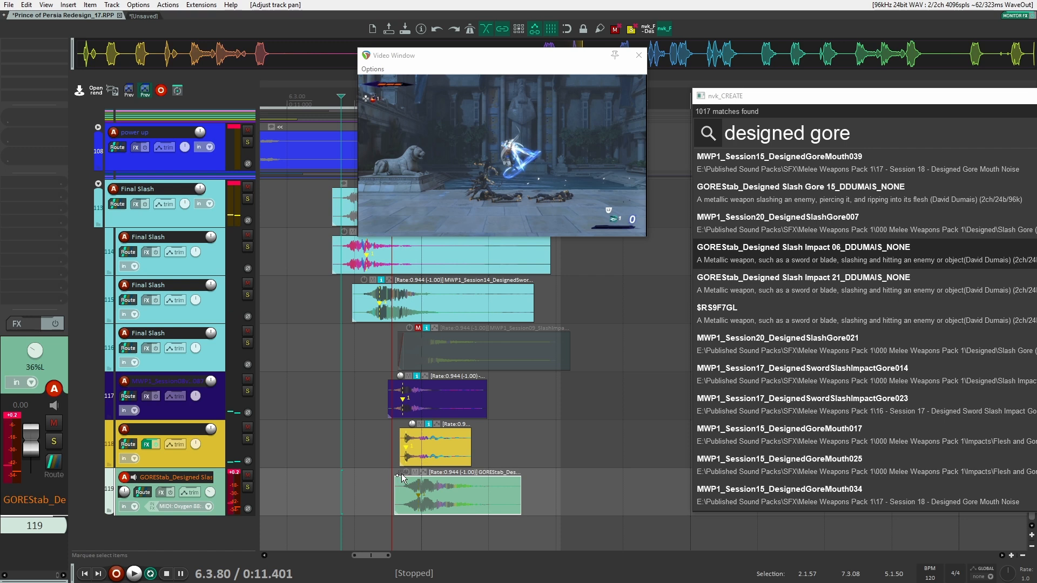
# Shift the gore slash impact slightly earlier, lower the item to -7.40 dB, and pan its track 22% left
pyautogui.moveTo(431, 505); pyautogui.dragTo(421, 499)
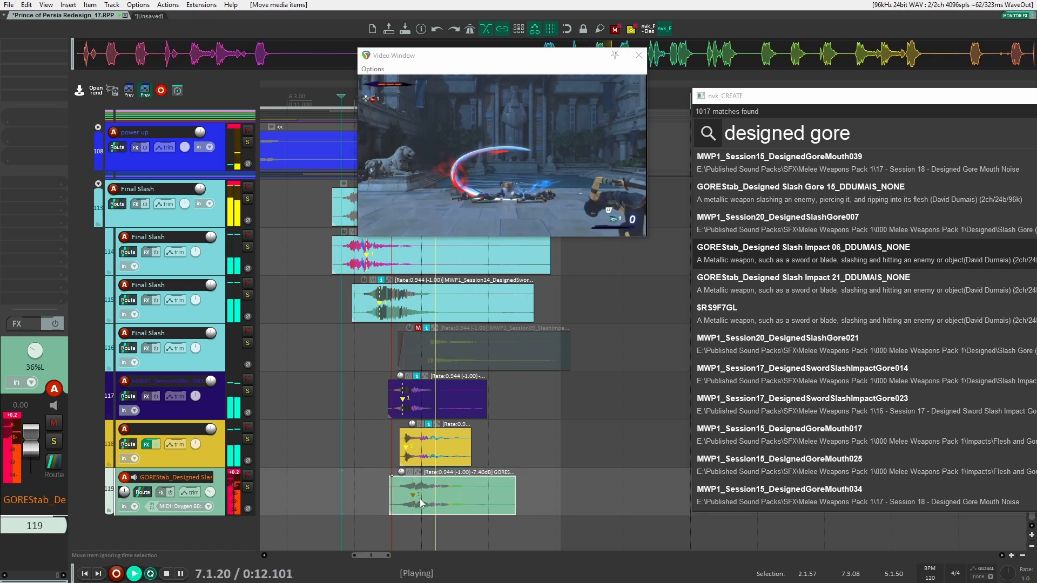
pyautogui.press('space')
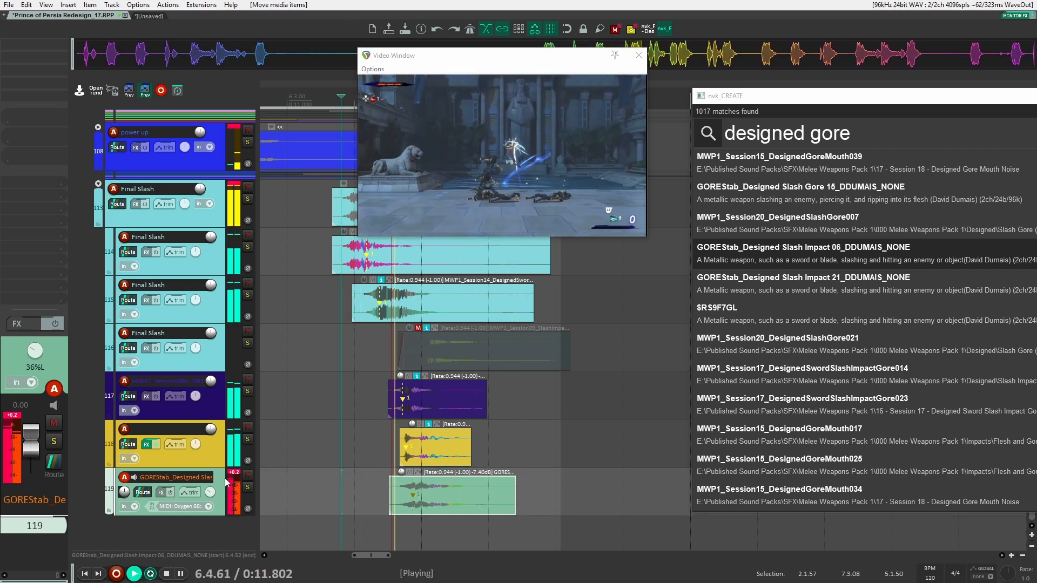
pyautogui.moveTo(211, 493); pyautogui.dragTo(217, 486)
# Play the layered final slash with the video and save the project
pyautogui.press('space')
pyautogui.press('space')
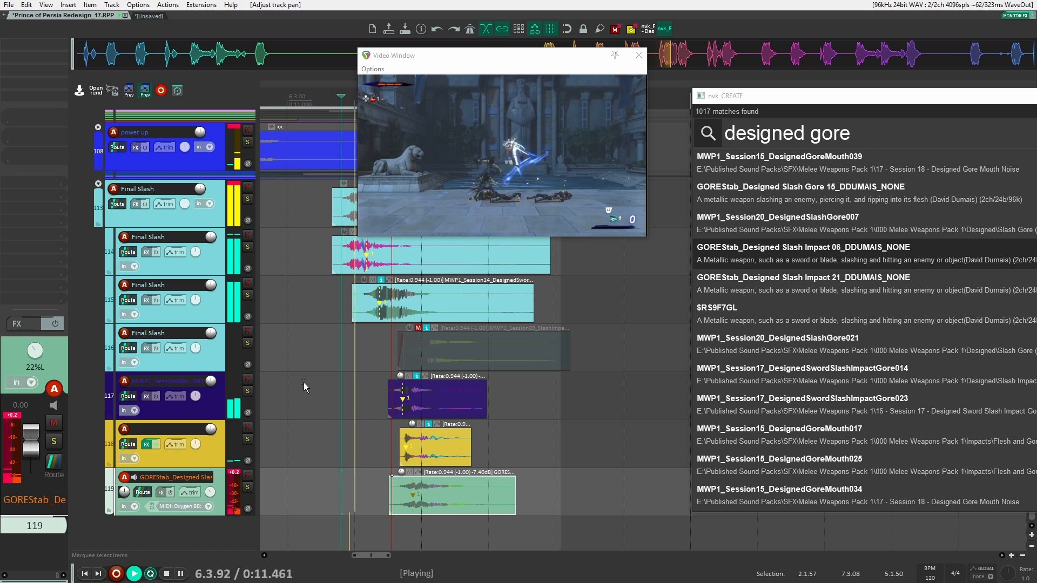
pyautogui.press('space')
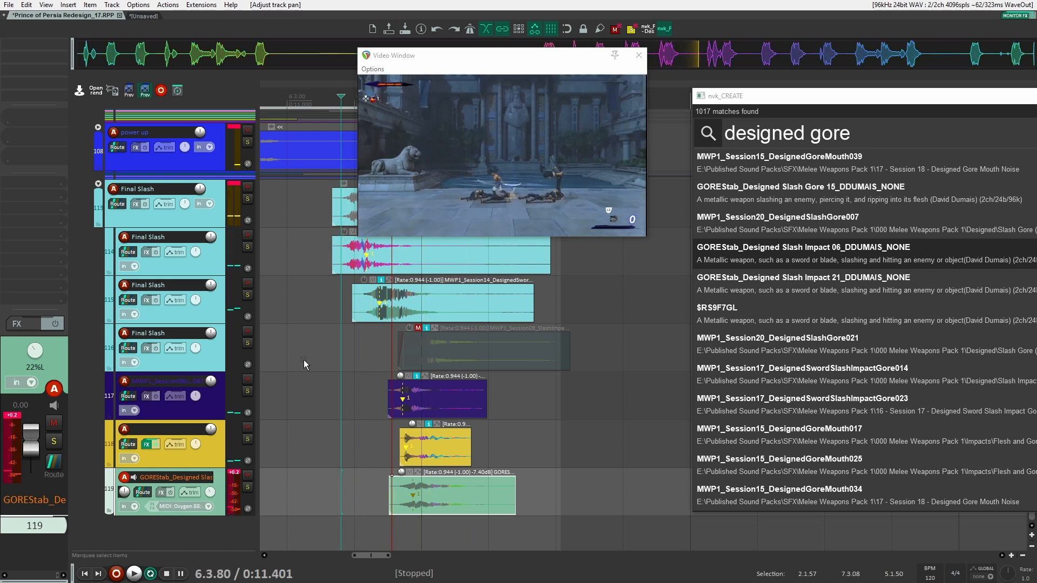
pyautogui.hotkey('ctrl', 's')
pyautogui.press('Return')
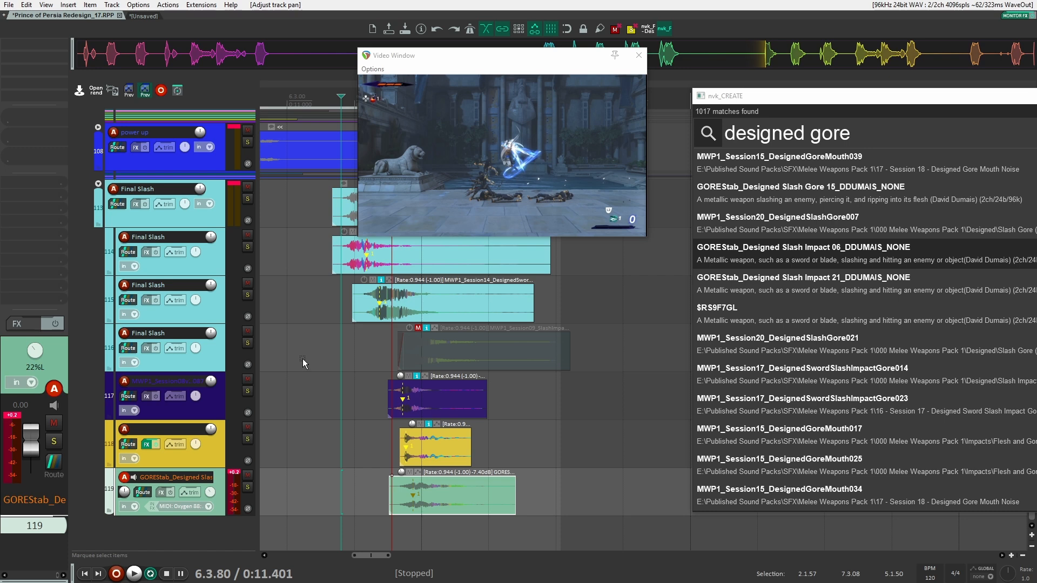
# Audition the low swings layer soloed from just before the swing, and clear its solo
pyautogui.scroll(1, 319, 319)
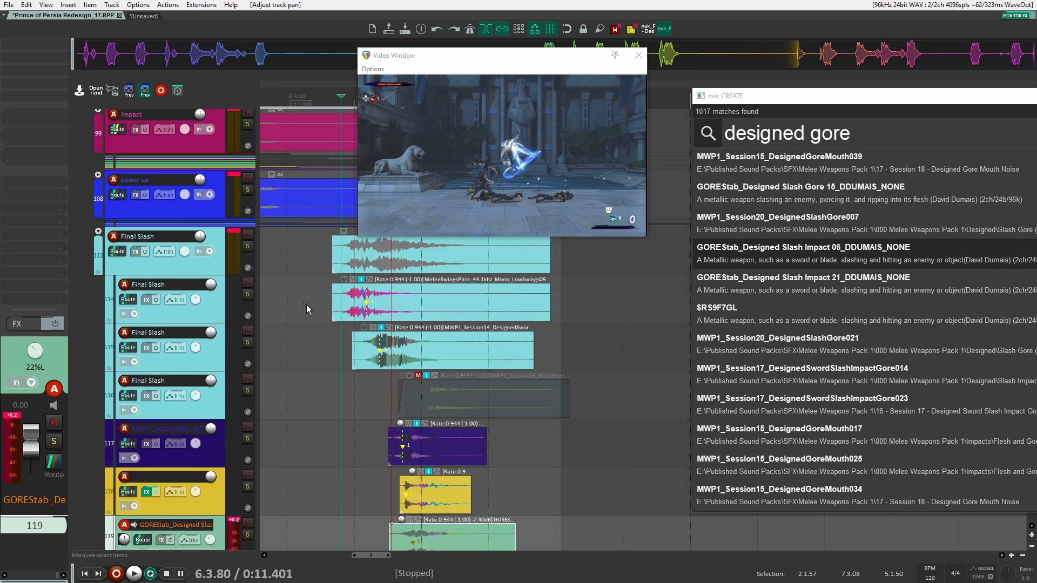
pyautogui.scroll(-1, 328, 370)
pyautogui.scroll(3, 291, 367)
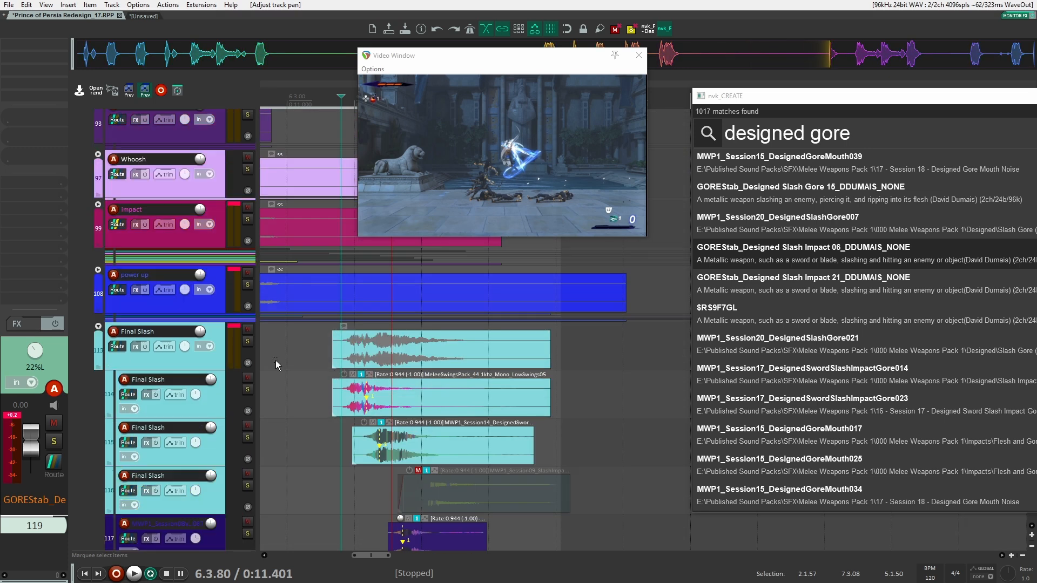
pyautogui.scroll(-2, 319, 348)
pyautogui.click(352, 301)
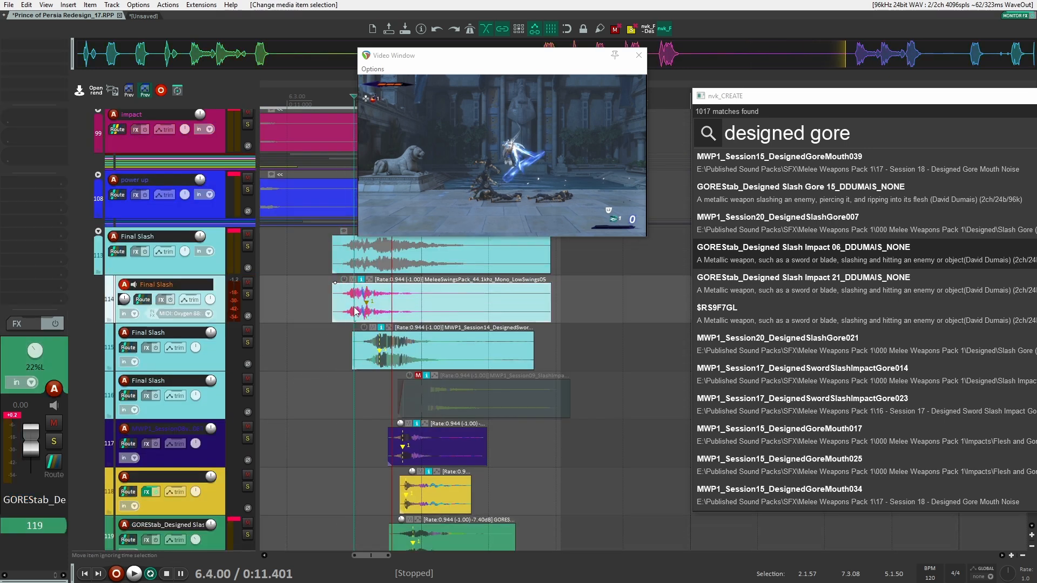
pyautogui.click(248, 294)
pyautogui.press('space')
pyautogui.press('space')
pyautogui.click(248, 294)
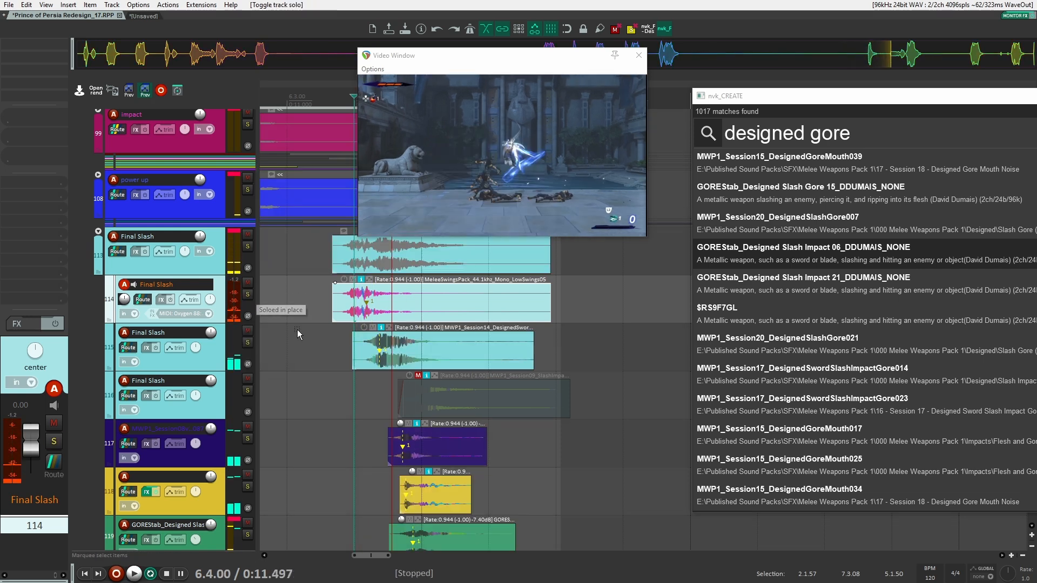
# Audition the MWP1_Session14_DesignedSwordSlash029 layer soloed with the video, and clear the solos
pyautogui.click(247, 342)
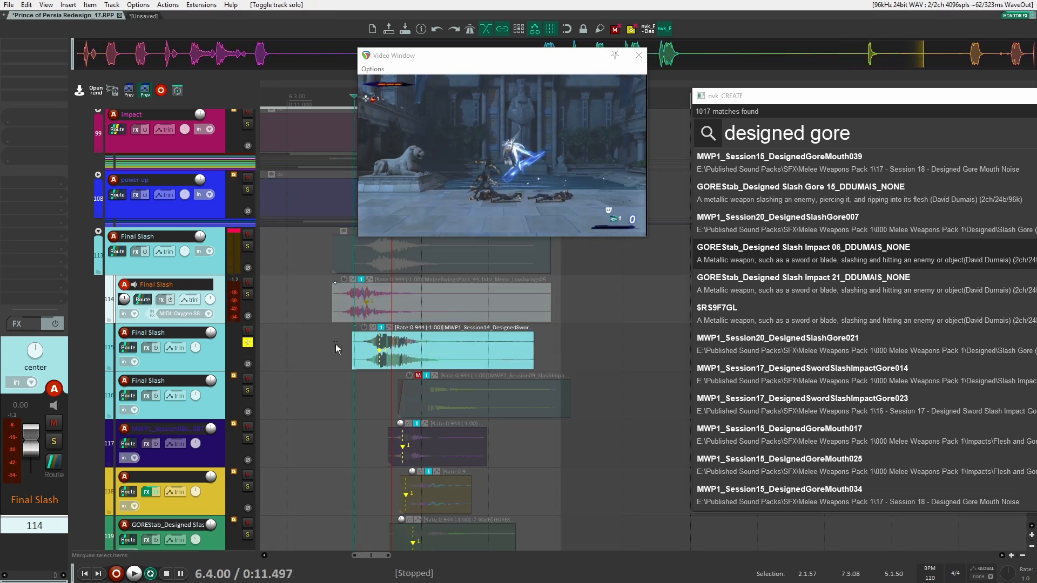
pyautogui.click(354, 347)
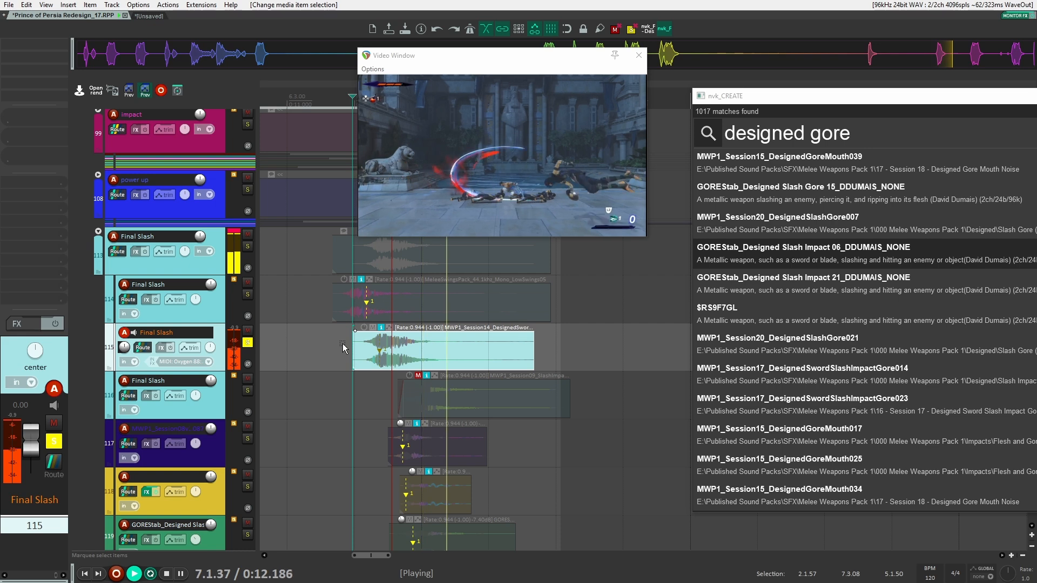
pyautogui.press('space')
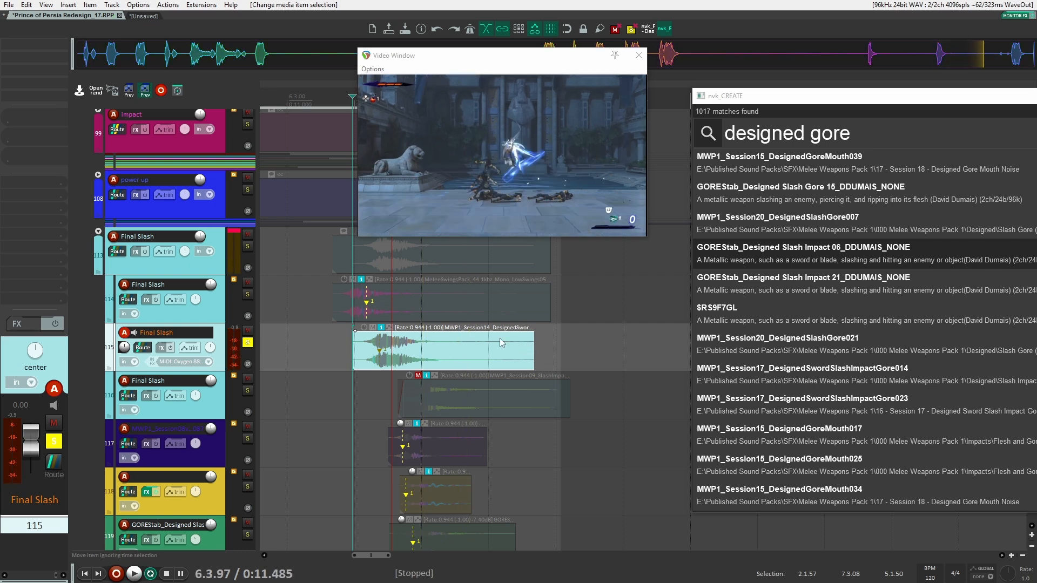
pyautogui.scroll(3, 420, 344)
pyautogui.click(247, 343)
pyautogui.scroll(-1, 309, 398)
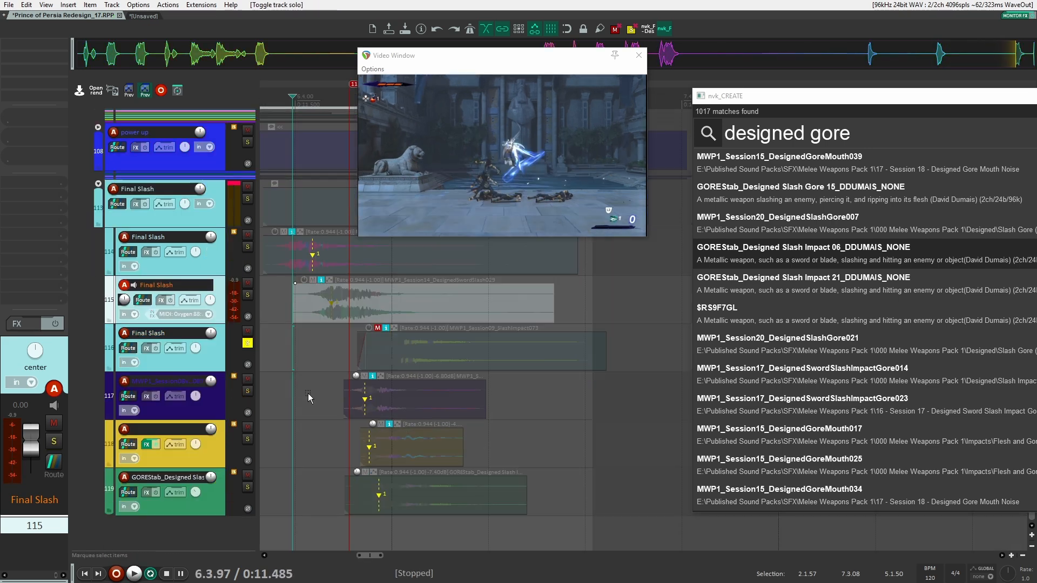
pyautogui.click(248, 297)
pyautogui.click(248, 344)
pyautogui.click(248, 295)
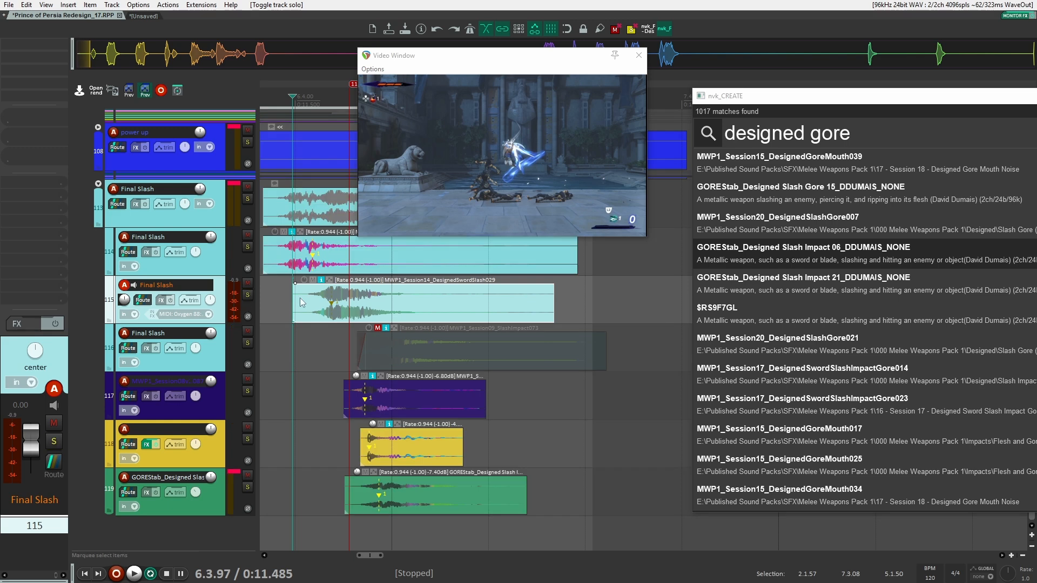
# Solo the MWP1_Session08v2_DesignedImpact087 track and play it repeatedly from just before the slash impact
pyautogui.click(221, 406)
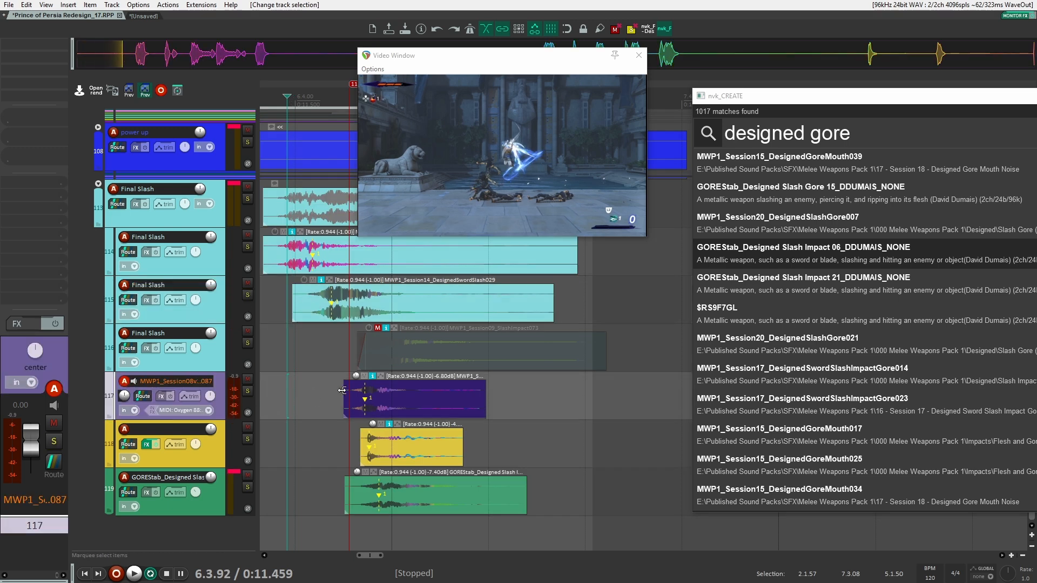
pyautogui.click(309, 393)
pyautogui.click(248, 392)
pyautogui.click(325, 391)
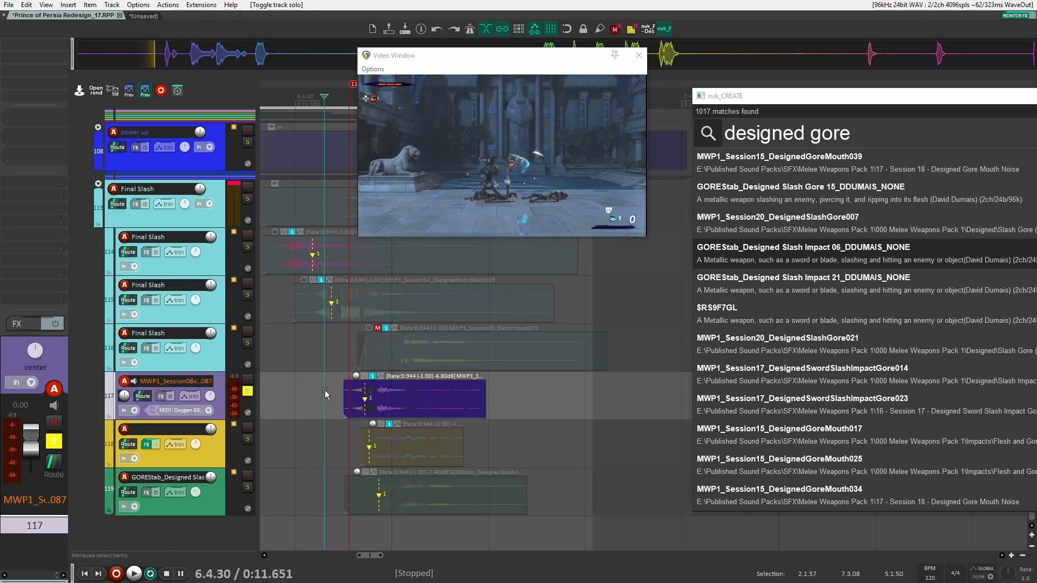
pyautogui.press('space')
pyautogui.press('space')
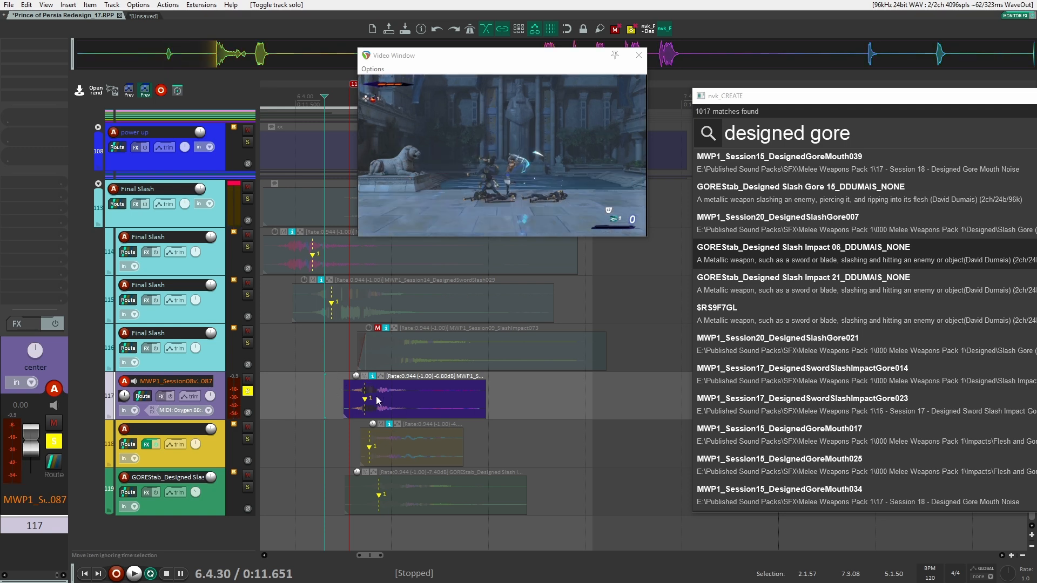
pyautogui.press('space')
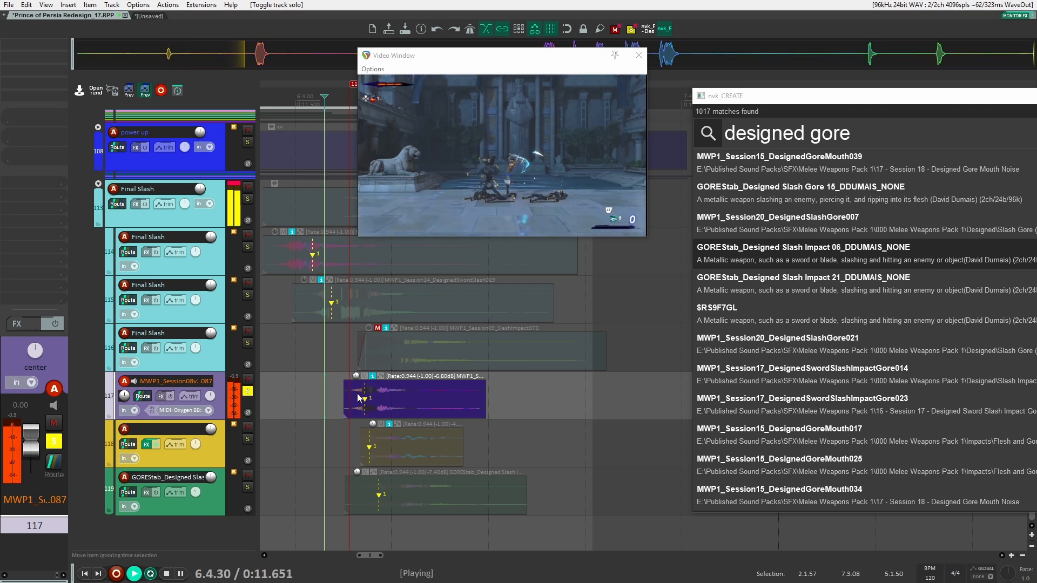
pyautogui.press('space')
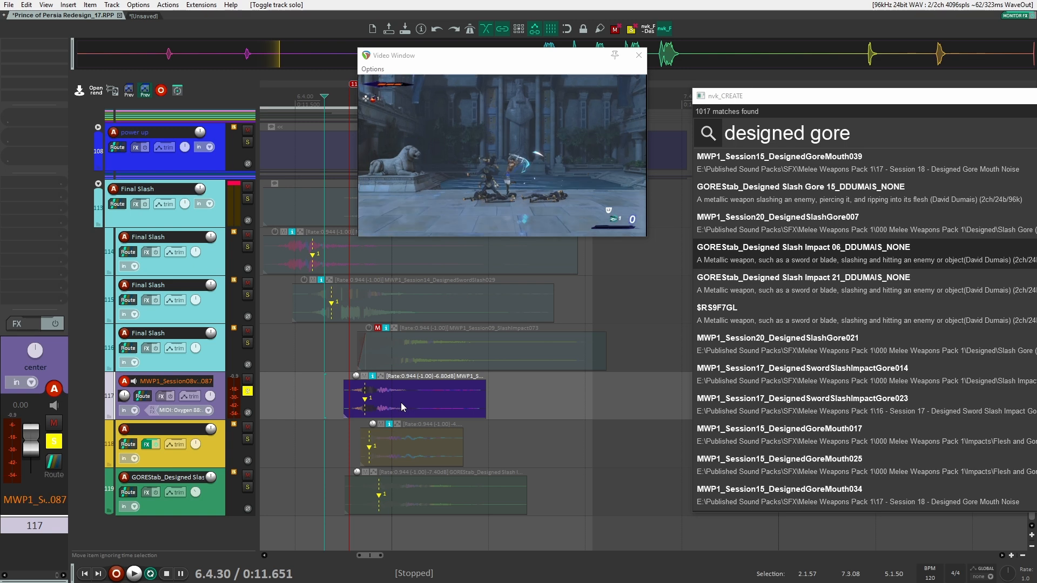
pyautogui.press('space')
pyautogui.press('space')
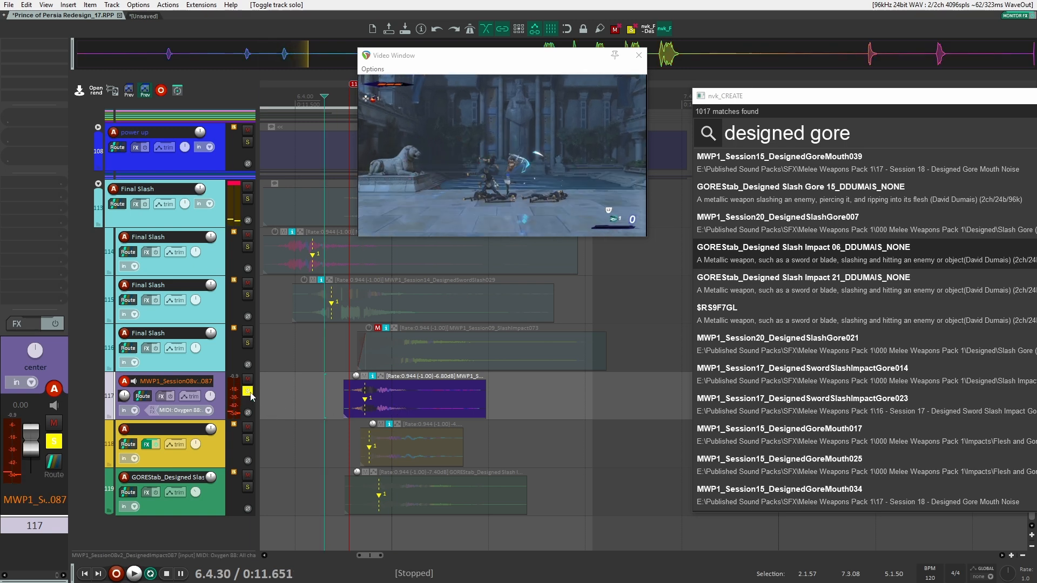
# Audition the kick layer soloed, replay it together with the designed impact layer, and clear the solos
pyautogui.click(249, 392)
pyautogui.click(248, 440)
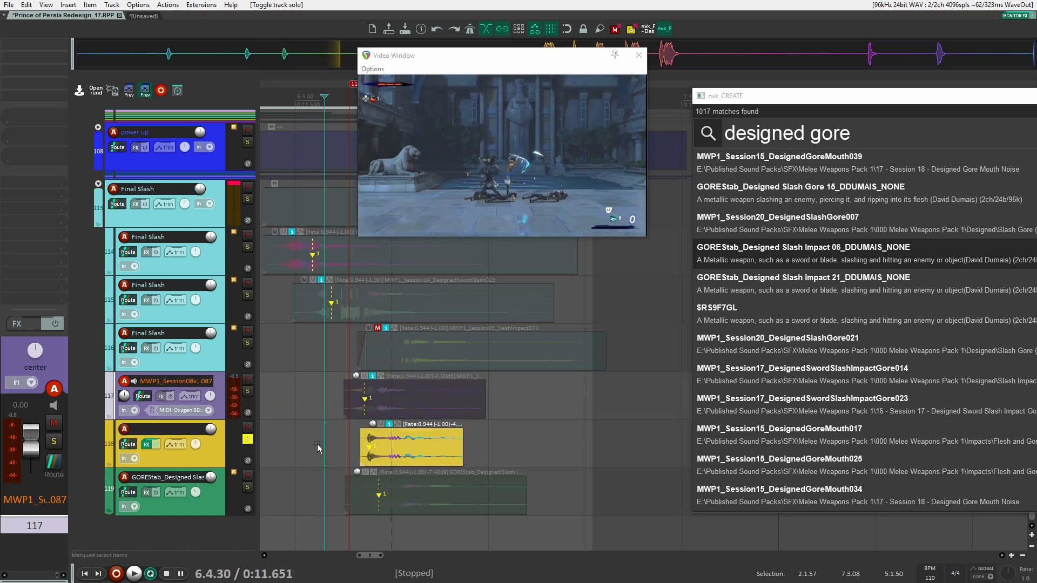
pyautogui.press('space')
pyautogui.press('space')
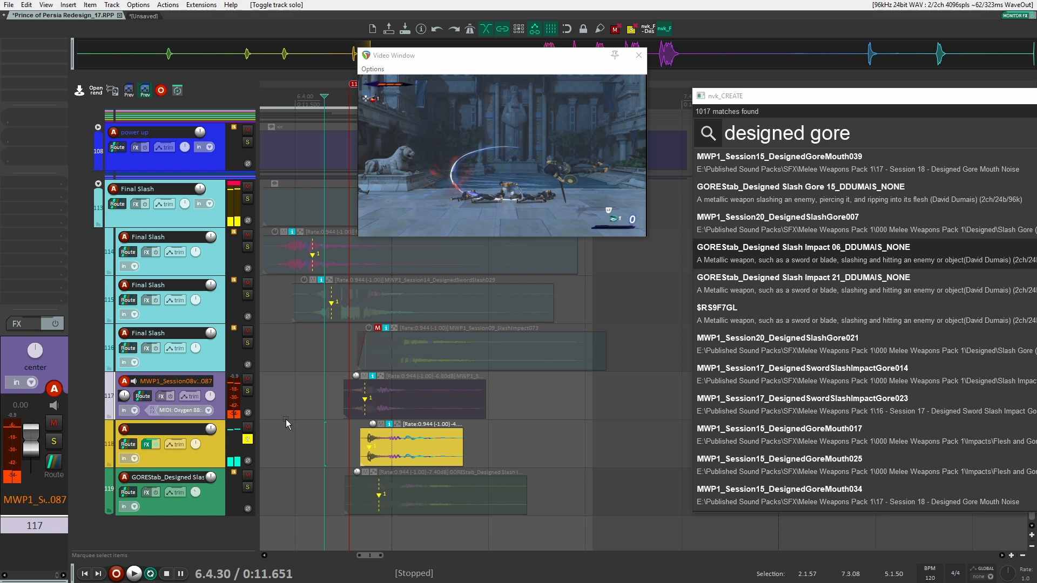
pyautogui.click(249, 391)
pyautogui.press('space')
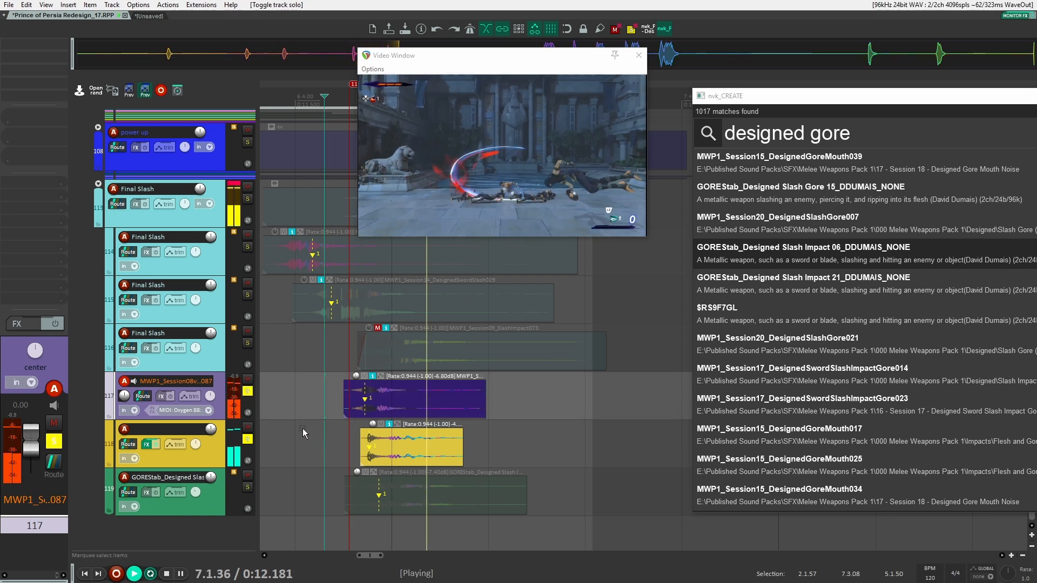
pyautogui.press('space')
pyautogui.click(250, 441)
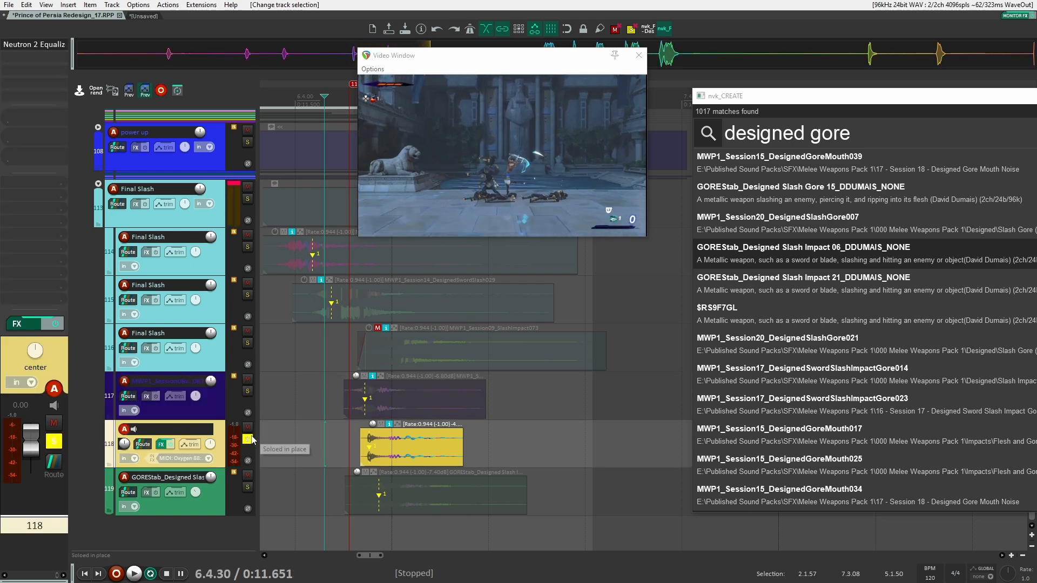
pyautogui.click(249, 439)
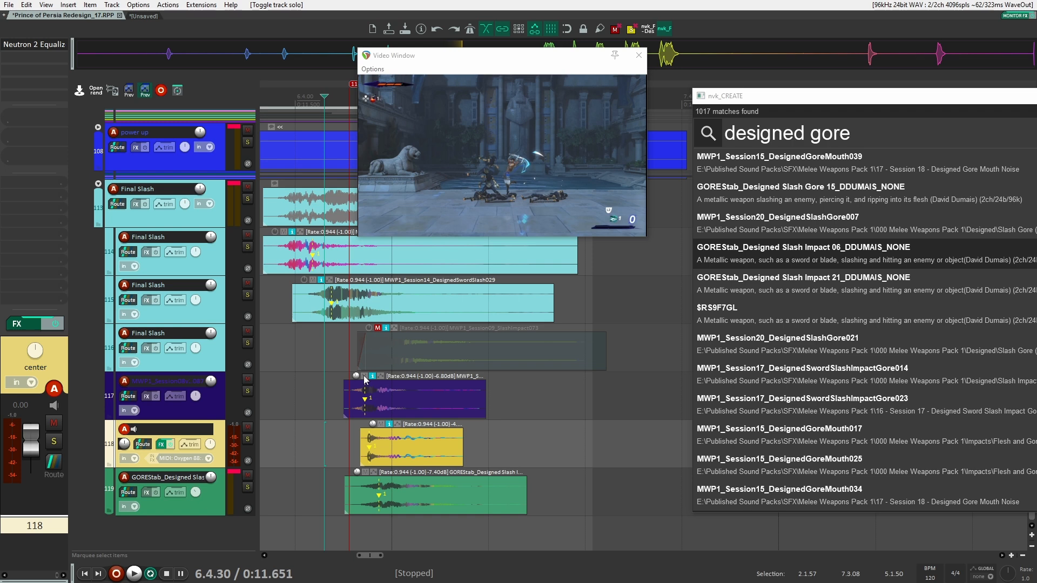
# Toggle solo on and off for the gore impact track and play the full mix around the slash impact
pyautogui.click(248, 488)
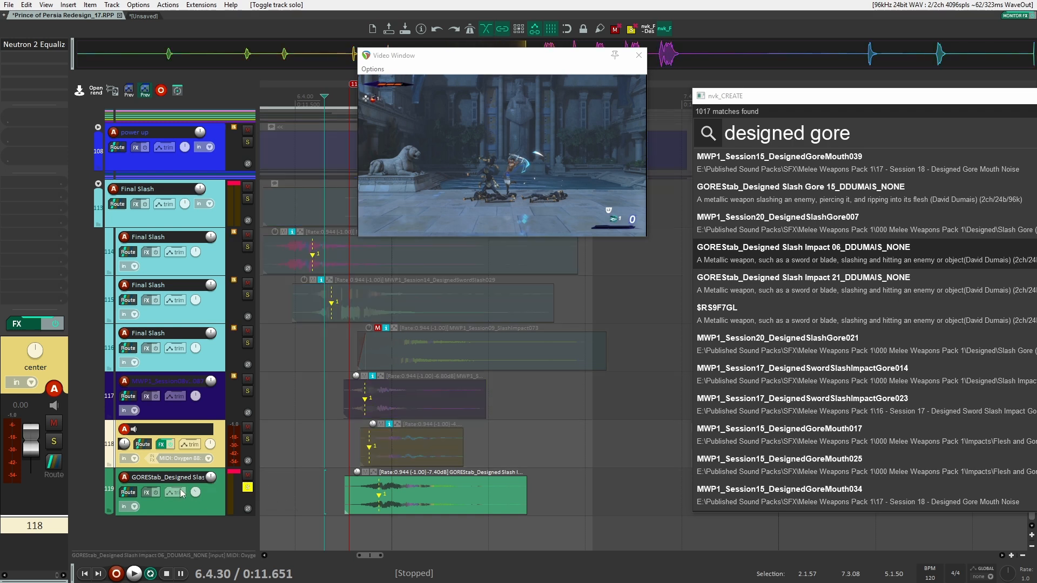
pyautogui.click(247, 488)
pyautogui.press('space')
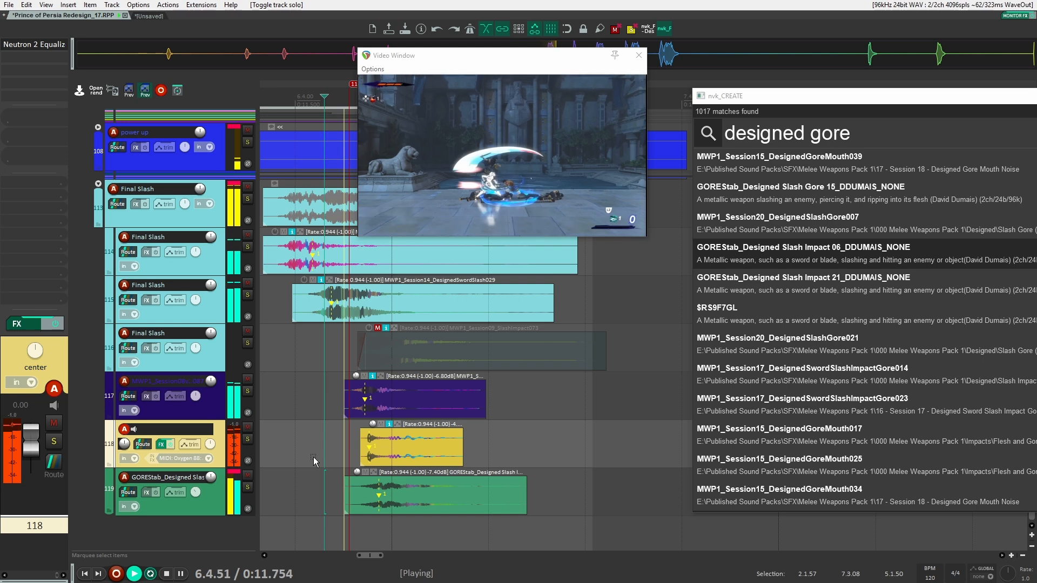
pyautogui.press('space')
# Check the Neutron 2 Equalizer settings on the kick track, close it, and place the cursor before the slash impact
pyautogui.click(210, 508)
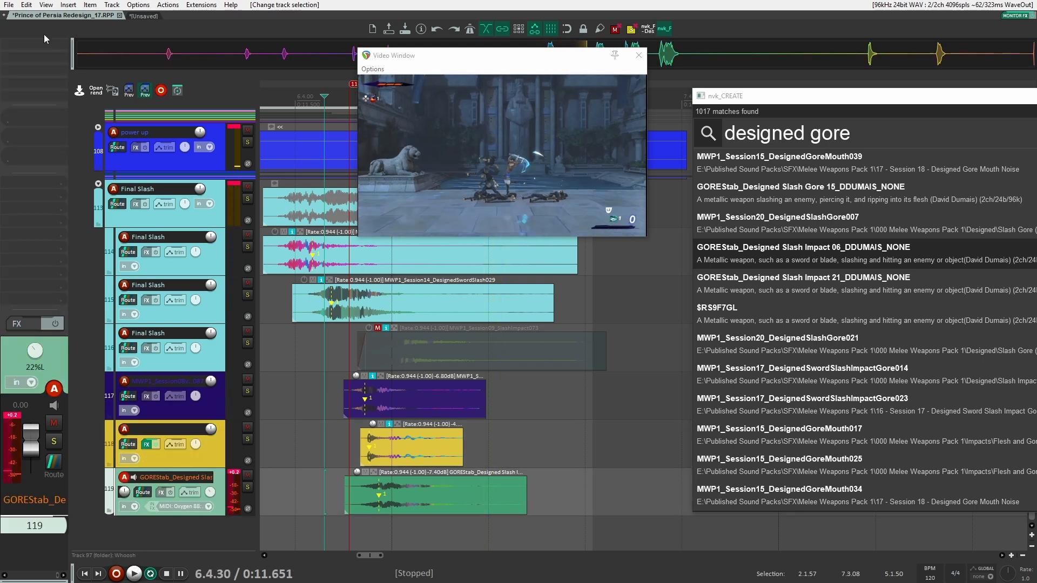
pyautogui.click(218, 451)
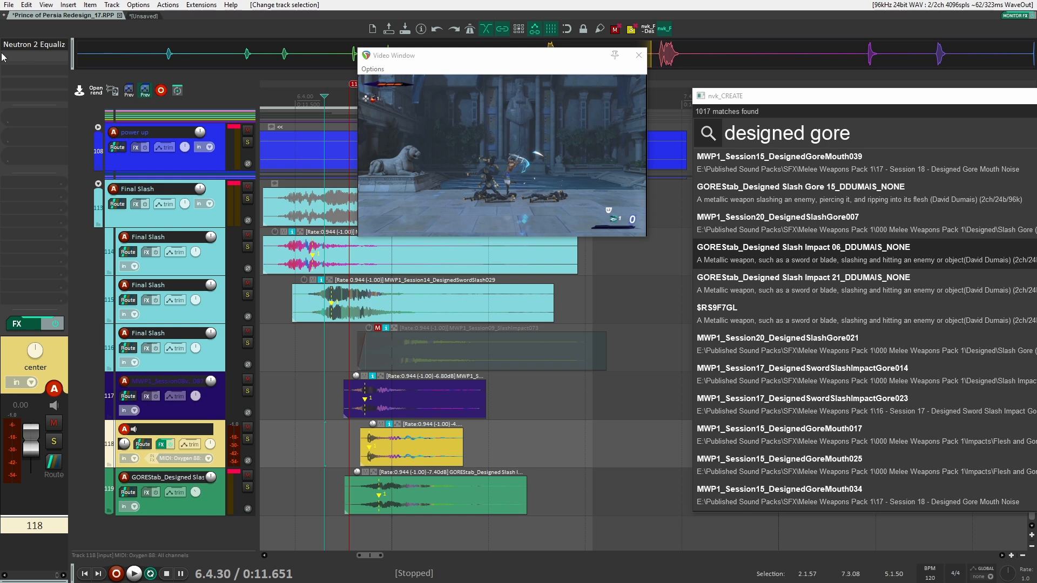
pyautogui.click(30, 44)
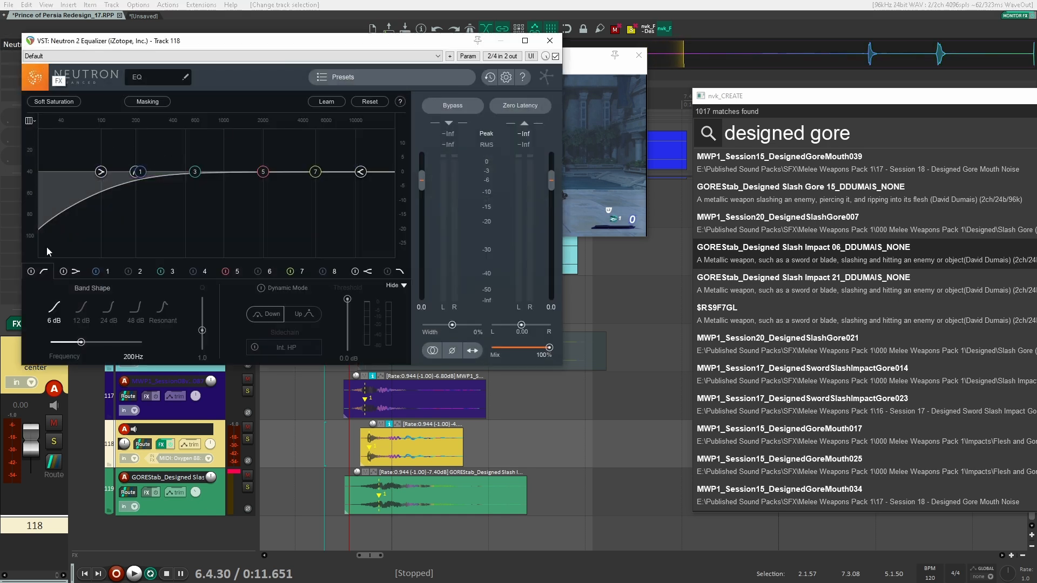
pyautogui.click(555, 47)
pyautogui.click(313, 410)
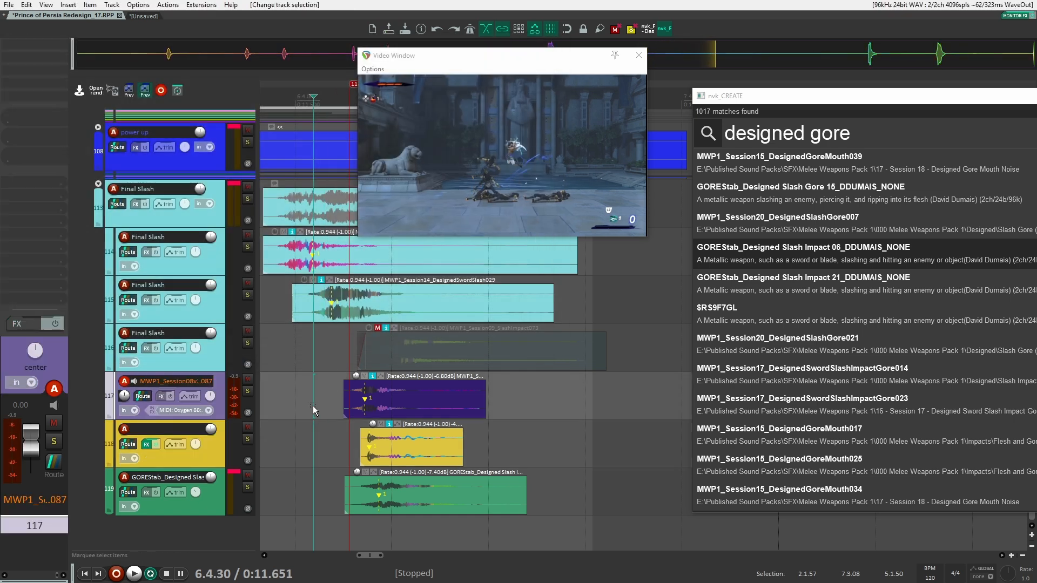
# Place the cursor just before the final slash swing and play all its layers together through the impact
pyautogui.click(295, 396)
pyautogui.scroll(-2, 286, 395)
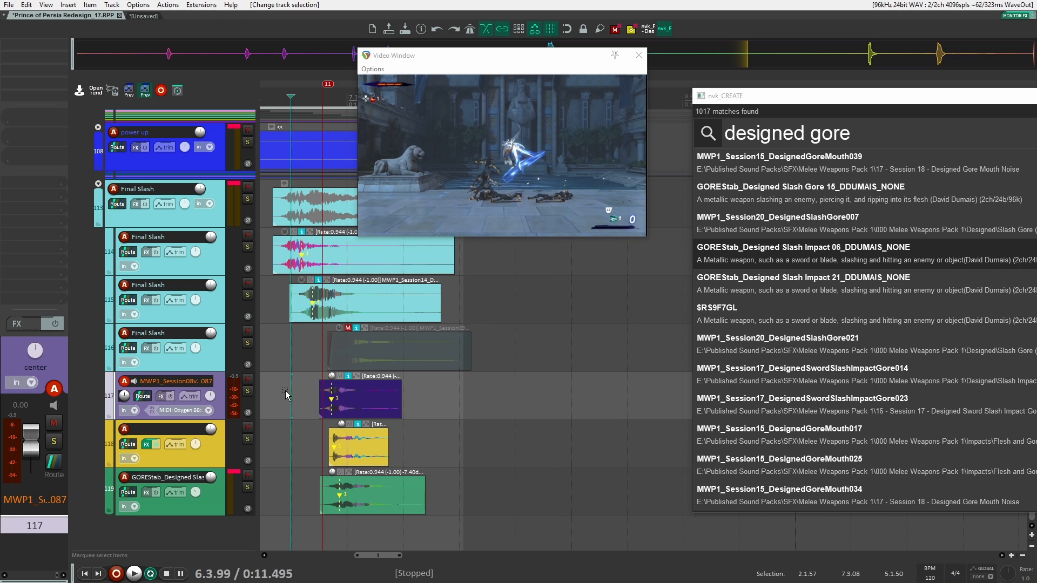
pyautogui.press('space')
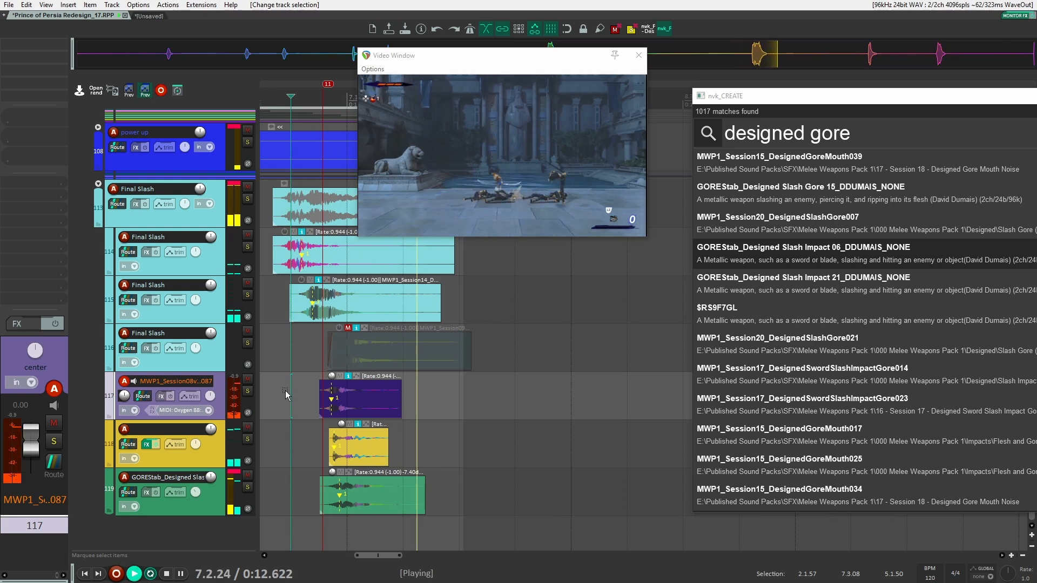
pyautogui.press('space')
# Collapse the Final Slash folder and move the video window off the Redesign track's Part 4 waveform
pyautogui.scroll(-2, 292, 364)
pyautogui.scroll(3, 292, 364)
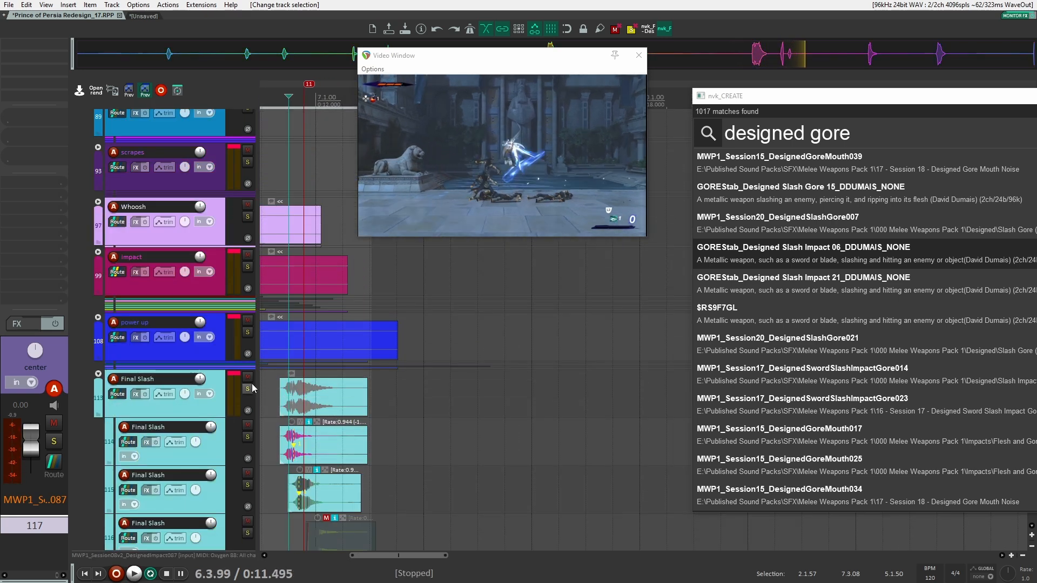
pyautogui.click(100, 377)
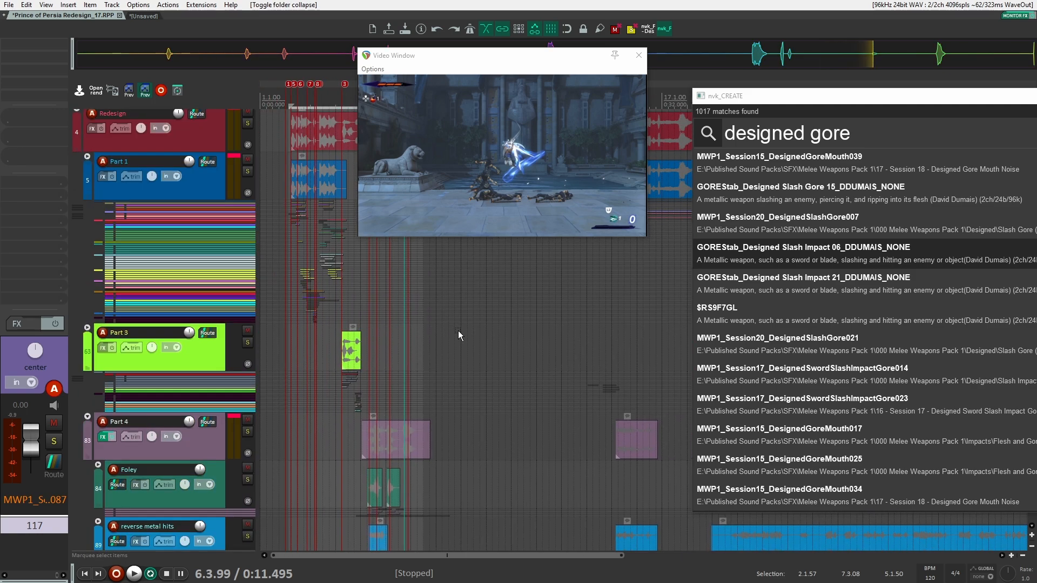
pyautogui.scroll(3, 458, 330)
pyautogui.scroll(7, 383, 358)
pyautogui.click(520, 58)
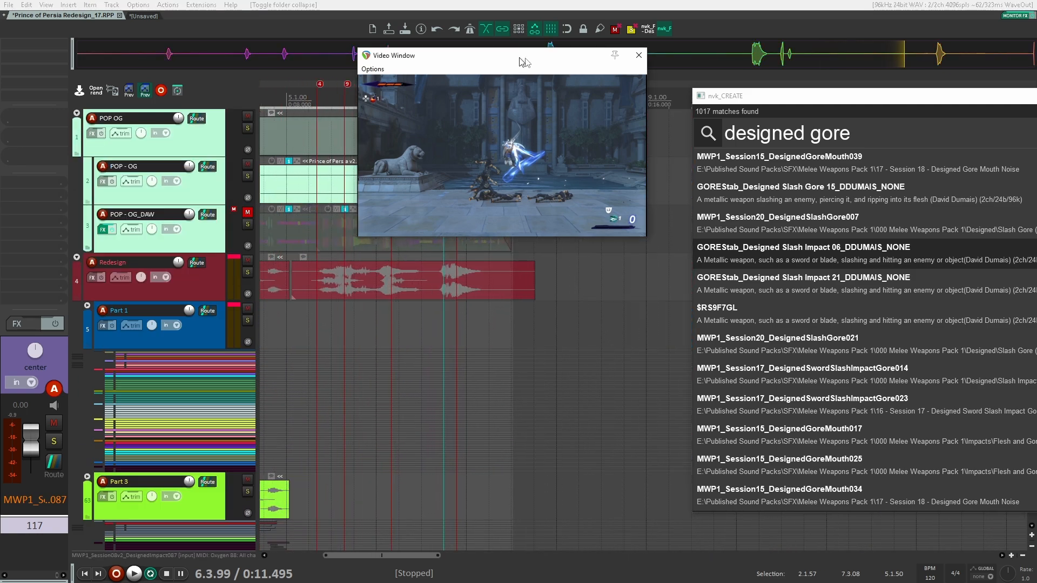
pyautogui.moveTo(520, 57); pyautogui.dragTo(629, 60)
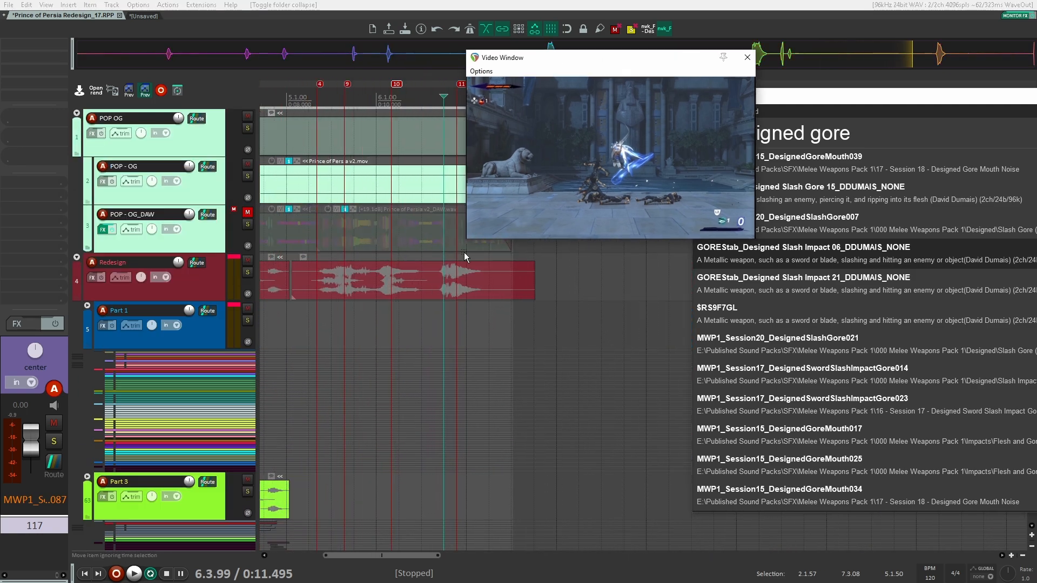
# Play the Redesign mix of Part 4 against the video, restarting from its beginning at about 0:08.05
pyautogui.click(315, 340)
pyautogui.press('space')
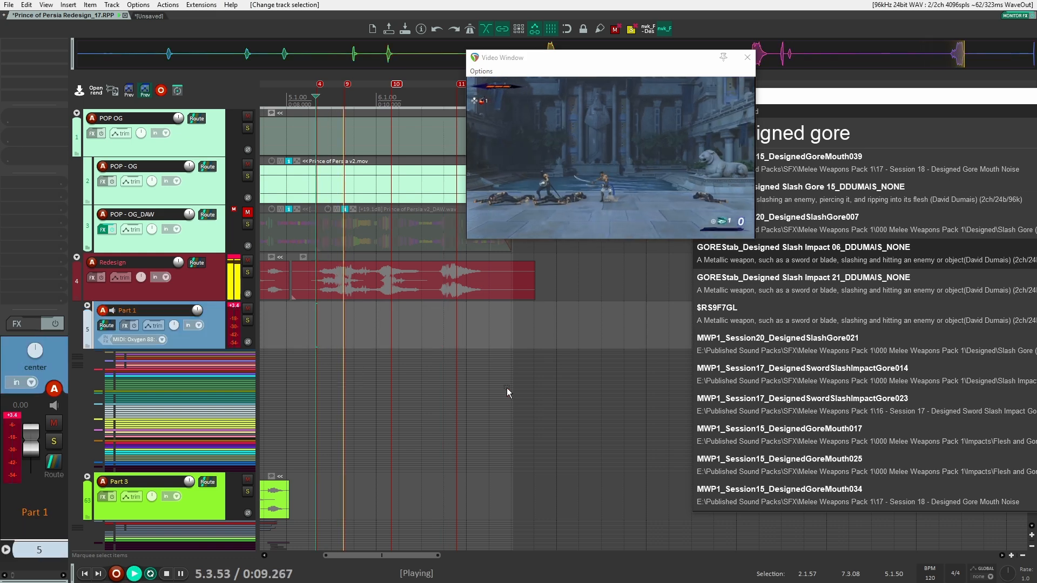
pyautogui.press('space')
pyautogui.click(284, 327)
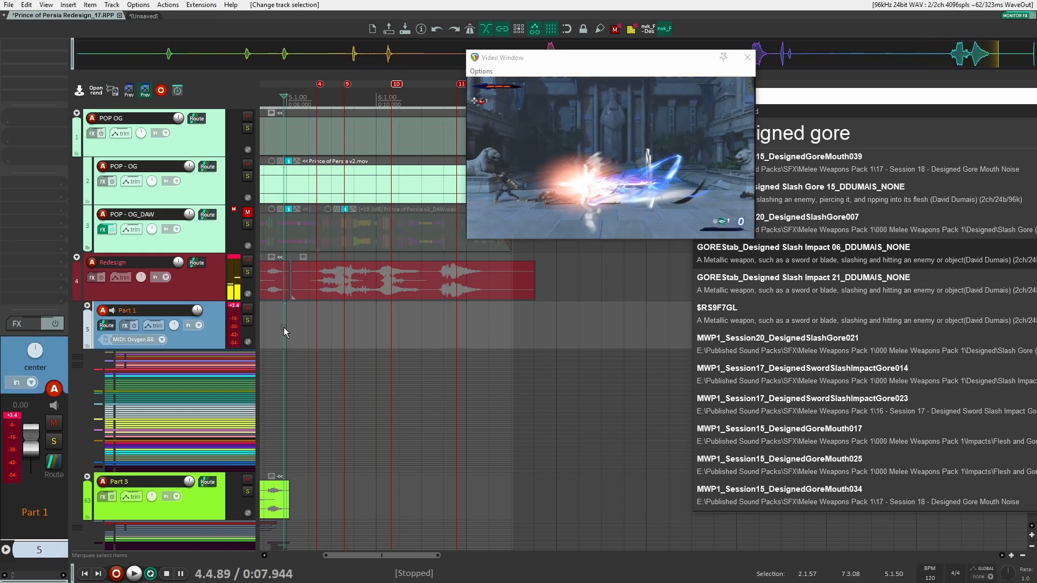
pyautogui.click(288, 322)
pyautogui.press('space')
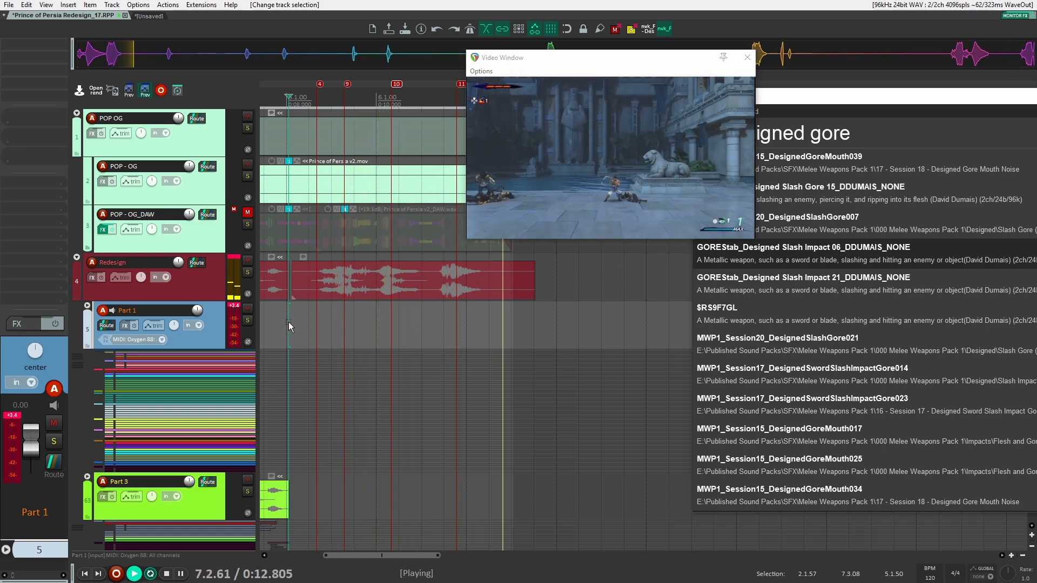
pyautogui.press('space')
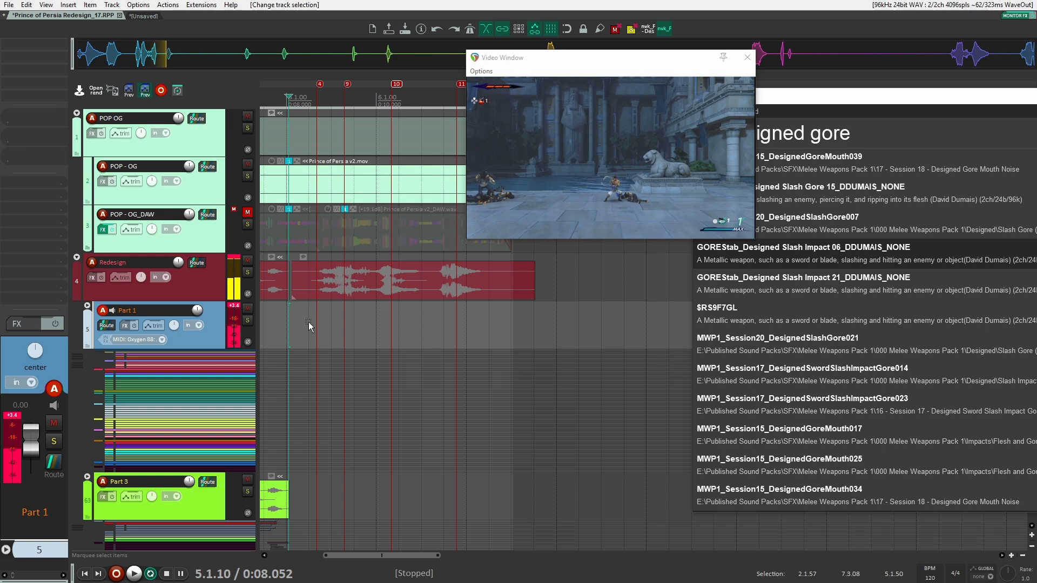
# Scrub the edit cursor back and forth through the power-up section above the Part 4 tracks to check the picture
pyautogui.scroll(-3, 319, 330)
pyautogui.scroll(-5, 316, 327)
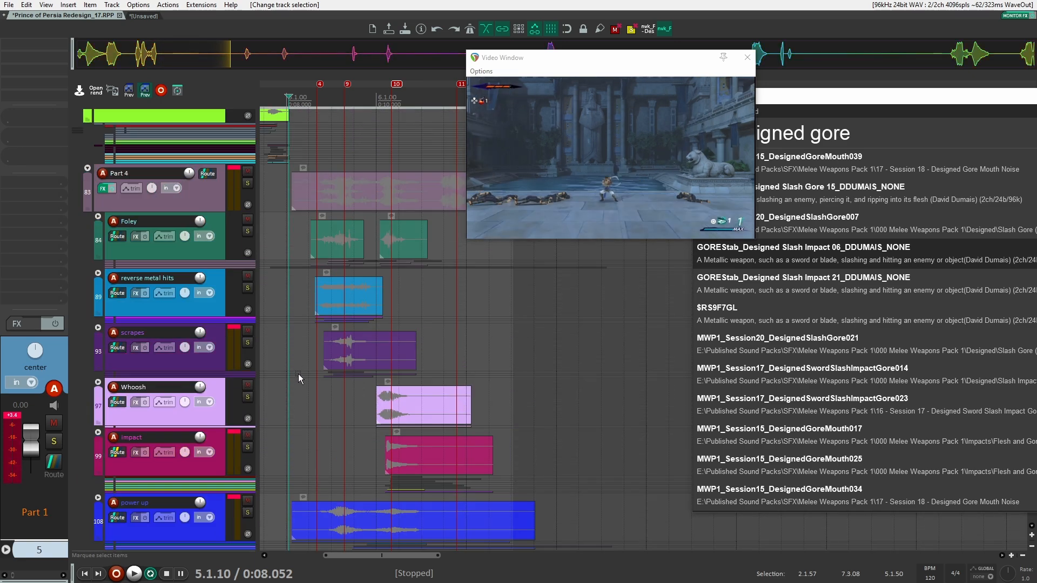
pyautogui.scroll(2, 298, 373)
pyautogui.click(342, 249)
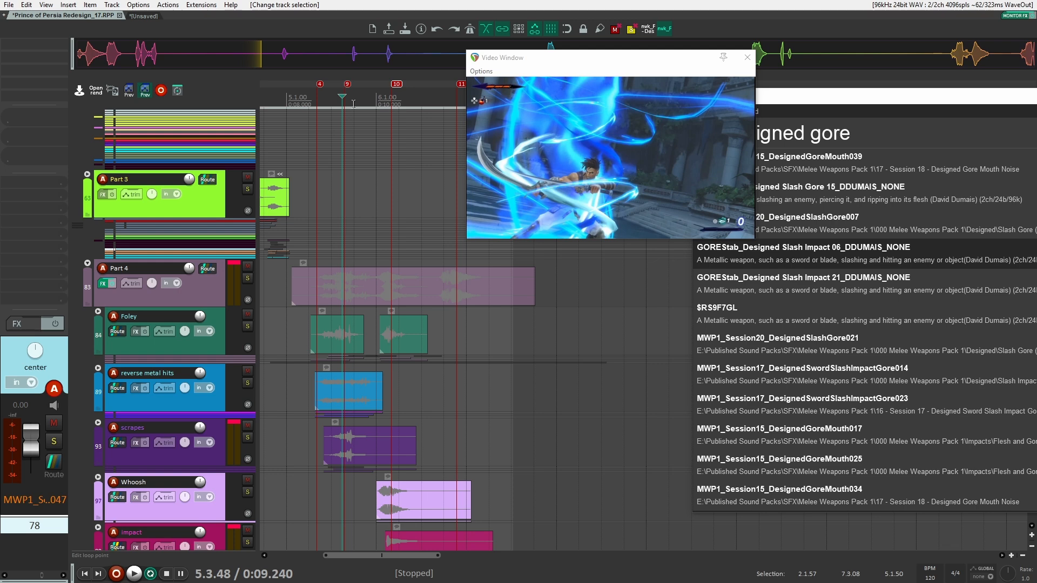
pyautogui.moveTo(342, 98); pyautogui.dragTo(387, 103)
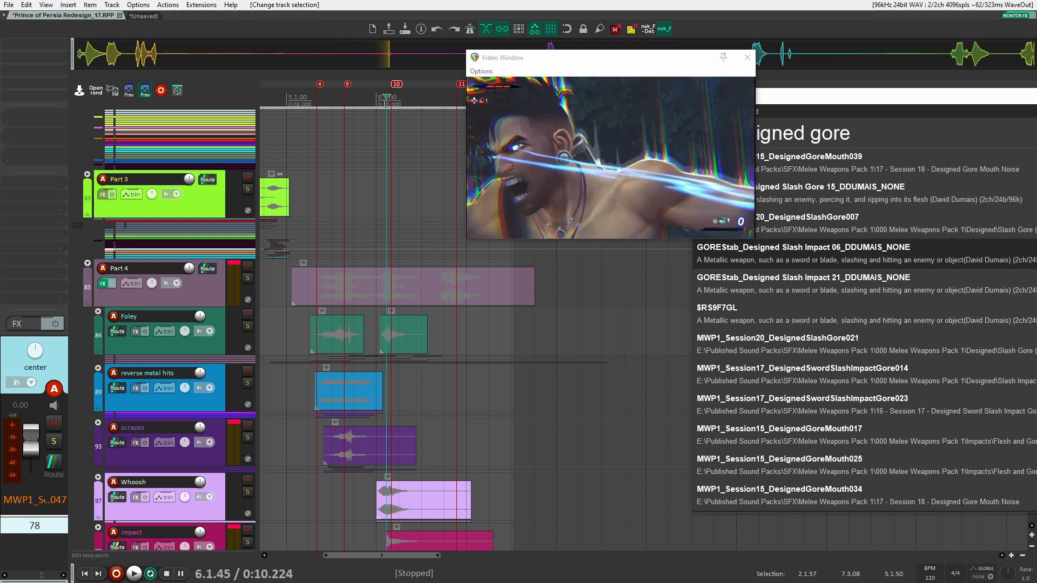
pyautogui.moveTo(387, 97); pyautogui.dragTo(299, 101)
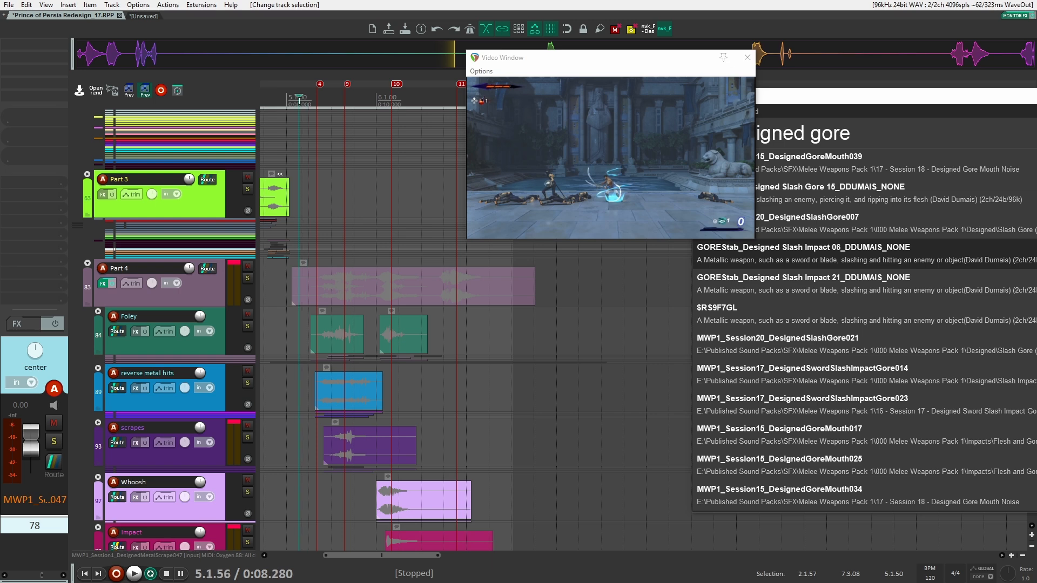
# Play Part 4 in full from 0:08.052 with the video
pyautogui.click(289, 176)
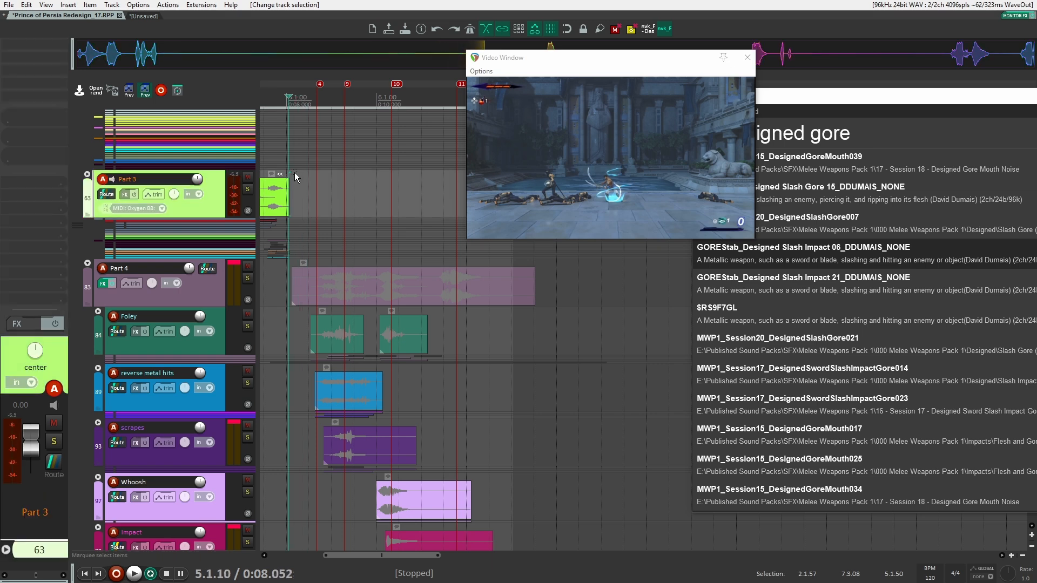
pyautogui.press('space')
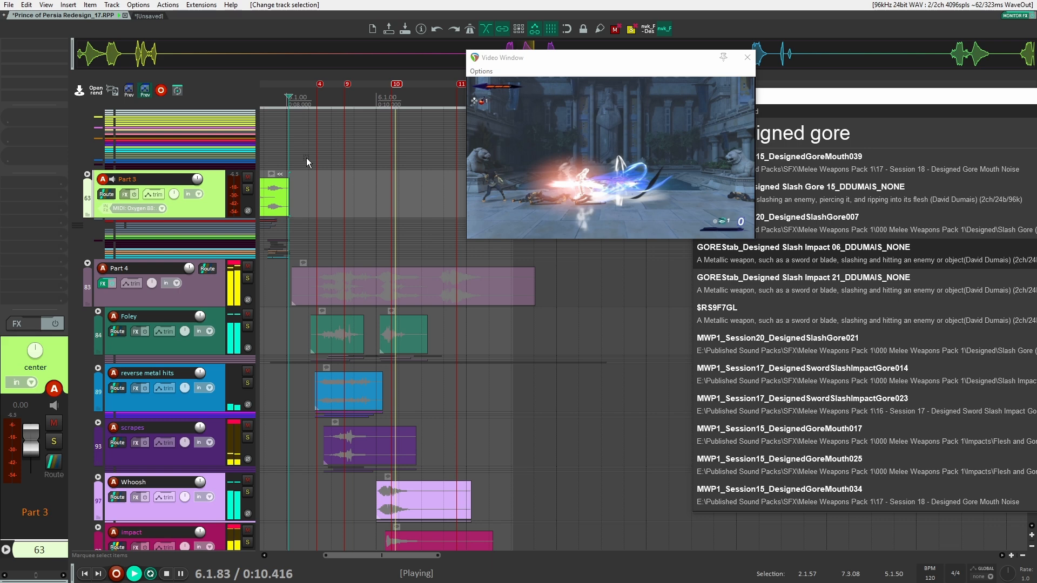
pyautogui.press('space')
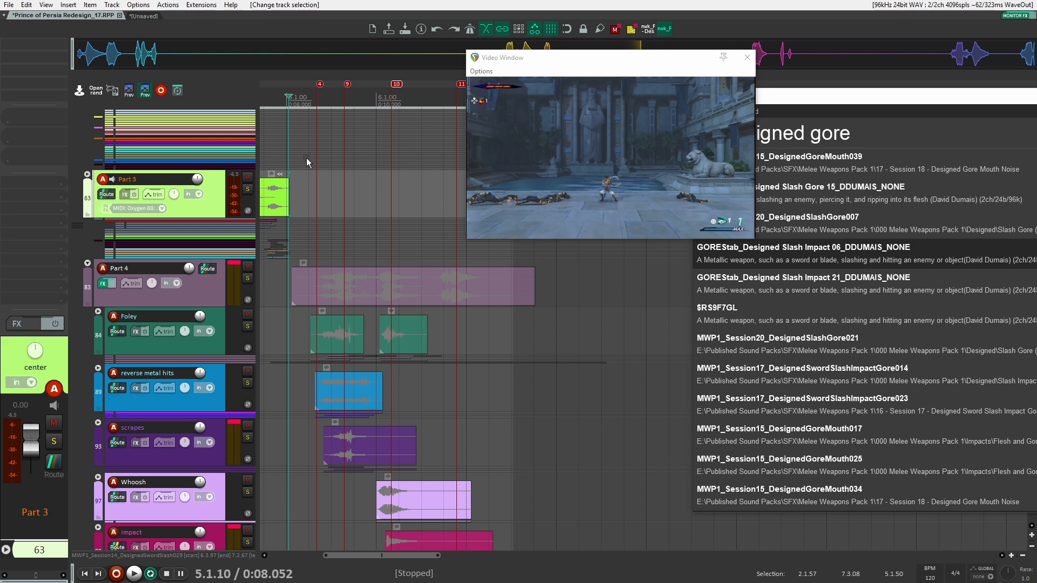
# Move the cursor into the sword close-up at 0:09.624 and play into the first slash impact
pyautogui.click(327, 207)
pyautogui.click(345, 226)
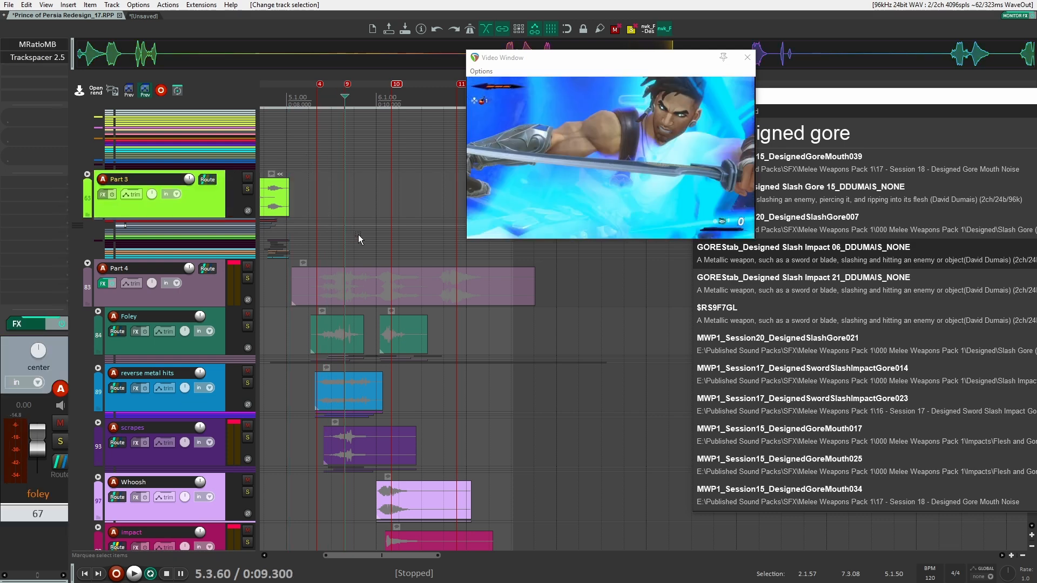
pyautogui.click(360, 235)
pyautogui.press('space')
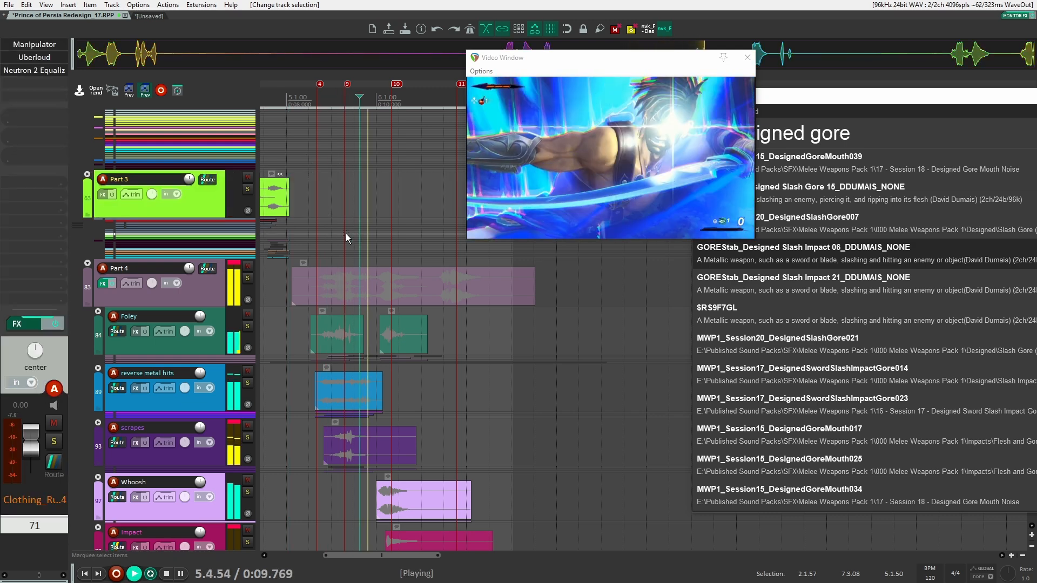
pyautogui.press('space')
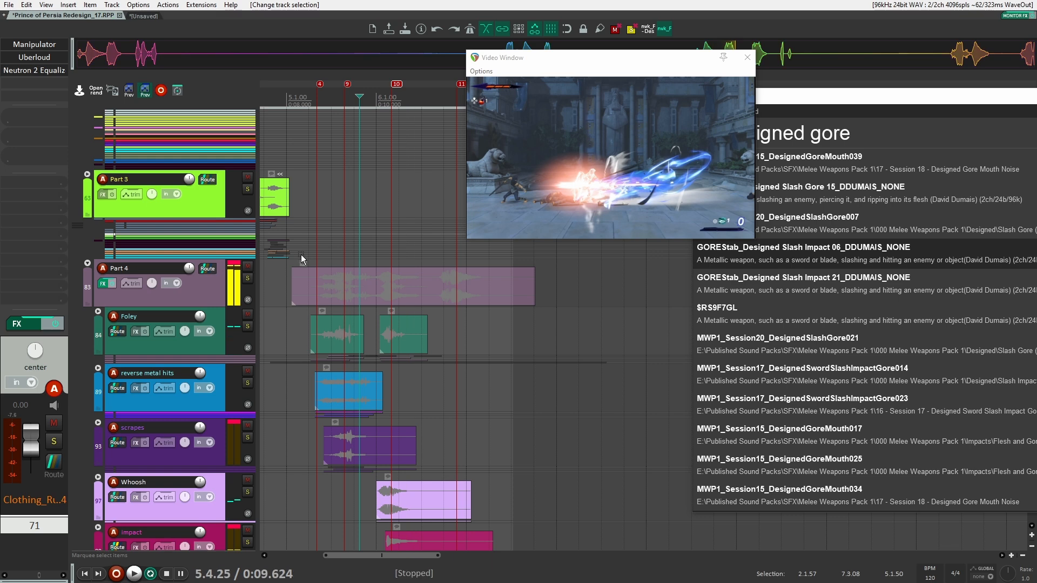
# Return the cursor to the start of the Part 4 item and replay the power-up into the slash
pyautogui.click(286, 284)
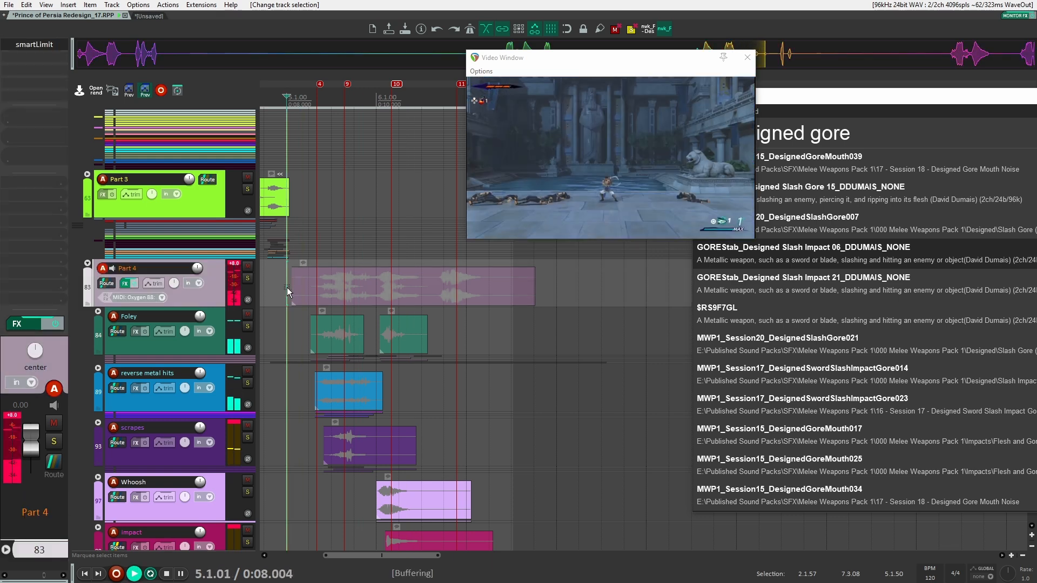
pyautogui.press('space')
pyautogui.click(284, 286)
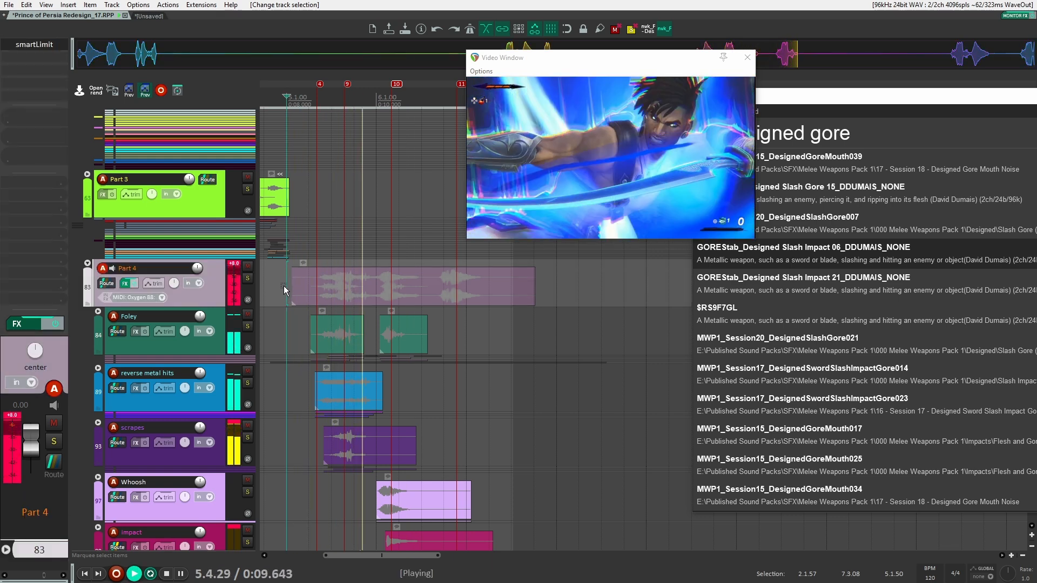
pyautogui.press('space')
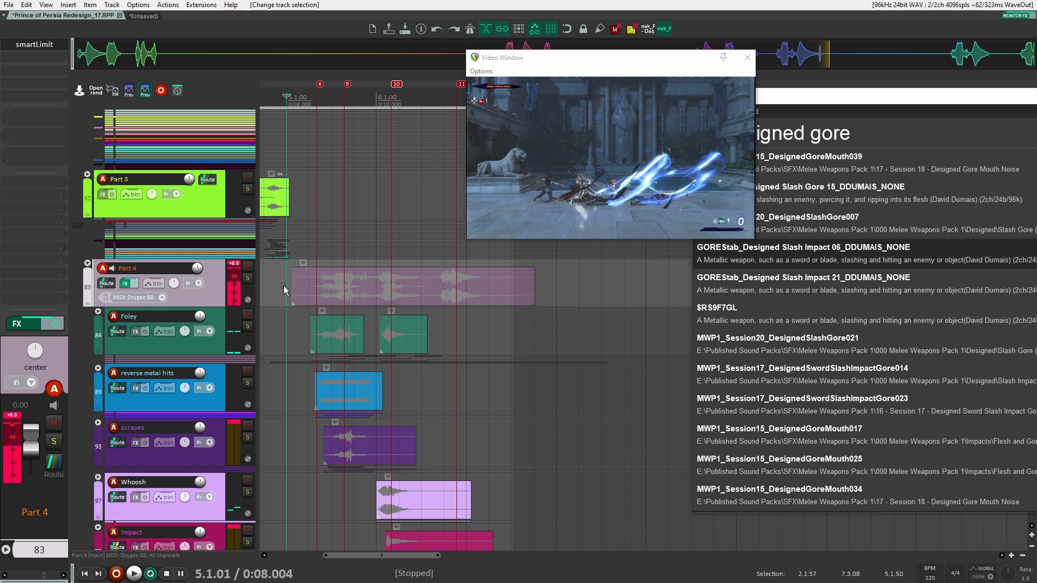
# Compare the Part 4 folder layers with the video frames at the sword close-up and the start of the power-up
pyautogui.scroll(-3, 285, 290)
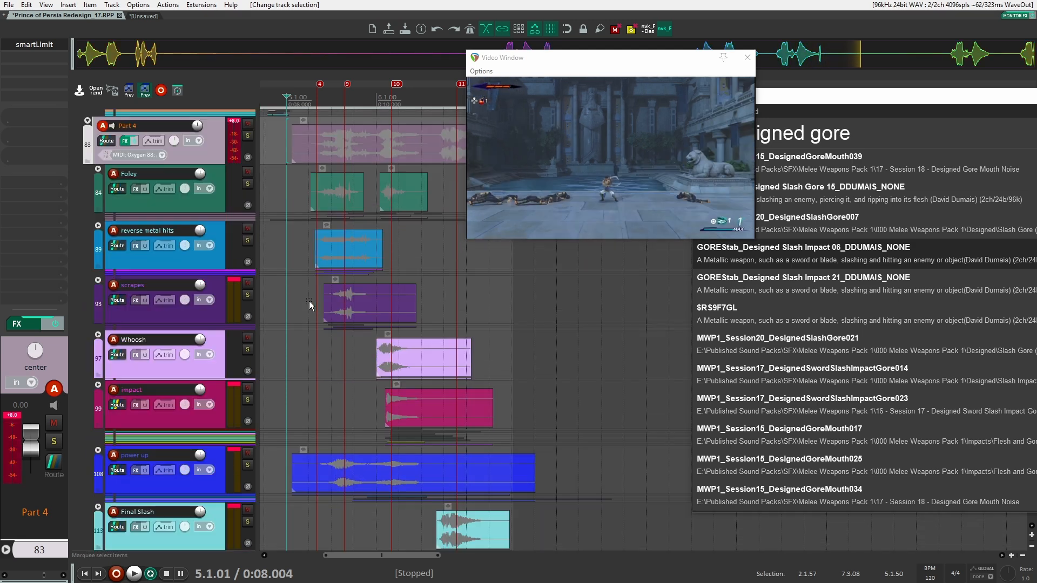
pyautogui.click(372, 241)
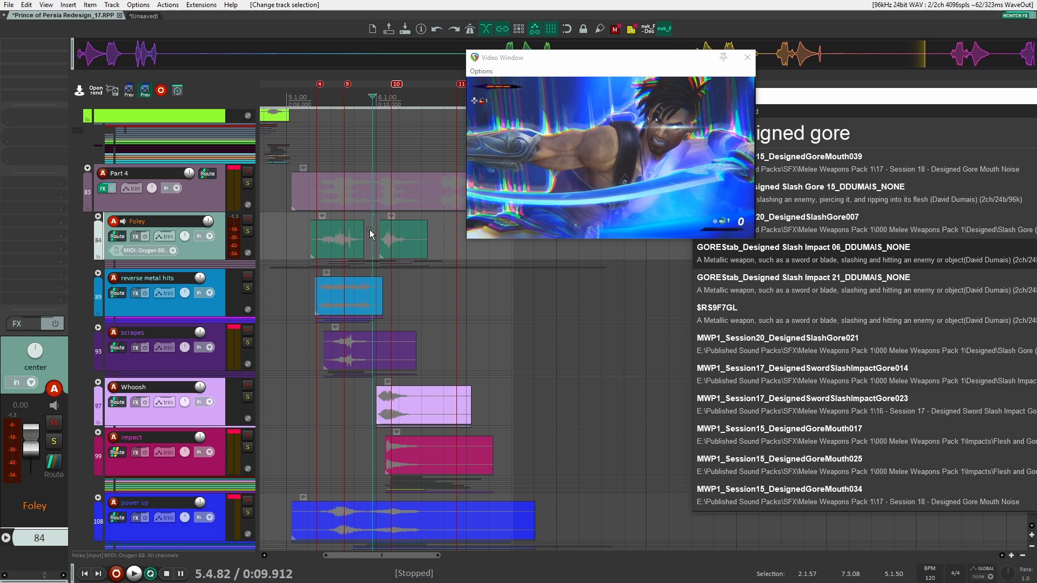
pyautogui.scroll(-3, 373, 267)
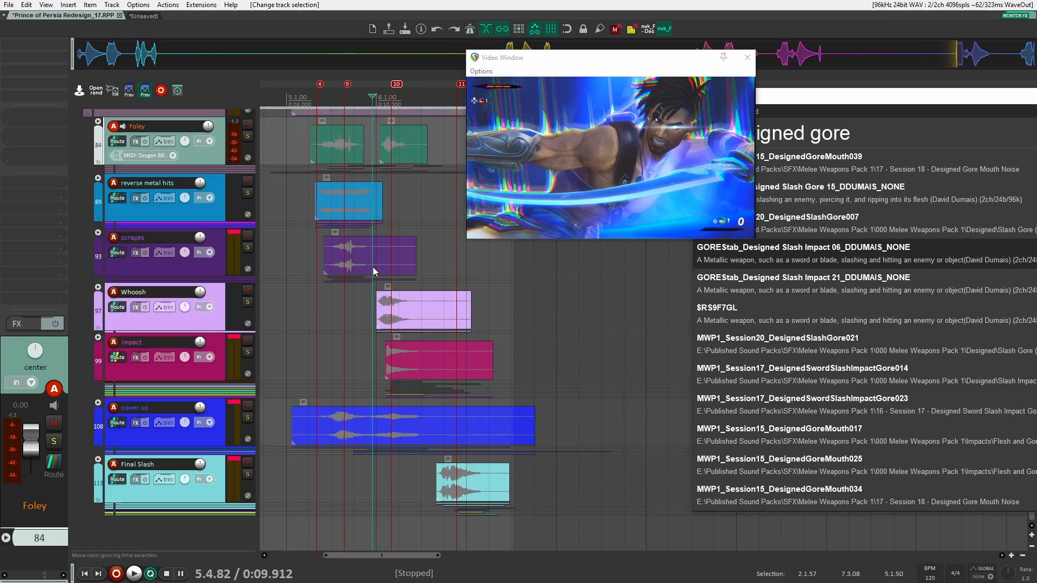
pyautogui.click(339, 354)
pyautogui.click(306, 355)
# Play the whole redesign from 0:02.149 with the video in full screen, and restore the windowed view
pyautogui.scroll(8, 281, 388)
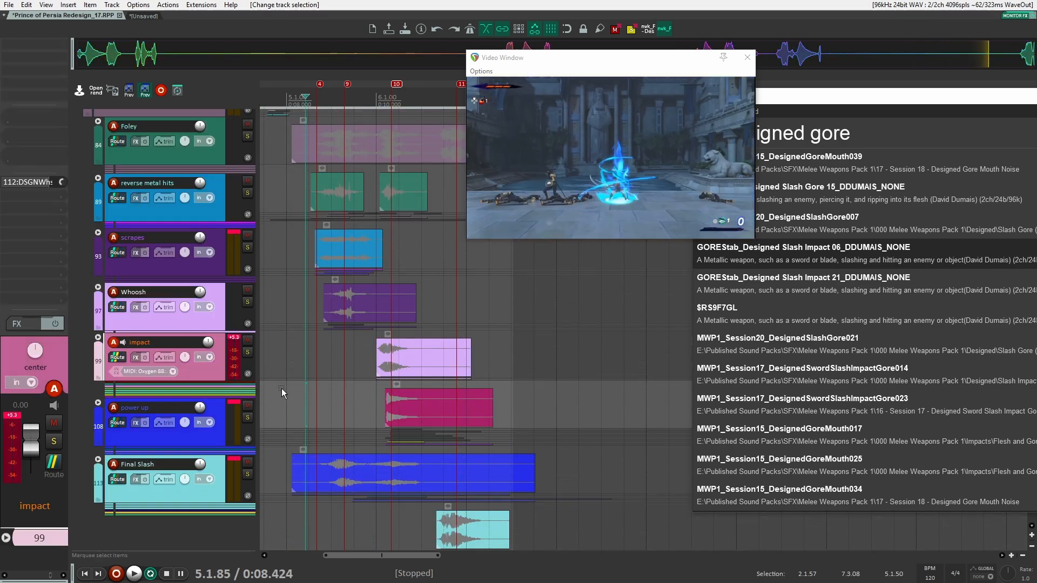
pyautogui.scroll(8, 285, 356)
pyautogui.scroll(-5, 291, 339)
pyautogui.scroll(3, 288, 349)
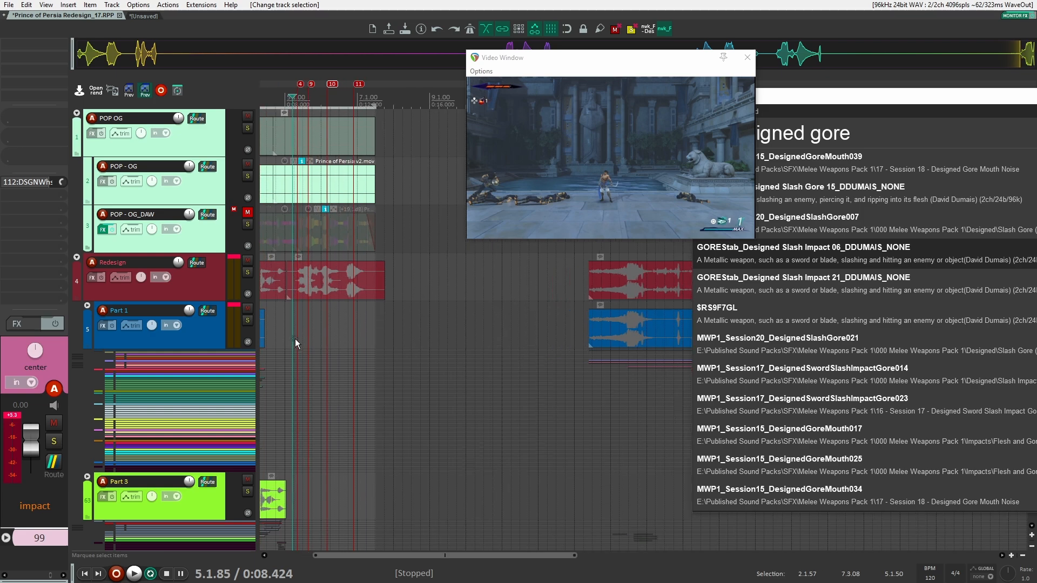
pyautogui.hscroll(-4, 357, 340)
pyautogui.scroll(1, 290, 310)
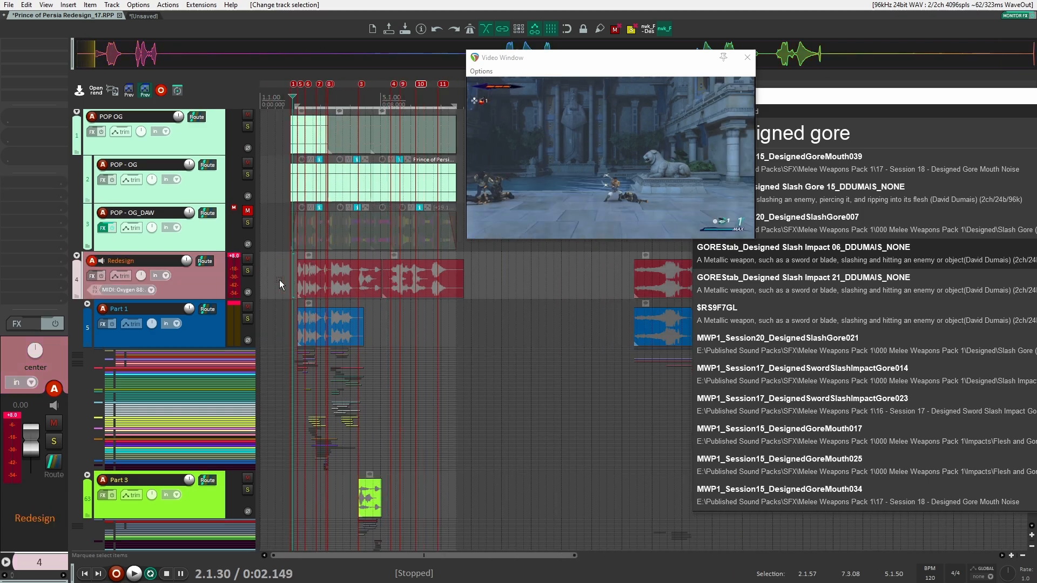
pyautogui.doubleClick(621, 179)
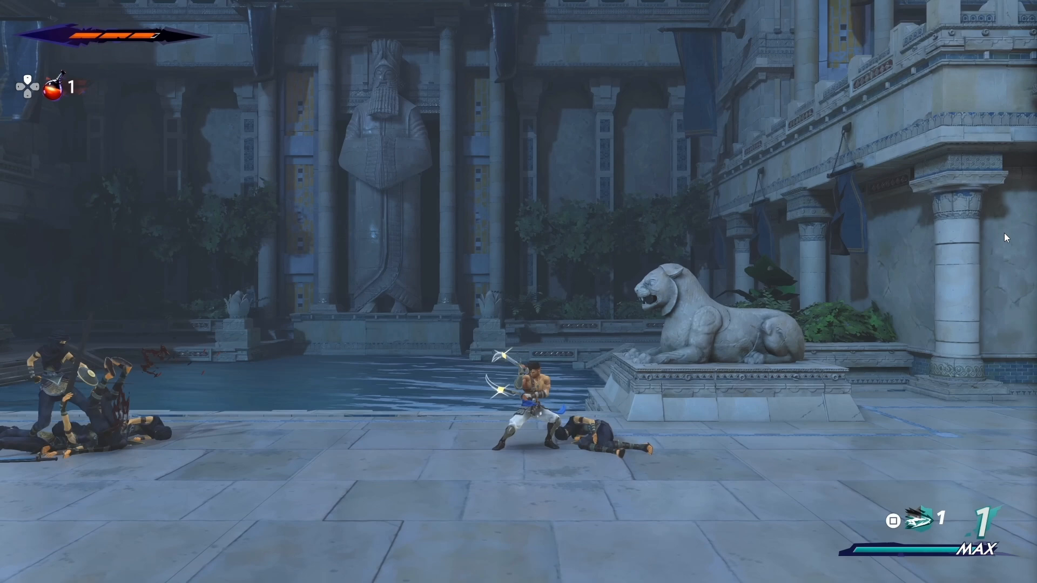
pyautogui.press('space')
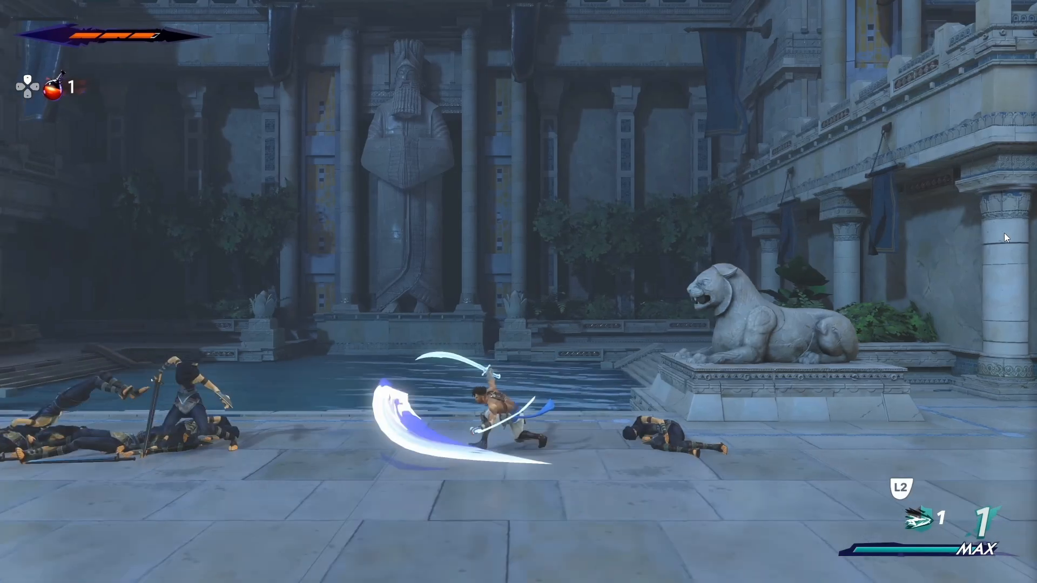
pyautogui.press('space')
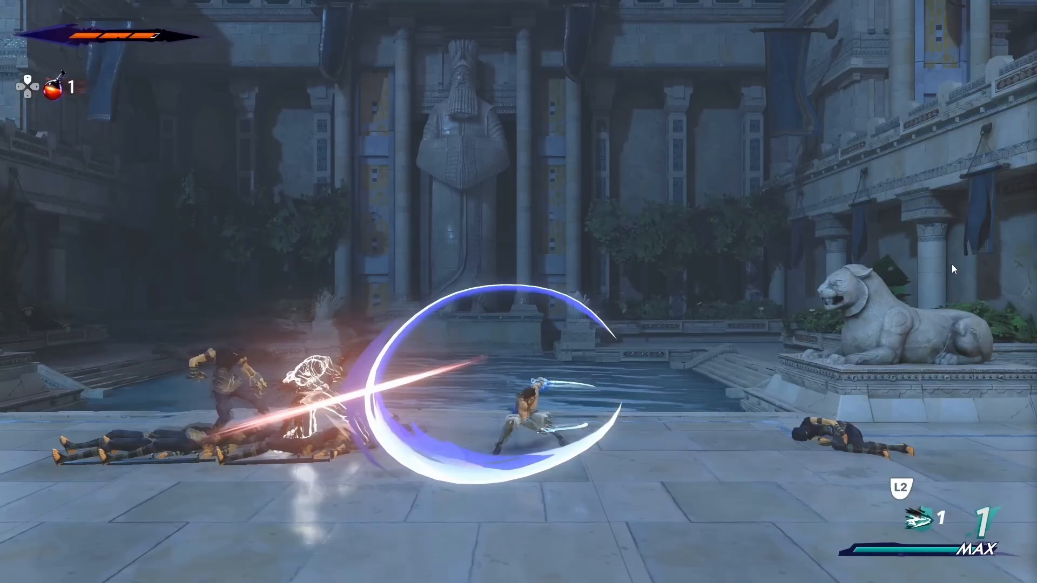
pyautogui.doubleClick(952, 265)
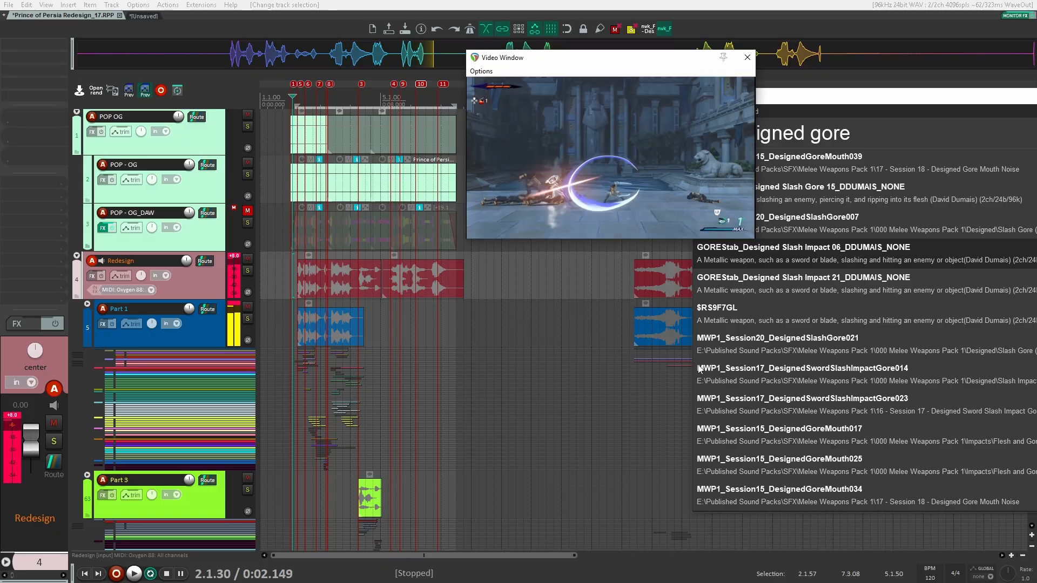
# Play the end of the redesign from around 0:10.7 against the video
pyautogui.click(524, 346)
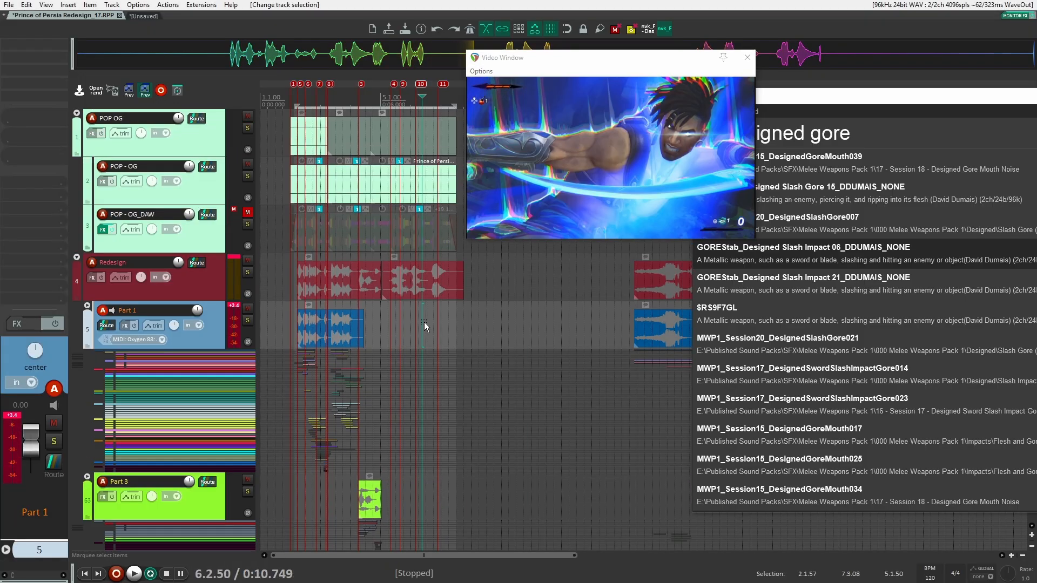
pyautogui.scroll(5, 425, 318)
pyautogui.click(433, 286)
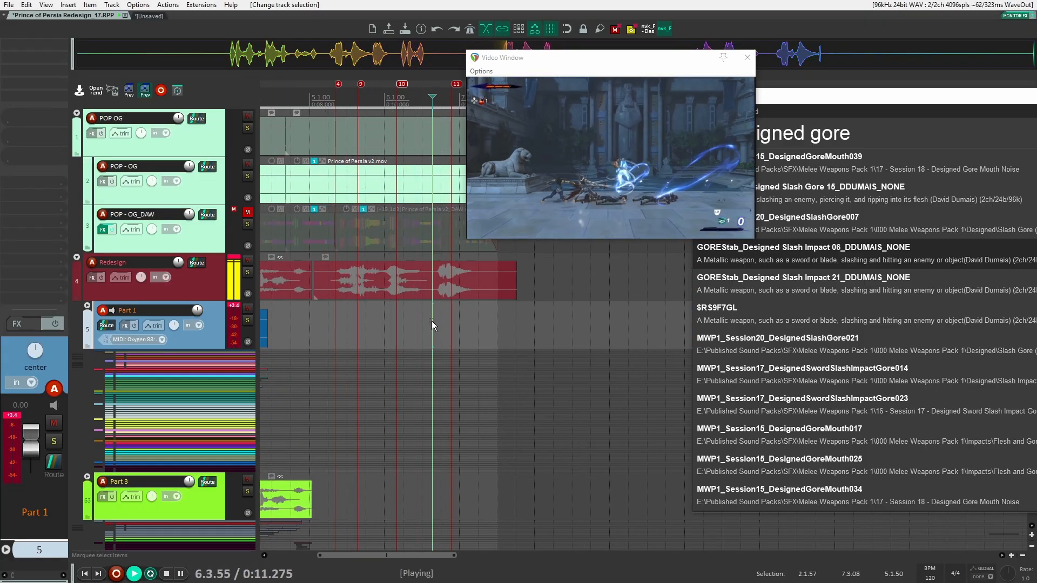
pyautogui.click(402, 334)
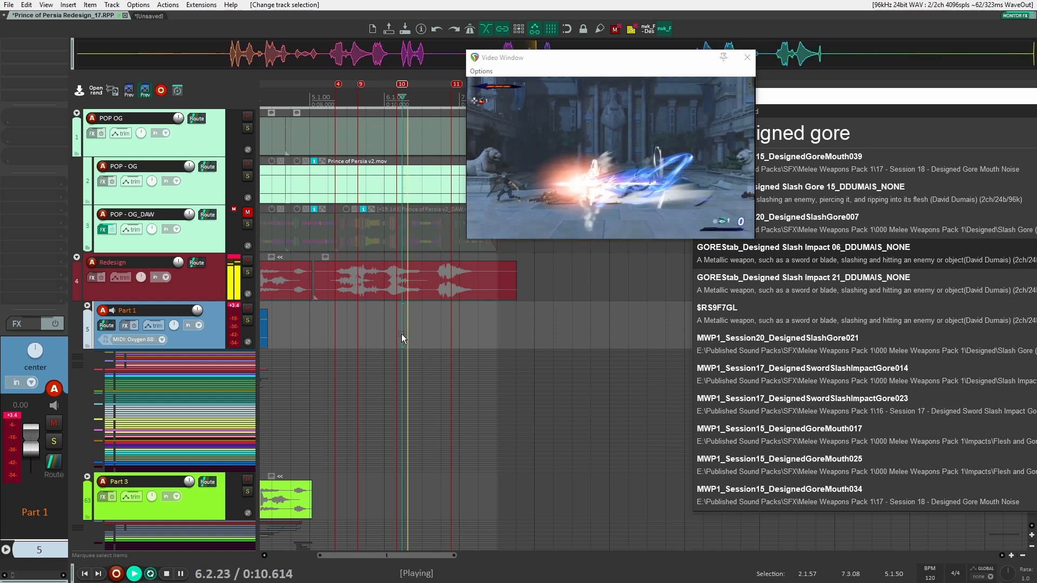
# Solo the POP - OG_DAW track, listen to the original audio from 0:10.468, and clear the solo
pyautogui.click(248, 225)
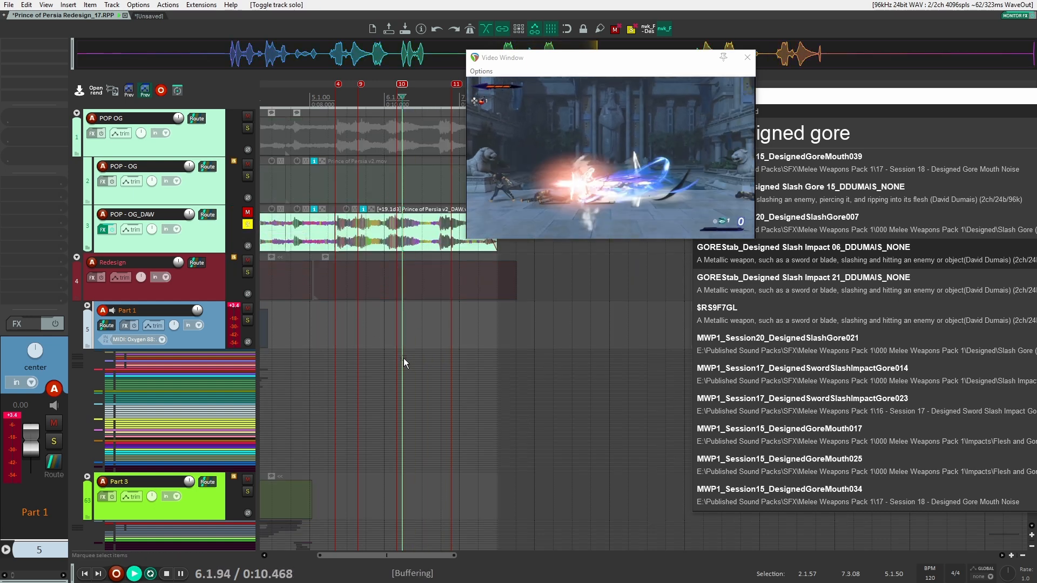
pyautogui.press('space')
pyautogui.press('space')
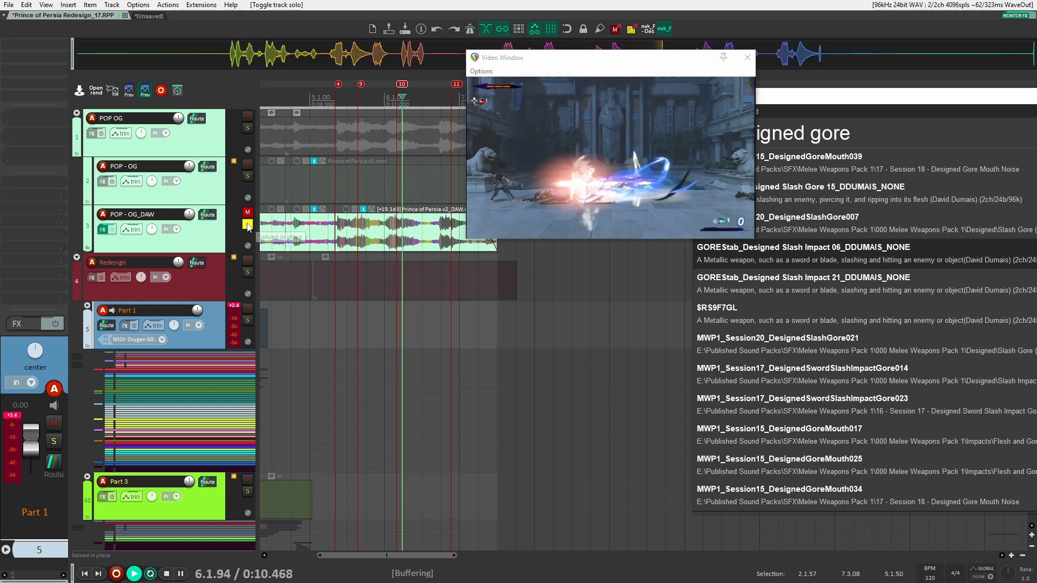
pyautogui.press('space')
pyautogui.press('space')
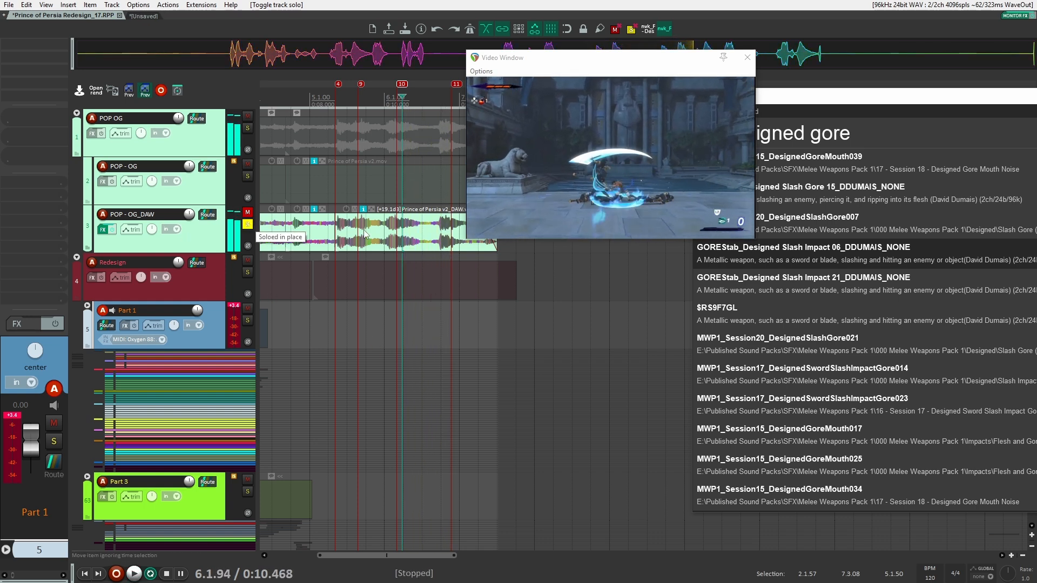
pyautogui.click(247, 224)
# Move the cursor to 0:10.152, replay the redesign through the character's jump, and check the Part 4 layers there
pyautogui.click(391, 336)
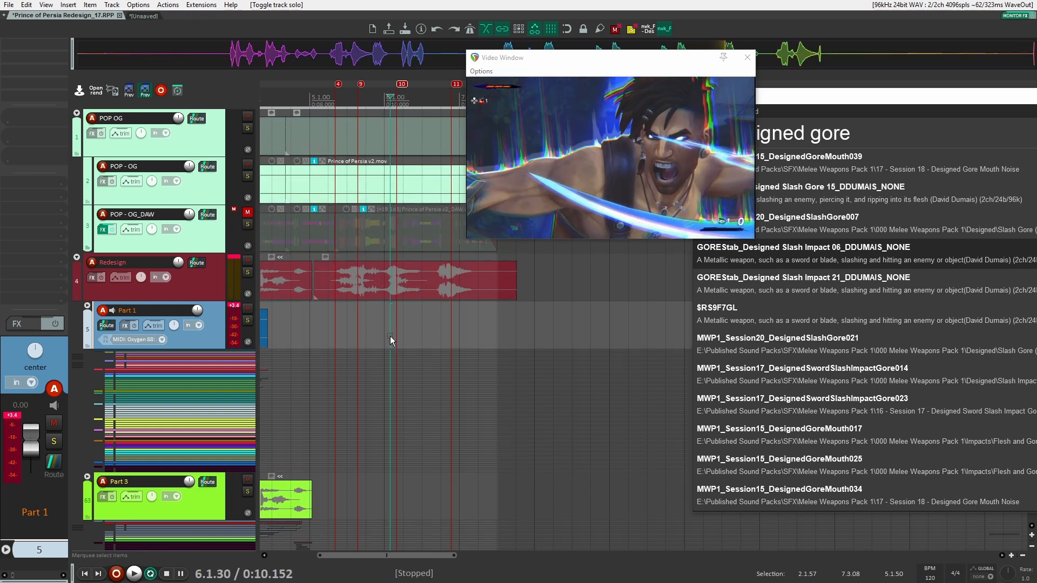
pyautogui.press('space')
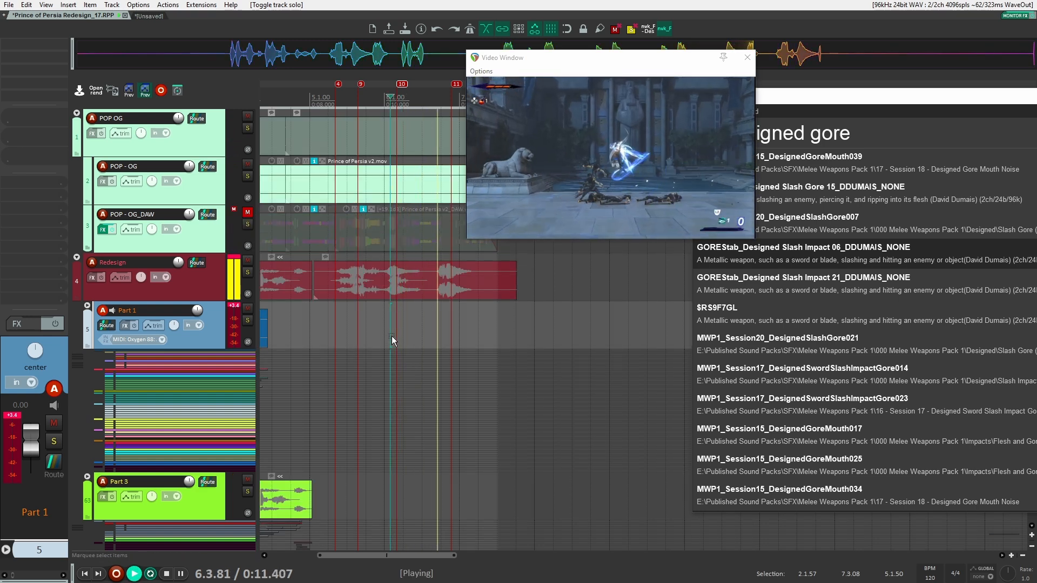
pyautogui.press('space')
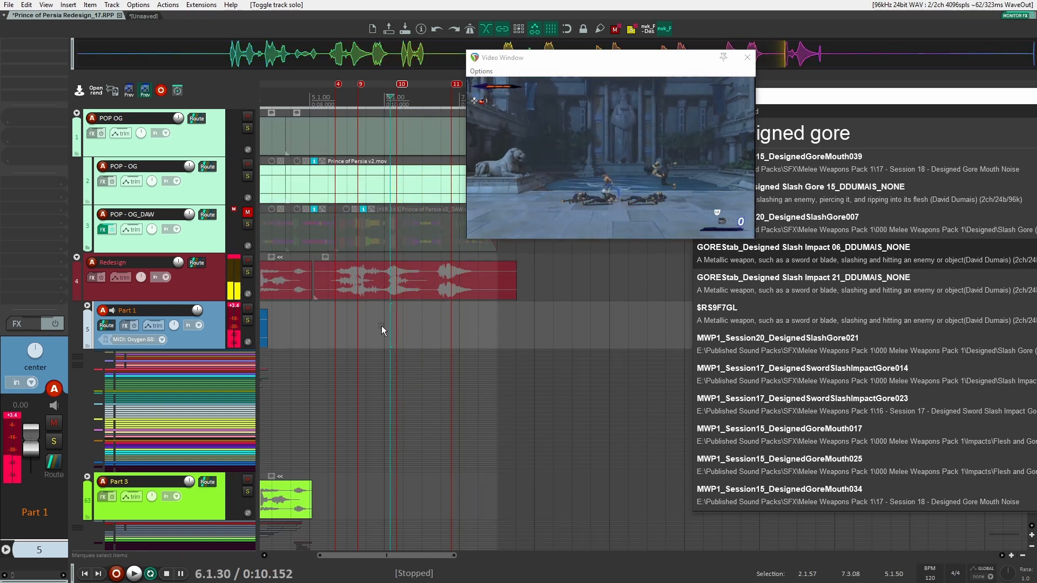
pyautogui.scroll(-10, 381, 326)
pyautogui.scroll(10, 331, 419)
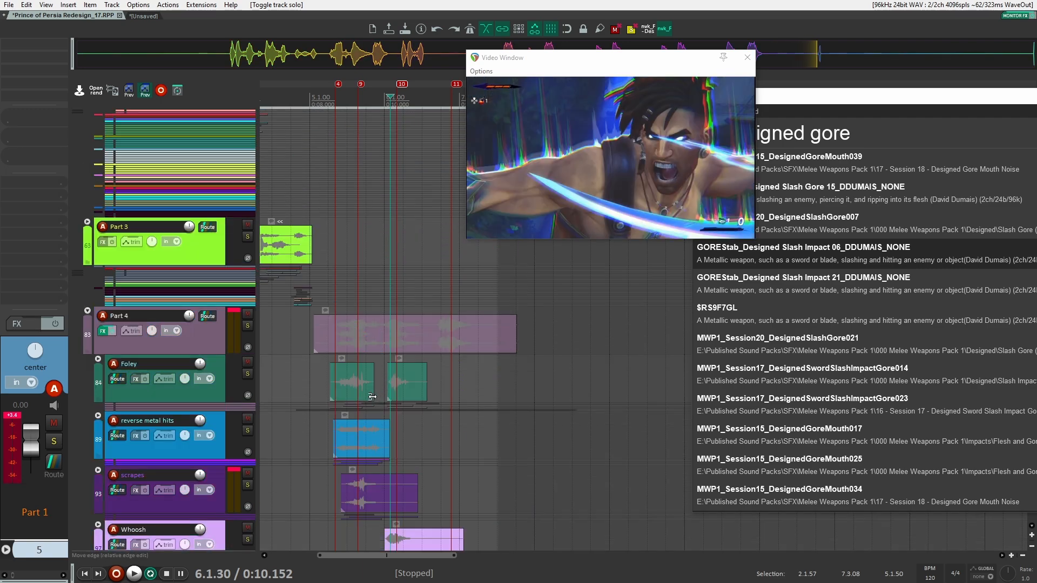
pyautogui.press('space')
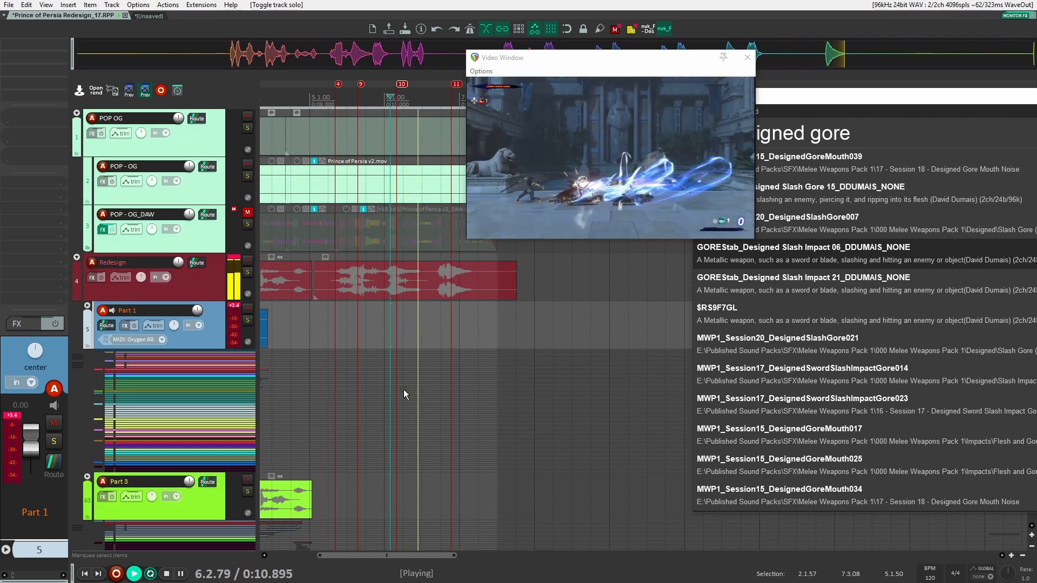
pyautogui.press('space')
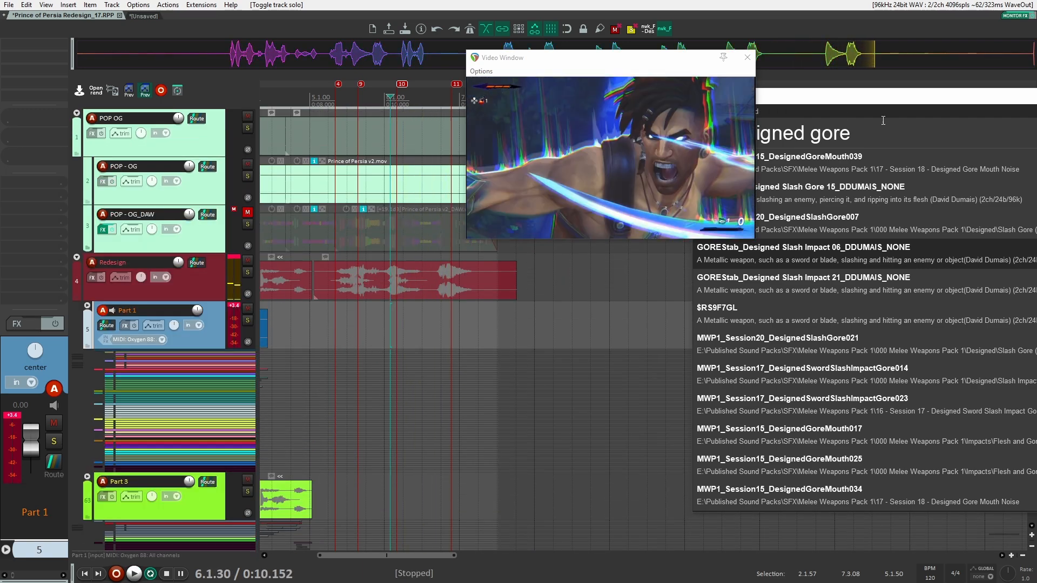
# Search the sound library for "swing plastic" and place MWP2_RAW_Swing023 (Long Plastic Tube) on a new track below Final Slash, at the jump
pyautogui.doubleClick(778, 133)
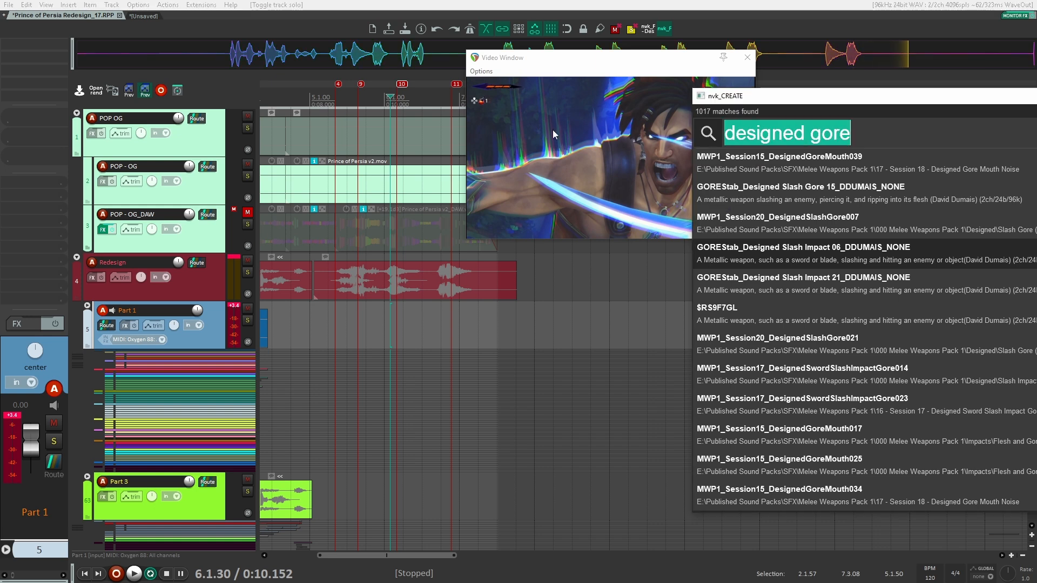
pyautogui.write('swing')
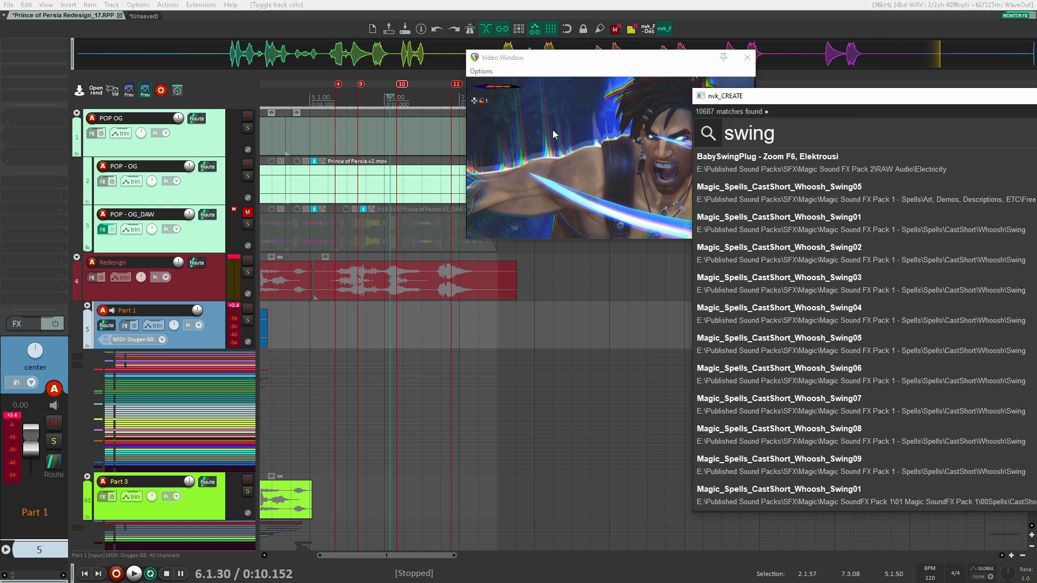
pyautogui.write(' plastic')
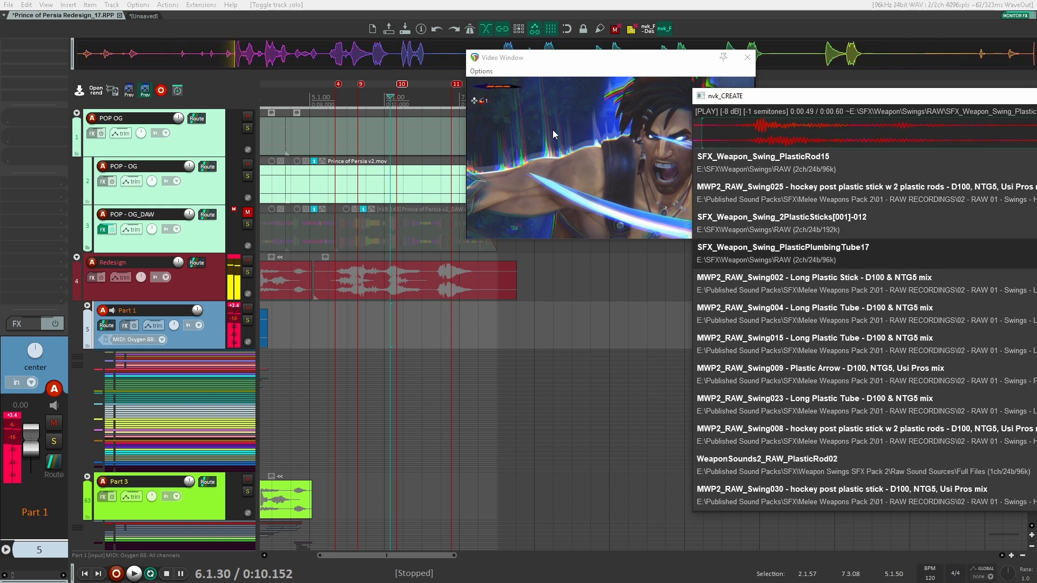
pyautogui.moveTo(833, 421); pyautogui.dragTo(446, 496)
pyautogui.scroll(-6, 453, 496)
pyautogui.press('space')
# Audition other weapon swings in the library and add WeaponSwingSoundDesign_SFX119 on a new track at the jump, below the plastic tube swing
pyautogui.hotkey('ctrl', 'BackSpace')
pyautogui.click(812, 194)
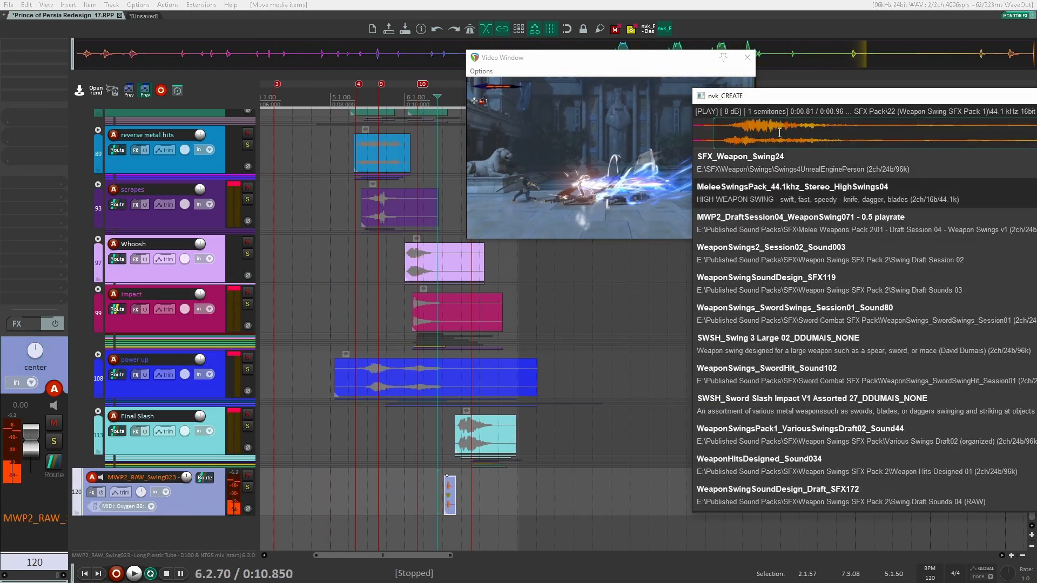
pyautogui.moveTo(813, 282); pyautogui.dragTo(450, 488)
pyautogui.write('hhhhhhhhhh')
pyautogui.hotkey('ctrl', 'BackSpace')
# Play the two new swing layers against the video at the jump
pyautogui.scroll(8, 450, 488)
pyautogui.click(355, 493)
pyautogui.press('space')
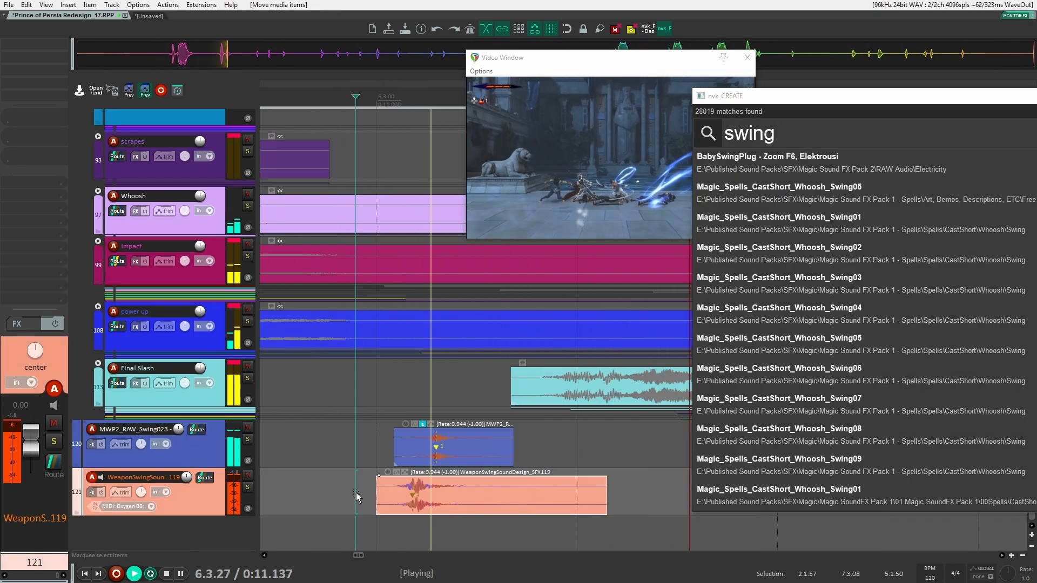
pyautogui.press('space')
pyautogui.scroll(-8, 303, 489)
pyautogui.click(383, 432)
pyautogui.press('space')
pyautogui.press('space')
# Group the two new swing tracks into a folder named "jump"
pyautogui.keyDown('shift'); pyautogui.click(216, 496); pyautogui.keyUp('shift')
pyautogui.write('f')
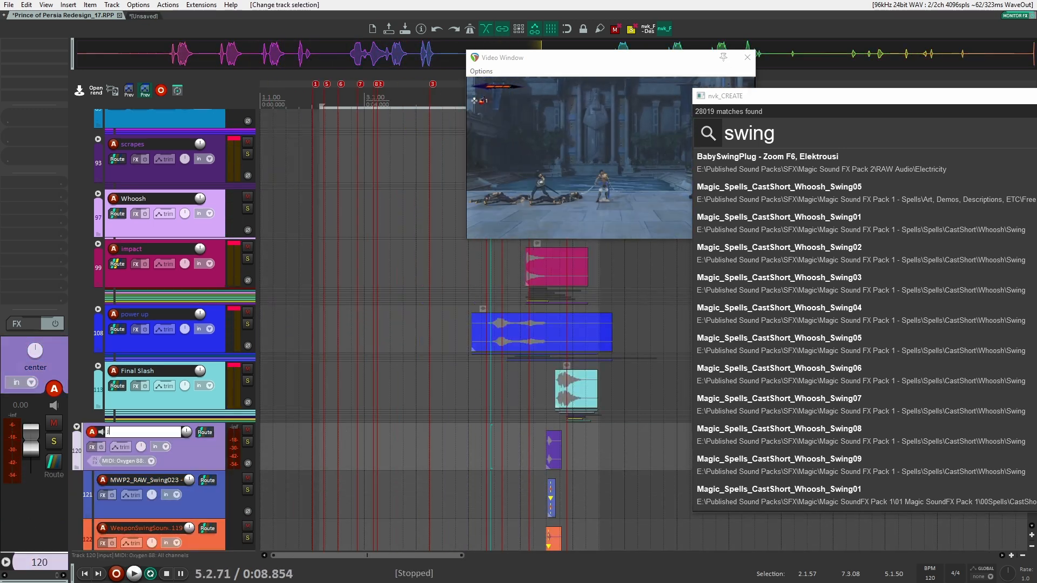
pyautogui.write('jump')
pyautogui.press('Return')
# Play the jump layers together with Part 4 up to the final slash
pyautogui.click(543, 416)
pyautogui.press('space')
pyautogui.scroll(3, 582, 486)
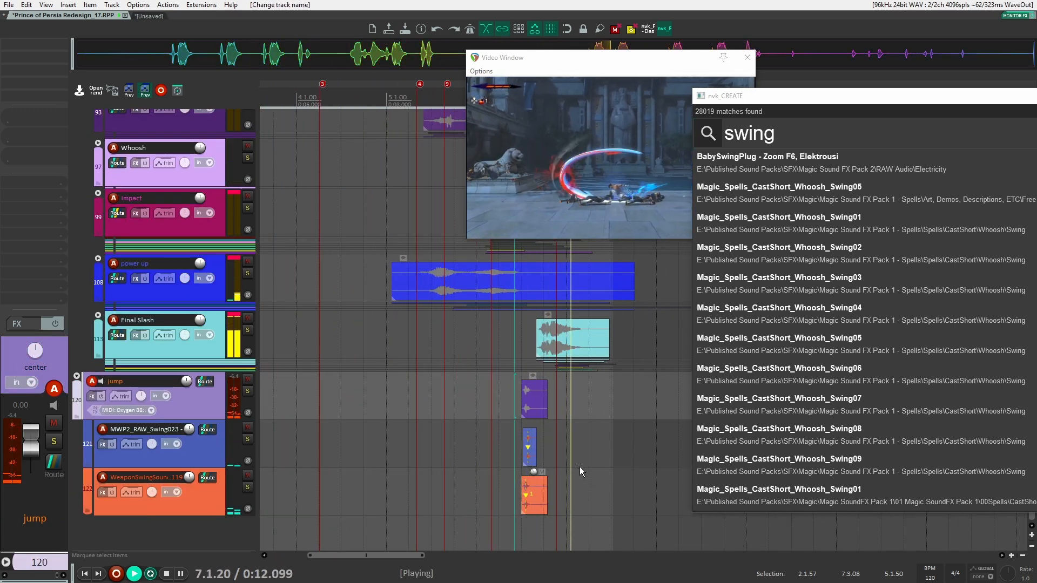
pyautogui.press('space')
pyautogui.scroll(2, 579, 464)
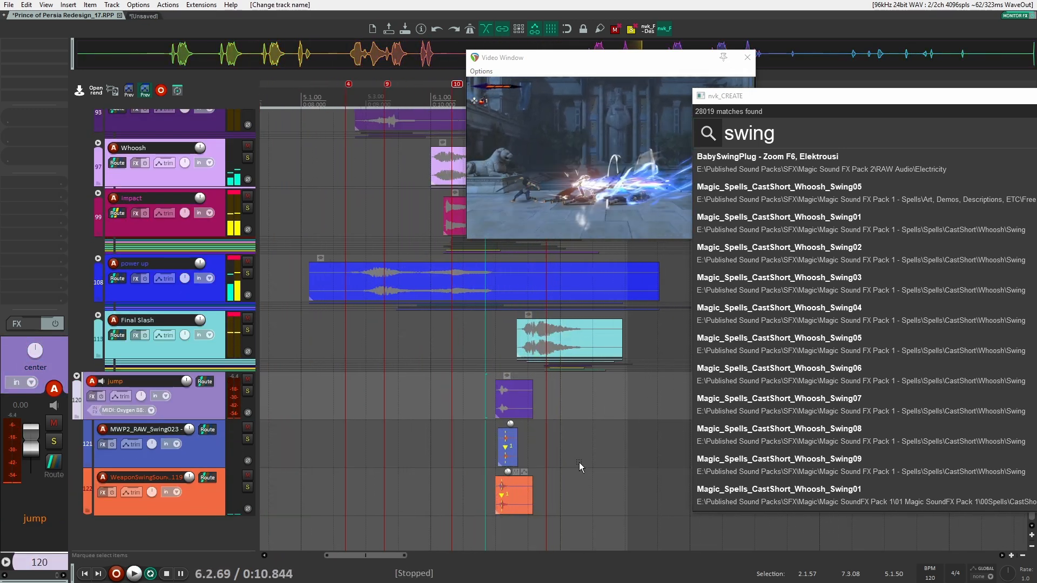
pyautogui.press('space')
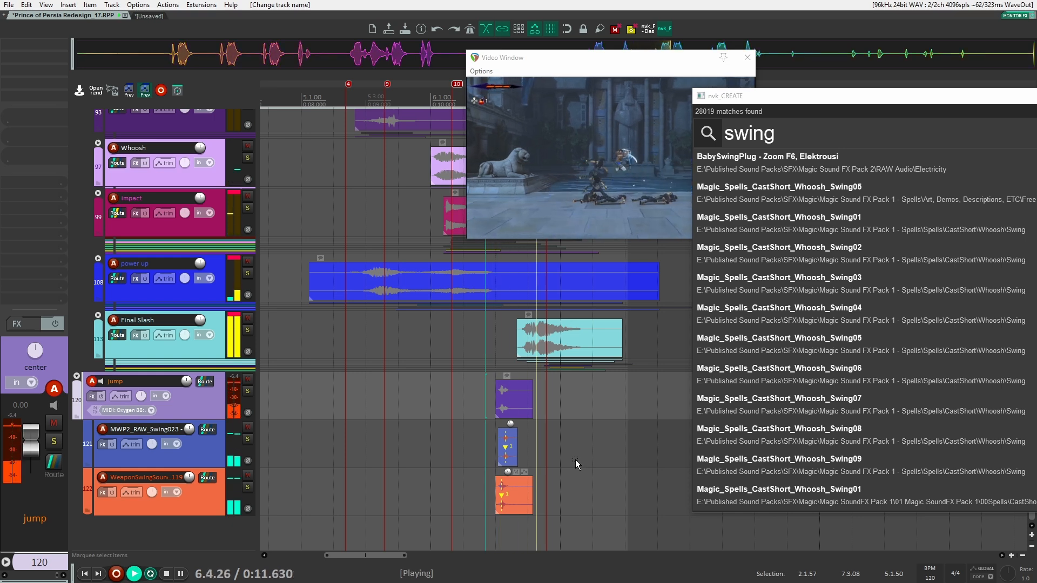
pyautogui.press('space')
# Mute all items of the jump folder and play Part 4 from 0:09.666 without them
pyautogui.moveTo(566, 418); pyautogui.dragTo(485, 402)
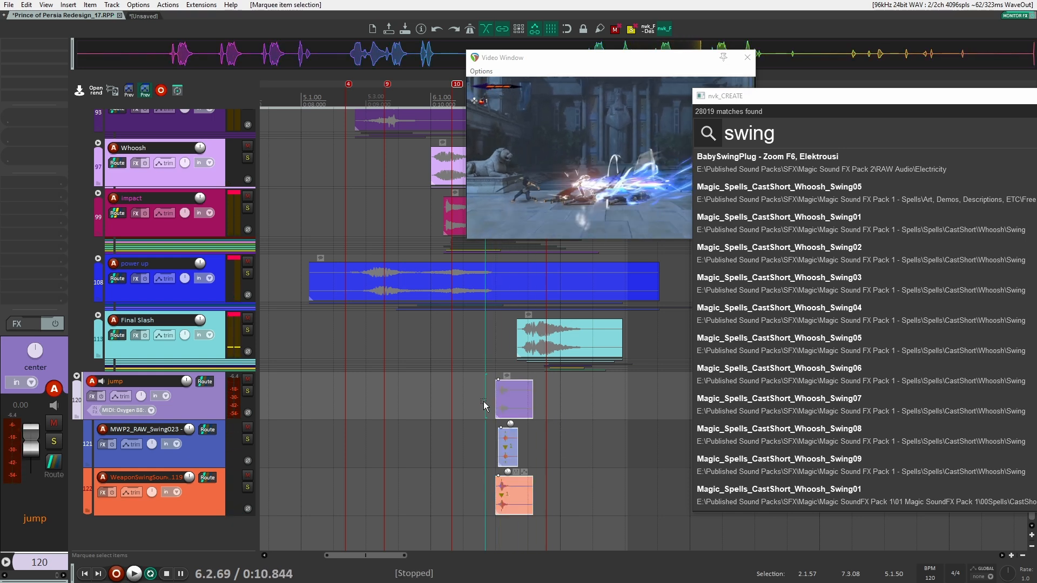
pyautogui.click(404, 365)
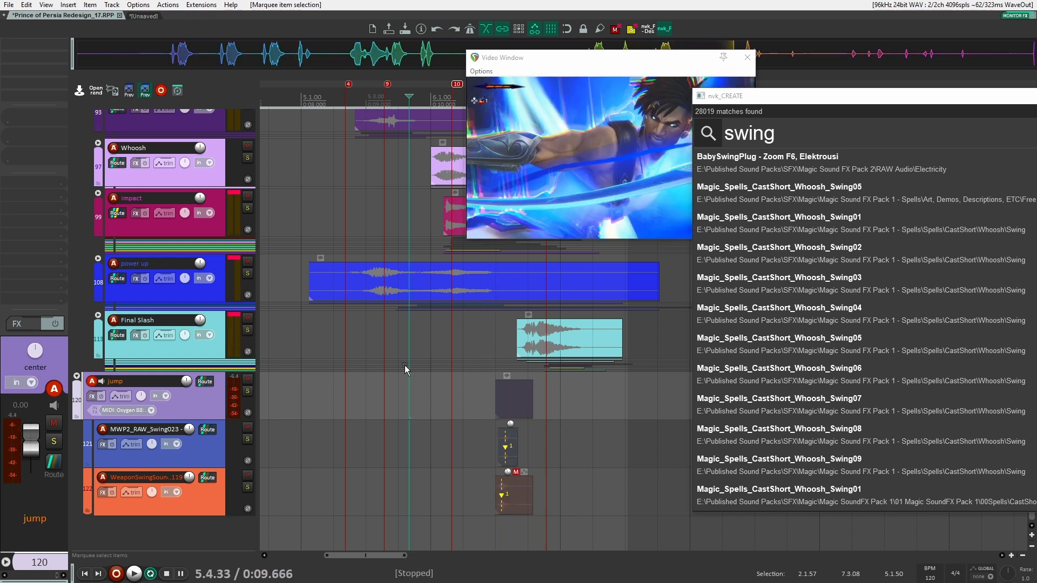
pyautogui.scroll(-2, 397, 373)
pyautogui.press('space')
pyautogui.scroll(-6, 396, 374)
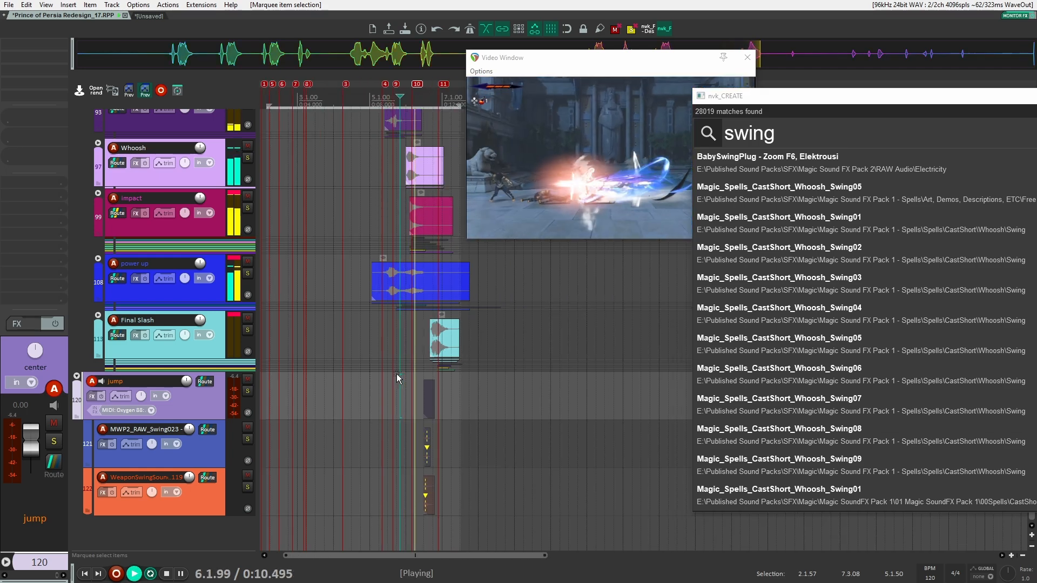
# Move the nvk_CREATE sound browser out of view and play the redesign from the early attacks into the power-up
pyautogui.moveTo(927, 107); pyautogui.dragTo(1036, 107)
pyautogui.scroll(8, 432, 372)
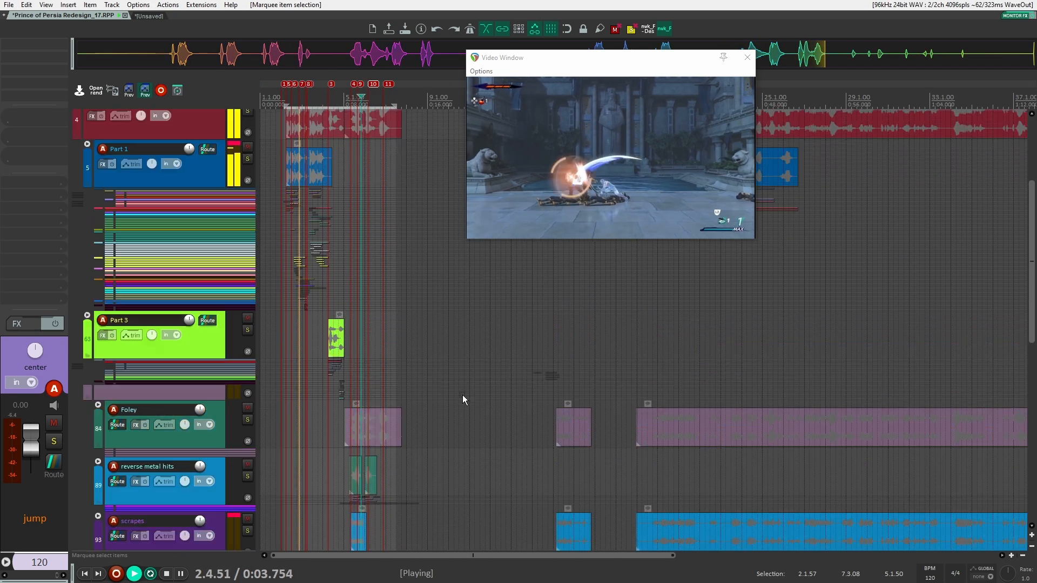
pyautogui.scroll(3, 463, 395)
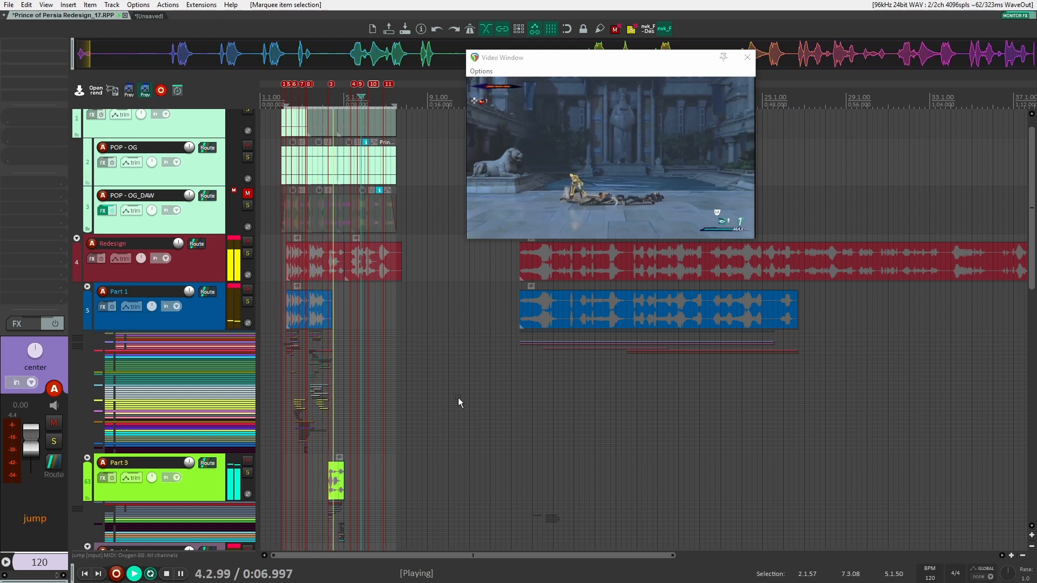
pyautogui.scroll(-4, 299, 322)
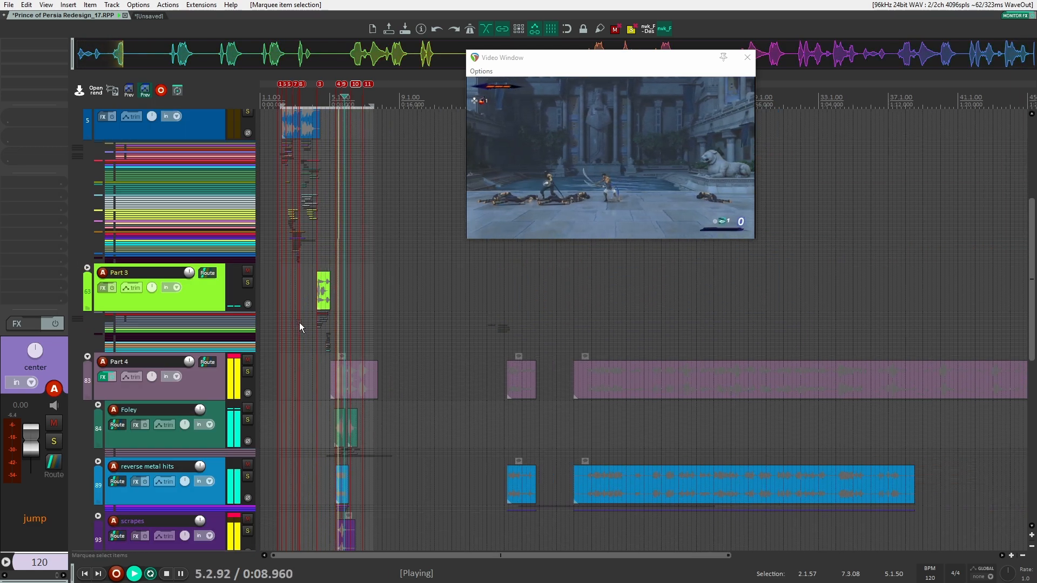
pyautogui.press('space')
# Expand the Part 3 and Part 1 folders and examine the Part 1 layers, from Swings down to impact ringout
pyautogui.doubleClick(121, 277)
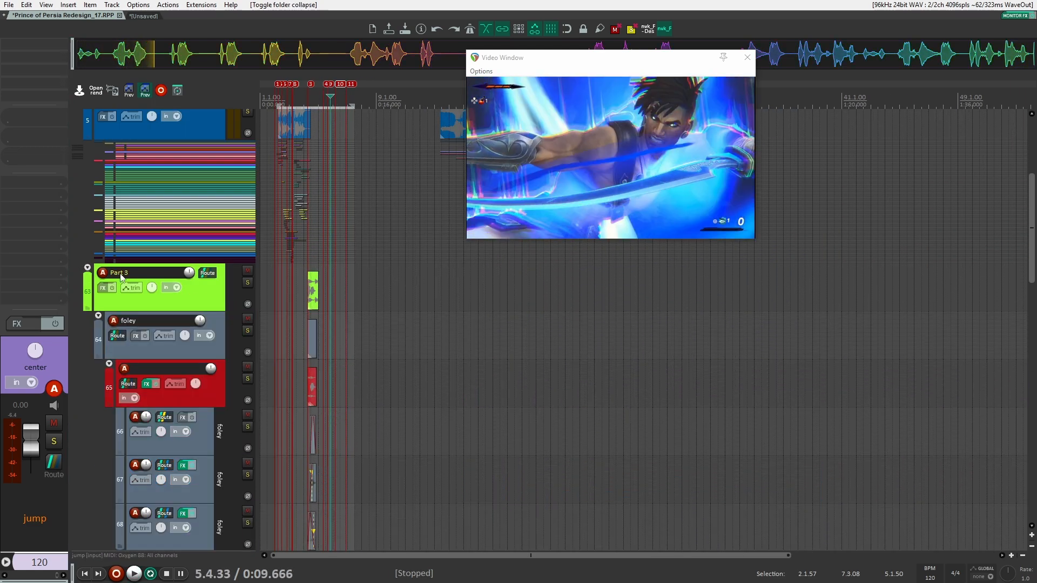
pyautogui.scroll(5, 290, 273)
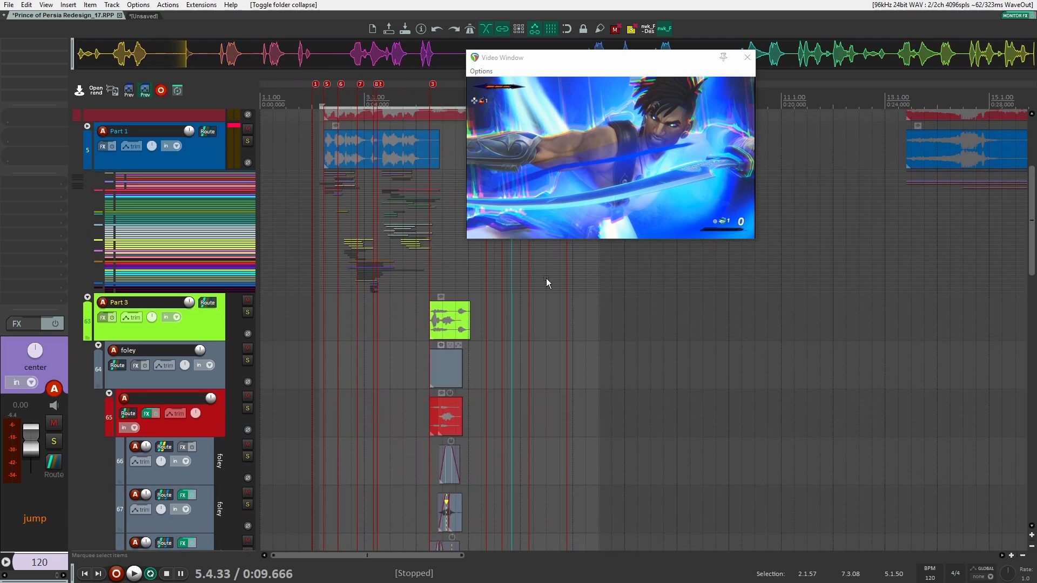
pyautogui.scroll(1, 89, 200)
pyautogui.click(87, 176)
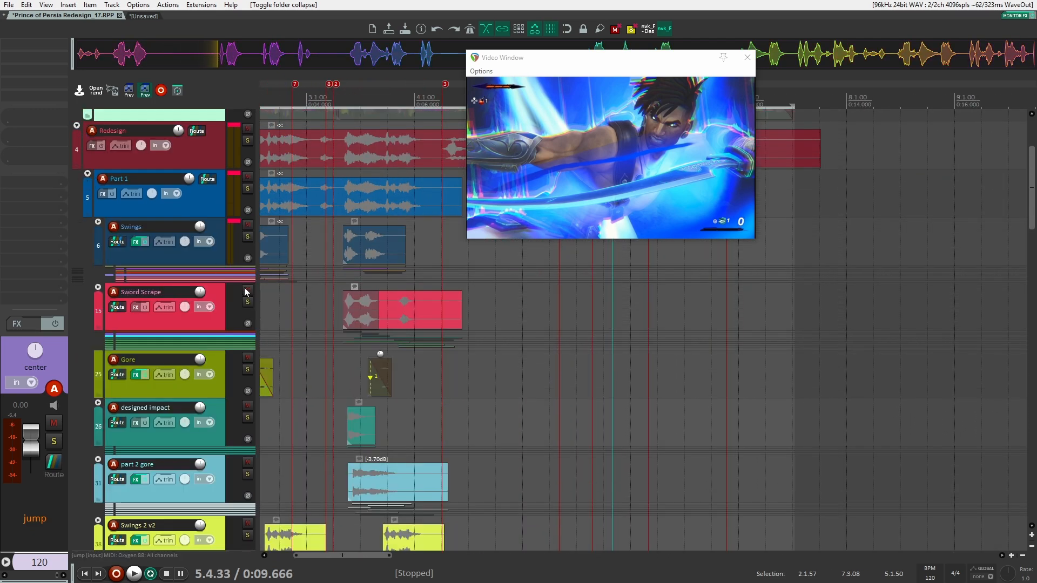
pyautogui.scroll(-3, 297, 309)
pyautogui.hscroll(-3, 459, 327)
pyautogui.scroll(-4, 448, 321)
pyautogui.scroll(4, 448, 323)
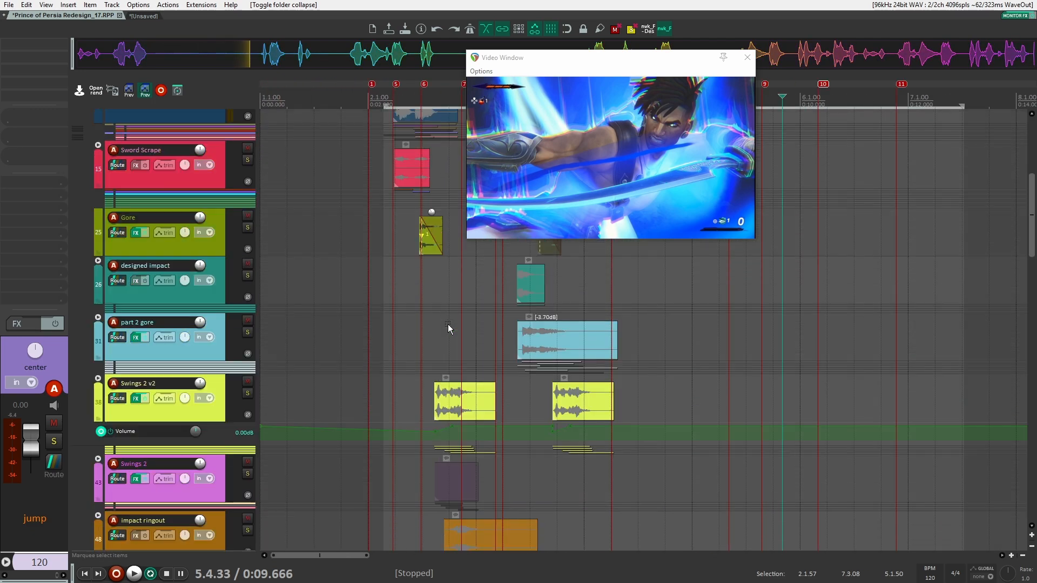
# Expand the Swings 2 v2 folder in Part 1, solo it, and play both of its swing groups from just before the first one
pyautogui.click(440, 331)
pyautogui.click(98, 379)
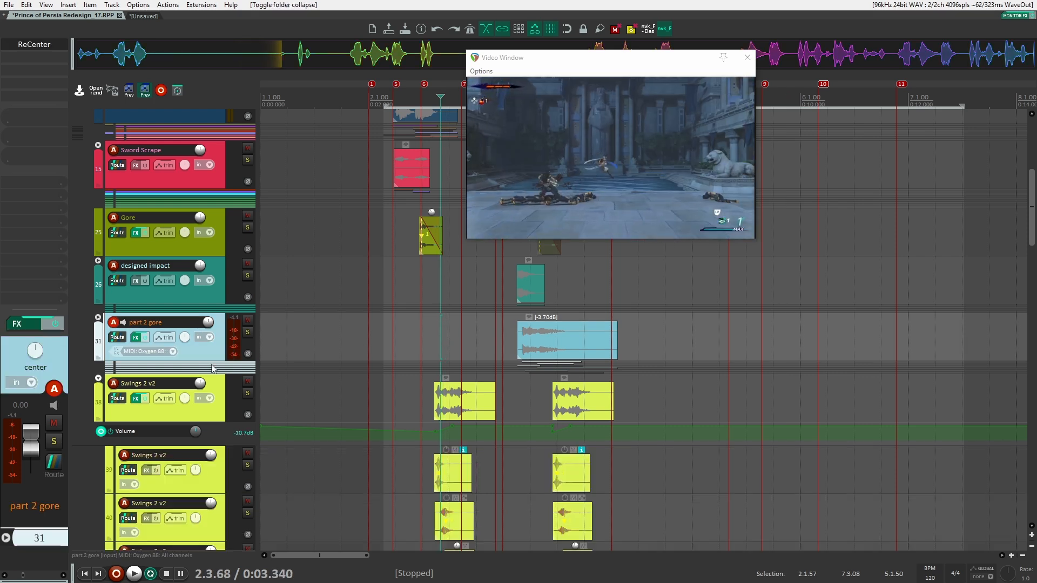
pyautogui.scroll(-3, 424, 324)
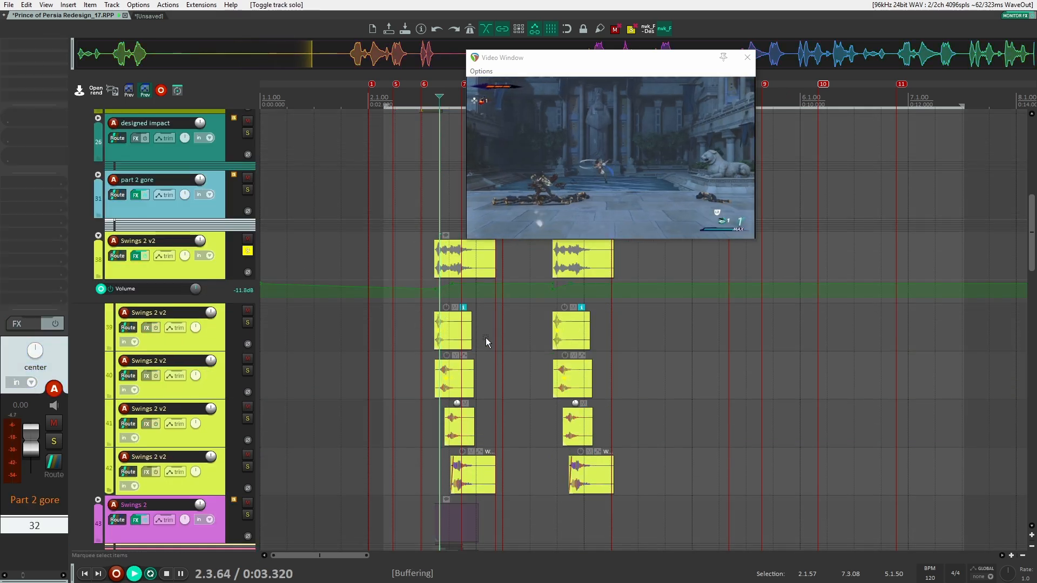
pyautogui.press('space')
pyautogui.click(428, 253)
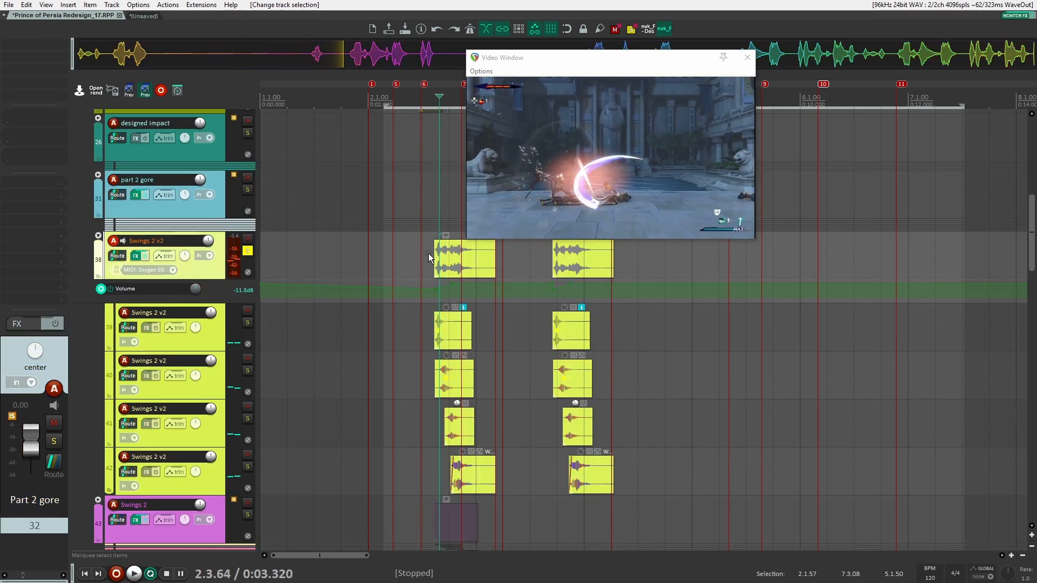
pyautogui.click(429, 254)
pyautogui.press('space')
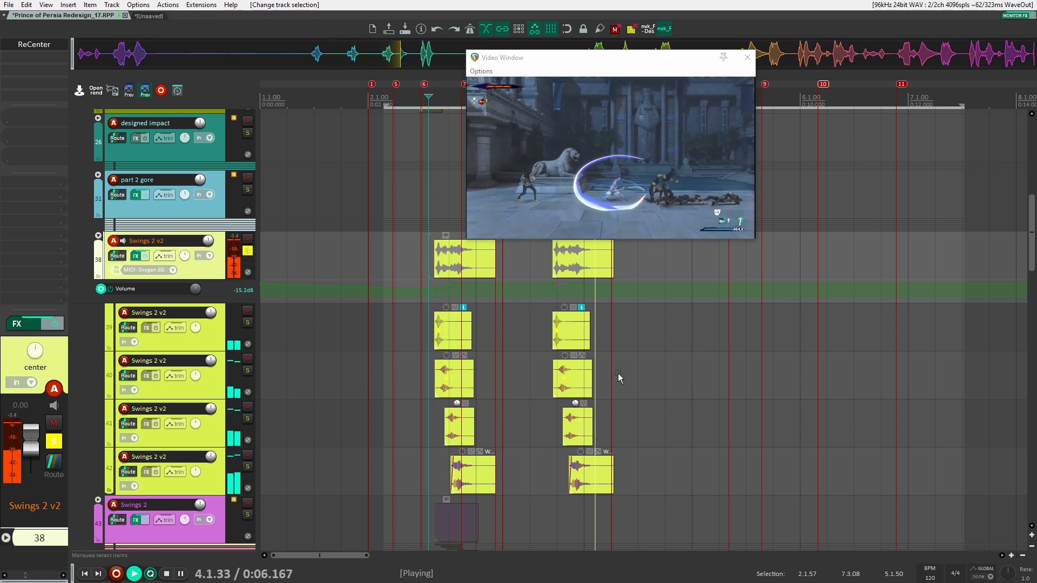
# In the second Swings 2 v2 group, move the WeaponSwingSoundDesign_SFX004 item about 0.14 s earlier, near the group's start
pyautogui.press('space')
pyautogui.scroll(1, 620, 406)
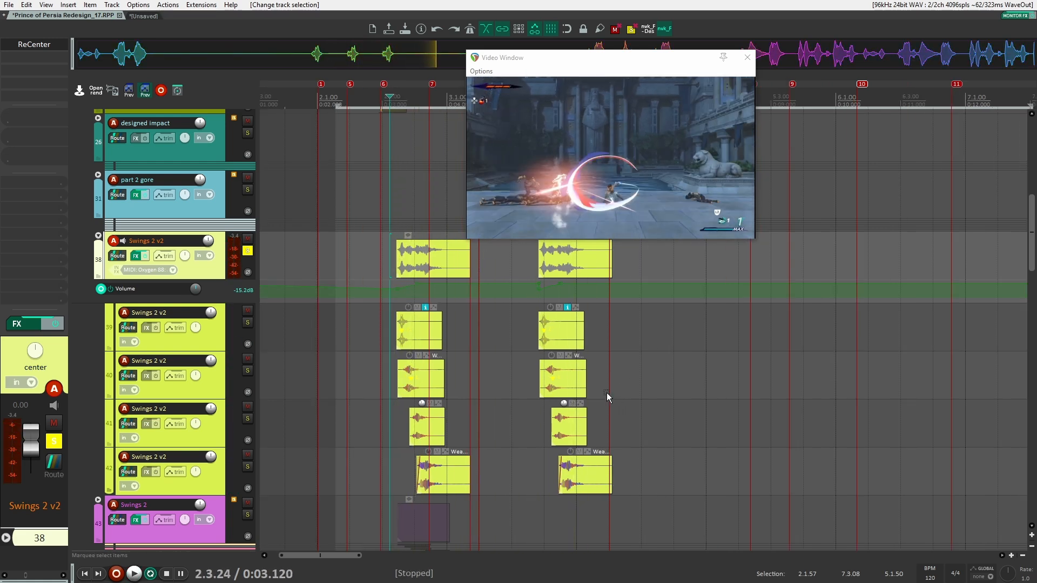
pyautogui.scroll(4, 607, 394)
pyautogui.moveTo(394, 386); pyautogui.dragTo(437, 379)
pyautogui.scroll(2, 648, 387)
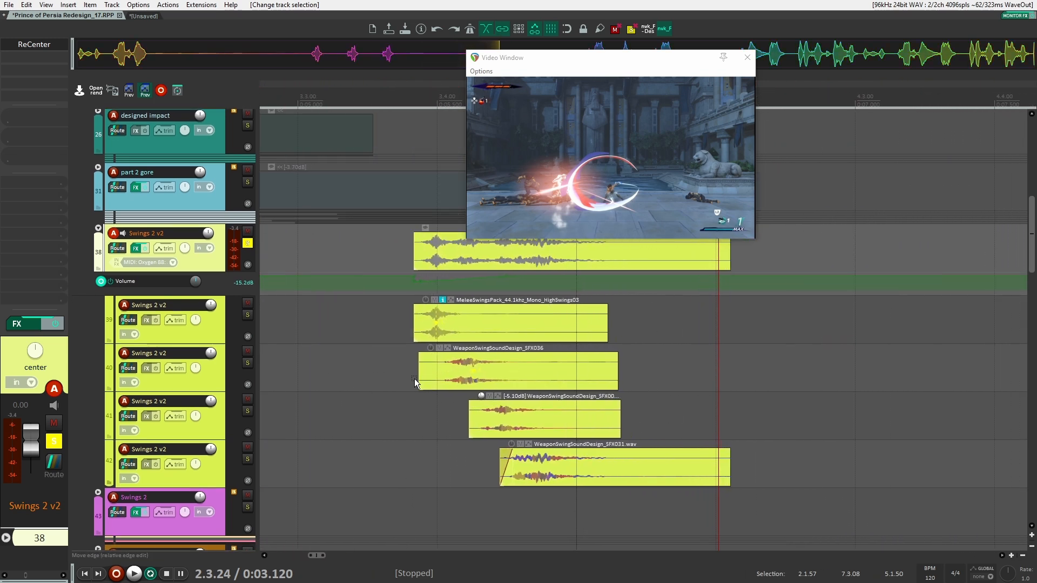
pyautogui.scroll(-2, 380, 391)
pyautogui.scroll(2, 394, 388)
pyautogui.click(400, 413)
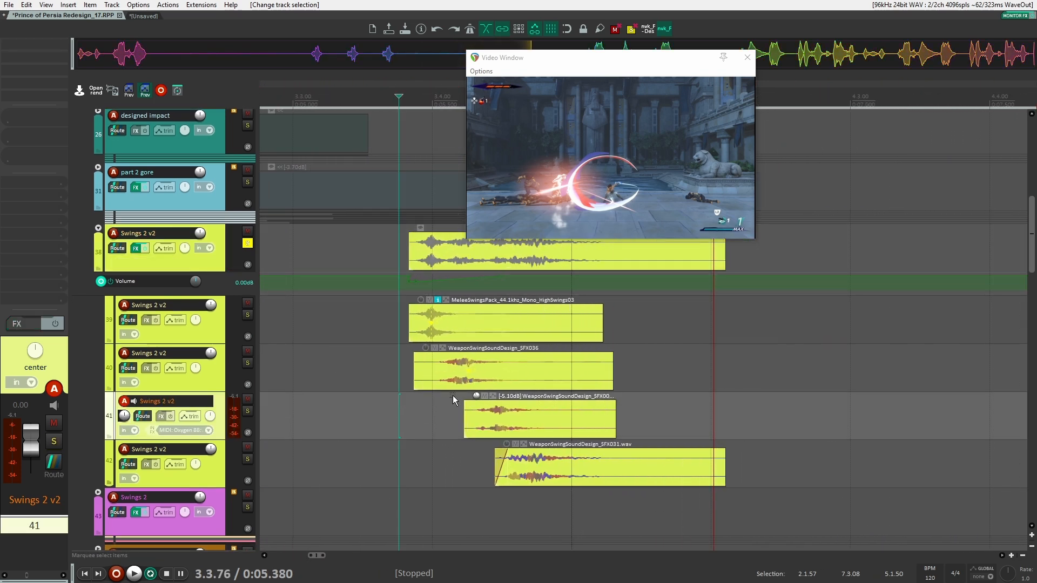
pyautogui.scroll(1, 474, 380)
pyautogui.scroll(1, 470, 377)
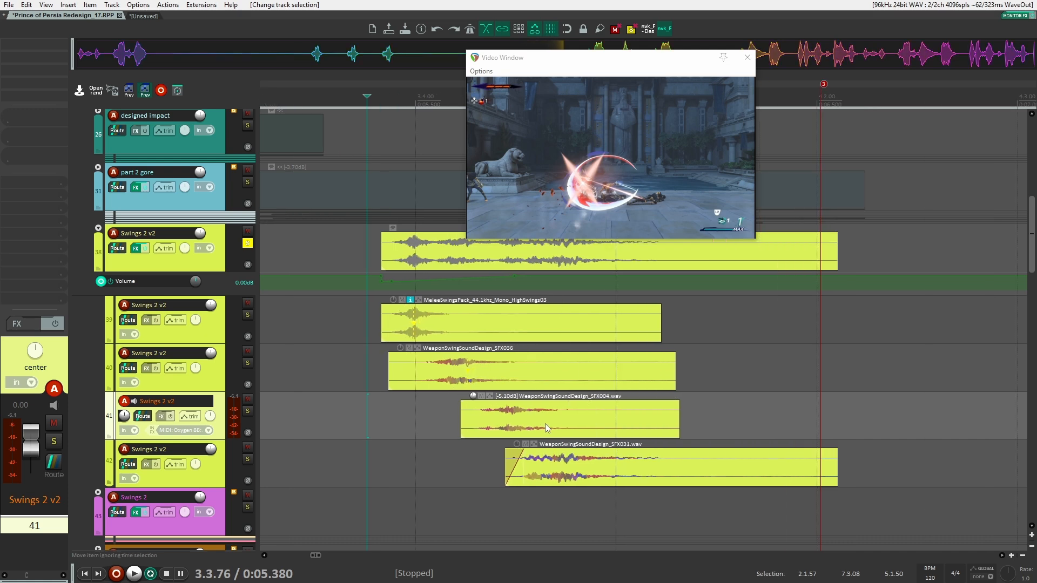
pyautogui.moveTo(545, 423); pyautogui.dragTo(488, 423)
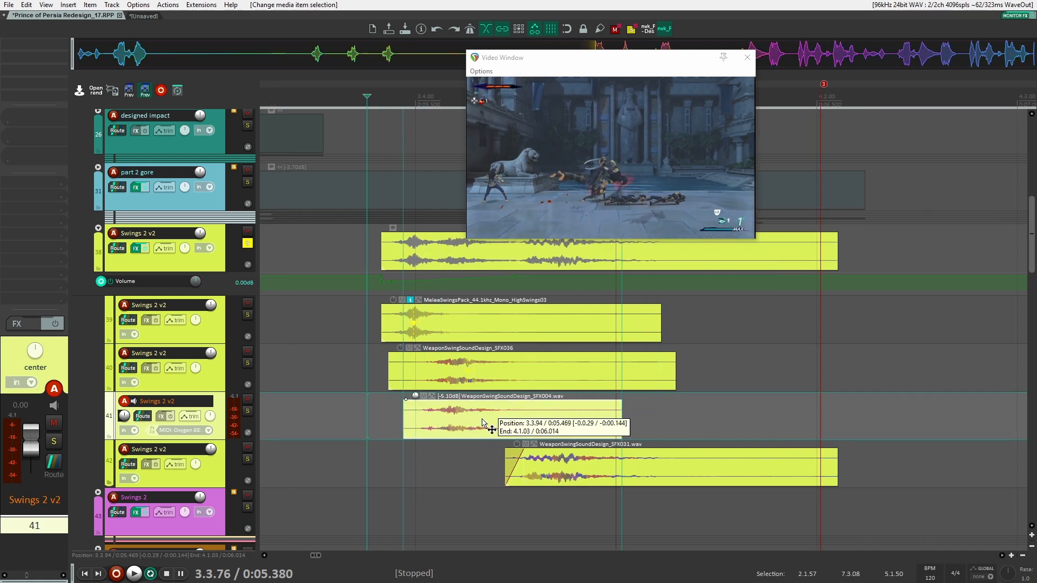
# Move the WeaponSwingSoundDesign_SFX036 item of the second group later, so it starts after SFX004, and play the group
pyautogui.moveTo(531, 378); pyautogui.dragTo(571, 378)
pyautogui.click(384, 367)
pyautogui.press('space')
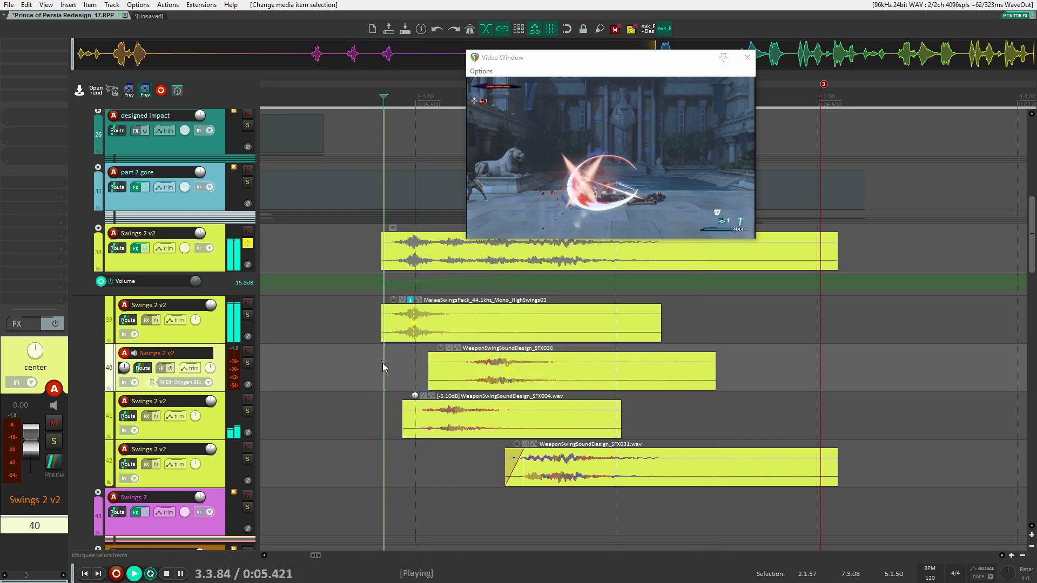
pyautogui.press('space')
# Nudge the SFX004 and SFX036 items of the second swing group slightly earlier and replay the group
pyautogui.moveTo(332, 371); pyautogui.dragTo(536, 371)
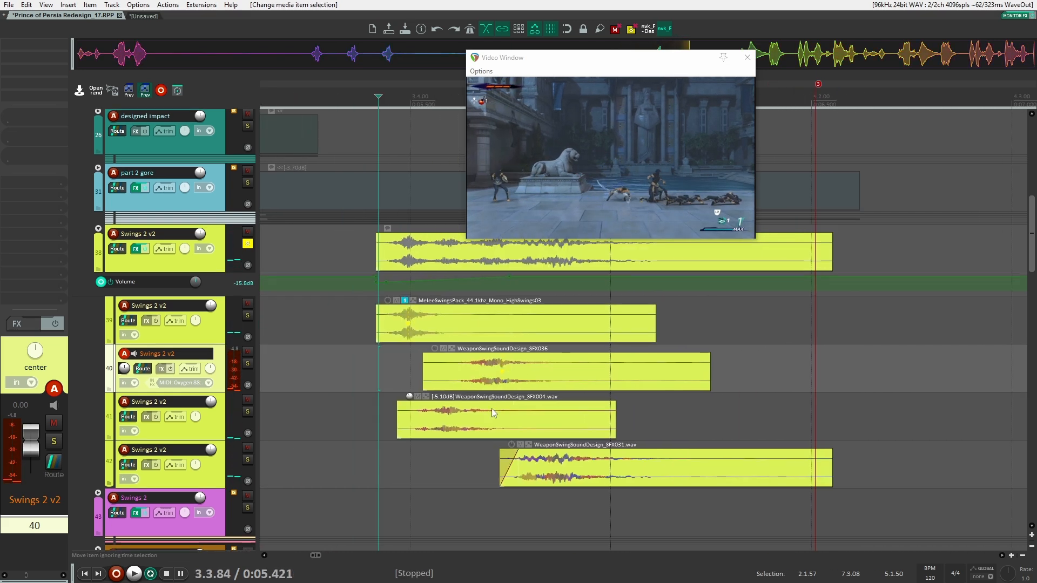
pyautogui.moveTo(497, 417); pyautogui.dragTo(493, 417)
pyautogui.moveTo(529, 378); pyautogui.dragTo(526, 378)
pyautogui.click(362, 377)
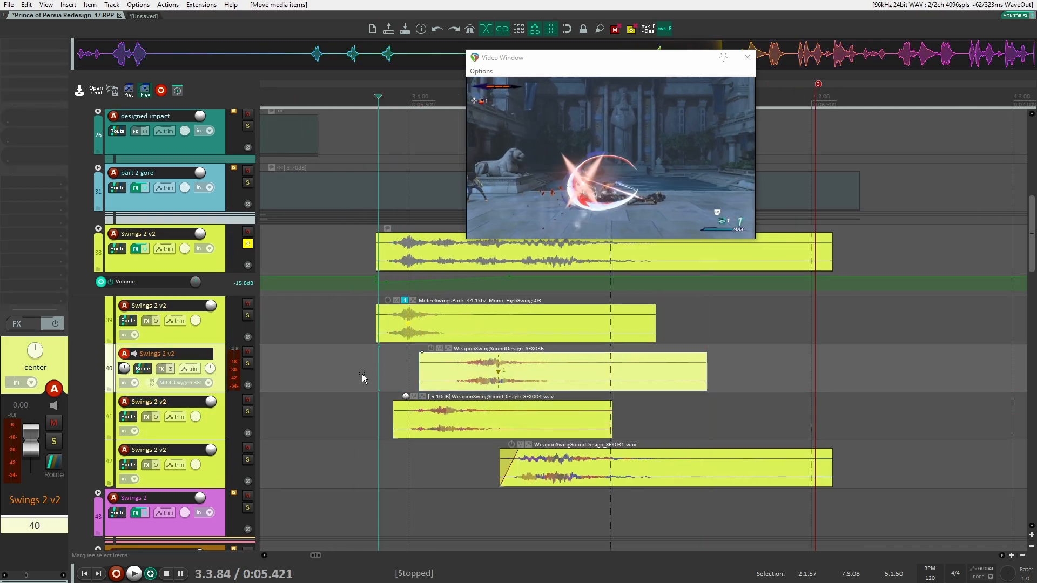
pyautogui.press('space')
pyautogui.press('space')
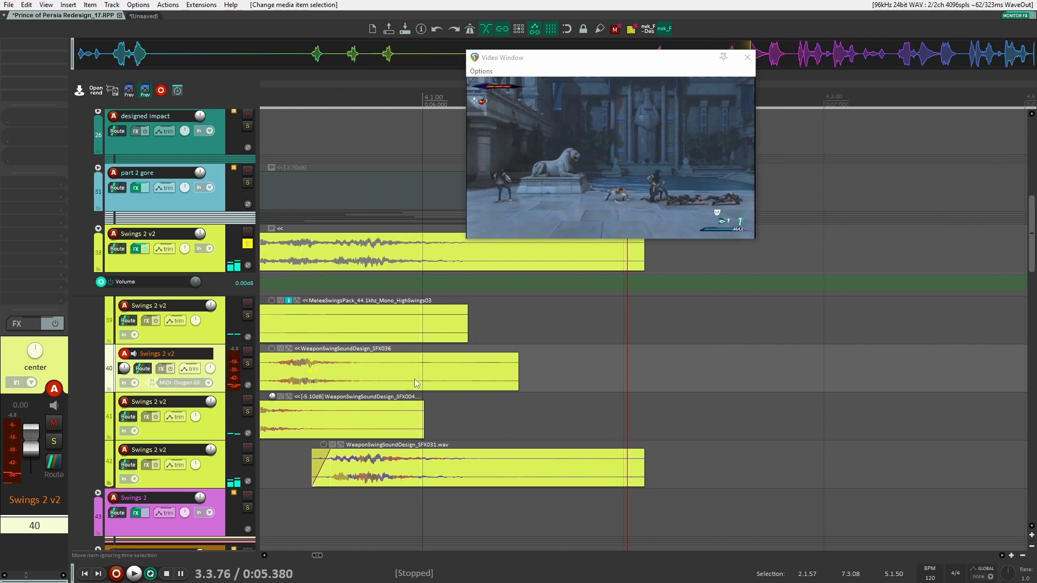
# Reorder the second swing group so SFX036 starts first, followed by HighSwings03 and SFX004, and play it twice
pyautogui.scroll(3, 313, 381)
pyautogui.moveTo(313, 378); pyautogui.dragTo(409, 377)
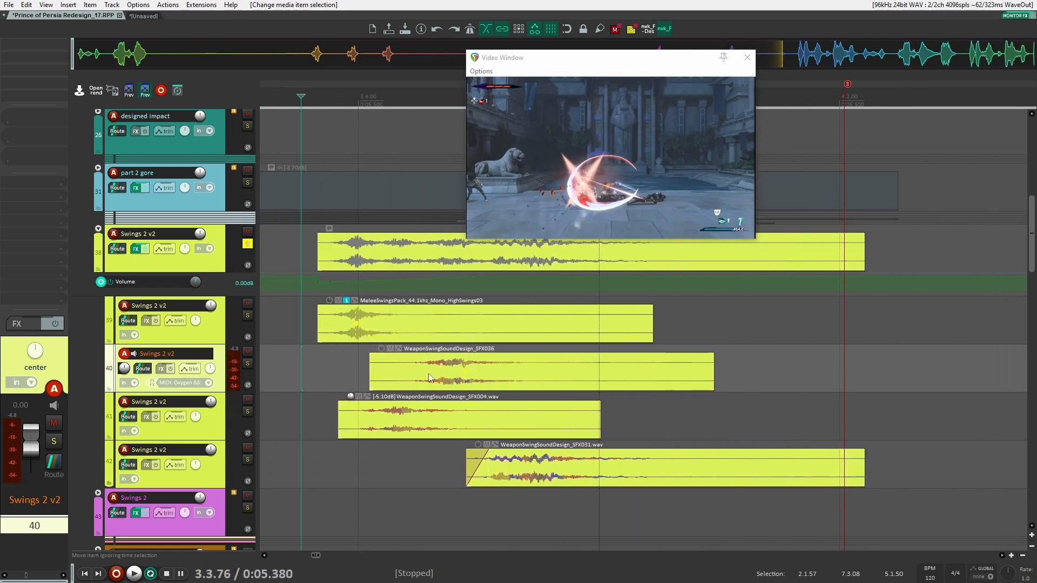
pyautogui.moveTo(479, 375); pyautogui.dragTo(378, 358)
pyautogui.moveTo(406, 327); pyautogui.dragTo(459, 329)
pyautogui.moveTo(420, 419); pyautogui.dragTo(489, 419)
pyautogui.click(323, 431)
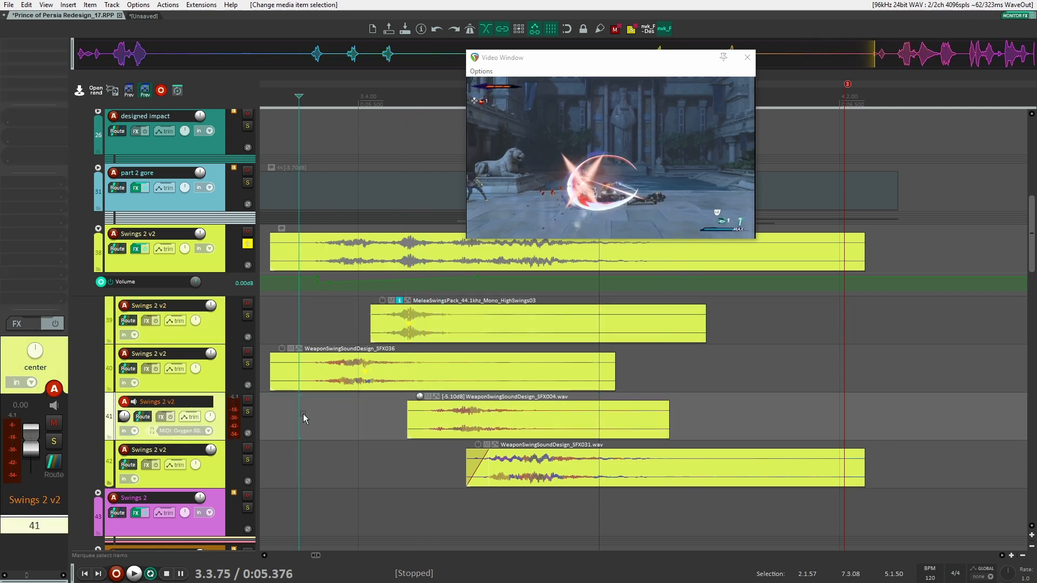
pyautogui.press('space')
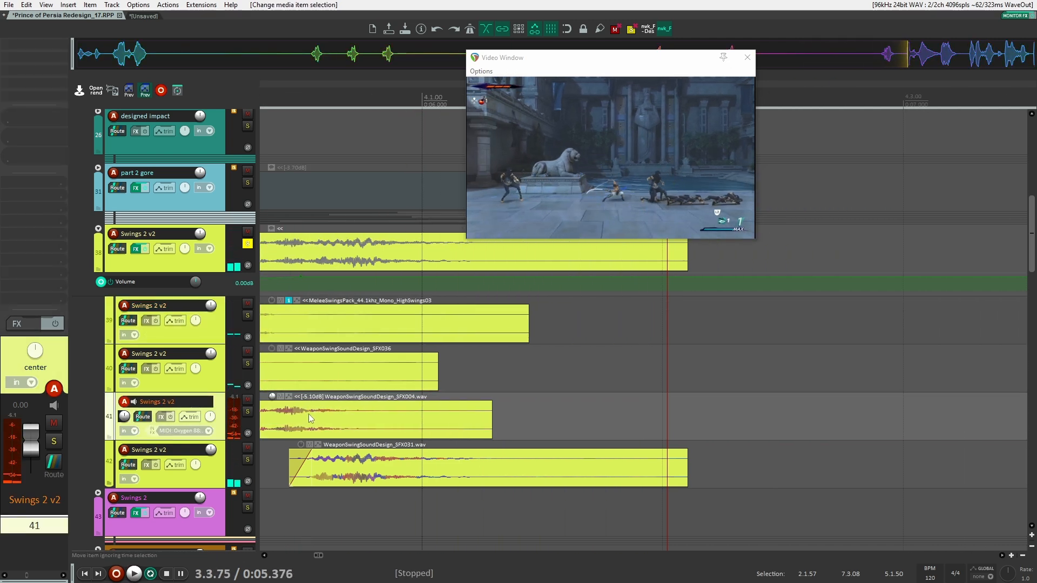
pyautogui.press('space')
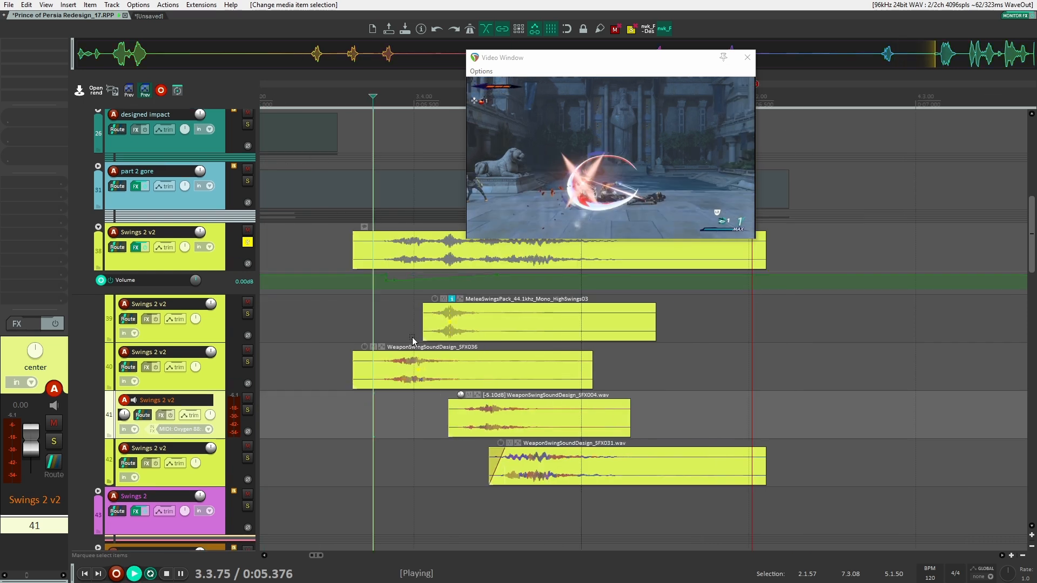
pyautogui.press('space')
# Unsolo the Swings 2 v2 folder and play the full redesign from before its first swing group into Part 4
pyautogui.scroll(-4, 361, 316)
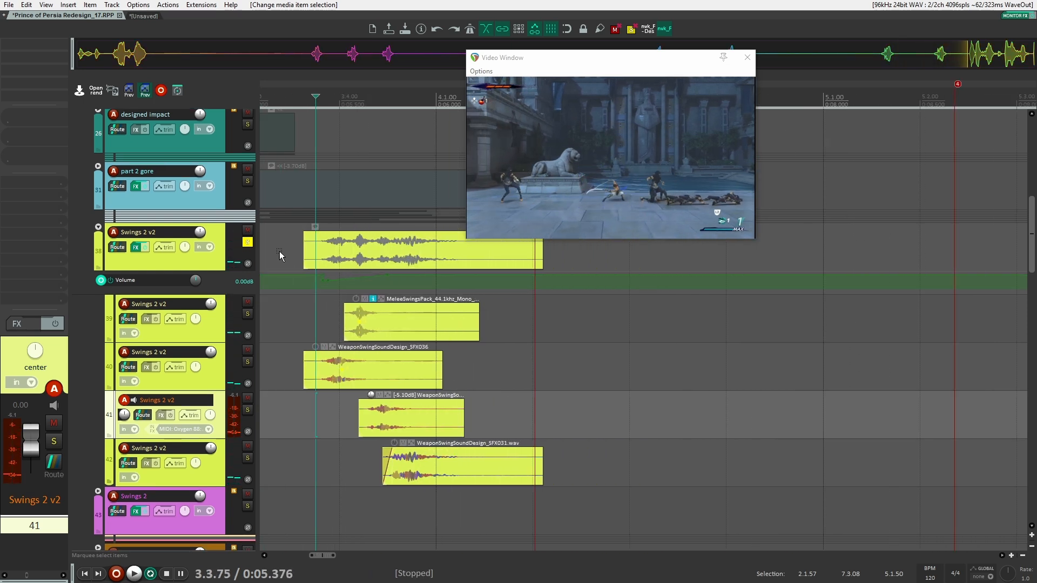
pyautogui.click(247, 242)
pyautogui.scroll(-3, 331, 346)
pyautogui.scroll(-3, 342, 354)
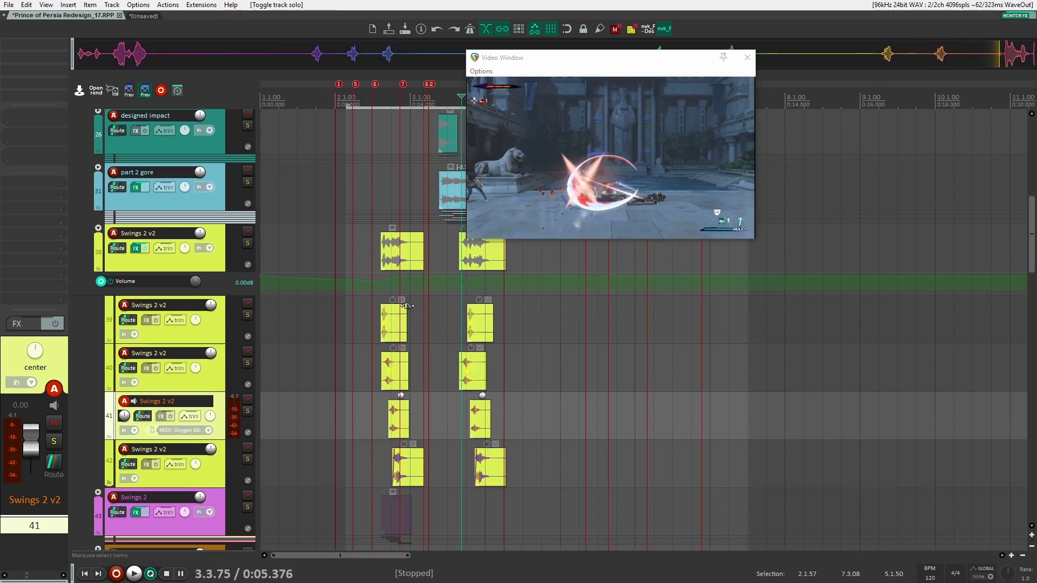
pyautogui.click(357, 236)
pyautogui.press('space')
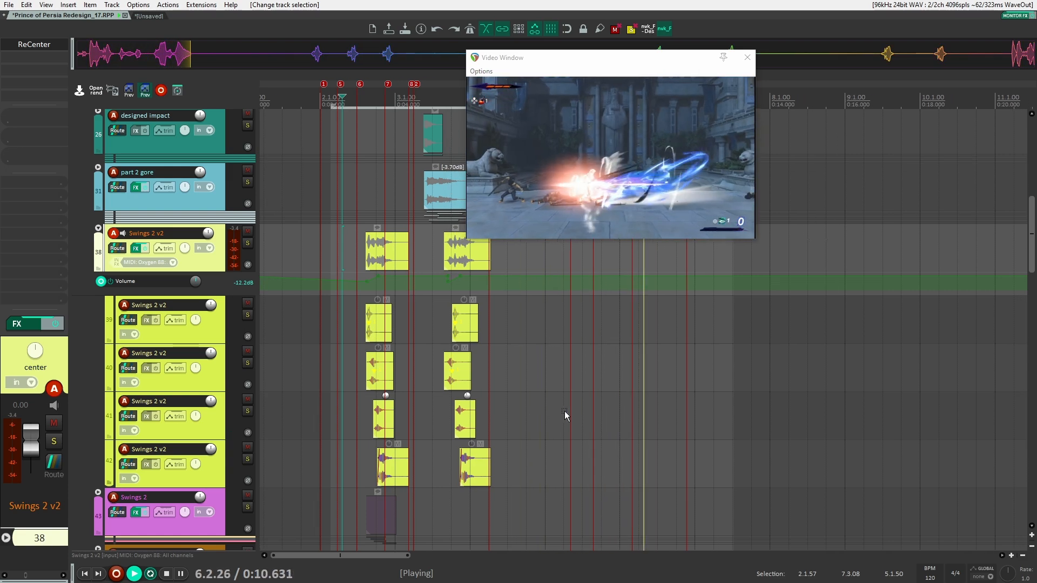
pyautogui.press('space')
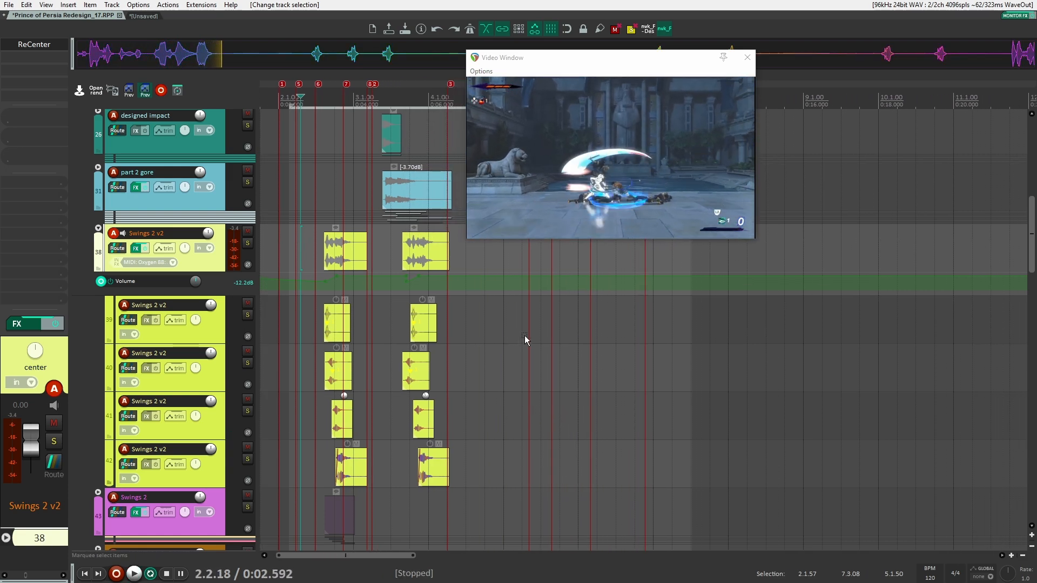
# Save a copy of the project and collapse the Swings 2 v2 and Part 1 folders
pyautogui.hotkey('ctrl', 's')
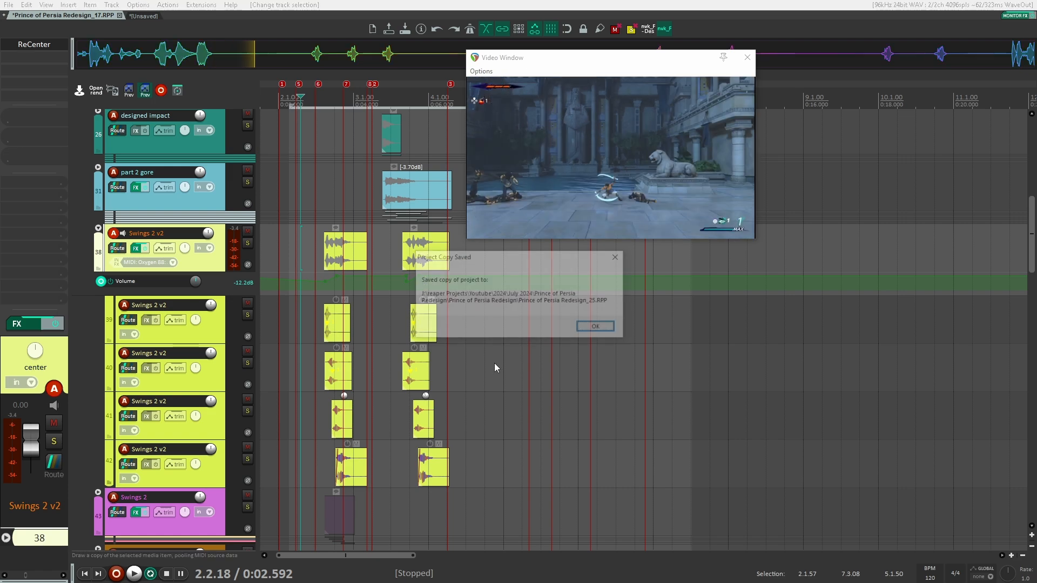
pyautogui.press('Escape')
pyautogui.click(98, 228)
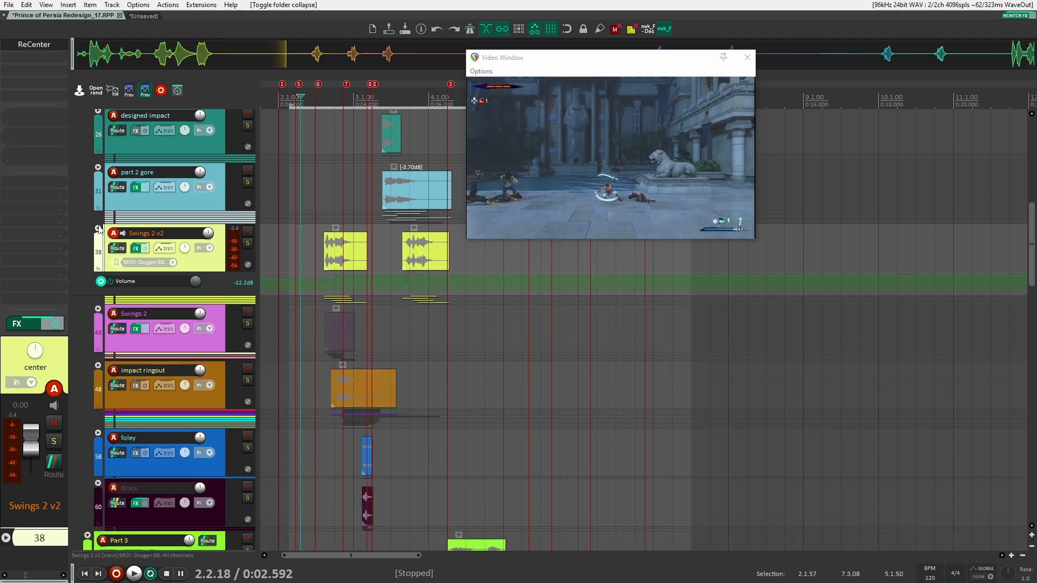
pyautogui.scroll(6, 132, 278)
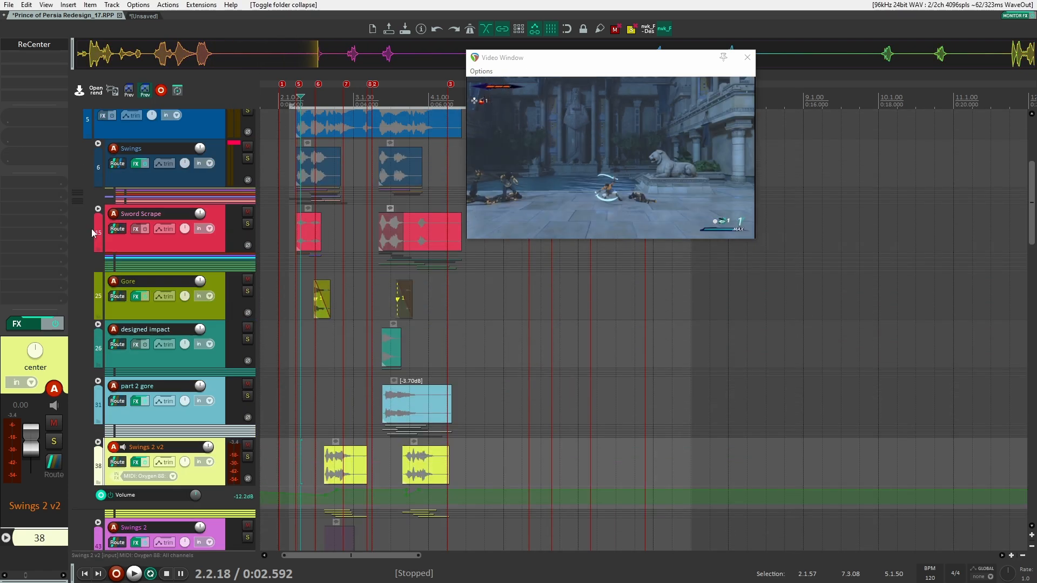
pyautogui.click(88, 190)
pyautogui.scroll(3, 502, 346)
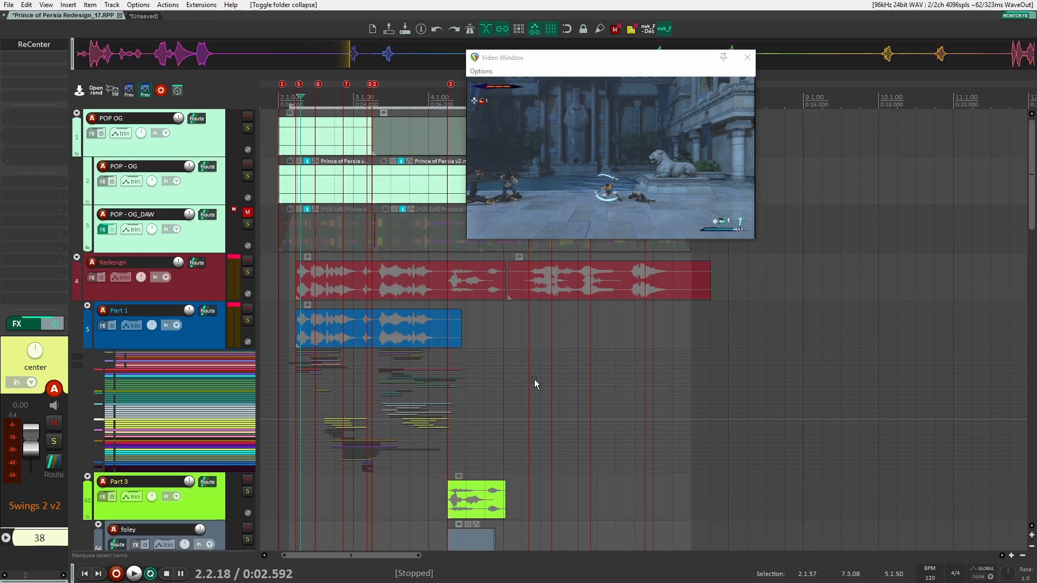
# Play the Part 4 power-up and attacks in the full mix several times, from 0:09.145, 0:09.367 and 0:08.666
pyautogui.click(534, 378)
pyautogui.click(528, 372)
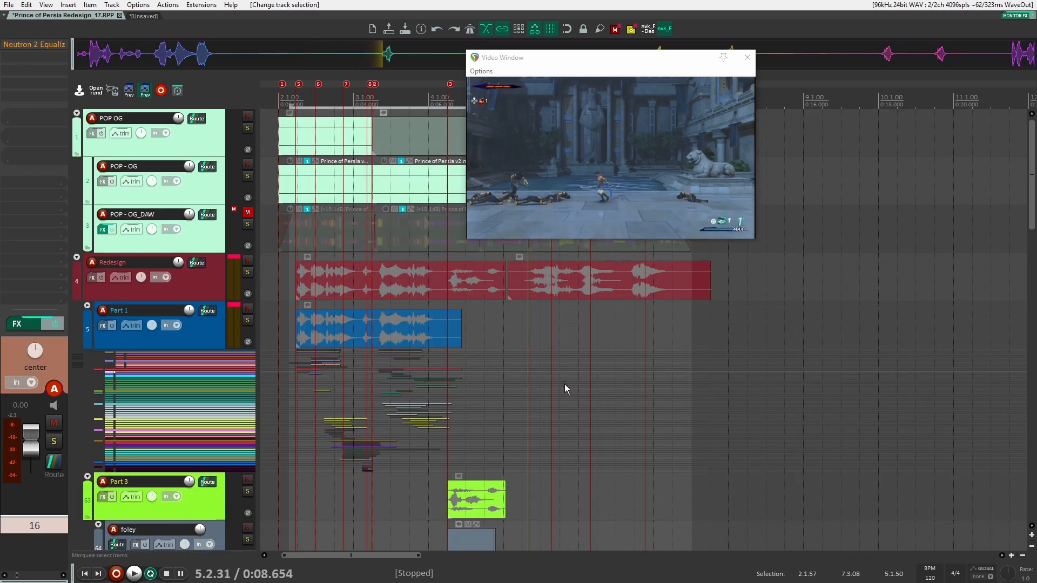
pyautogui.scroll(3, 572, 393)
pyautogui.click(523, 345)
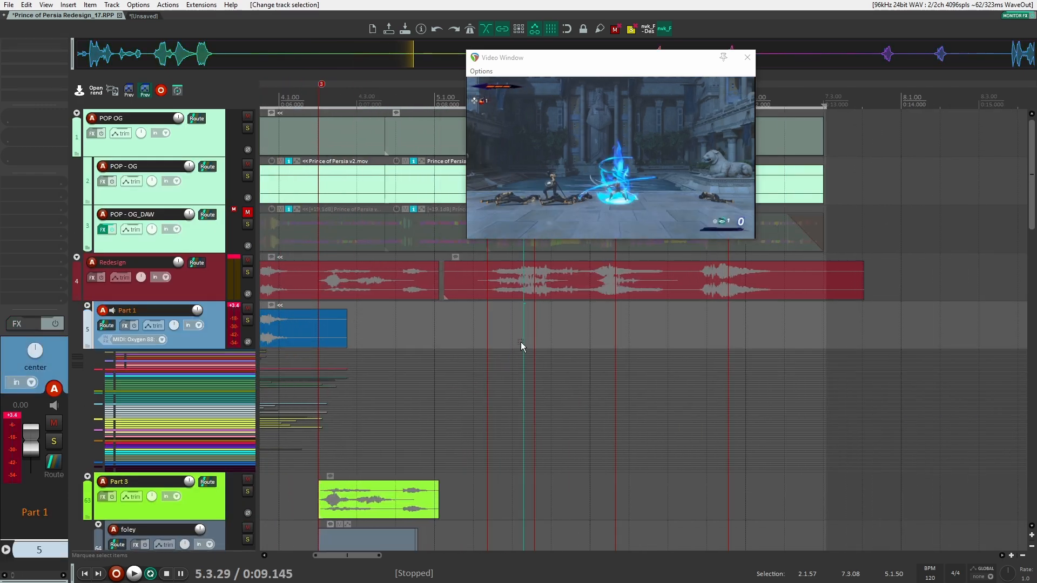
pyautogui.press('space')
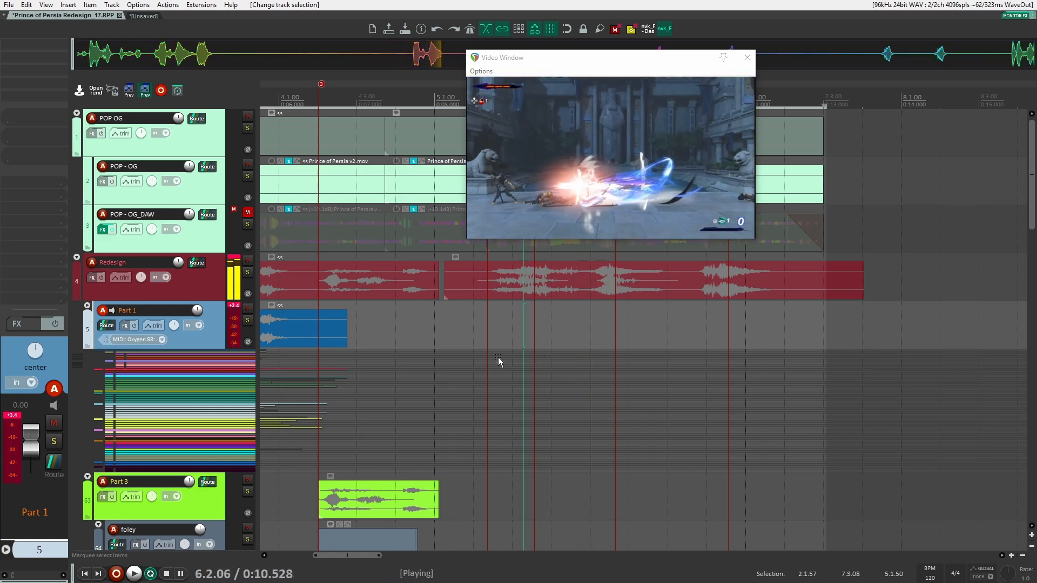
pyautogui.press('space')
pyautogui.click(486, 348)
pyautogui.press('space')
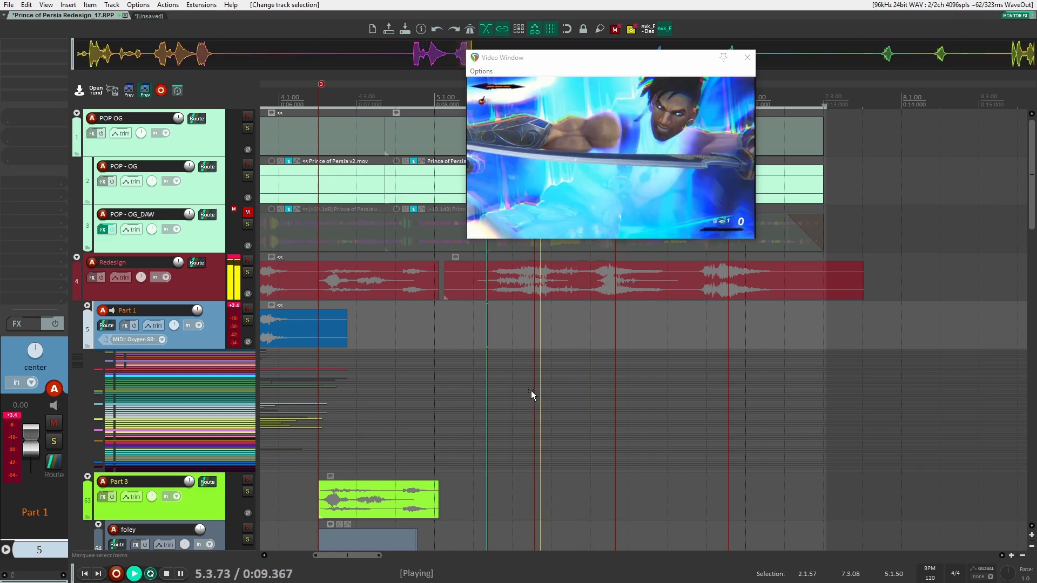
pyautogui.press('space')
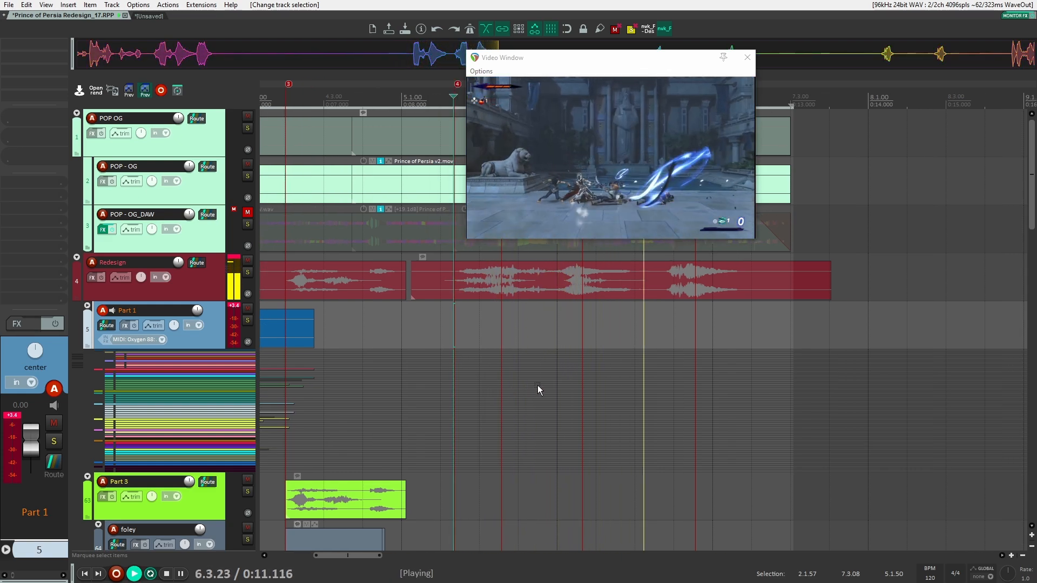
pyautogui.press('space')
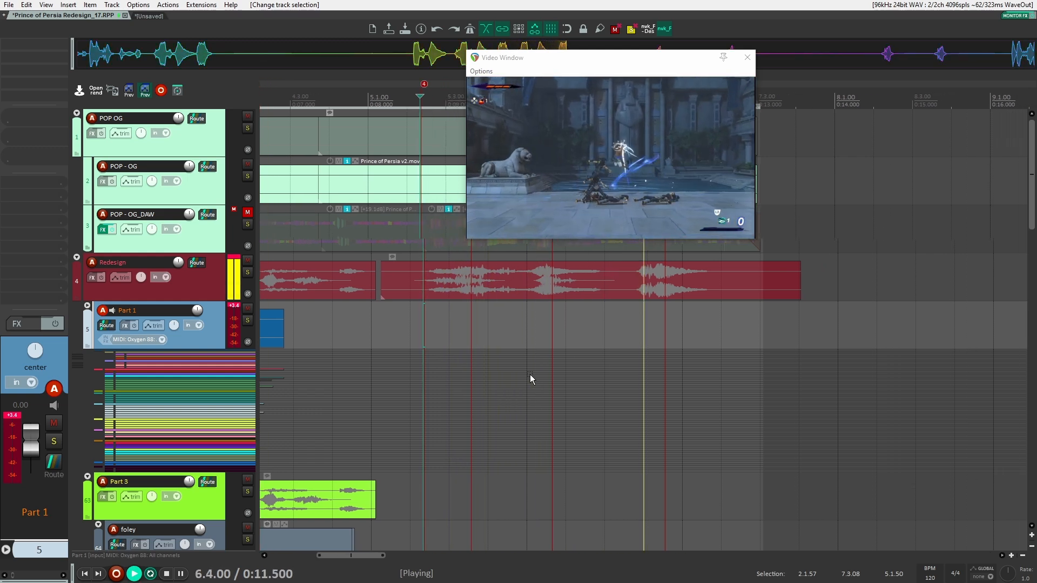
pyautogui.press('space')
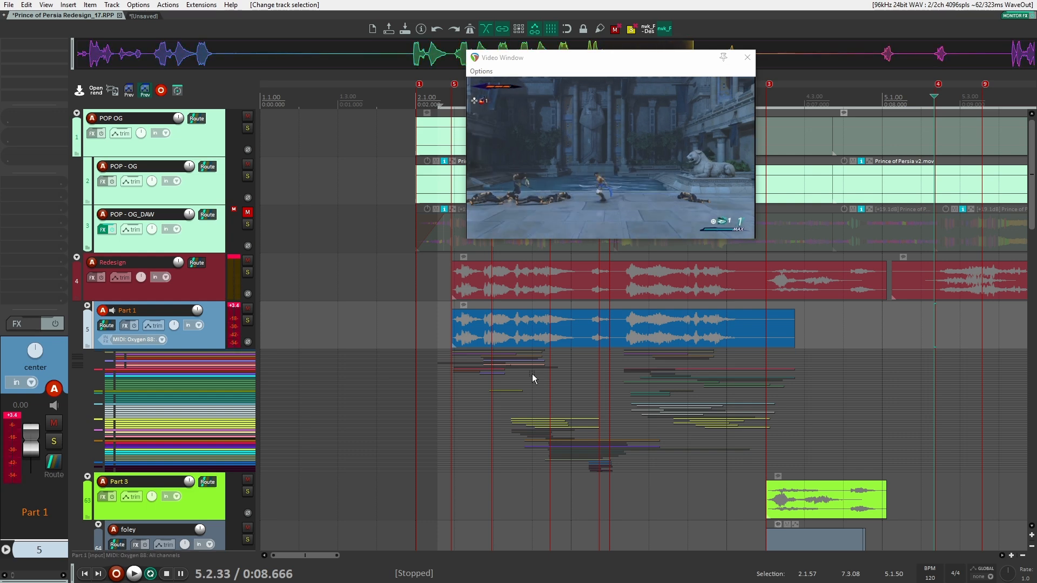
# Collapse the foley and Block subfolders of Part 3, plus the Part 3 and Part 4 folders themselves
pyautogui.scroll(-4, 533, 374)
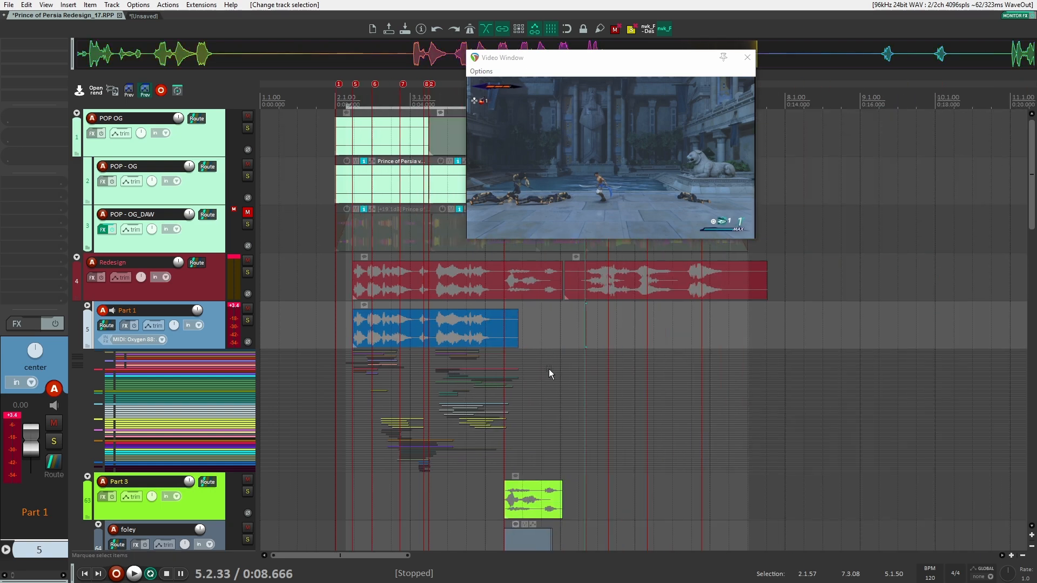
pyautogui.scroll(-10, 546, 372)
pyautogui.scroll(5, 115, 299)
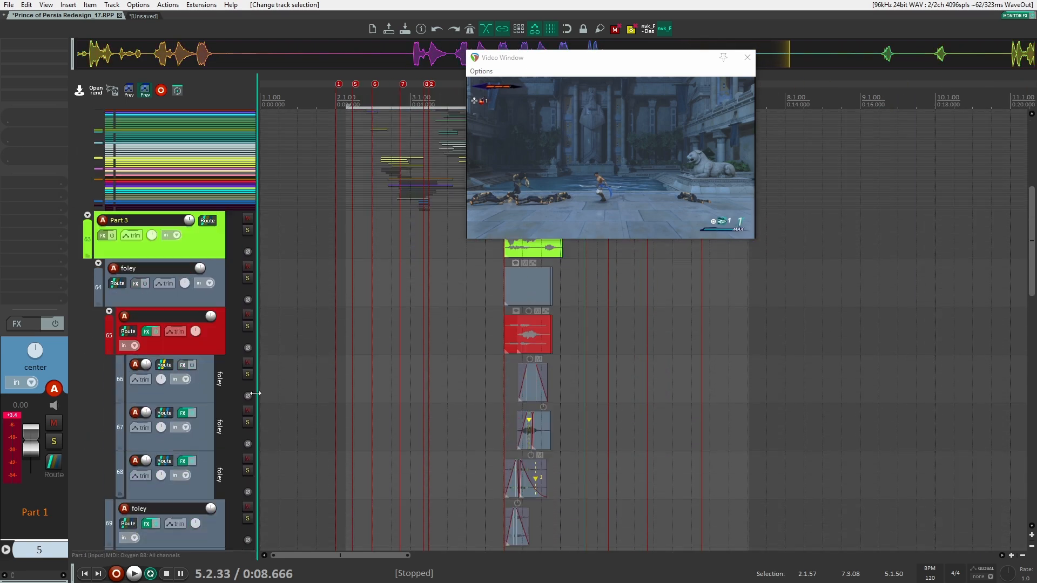
pyautogui.click(99, 288)
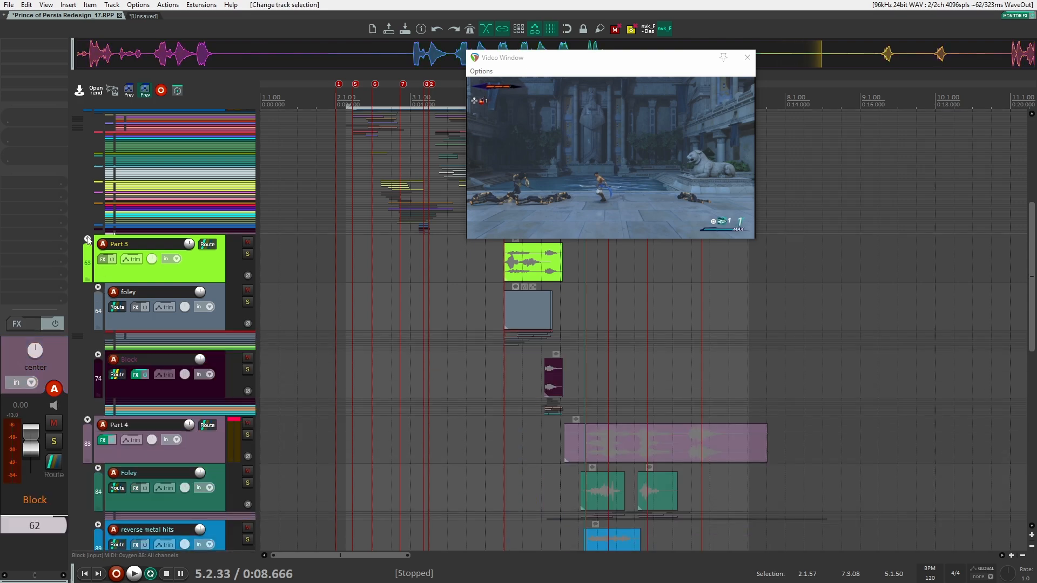
pyautogui.click(87, 239)
pyautogui.click(87, 328)
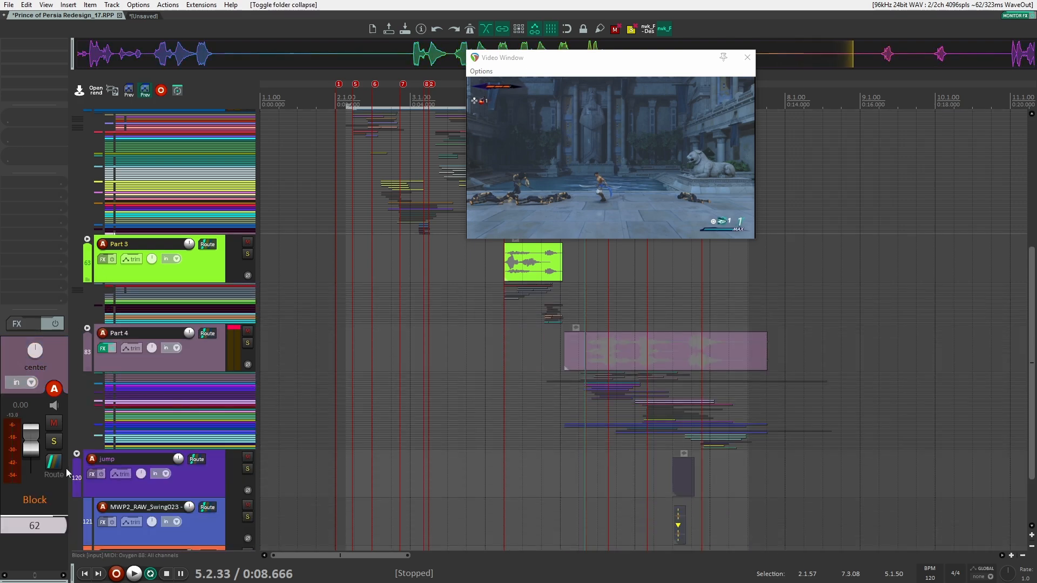